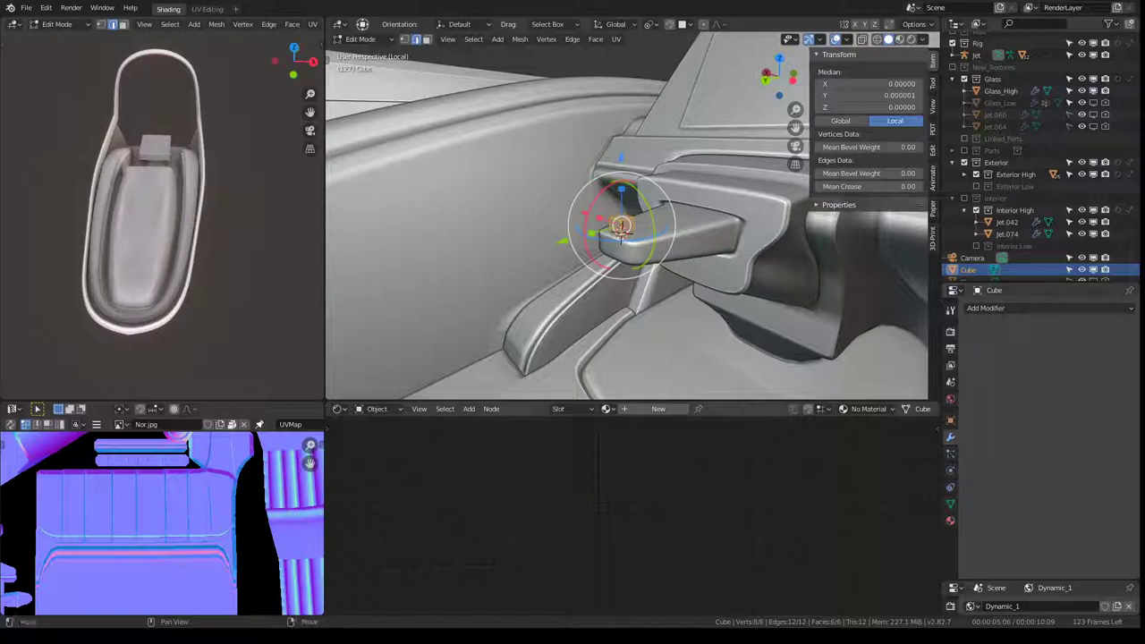
Add a Subdivision Surface modifier to the knob cube on the lever tip
mouse_move(626, 268)
middle_mouse_down()
mouse_move(713, 209)
mouse_move(644, 197)
middle_mouse_up()
key("ctrl+alt+space")
key("Tab")
key("ctrl+alt+space")
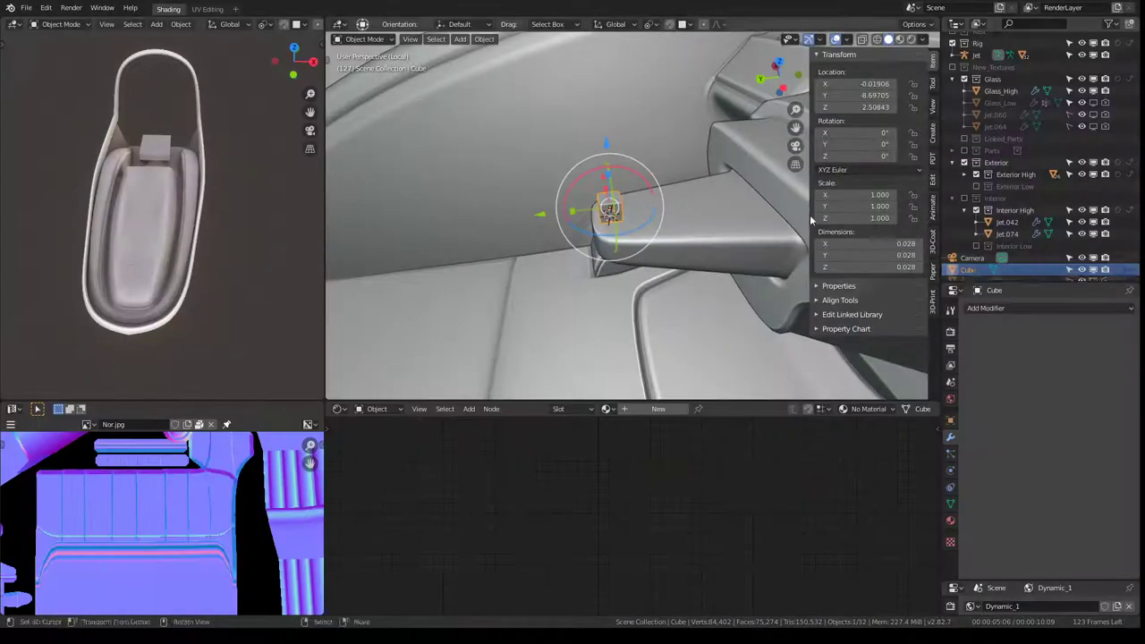
left_click(1005, 308)
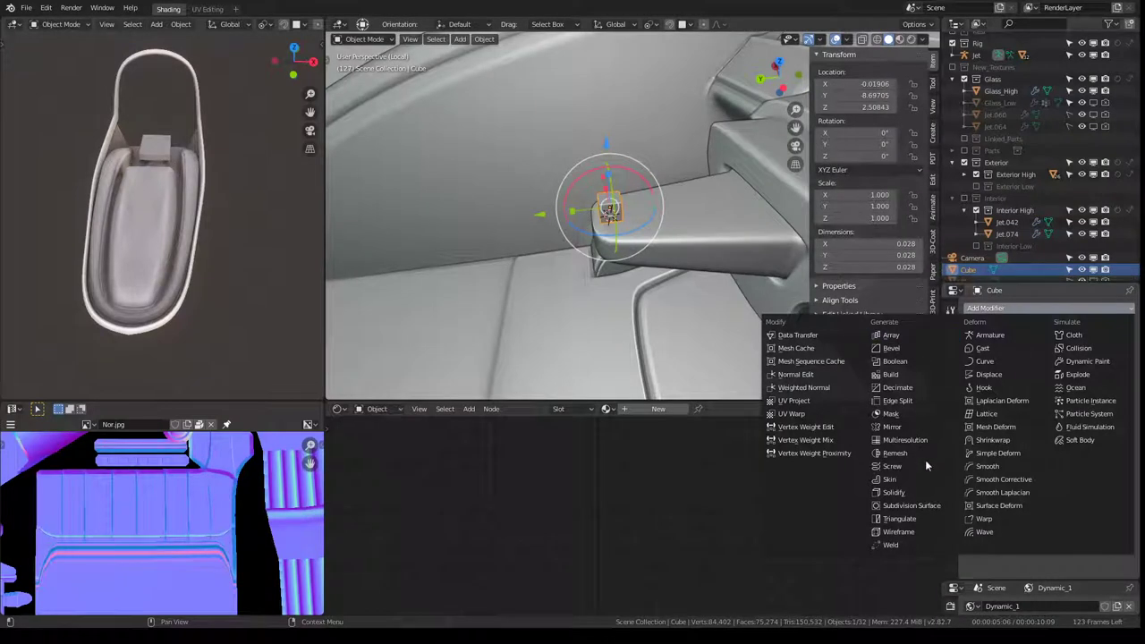
left_click(921, 508)
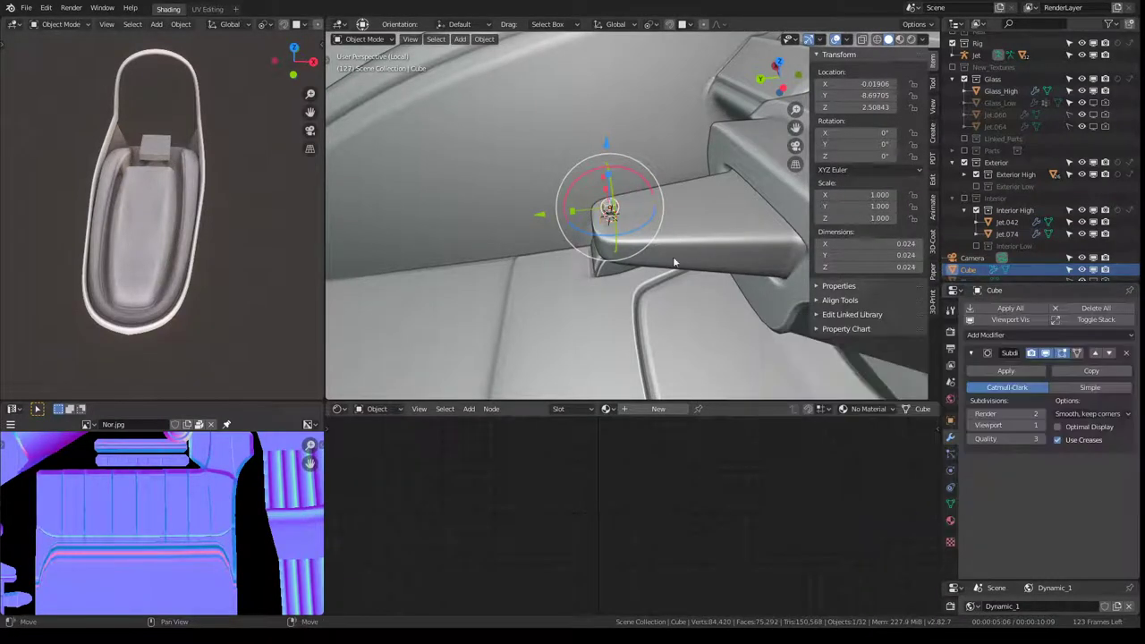
Maximize the viewport and enter Edit Mode on the knob cube
key("ctrl+alt+space")
mouse_move(672, 256)
middle_mouse_down()
mouse_move(666, 229)
mouse_move(734, 227)
middle_mouse_up()
key("Tab")
Scale the knob mesh up and flatten it along Z
key("s")
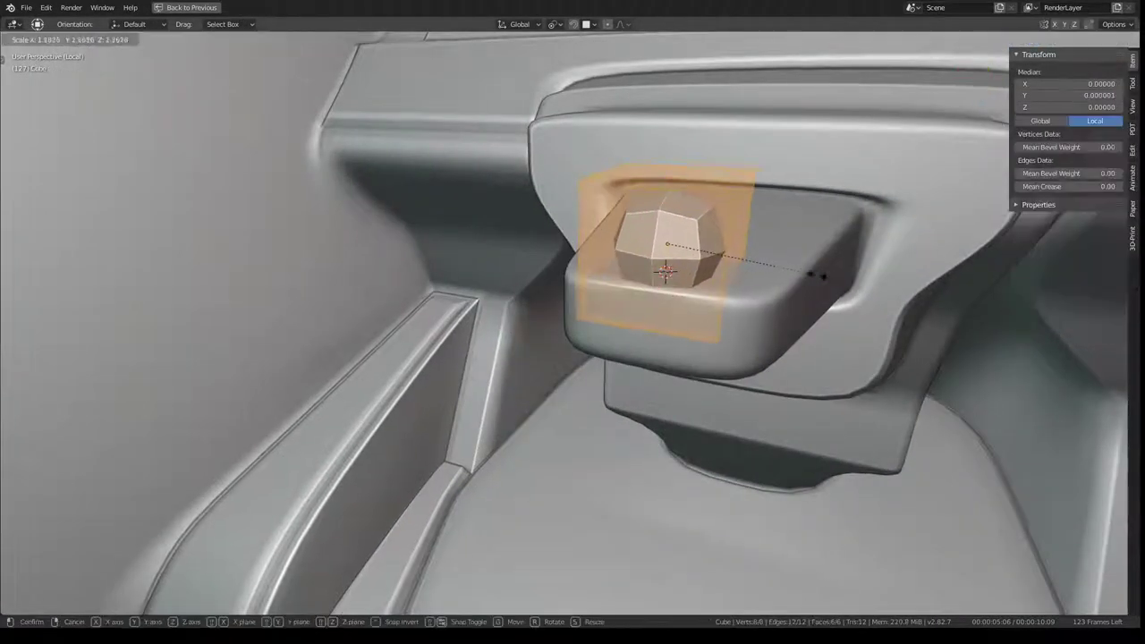
left_click(810, 260)
mouse_move(809, 259)
middle_mouse_down()
mouse_move(572, 331)
mouse_move(483, 294)
middle_mouse_up()
key("s")
key("z")
left_click(571, 329)
key("Tab")
Shift the knob along Y, then enlarge its mesh by 1.652
key("g")
key("y")
left_click(482, 293)
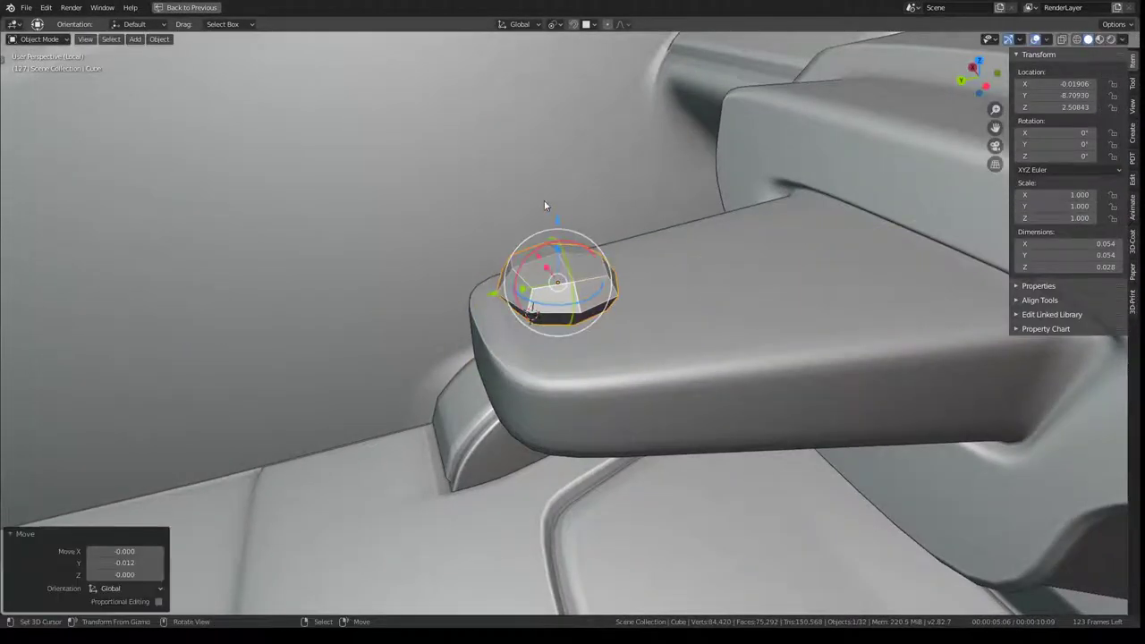
key("Tab")
mouse_move(537, 351)
middle_mouse_down()
mouse_move(527, 367)
mouse_move(464, 308)
mouse_move(527, 257)
middle_mouse_up()
key("s")
left_click(519, 370)
Move the knob along Y onto the lever end and select the armrest block
key("Tab")
key("g")
key("y")
left_click(464, 309)
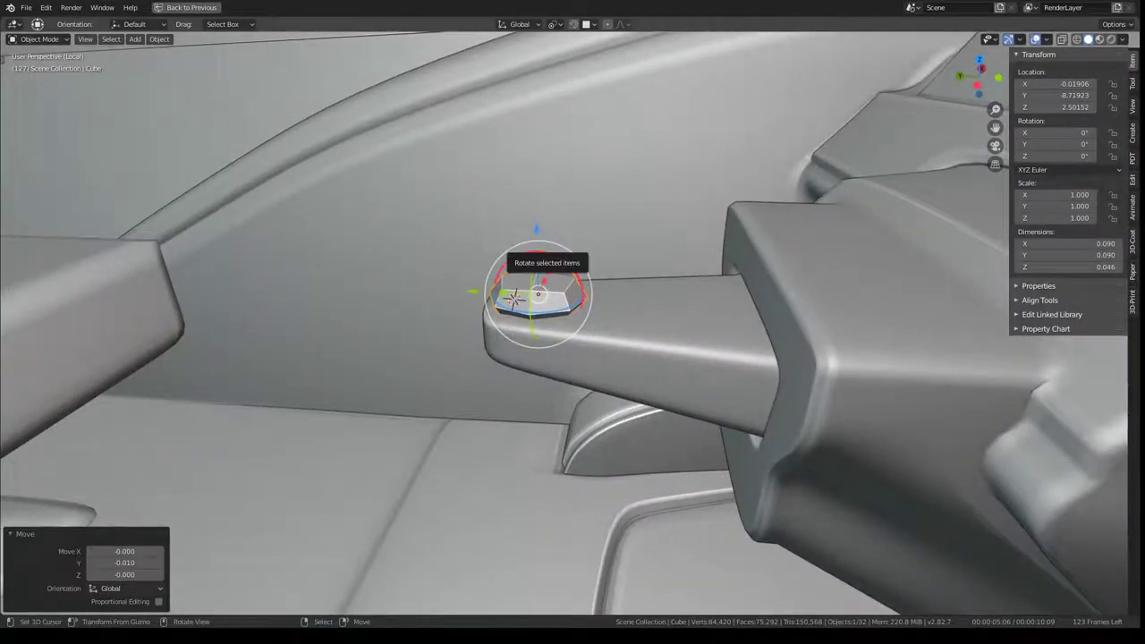
mouse_move(450, 174)
middle_mouse_down()
mouse_move(575, 211)
mouse_move(514, 240)
middle_mouse_up()
left_click(304, 373)
Move the armrest block further back along Y
middle_click_drag(304, 374, 374, 350)
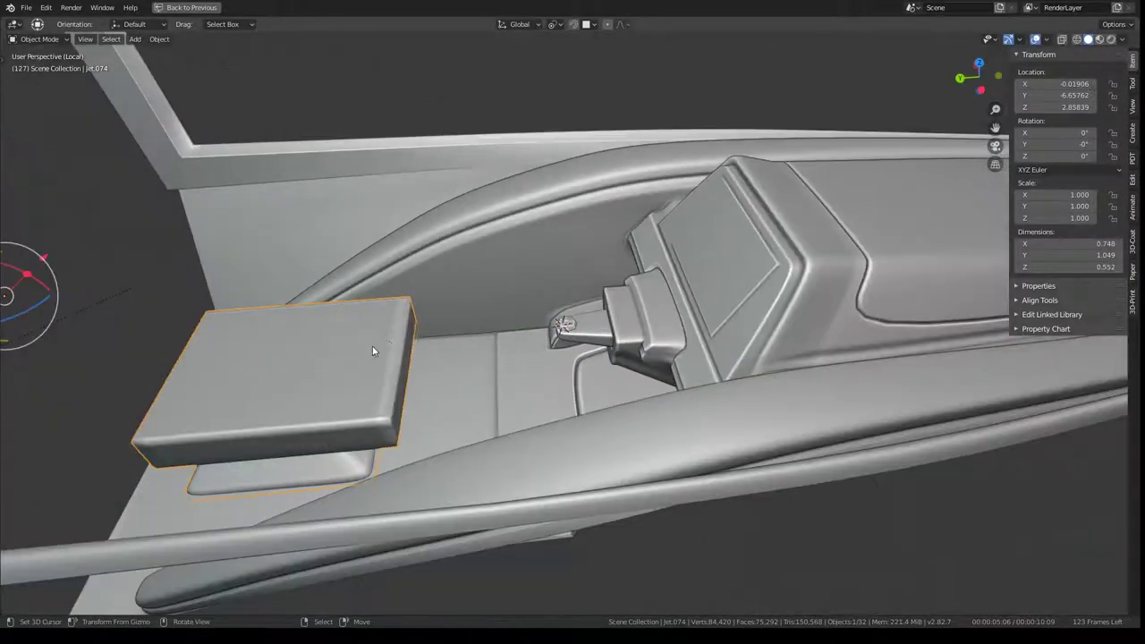
middle_click_drag(49, 264, 80, 308)
key("g")
key("y")
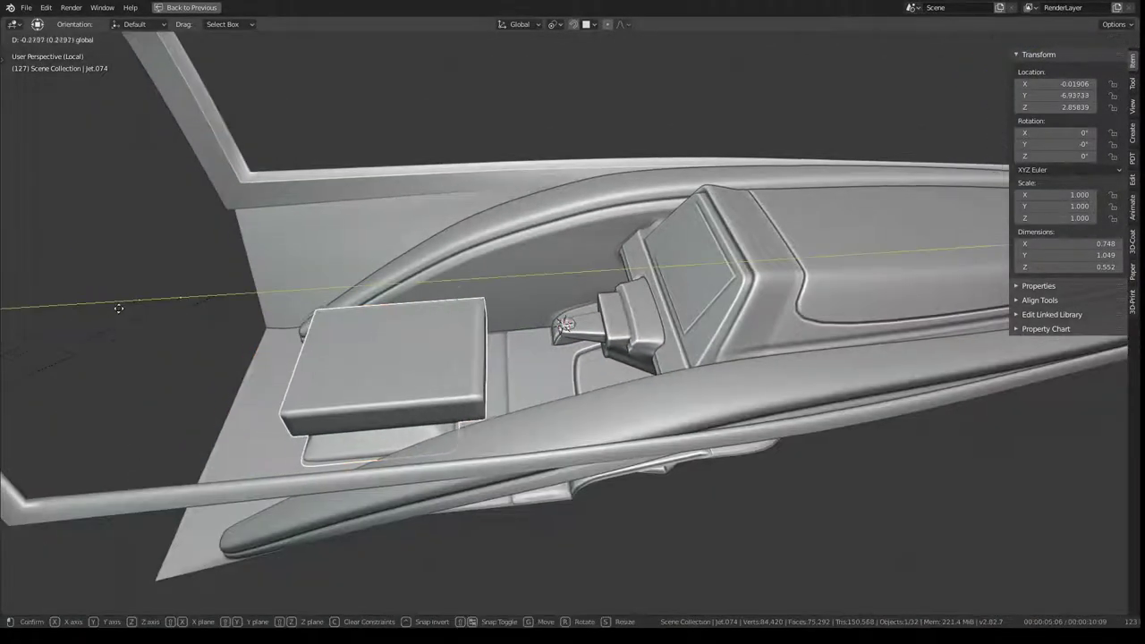
left_click(149, 310)
Select the whole armrest mesh and scale it down to a lower height
scroll(149, 310, "up", 5)
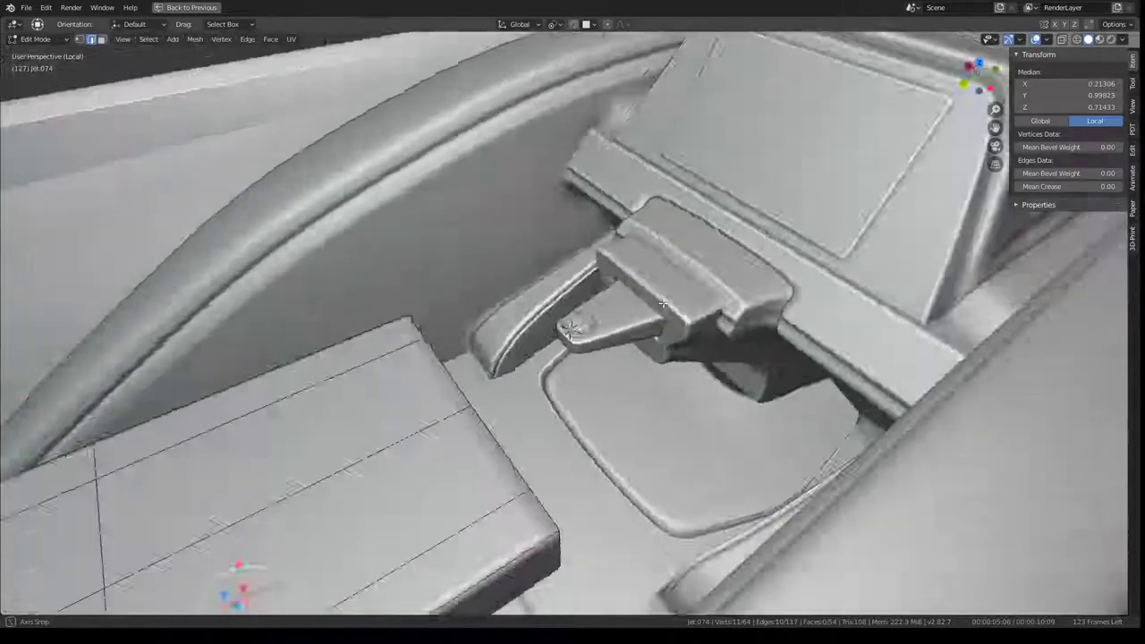
mouse_move(148, 310)
middle_mouse_down()
mouse_move(680, 247)
mouse_move(546, 331)
middle_mouse_up()
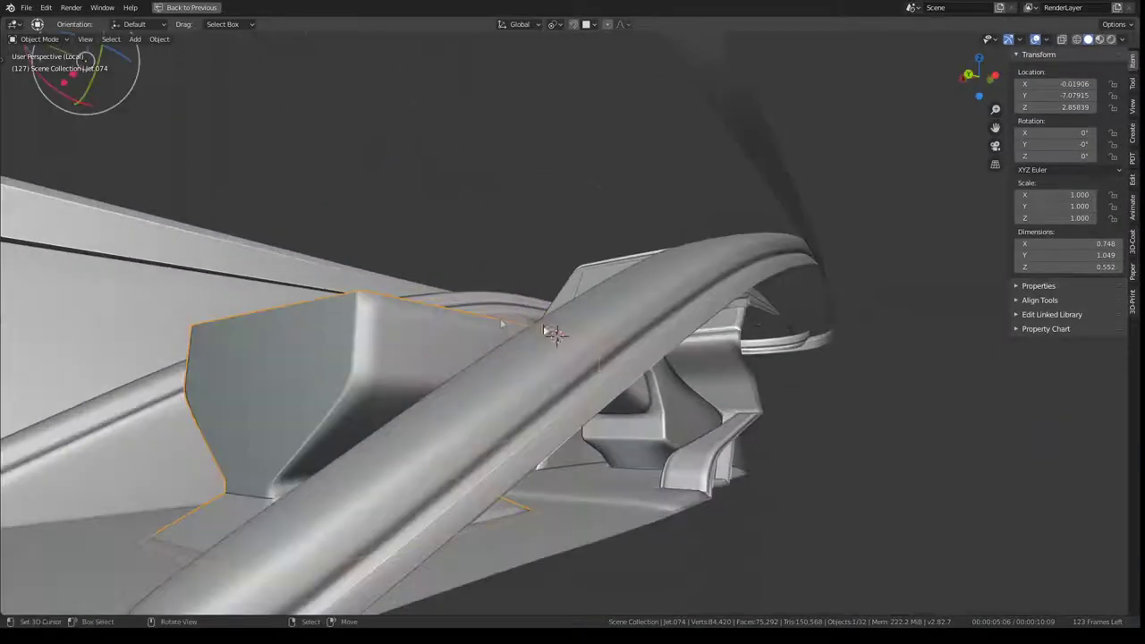
key("Tab")
key("a")
key("KP_Decimal")
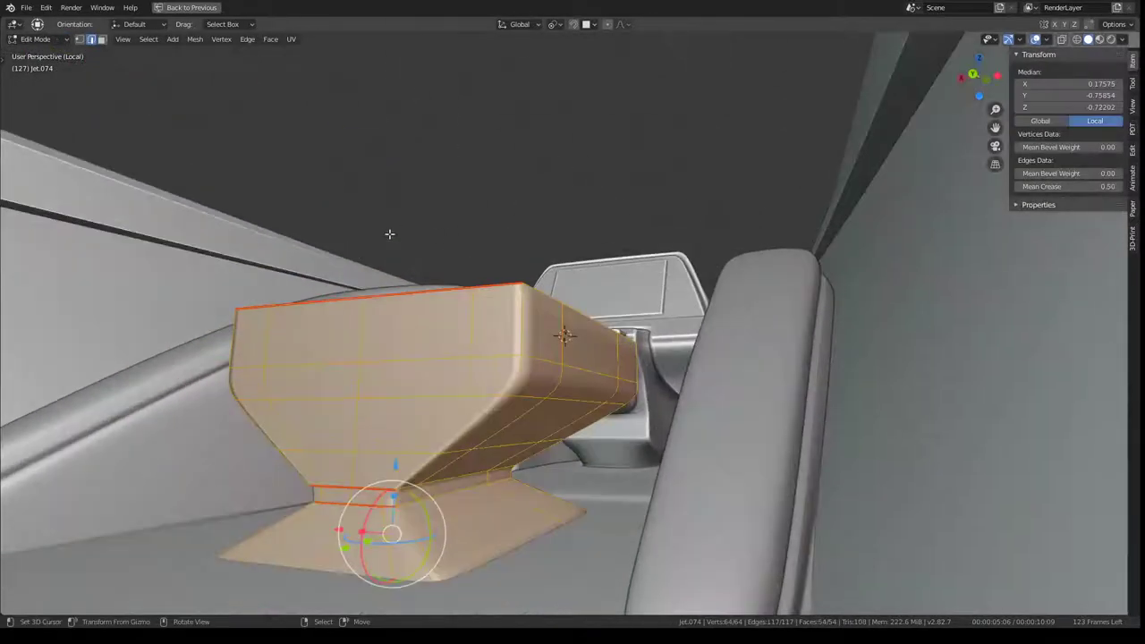
key("s")
left_click(388, 268)
key("Tab")
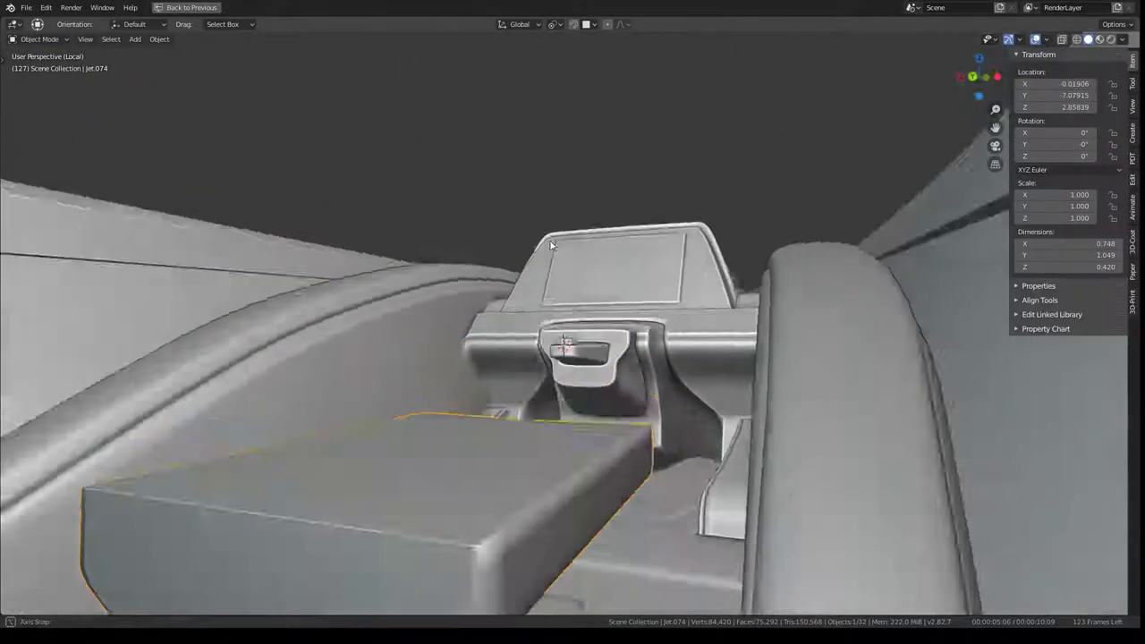
Re-enter Edit Mode and orbit to a front view of the console
mouse_move(388, 268)
middle_mouse_down()
mouse_move(449, 302)
mouse_move(548, 309)
middle_mouse_up()
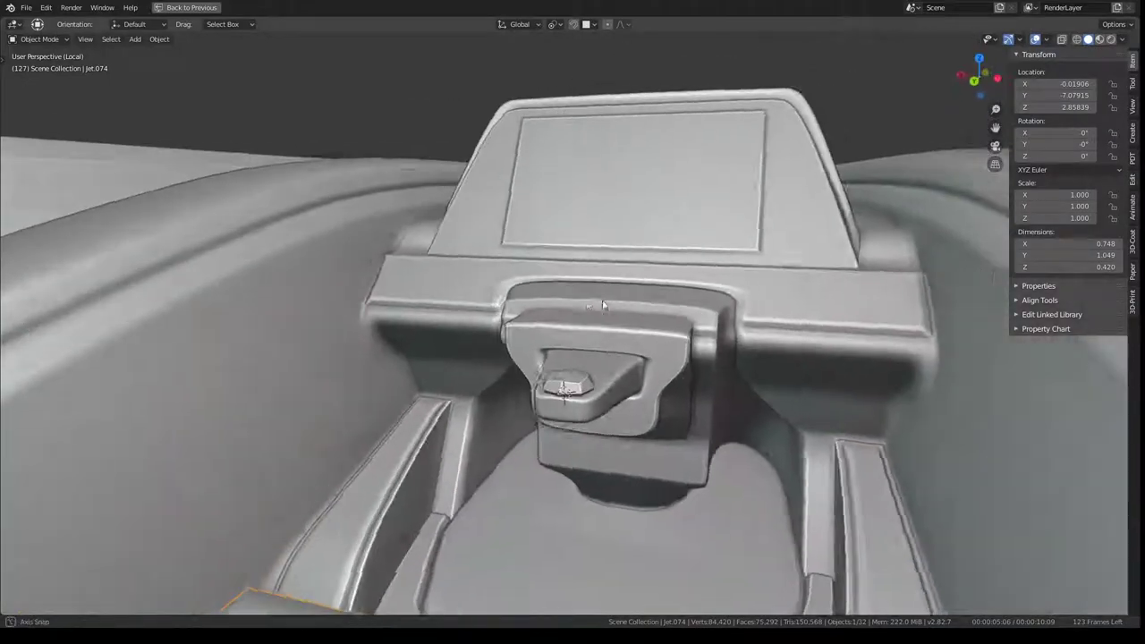
key("Tab")
middle_click_drag(633, 356, 517, 396)
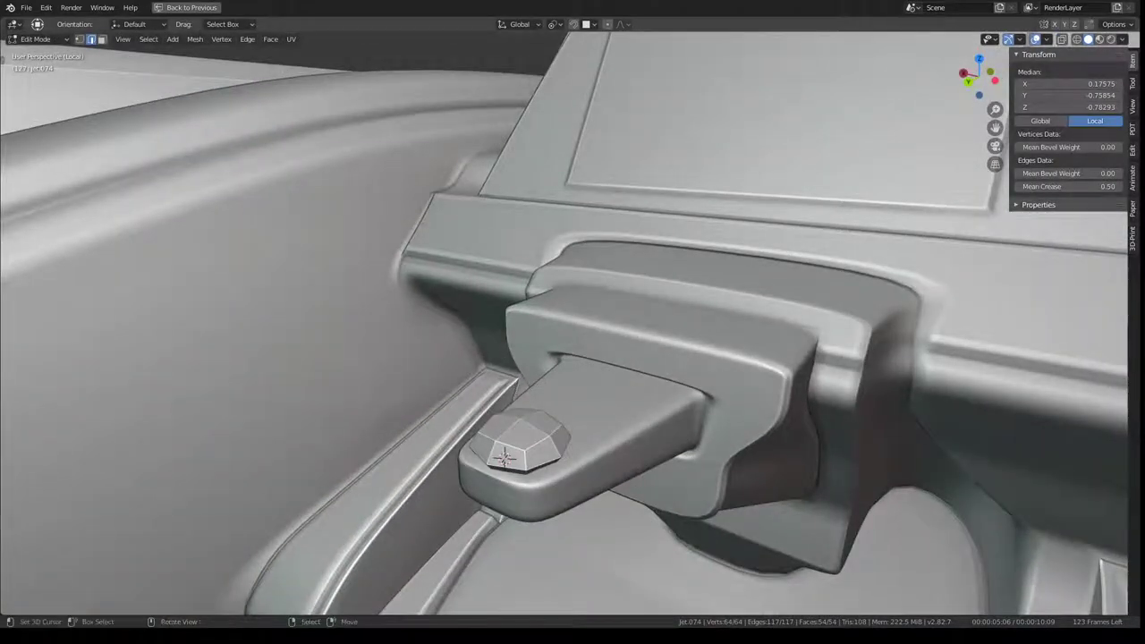
mouse_move(505, 457)
middle_mouse_down()
mouse_move(590, 413)
mouse_move(590, 314)
mouse_move(557, 350)
middle_mouse_up()
Select the knob cube's top face in face-select mode
key("Tab")
left_click(592, 412)
key("Tab")
left_click(567, 347)
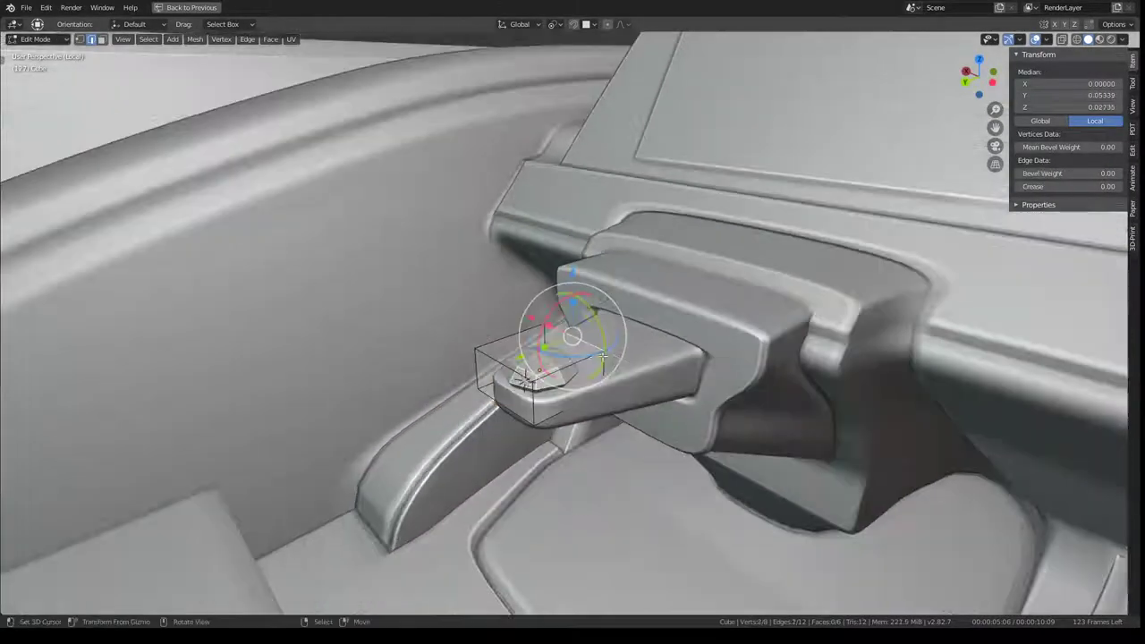
left_click(101, 39)
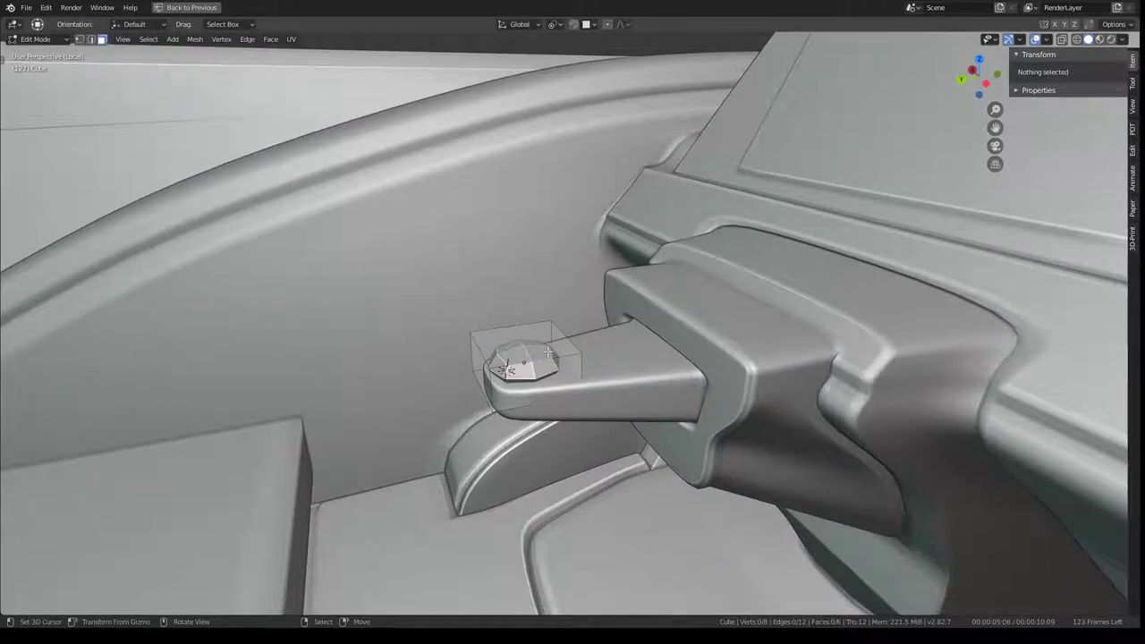
left_click(513, 338)
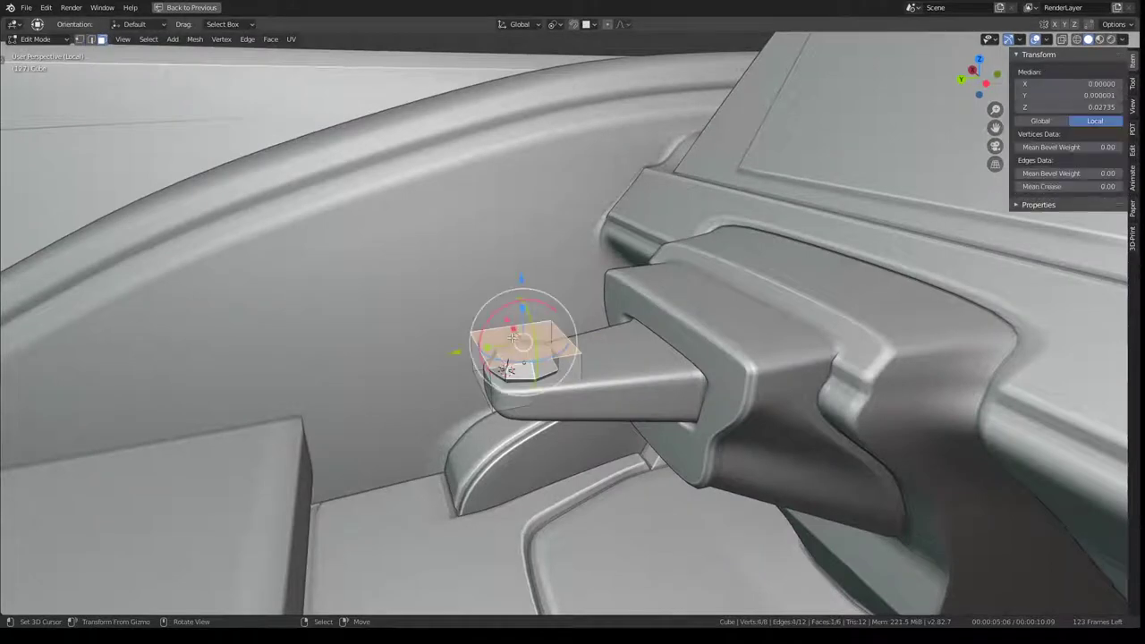
Snap the 3D cursor to that face, delete the cube's faces, and add a mesh circle
key("shift+s")
left_click(661, 334)
key("x")
left_click(599, 310)
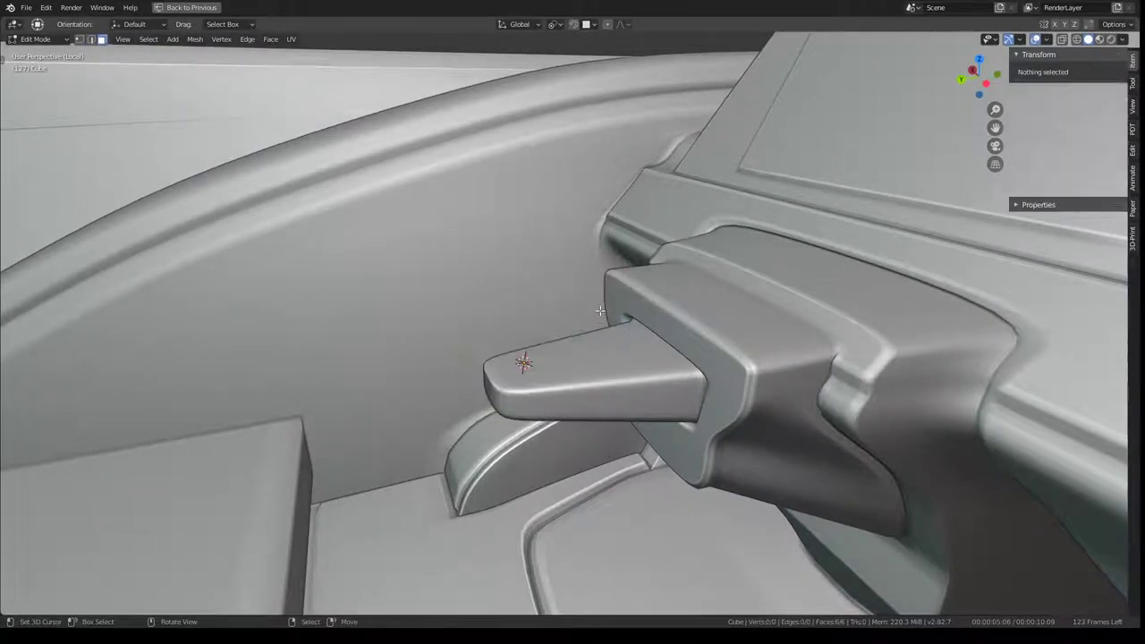
key("shift+a")
left_click(599, 309)
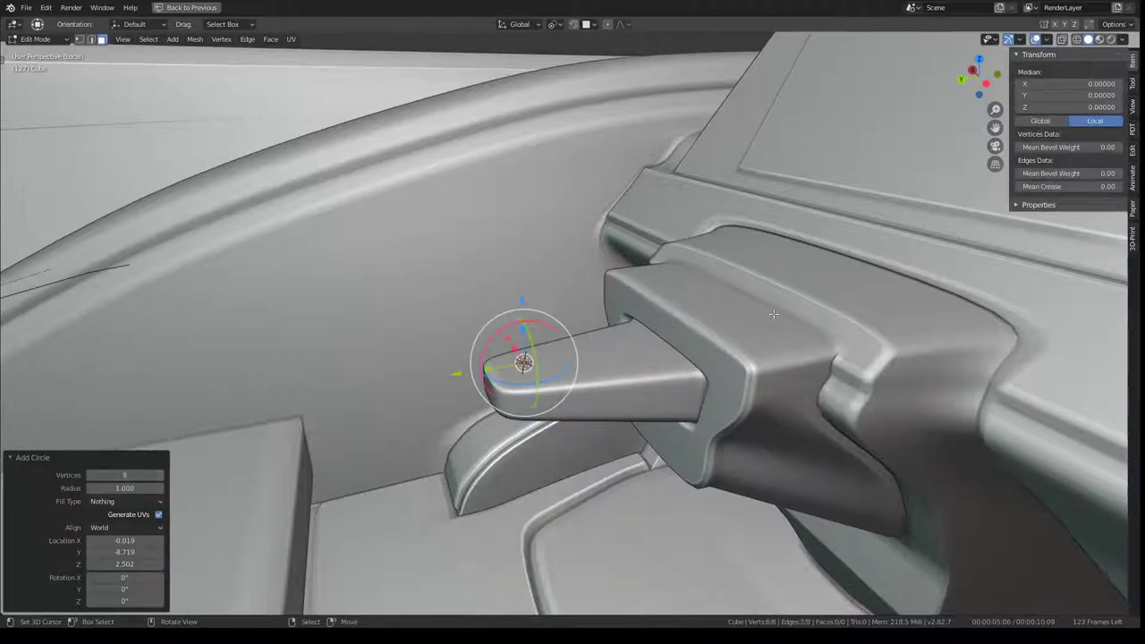
Rescale the circle repeatedly to fit the lever tip, ending at 1.258
key("s")
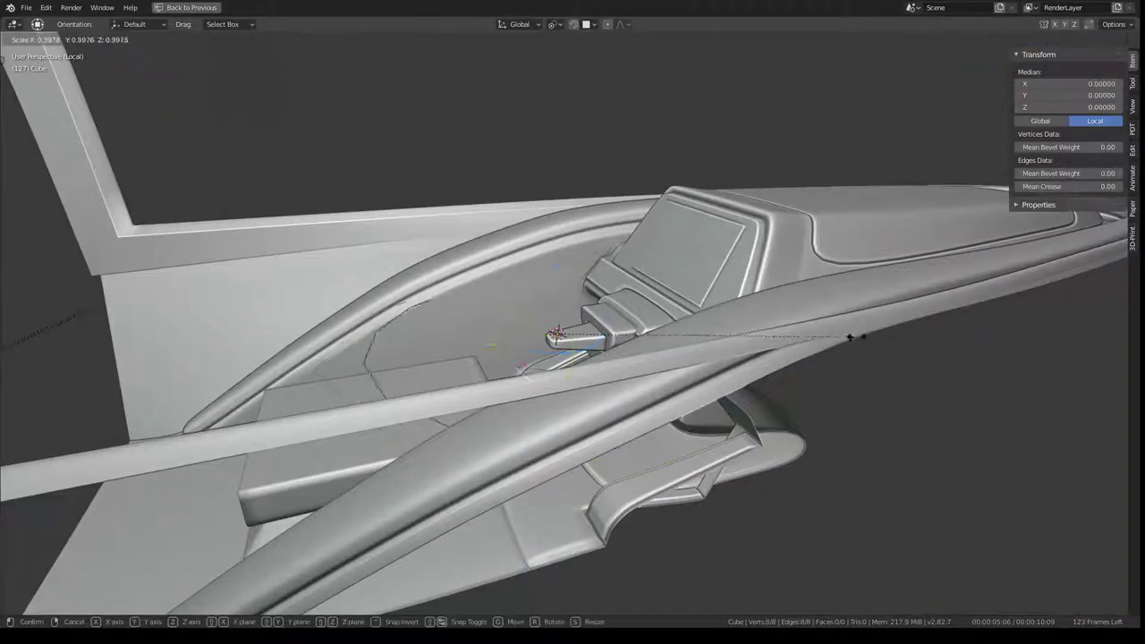
key("Return")
key("KP_Decimal")
key("s")
key("Return")
key("KP_Decimal")
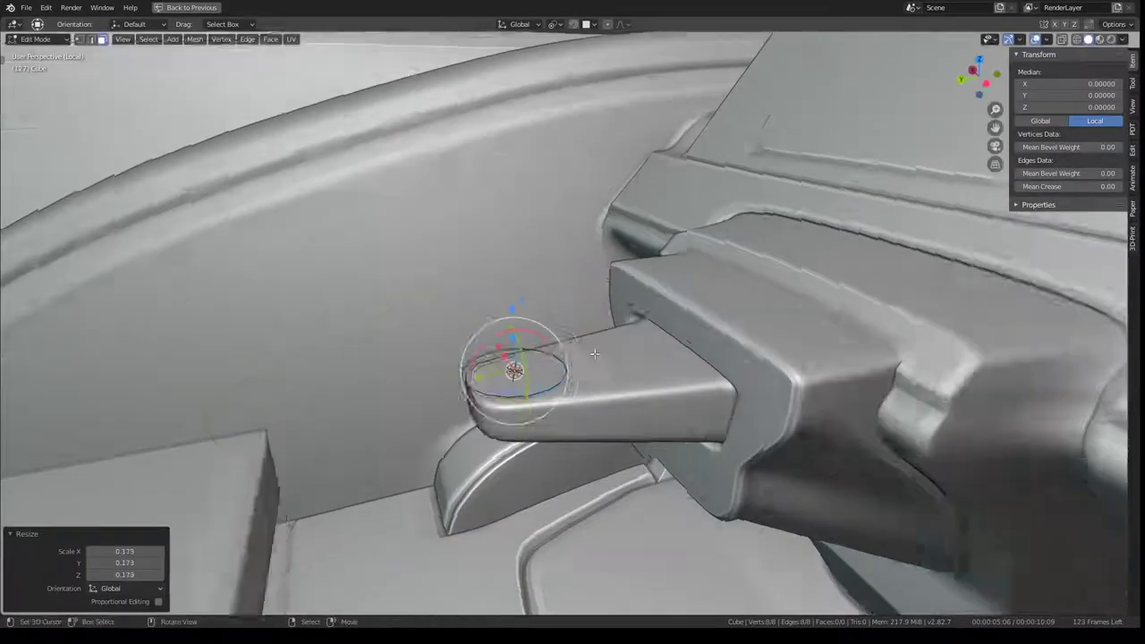
key("s")
key("Return")
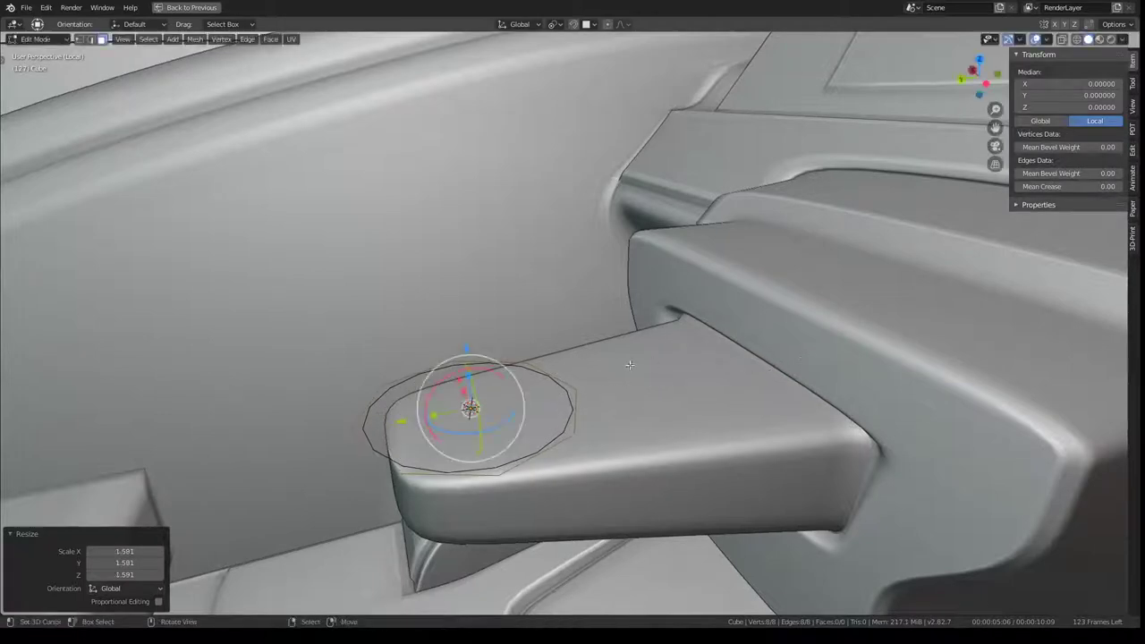
key("KP_Decimal")
key("s")
key("Return")
key("KP_Decimal")
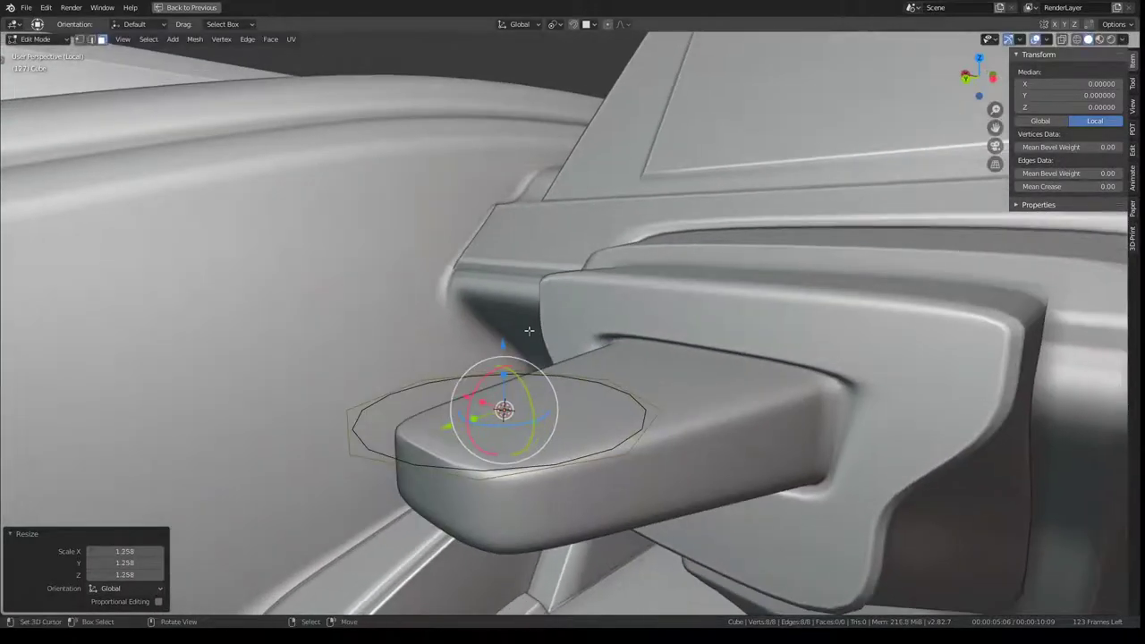
Lower the circle along Z and extrude its ring upward to set the cap height
key("g")
key("z")
key("Escape")
key("e")
key("Escape")
key("g")
key("z")
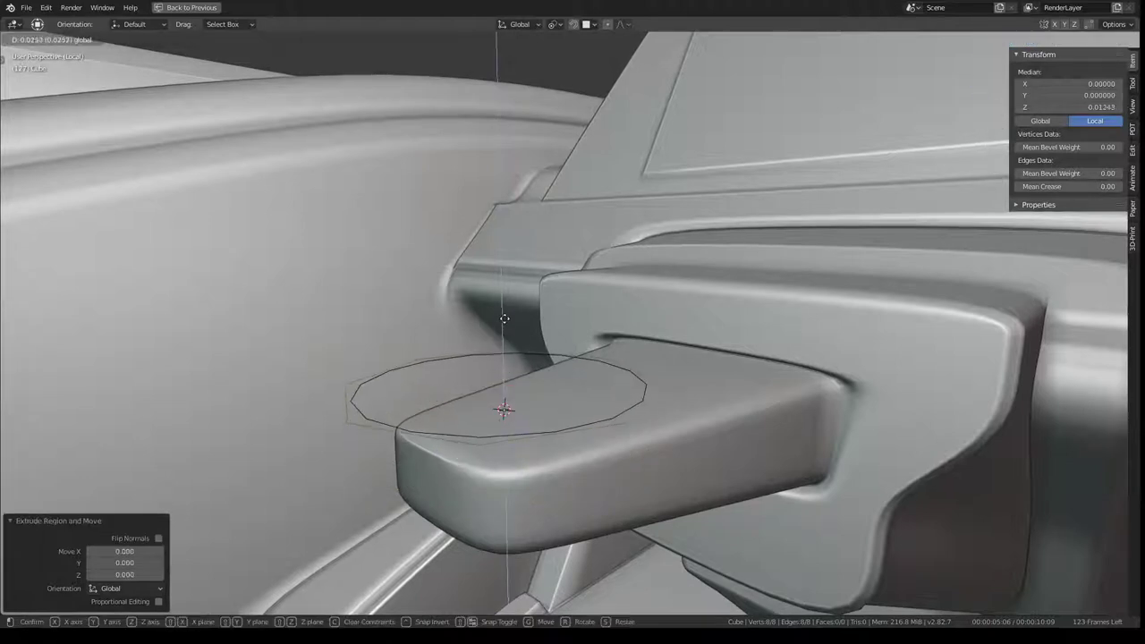
left_click(509, 365)
Extrude the rim into a wall, inset it by 0.872, and extrude another rim
left_click(90, 39)
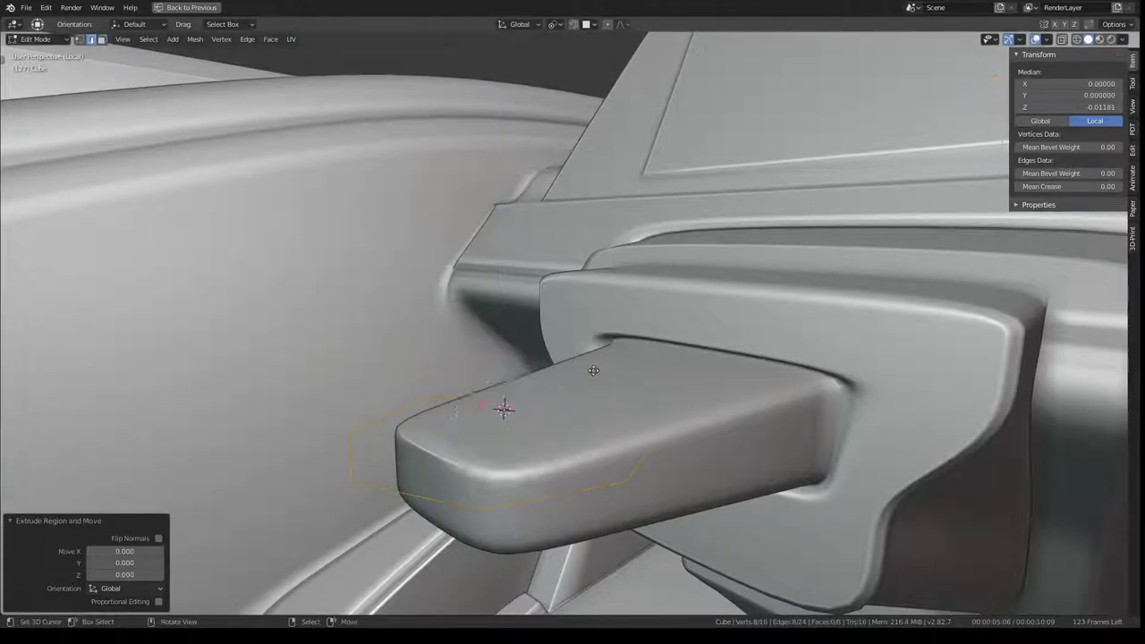
key("e")
left_click(685, 335)
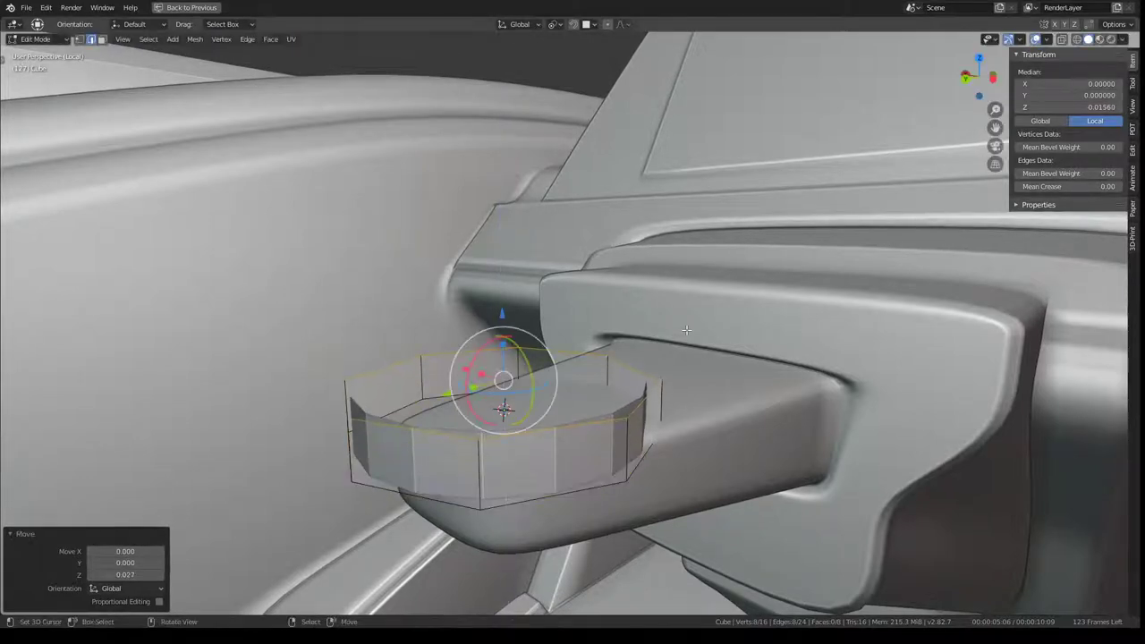
key("s")
left_click(667, 338)
key("e")
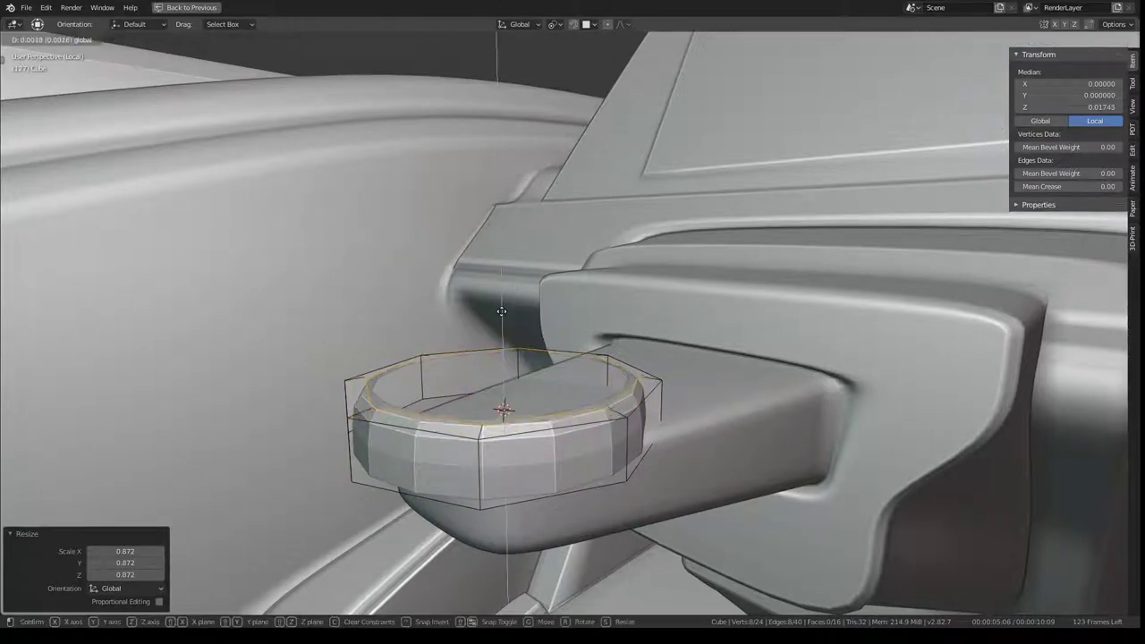
left_click(500, 313)
Inset the new rim and select the grip's top edge loop
key("s")
left_click(579, 319)
middle_click_drag(580, 318, 689, 344)
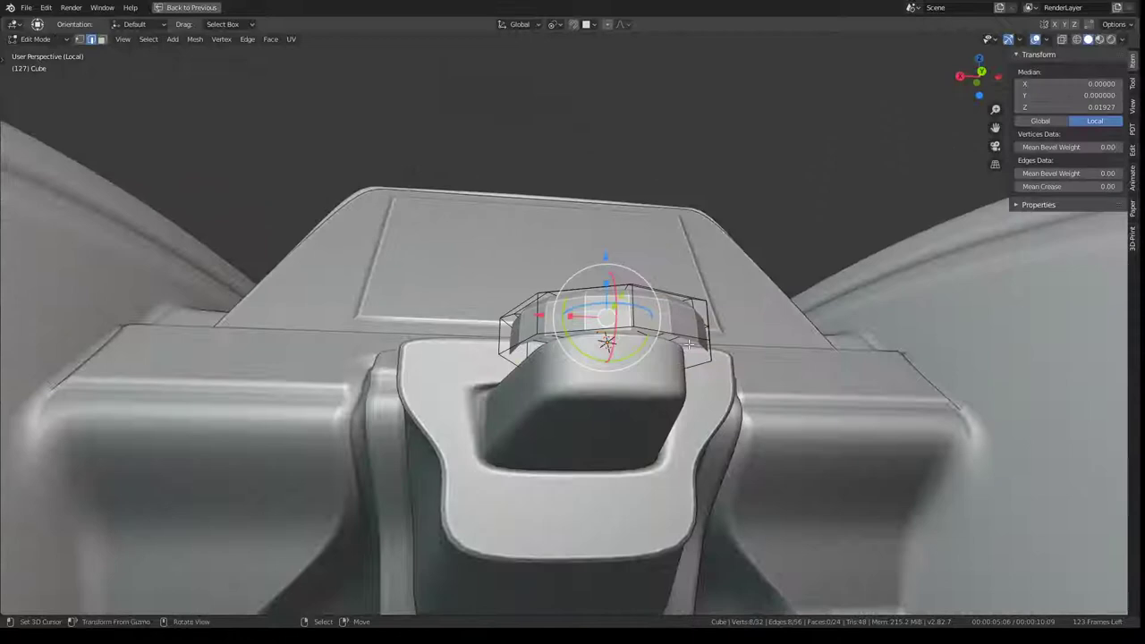
left_click(689, 345, "alt")
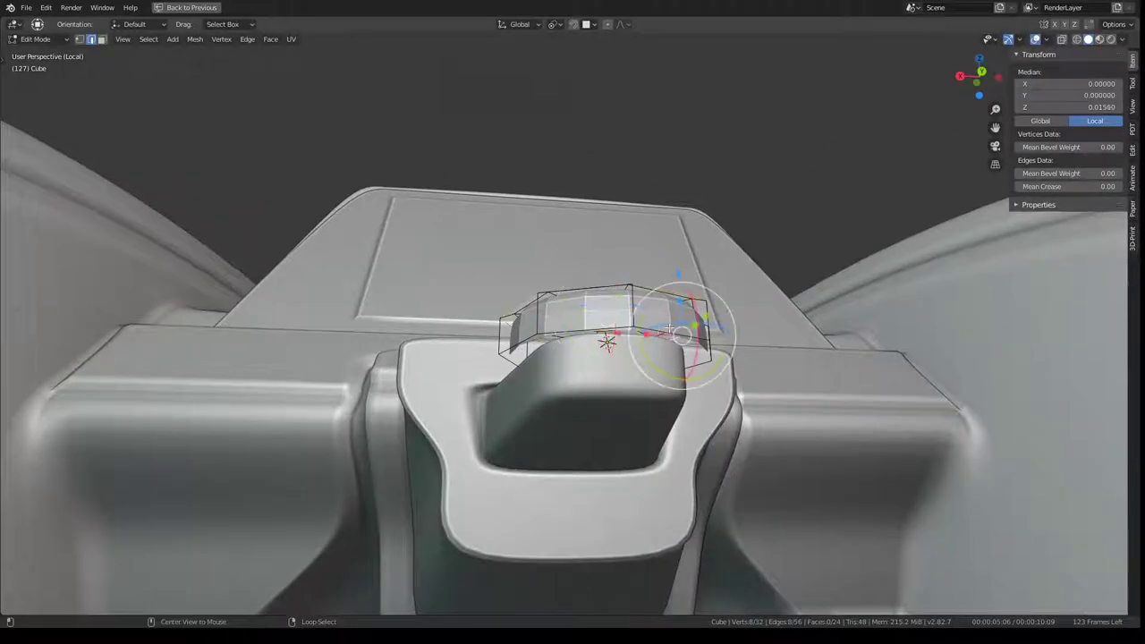
middle_click_drag(689, 345, 690, 277)
Extrude the grip's top loop and lower it along Z
key("e")
right_click(690, 277)
key("g")
key("z")
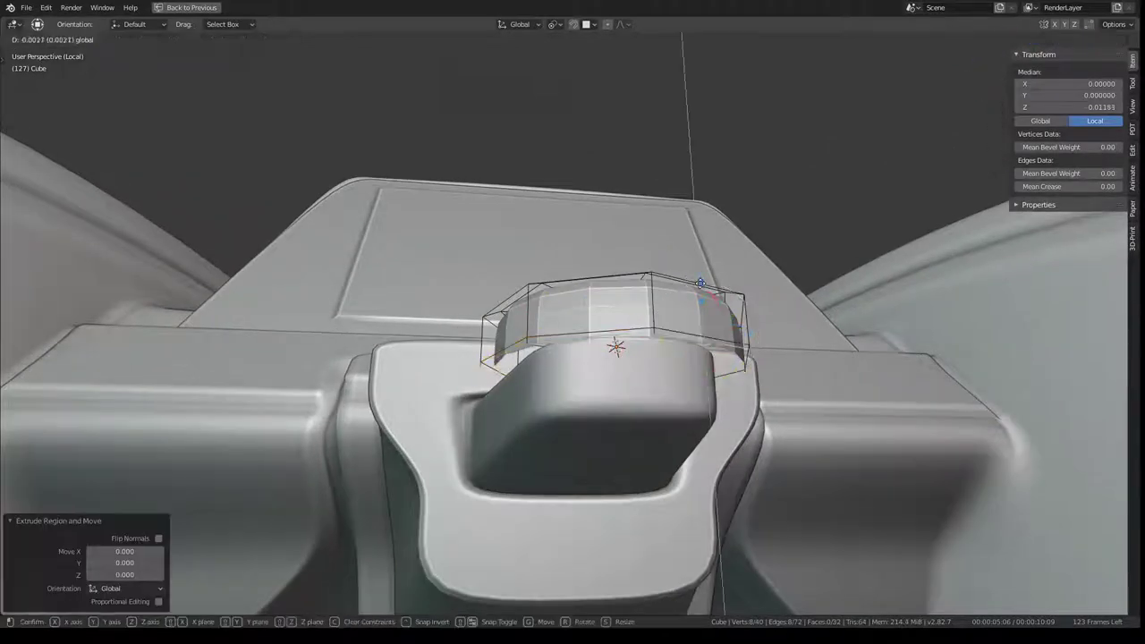
left_click(707, 299)
key("s")
right_click(772, 315)
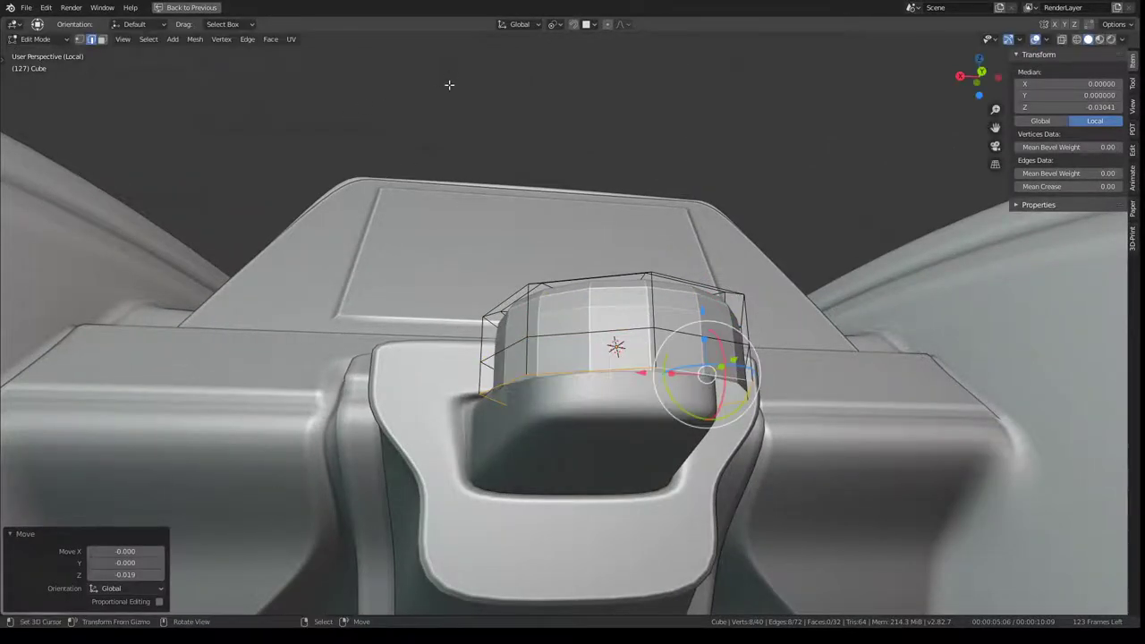
Set the pivot to Bounding Box Center and scale the top loop to 0.840
middle_click_drag(449, 84, 450, 156)
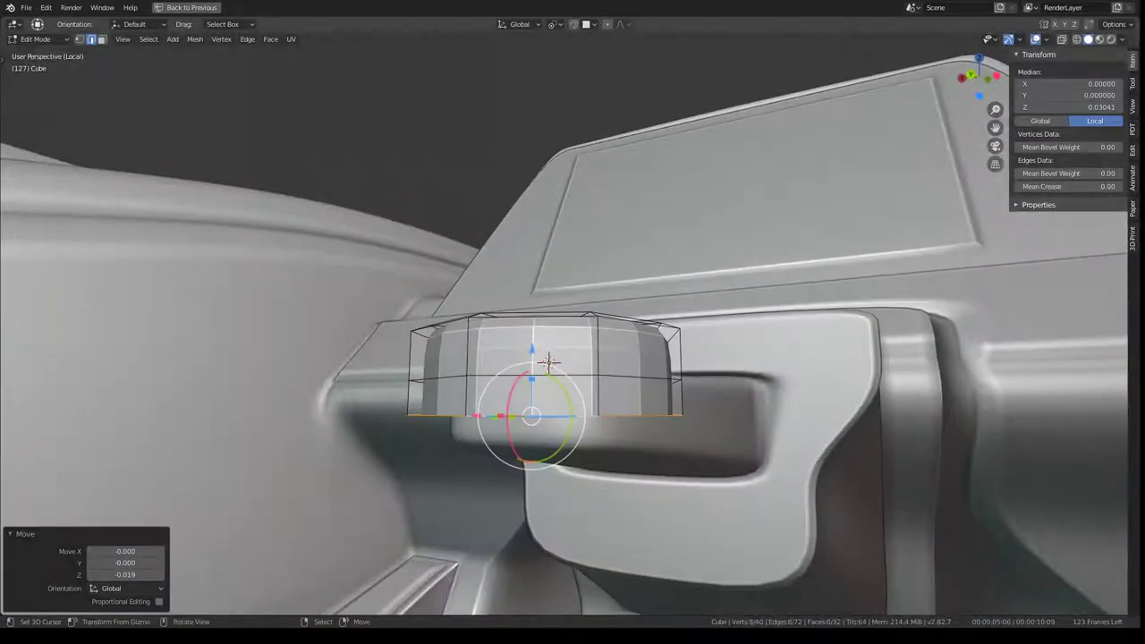
left_click(556, 24)
left_click(574, 83)
middle_click_drag(573, 83, 634, 205)
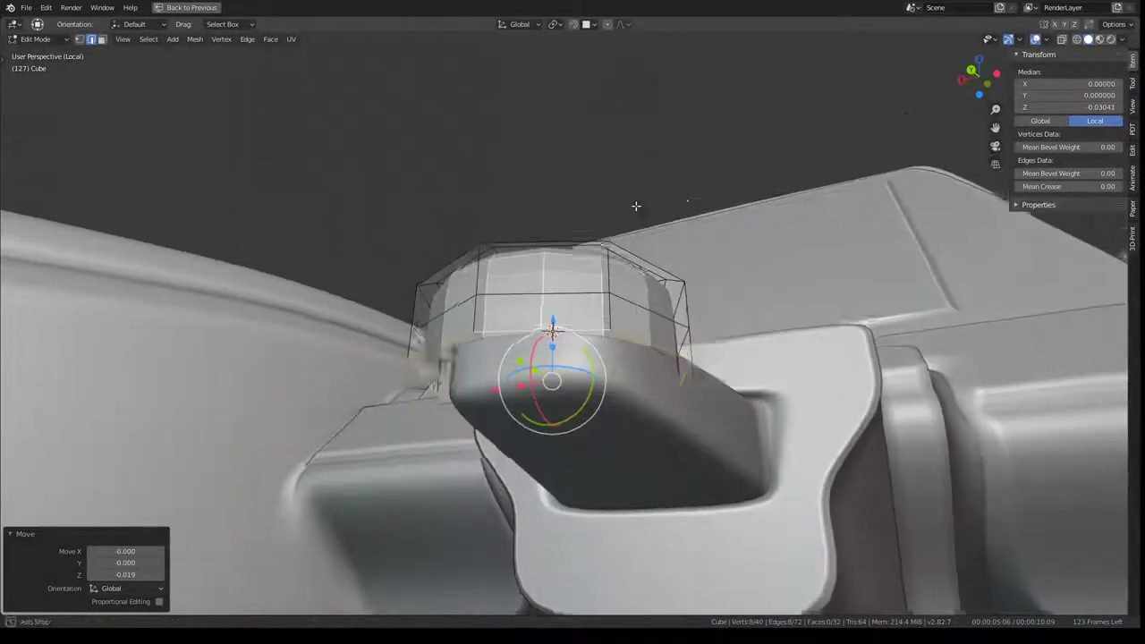
key("s")
left_click(653, 214)
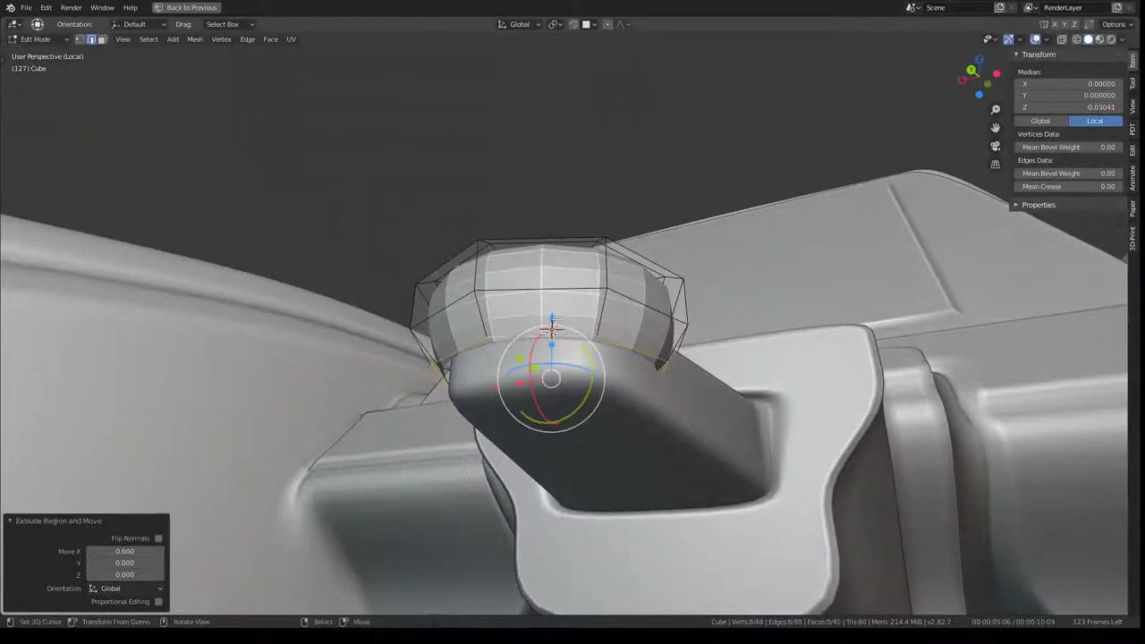
Lower and shrink the ring, then extrude further rings scaled to 0.812
left_click_drag(554, 319, 554, 358)
key("s")
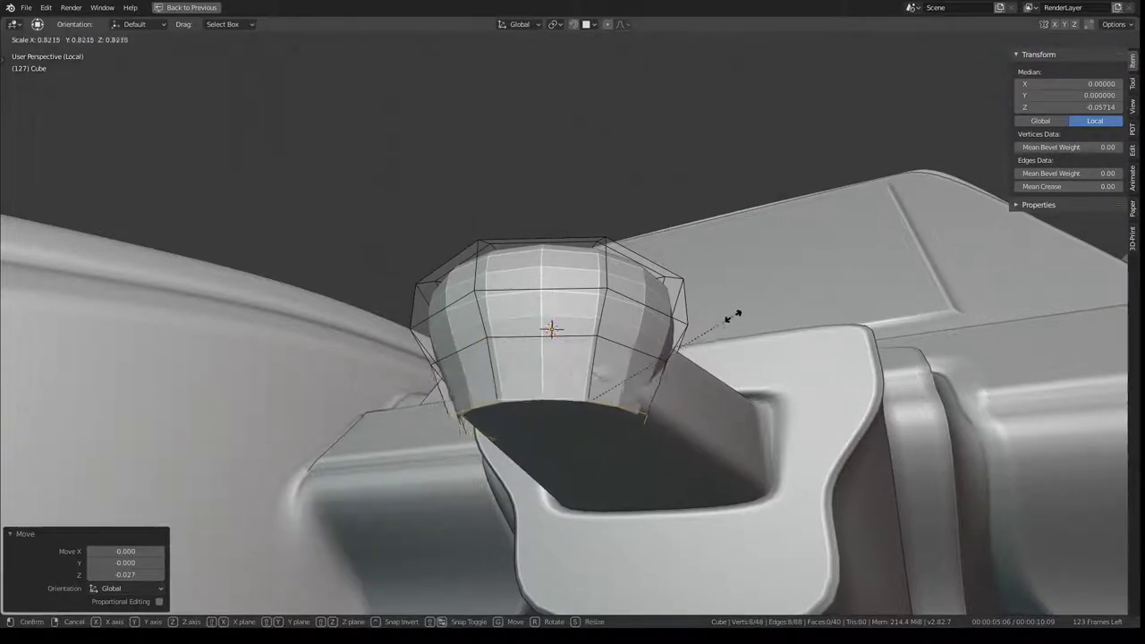
left_click(739, 311)
key("e")
right_click(603, 345)
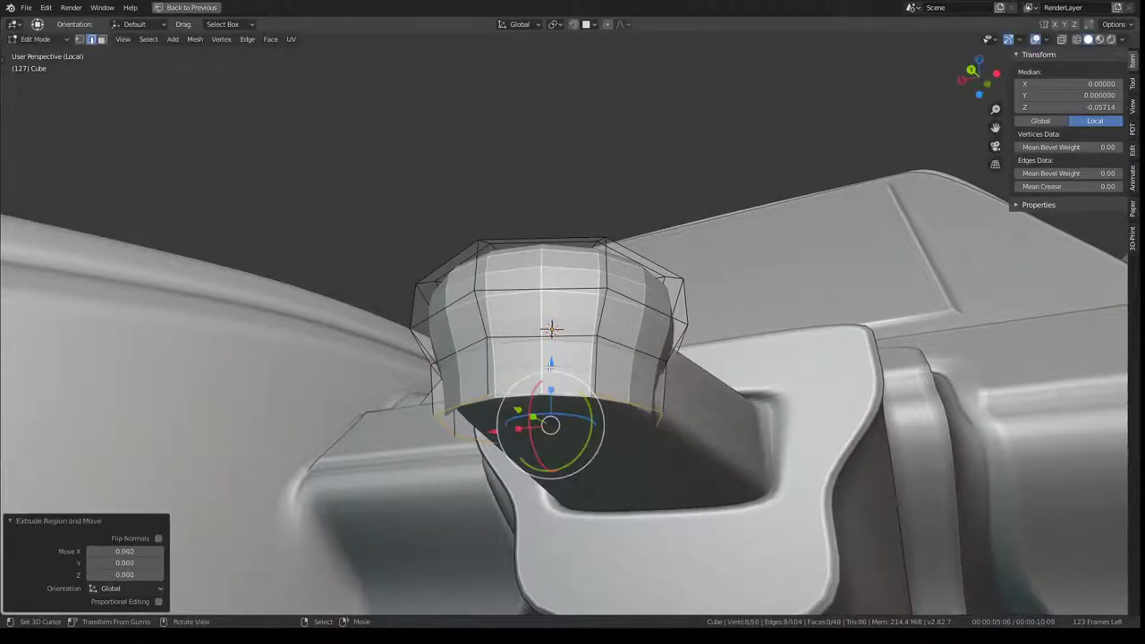
key("e")
key("s")
left_click(749, 346)
Shrink the bottom ring to 0.622, then rescale it to 0.750
middle_click_drag(748, 345, 701, 323)
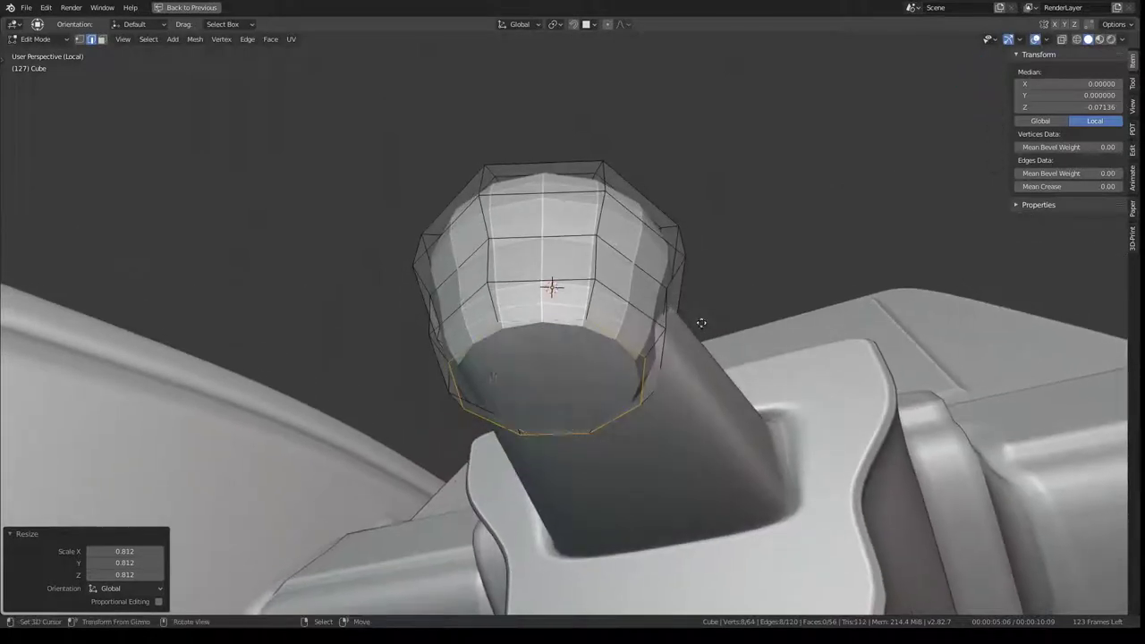
key("s")
left_click(644, 256)
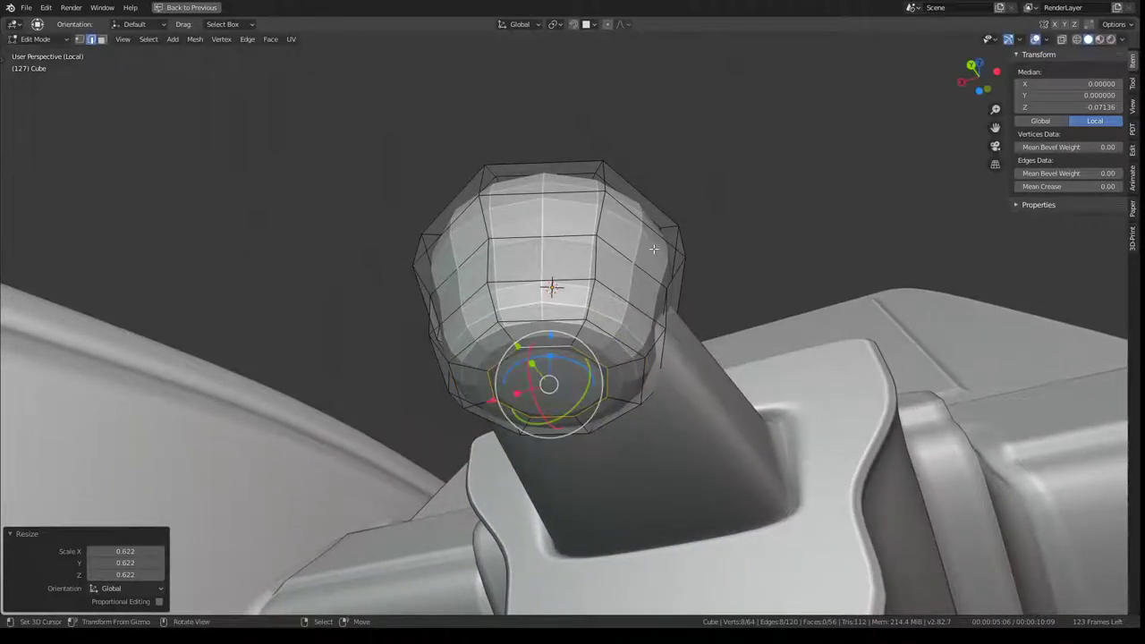
key("s")
left_click(659, 272)
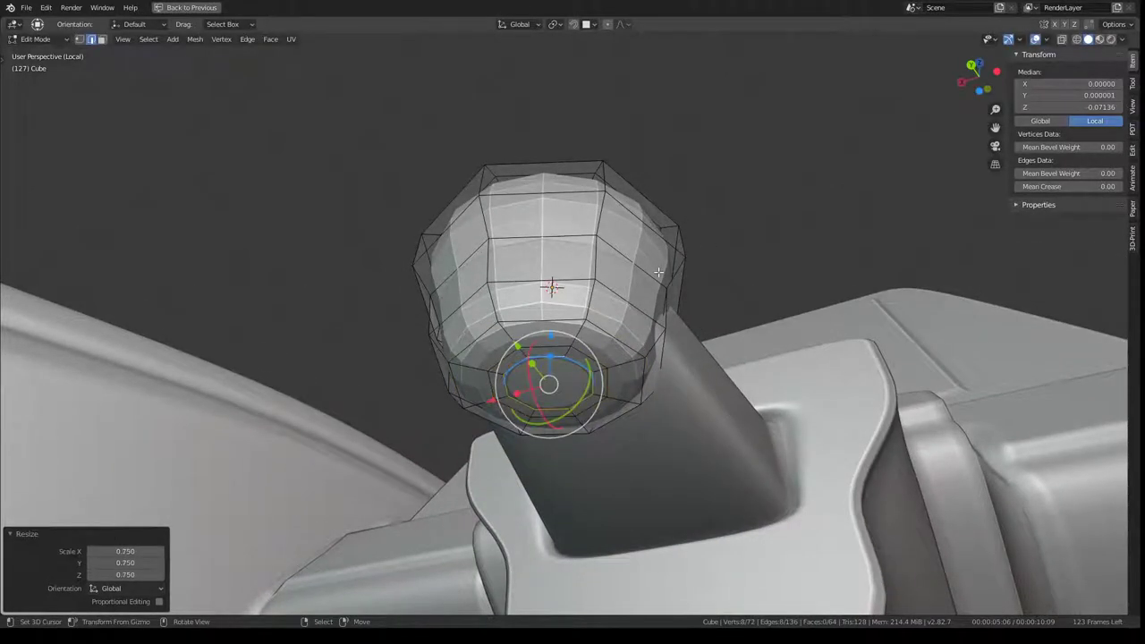
Merge the knob's overlapping vertices by distance
key("q")
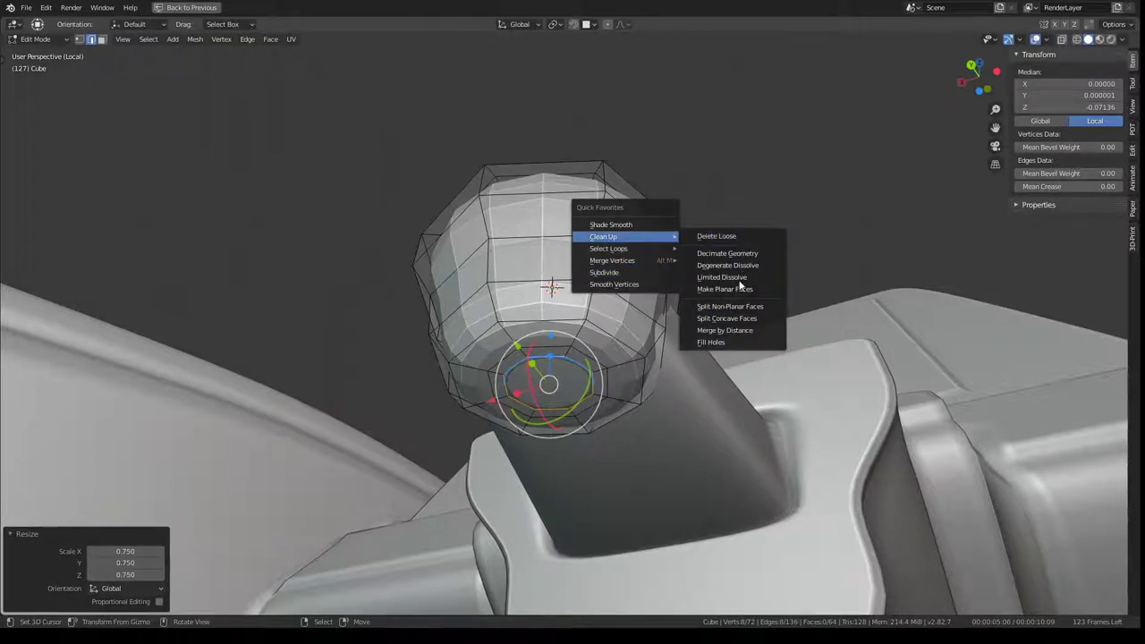
mouse_move(612, 261)
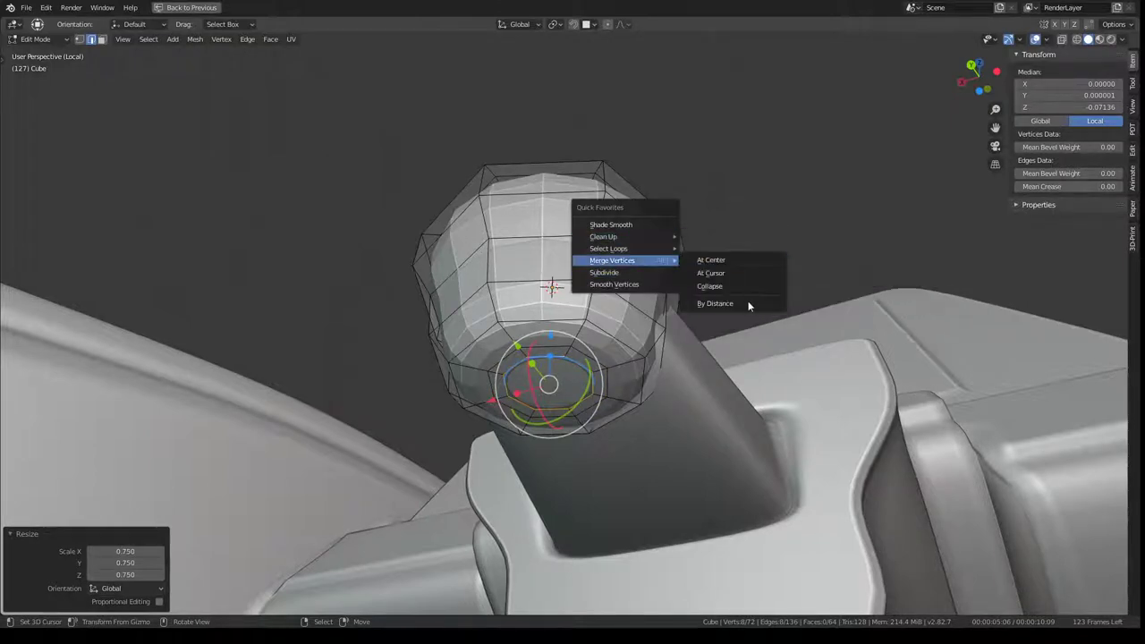
left_click(748, 305)
left_click(721, 254)
key("a")
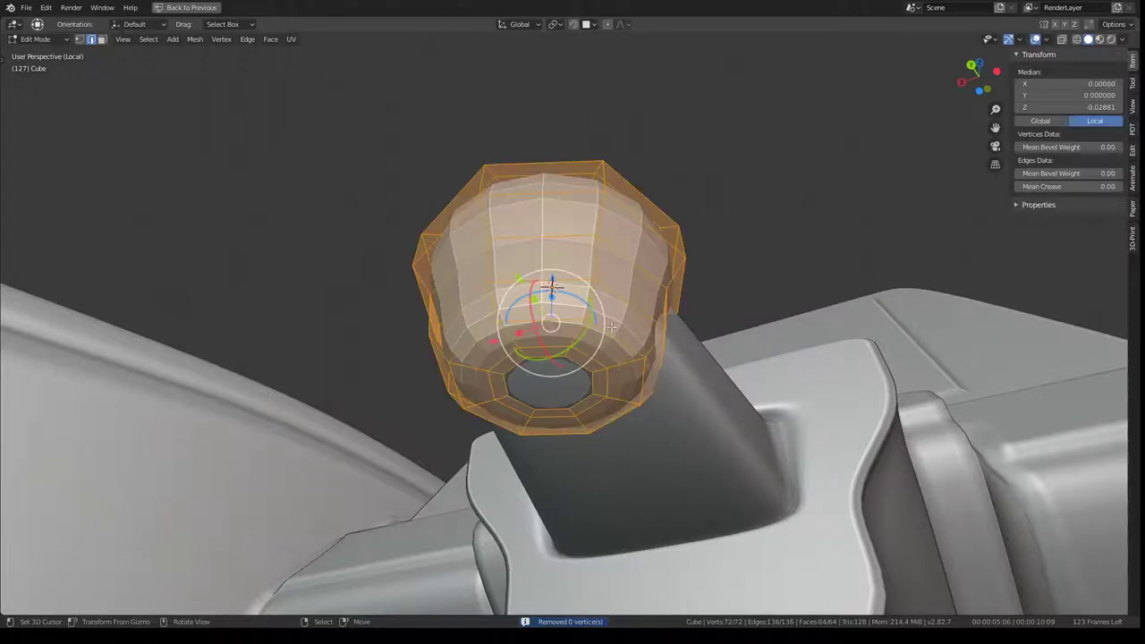
Collapse the knob's bottom ring into a single centre point
left_click(573, 366)
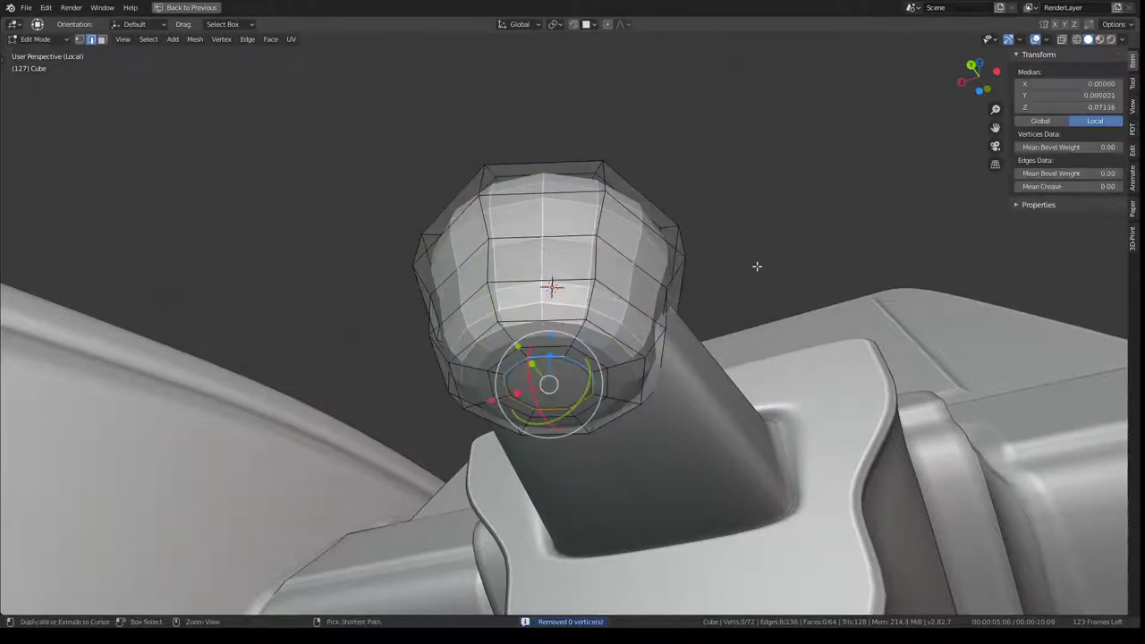
key("q")
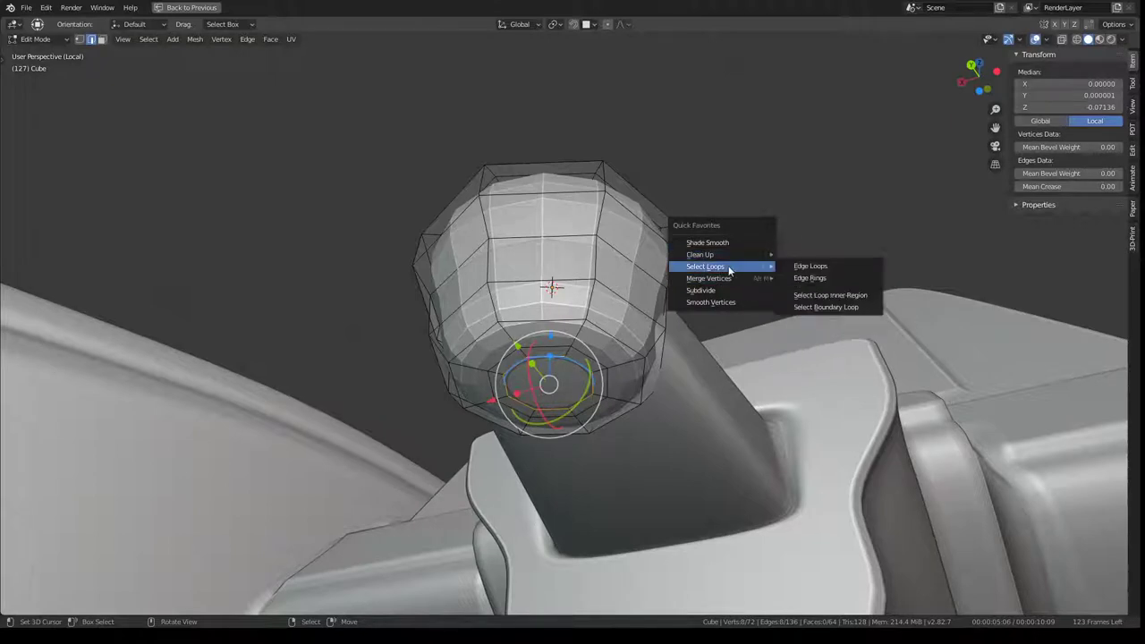
mouse_move(709, 278)
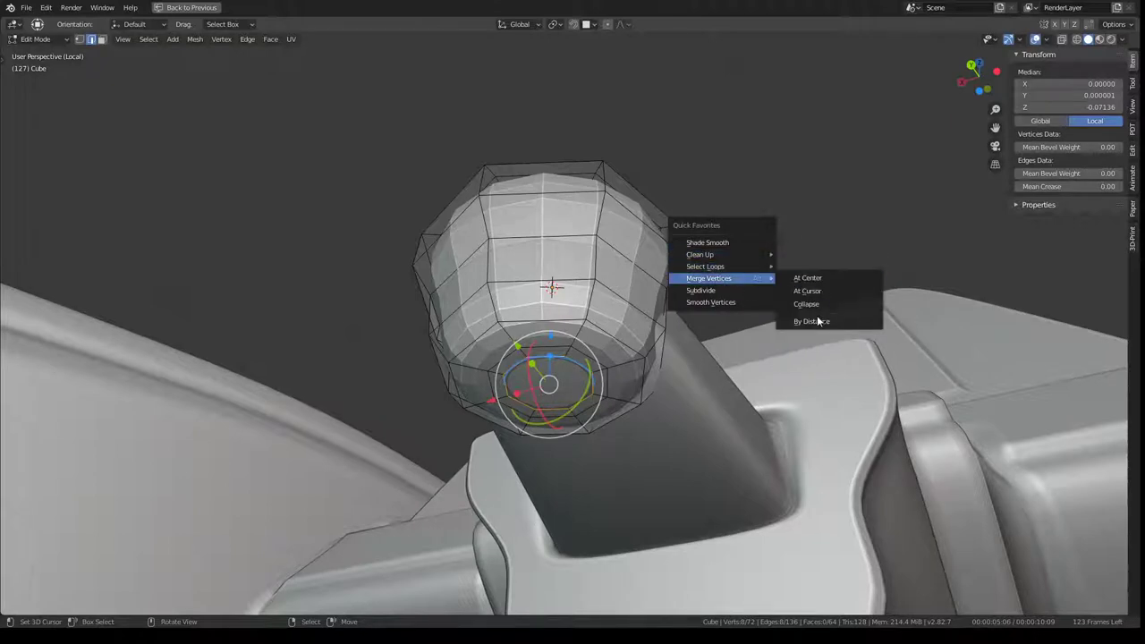
left_click(810, 305)
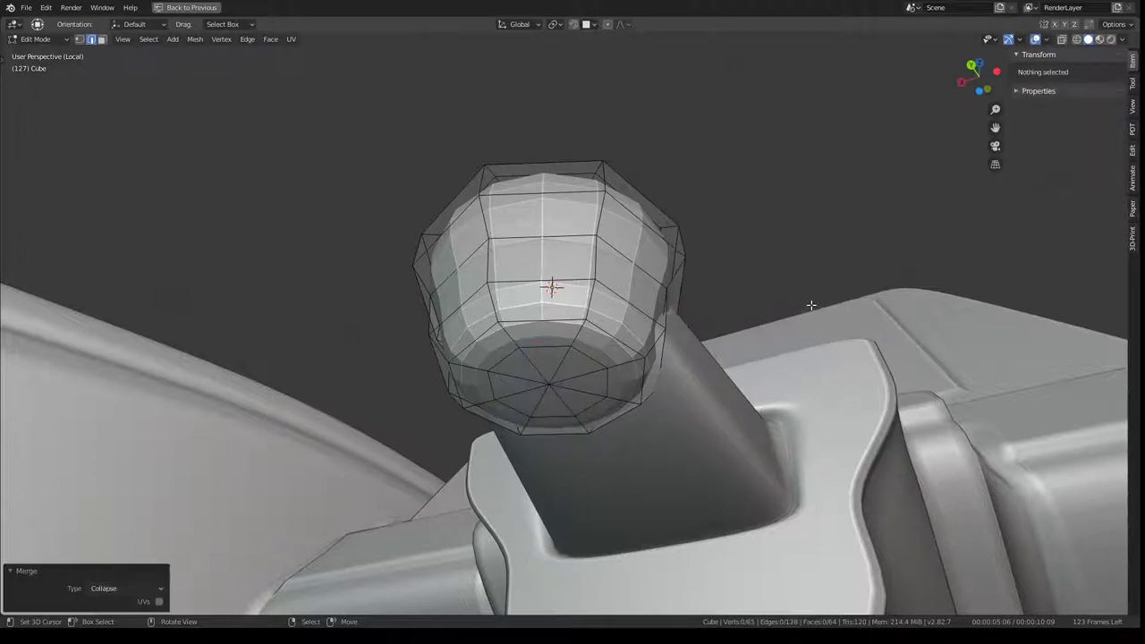
key("a")
key("q")
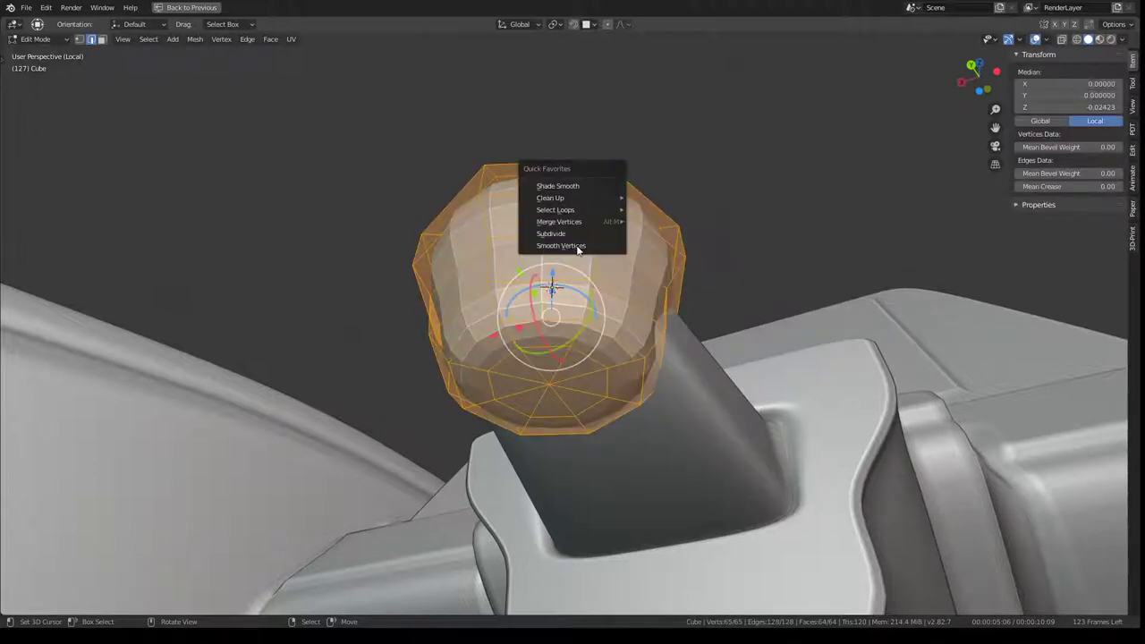
Shade the knob smooth and subdivide its top face band
left_click(579, 185)
middle_click_drag(579, 188, 519, 340)
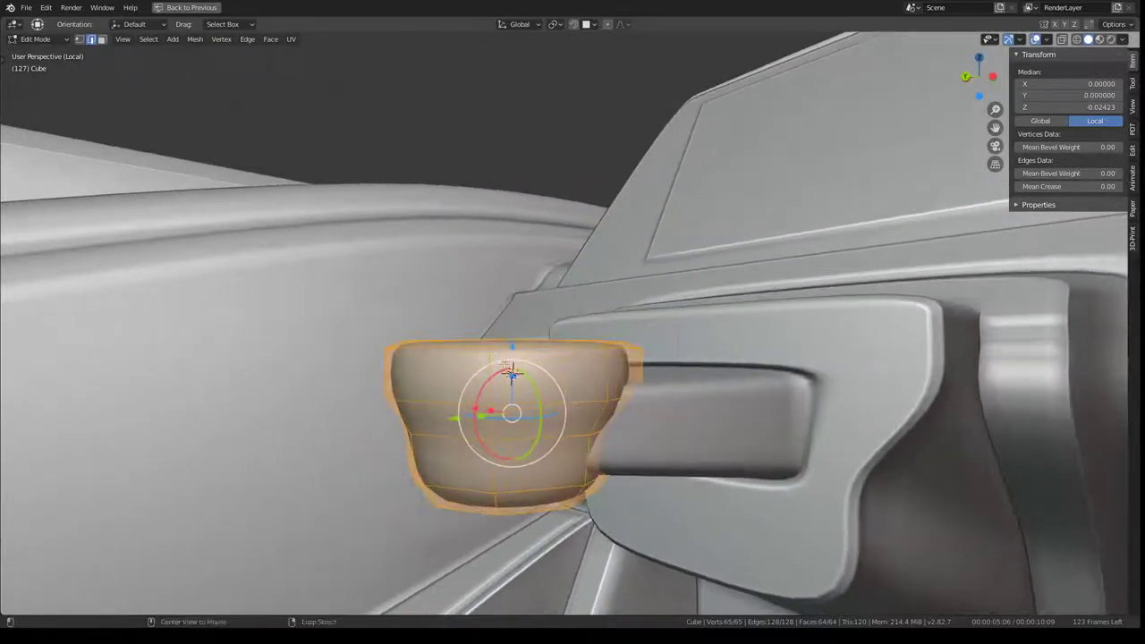
left_click(519, 343, "alt")
key("q")
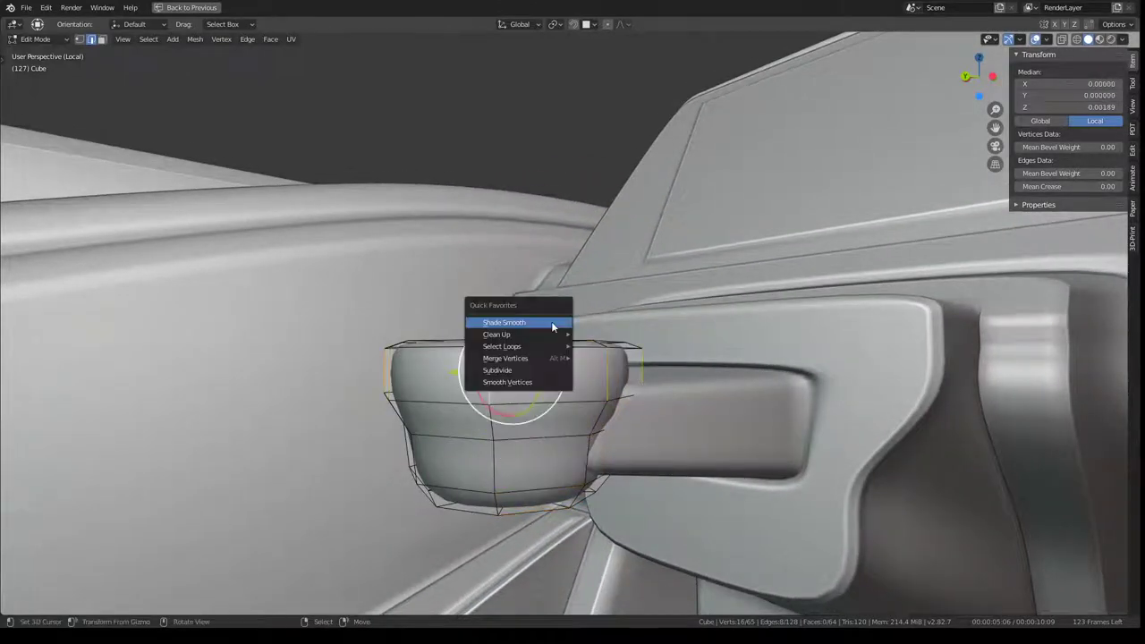
left_click(518, 368)
Edge-slide the new loop, subdivide an edge ring, and slide the added loop into place
left_click(511, 370, "alt")
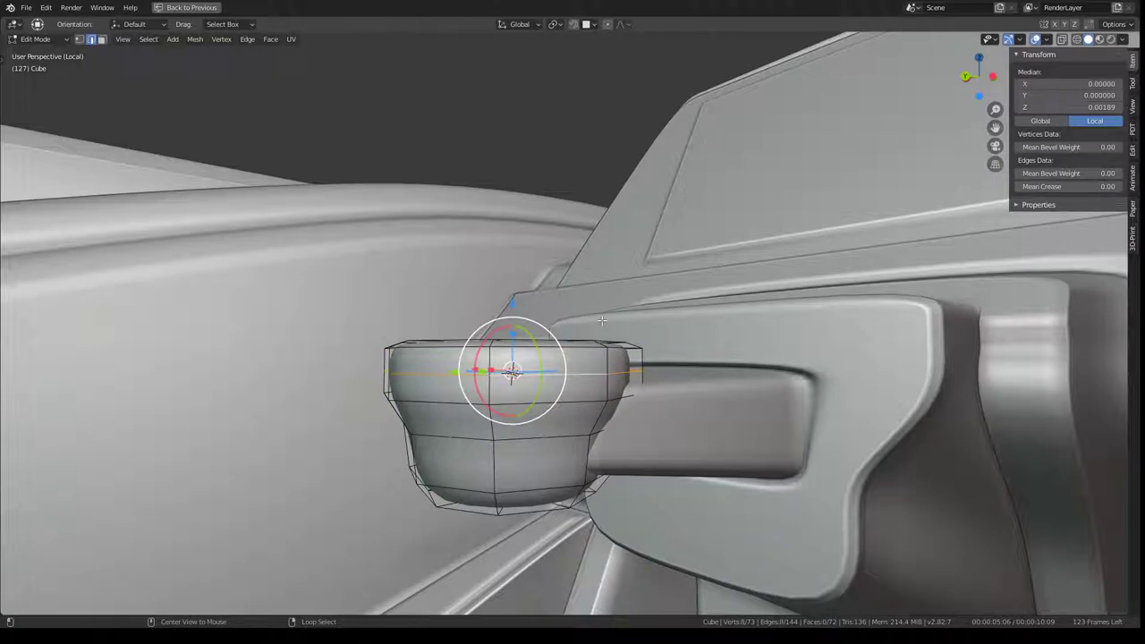
key("g")
key("g")
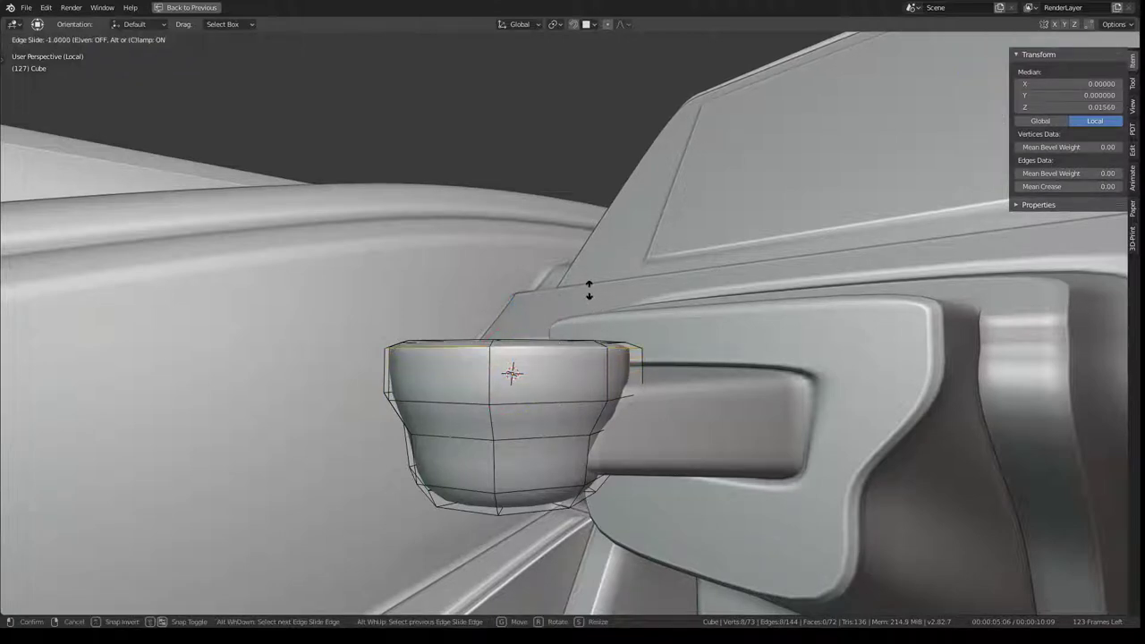
left_click(588, 298)
left_click(508, 370, "ctrl+alt")
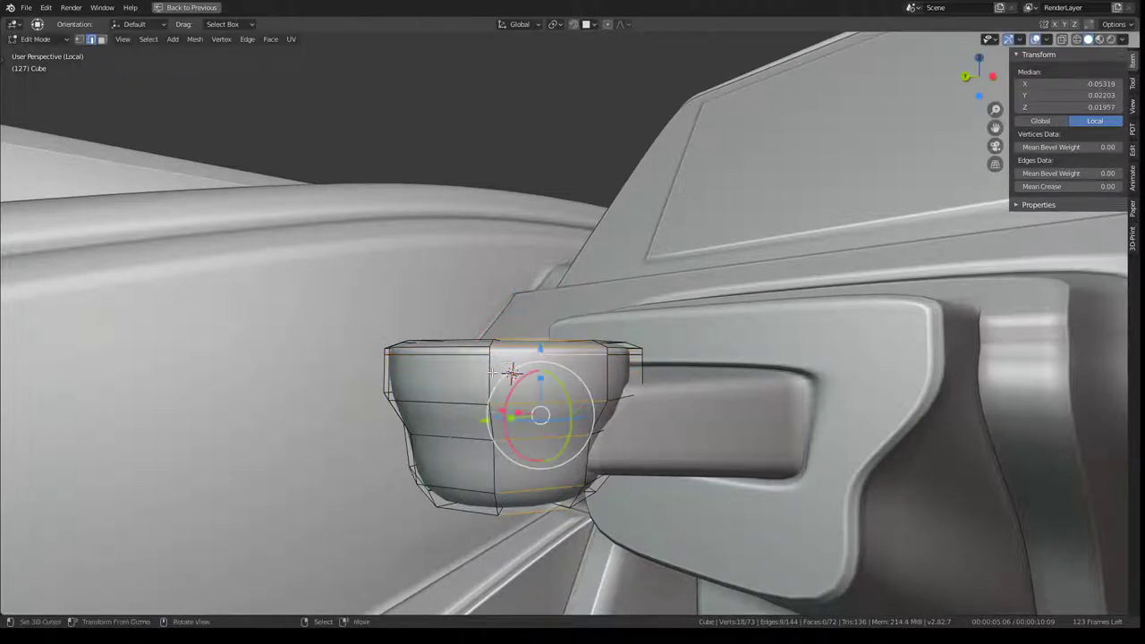
right_click(510, 307)
left_click(511, 307)
left_click(513, 376, "alt")
key("g")
key("g")
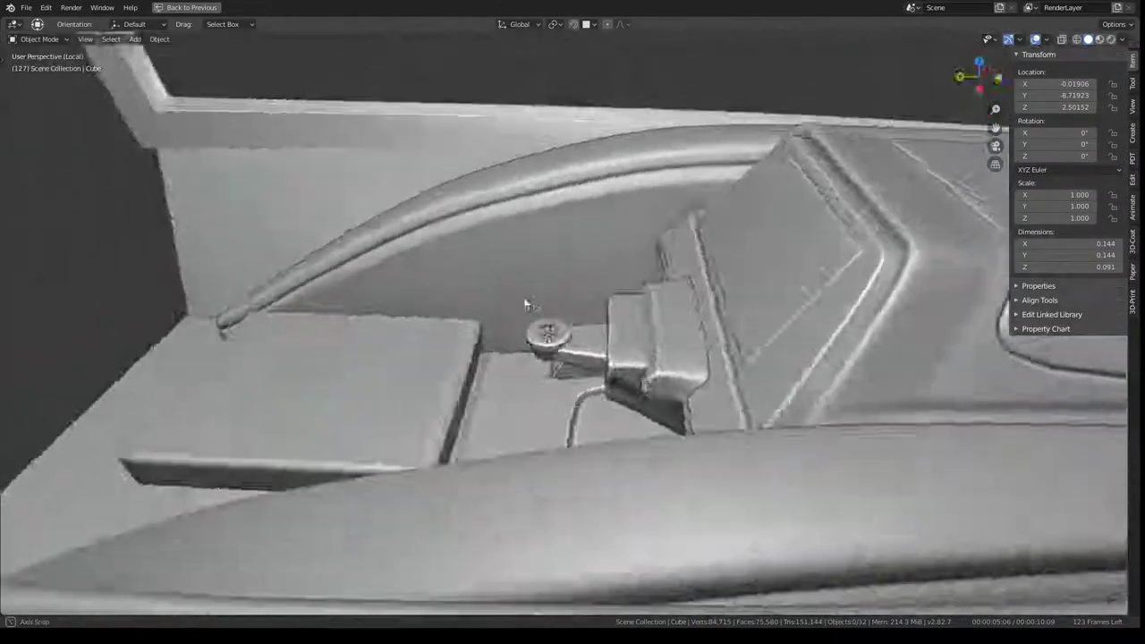
Frame the joystick knob and shrink it to about two-thirds size (0.663)
mouse_move(526, 304)
middle_mouse_down()
mouse_move(654, 266)
mouse_move(535, 236)
mouse_move(560, 244)
middle_mouse_up()
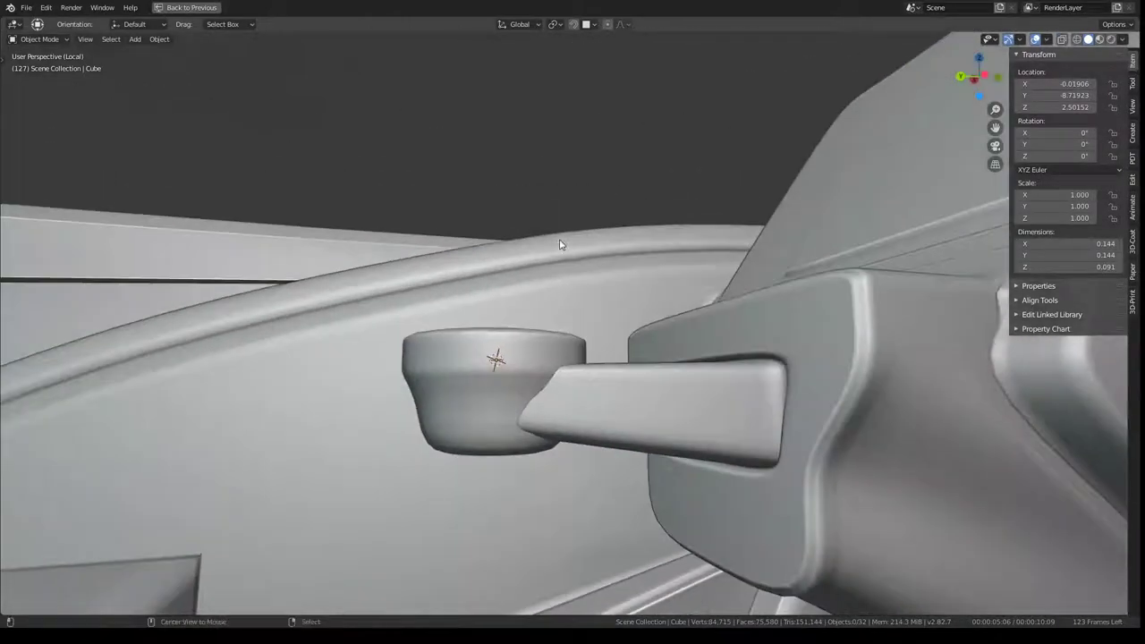
key("Tab")
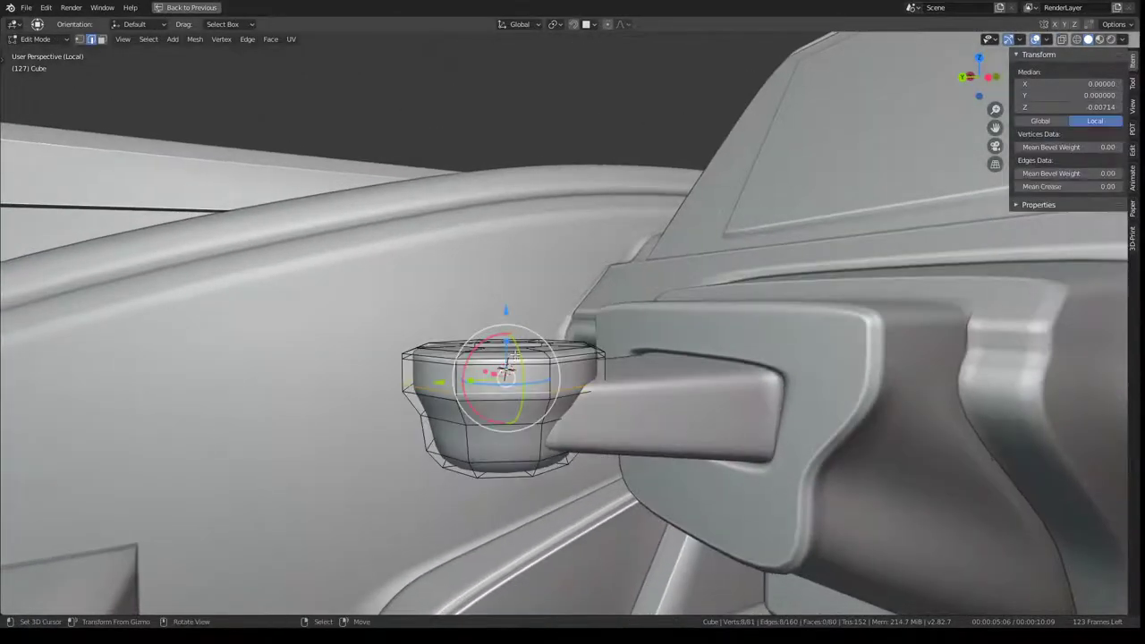
key("KP_Decimal")
middle_click_drag(542, 284, 521, 295)
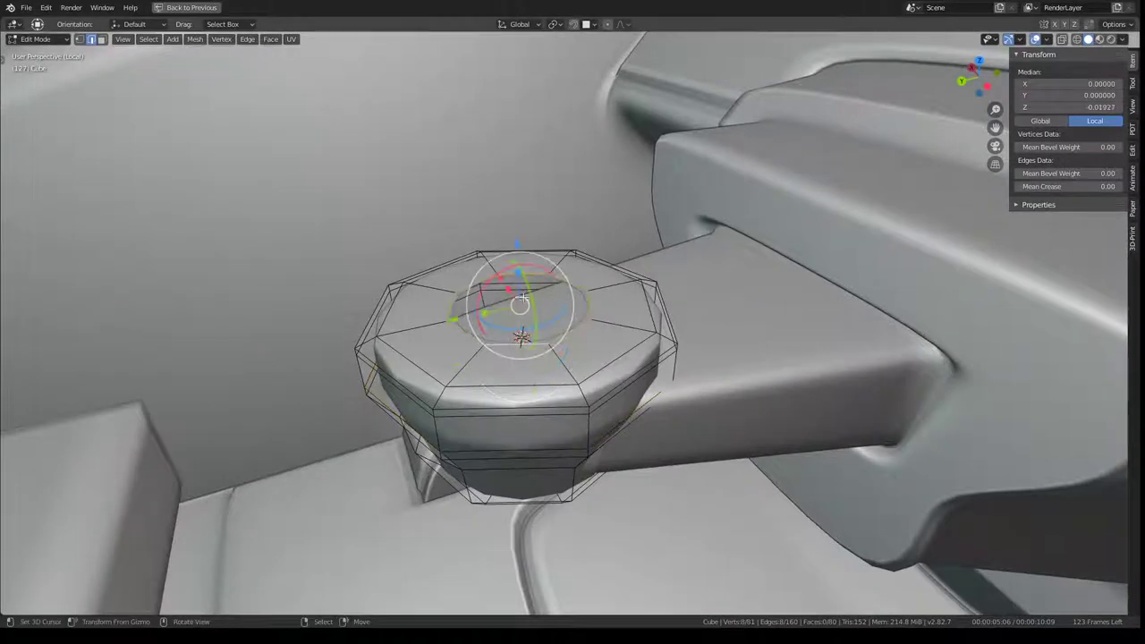
key("Tab")
scroll(518, 244, "down", 5)
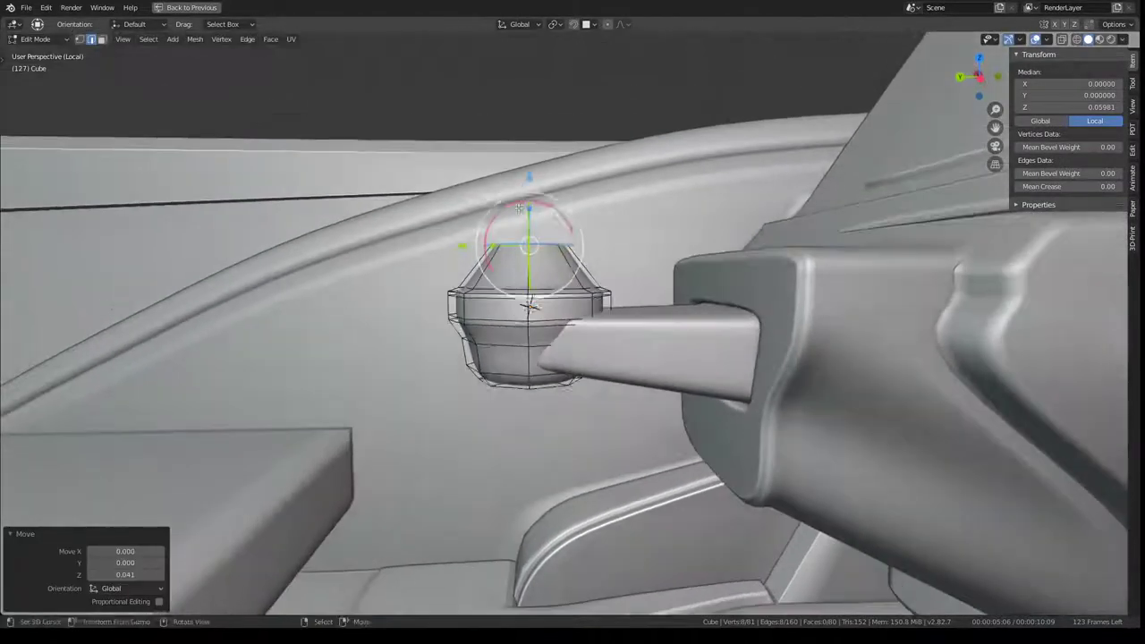
mouse_move(524, 228)
middle_mouse_down()
mouse_move(533, 205)
mouse_move(600, 261)
middle_mouse_up()
scroll(635, 264, "up", 3)
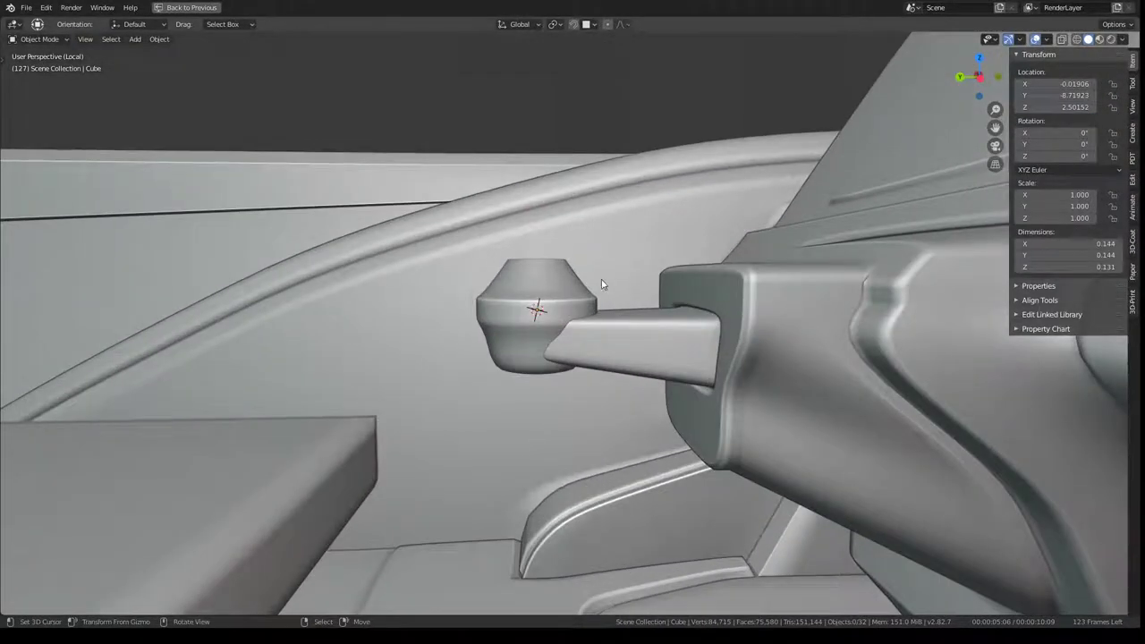
key("Tab")
key("a")
From a low side view in Edit Mode, select the edge loop around the knob's top
middle_click_drag(600, 248, 629, 300)
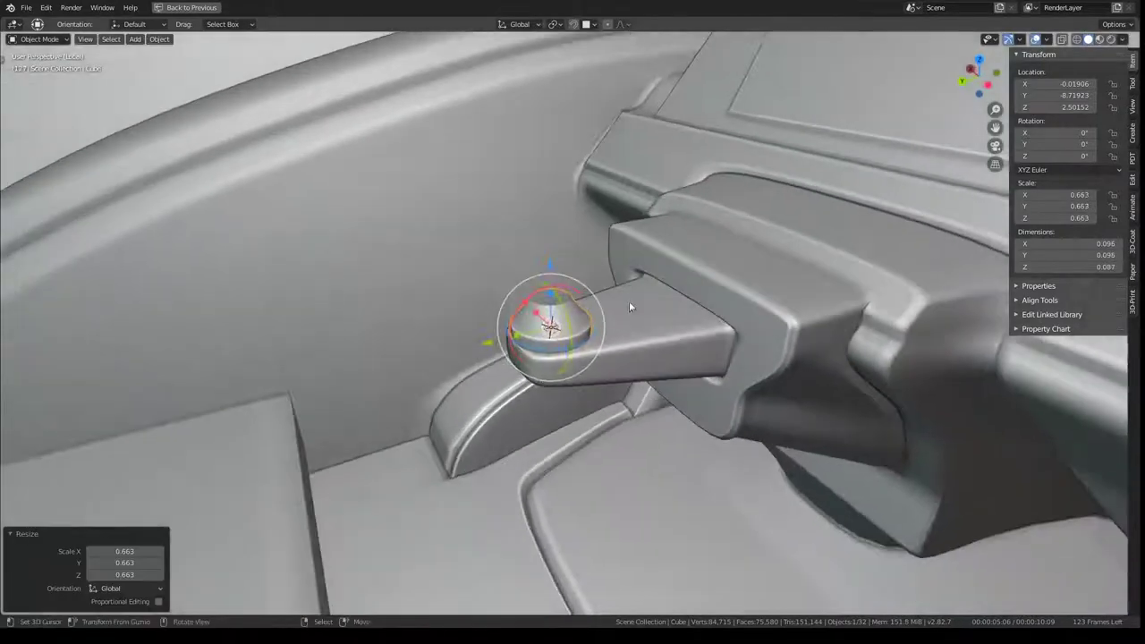
key("Tab")
scroll(603, 227, "up", 2)
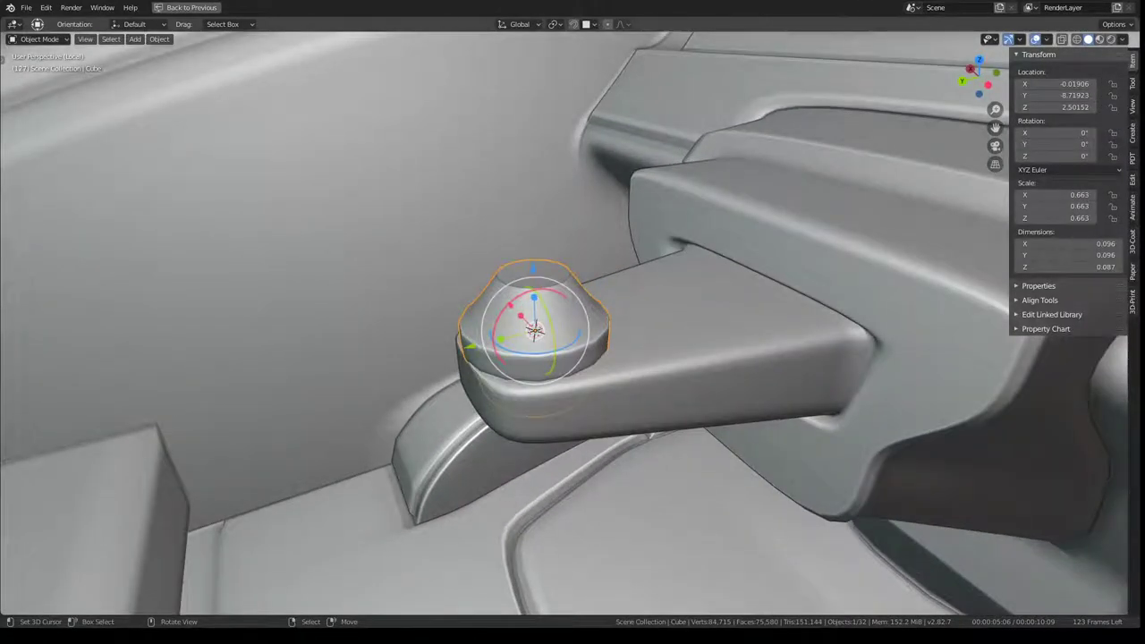
middle_click_drag(533, 231, 523, 404)
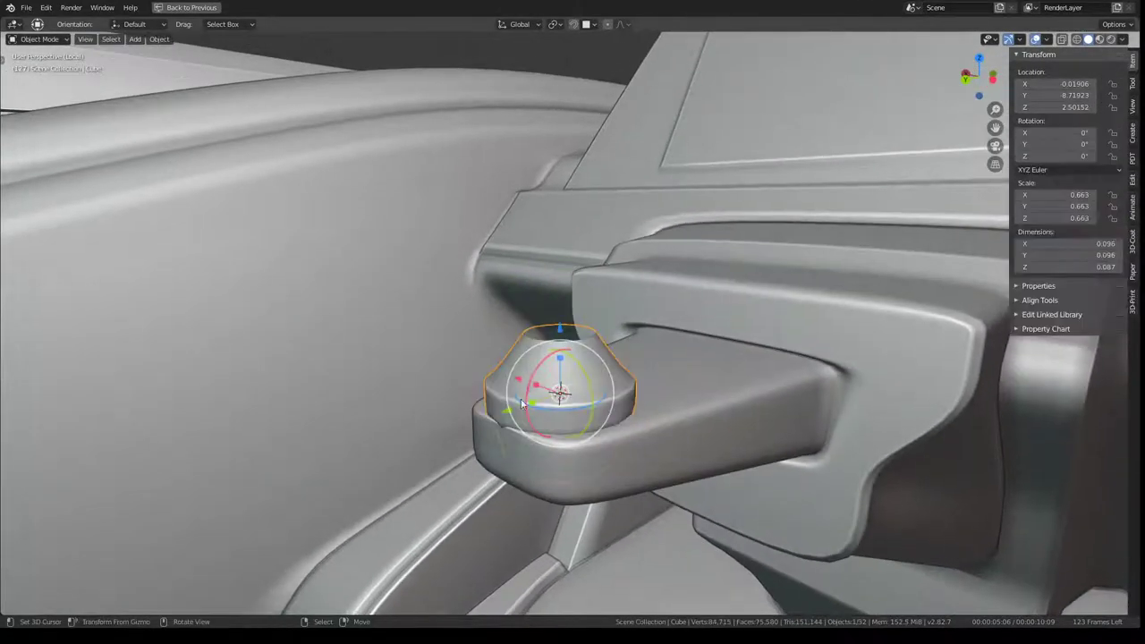
key("Tab")
left_click(568, 340, "alt")
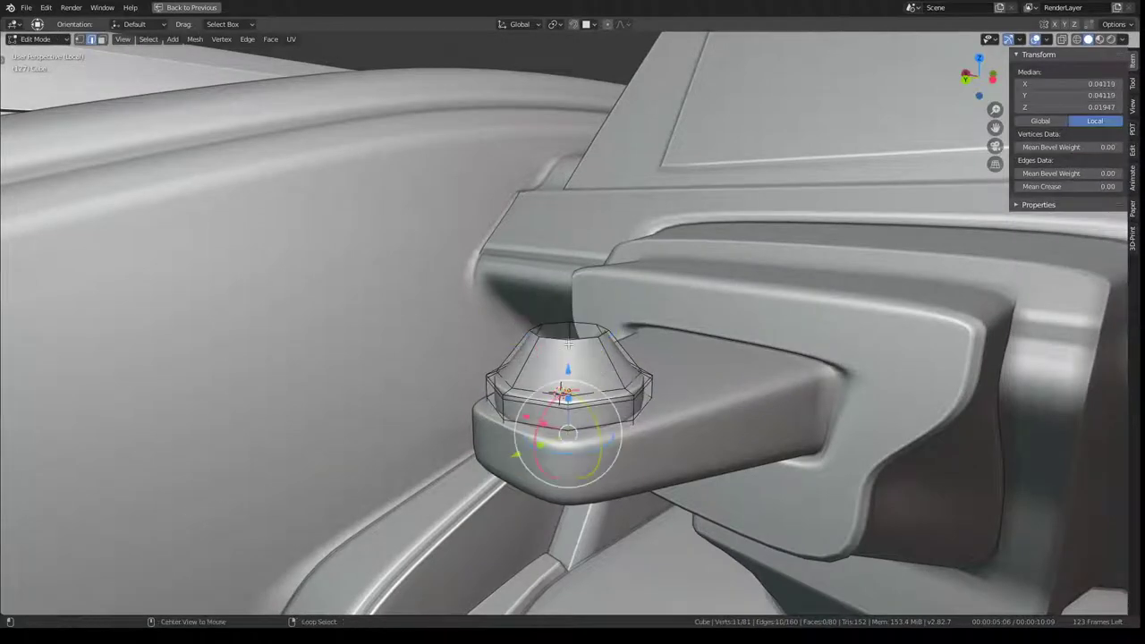
Extrude the knob's top loop straight up along Z into a column
key("e")
middle_click_drag(556, 335, 610, 310)
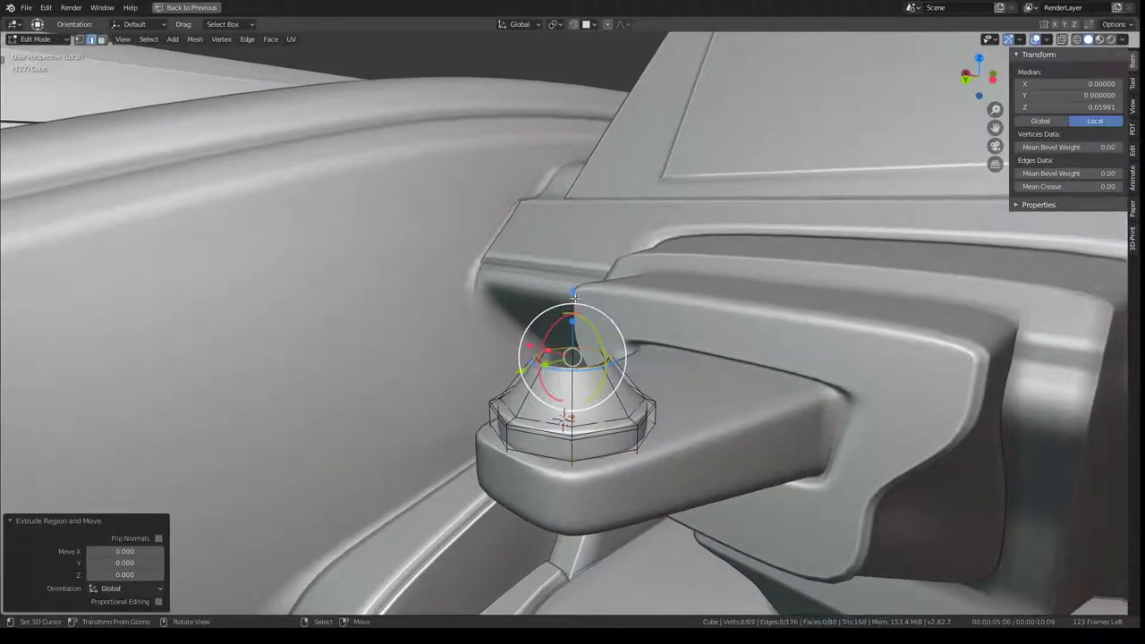
key("z")
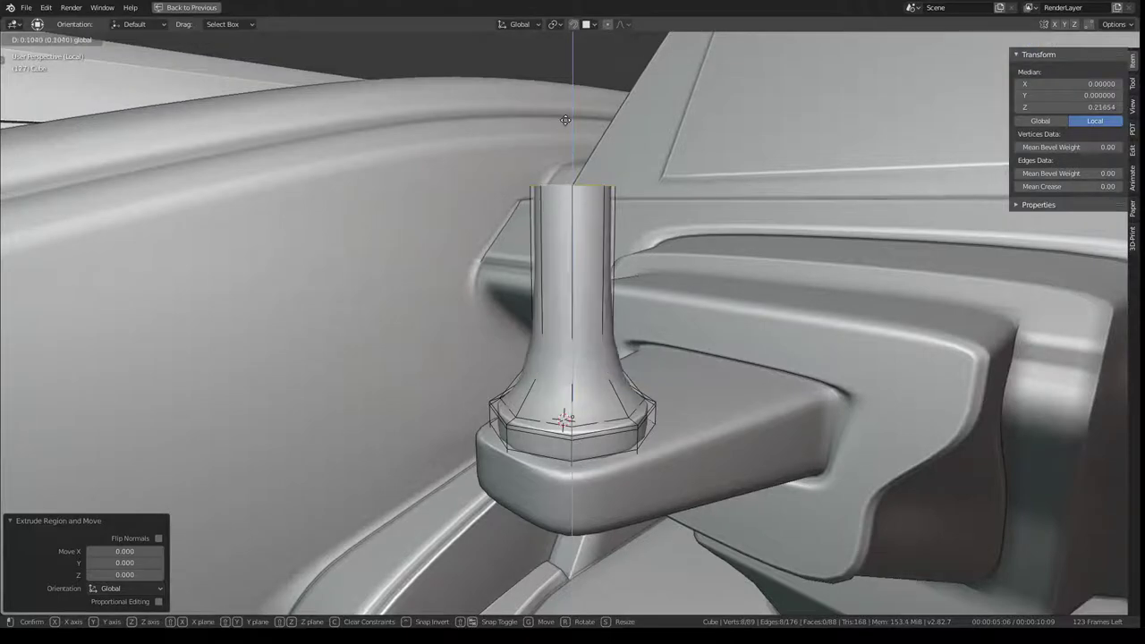
left_click(565, 119)
left_click(620, 348, "alt")
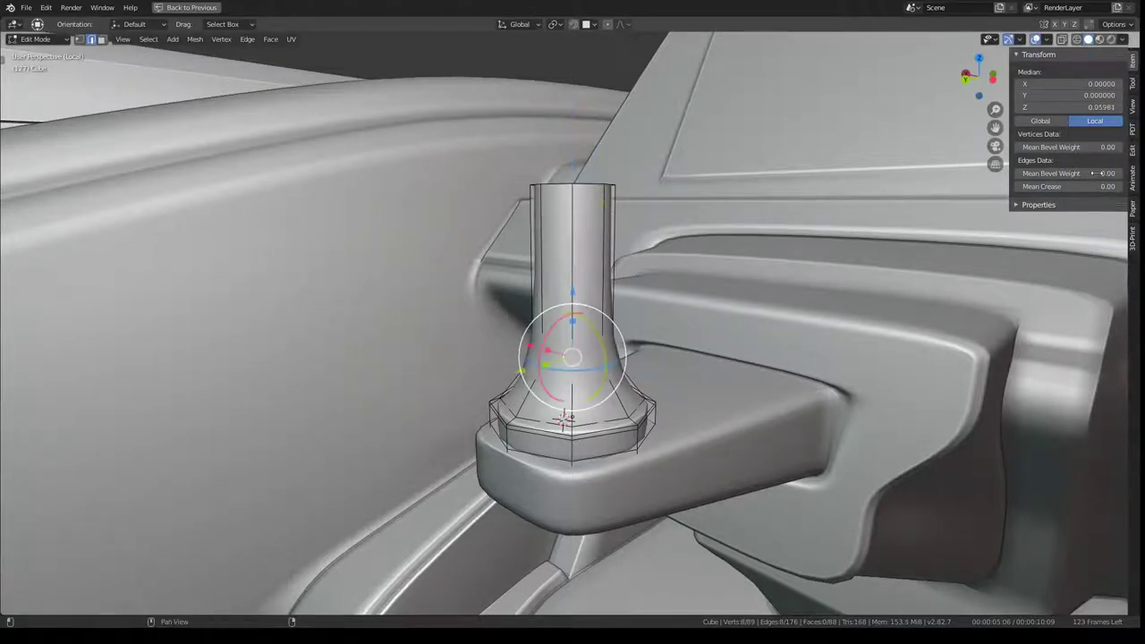
Inspect the new column and raise its top loop higher
key("Tab")
middle_click_drag(804, 235, 515, 275)
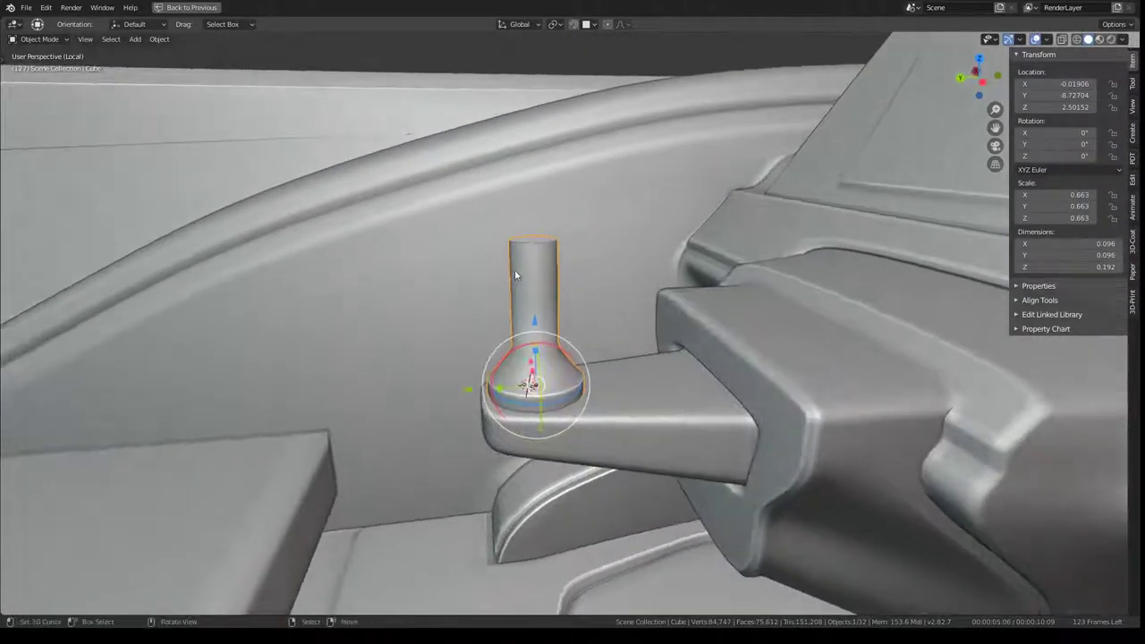
mouse_move(528, 383)
middle_mouse_down()
mouse_move(529, 420)
mouse_move(559, 195)
middle_mouse_up()
key("Tab")
scroll(528, 429, "up", 3)
scroll(529, 436, "down", 3)
left_click(542, 262, "ctrl+alt")
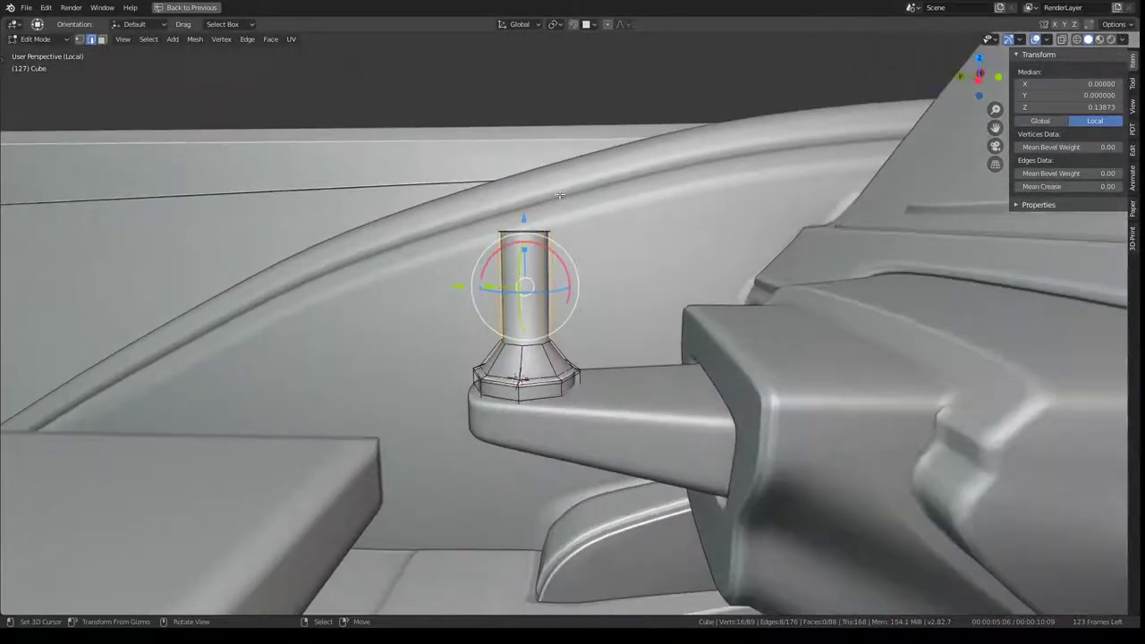
scroll(544, 221, "up", 1)
left_click_drag(547, 204, 545, 172)
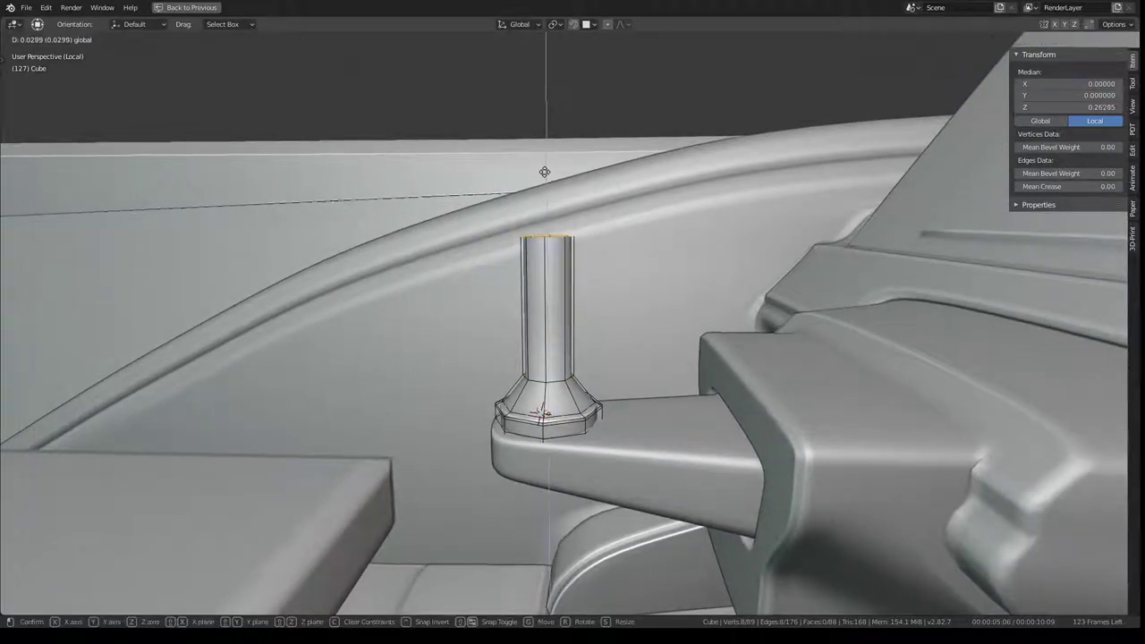
left_click(546, 181)
Extrude a small extra section at the column top and select its vertical edges
key("e")
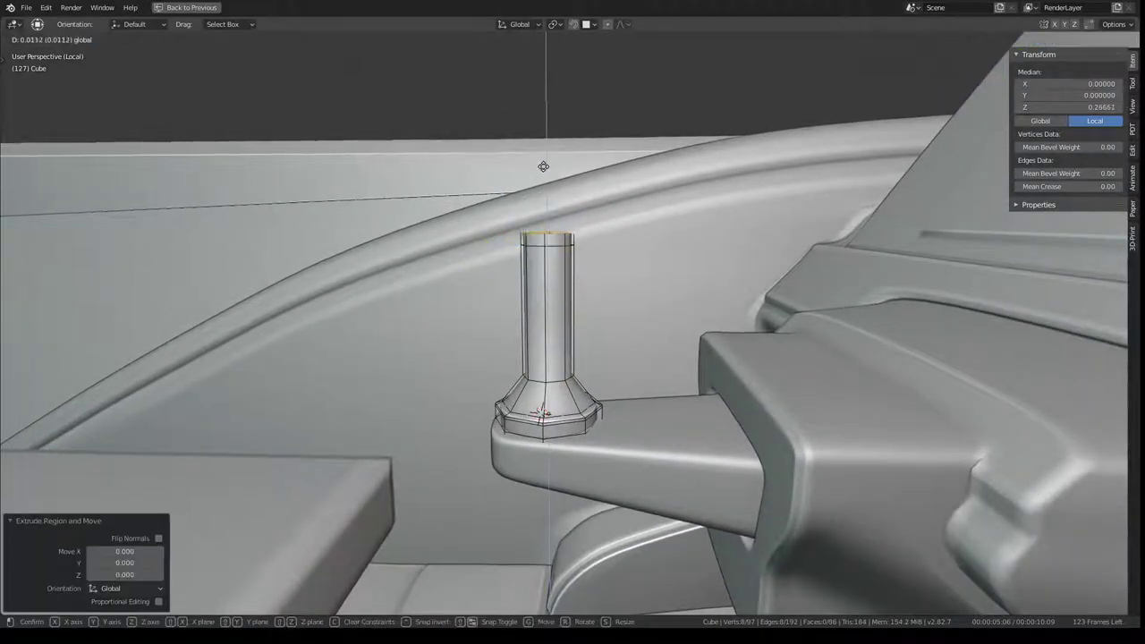
left_click(542, 171)
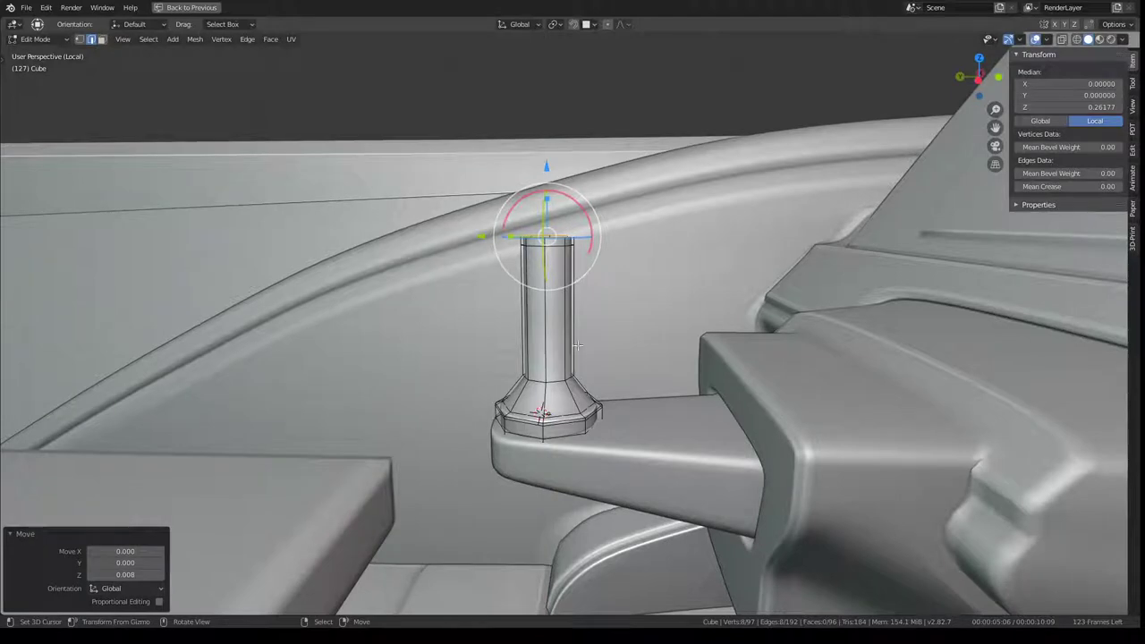
left_click(548, 331, "ctrl+alt")
right_click(614, 251)
Subdivide the shaft's vertical edges and shift the new middle loop along Y
left_click(614, 250)
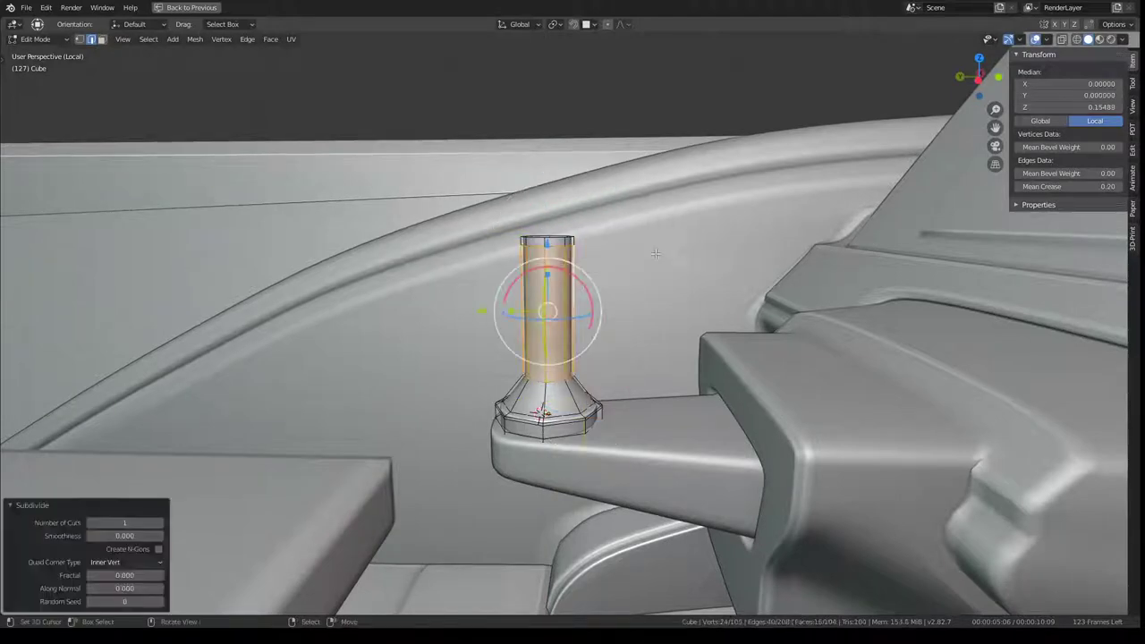
left_click(548, 313, "alt")
key("g")
key("y")
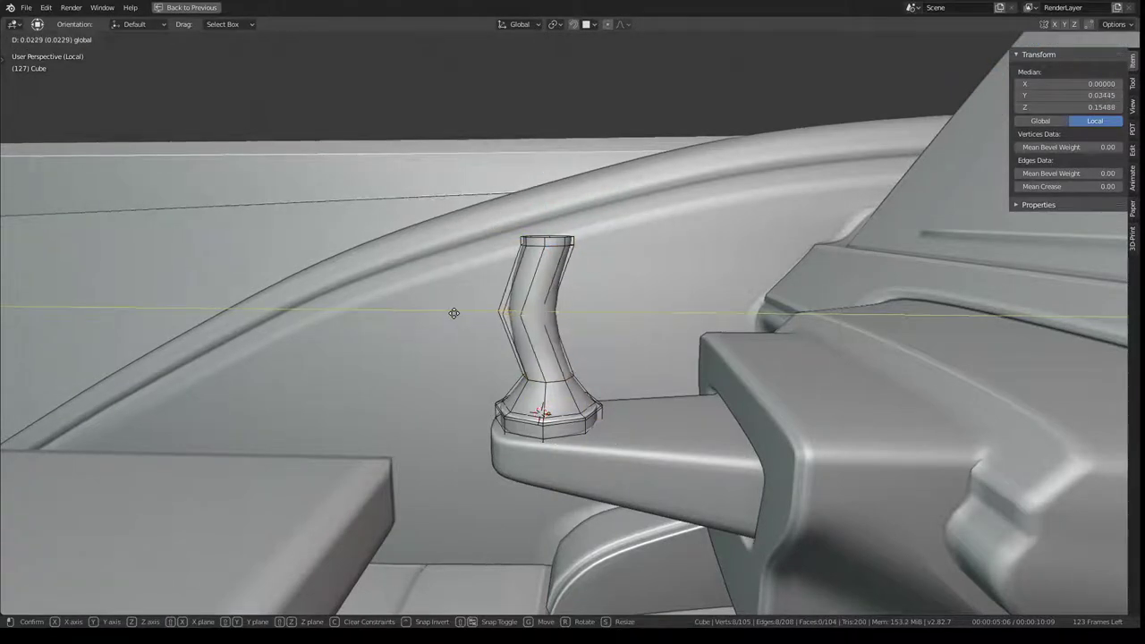
left_click(454, 313)
Check the smoothed bent shaft, then select its base edge loop
key("Tab")
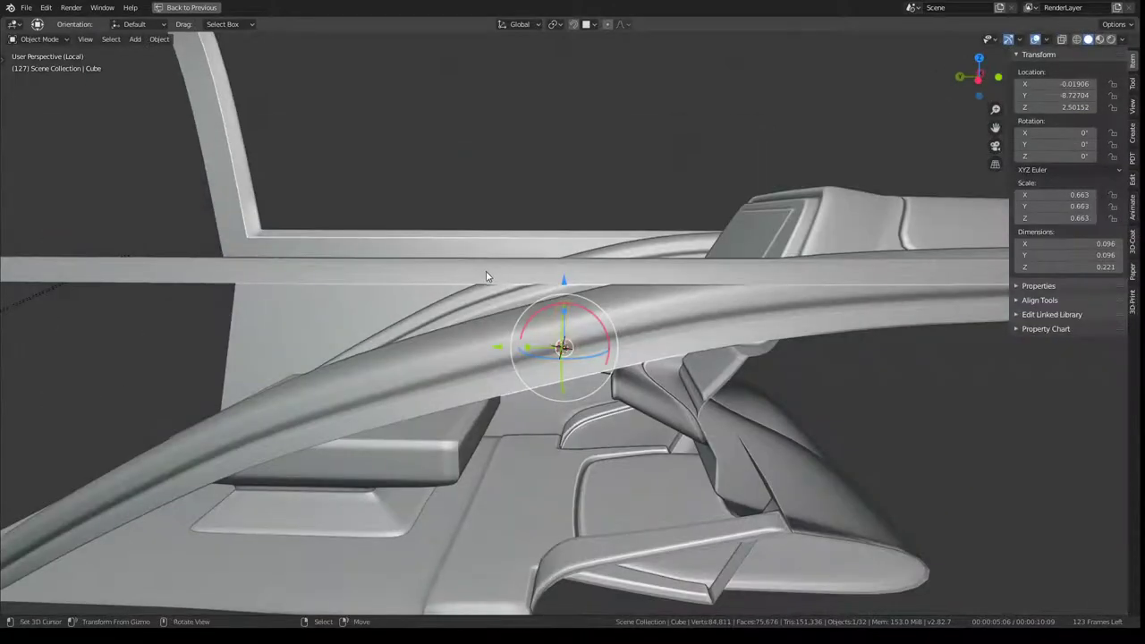
mouse_move(453, 313)
middle_mouse_down()
mouse_move(461, 266)
mouse_move(526, 257)
middle_mouse_up()
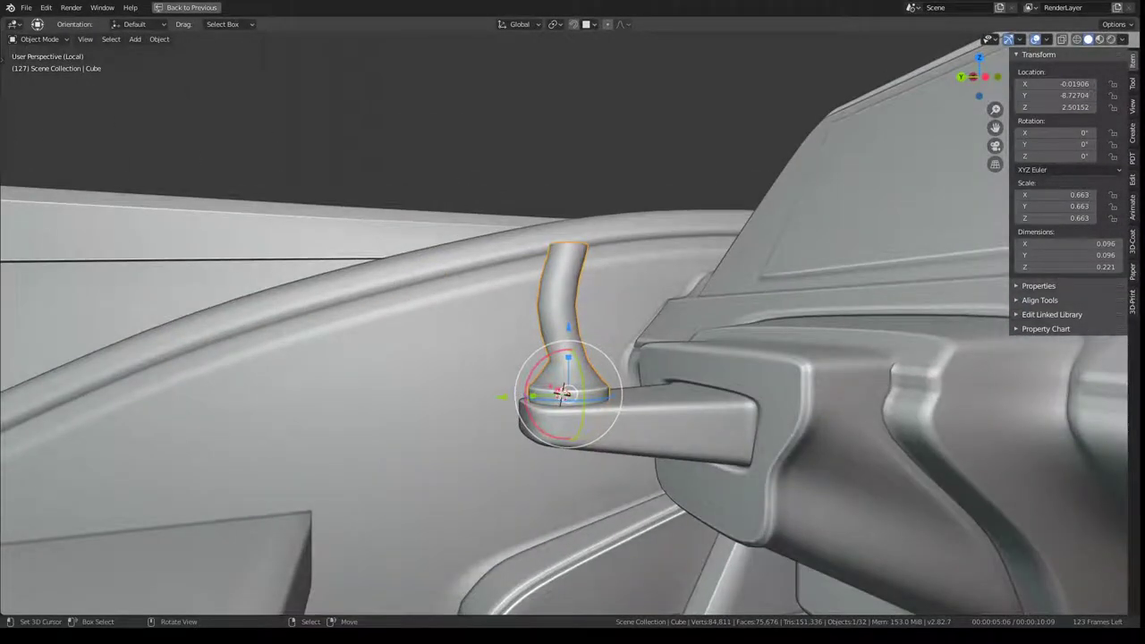
mouse_move(526, 257)
middle_mouse_down()
mouse_move(529, 196)
mouse_move(580, 357)
middle_mouse_up()
key("Tab")
left_click(580, 358, "alt")
key("ctrl+e")
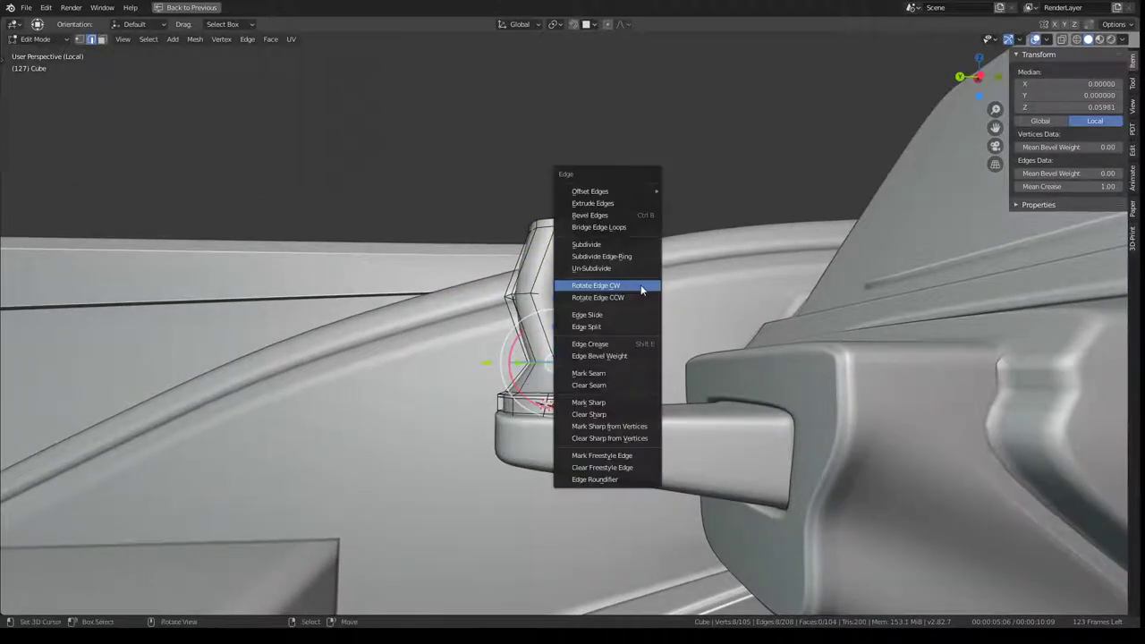
Bevel the shaft's base loop and subdivide the faces around the bend
left_click(620, 215)
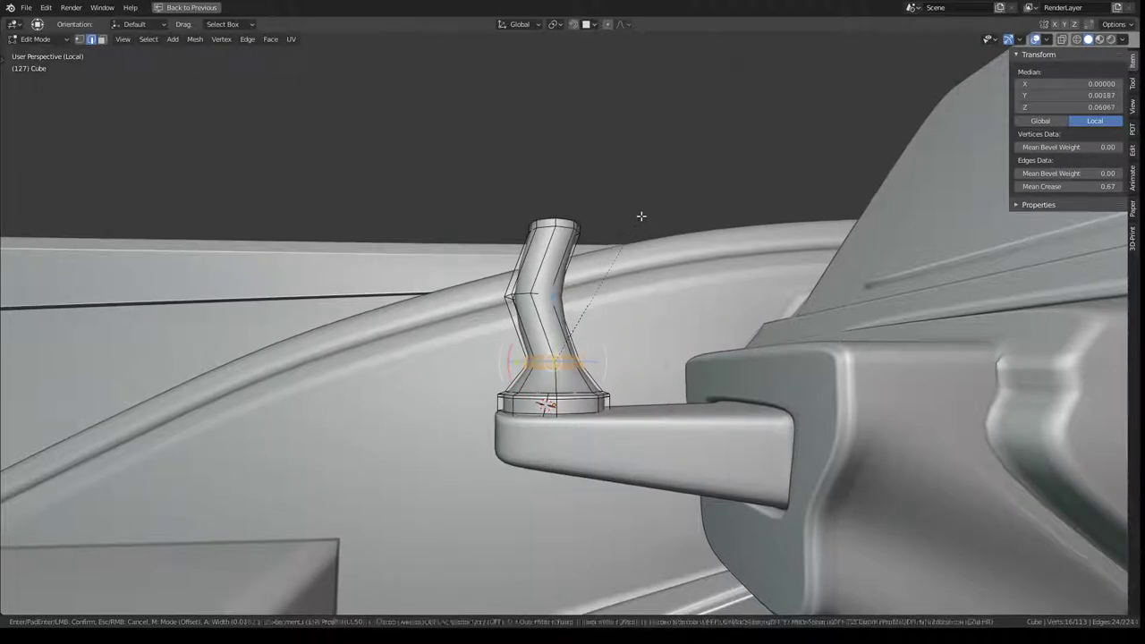
left_click(569, 259)
left_click(540, 279, "alt")
key("ctrl+e")
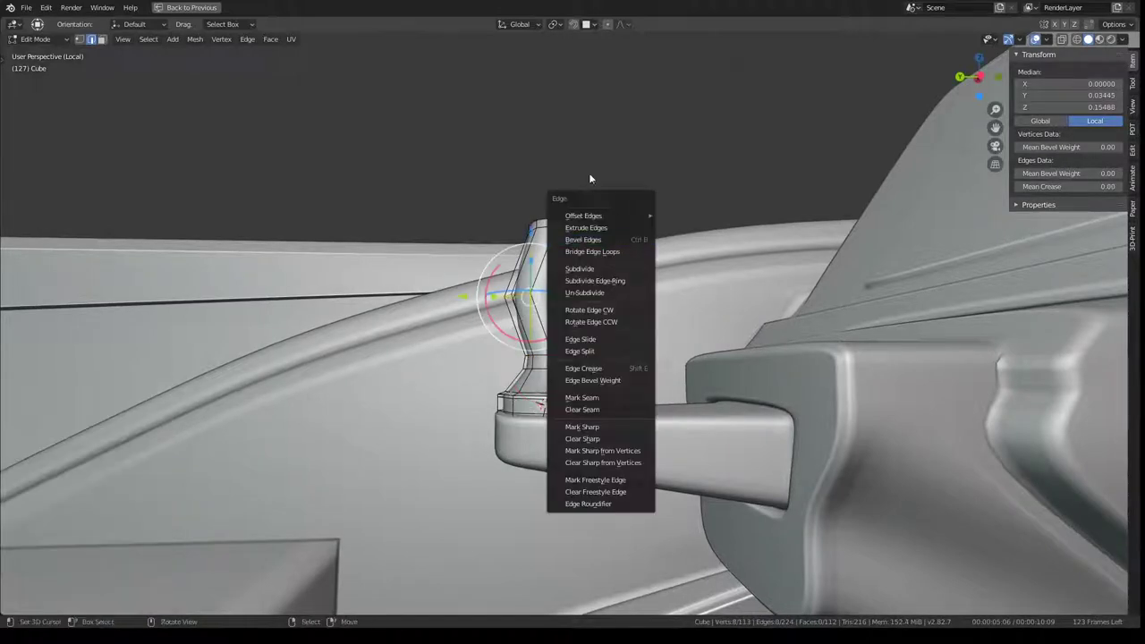
key("q")
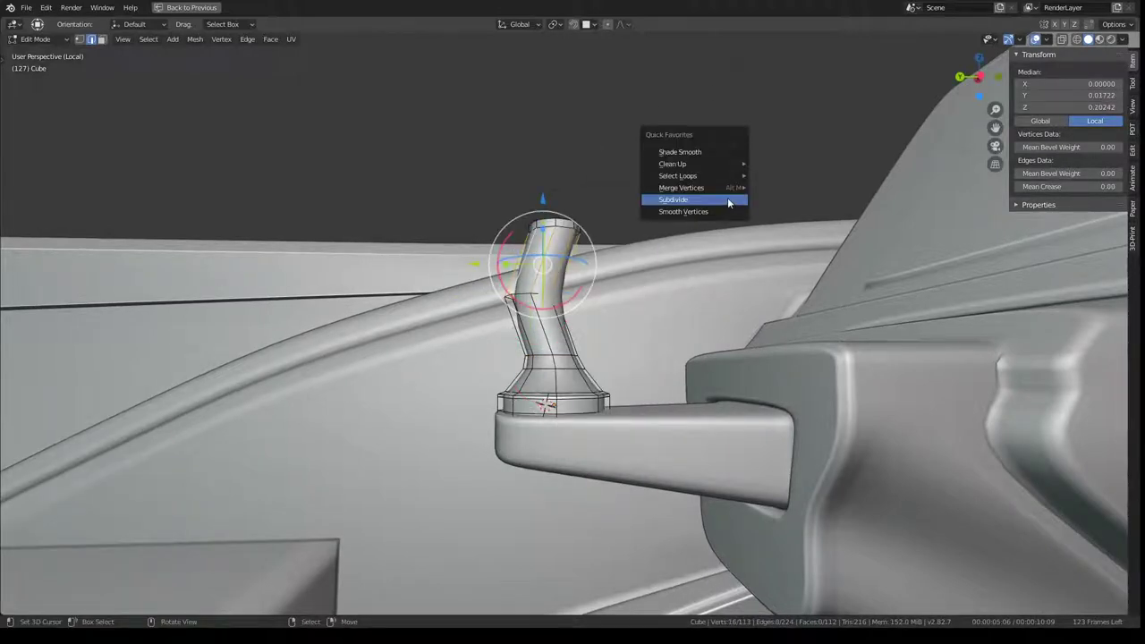
left_click(727, 200)
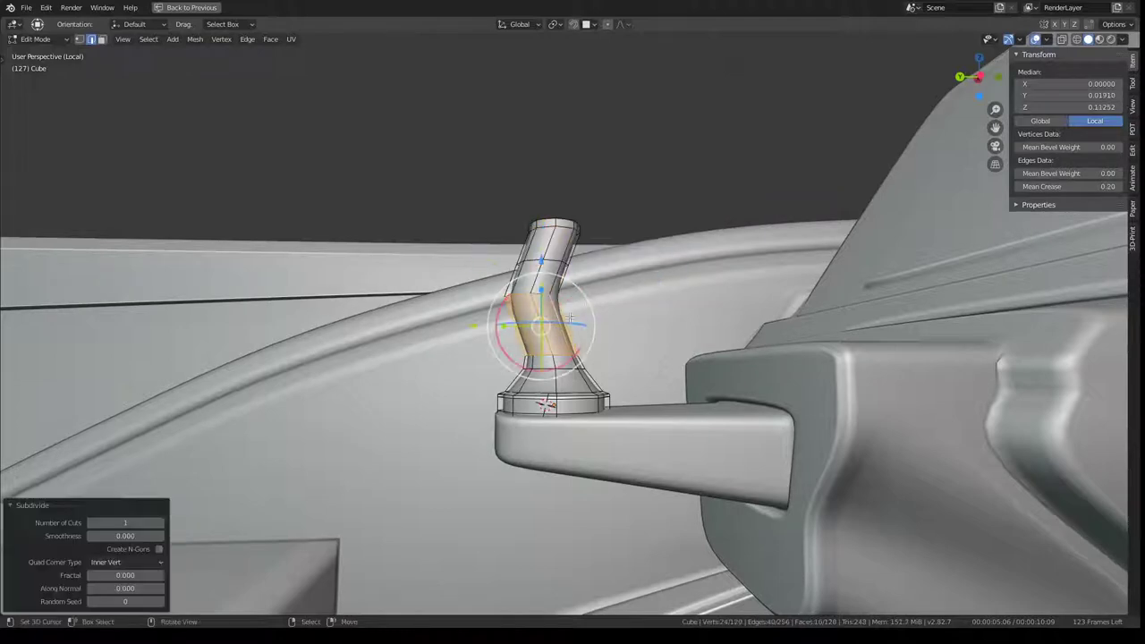
Stretch a loop in the bend to 1.380 along Z and check the curved shaft
left_click(553, 328, "alt")
key("s")
key("z")
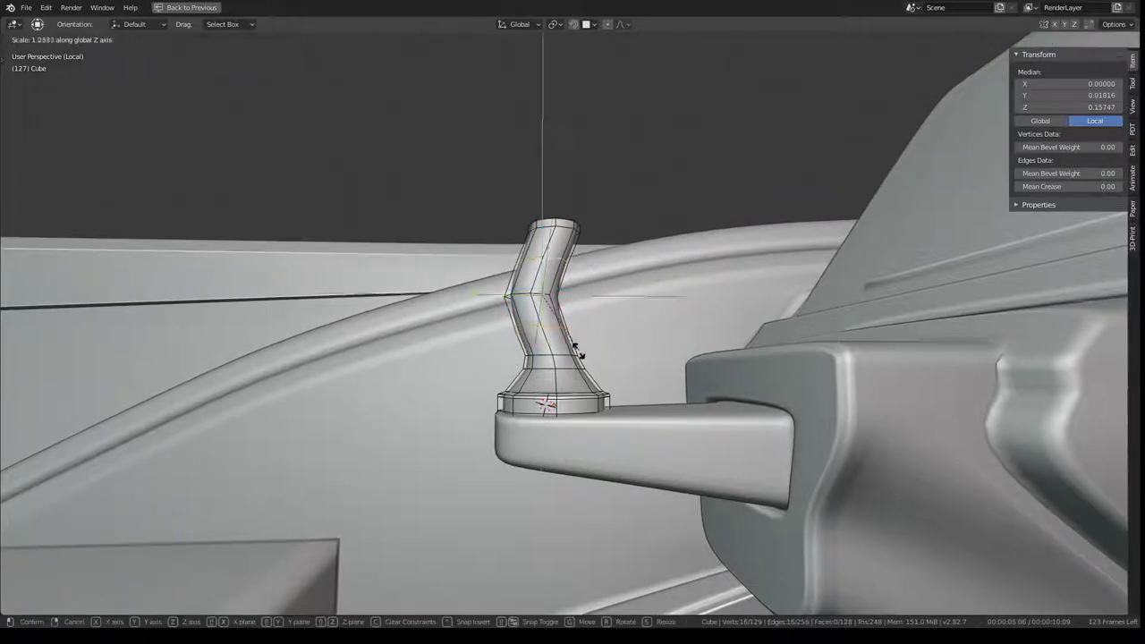
left_click(579, 355)
key("Tab")
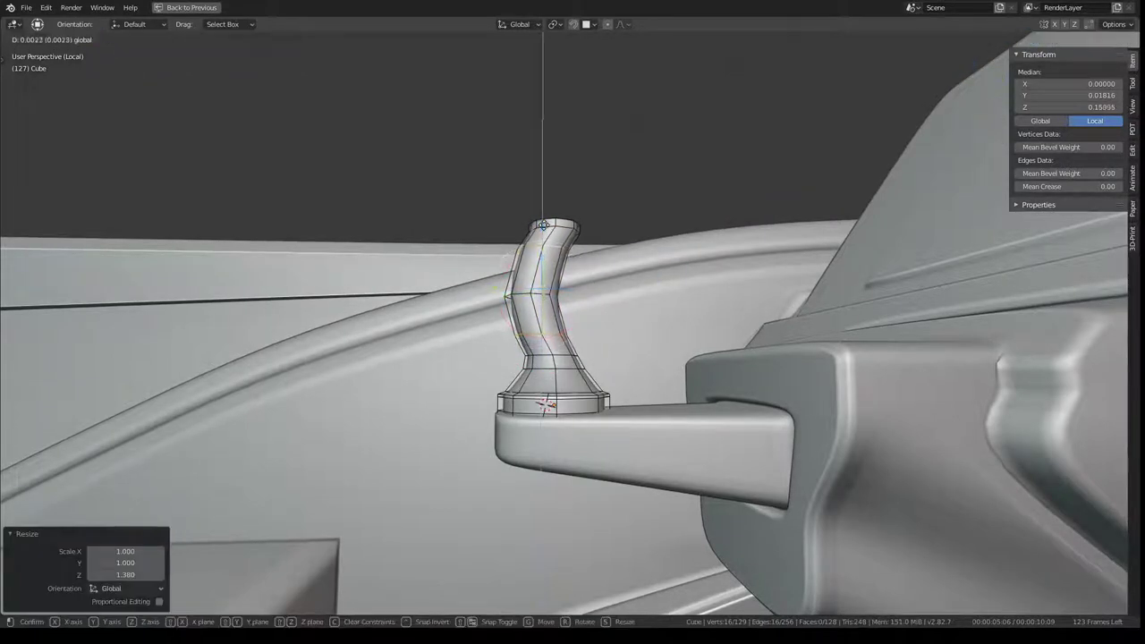
middle_click_drag(543, 230, 519, 254)
scroll(519, 254, "up", 2)
scroll(519, 254, "down", 2)
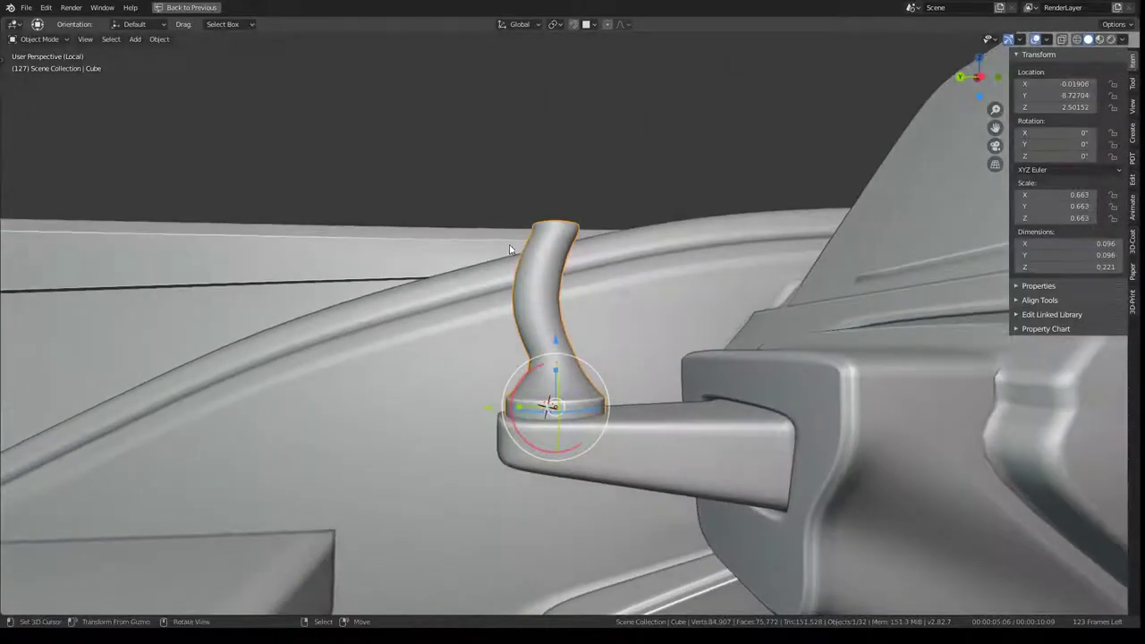
Widen a lower loop on the shaft to 1.142
key("Tab")
scroll(547, 346, "up", 3)
scroll(548, 345, "up", 1)
left_click(545, 314, "alt")
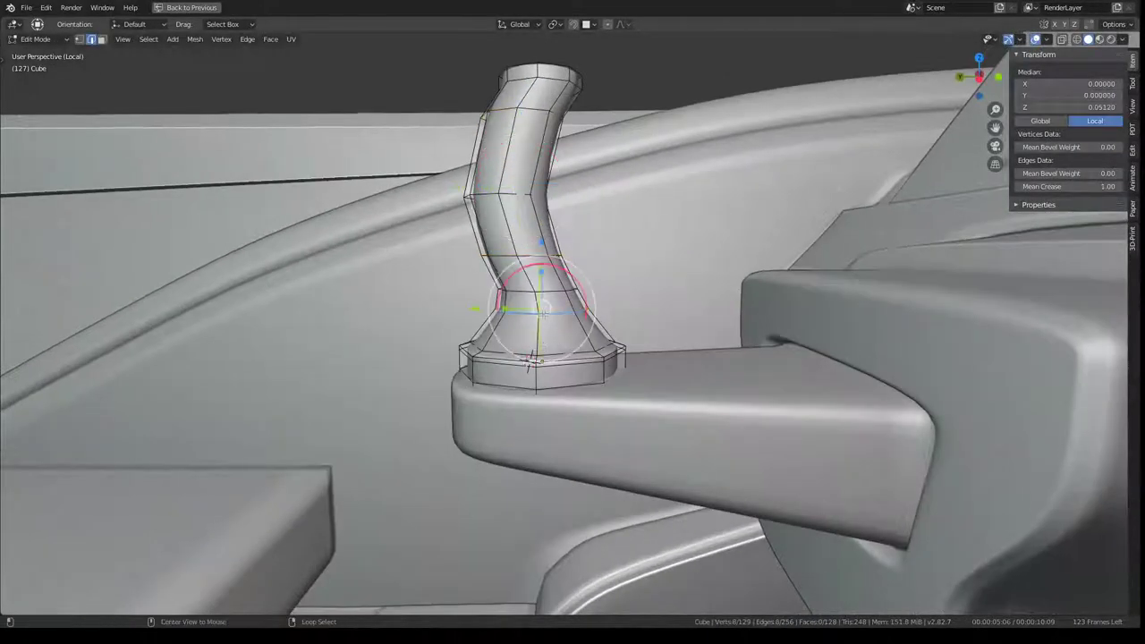
key("s")
left_click(666, 299)
middle_click_drag(666, 299, 642, 264)
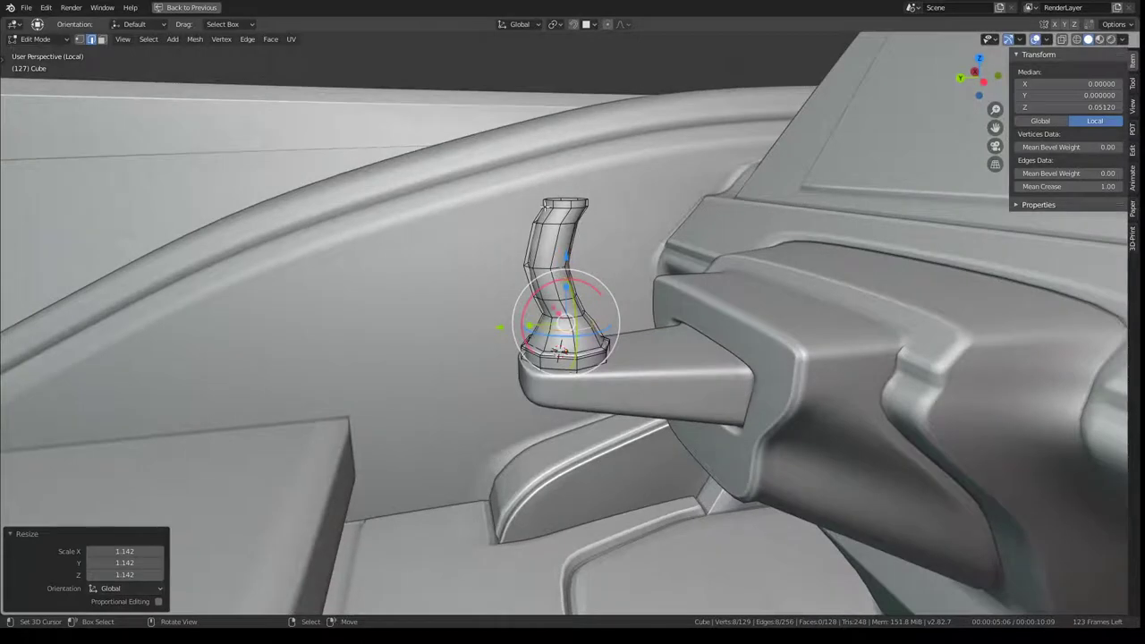
Tilt the shaft's top loop and enlarge it to 1.640
left_click(572, 197, "alt")
middle_click_drag(572, 198, 527, 166)
key("r")
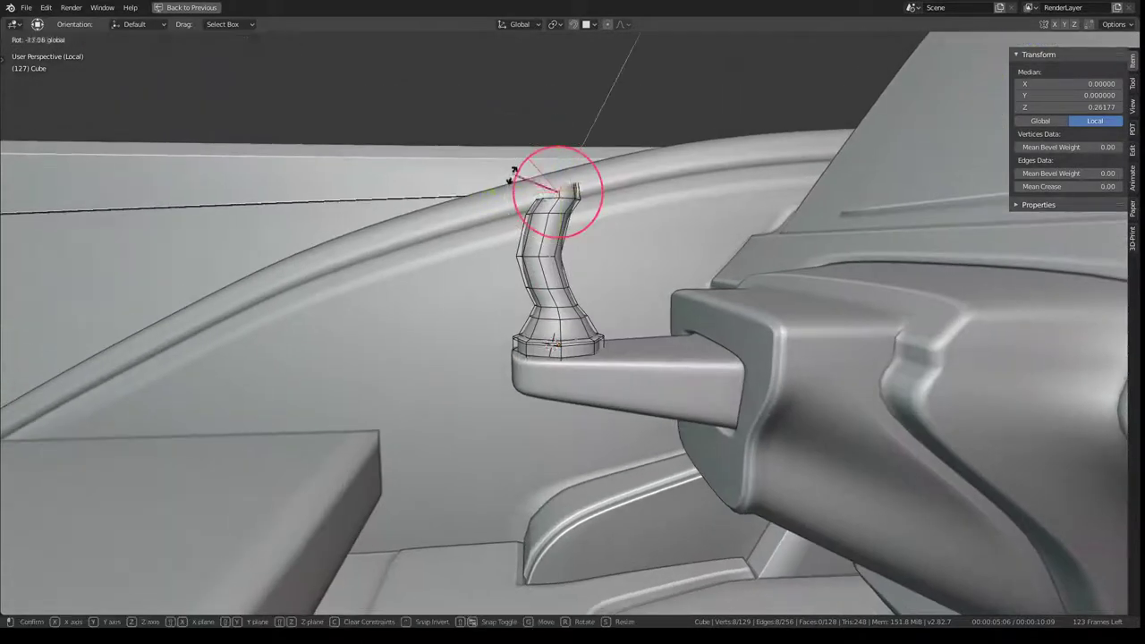
left_click(509, 190)
key("s")
left_click(490, 192)
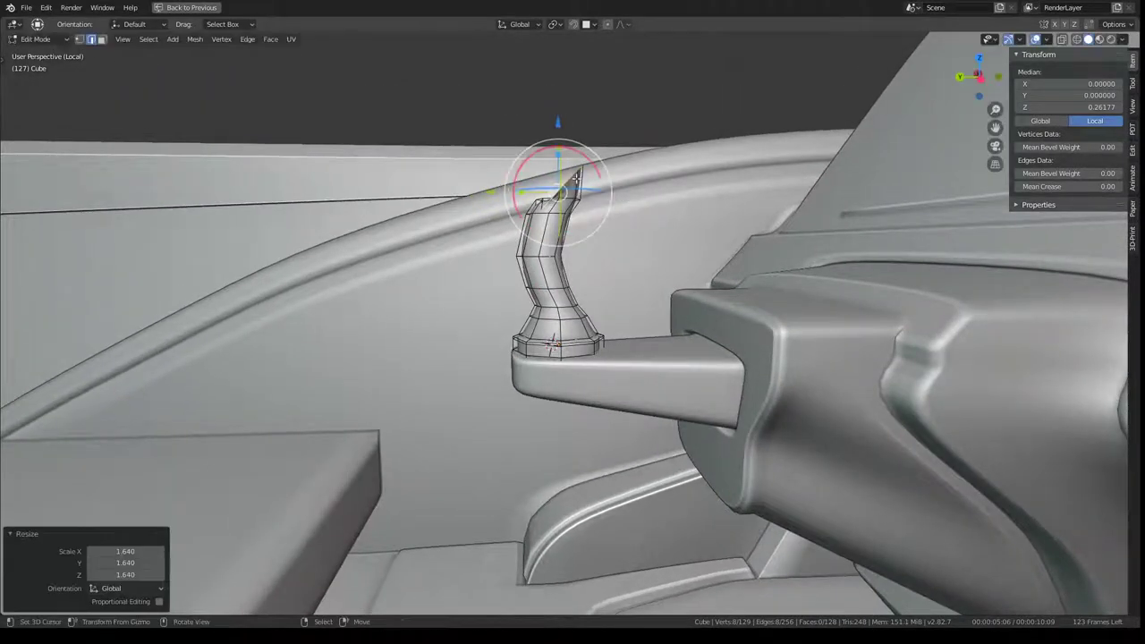
Raise the top loop along Z, shift it along Y, and tilt it again
key("g")
key("z")
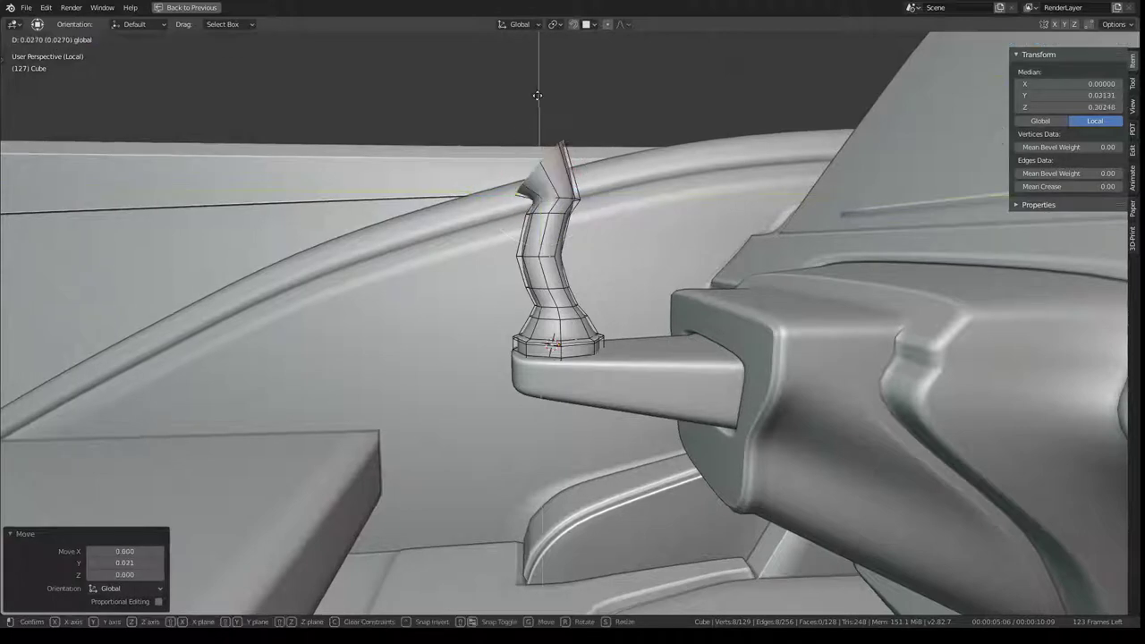
left_click(477, 173)
key("g")
key("y")
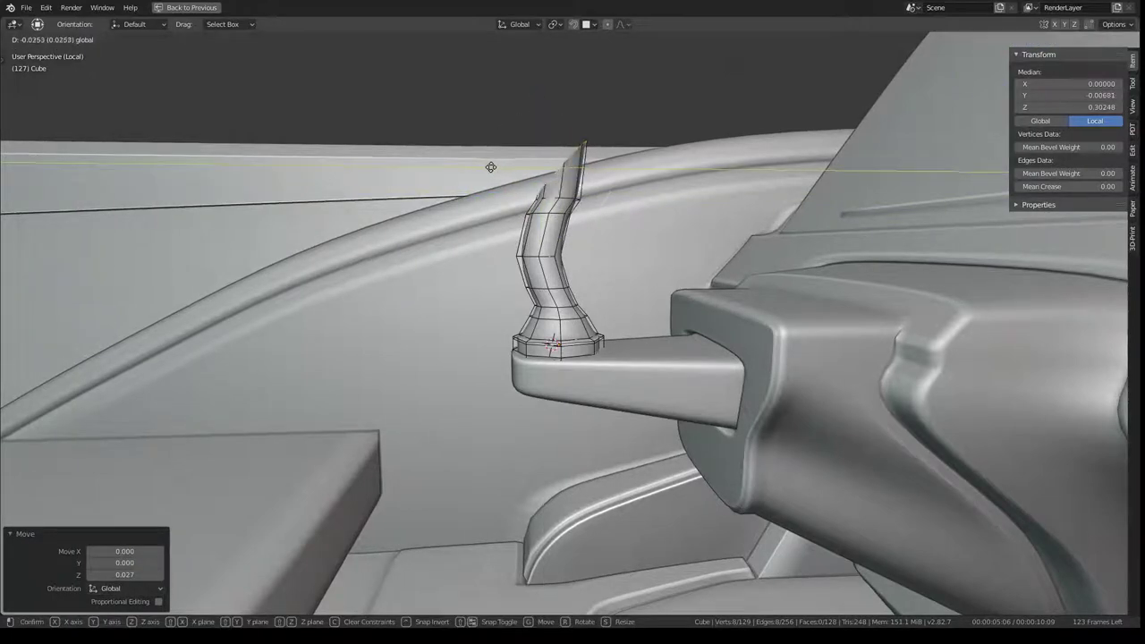
left_click(490, 168)
key("r")
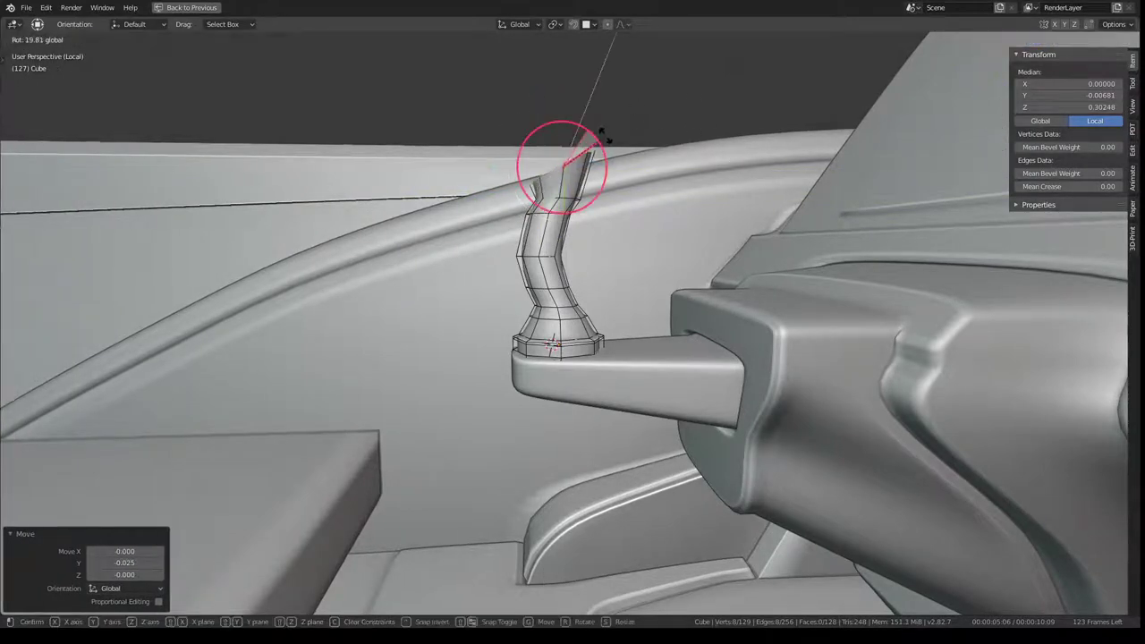
left_click(602, 123)
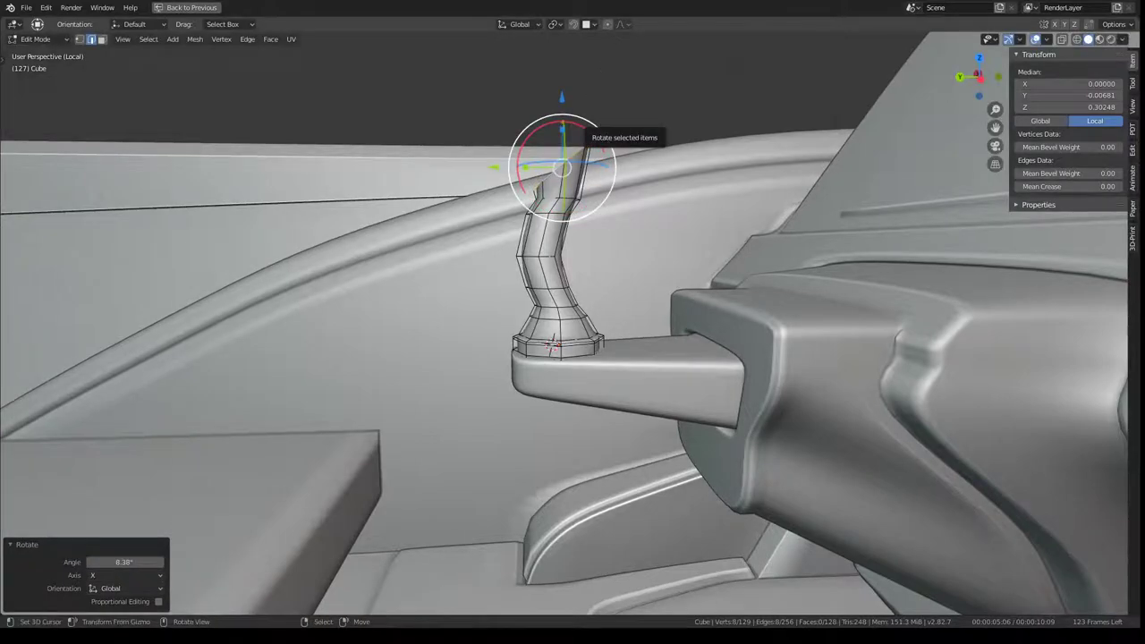
Widen the stalk's top ring along X and extrude it upward
mouse_move(602, 124)
middle_mouse_down()
mouse_move(528, 170)
mouse_move(632, 140)
middle_mouse_up()
key("s")
key("x")
left_click(572, 166)
key("e")
right_click(632, 140)
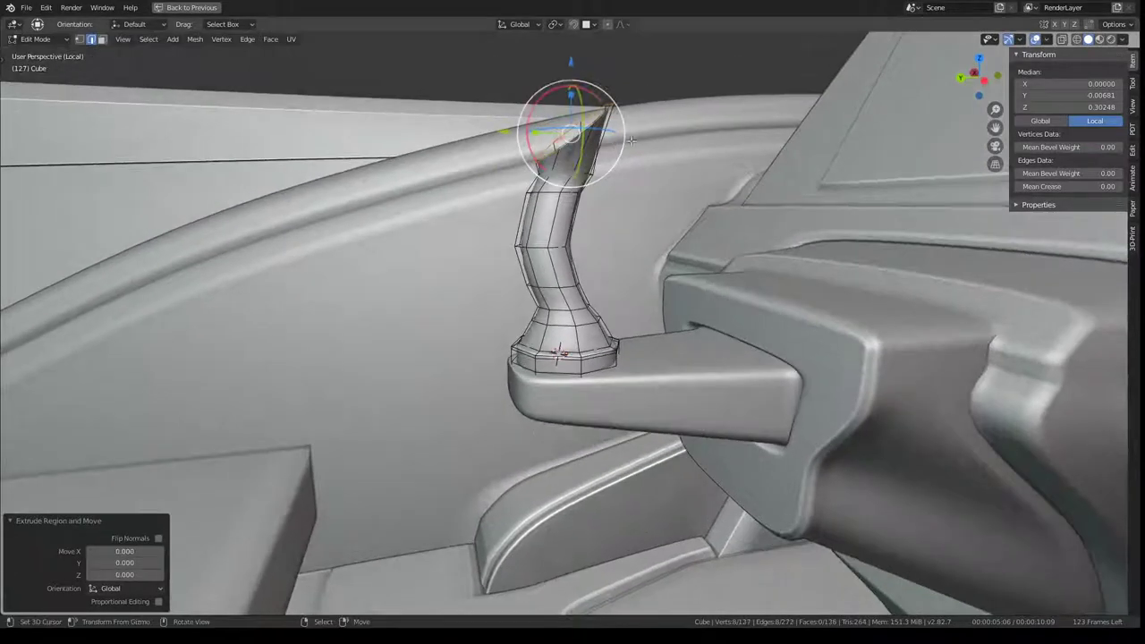
left_click_drag(566, 62, 546, 27)
left_click_drag(517, 106, 498, 124)
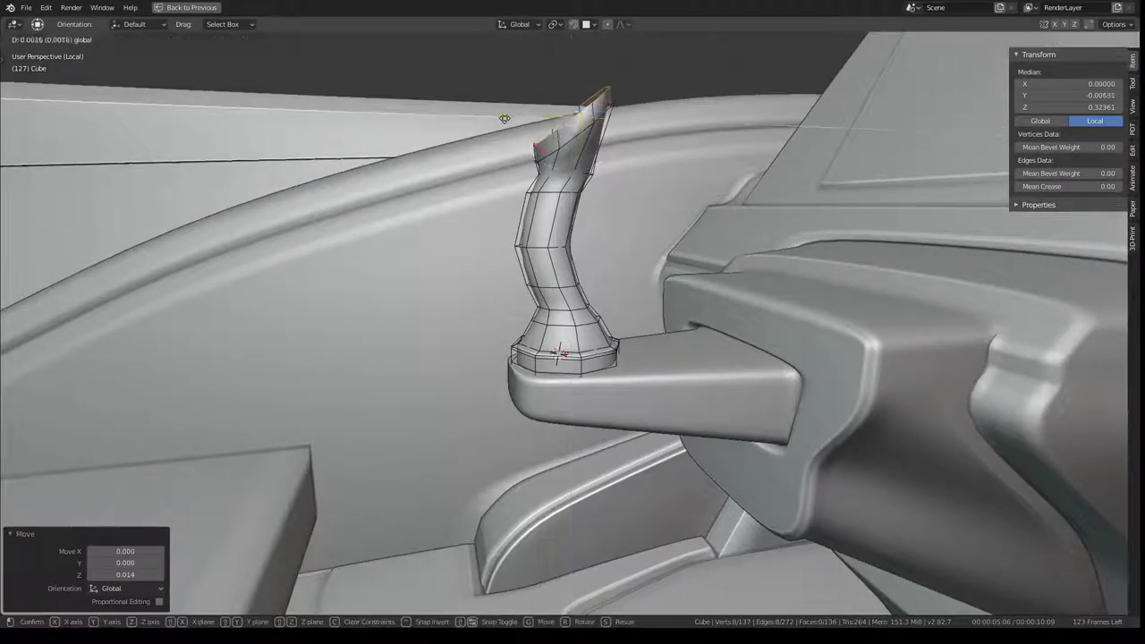
mouse_move(498, 123)
middle_mouse_down()
mouse_move(679, 143)
mouse_move(659, 70)
middle_mouse_up()
Extrude another ring at the top and scale it along X into a flare
key("e")
right_click(680, 143)
key("s")
key("x")
left_click(708, 143)
Scale the top ring to 0.793, then delete the flared top ring's vertices
key("s")
left_click(671, 103)
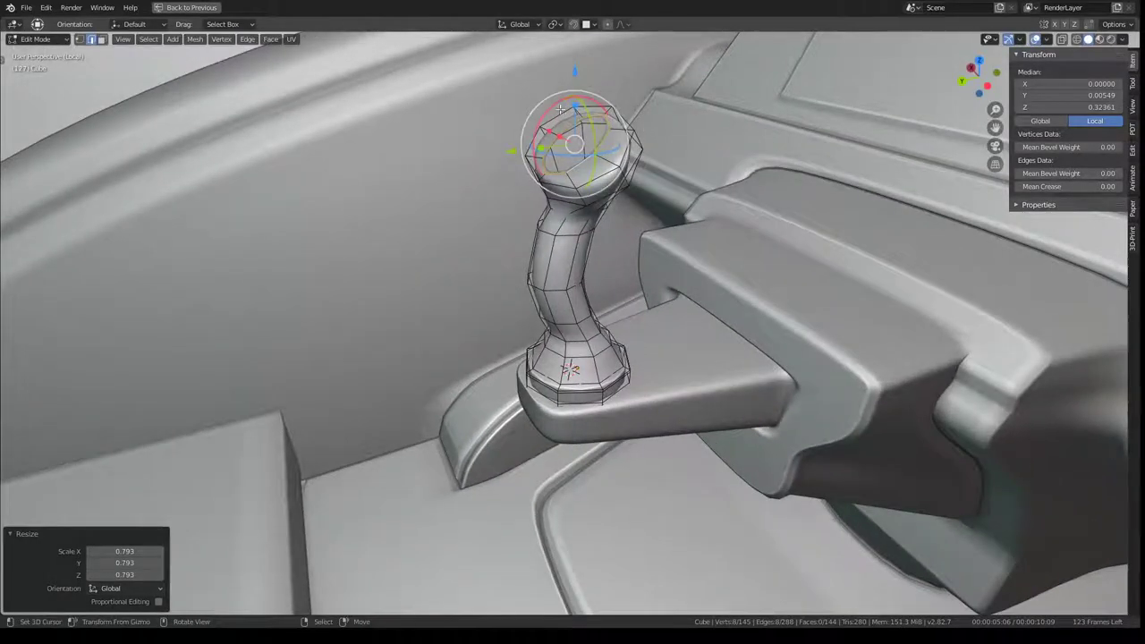
mouse_move(644, 137)
middle_mouse_down()
mouse_move(573, 184)
mouse_move(609, 223)
mouse_move(644, 235)
mouse_move(575, 210)
mouse_move(685, 223)
mouse_move(673, 196)
middle_mouse_up()
key("s")
key("x")
right_click(566, 189)
scroll(673, 196, "up", 3)
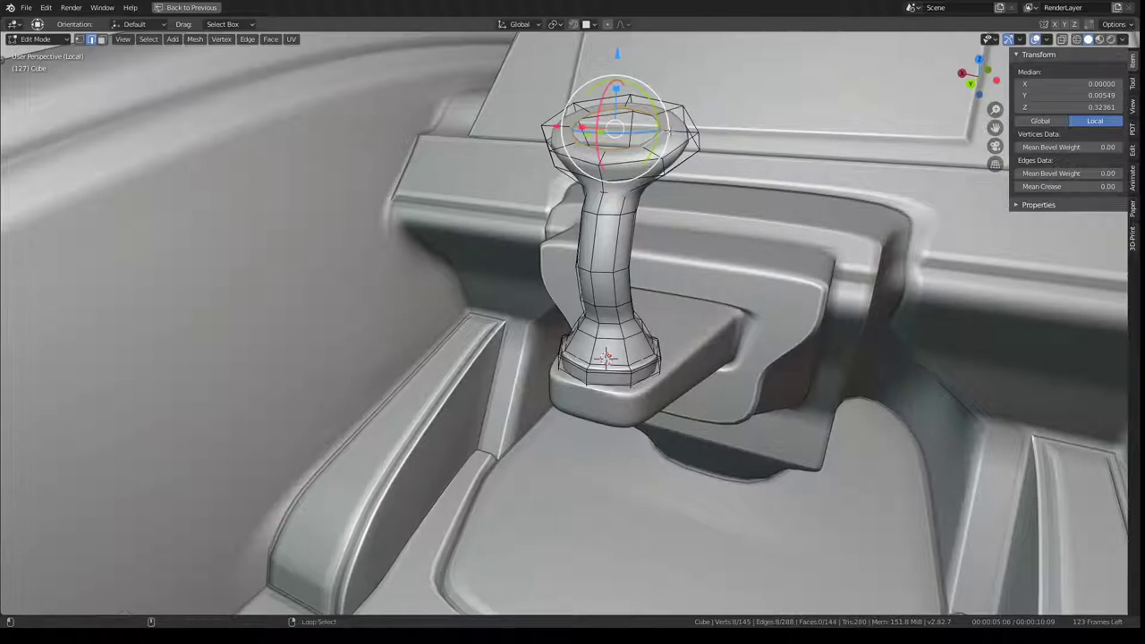
key("x")
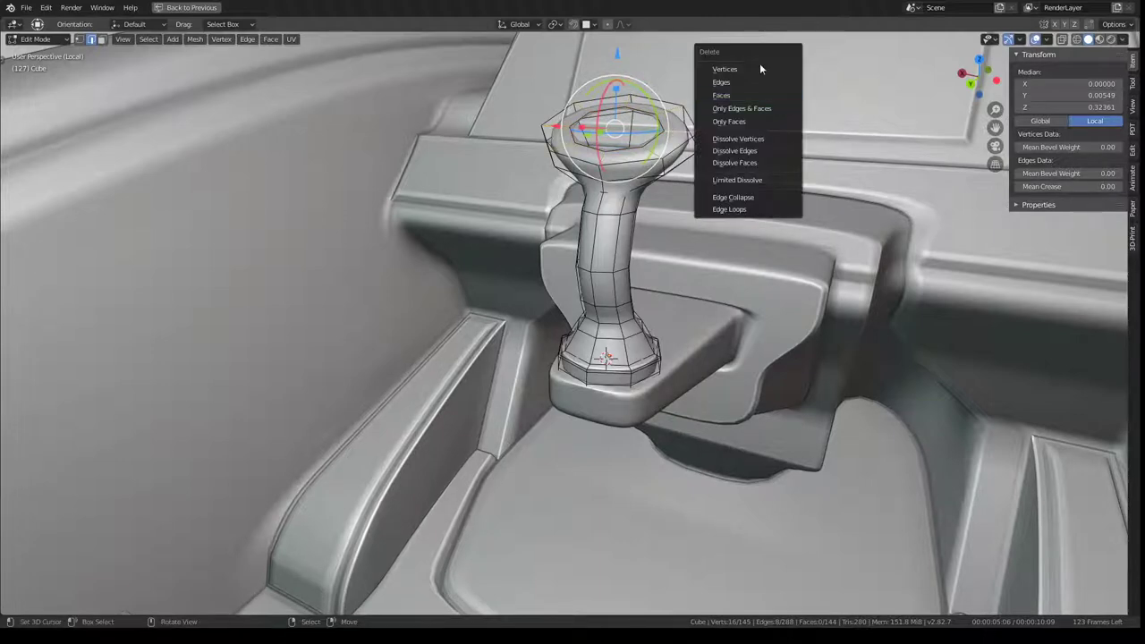
left_click(760, 64)
Select the open rim loop at the stalk top and narrow it along X
mouse_move(759, 64)
middle_mouse_down()
mouse_move(615, 156)
mouse_move(661, 136)
middle_mouse_up()
left_click(661, 136, "alt")
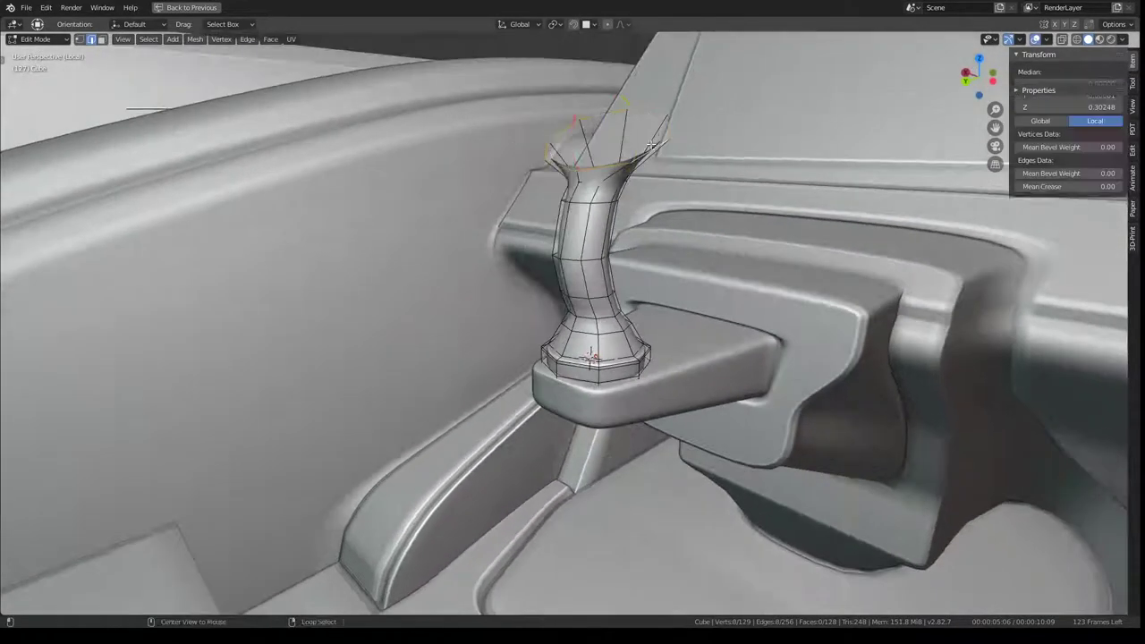
key("s")
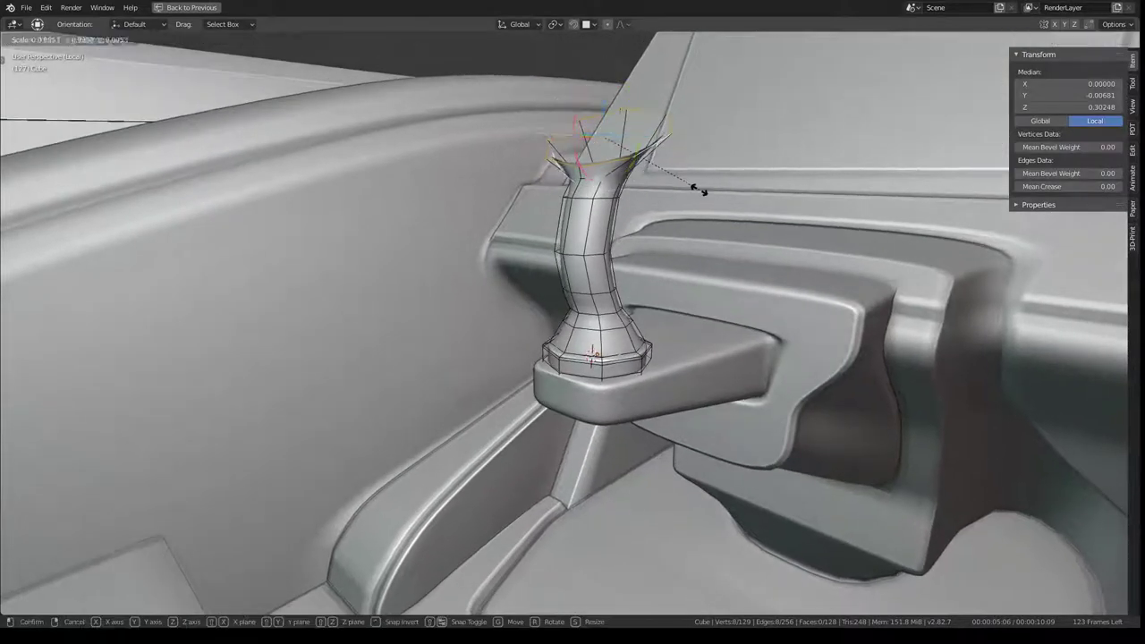
key("x")
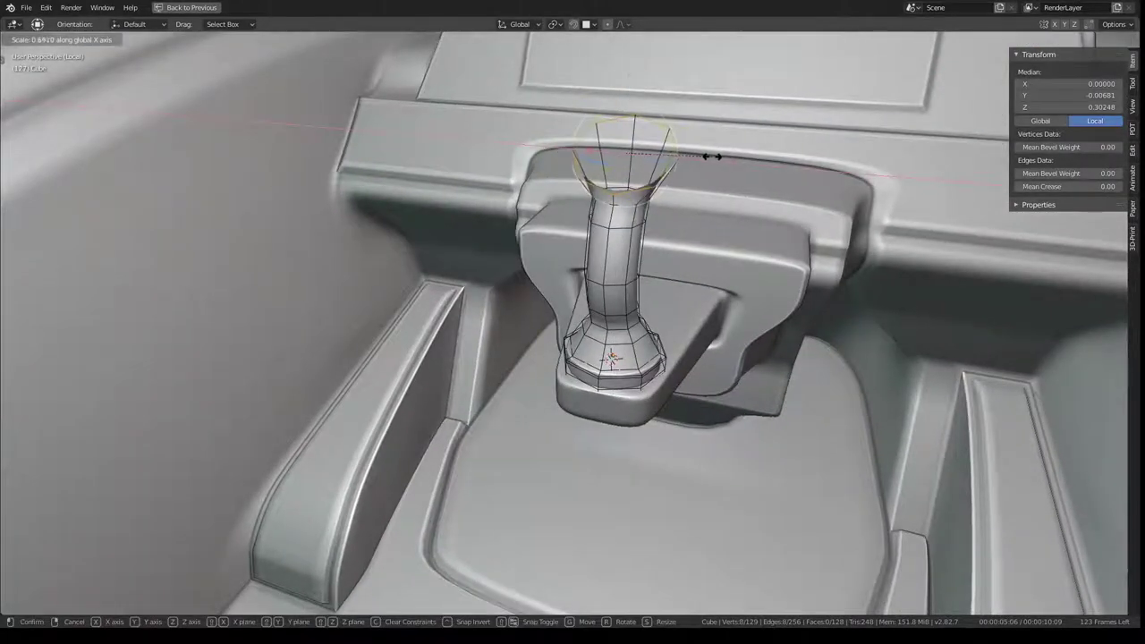
left_click(717, 155)
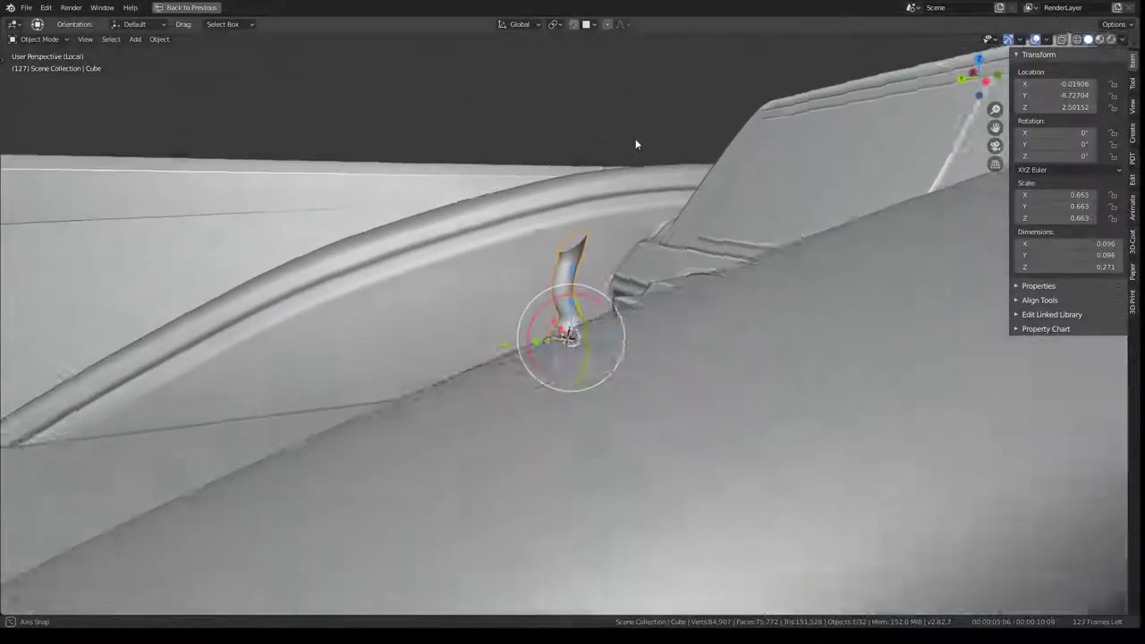
middle_click_drag(636, 144, 626, 166)
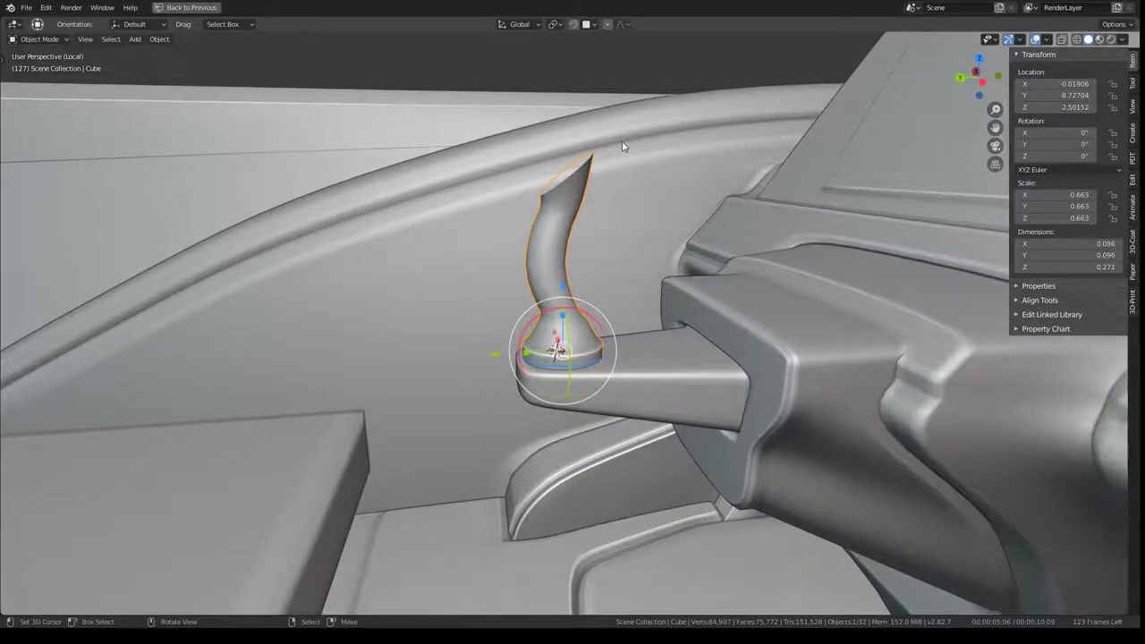
Switch to right-side view and briefly hide, then unhide, the Jet.042 cockpit body
key("KP_3")
scroll(626, 206, "down", 5)
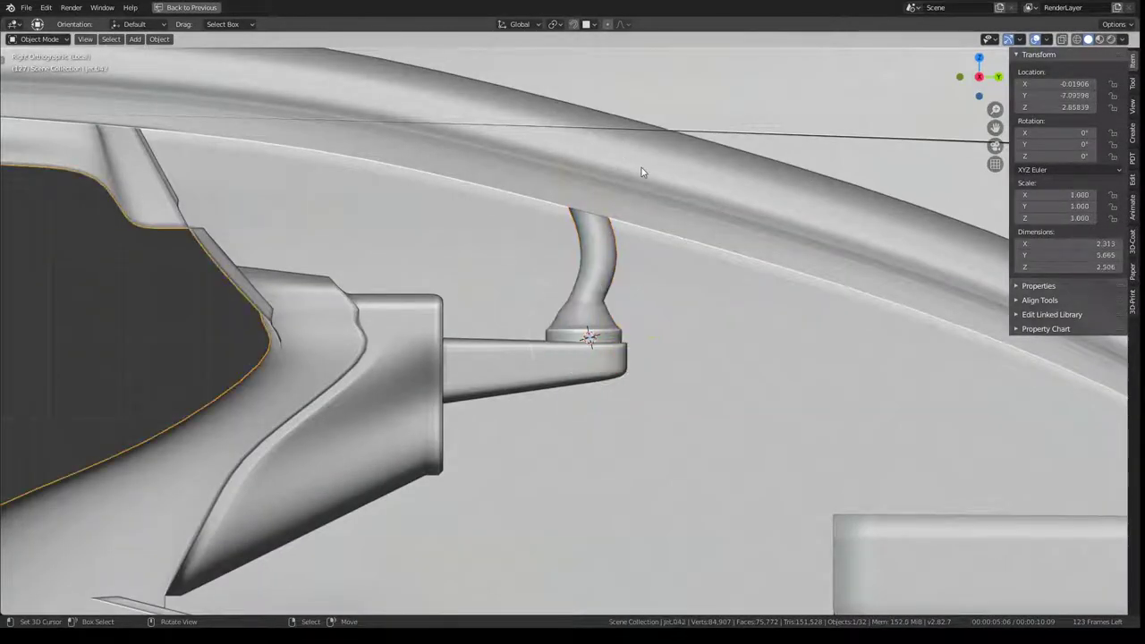
left_click(642, 170)
key("h")
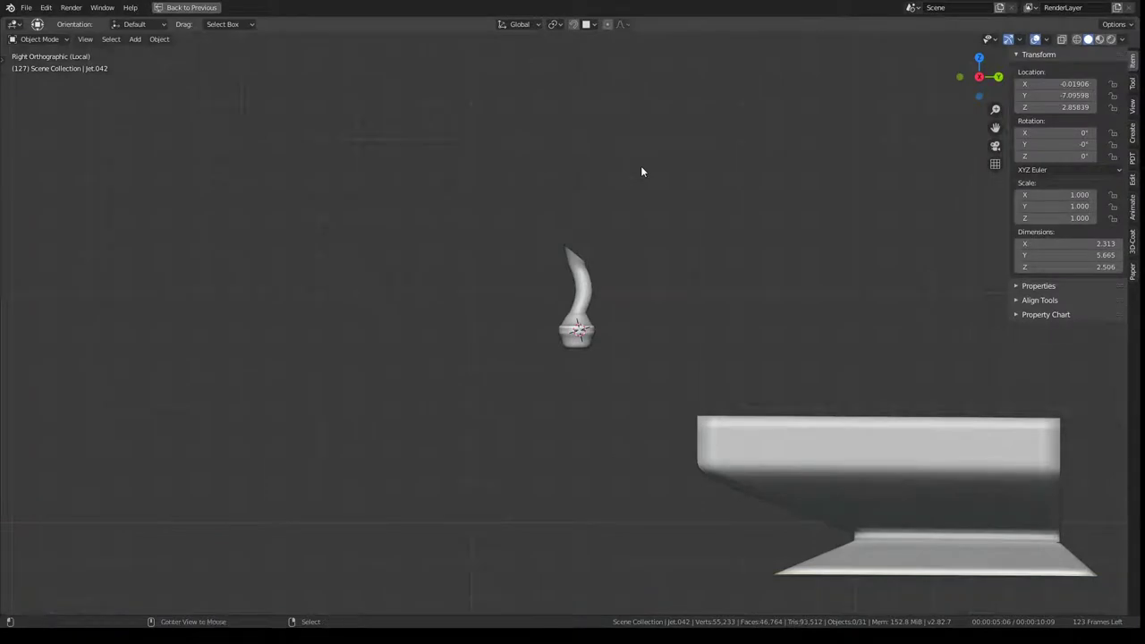
key("alt+h")
mouse_move(640, 165)
middle_mouse_down()
mouse_move(622, 258)
mouse_move(851, 109)
middle_mouse_up()
Bend the stalk tip along Y with smooth proportional falloff
left_click(573, 259)
key("Tab")
scroll(573, 259, "up", 4)
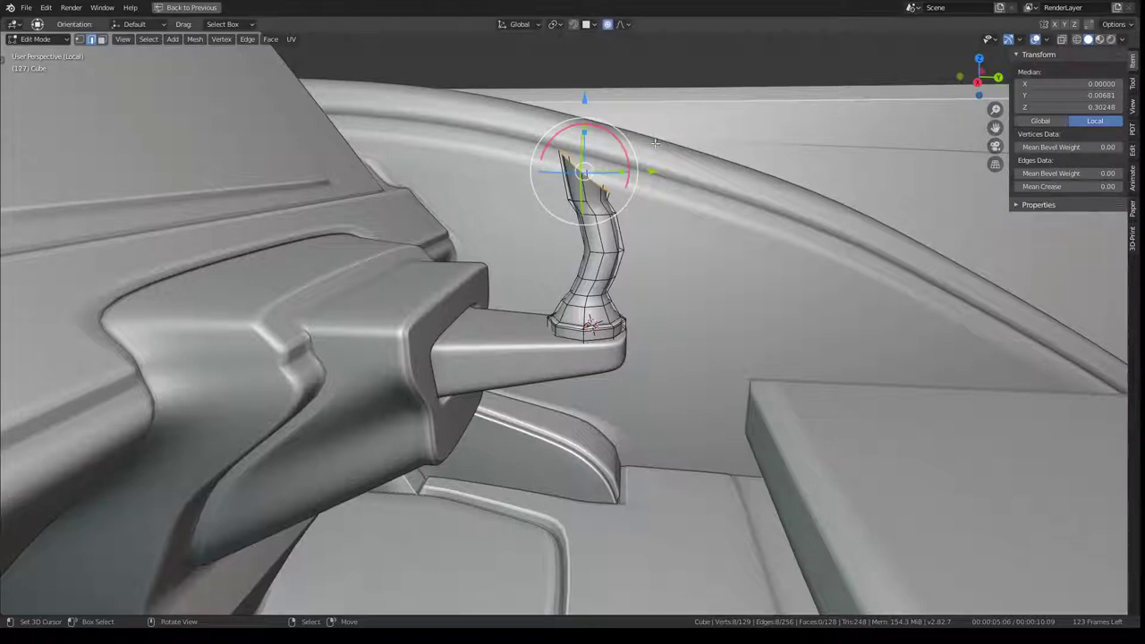
key("g")
key("y")
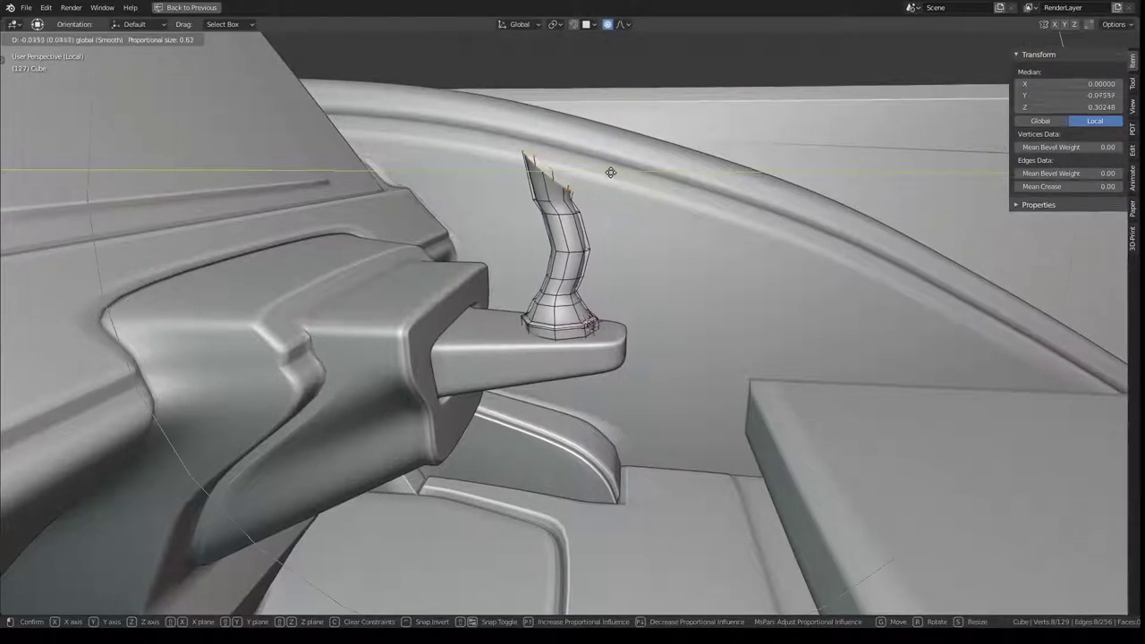
left_click(605, 171)
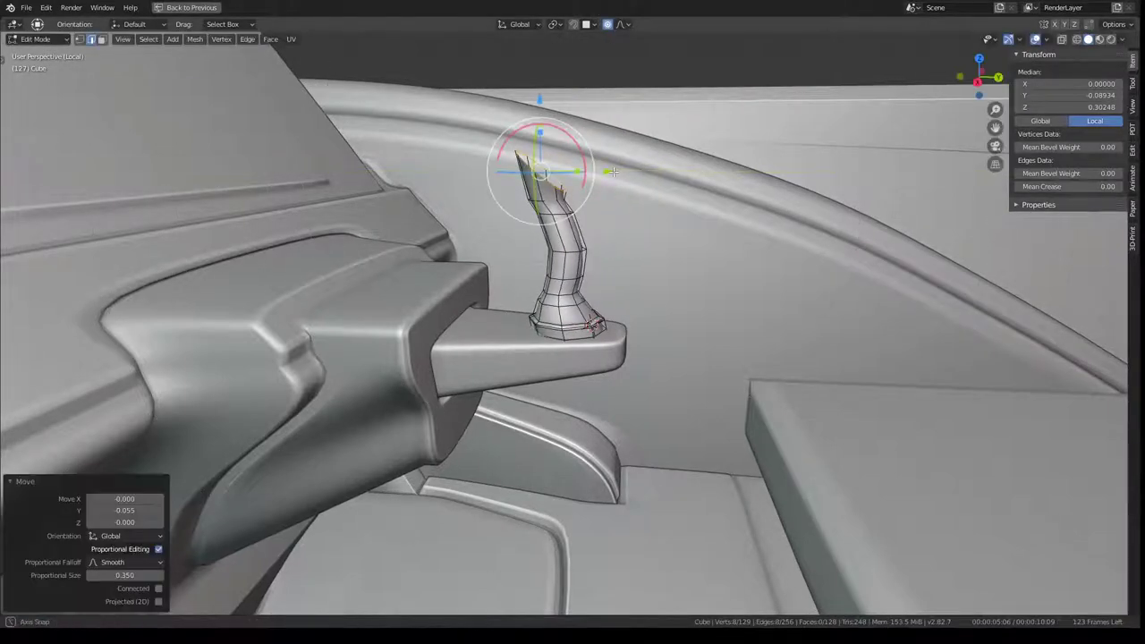
middle_click_drag(661, 200, 679, 157)
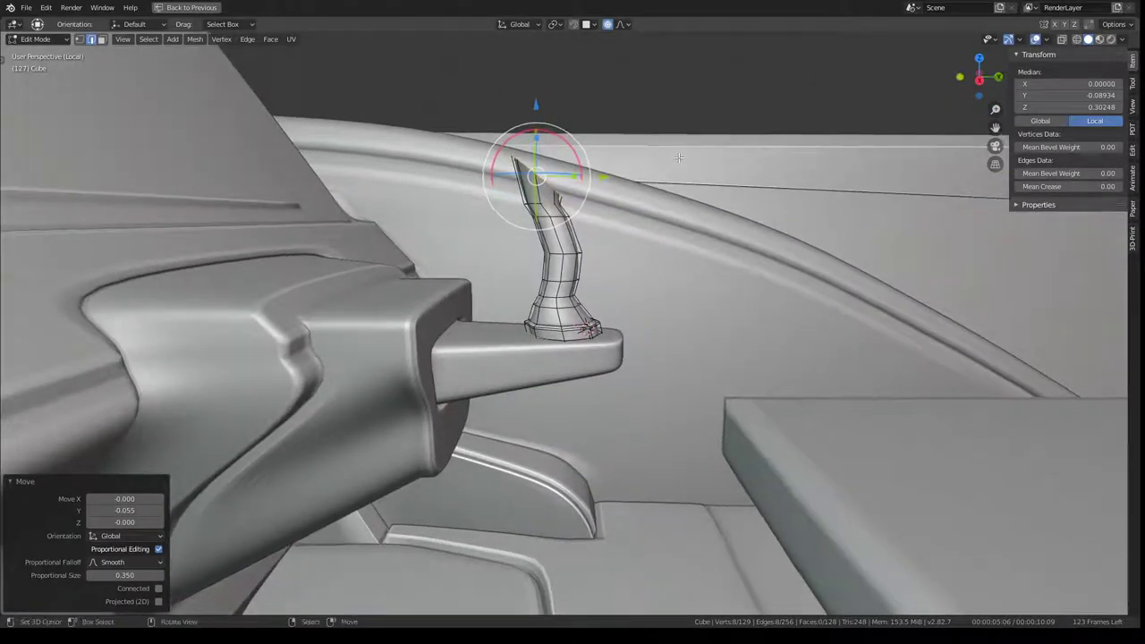
key("Tab")
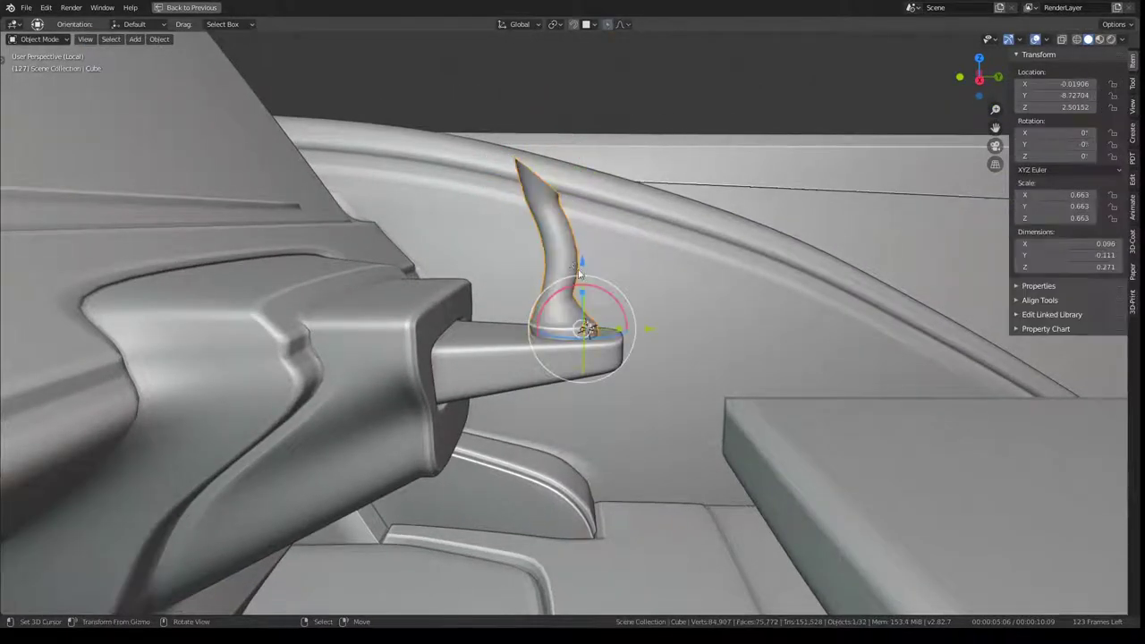
Set the joystick's origin at its base via the 3D cursor and move it 0.016 along Y
key("Tab")
left_click(563, 331)
key("shift+s")
left_click(670, 305)
key("Tab")
left_click(161, 39)
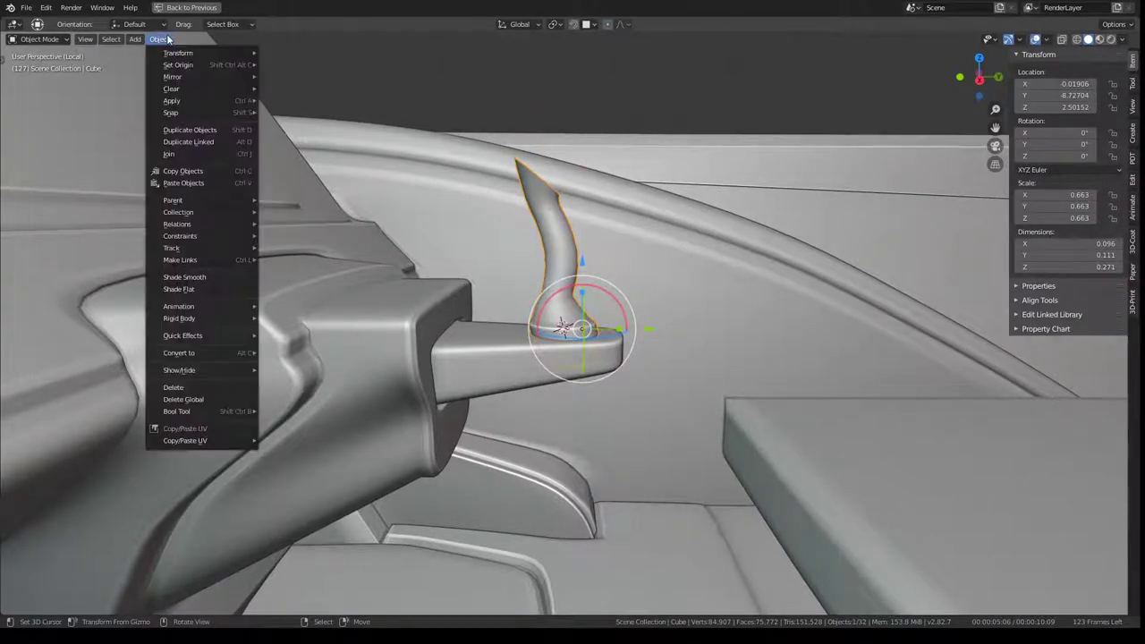
mouse_move(178, 65)
left_click(317, 92)
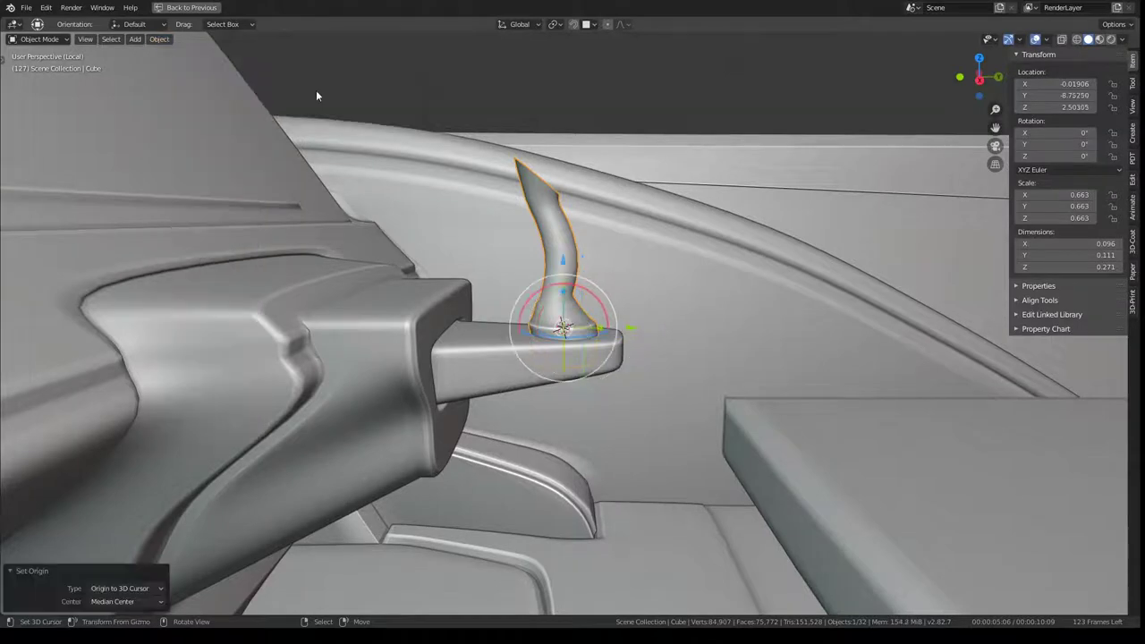
left_click_drag(629, 326, 642, 327)
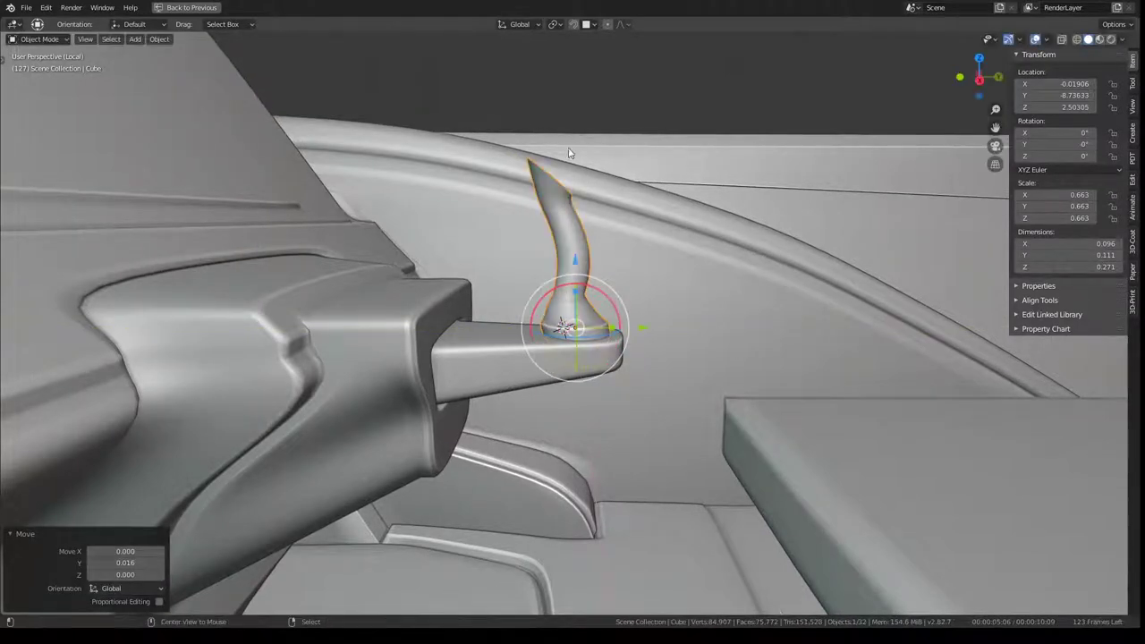
key("Tab")
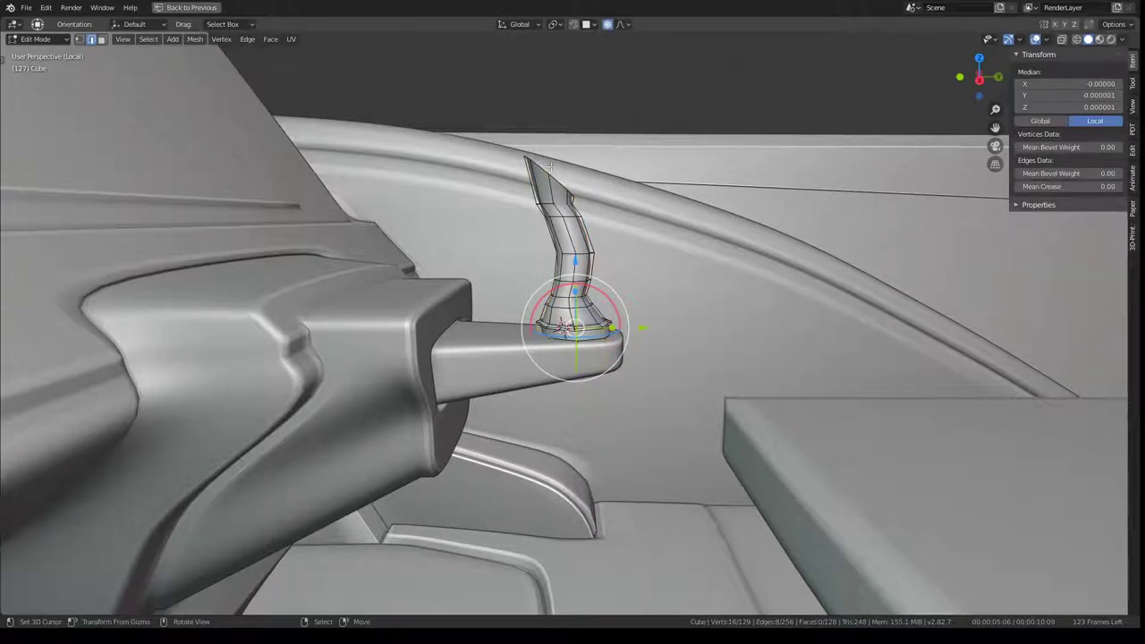
right_click(551, 166, "shift")
Add a small cube at the stalk tip by snapping the 3D cursor there and scaling it down
key("shift+s")
left_click(677, 191)
key("Tab")
key("shift+a")
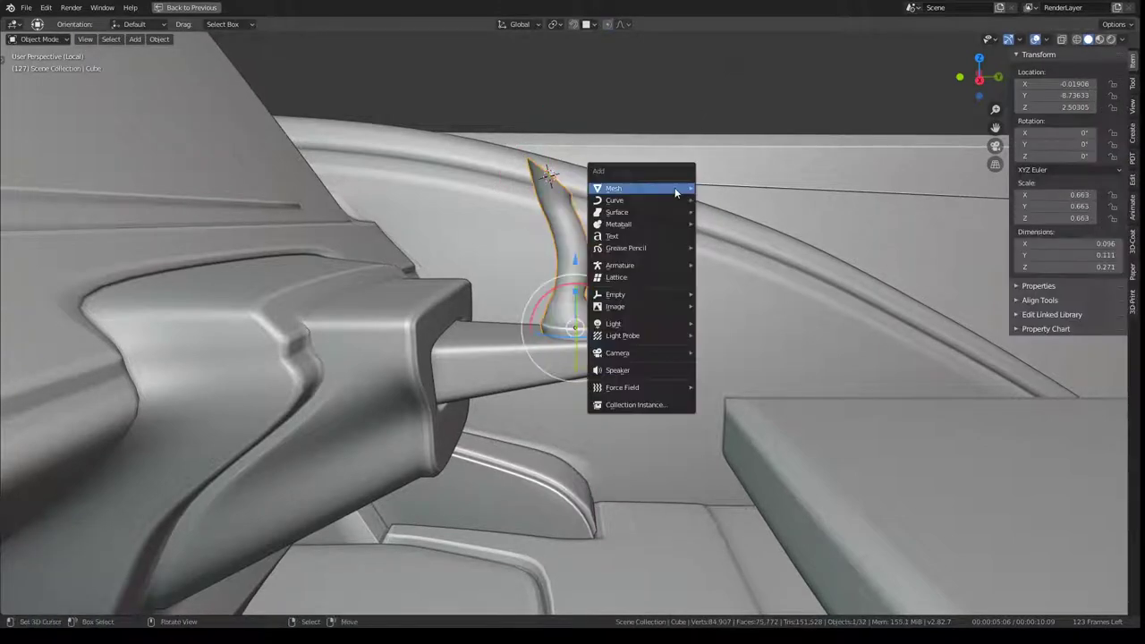
mouse_move(638, 189)
left_click(750, 203)
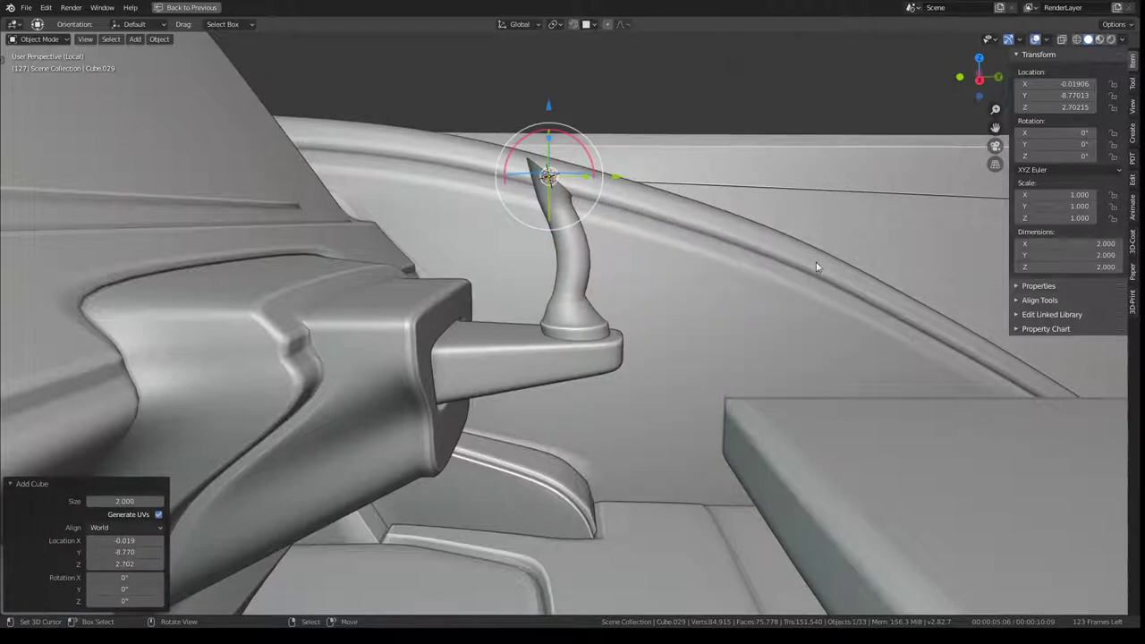
key("s")
left_click(605, 209)
key("s")
left_click(705, 186)
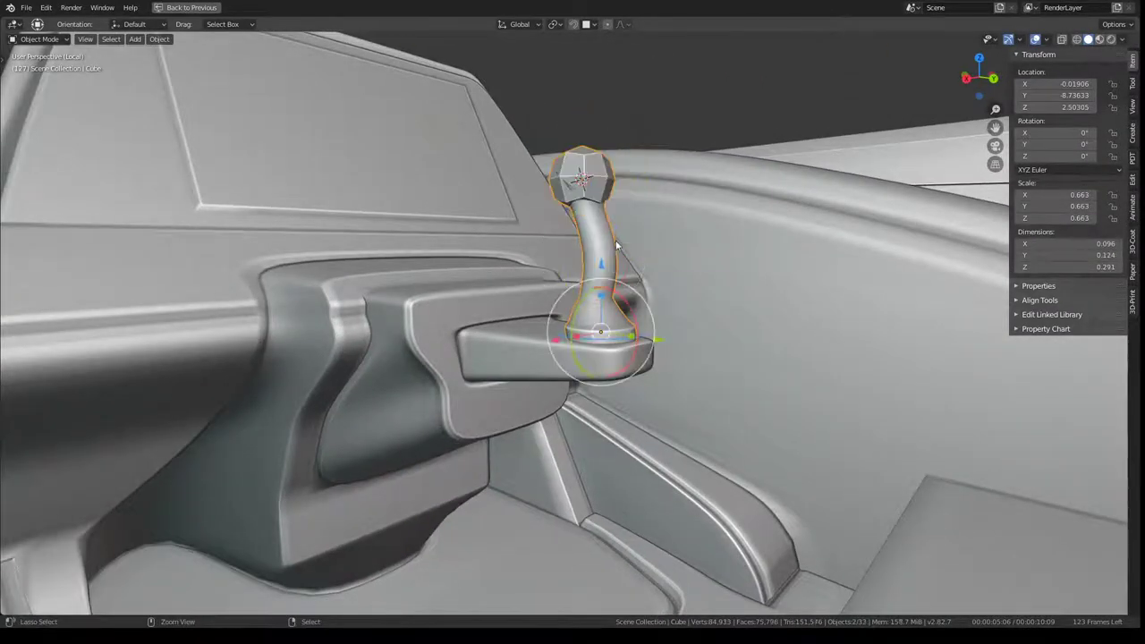
Select the tip cube's geometry and separate it into its own knob object
middle_click_drag(615, 250, 577, 148)
key("Tab")
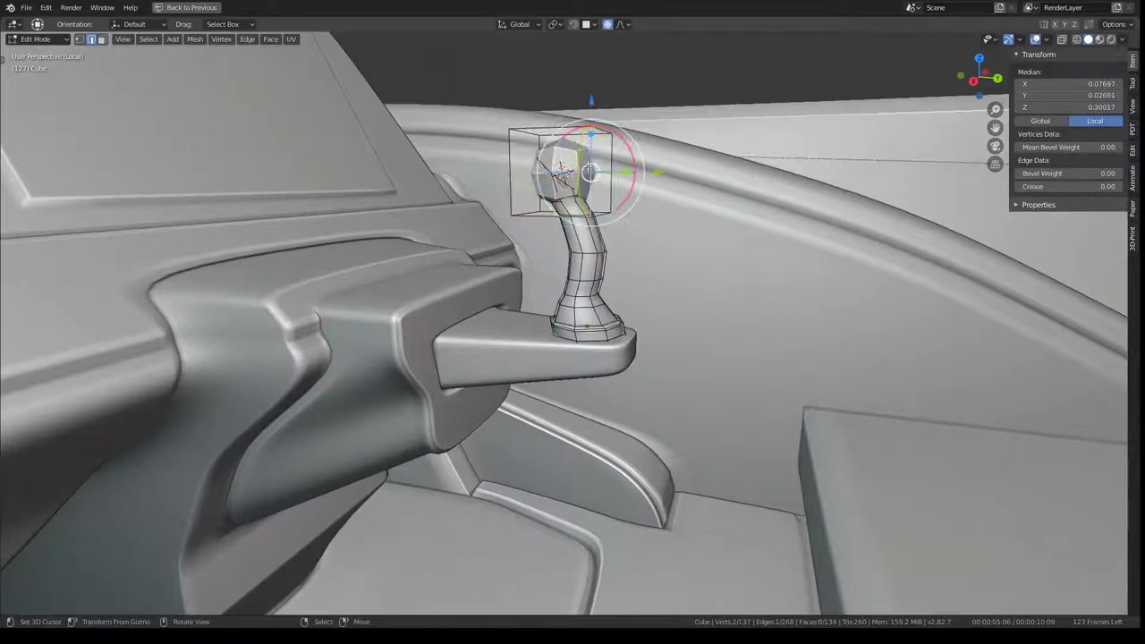
key("l")
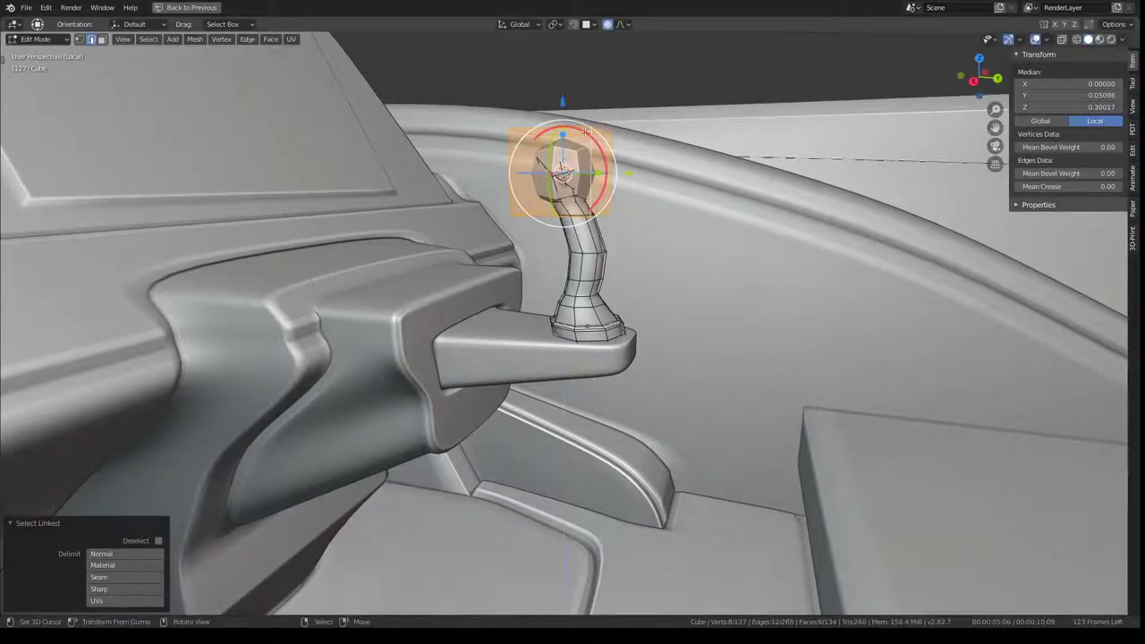
mouse_move(594, 285)
middle_mouse_down()
mouse_move(573, 232)
mouse_move(590, 287)
middle_mouse_up()
left_click(583, 326)
left_click(586, 152, "shift")
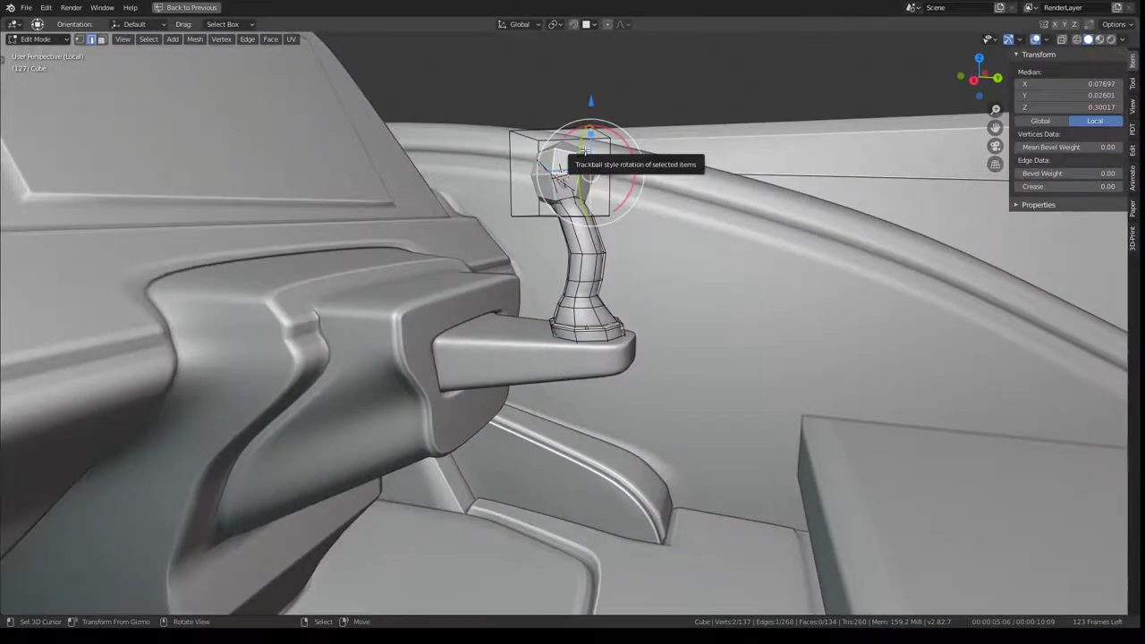
key("l")
key("p")
left_click(573, 154)
key("Tab")
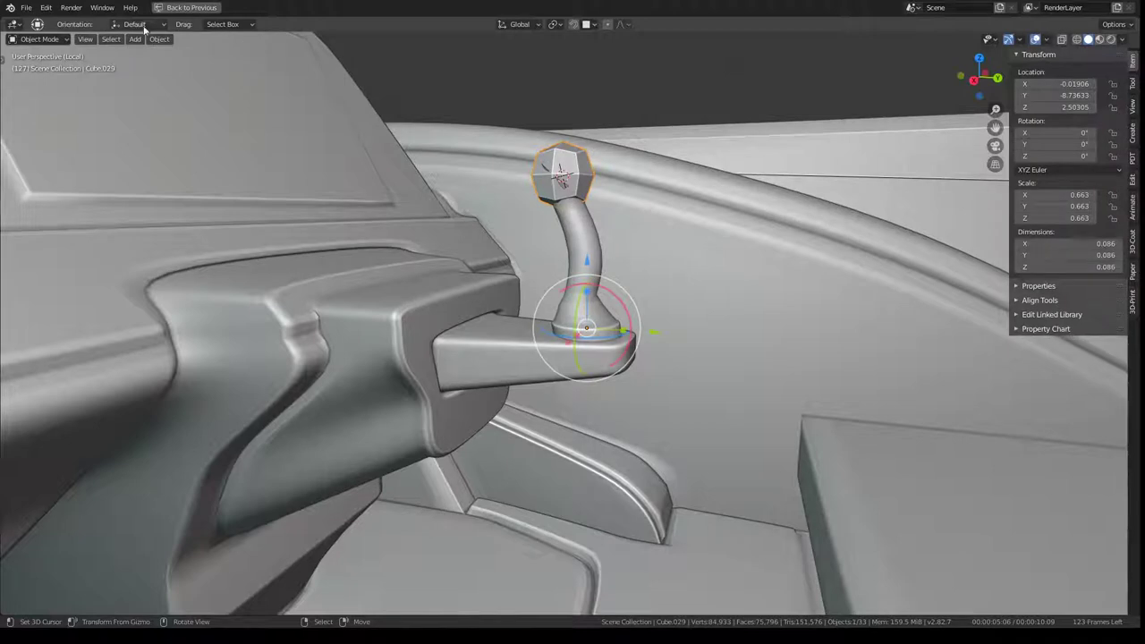
Set the knob's origin to its geometry and view it from the right orthographic side
left_click(159, 38)
mouse_move(178, 64)
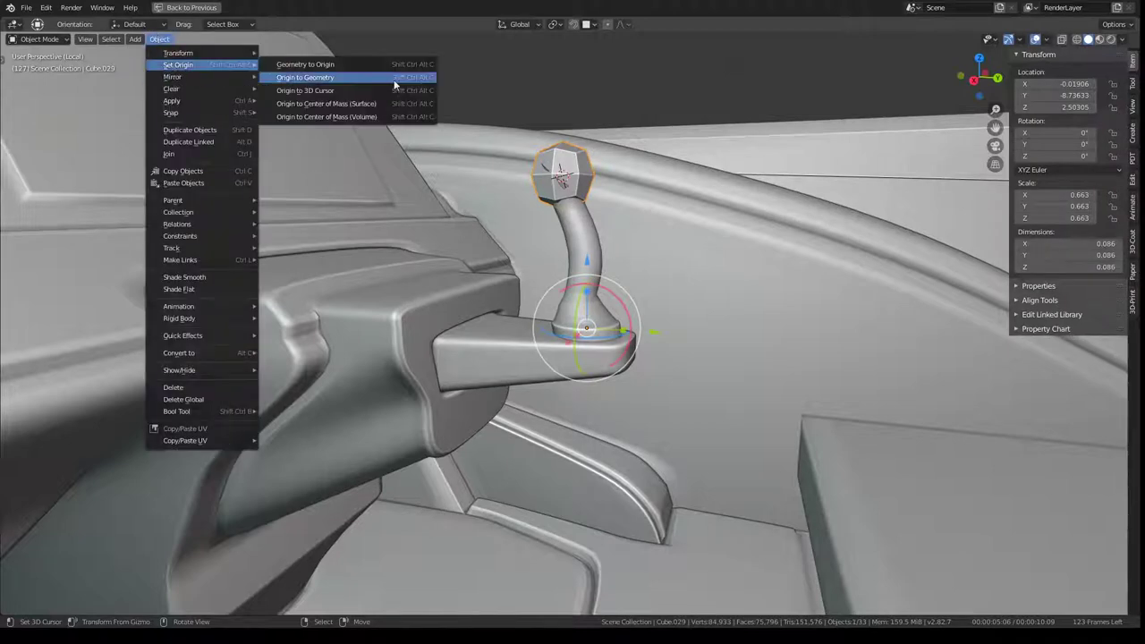
left_click(396, 78)
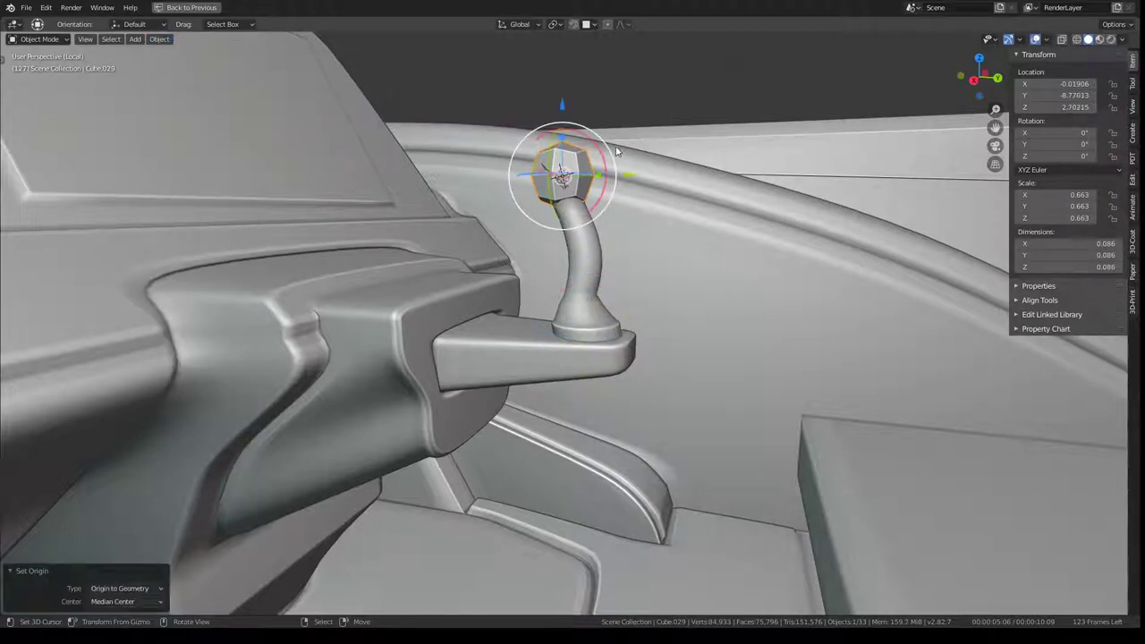
key("KP_3")
Reselect the knob cube and widen its mesh along X
left_click(618, 189)
scroll(618, 190, "down", 3)
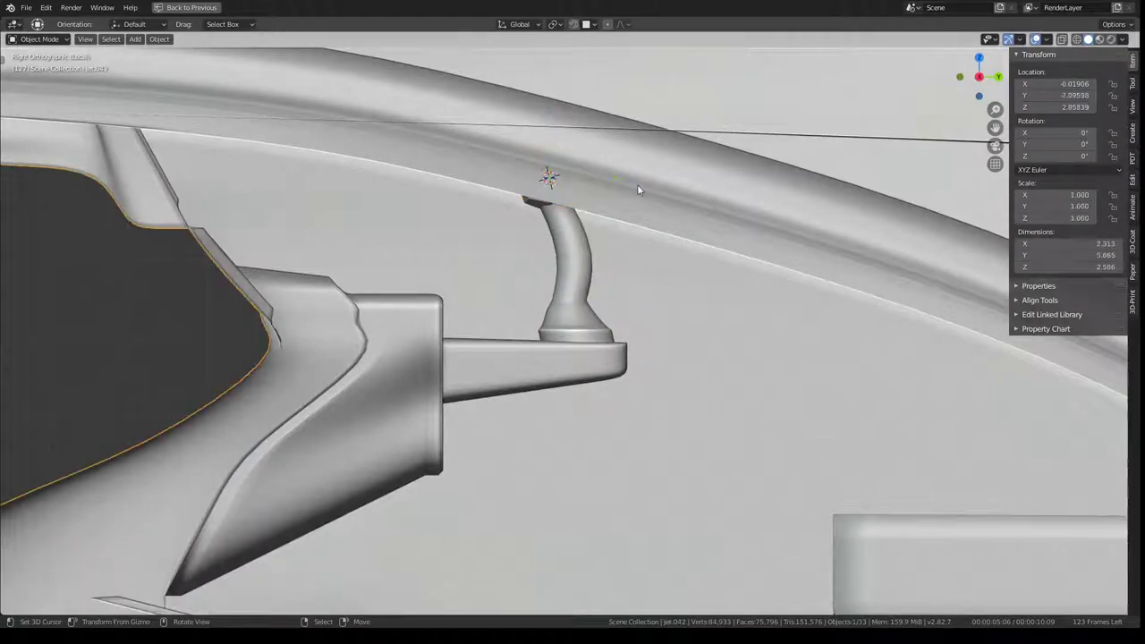
mouse_move(557, 237)
middle_mouse_down()
mouse_move(561, 168)
mouse_move(619, 178)
mouse_move(532, 194)
mouse_move(551, 193)
middle_mouse_up()
left_click(549, 184)
scroll(513, 203, "up", 3)
key("Tab")
key("a")
key("s")
key("x")
left_click(501, 178)
key("Tab")
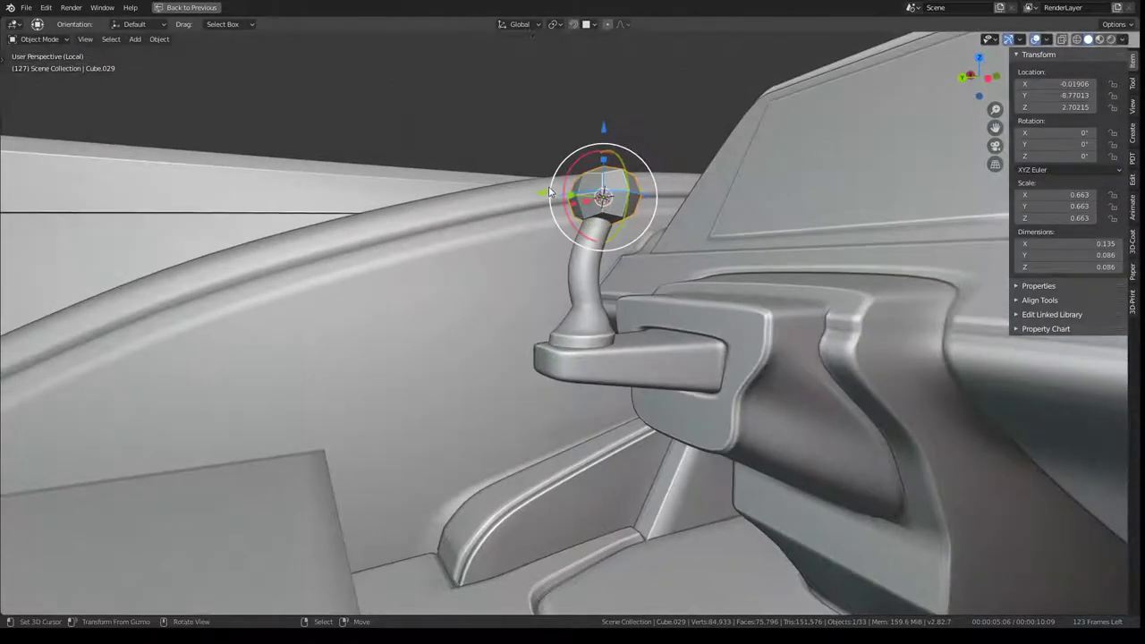
Flatten the knob along Z and apply its scale
key("s")
key("z")
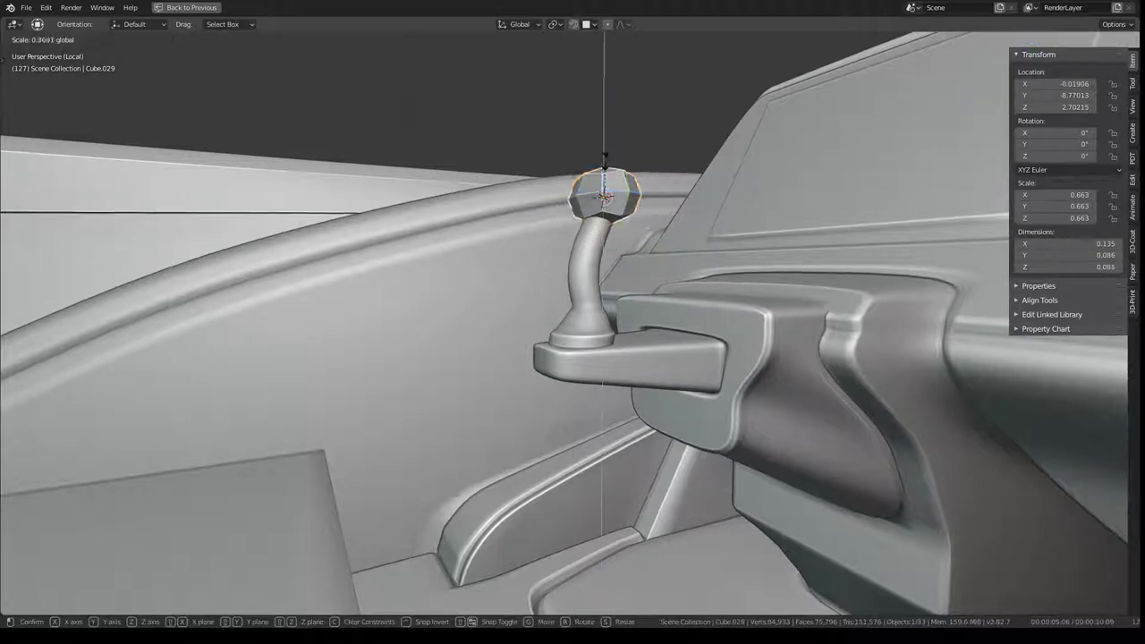
left_click(606, 179)
middle_click_drag(606, 179, 603, 183)
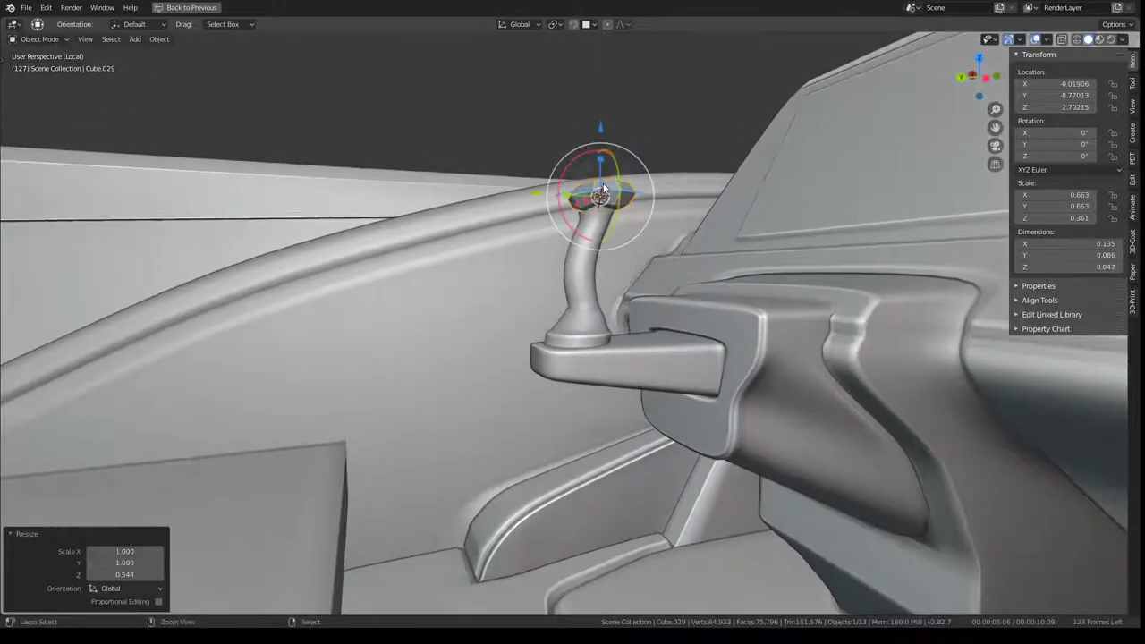
key("ctrl+a")
left_click(580, 206)
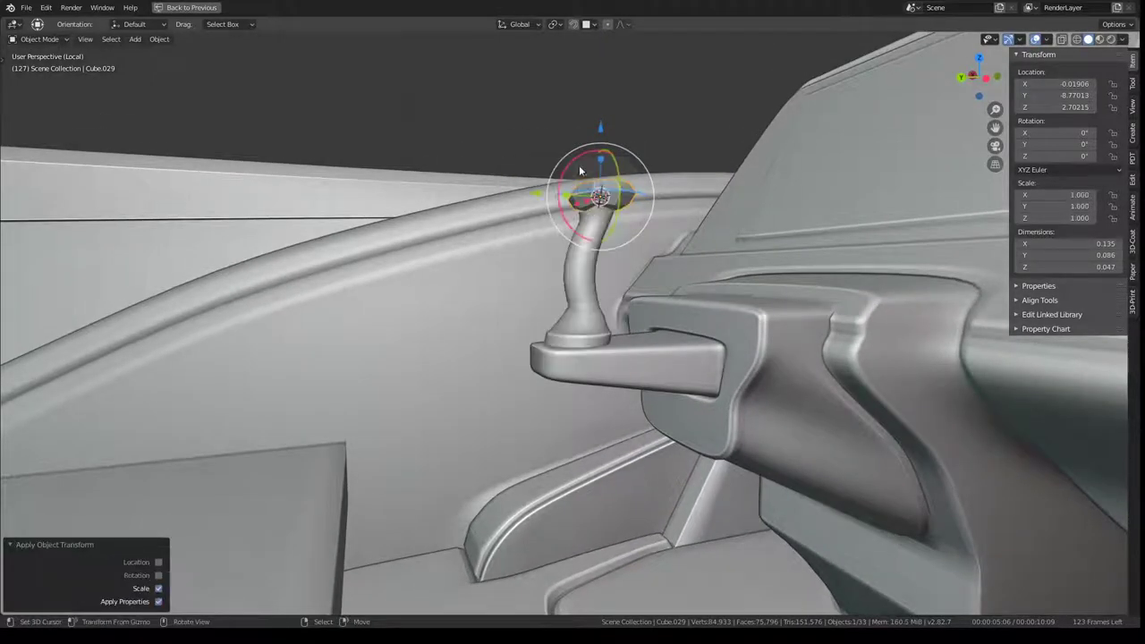
Tilt the knob back about X by roughly -16.7°
key("r")
key("x")
left_click(556, 185)
mouse_move(556, 185)
middle_mouse_down()
mouse_move(573, 270)
mouse_move(582, 233)
middle_mouse_up()
Switch to Normal orientation and stretch the knob to 1.493 along Y
left_click(531, 26)
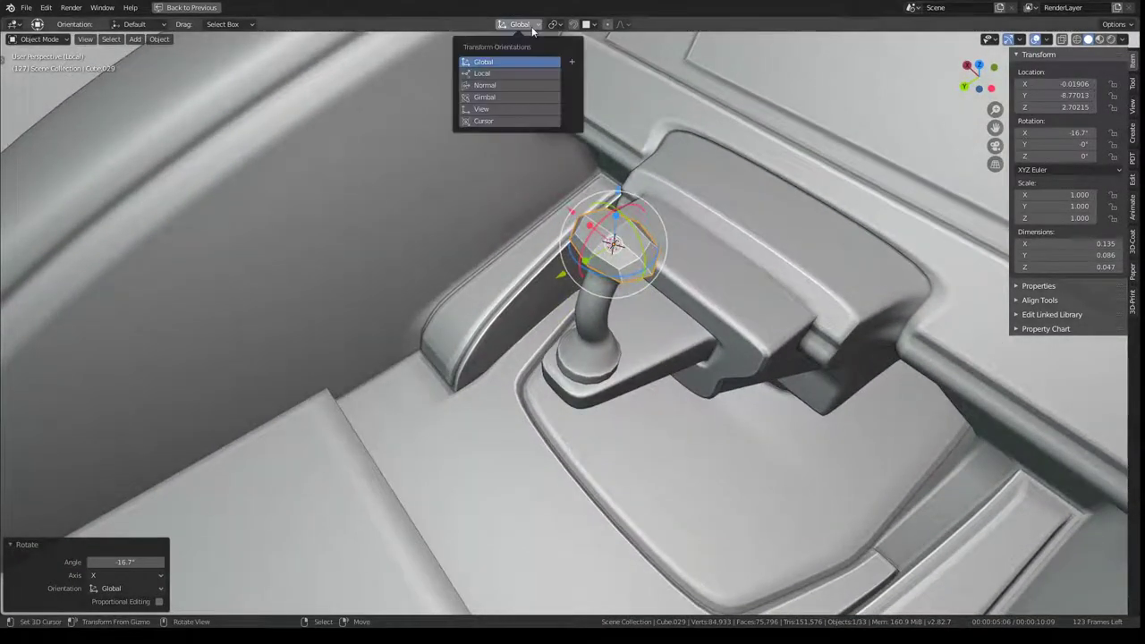
left_click(512, 85)
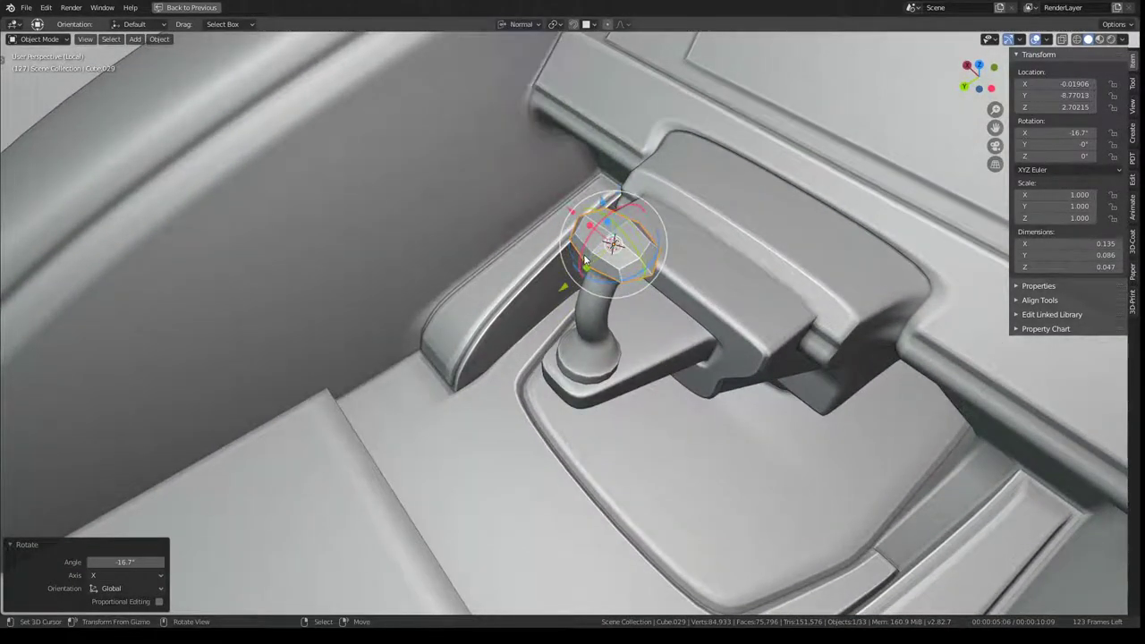
key("s")
key("y")
left_click(570, 277)
left_click_drag(573, 273, 569, 281)
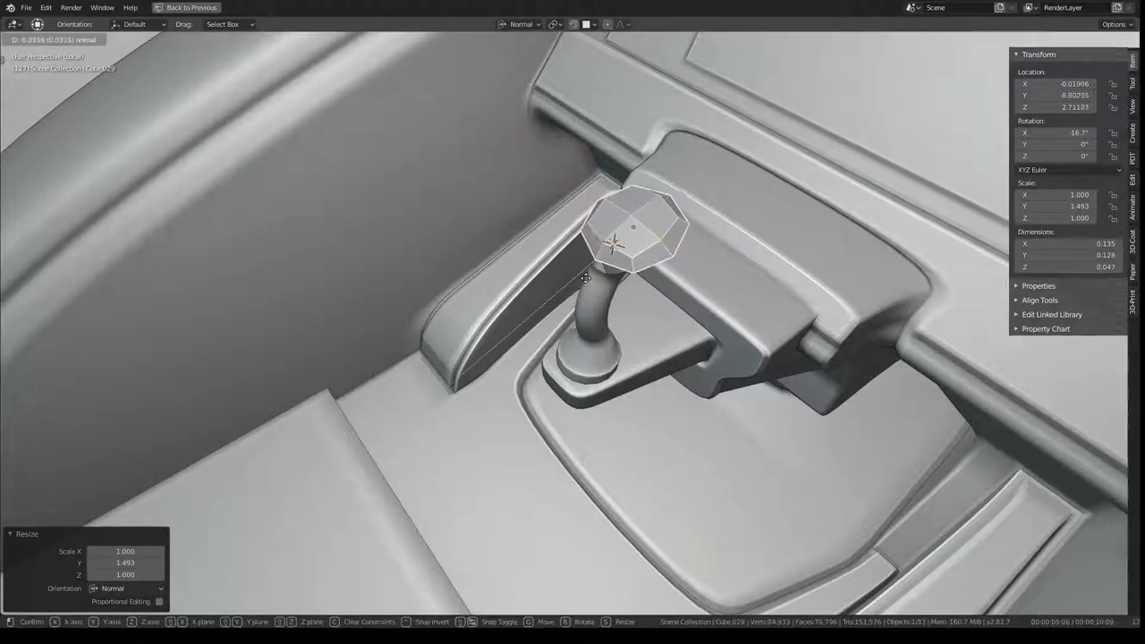
Settle the knob's backward tilt at -28° on X
mouse_move(568, 281)
middle_mouse_down()
mouse_move(526, 241)
mouse_move(556, 220)
middle_mouse_up()
left_click_drag(560, 215, 524, 236)
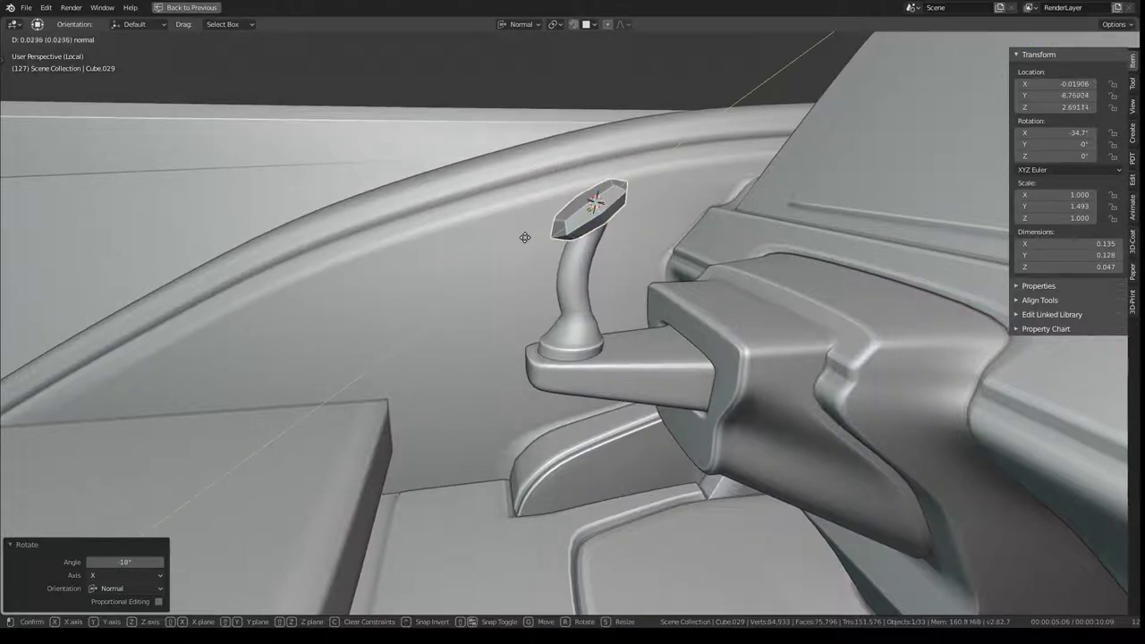
left_click_drag(587, 149, 601, 170)
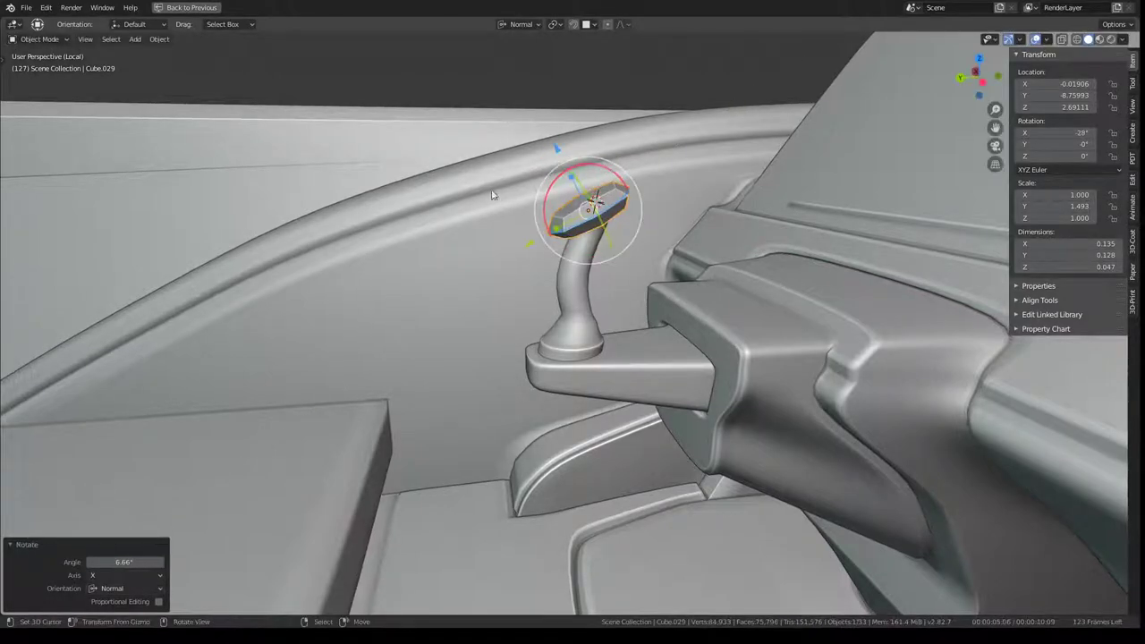
mouse_move(495, 195)
middle_mouse_down()
mouse_move(685, 215)
mouse_move(626, 202)
middle_mouse_up()
scroll(686, 215, "up", 3)
scroll(645, 163, "down", 3)
Restore the full Shading layout and set the knob edges' mean crease to 1.00
key("ctrl+space")
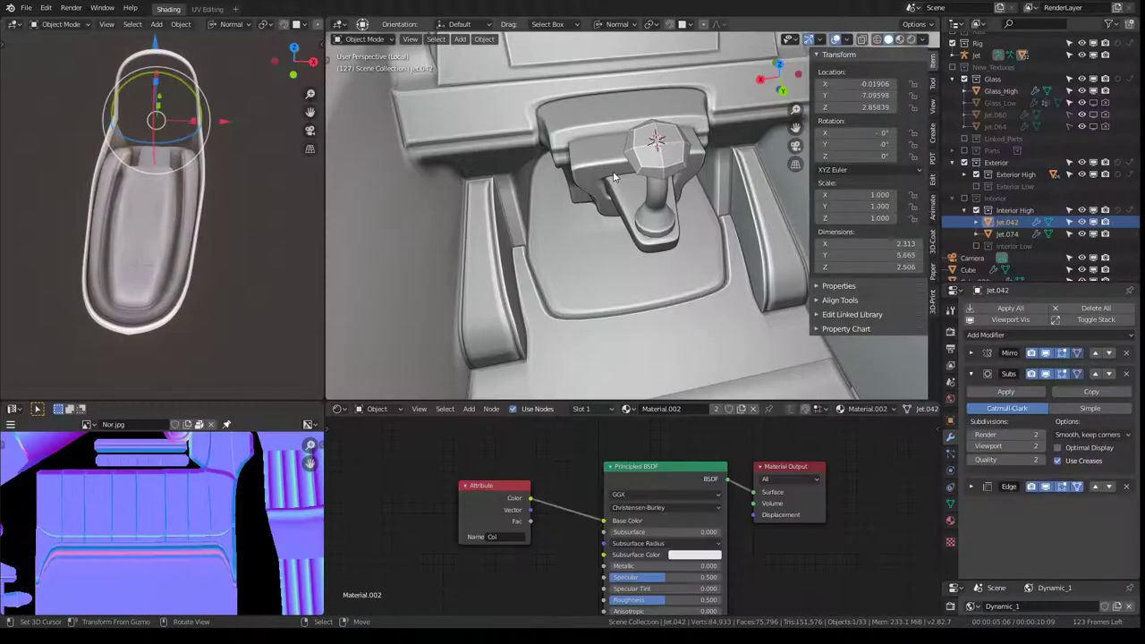
key("Tab")
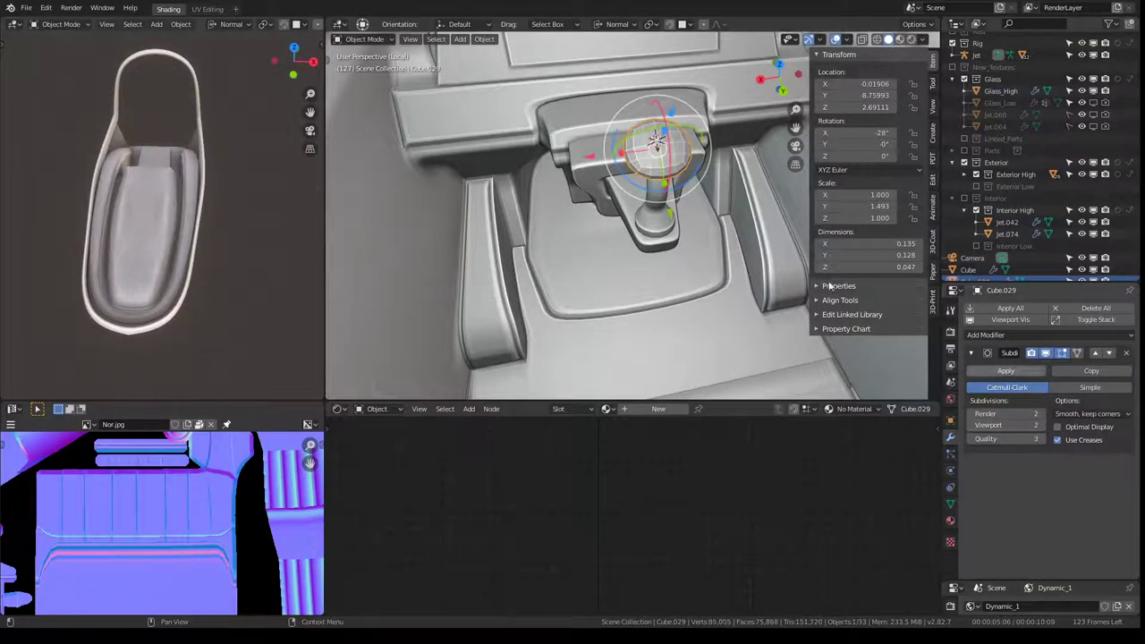
key("ctrl+alt+space")
middle_click_drag(756, 219, 709, 146)
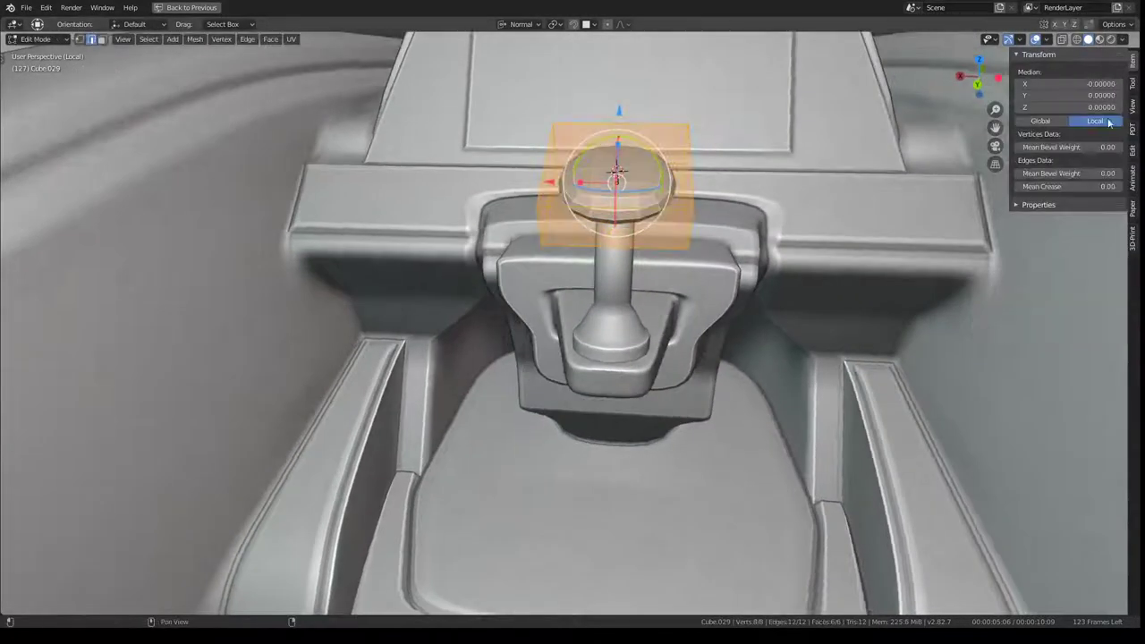
mouse_move(1085, 186)
left_mouse_down()
mouse_move(1118, 186)
mouse_move(1020, 186)
left_mouse_up()
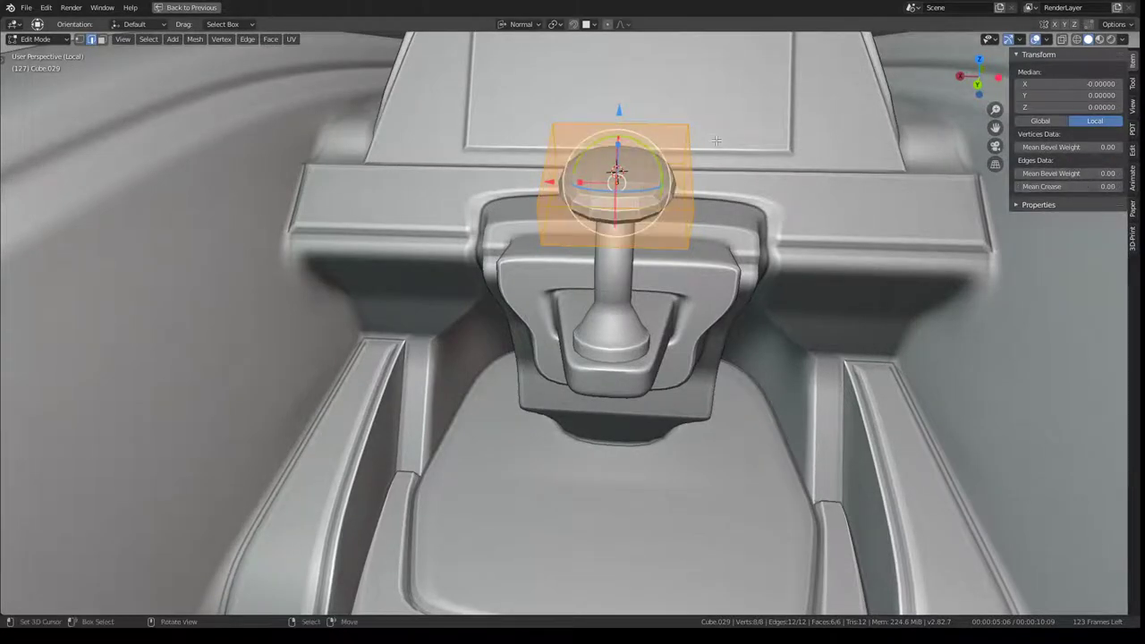
Narrow the knob's upper end to 0.424 along X and shift it 0.011 along normal Y
left_click(667, 208)
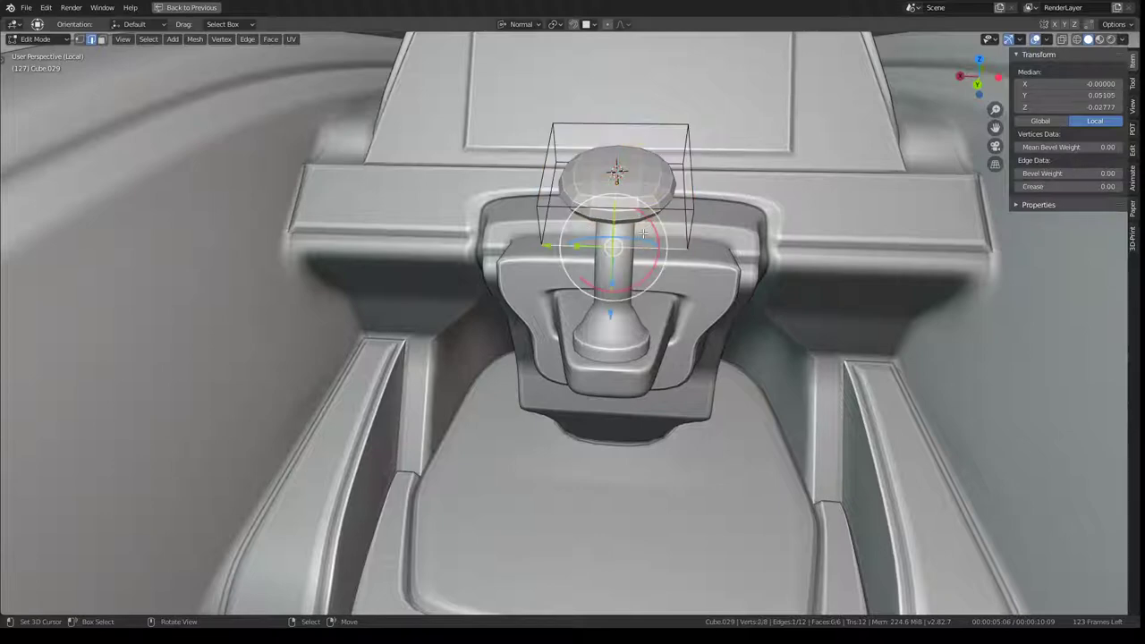
key("s")
key("x")
key("x")
left_click(666, 209)
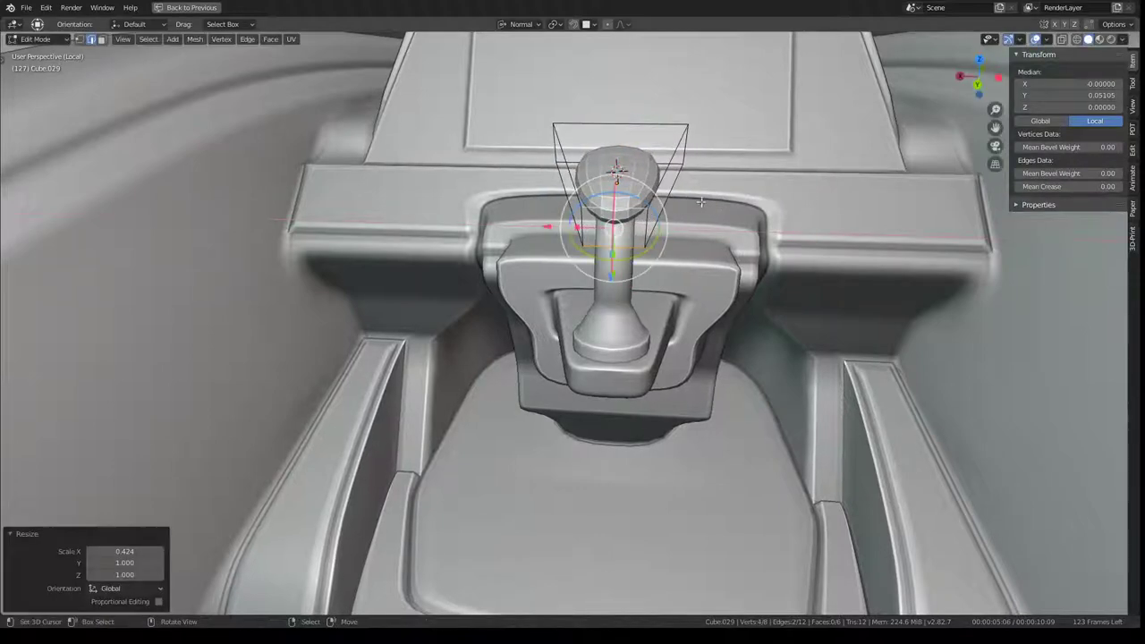
middle_click_drag(666, 208, 506, 161)
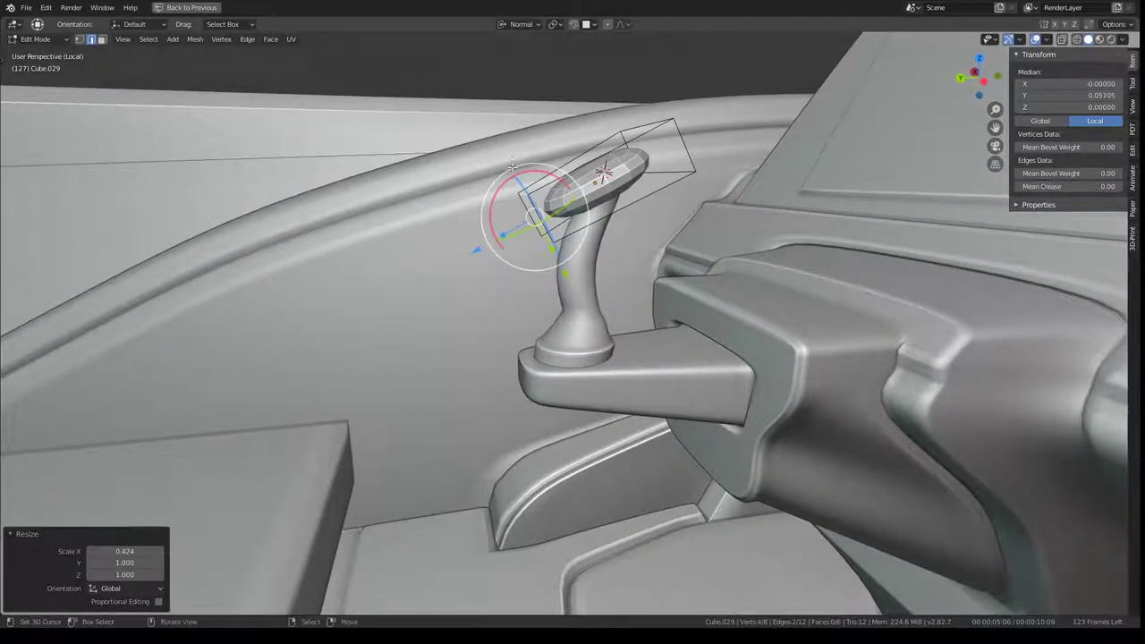
key("g")
key("y")
key("y")
left_click(565, 278)
Select the entire knob and apply an option from the Snap menu
mouse_move(565, 278)
middle_mouse_down()
mouse_move(615, 261)
mouse_move(631, 191)
mouse_move(594, 239)
middle_mouse_up()
key("a")
key("shift+s")
left_click(630, 191)
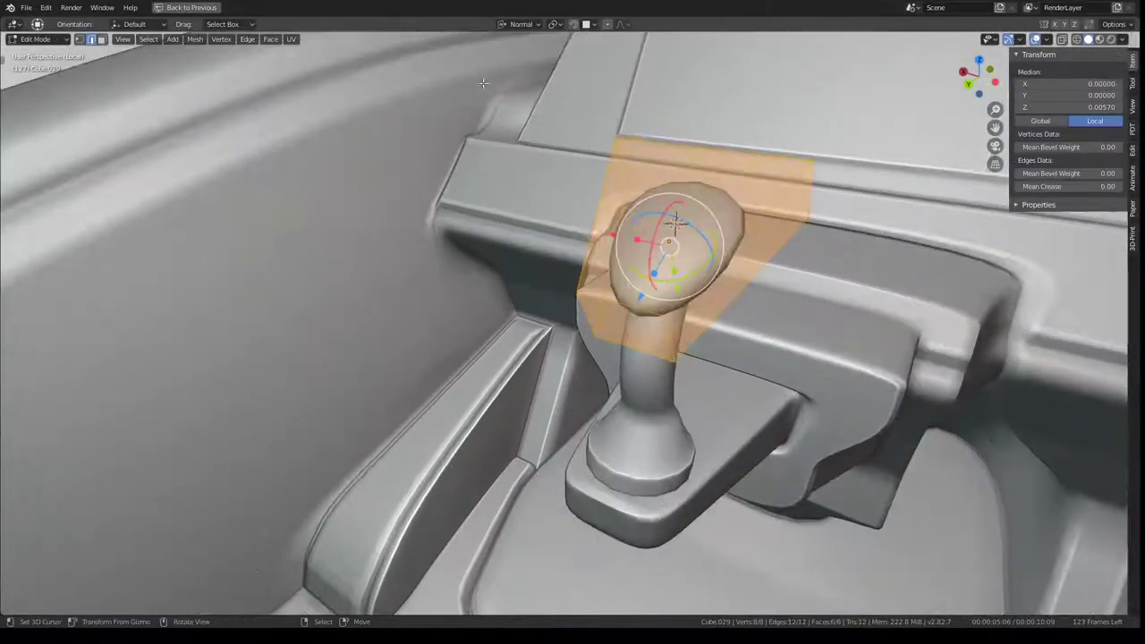
Inset the knob's top face by 0.0067
left_click(98, 40)
left_click(769, 179)
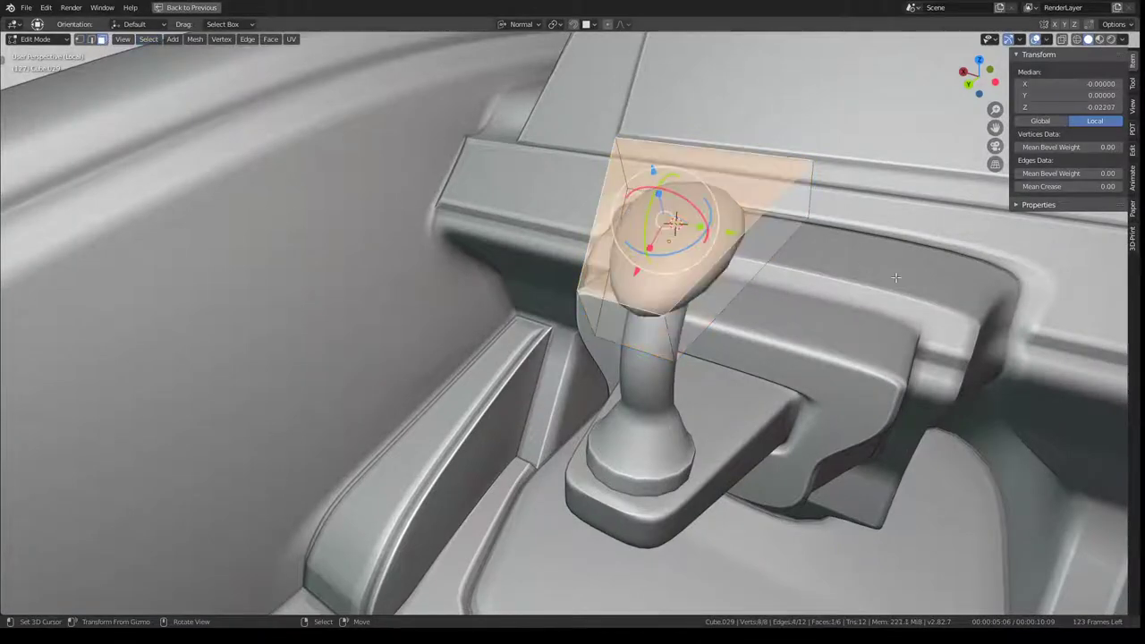
key("ctrl+f")
left_click(900, 283)
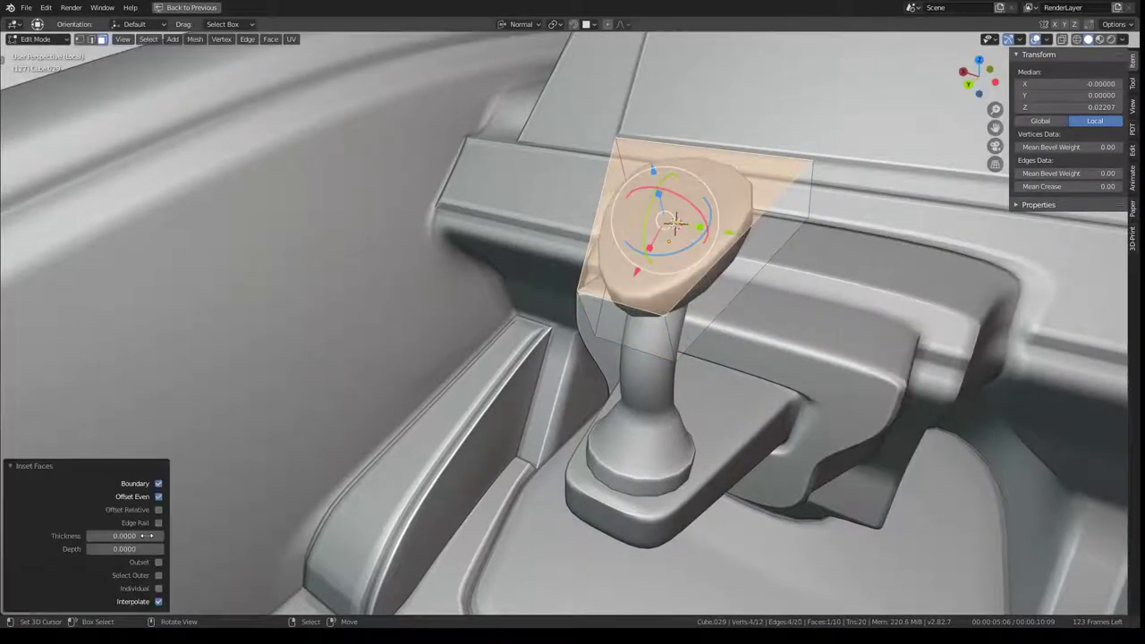
left_click_drag(148, 536, 205, 536)
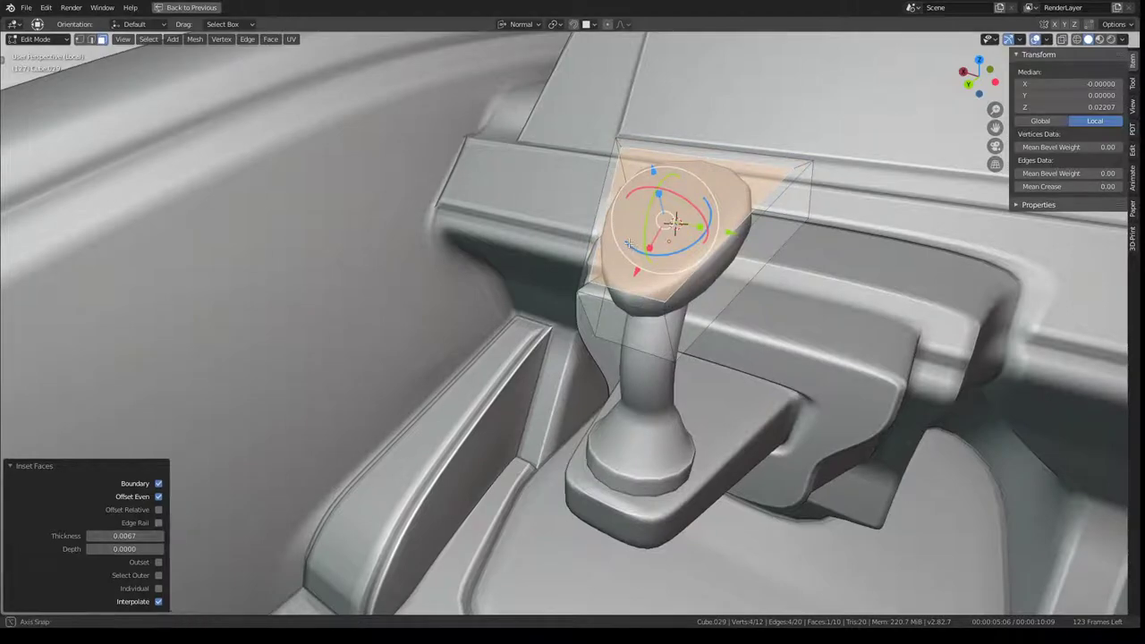
Sink the inset face 0.015 along its normal and settle the knob at Z 2.70182
mouse_move(629, 243)
middle_mouse_down()
mouse_move(655, 222)
mouse_move(644, 259)
middle_mouse_up()
key("e")
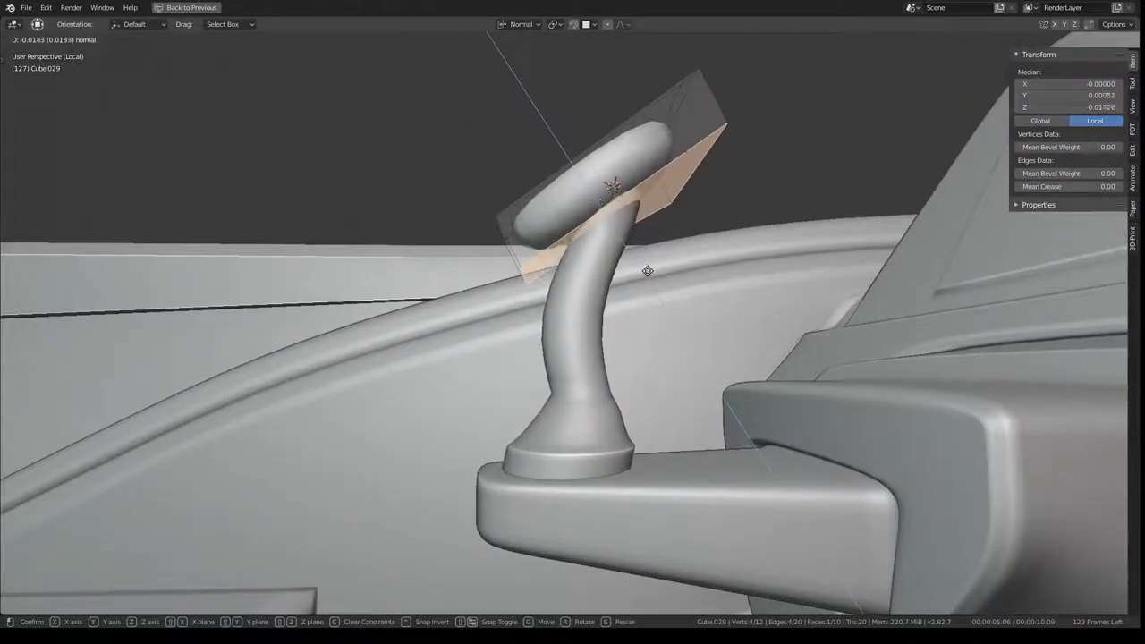
left_click(644, 266)
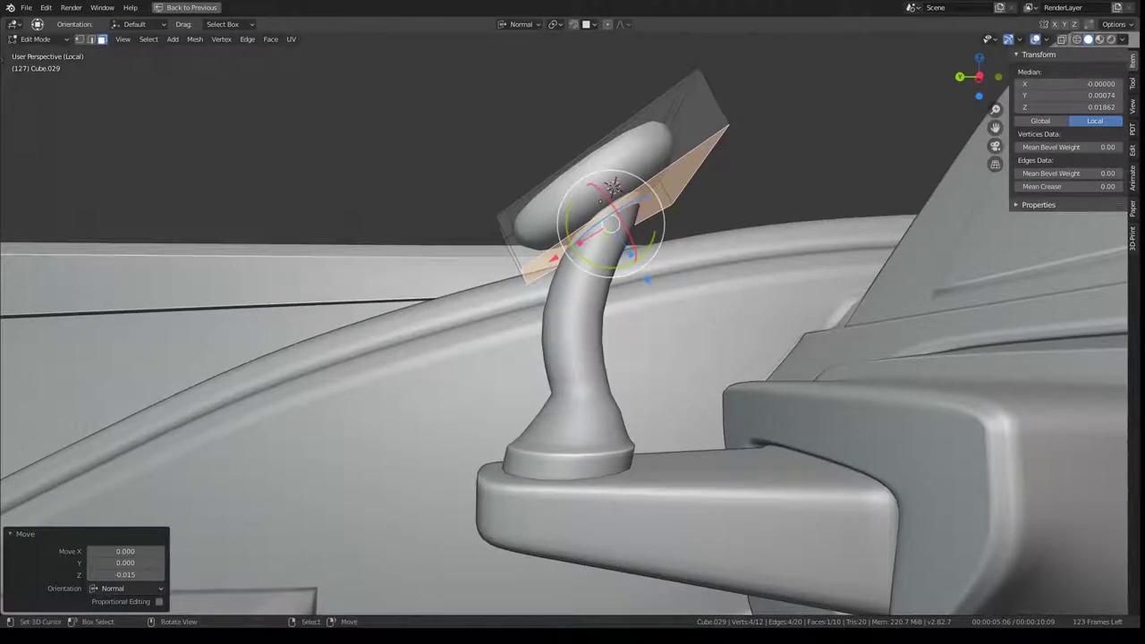
key("alt+a")
key("a")
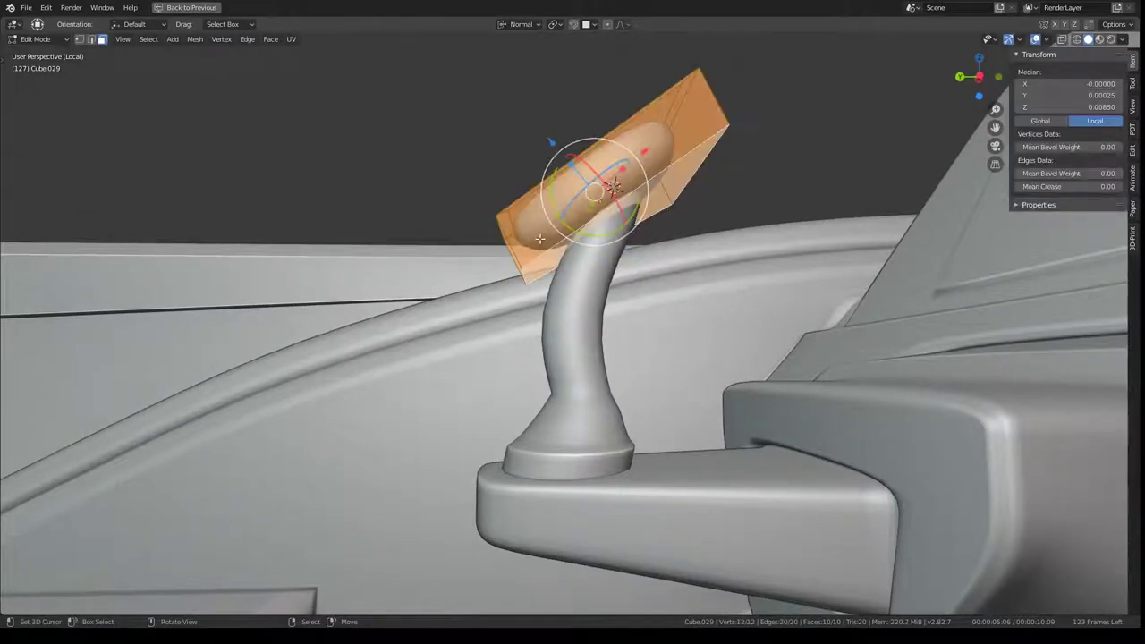
key("Tab")
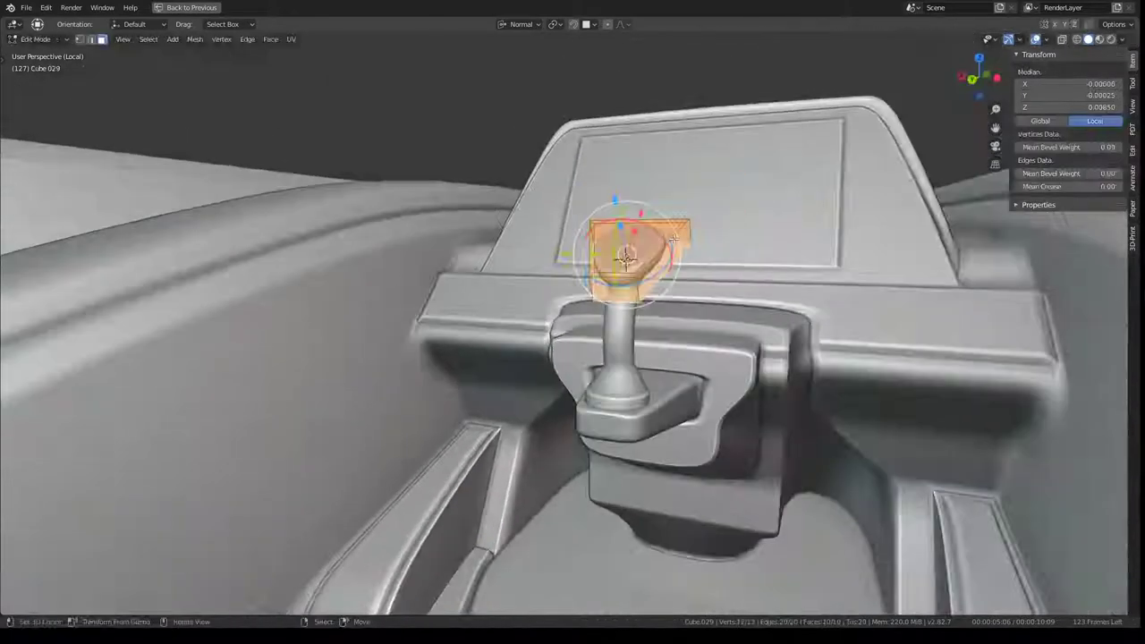
key("Tab")
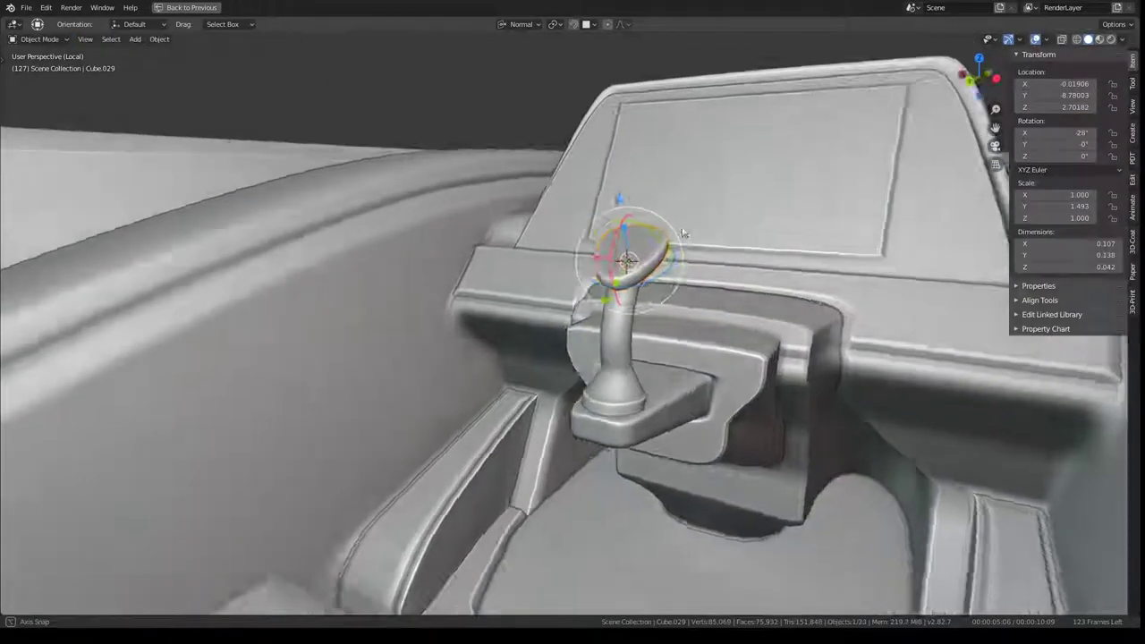
mouse_move(673, 239)
middle_mouse_down()
mouse_move(615, 261)
mouse_move(686, 170)
mouse_move(631, 179)
mouse_move(593, 206)
mouse_move(653, 166)
middle_mouse_up()
Copy the grip face, shrink it to 0.505, and view it from the right in wireframe
key("Tab")
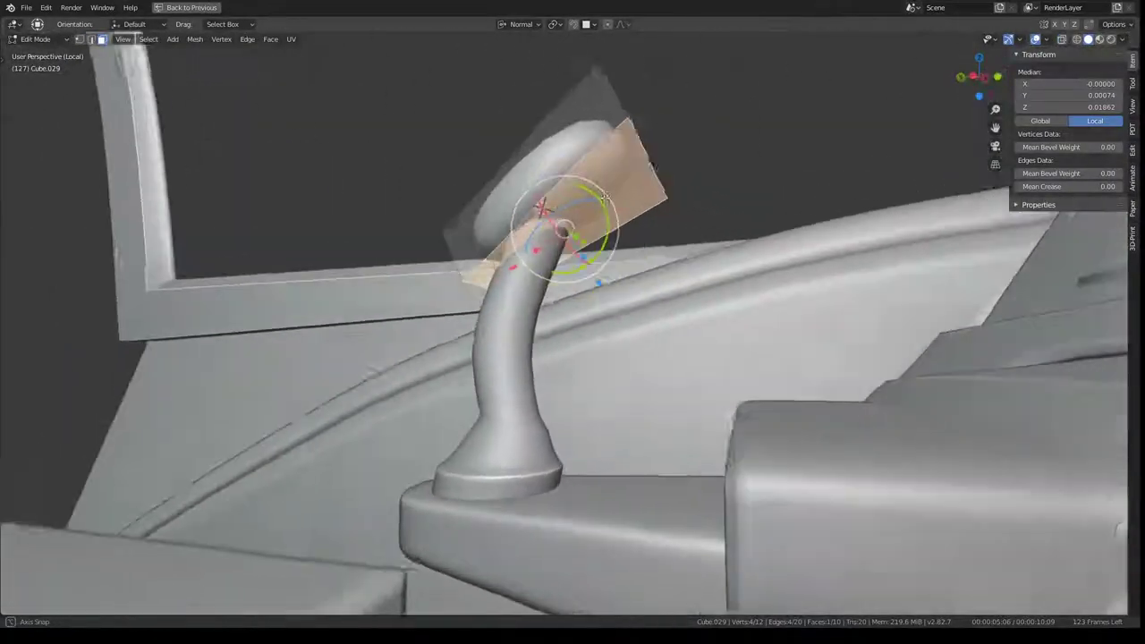
key("s")
left_click(759, 224)
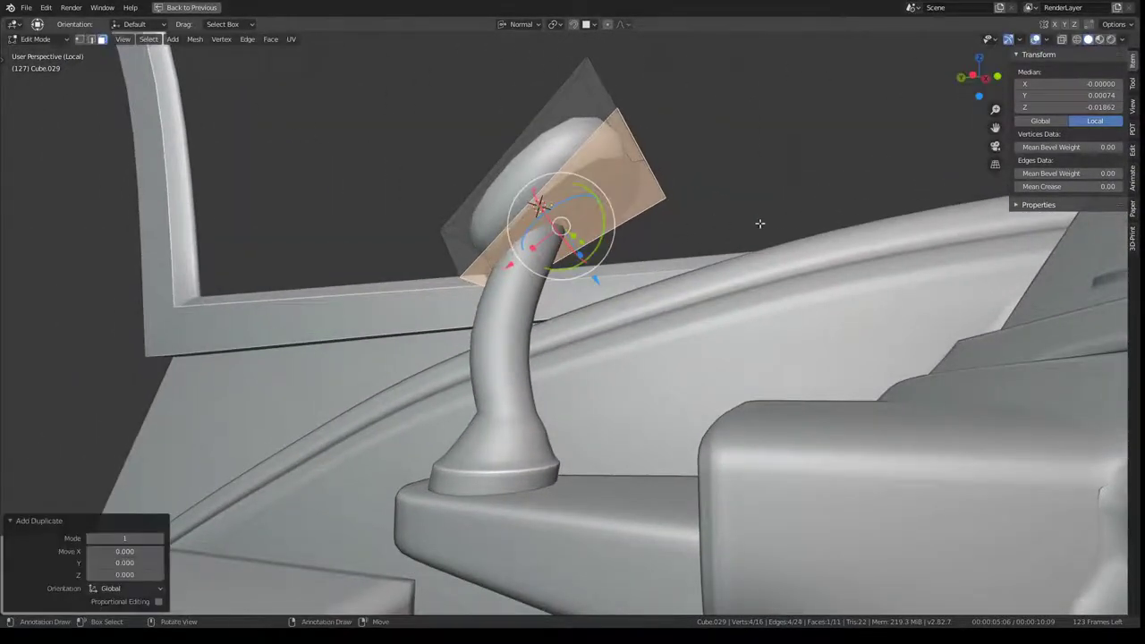
key("s")
left_click(659, 224)
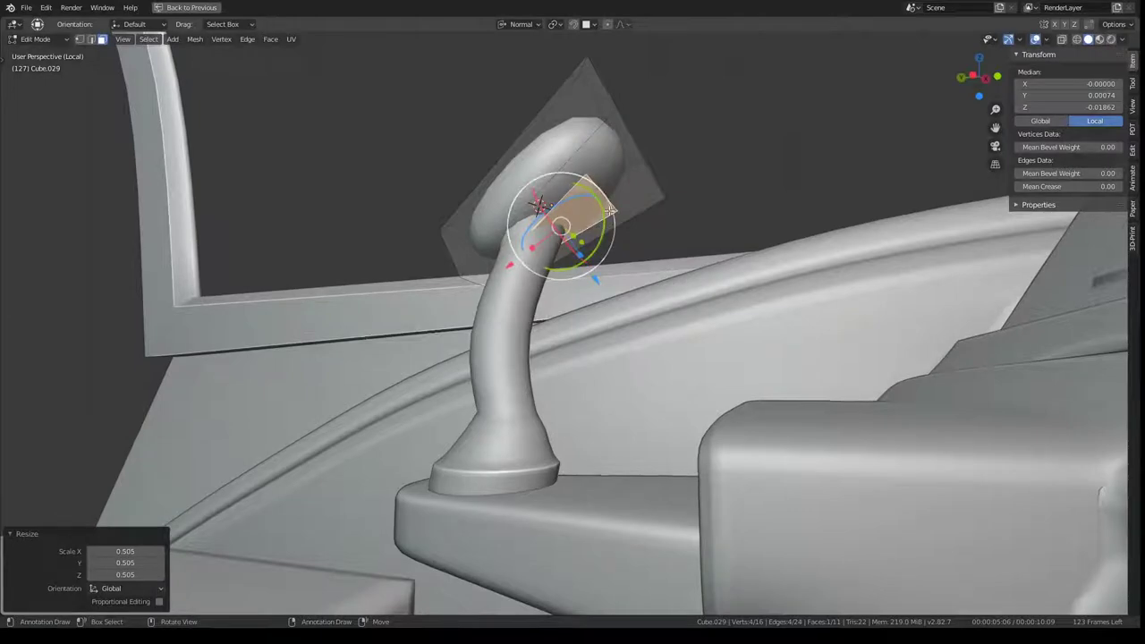
key("KP_Decimal")
key("KP_3")
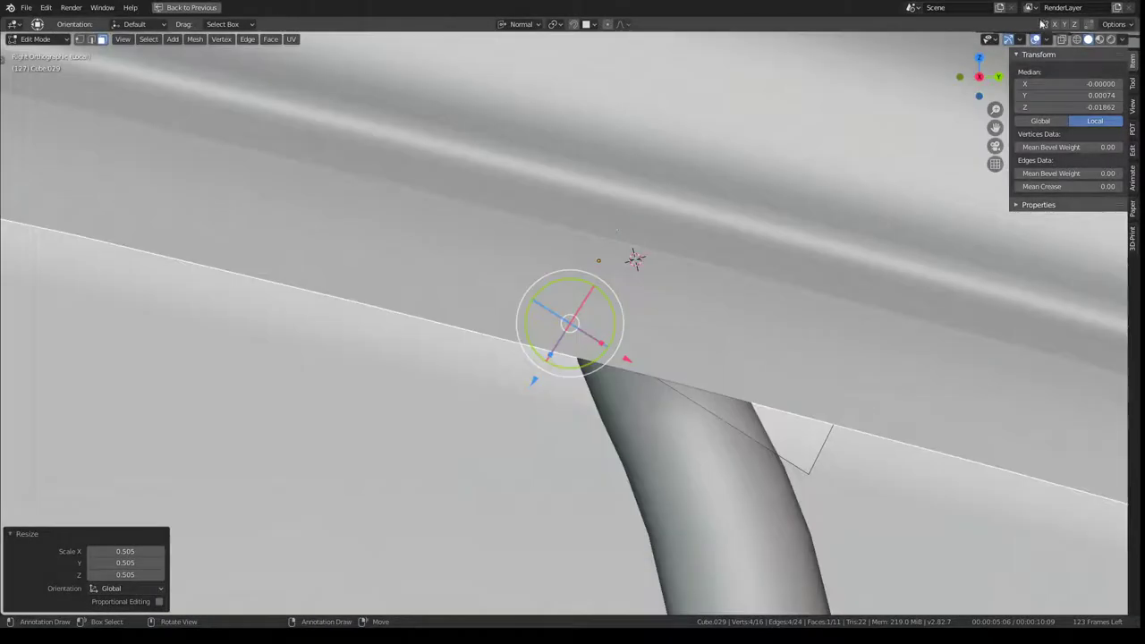
left_click(1077, 40)
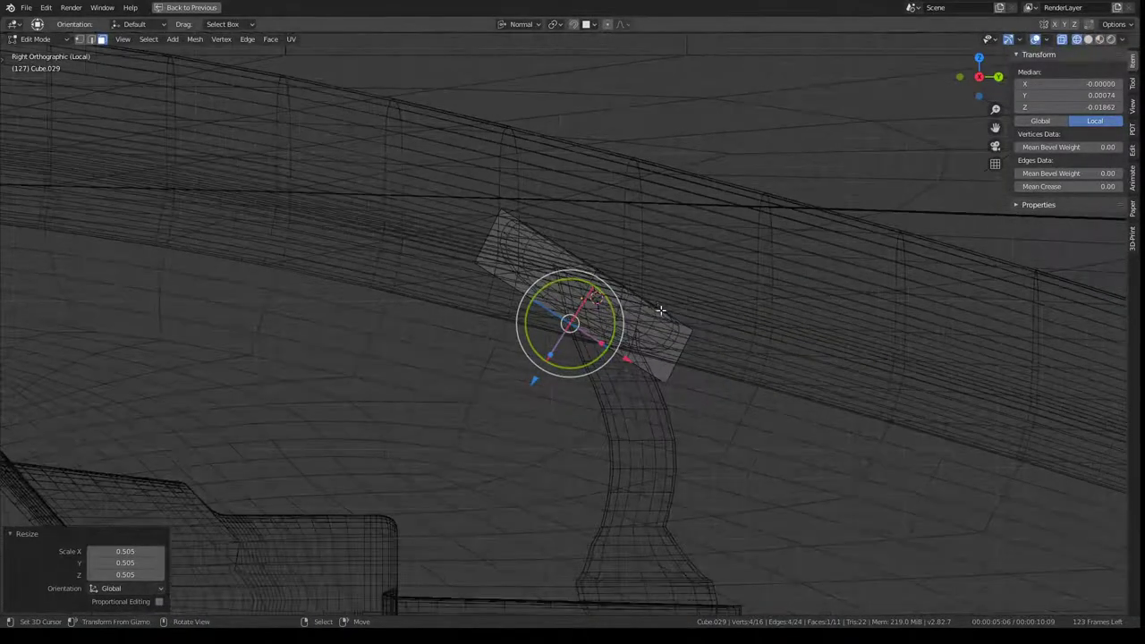
Reposition the copied face and tilt it to 15.1°
key("r")
key("s")
key("g")
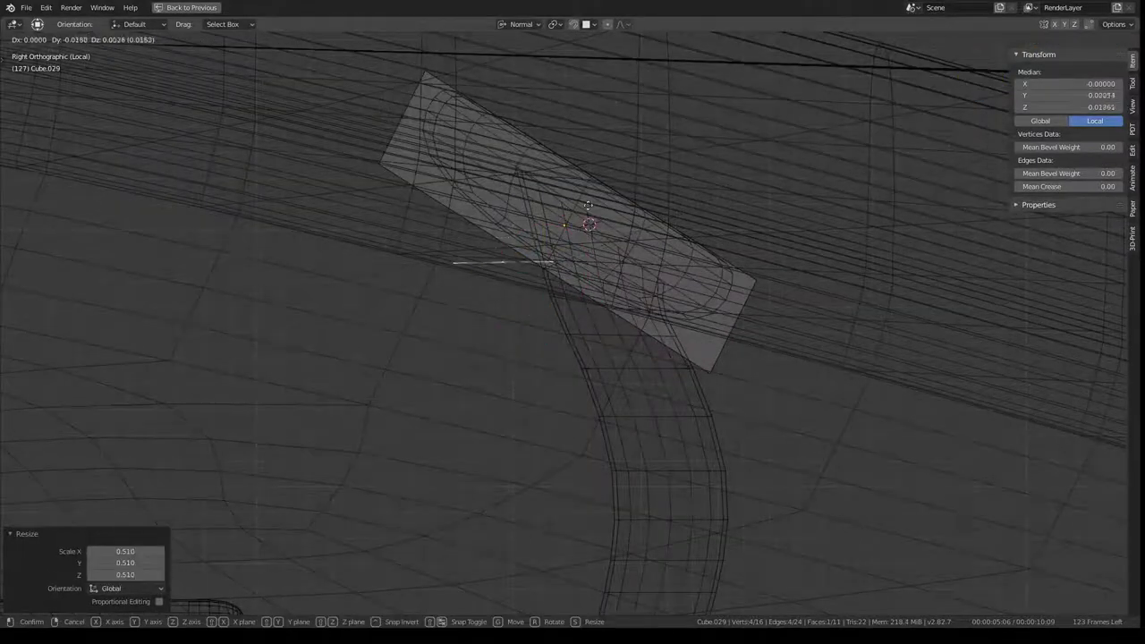
key("r")
left_click(604, 170)
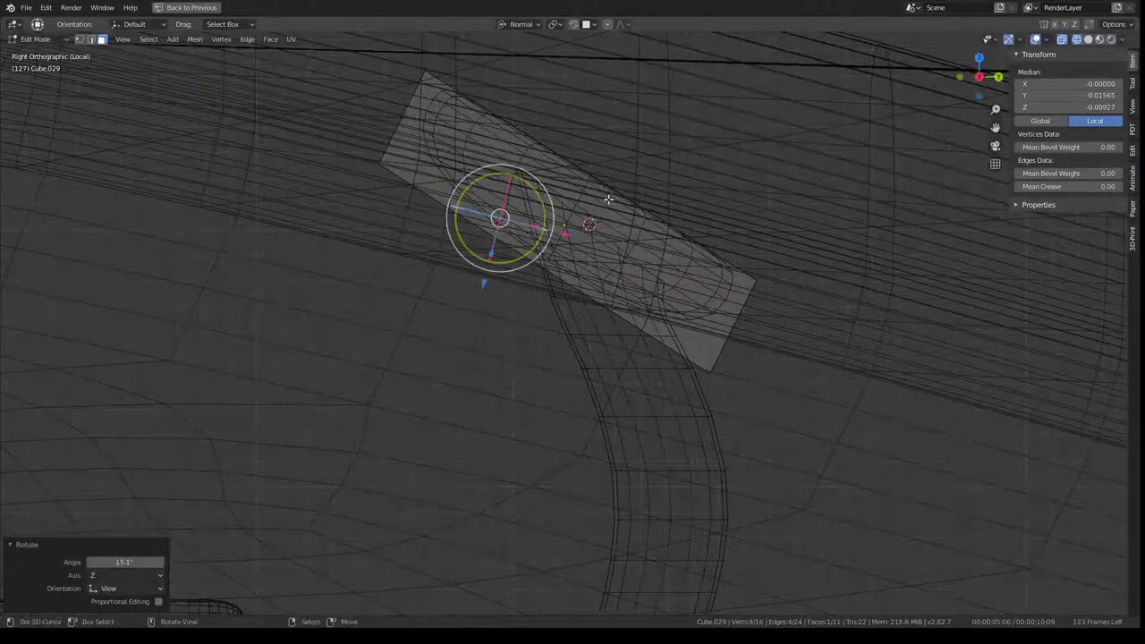
scroll(608, 230, "down", 2)
Extrude the face downward into a column and select the whole column
key("g")
key("z")
key("z")
key("e")
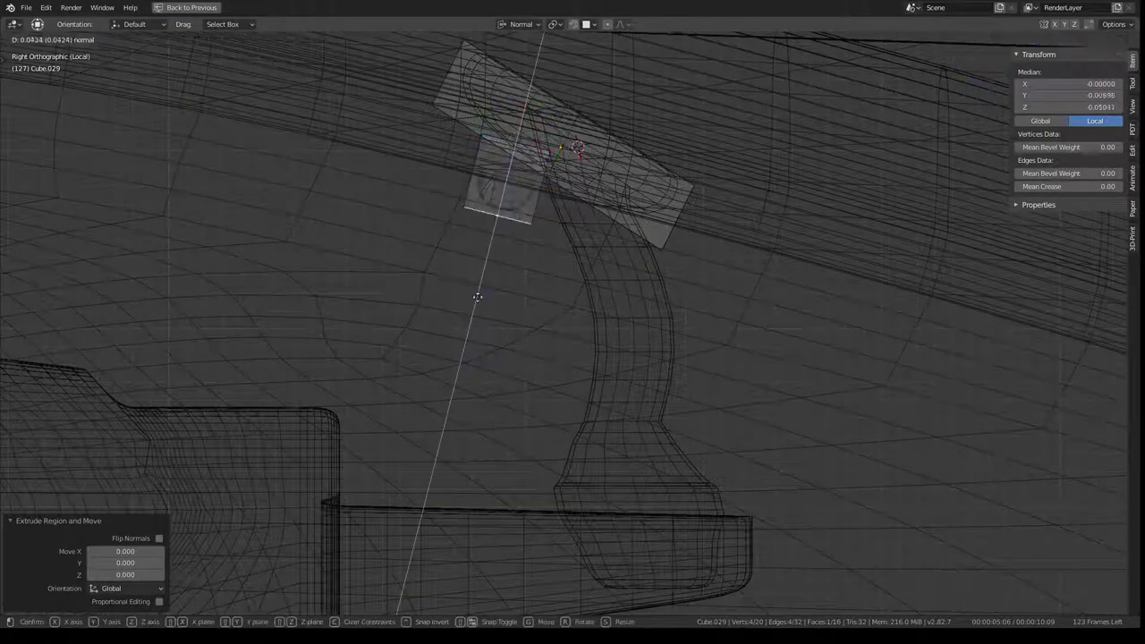
left_click(444, 407)
key("l")
key("l")
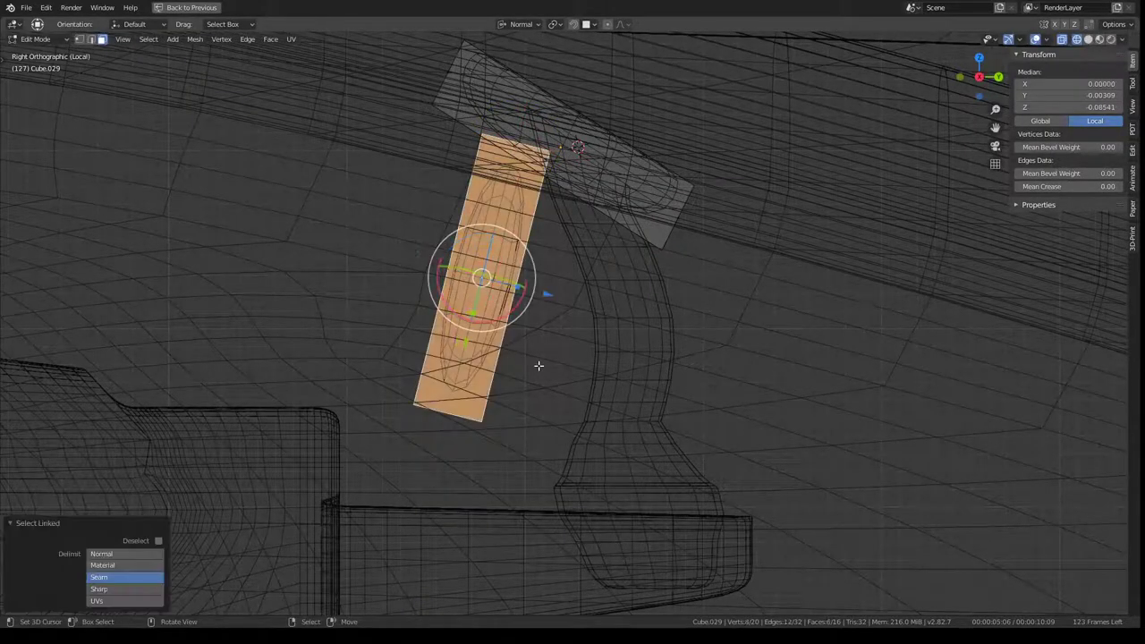
Rotate and move the column upright beside the joystick stem
key("r")
left_click(626, 350)
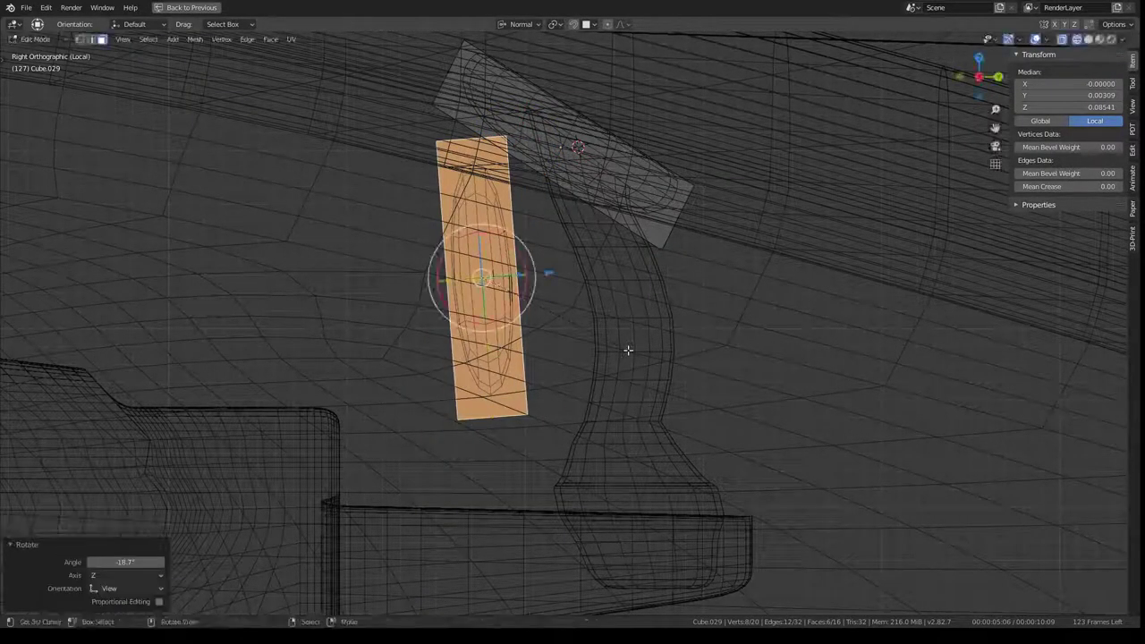
key("g")
left_click(659, 312)
key("r")
left_click(683, 268)
key("g")
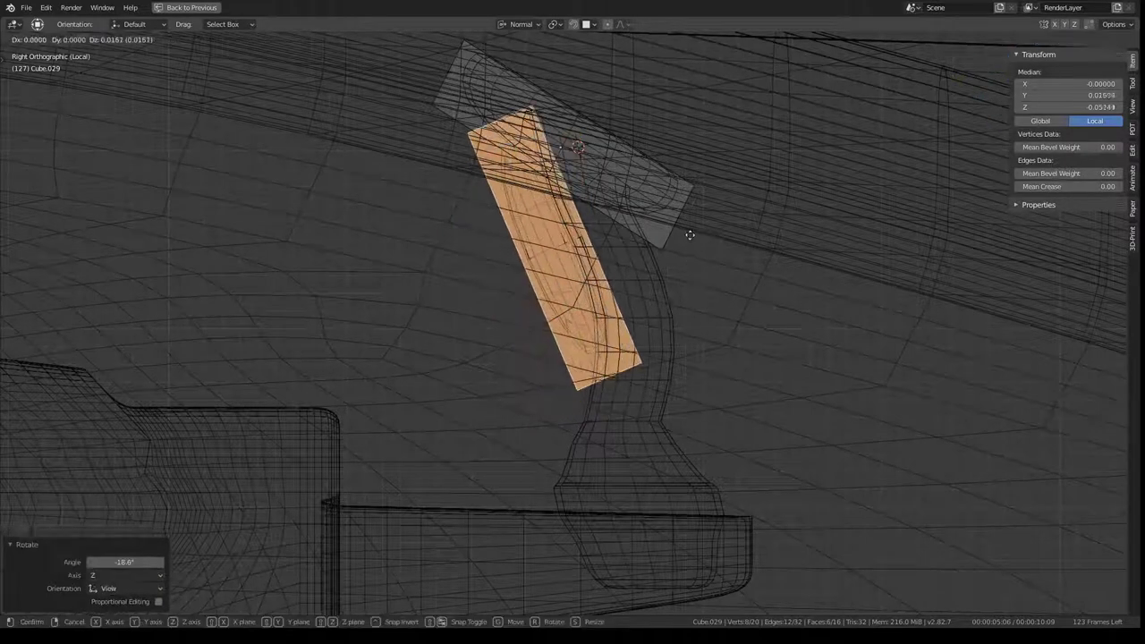
left_click(658, 264)
key("r")
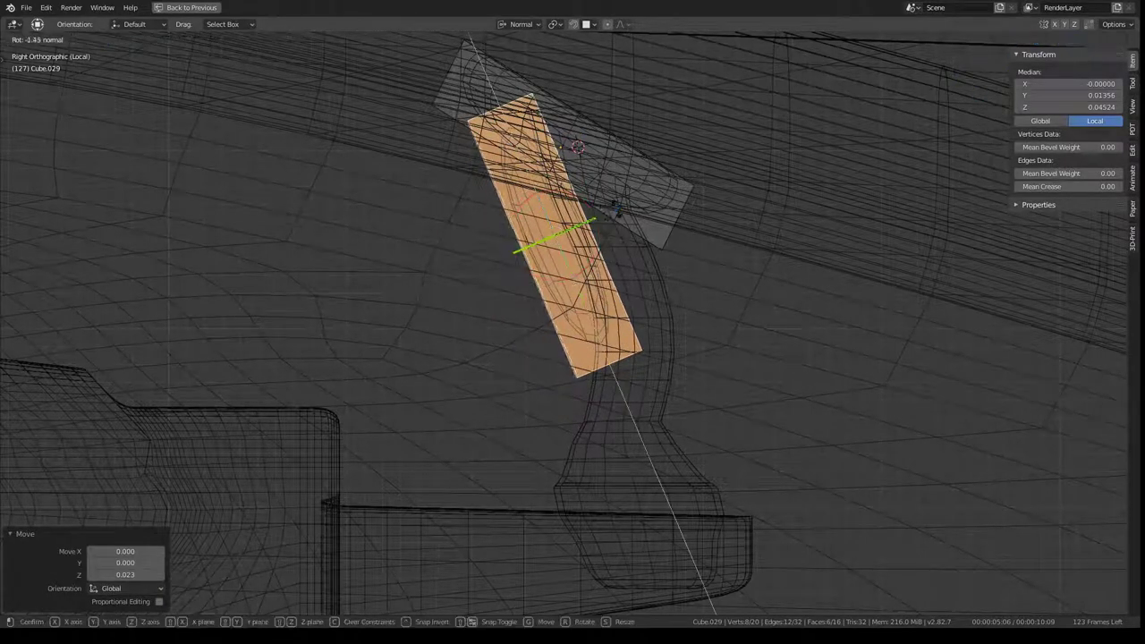
key("Escape")
key("r")
key("Escape")
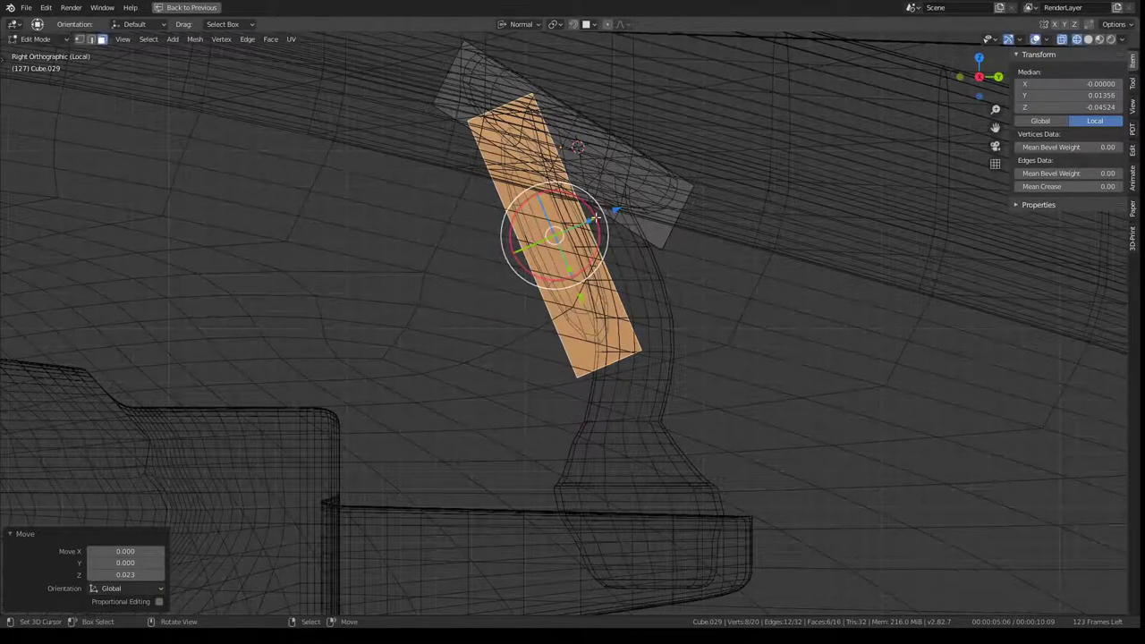
Lengthen the column along Z and widen it to 1.199 on X
key("s")
key("z")
left_click(592, 218)
mouse_move(593, 218)
middle_mouse_down()
mouse_move(654, 208)
mouse_move(1008, 36)
middle_mouse_up()
key("s")
key("x")
left_click(671, 210)
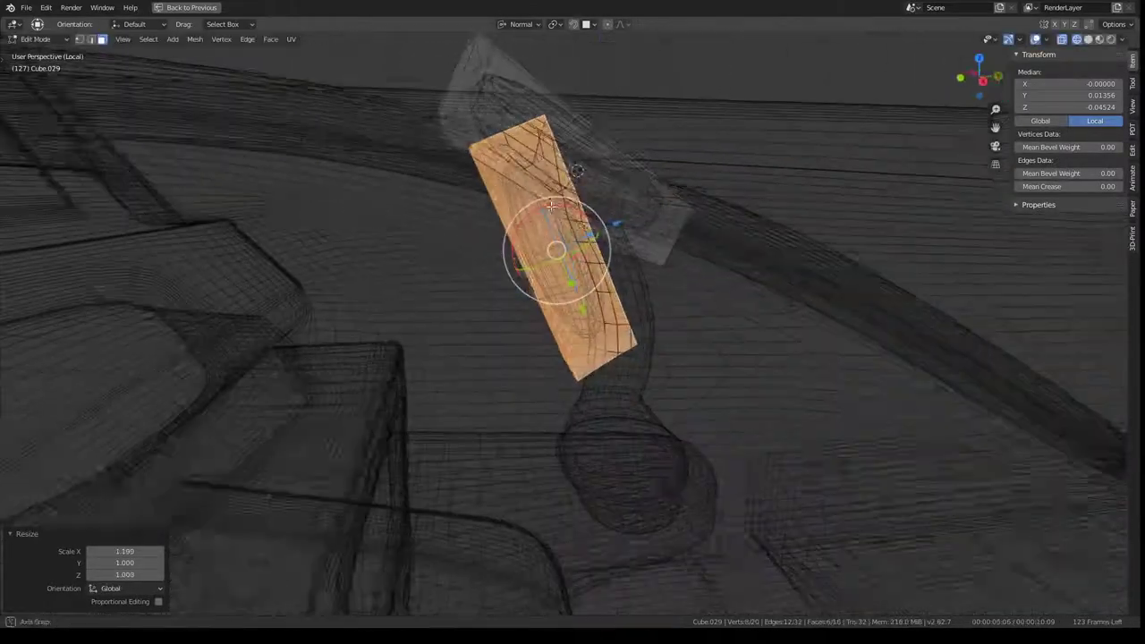
Return to solid shading and re-enter face-select editing on the paddle mesh
left_click(1088, 38)
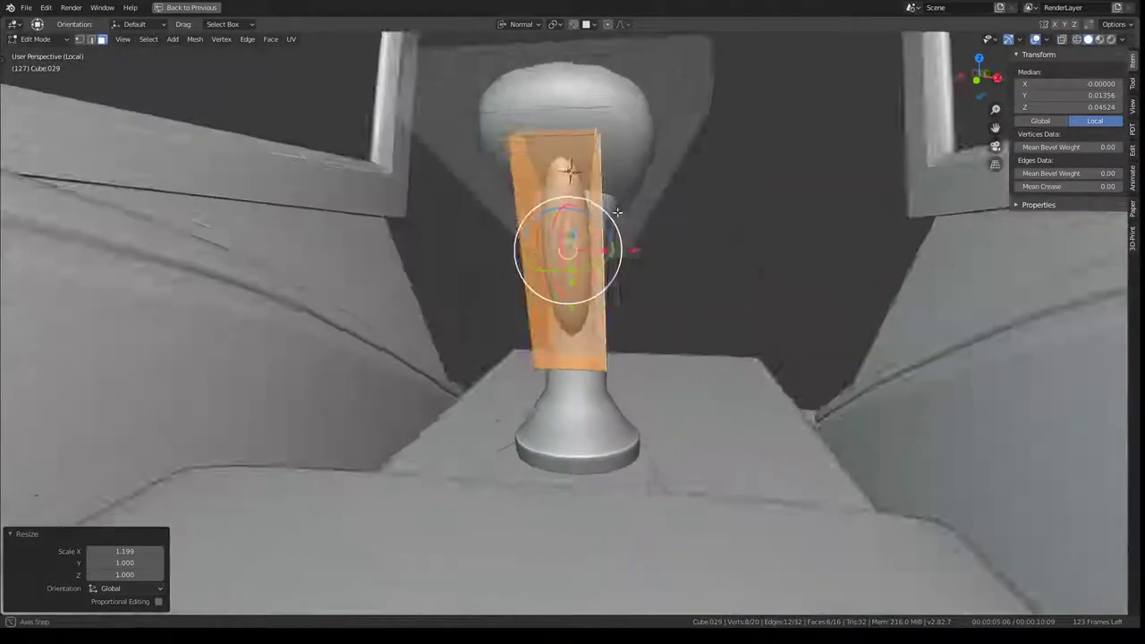
key("Tab")
mouse_move(519, 242)
middle_mouse_down()
mouse_move(629, 232)
mouse_move(200, 45)
middle_mouse_up()
key("Tab")
left_click(101, 38)
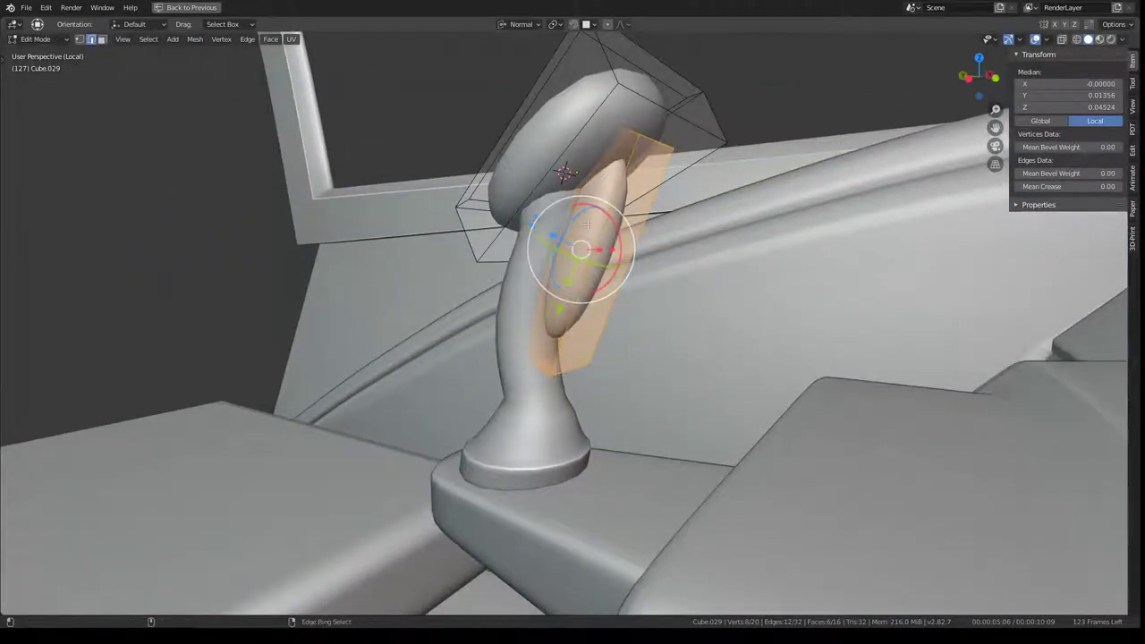
Subdivide the selected paddle faces and edge-slide the new loop into place
key("q")
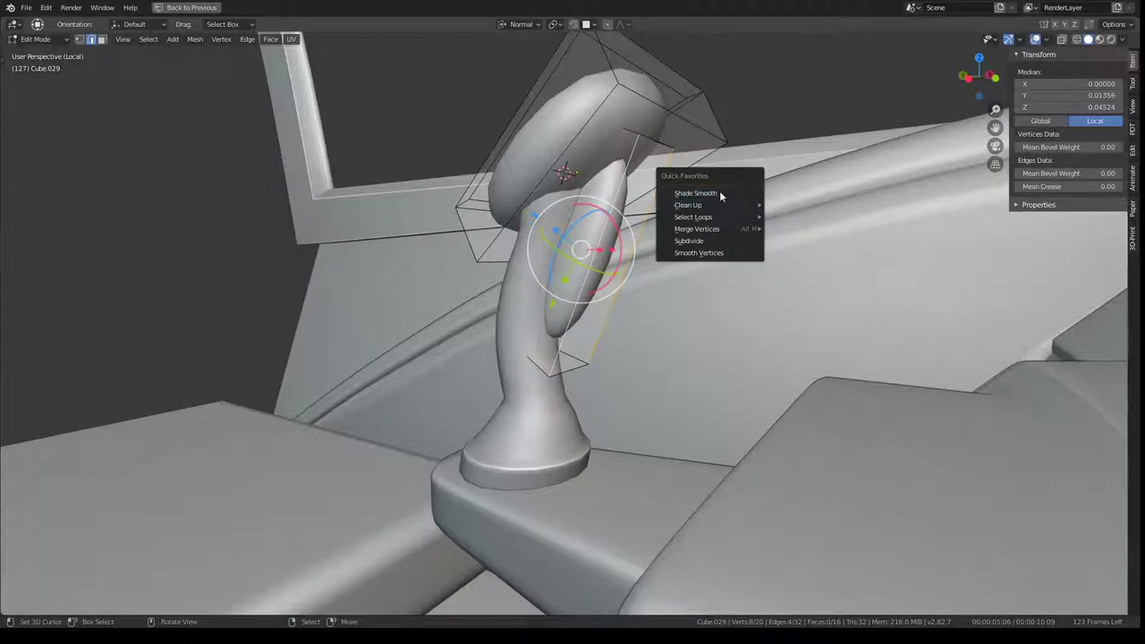
left_click(696, 239)
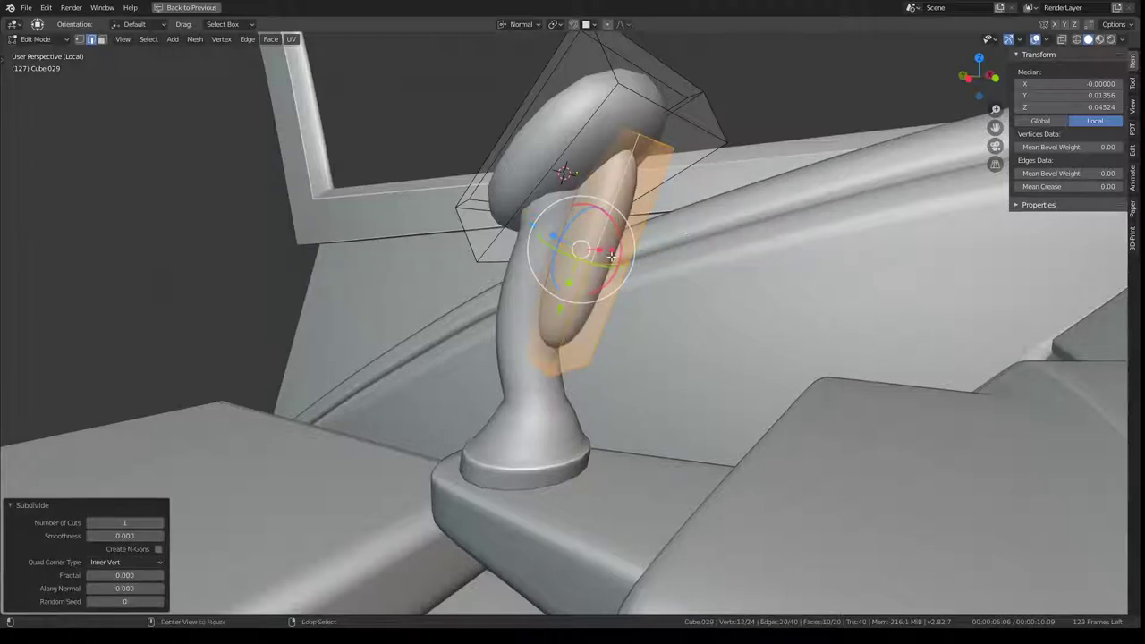
key("g")
key("g")
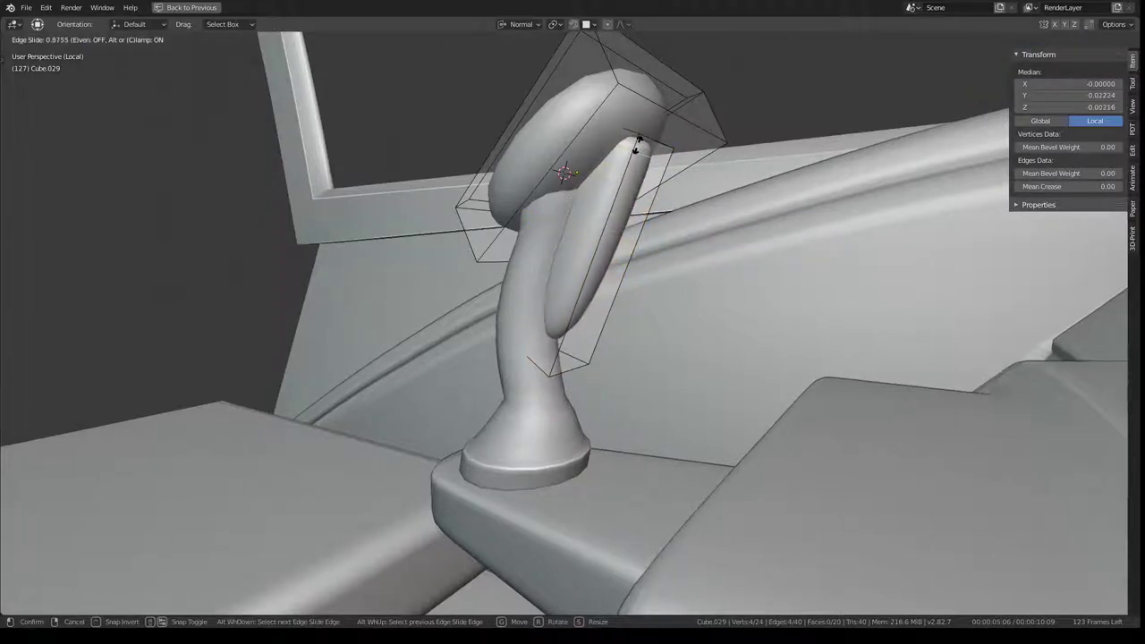
left_click(639, 140)
Subdivide a second ring of paddle faces and slide the new loops along the paddle
left_click(617, 235, "alt")
key("q")
left_click(626, 193)
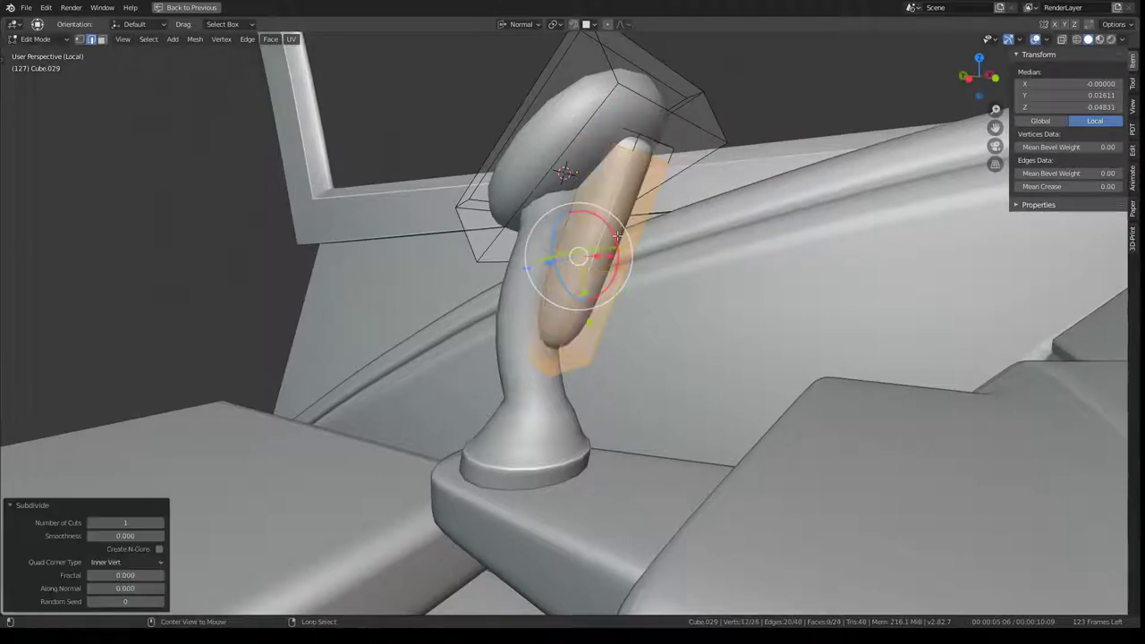
mouse_move(617, 235)
middle_mouse_down()
mouse_move(663, 265)
mouse_move(571, 358)
middle_mouse_up()
key("g")
key("g")
left_click(643, 275)
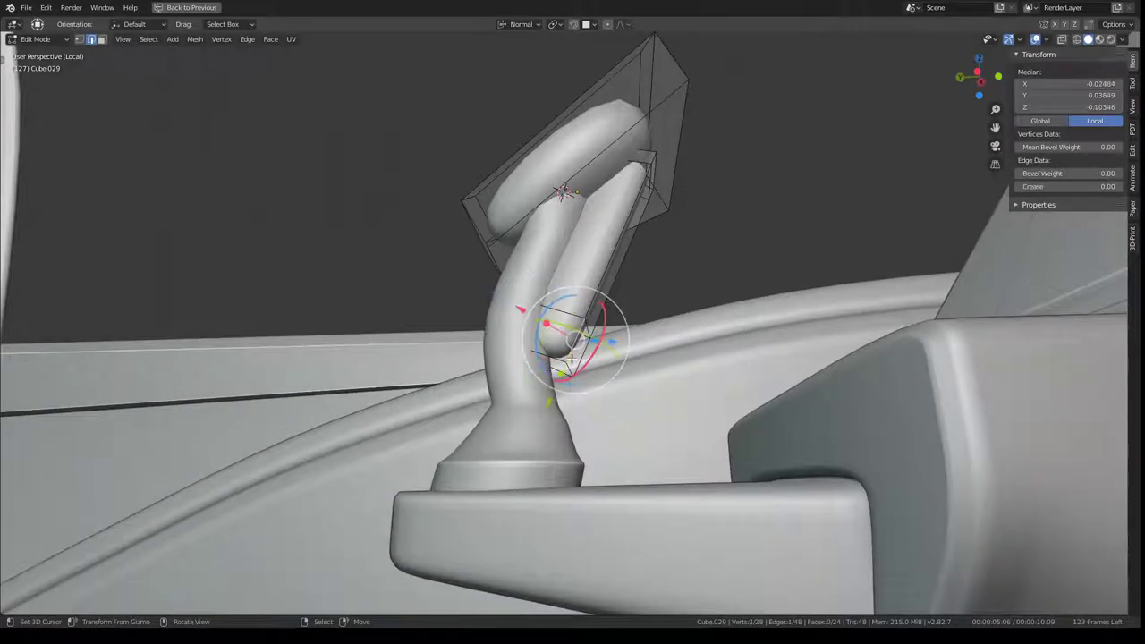
key("g")
key("g")
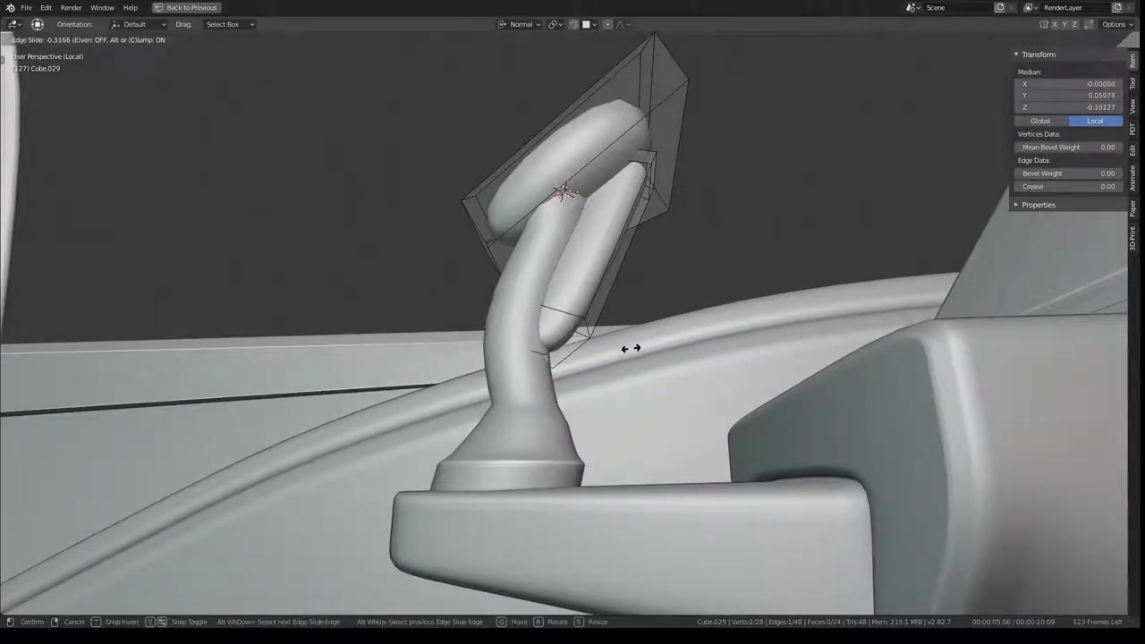
left_click(631, 348)
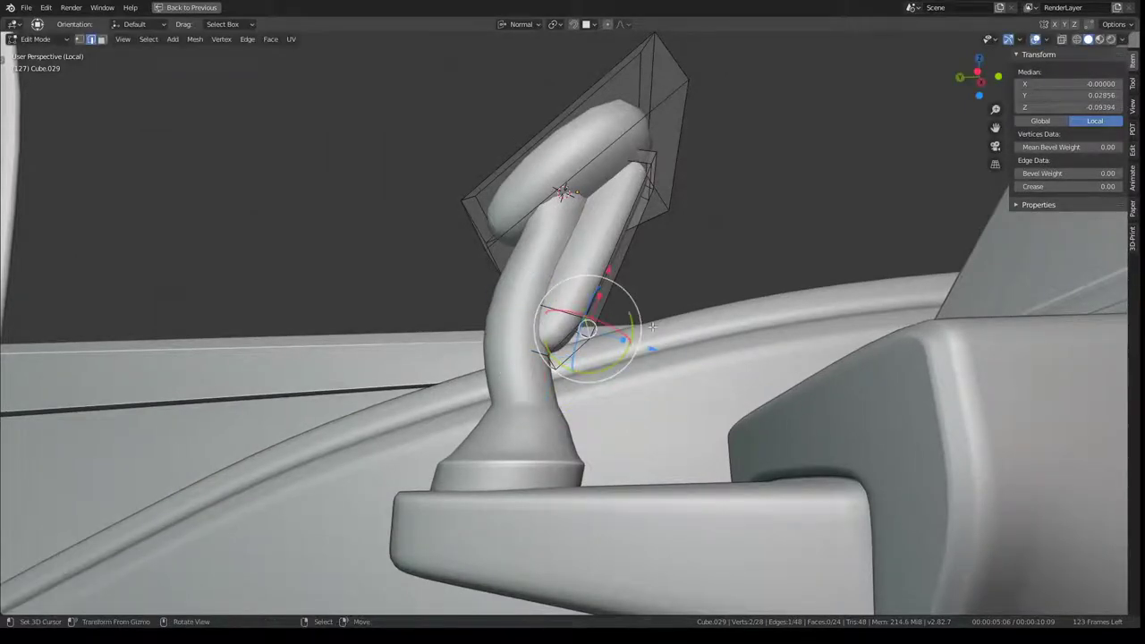
Subdivide an edge ring on the paddle and push an edge inward to bend it
left_click(623, 266, "ctrl+alt")
right_click(702, 220)
left_click(703, 217)
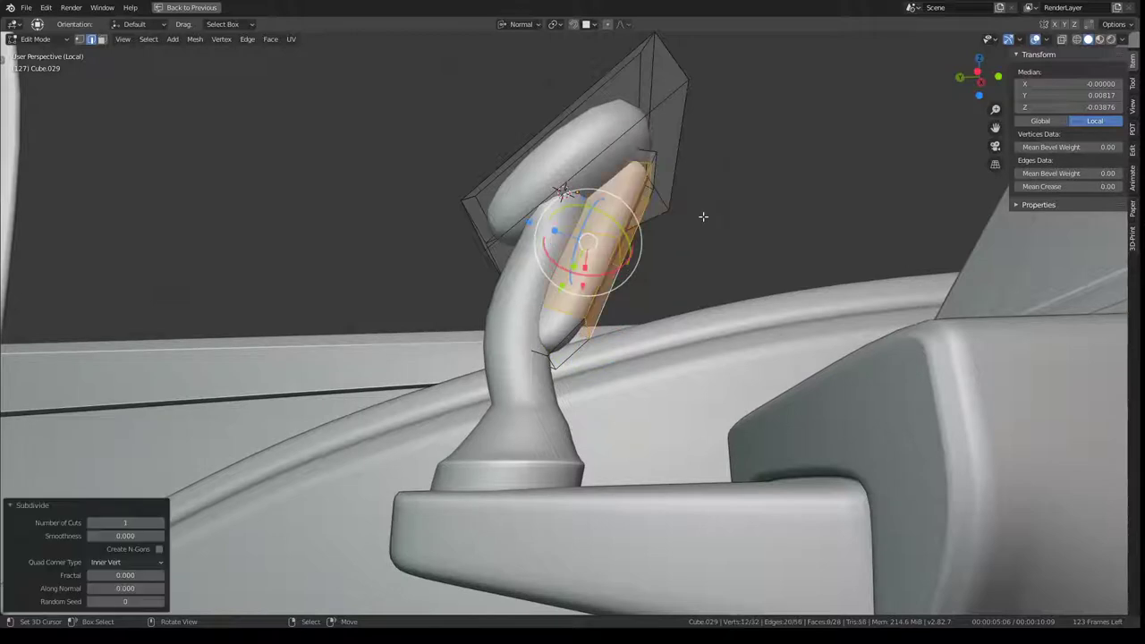
left_click(624, 253)
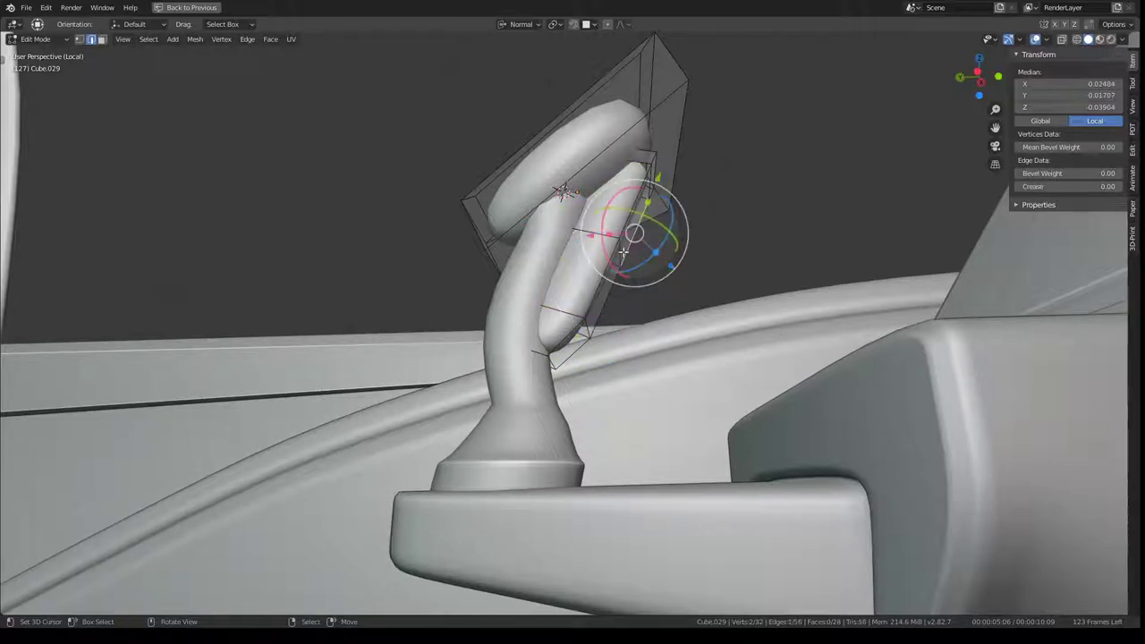
left_click(619, 251)
left_click_drag(689, 249, 614, 216)
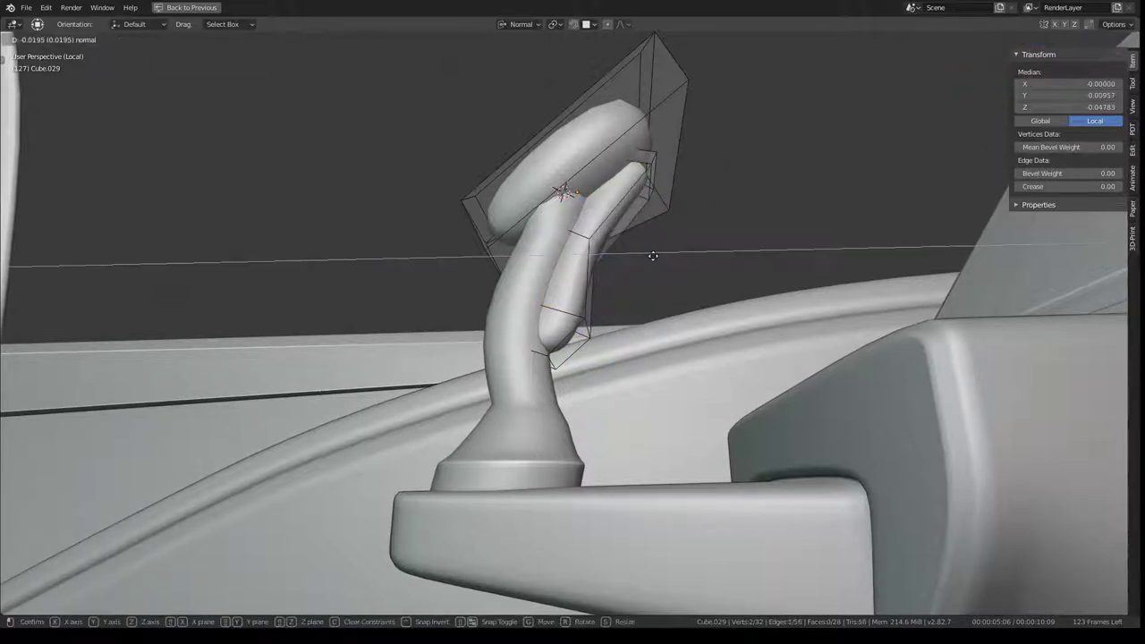
key("g")
key("g")
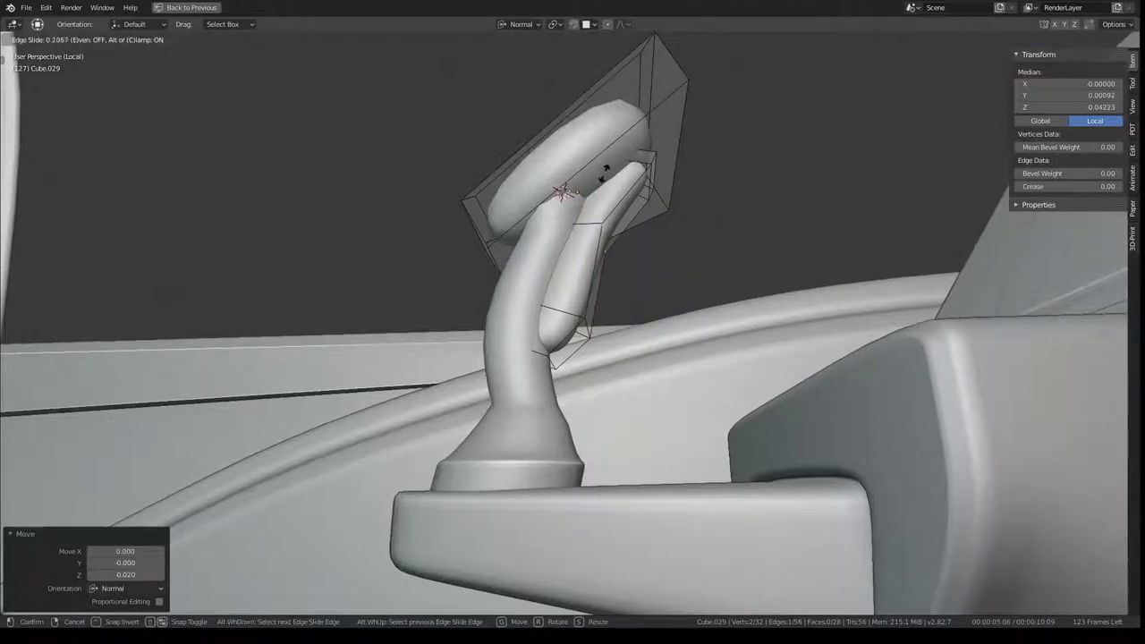
left_click(605, 170)
Edge-slide another paddle loop to refine the lever's curve
key("Tab")
mouse_move(605, 170)
middle_mouse_down()
mouse_move(509, 170)
mouse_move(756, 220)
mouse_move(496, 198)
mouse_move(477, 168)
mouse_move(473, 184)
middle_mouse_up()
key("Tab")
left_click(626, 161)
mouse_move(627, 161)
middle_mouse_down()
mouse_move(637, 154)
mouse_move(561, 356)
middle_mouse_up()
key("g")
key("g")
left_click(617, 179)
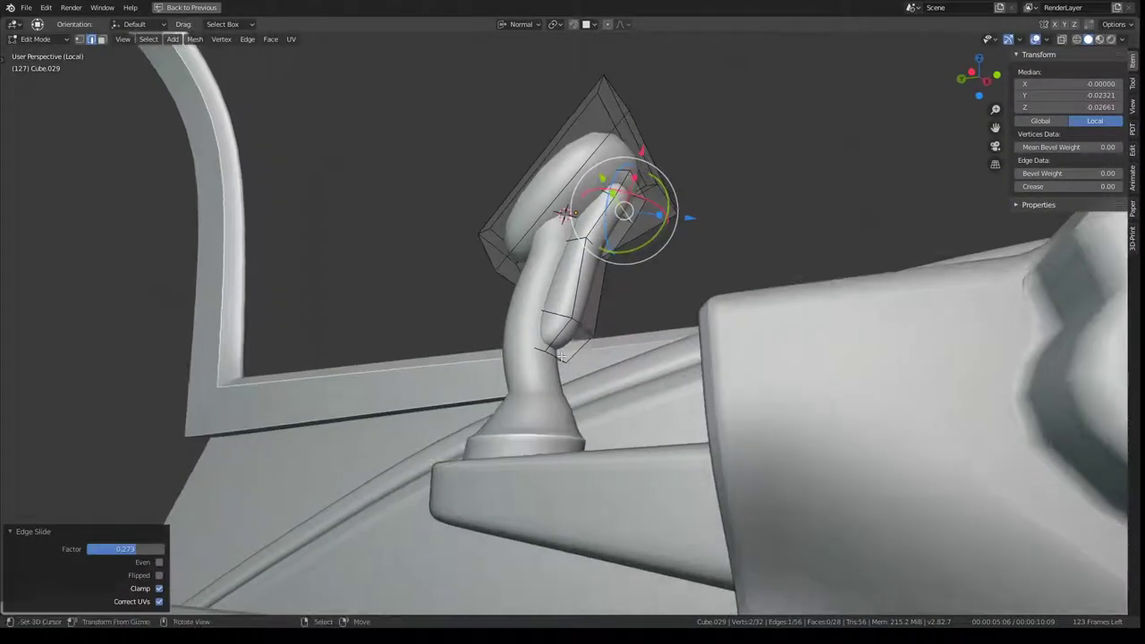
Scale the paddle's lower edge loop to round off its curved end
left_click(581, 326, "alt")
key("s")
left_click(639, 332)
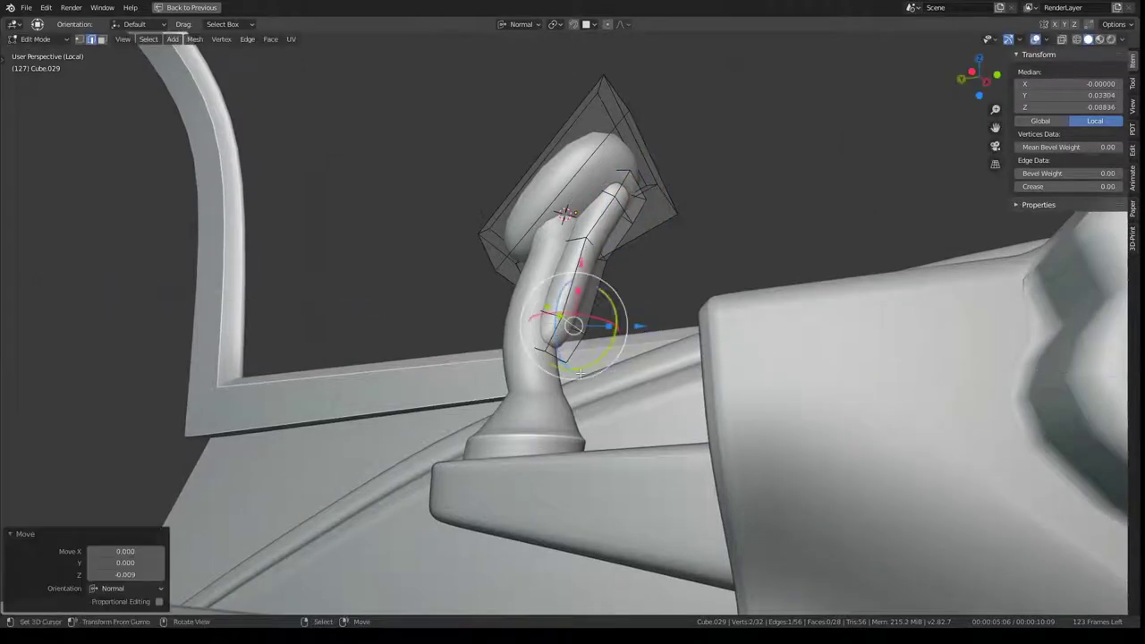
middle_click_drag(639, 332, 561, 387)
key("Tab")
key("Tab")
middle_click_drag(624, 363, 606, 160)
Edge-slide a loop along the joystick stick's base
key("Tab")
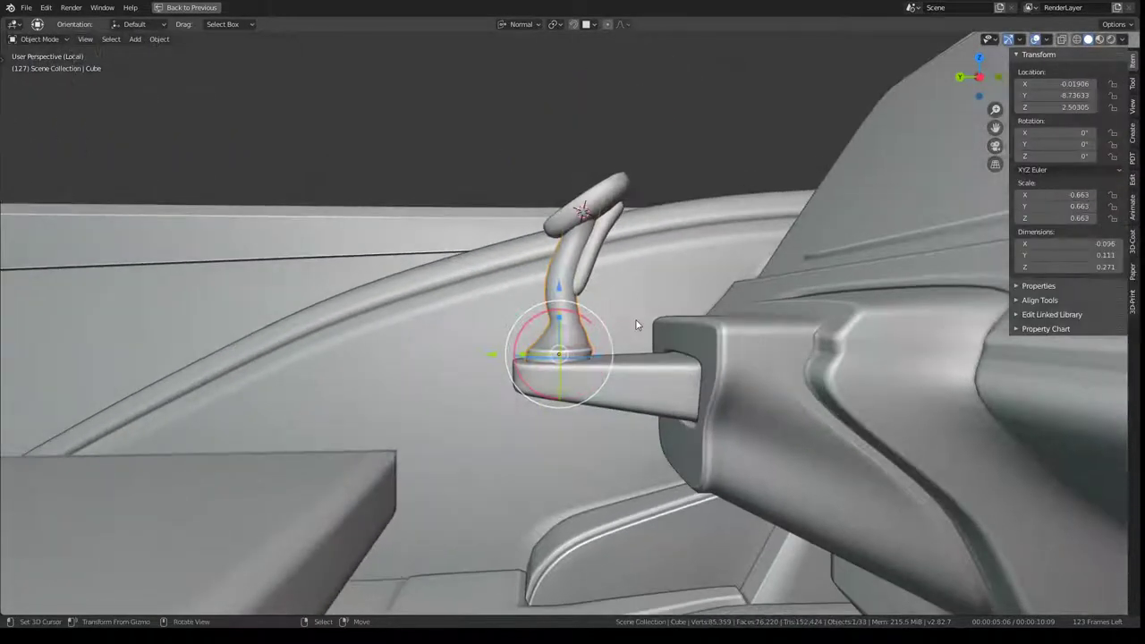
key("Tab")
key("g")
key("g")
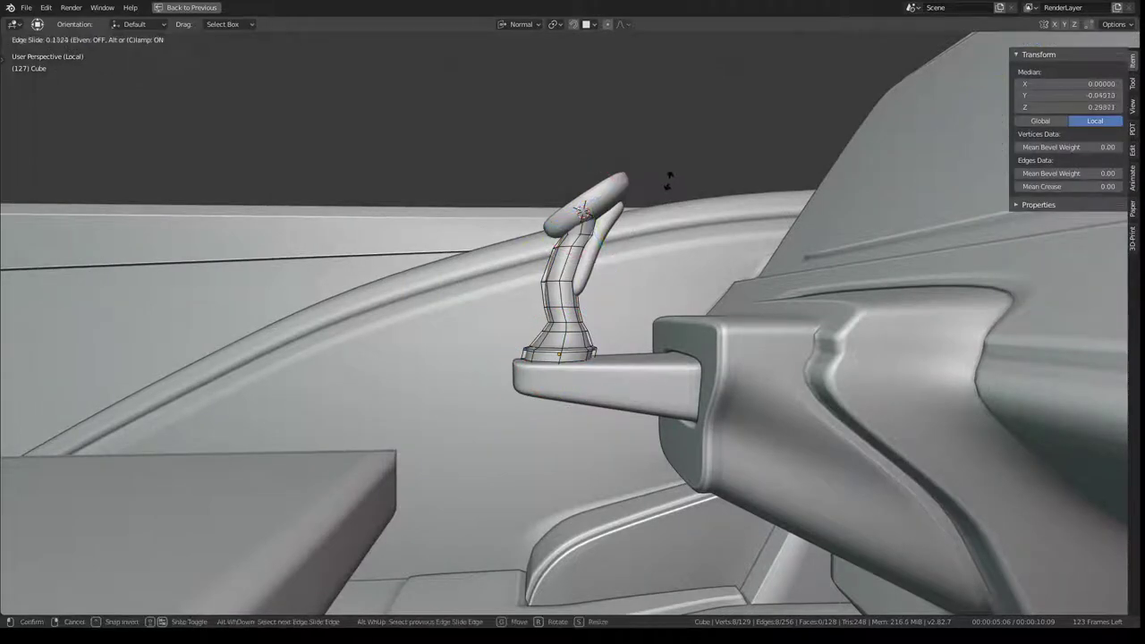
left_click(662, 183)
key("Tab")
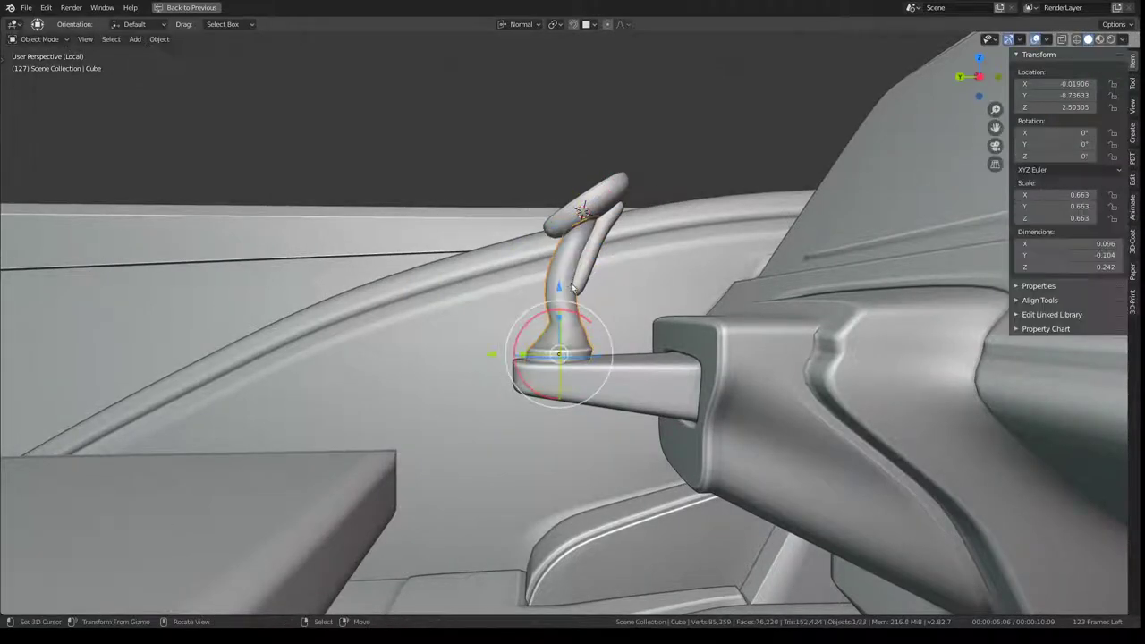
middle_click_drag(554, 340, 575, 405)
key("Tab")
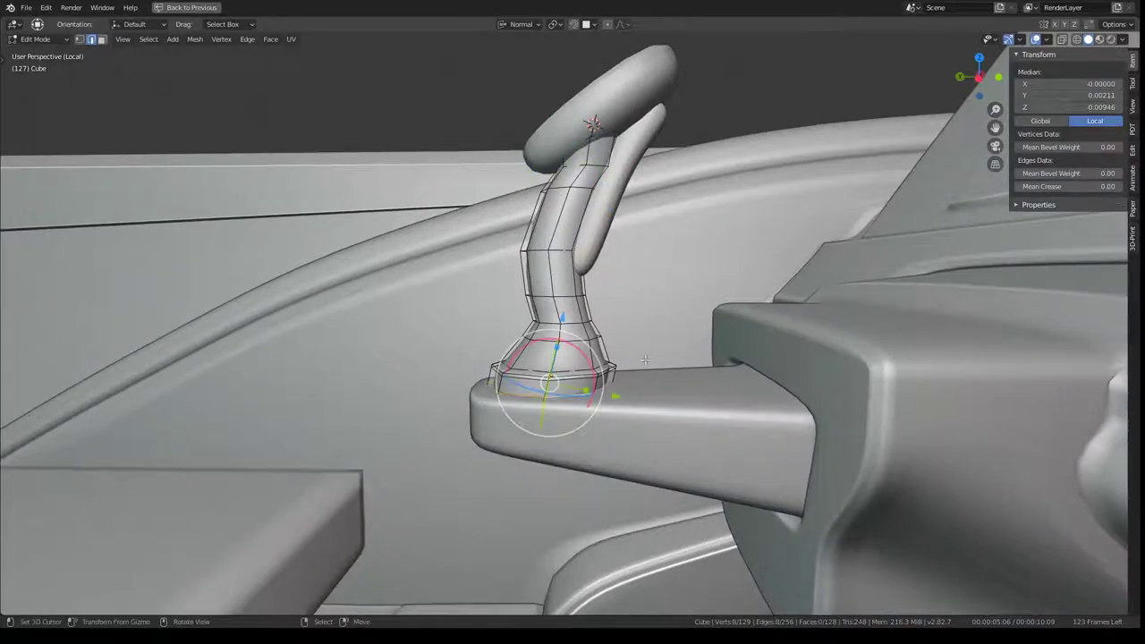
Widen the selected base edge loop, finishing at 1.136 scale
key("s")
left_click(707, 357)
mouse_move(707, 356)
middle_mouse_down()
mouse_move(517, 405)
mouse_move(651, 374)
mouse_move(617, 324)
middle_mouse_up()
key("s")
left_click(639, 375)
scroll(617, 324, "up", 3)
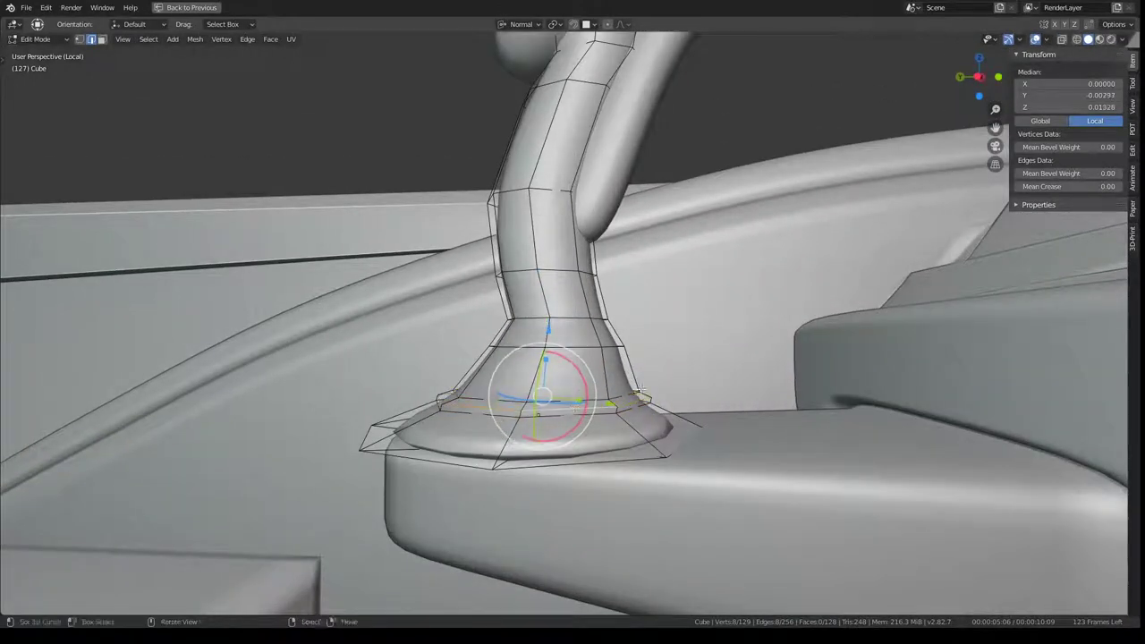
key("s")
left_click(743, 367)
key("s")
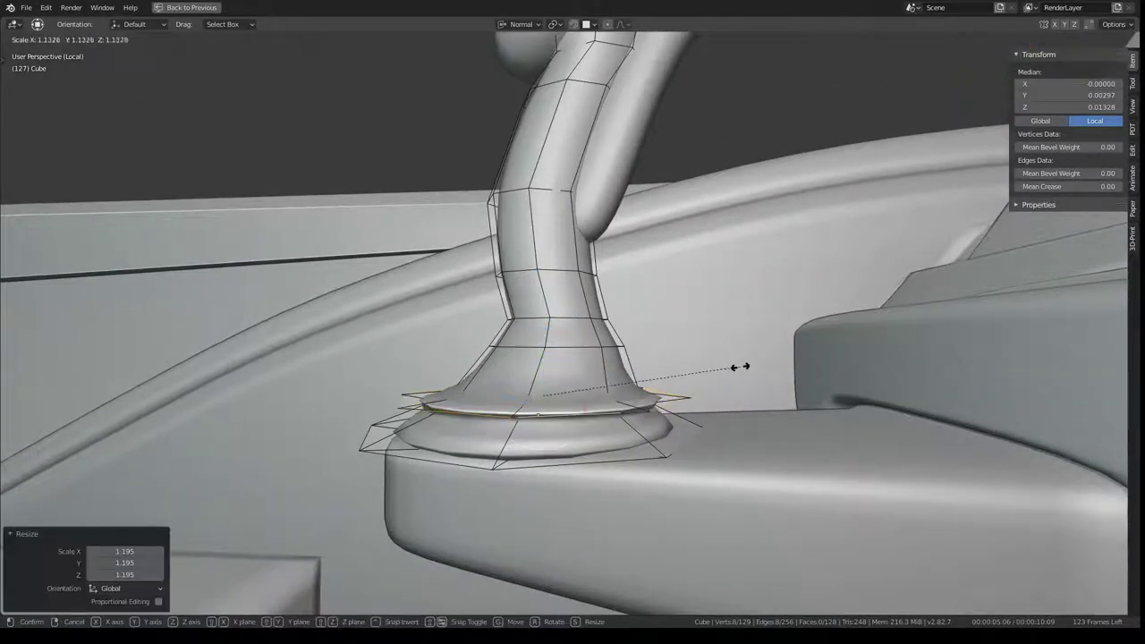
left_click(736, 366)
Subdivide a higher base loop and scale loops outward into bellows ridges
left_click(579, 392, "alt")
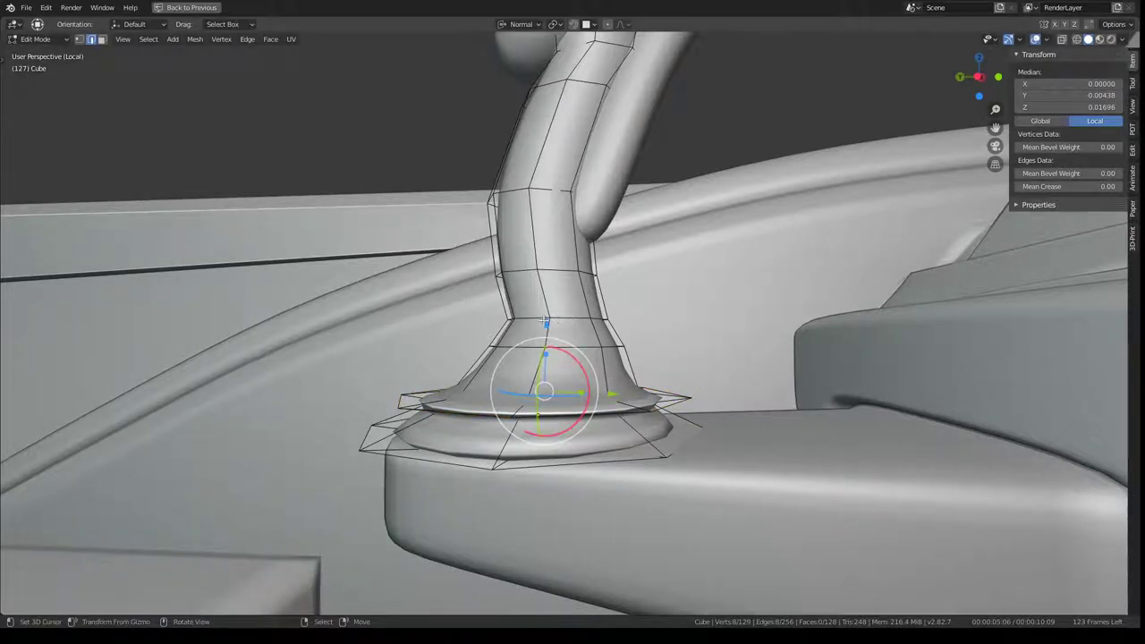
left_click(591, 358, "alt")
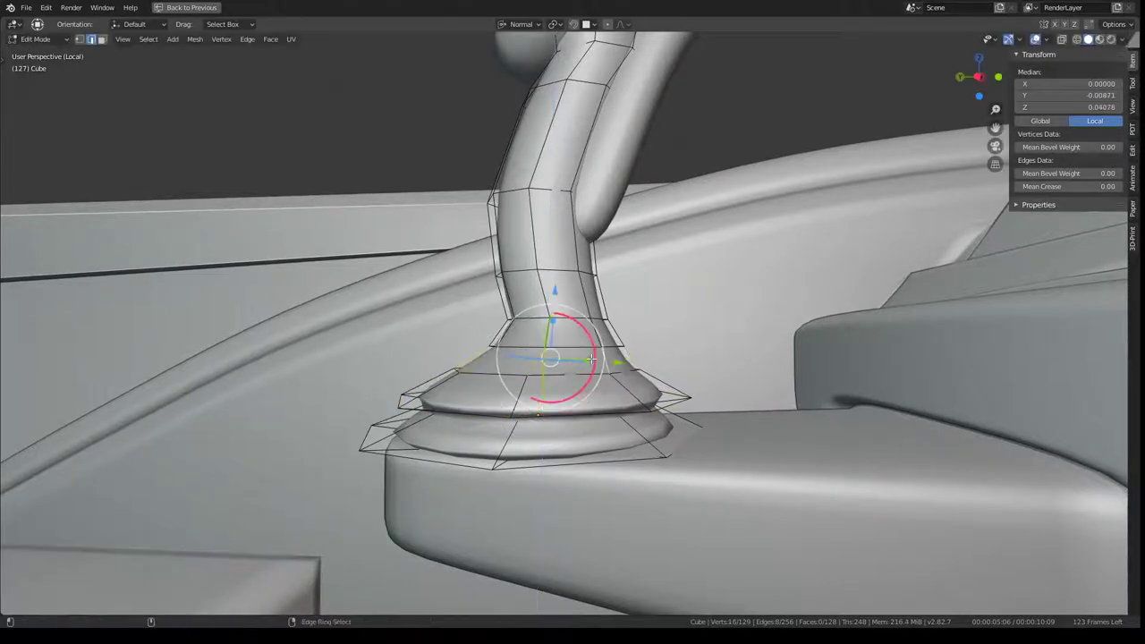
right_click(657, 311)
left_click(657, 311)
key("s")
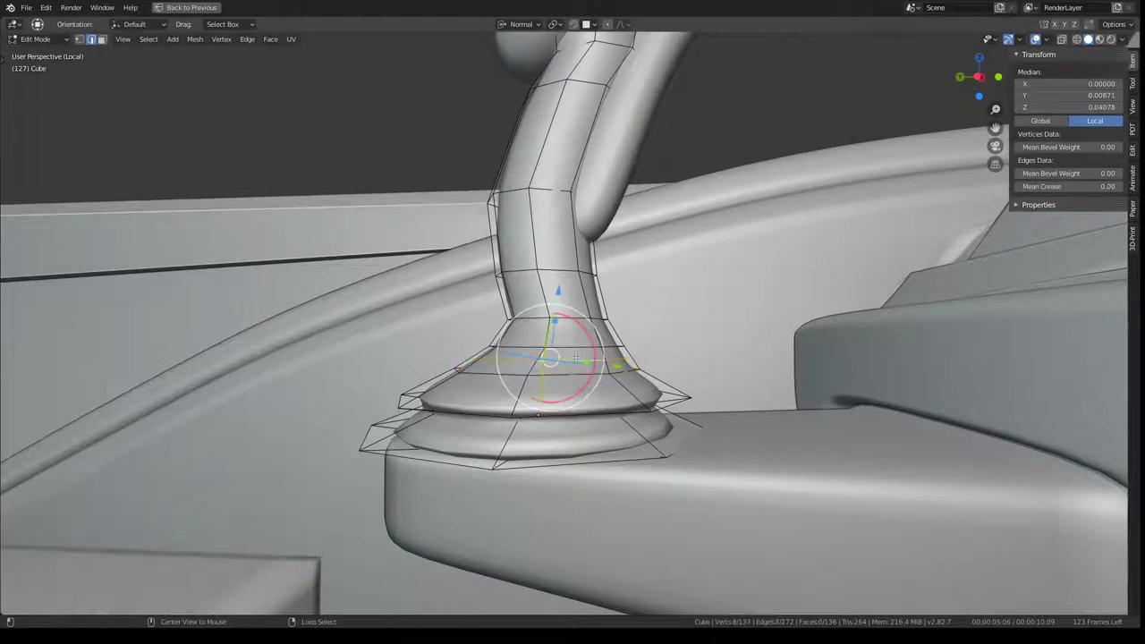
left_click(723, 335)
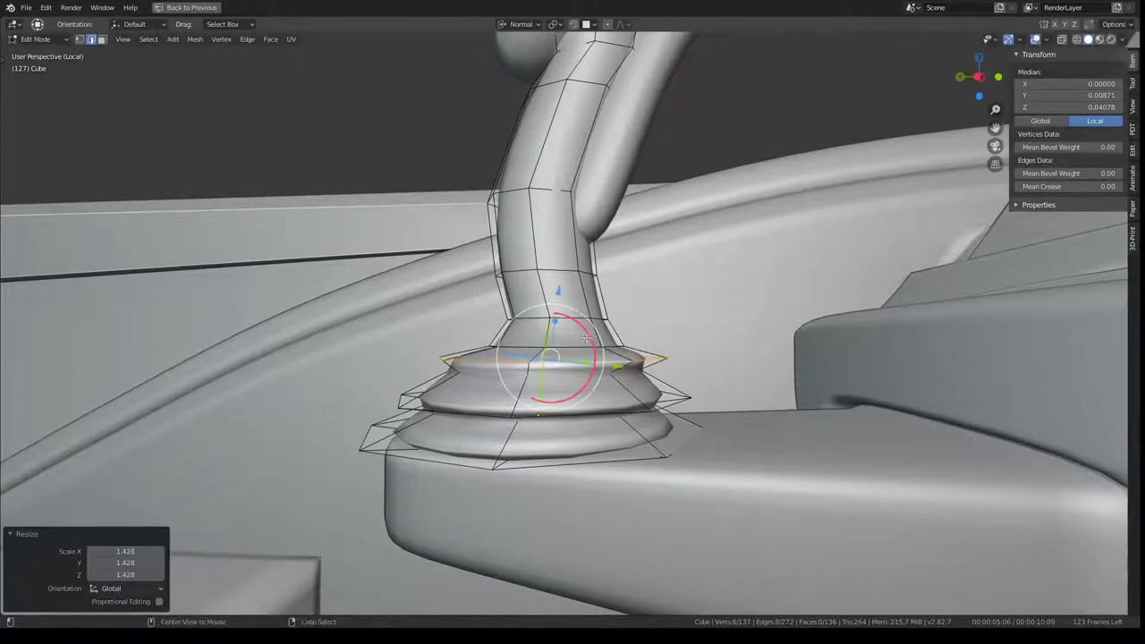
left_click(556, 331, "alt")
key("s")
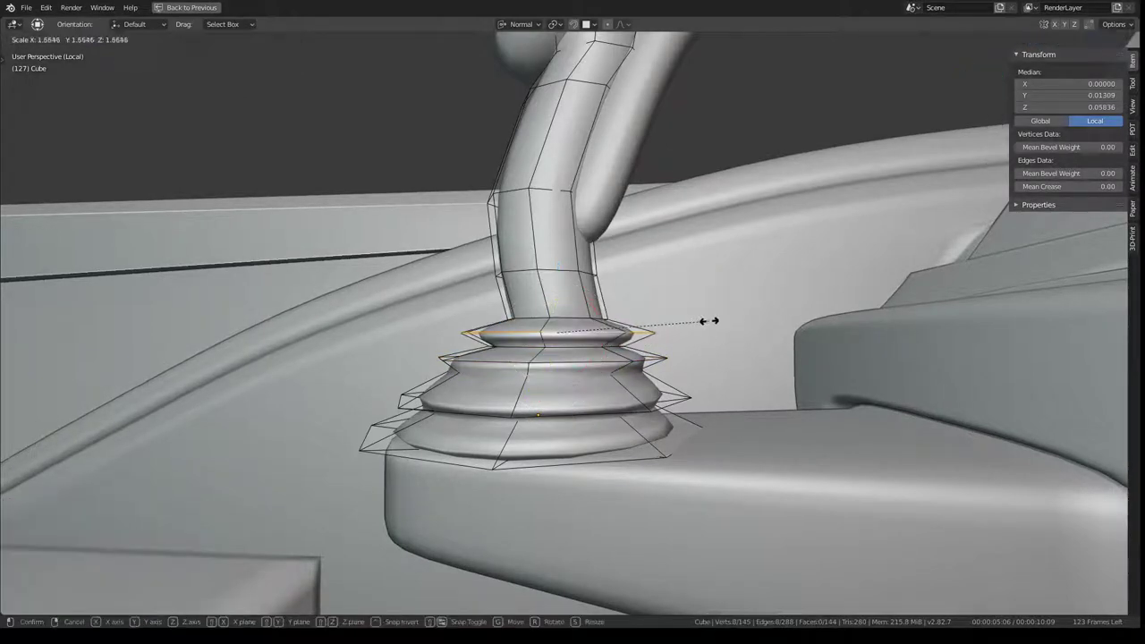
left_click(703, 319)
Shrink the selected loops to 0.933 scale to form the narrower rings
key("Tab")
mouse_move(529, 268)
middle_mouse_down()
mouse_move(800, 298)
mouse_move(669, 268)
mouse_move(669, 400)
mouse_move(759, 388)
mouse_move(626, 376)
middle_mouse_up()
key("Tab")
key("s")
left_click(757, 350)
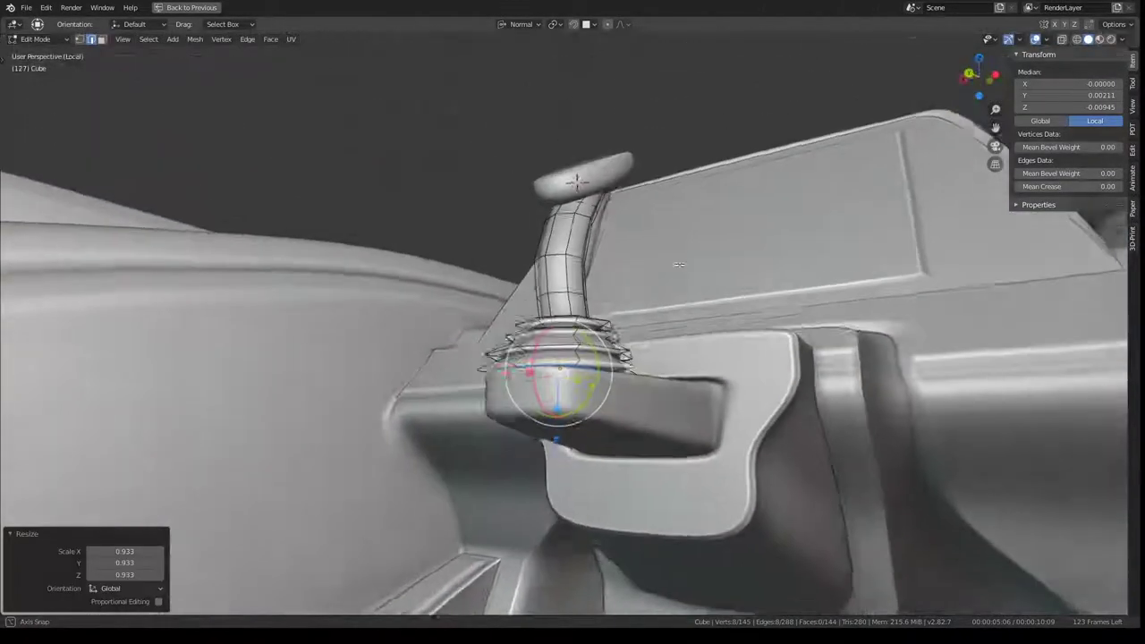
Raise the console edge under the stick slightly using Global orientation
key("Tab")
left_click(582, 403)
key("Tab")
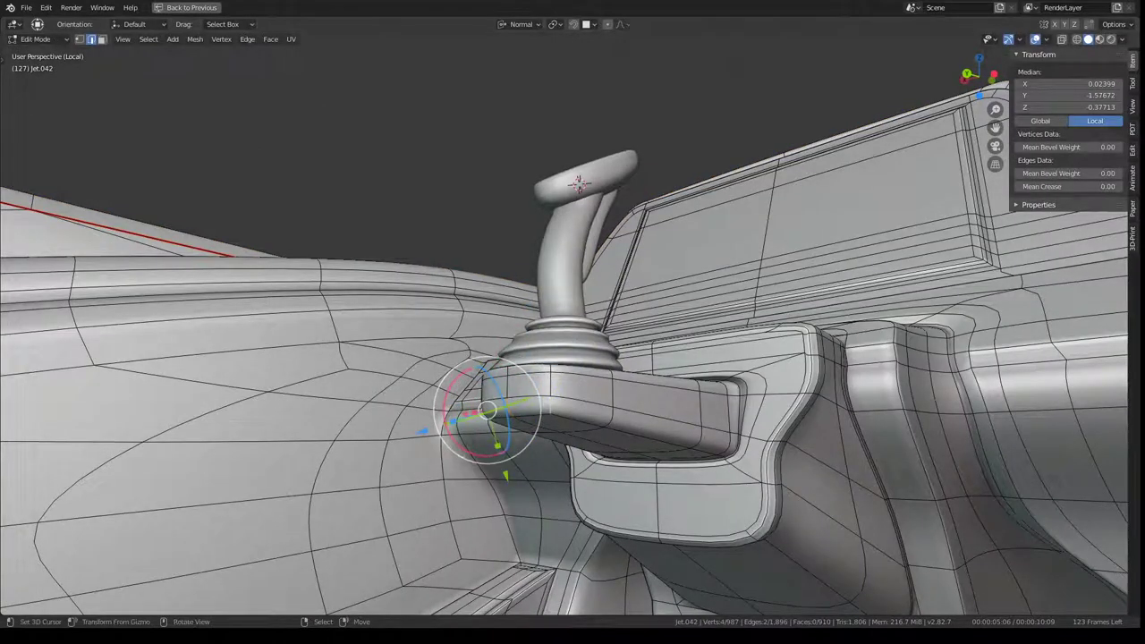
left_click(528, 23)
left_click(510, 60)
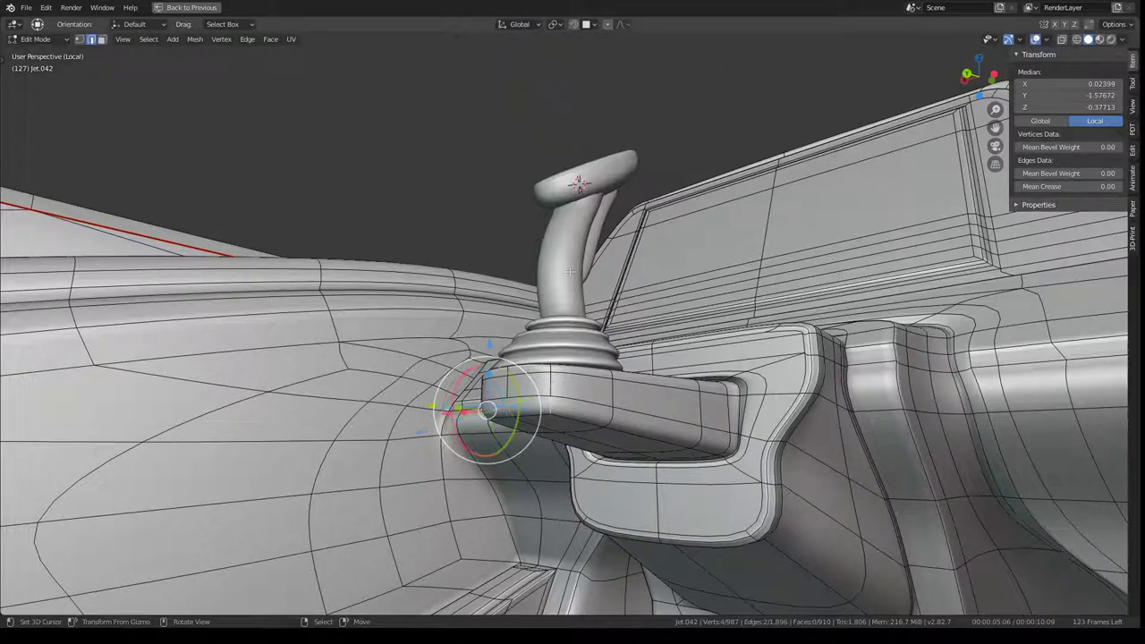
left_click_drag(507, 339, 494, 317)
key("Tab")
Select an edge loop near the bottom of the joystick stick
left_click(537, 411)
key("Tab")
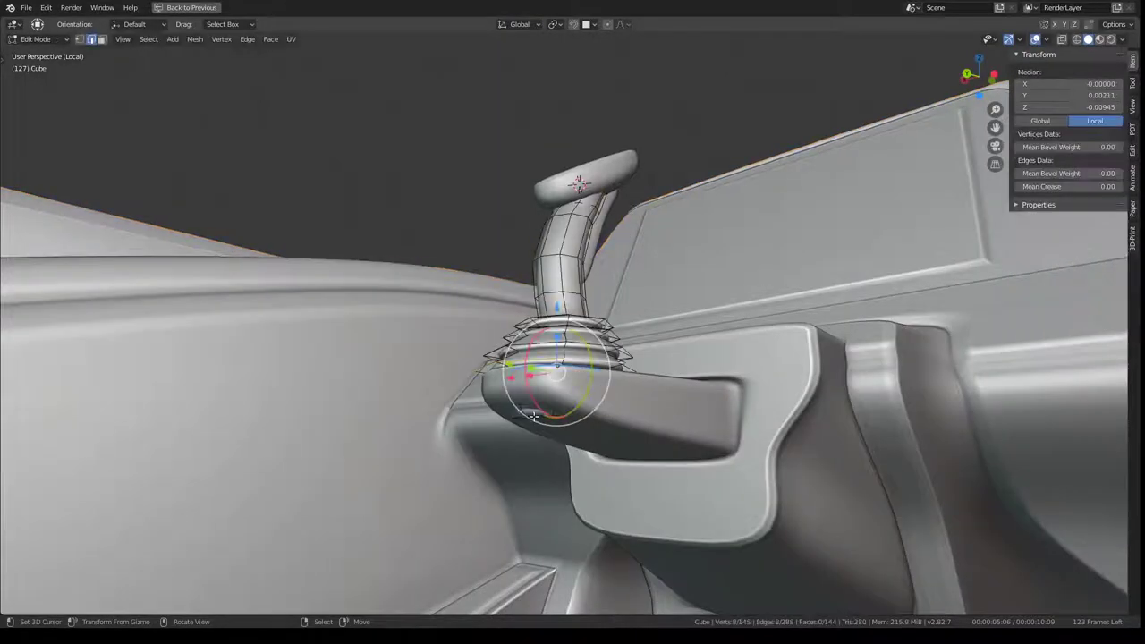
mouse_move(534, 408)
middle_mouse_down()
mouse_move(536, 367)
mouse_move(566, 373)
mouse_move(577, 337)
middle_mouse_up()
left_click(536, 367, "alt")
key("Tab")
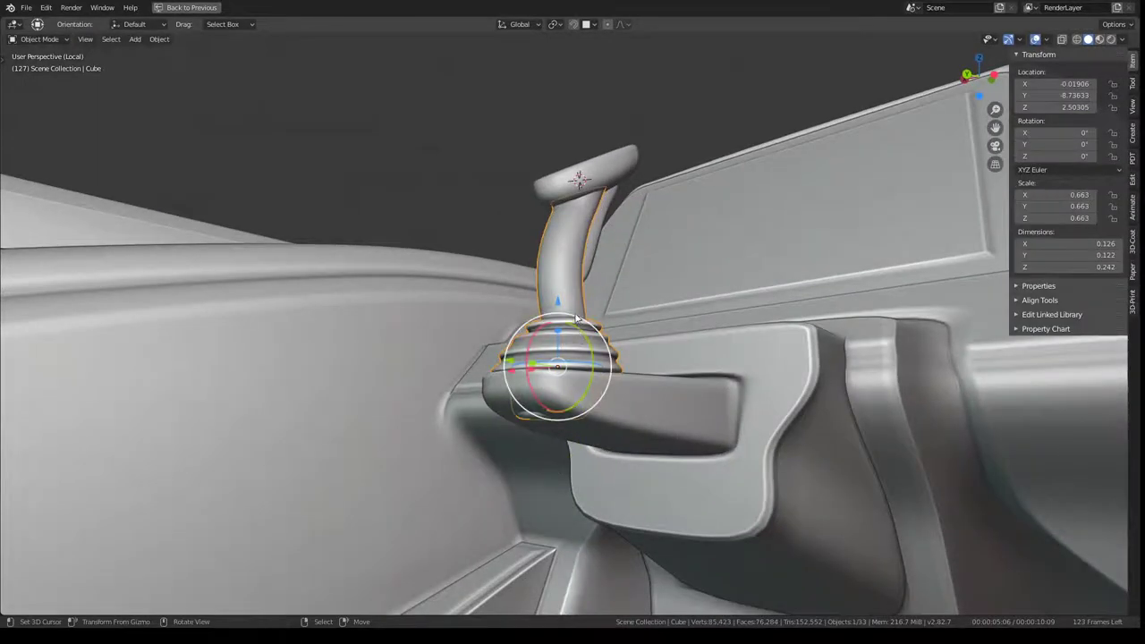
key("KP_Divide")
key("KP_Divide")
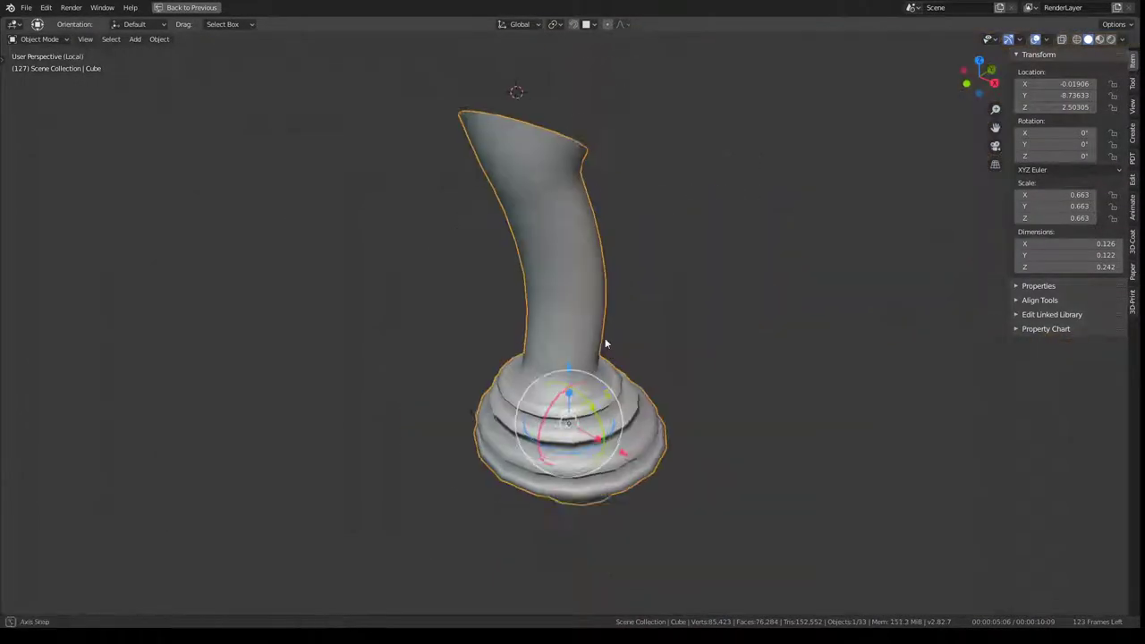
Grow the selection to the bottom ring of faces and delete them
middle_click_drag(606, 342, 606, 220)
key("Tab")
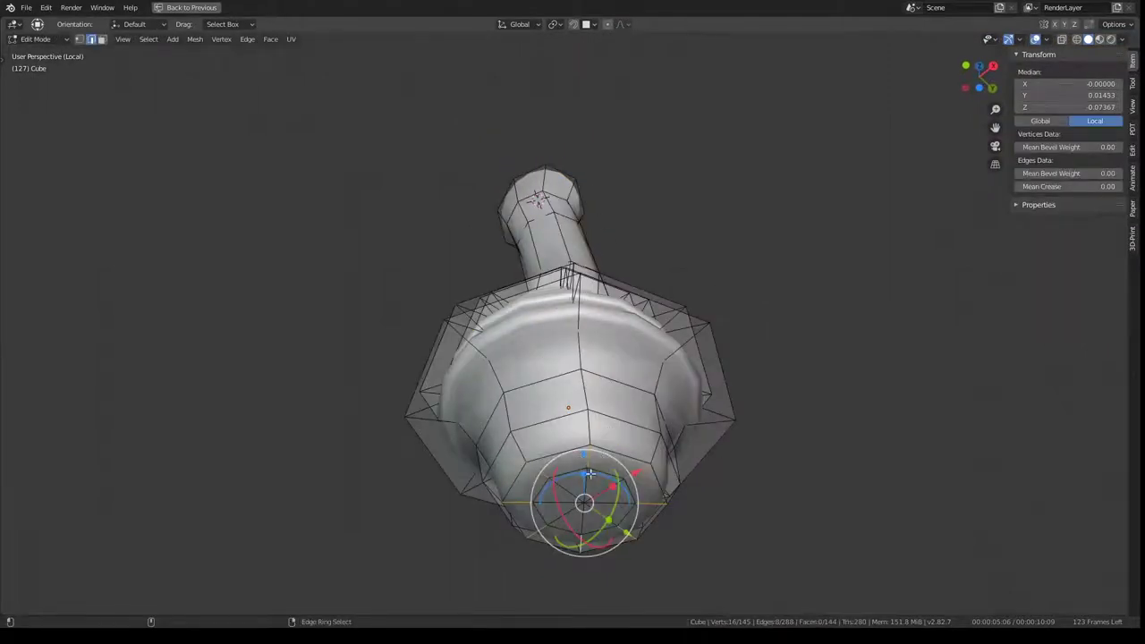
key("ctrl+KP_Add")
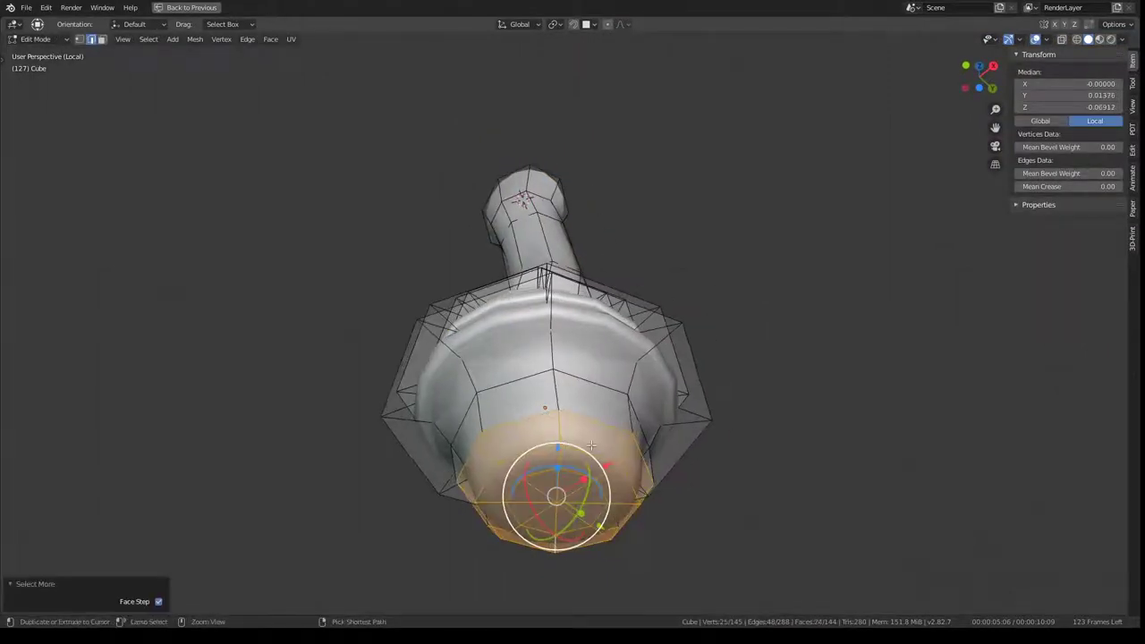
key("x")
left_click(682, 341)
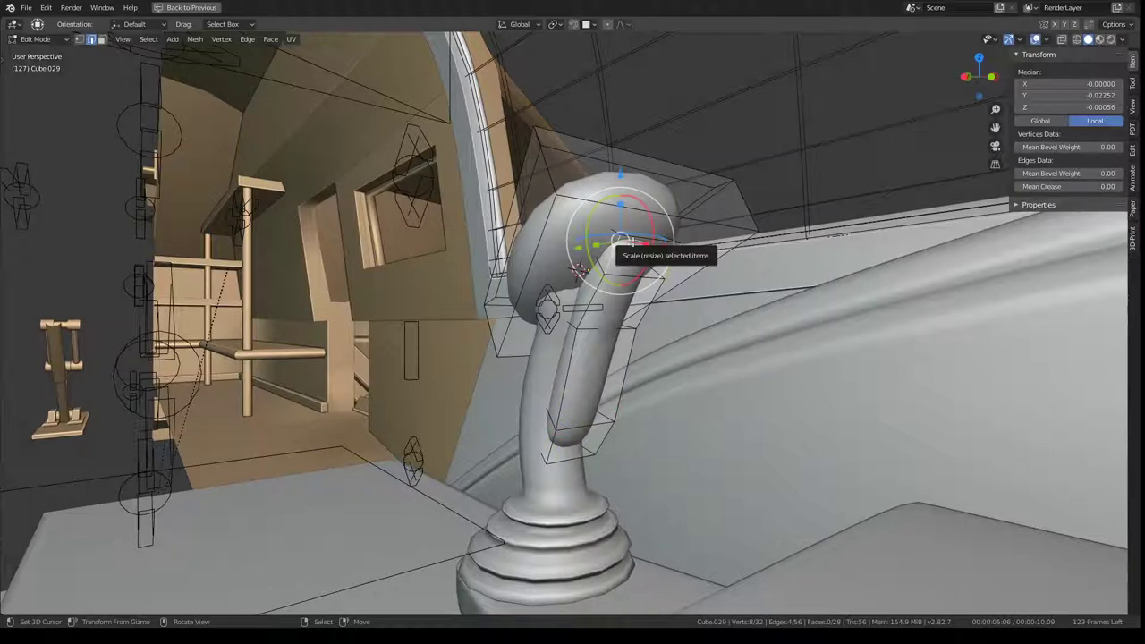
Subdivide an edge ring on the grip head and slide the new loop
left_click(553, 216, "ctrl+alt+shift")
key("q")
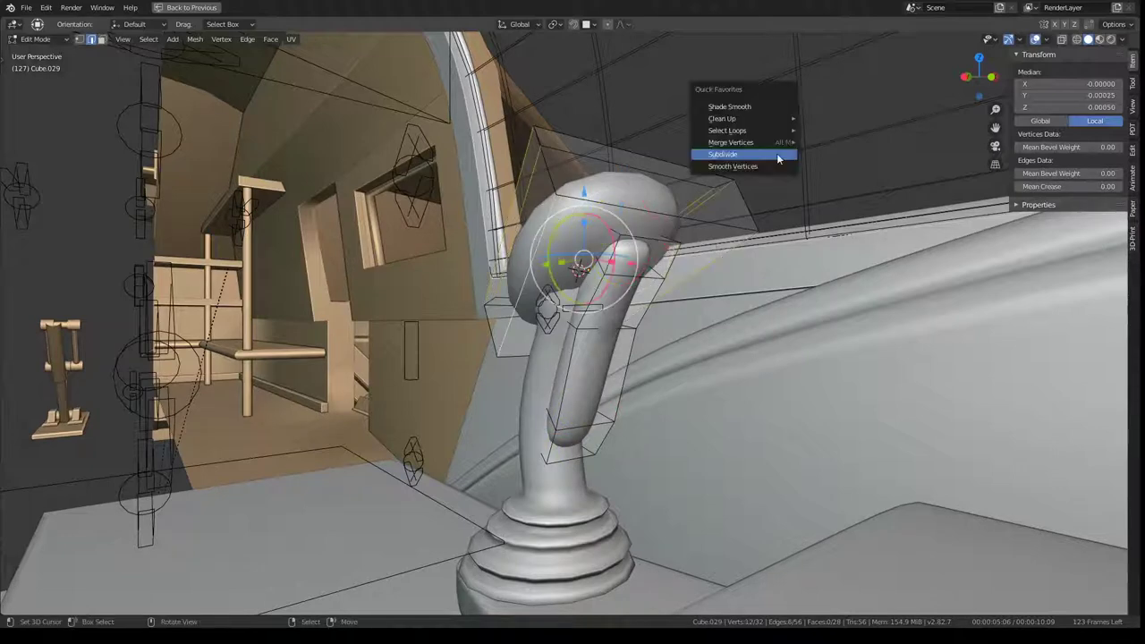
left_click(776, 155)
key("g")
key("g")
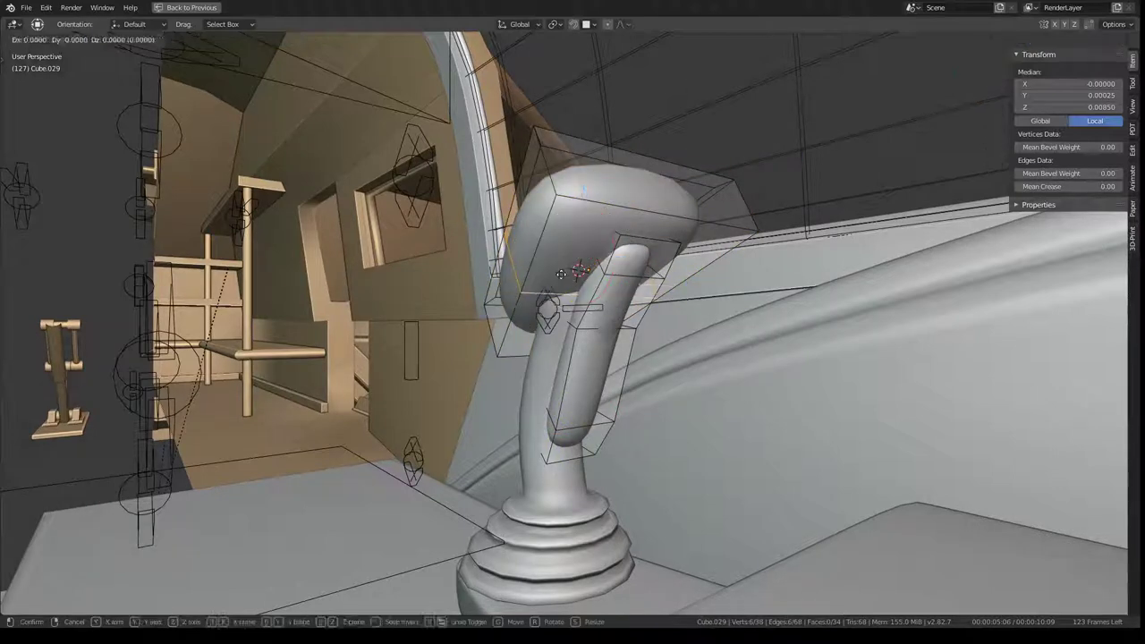
left_click(687, 228)
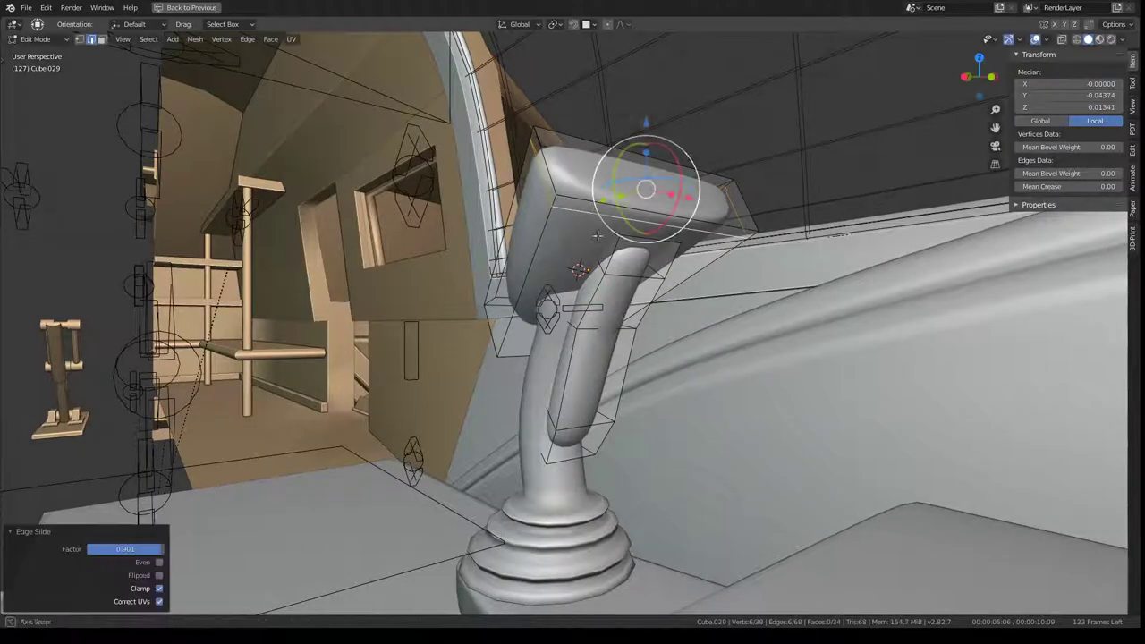
mouse_move(686, 228)
middle_mouse_down()
mouse_move(701, 291)
mouse_move(457, 196)
mouse_move(720, 276)
middle_mouse_up()
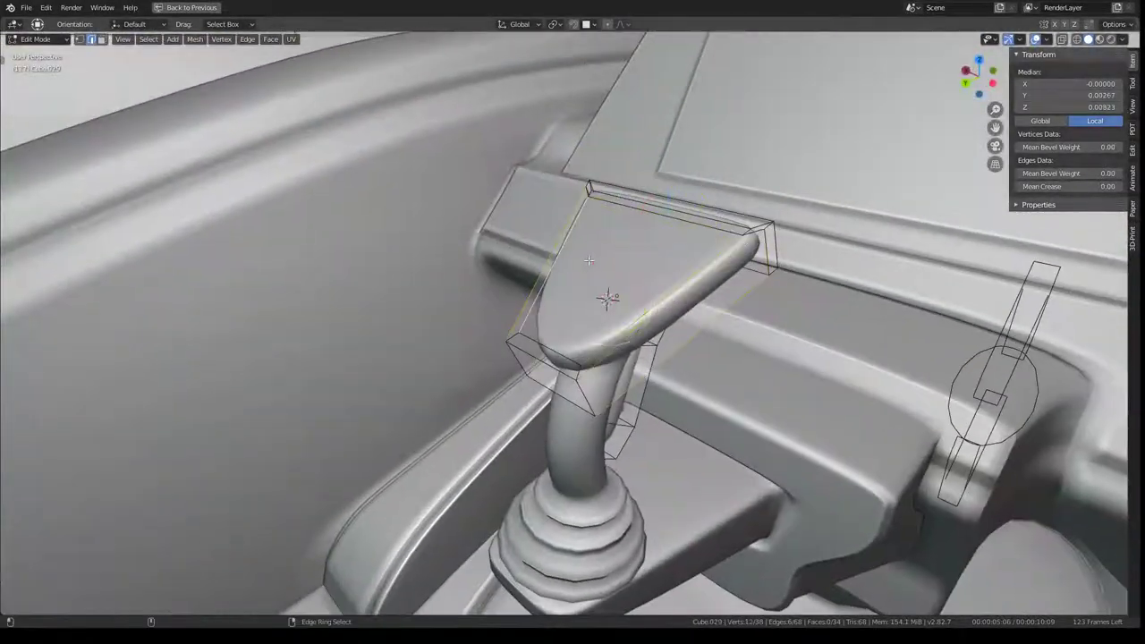
Subdivide the joystick head edges again and edge-slide the new loop
key("q")
left_click(720, 271)
left_click(609, 304, "alt")
key("g")
key("g")
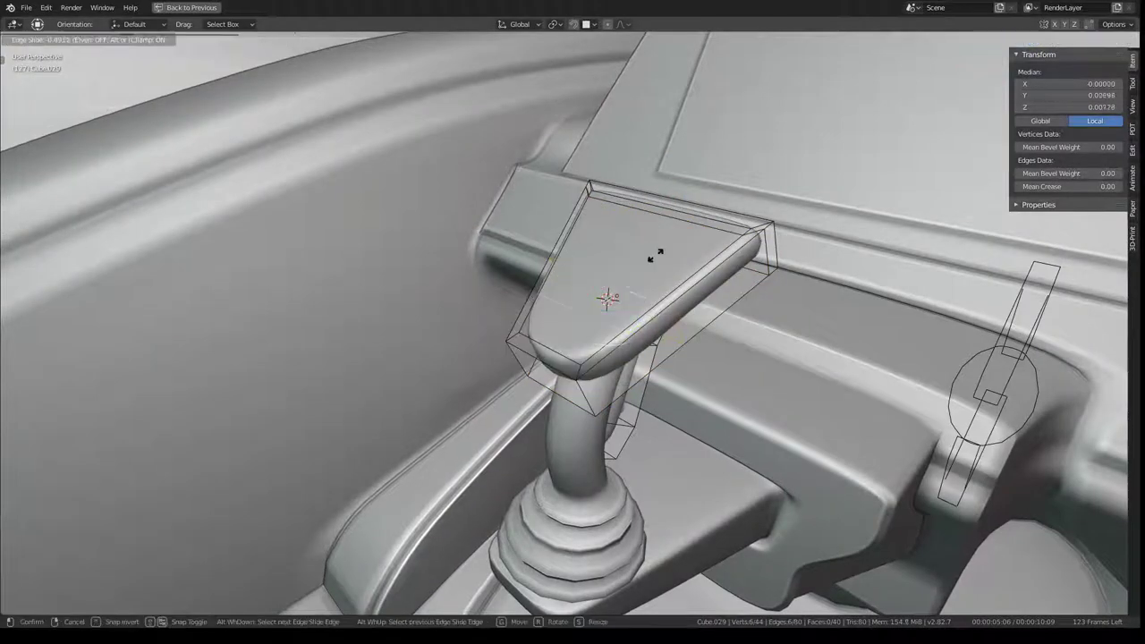
left_click(608, 305)
middle_click_drag(609, 306, 711, 249)
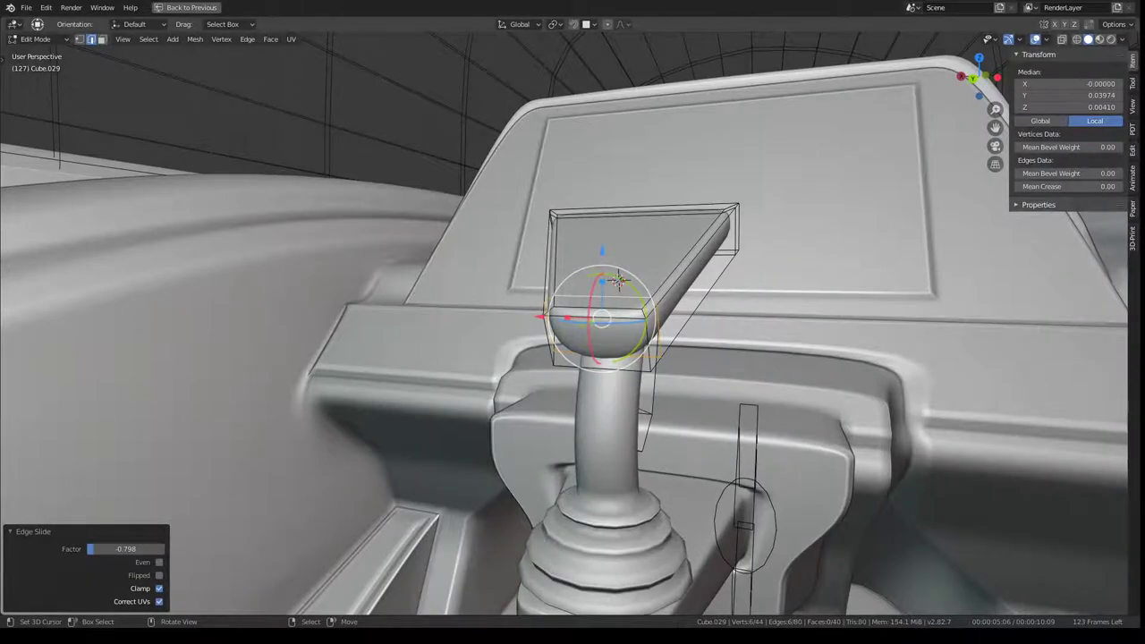
mouse_move(681, 286)
middle_mouse_down()
mouse_move(622, 182)
mouse_move(638, 241)
middle_mouse_up()
Subdivide a handle edge ring and bevel the selected head edges
left_click(623, 182, "ctrl+alt")
key("q")
left_click(623, 182)
left_click(637, 241, "alt")
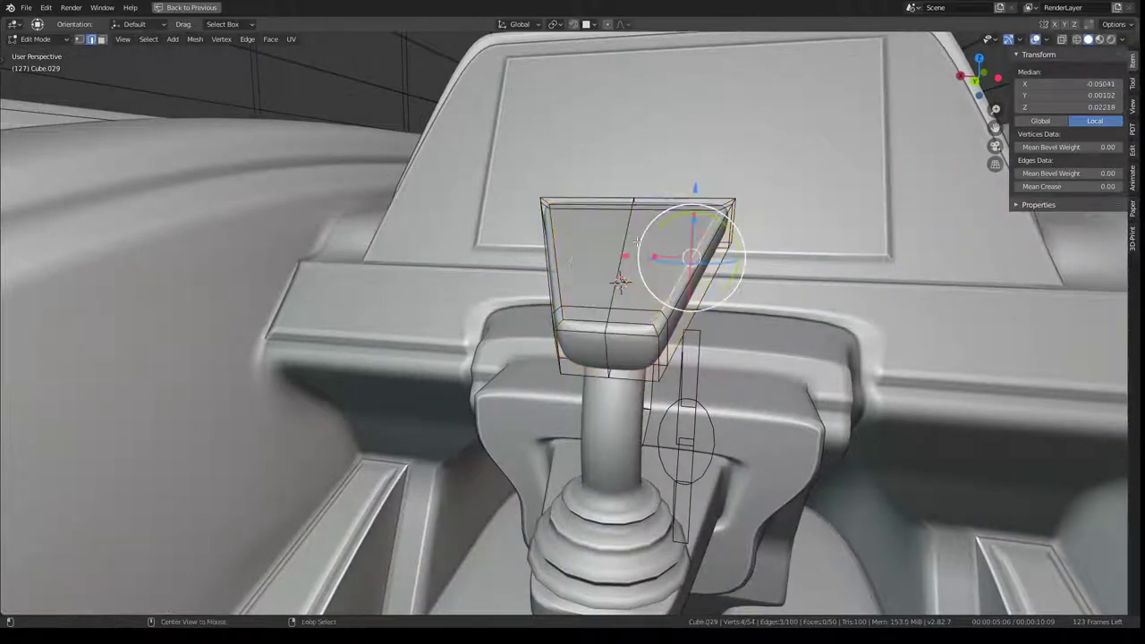
key("ctrl+e")
left_click(750, 219)
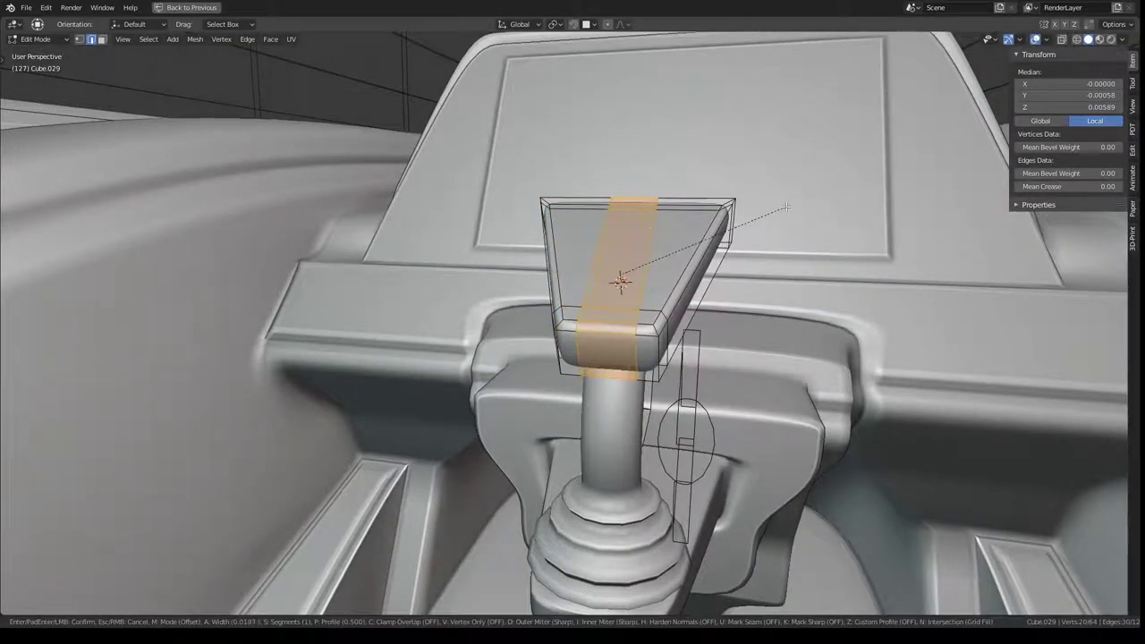
left_click(785, 207)
key("Tab")
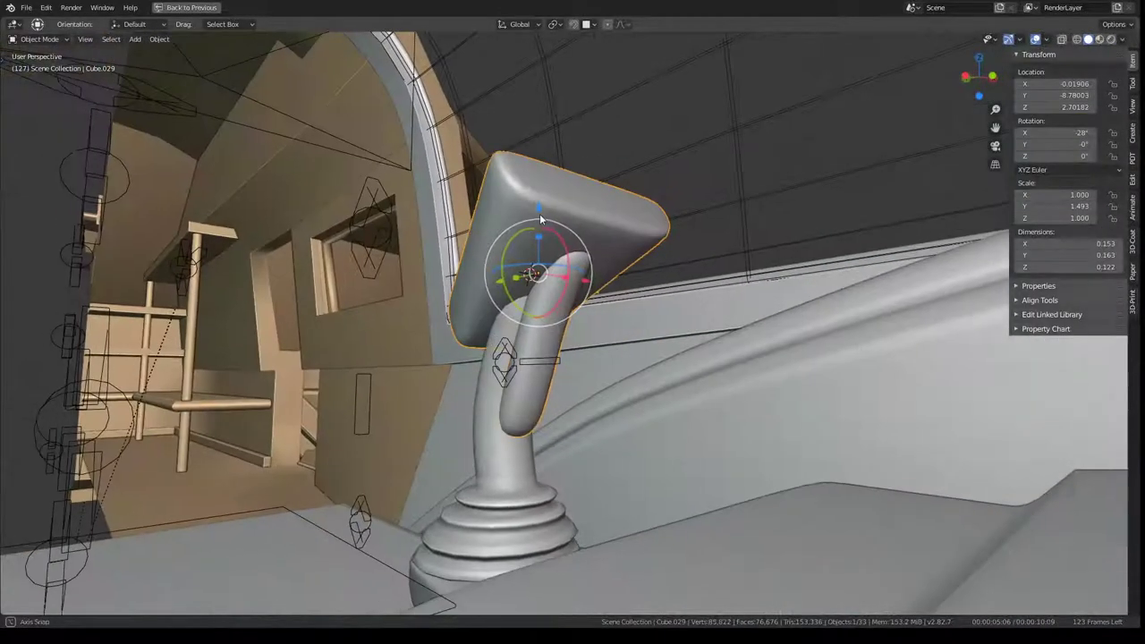
key("Tab")
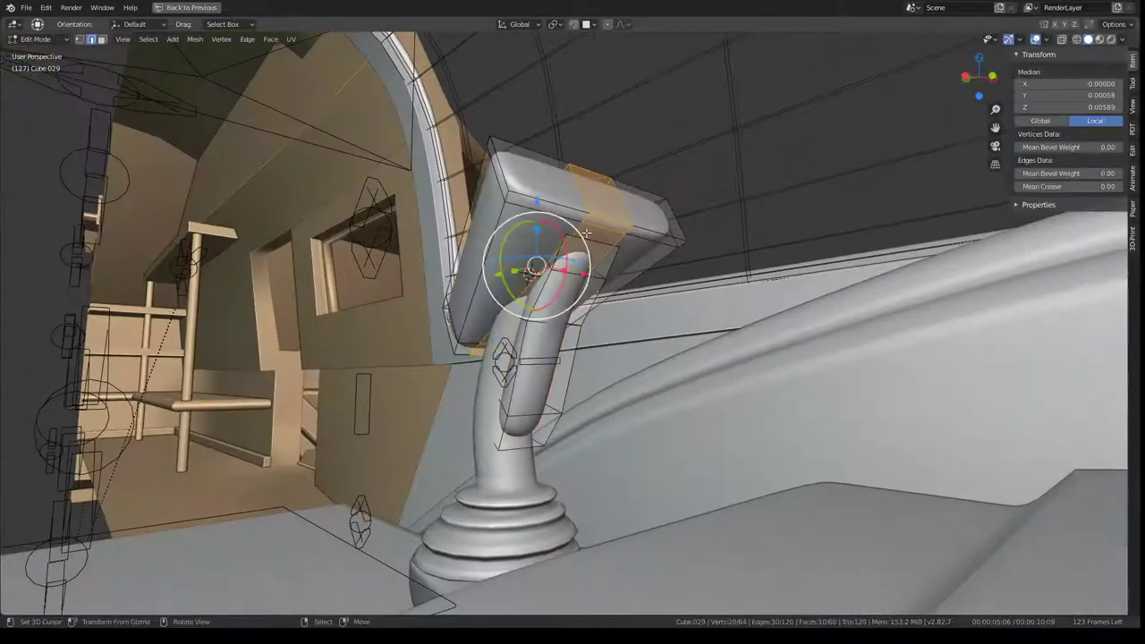
Subdivide the paddle faces and bevel its edge loop by 0.016
mouse_move(508, 167)
middle_mouse_down()
mouse_move(529, 156)
mouse_move(566, 317)
middle_mouse_up()
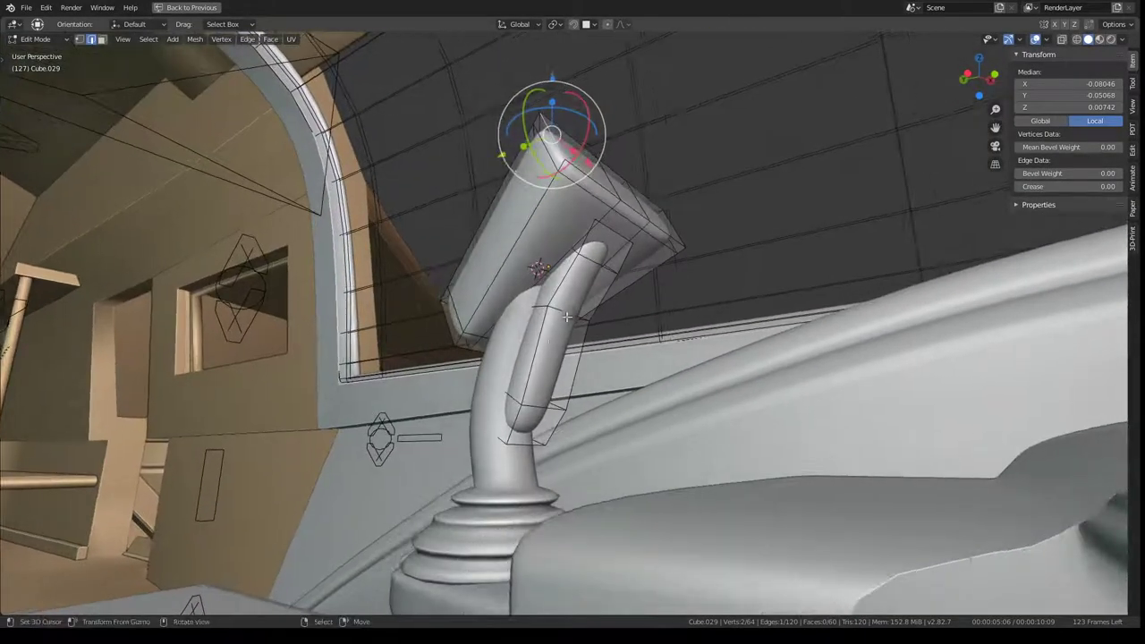
left_click(549, 394)
key("ctrl+l")
right_click(637, 239)
left_click(637, 239)
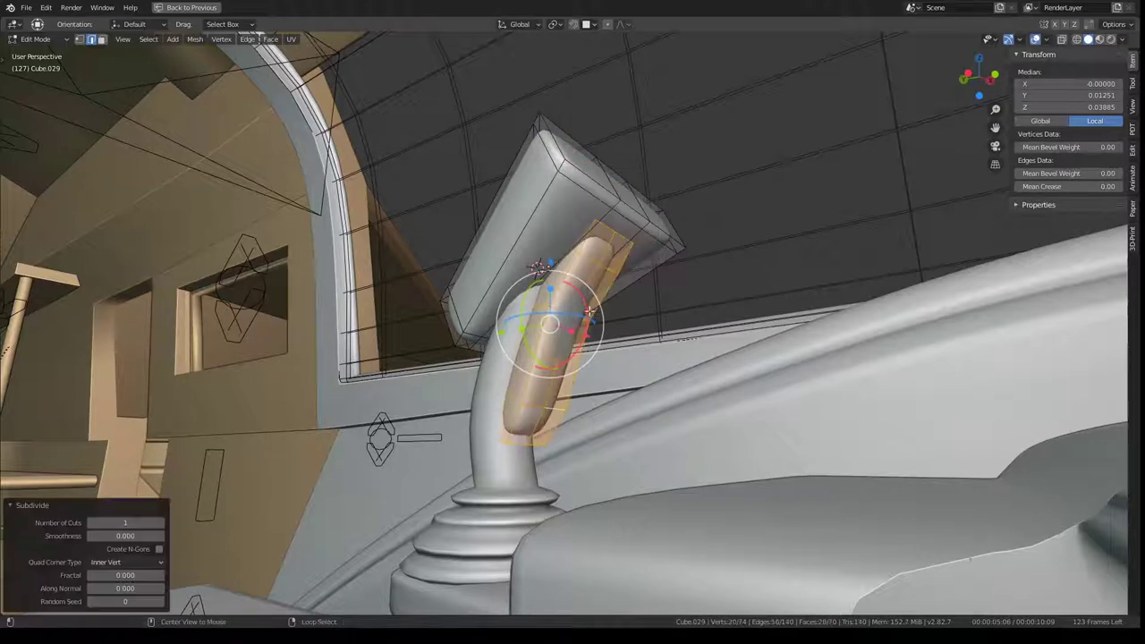
left_click(589, 310, "alt")
key("ctrl+e")
left_click(661, 235)
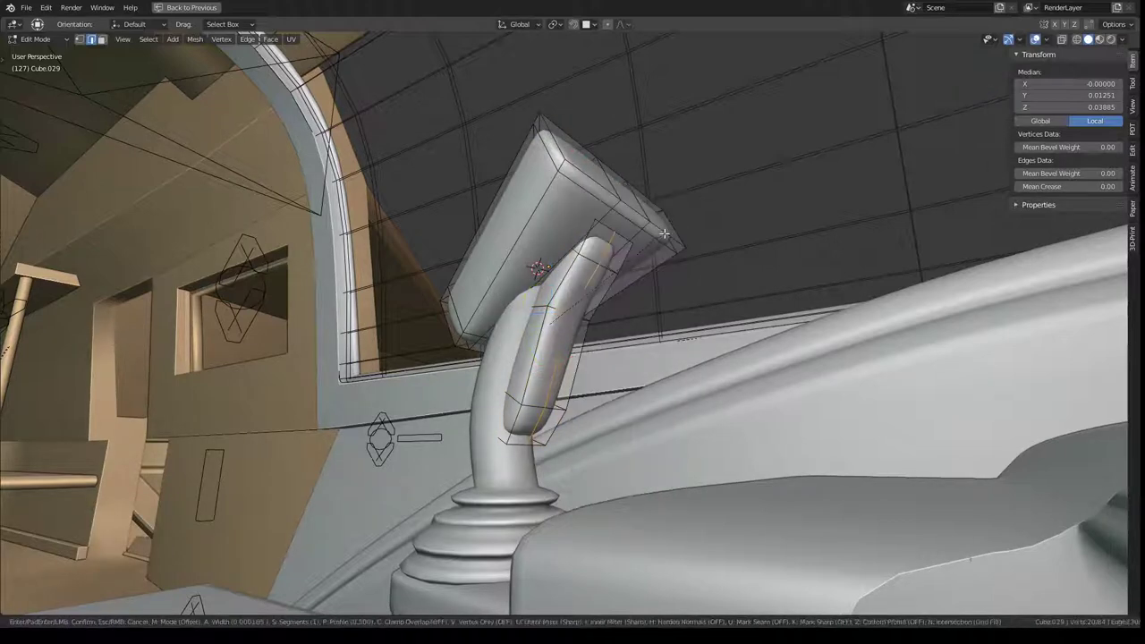
left_click(697, 235)
mouse_move(690, 235)
middle_mouse_down()
mouse_move(626, 295)
mouse_move(579, 421)
mouse_move(568, 367)
middle_mouse_up()
key("Tab")
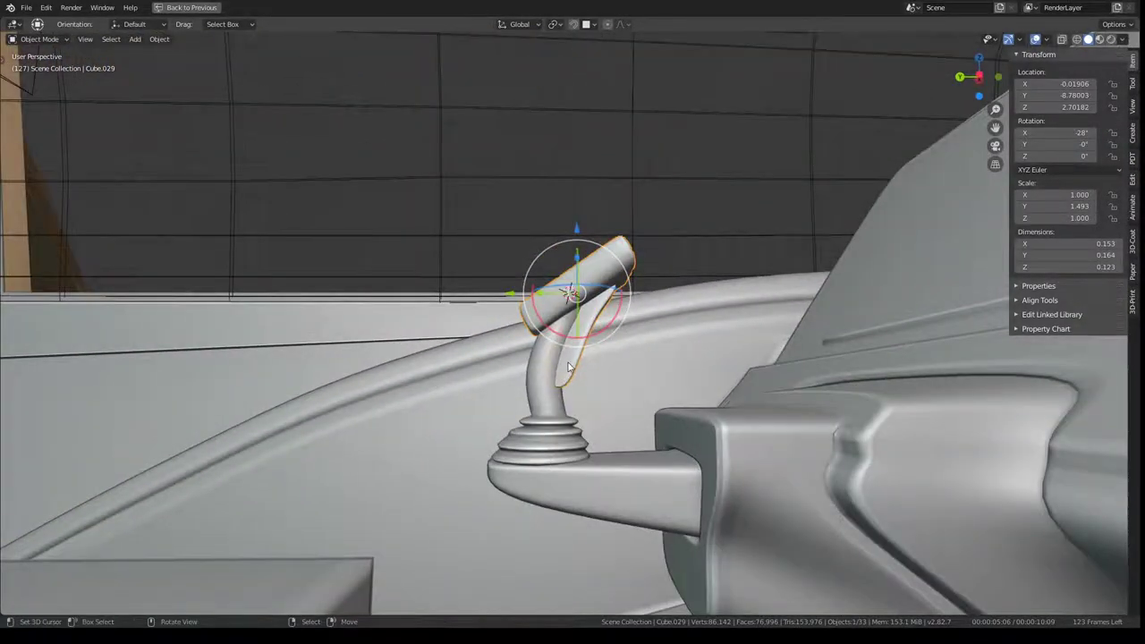
Select the lower stem and shift one of its rings along Y
key("Tab")
key("Tab")
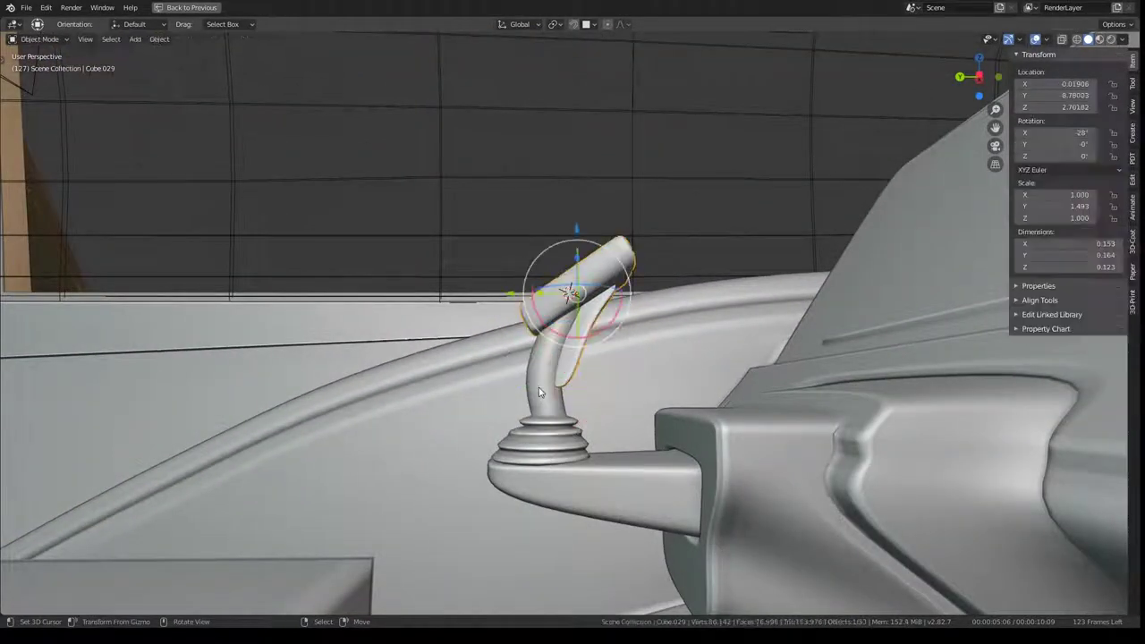
left_click(537, 389)
key("Tab")
left_click(542, 370, "ctrl+alt")
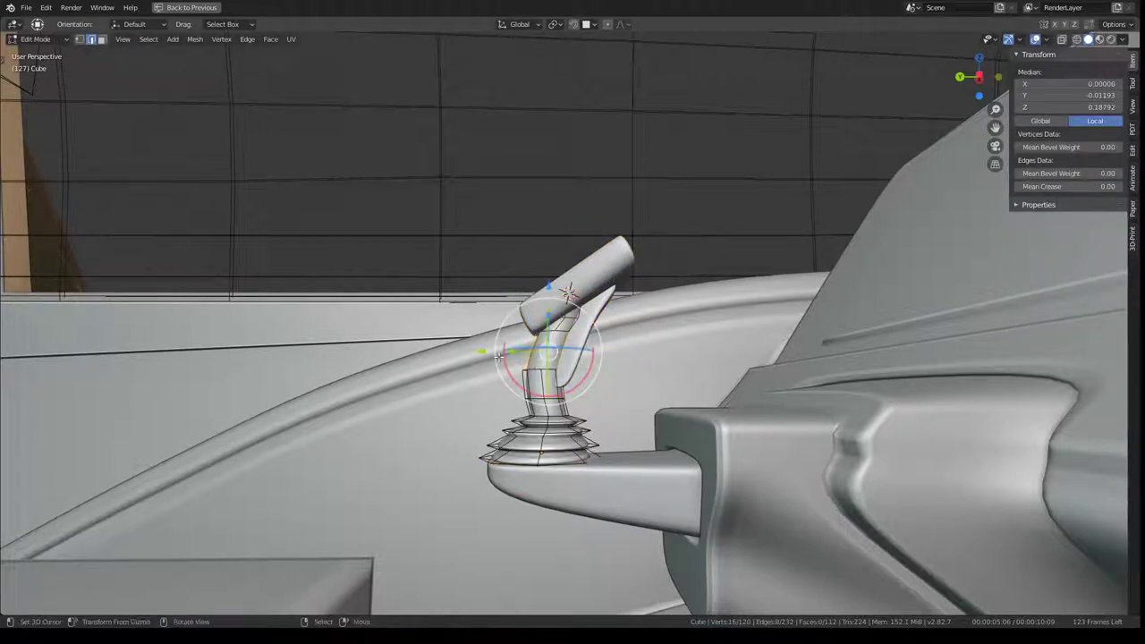
left_click(552, 383, "ctrl+alt")
scroll(481, 408, "up", 3)
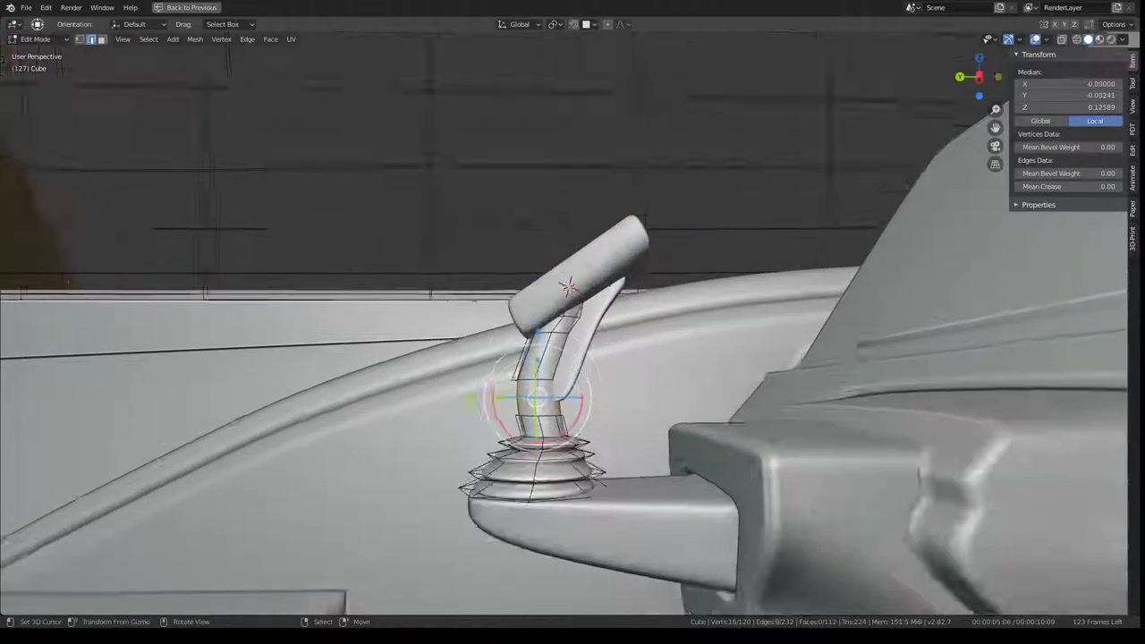
key("g")
key("y")
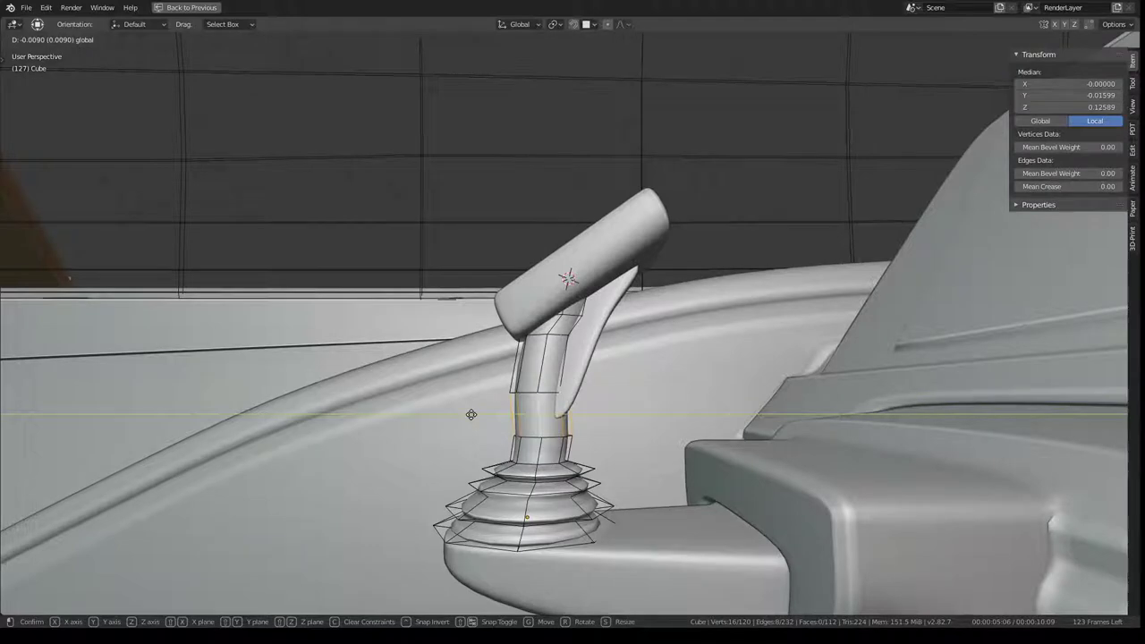
left_click(471, 415)
Shift two more stem edge loops along Y to bend the stalk
left_click(512, 393, "alt")
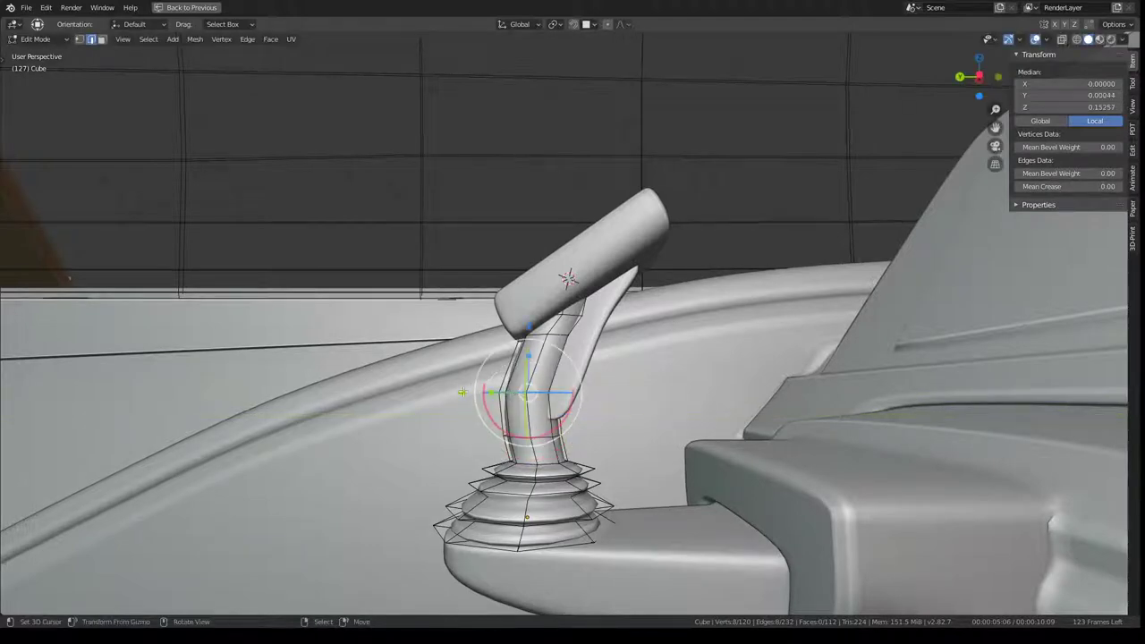
key("g")
key("y")
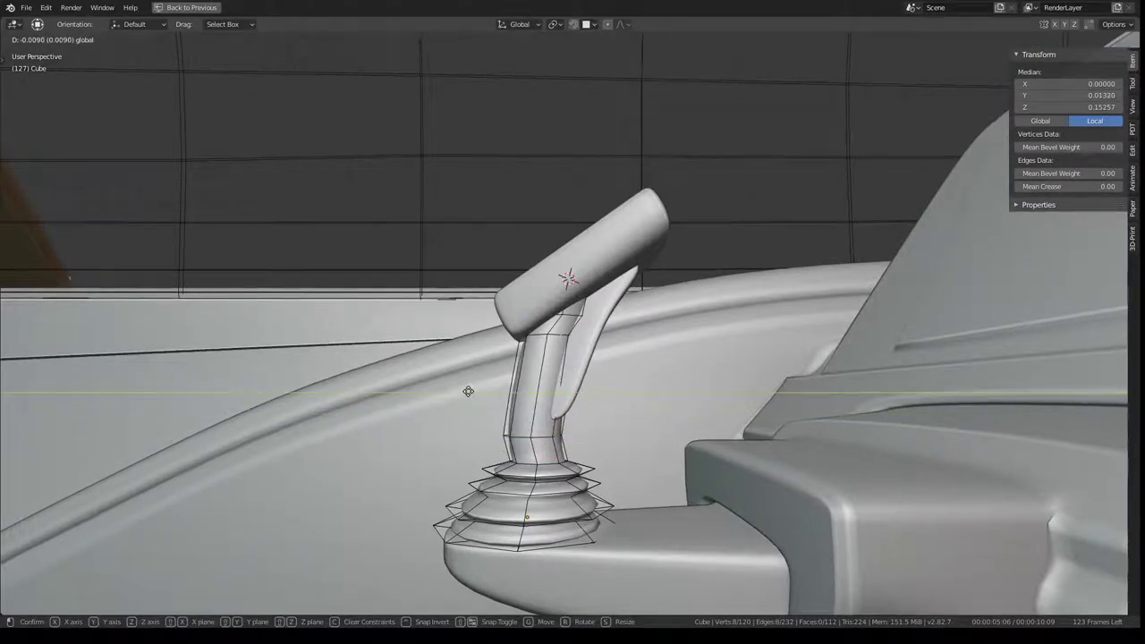
left_click(468, 391)
left_click(517, 433, "alt")
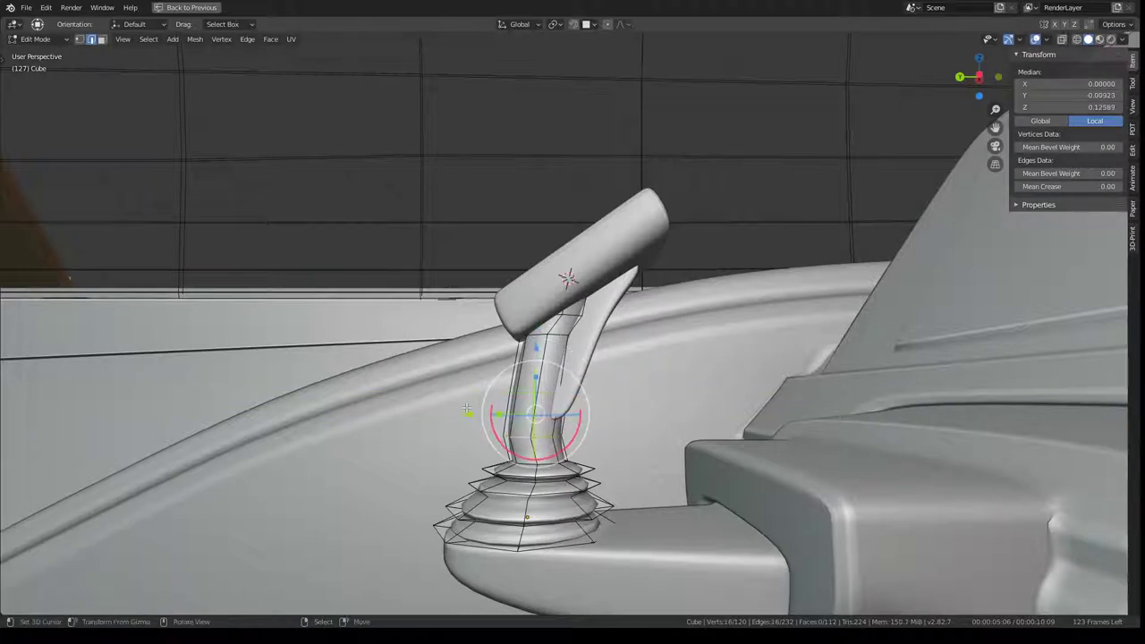
key("g")
key("y")
left_click(475, 408)
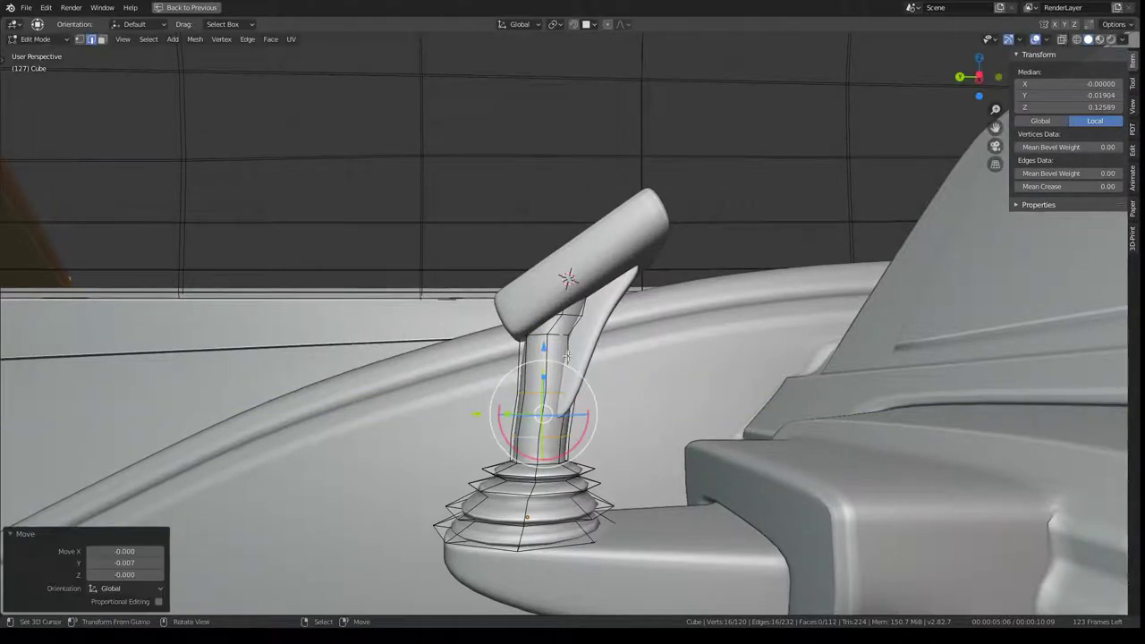
Edge-slide a stem loop toward the grip to factor −0.656
left_click(516, 436, "alt")
key("g")
key("g")
left_click(535, 302)
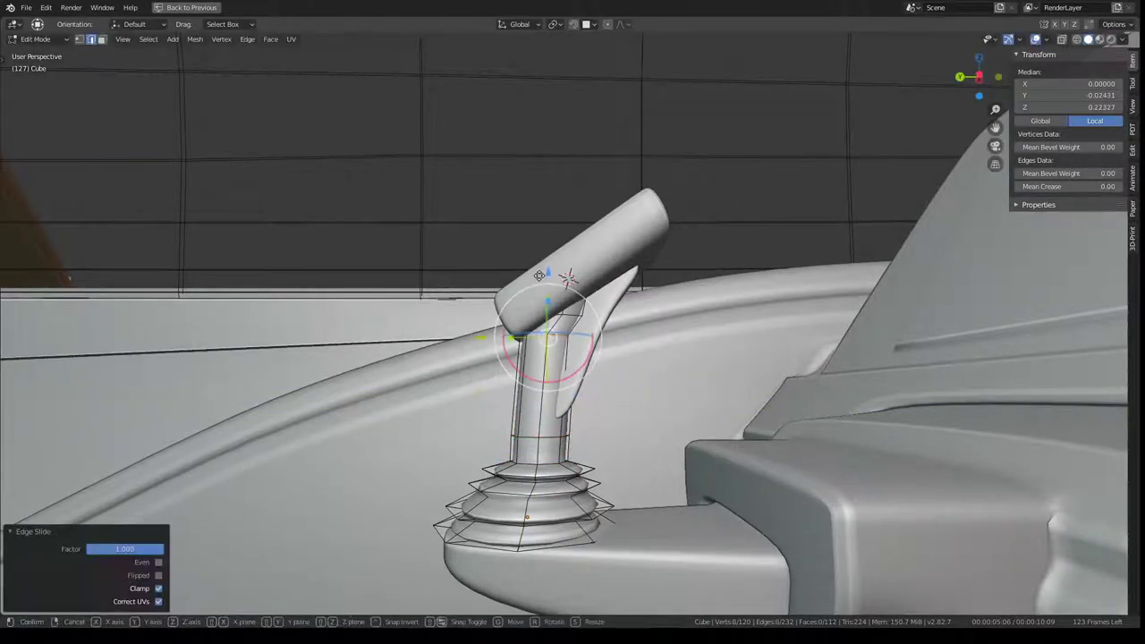
key("g")
key("g")
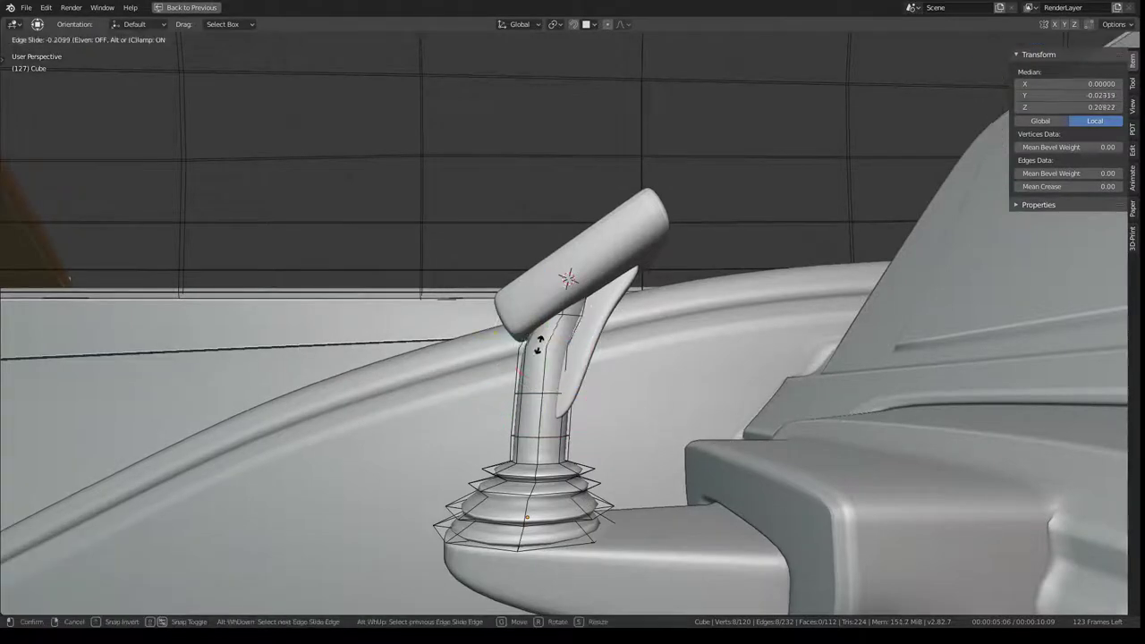
left_click(537, 367)
key("g")
key("g")
left_click(537, 353)
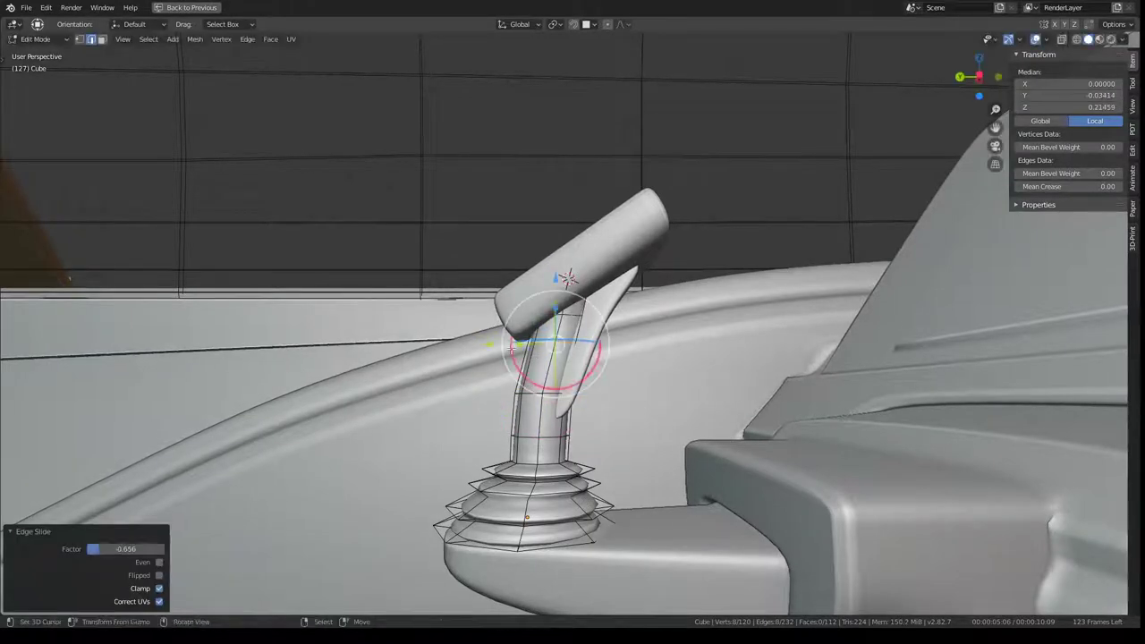
Select the paddle on Cube.029 and narrow it to 0.6 along X
key("Tab")
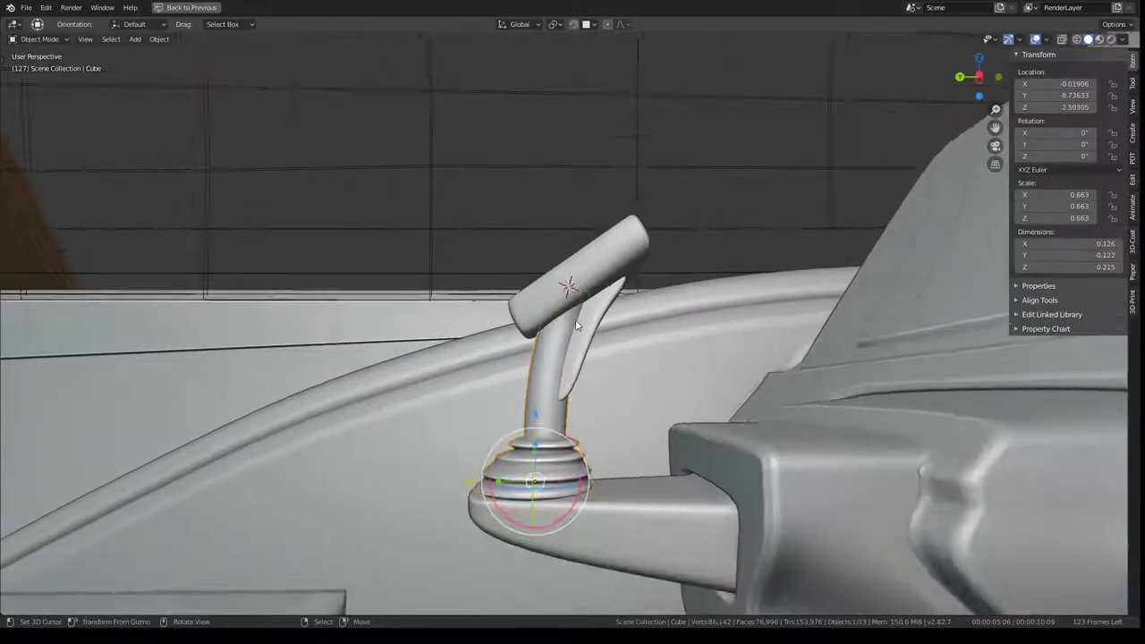
mouse_move(491, 342)
middle_mouse_down()
mouse_move(490, 373)
mouse_move(555, 356)
mouse_move(569, 333)
mouse_move(558, 335)
mouse_move(582, 322)
mouse_move(538, 445)
middle_mouse_up()
left_click(555, 356)
key("Tab")
key("l")
key("s")
key("x")
left_click(590, 317)
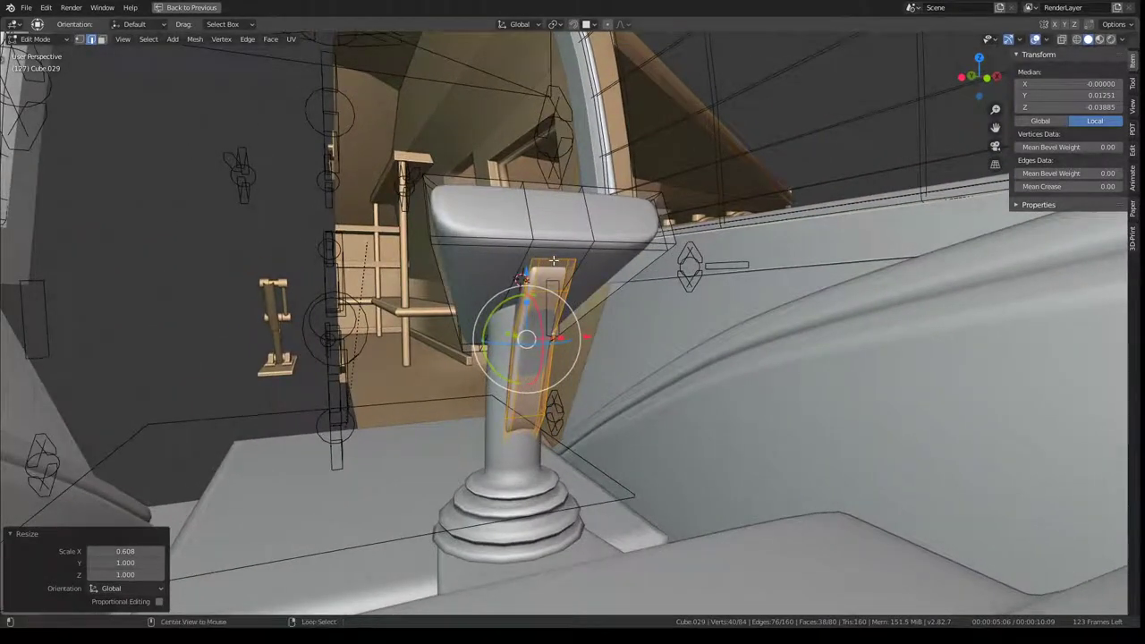
Mirror the grip head across X with a scale of -1
middle_click_drag(554, 261, 519, 278)
key("s")
key("x")
left_click(684, 259)
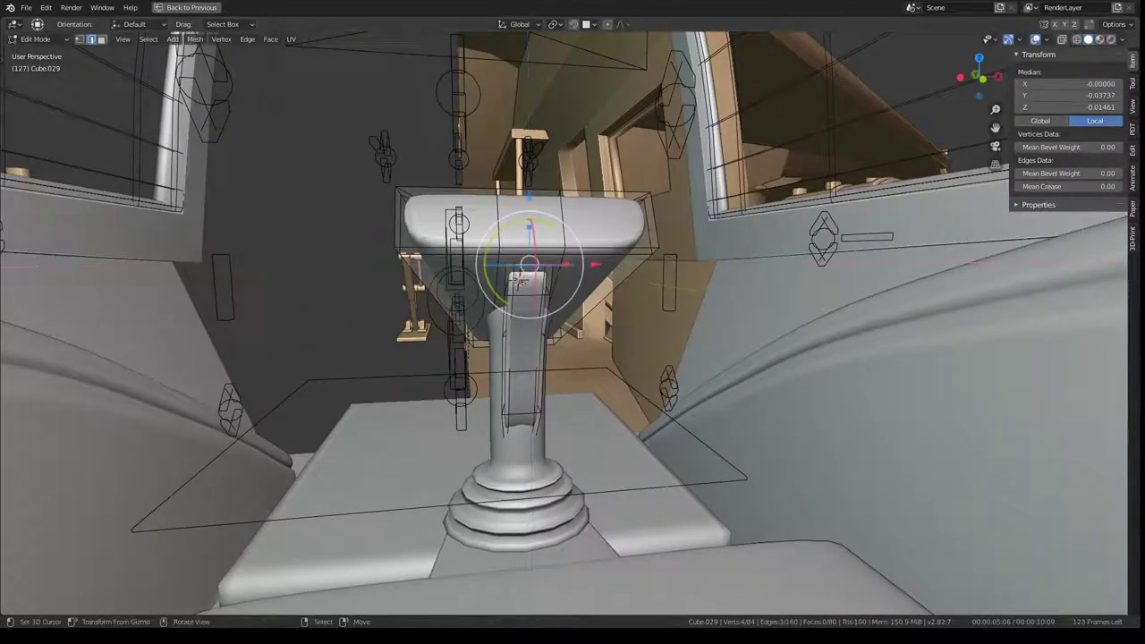
type("sx")
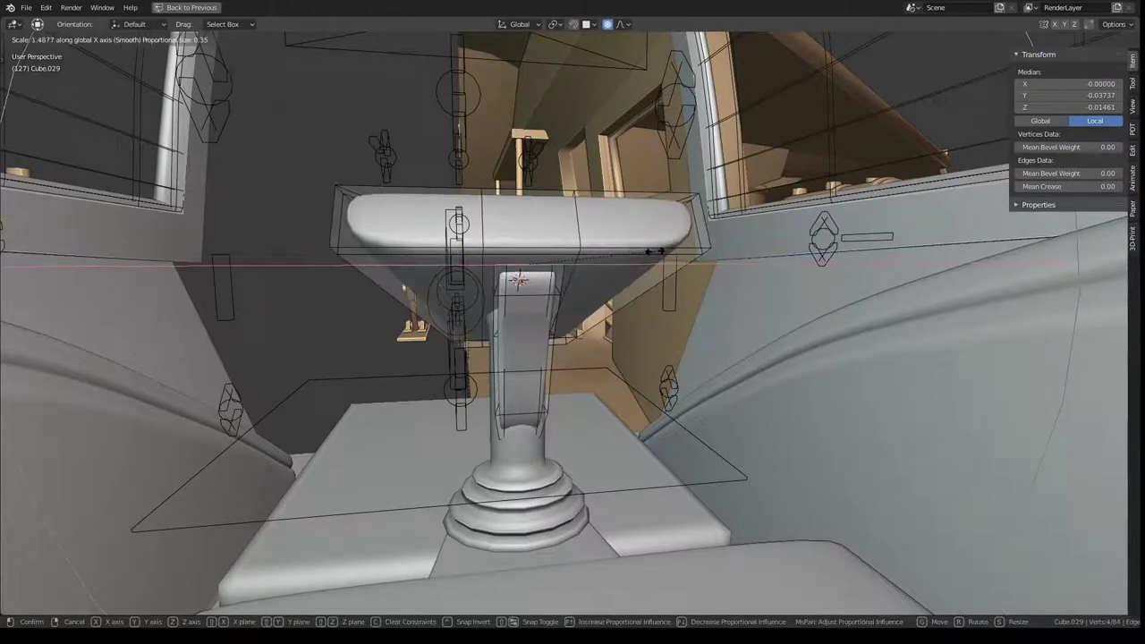
type("-1")
key("Return")
Flare the grip head wider along X with a Smooth proportional scale
left_click(621, 25)
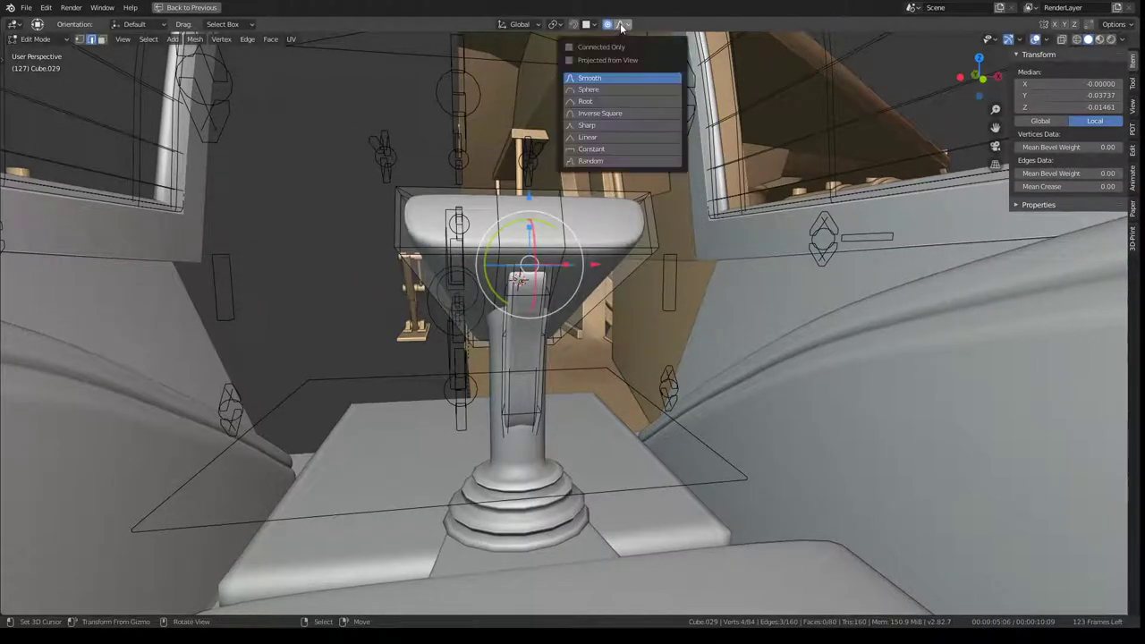
key("s")
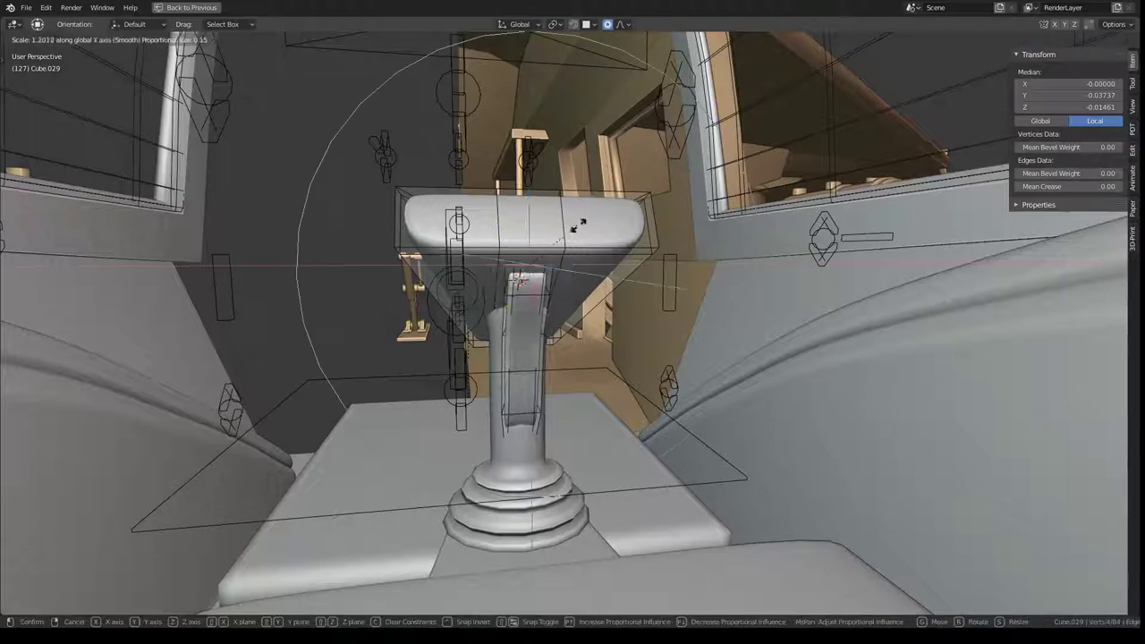
key("x")
scroll(635, 213, "up", 3)
scroll(644, 212, "up", 6)
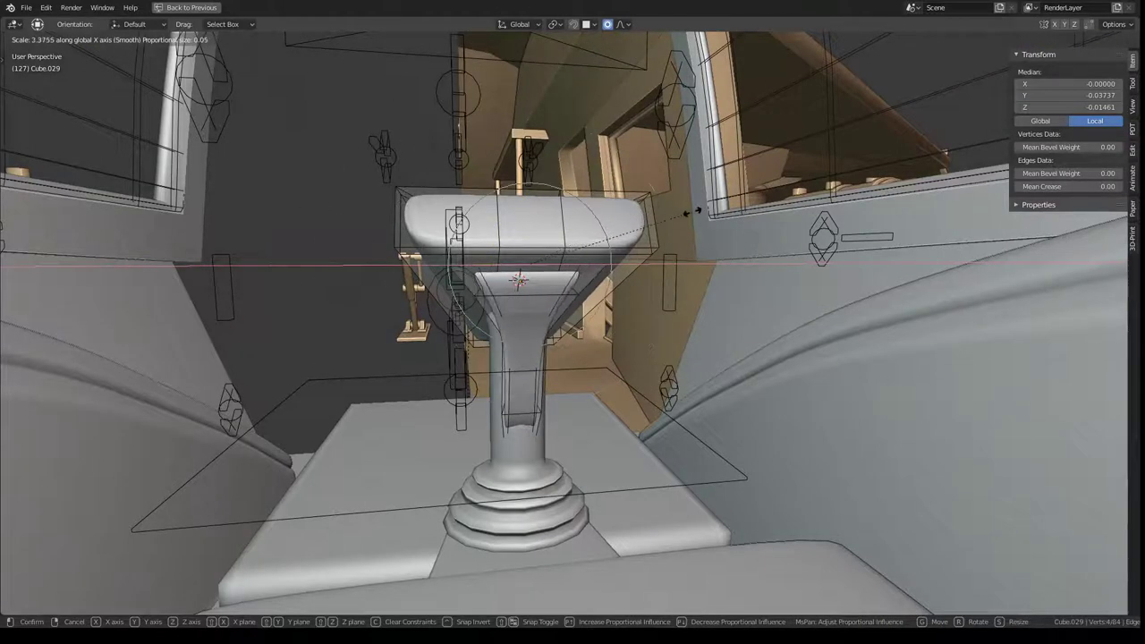
scroll(693, 212, "down", 2)
scroll(686, 211, "down", 2)
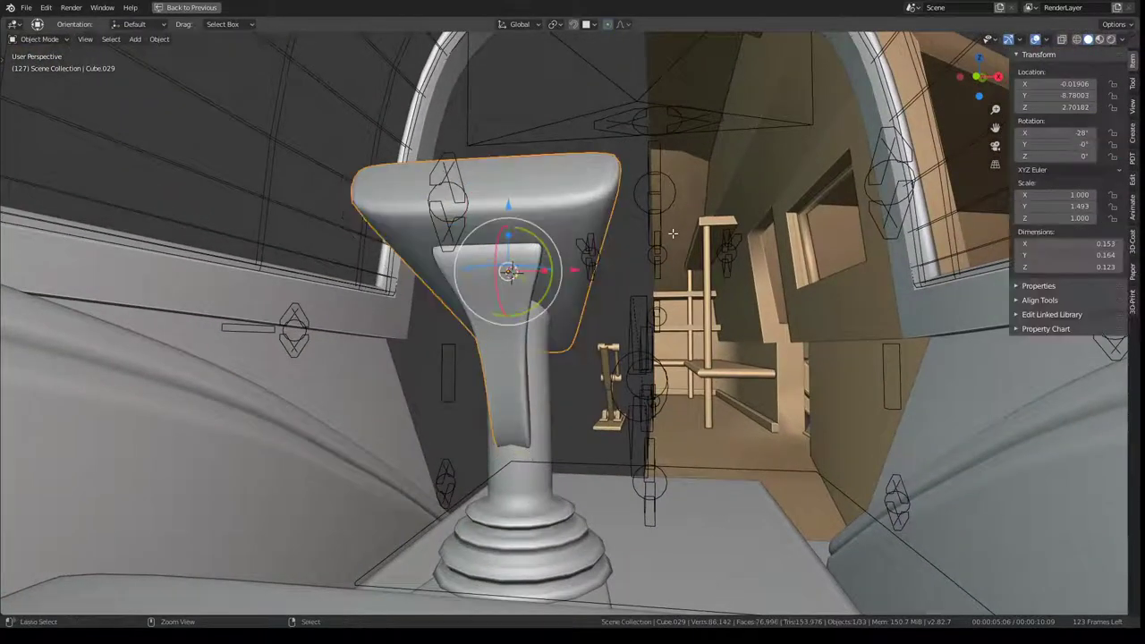
Select a paddle edge ring, flip it along Z, undo, then narrow it along X
key("s")
key("x")
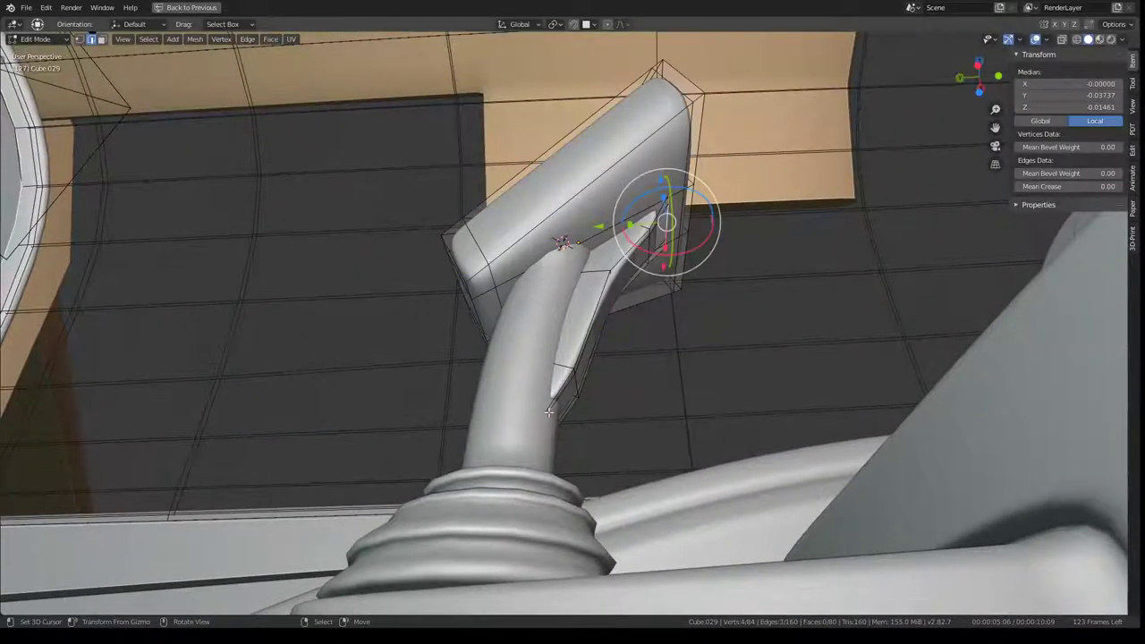
left_click(548, 413)
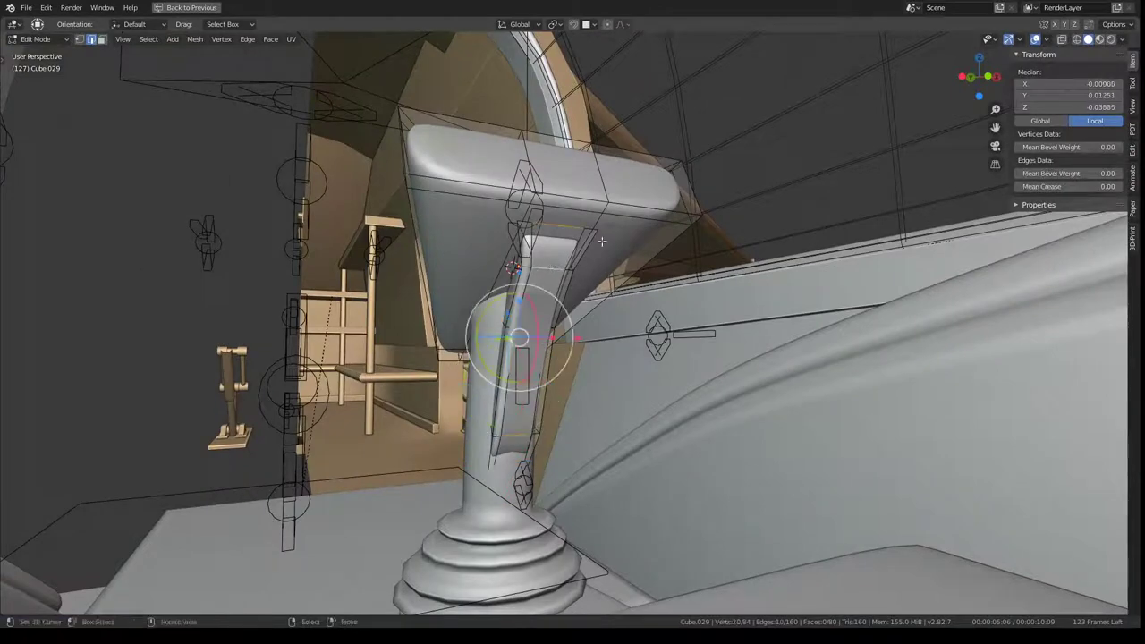
middle_click_drag(574, 262, 404, 59)
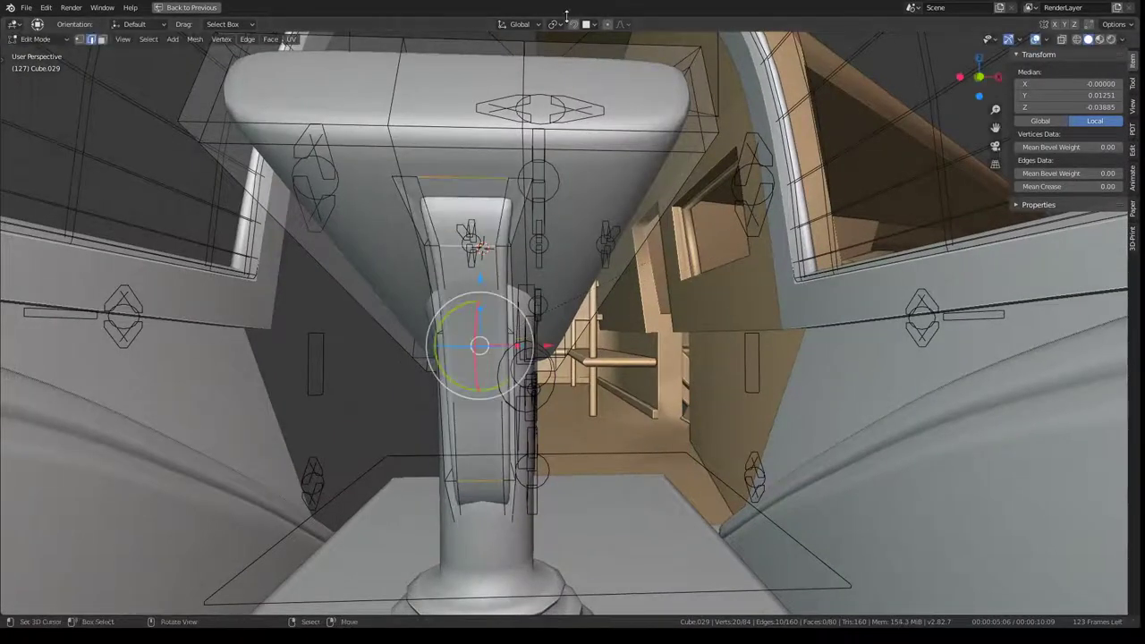
type("sz-1")
key("Return")
key("ctrl+z")
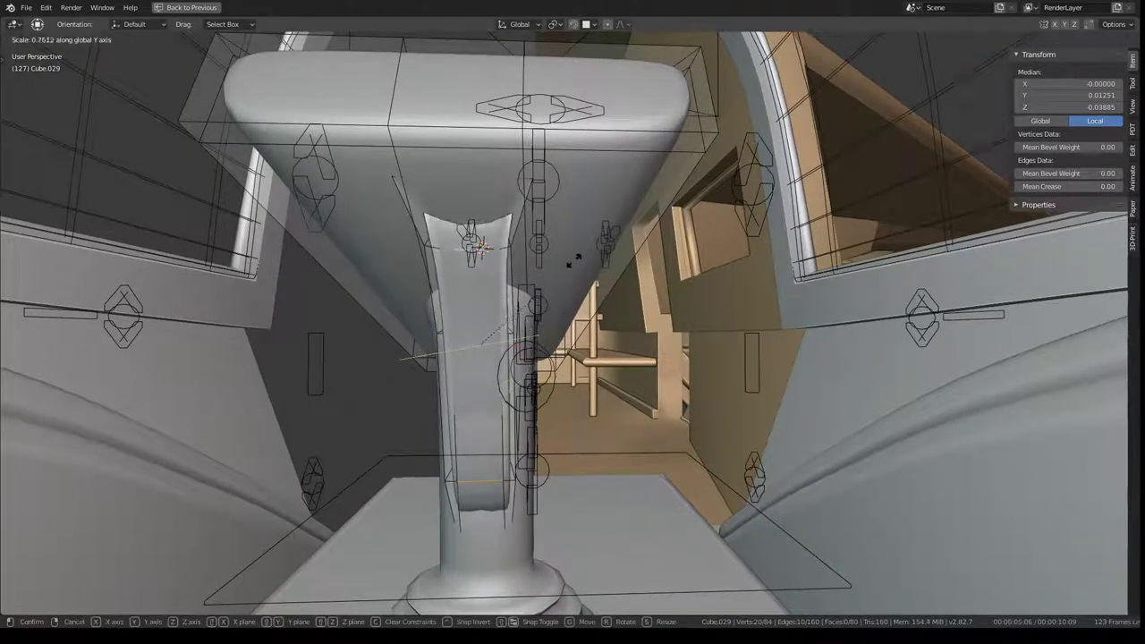
key("s")
key("x")
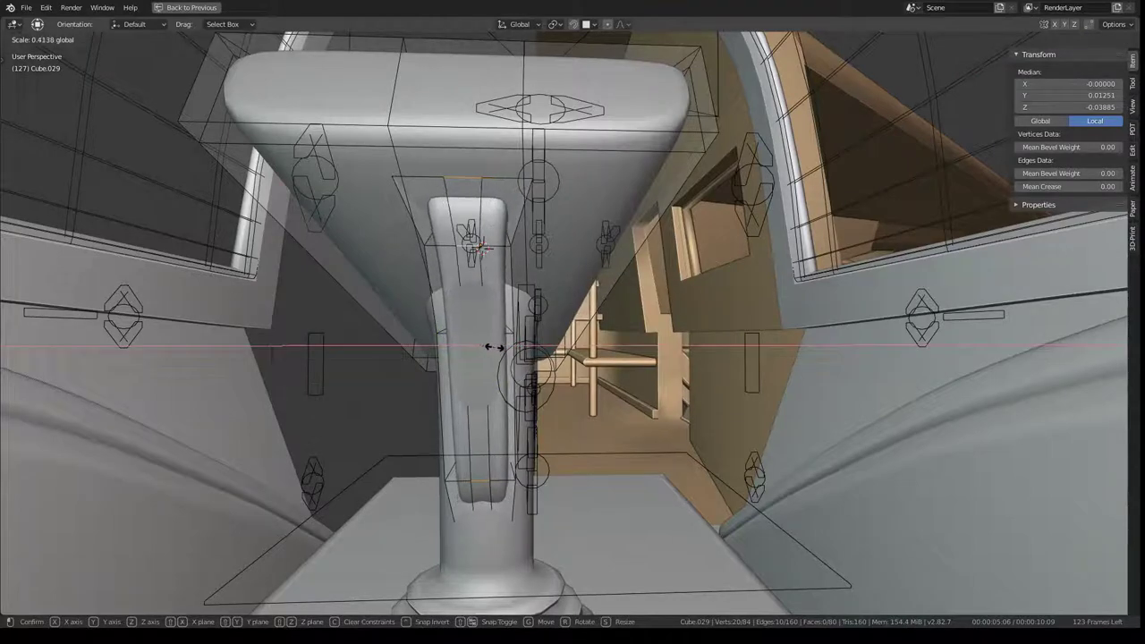
left_click(495, 348)
Shift the selected paddle loops 0.004 along Y, then return to Object Mode
mouse_move(495, 348)
middle_mouse_down()
mouse_move(514, 308)
mouse_move(648, 252)
middle_mouse_up()
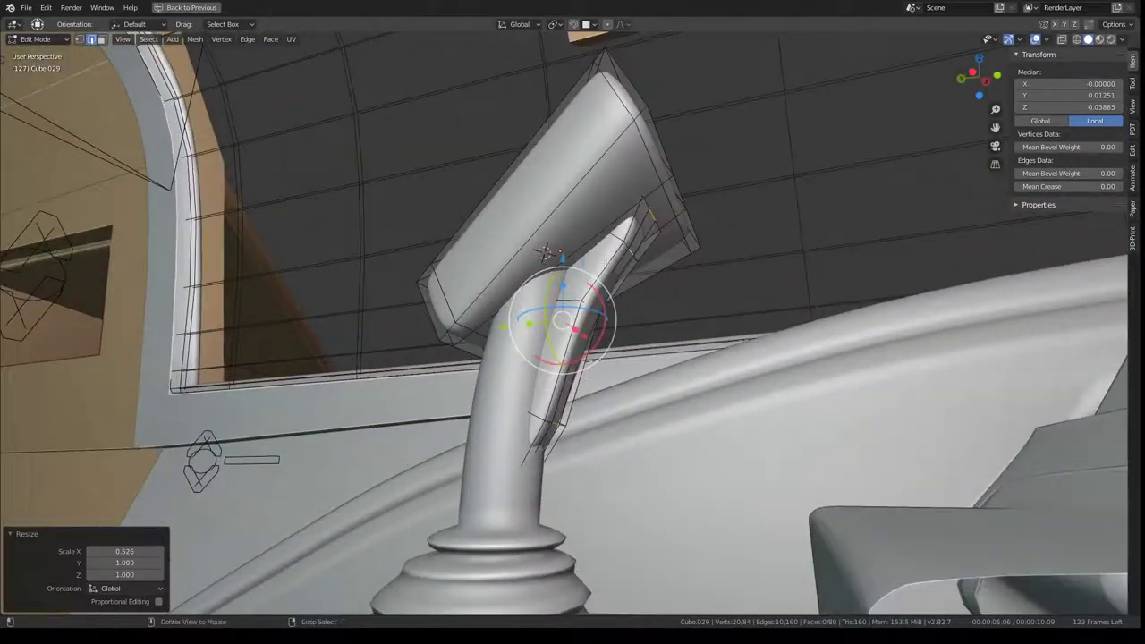
left_click(649, 253, "alt")
left_click(650, 244, "alt")
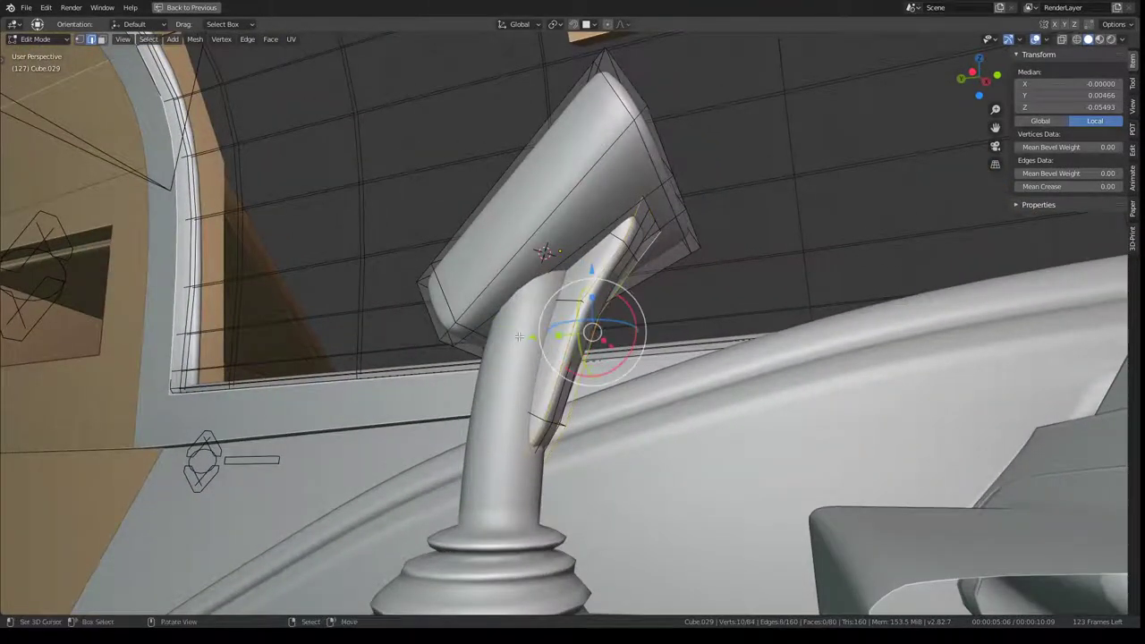
key("g")
key("y")
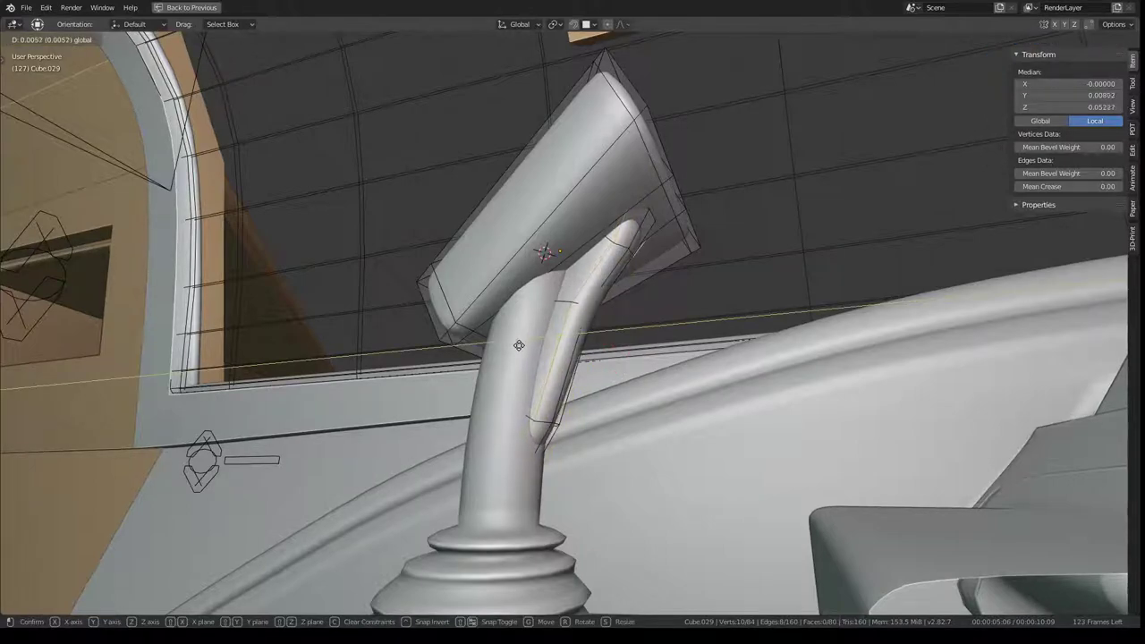
left_click(524, 332)
mouse_move(523, 333)
middle_mouse_down()
mouse_move(543, 285)
mouse_move(526, 320)
middle_mouse_up()
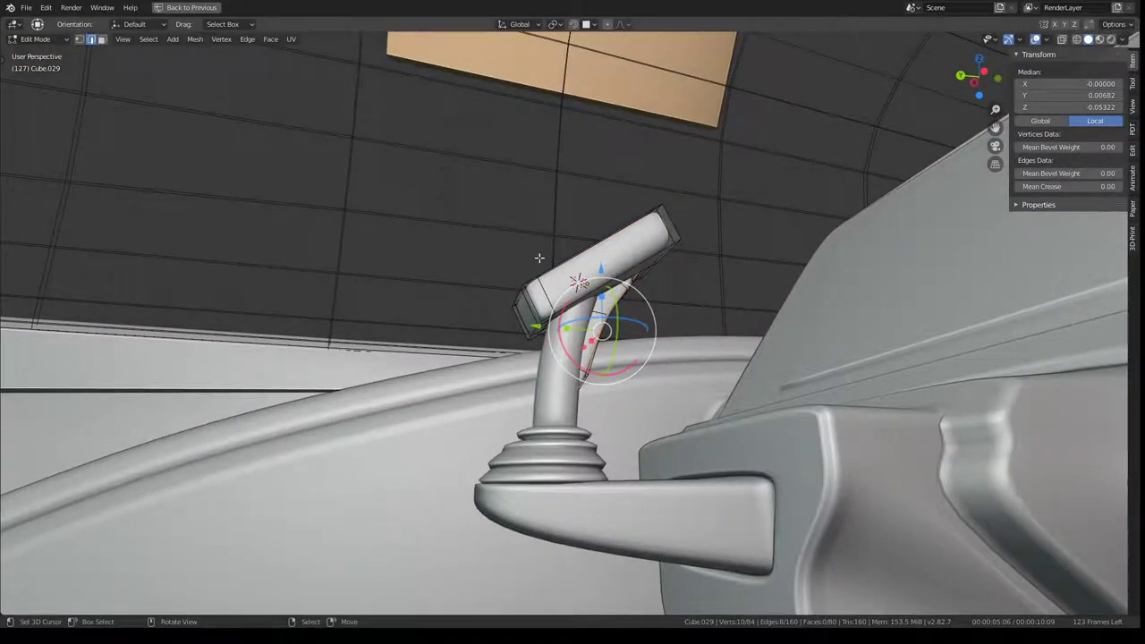
middle_click_drag(539, 257, 552, 253)
scroll(558, 294, "down", 5)
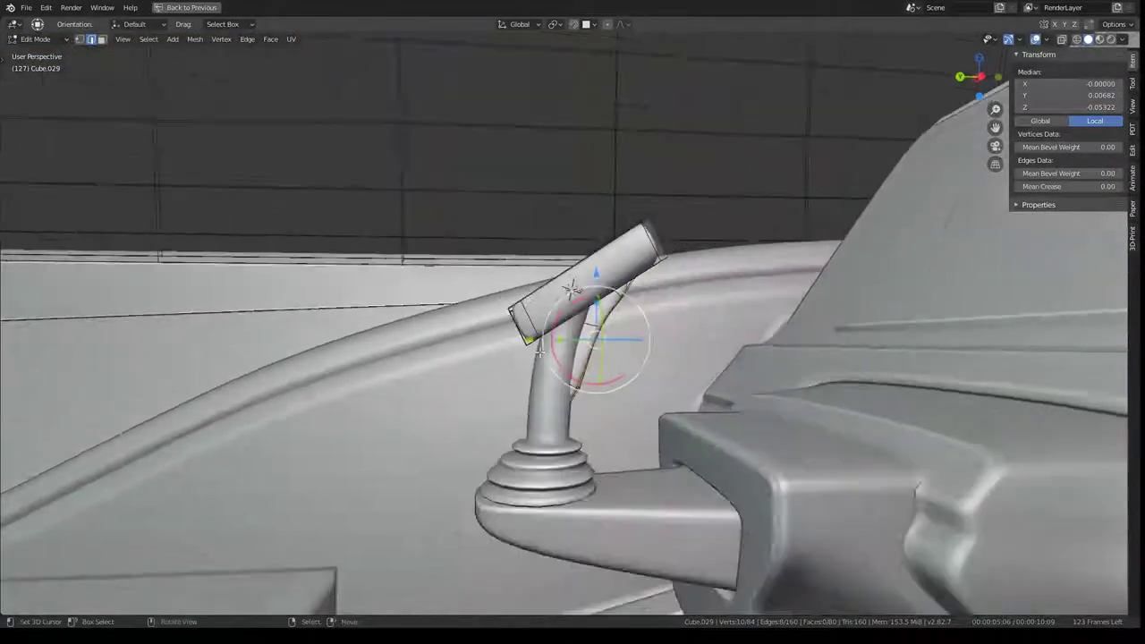
key("Tab")
mouse_move(558, 294)
middle_mouse_down()
mouse_move(636, 351)
mouse_move(573, 308)
middle_mouse_up()
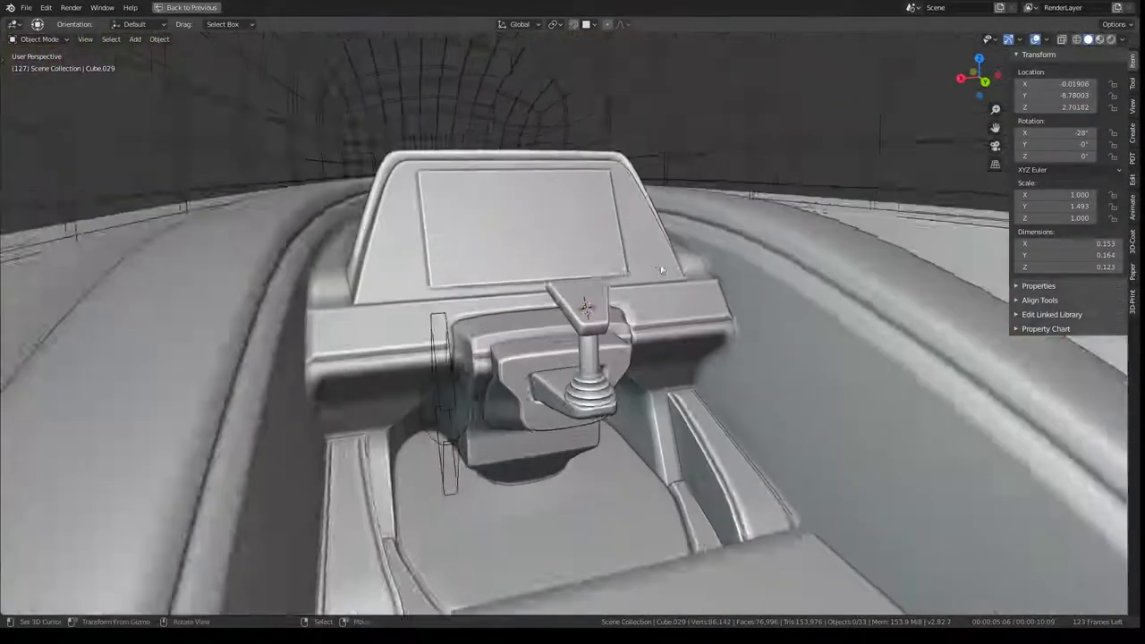
Edge-slide the grip head's first edge loop in Edit Mode
key("Tab")
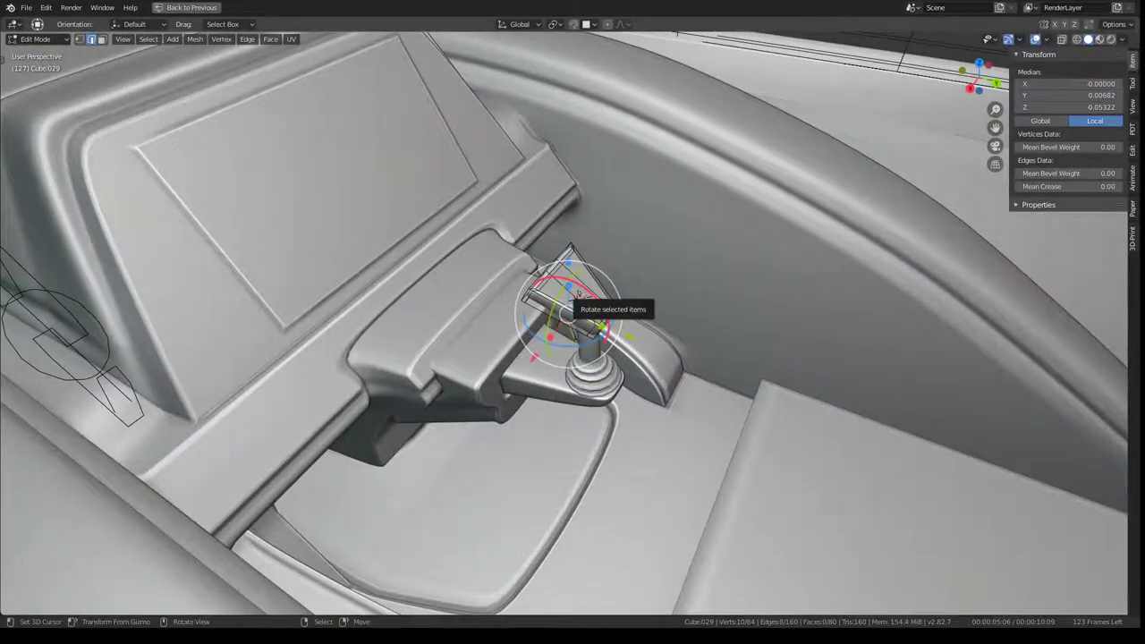
scroll(577, 293, "up", 3)
mouse_move(577, 292)
middle_mouse_down()
mouse_move(524, 273)
mouse_move(541, 232)
middle_mouse_up()
key("g")
key("g")
key("Escape")
key("g")
key("g")
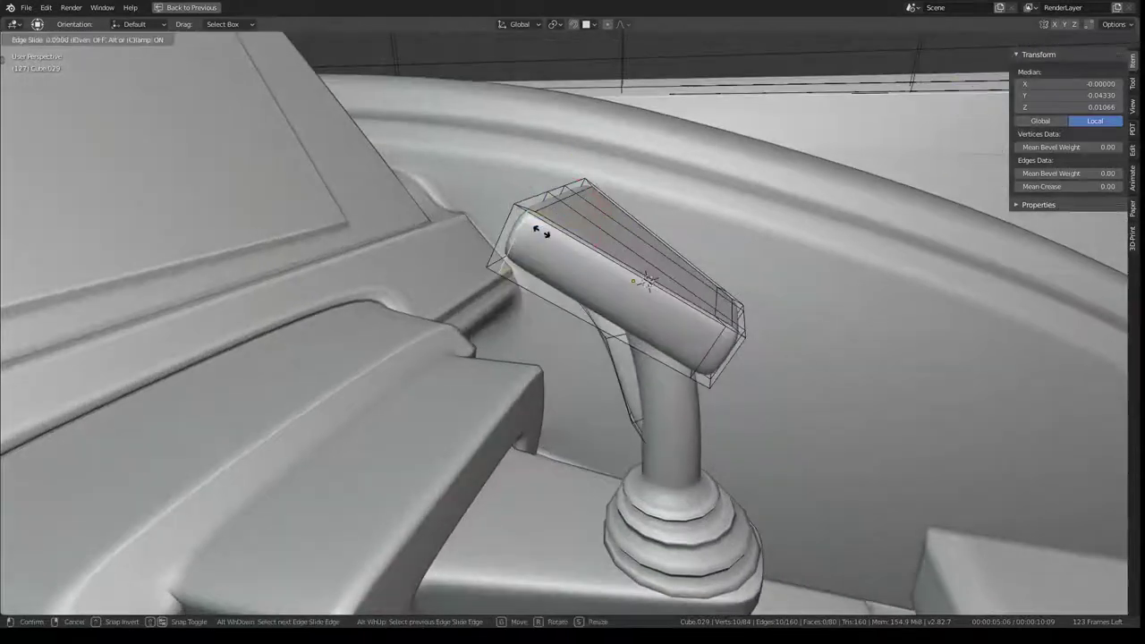
left_click(583, 288)
mouse_move(584, 288)
middle_mouse_down()
mouse_move(523, 279)
mouse_move(614, 183)
middle_mouse_up()
Slide the grip's corner edges and top loop to its ends, narrowing it to 0.109 wide
left_click(510, 259)
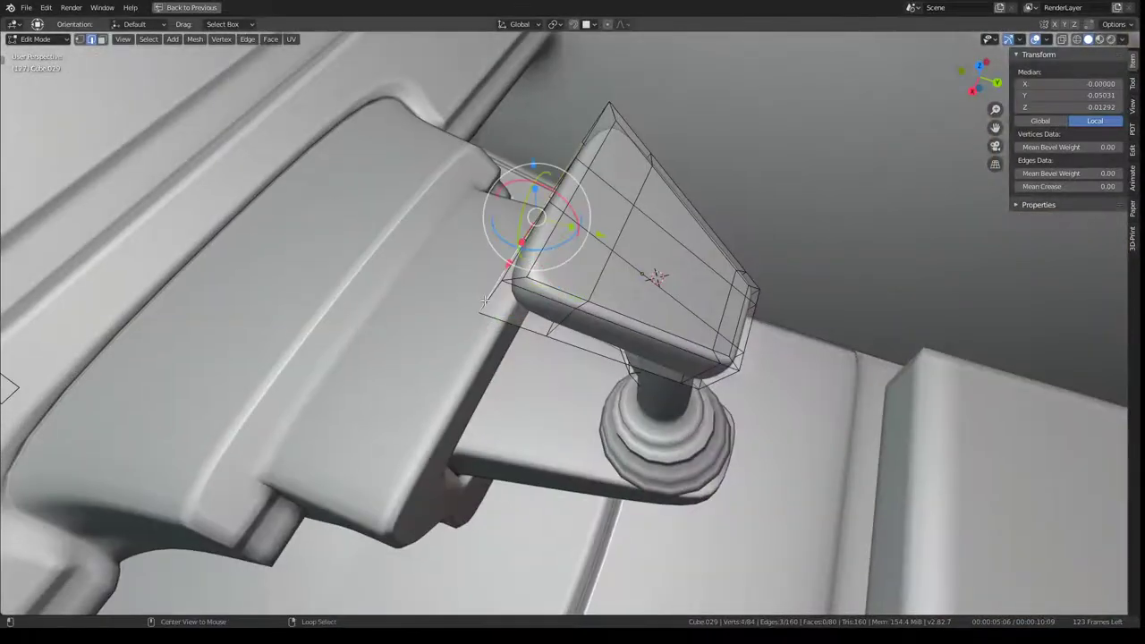
left_click(485, 307, "alt")
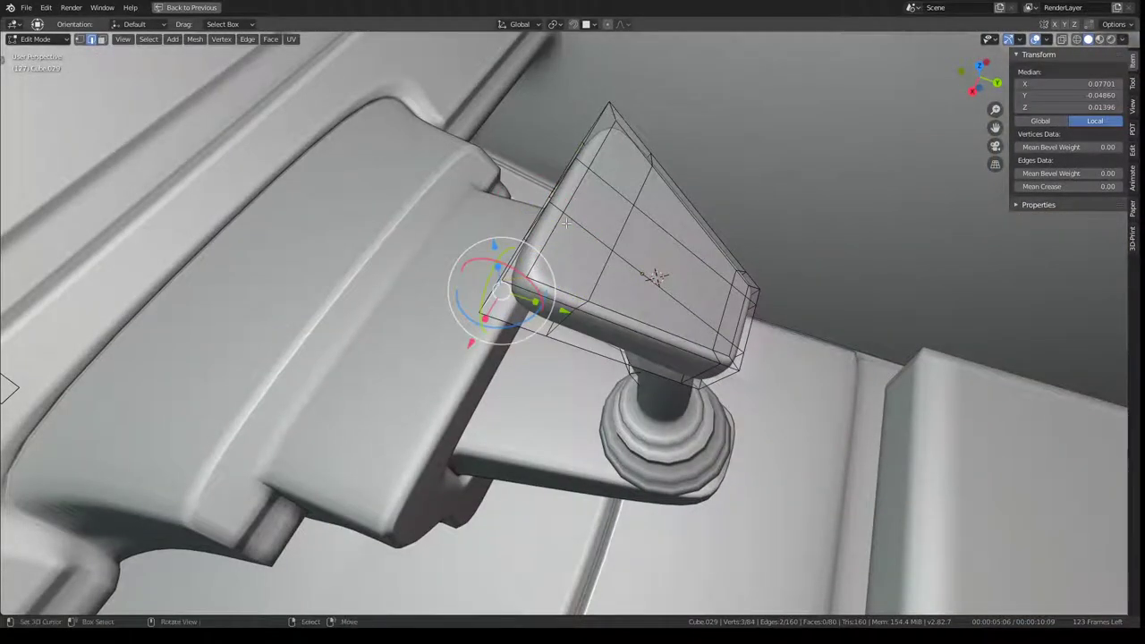
key("g")
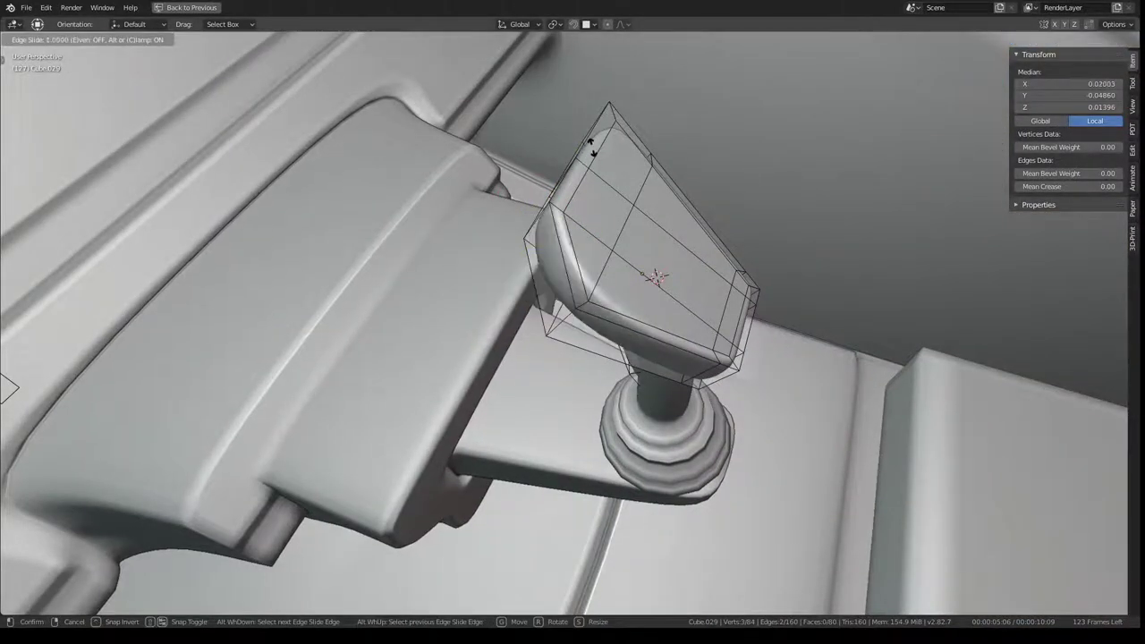
left_click(591, 148)
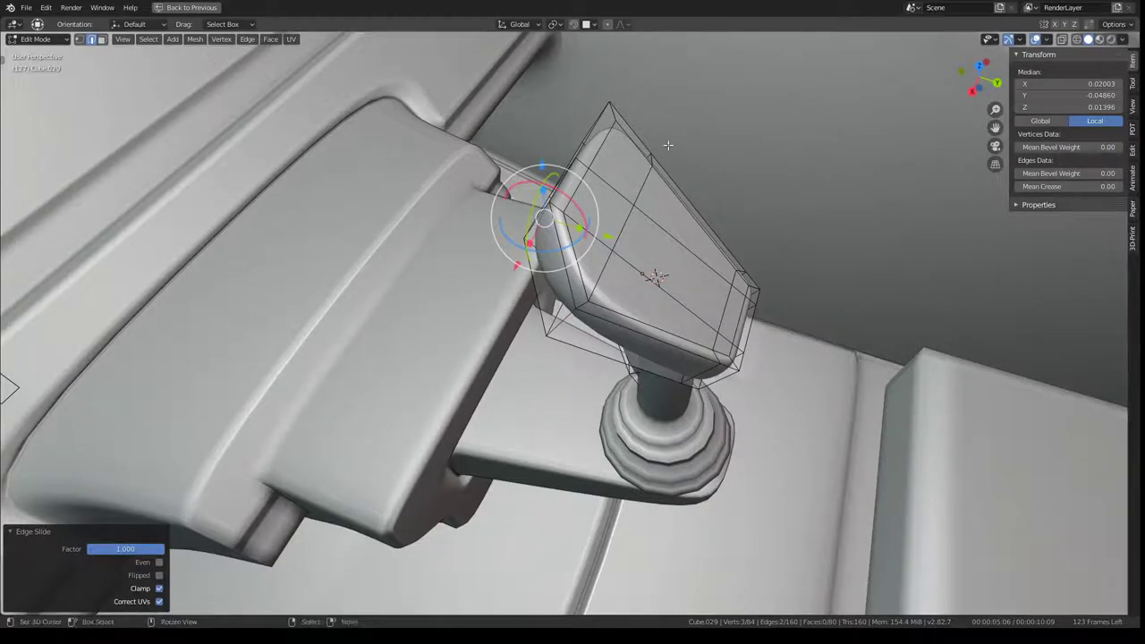
middle_click_drag(668, 145, 524, 216)
key("g")
key("g")
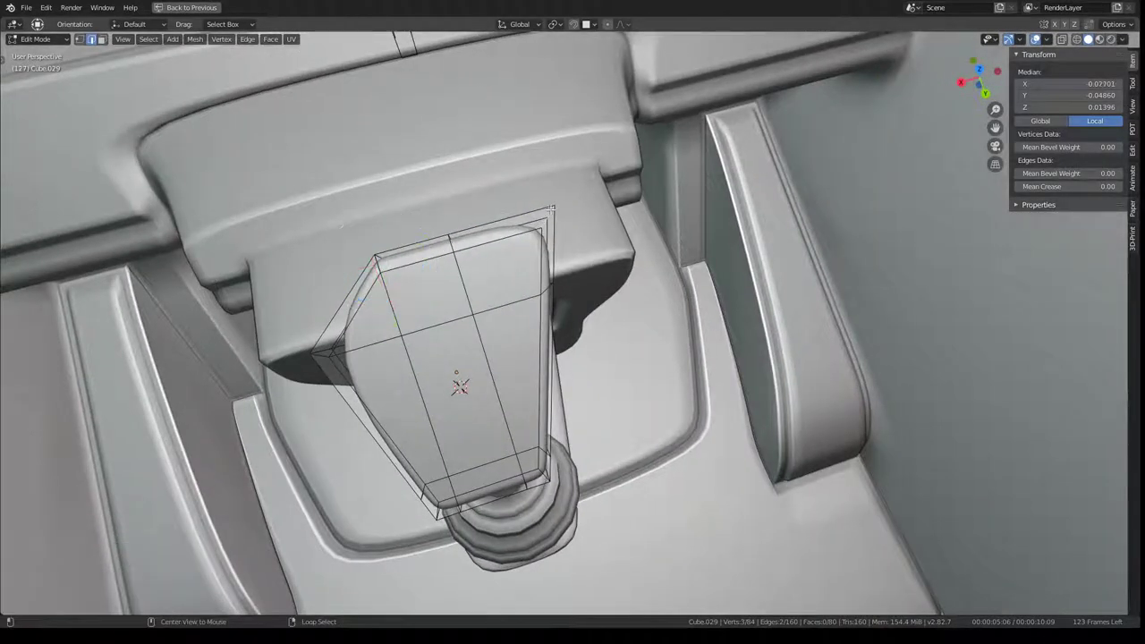
left_click(548, 200)
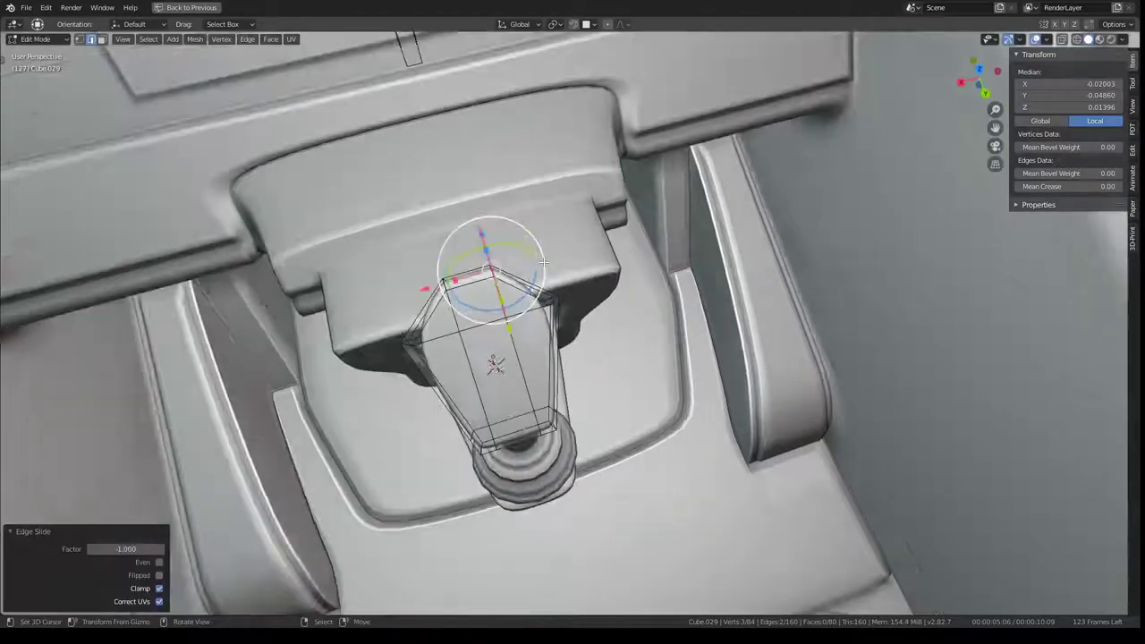
mouse_move(547, 199)
middle_mouse_down()
mouse_move(393, 228)
mouse_move(545, 197)
mouse_move(627, 242)
middle_mouse_up()
key("Tab")
key("Tab")
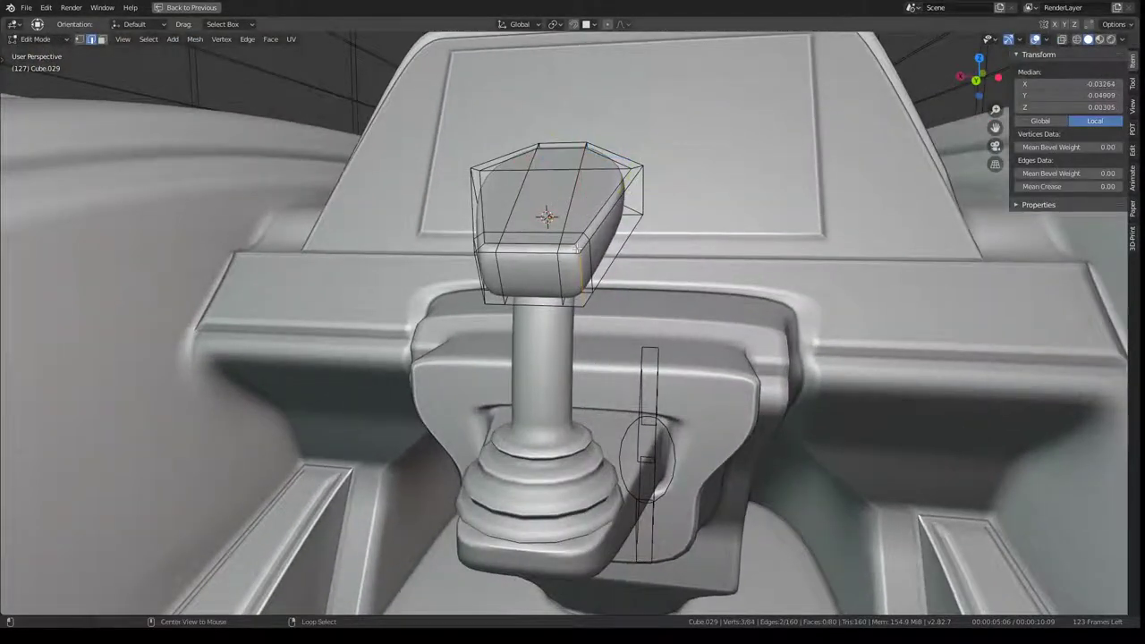
Edge-slide the grip's top loop twice to refine its upper end
key("g")
key("g")
left_click(573, 250)
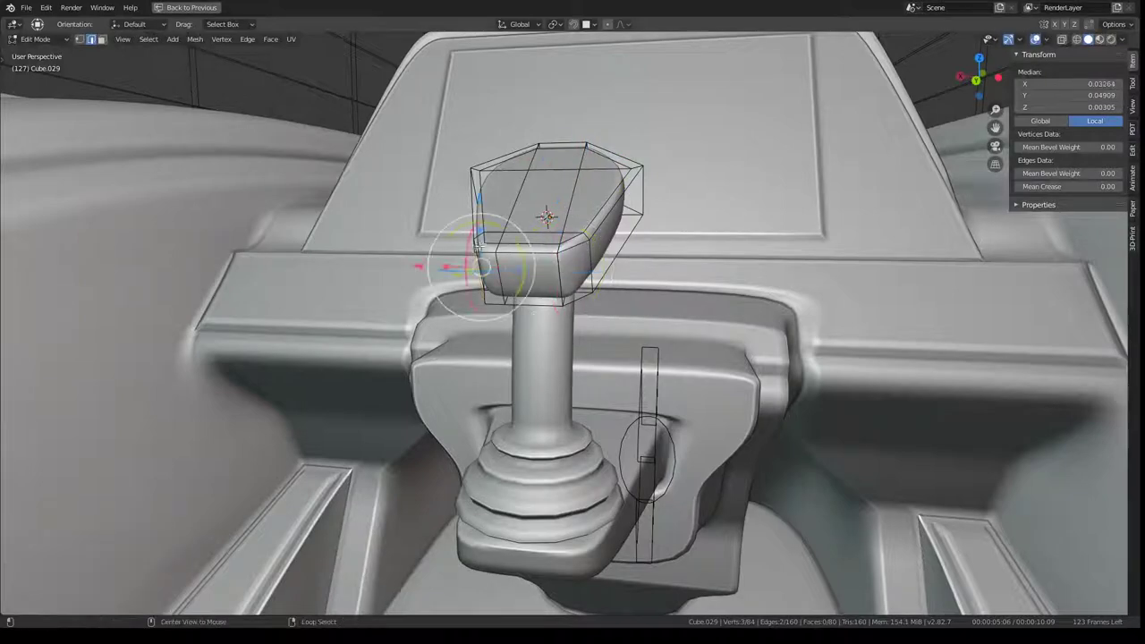
key("g")
key("g")
left_click(547, 215)
key("Tab")
mouse_move(547, 215)
middle_mouse_down()
mouse_move(647, 229)
mouse_move(571, 256)
mouse_move(586, 215)
mouse_move(533, 212)
middle_mouse_up()
Slide two more loops at the grip's top end and check the result in Object Mode
key("Tab")
scroll(586, 209, "up", 2)
left_click(537, 213, "alt")
key("g")
key("g")
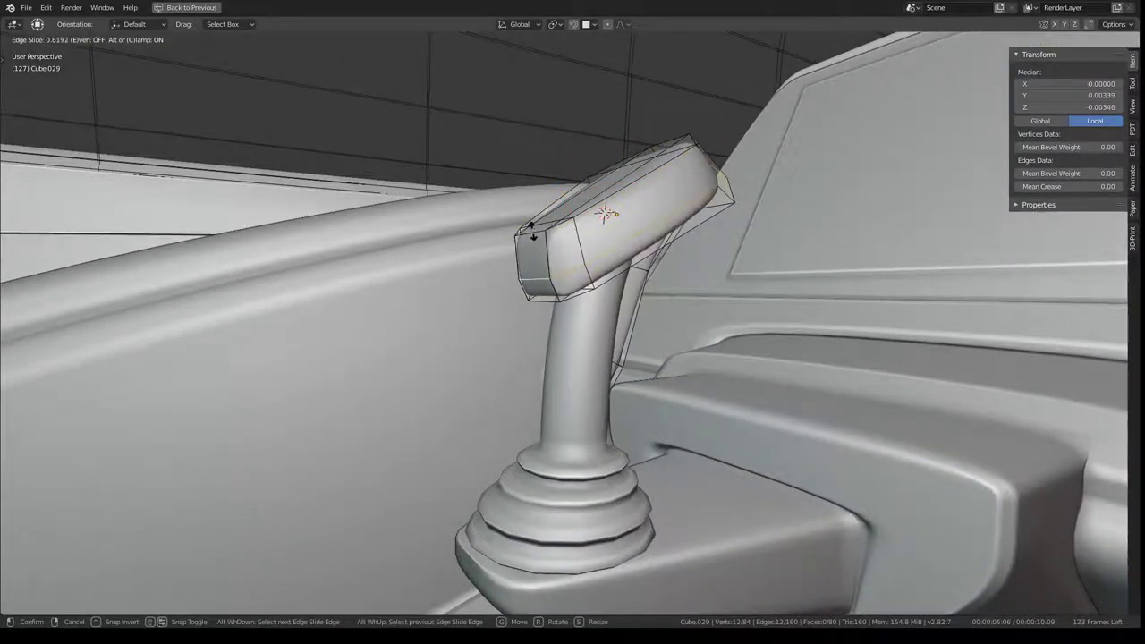
left_click(533, 234)
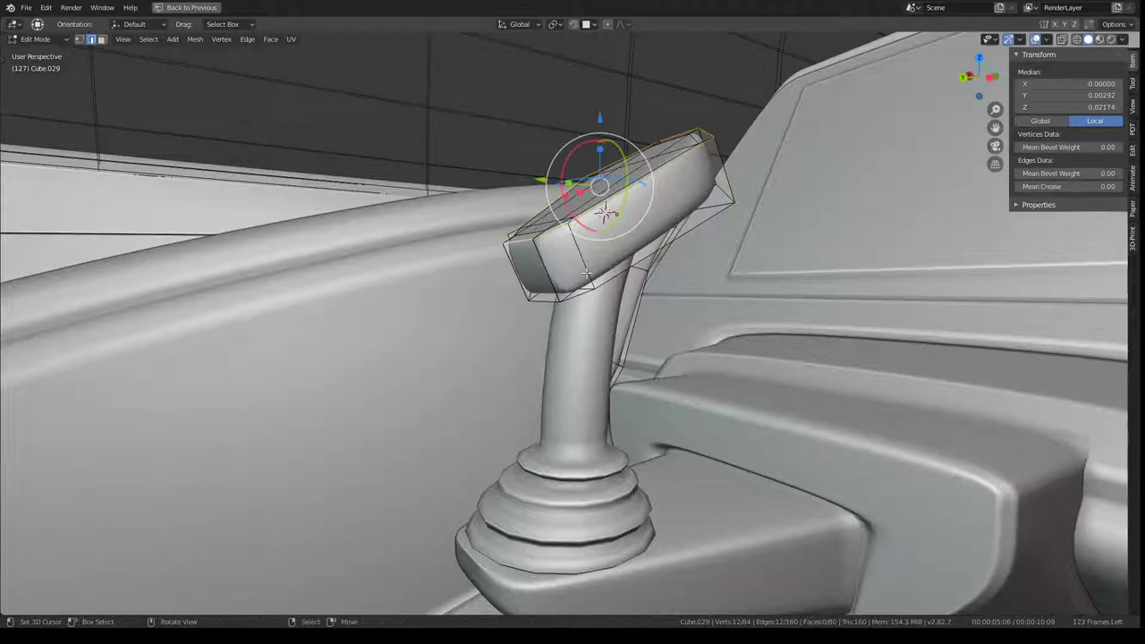
left_click(537, 297)
mouse_move(536, 234)
middle_mouse_down()
mouse_move(537, 297)
mouse_move(606, 223)
middle_mouse_up()
left_click(605, 224, "alt")
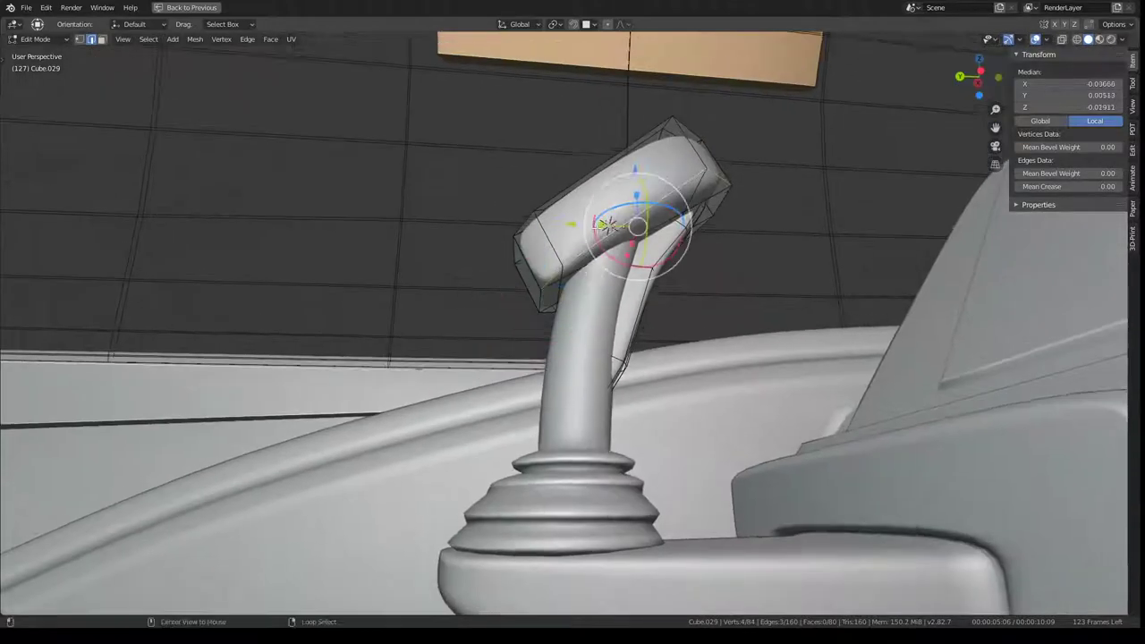
key("g")
key("g")
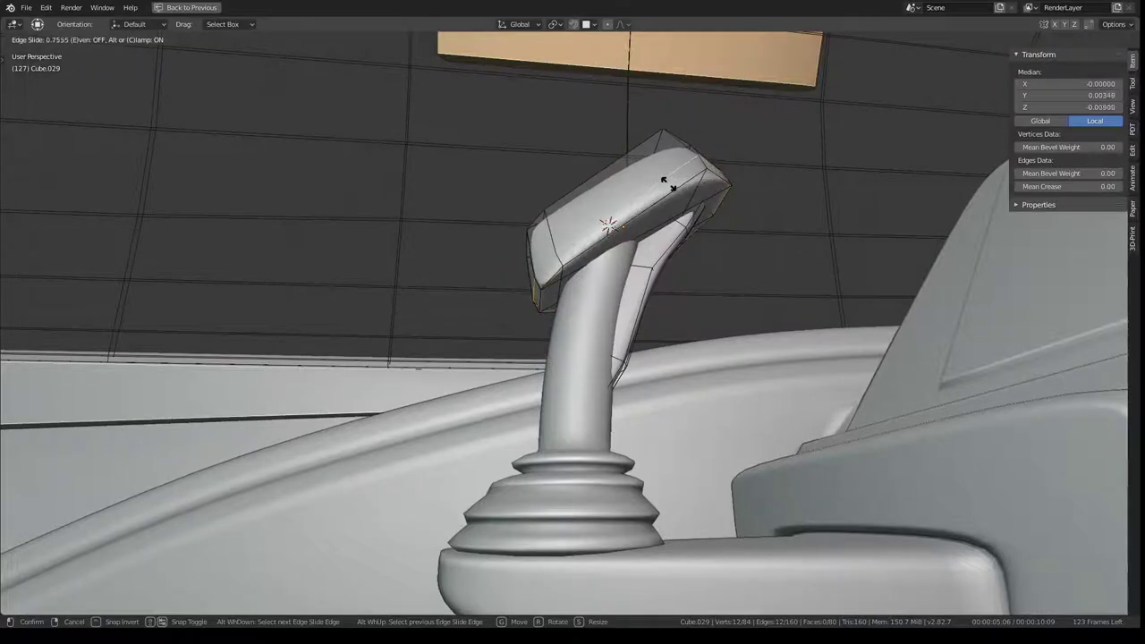
left_click(608, 158)
key("Tab")
scroll(608, 157, "down", 5)
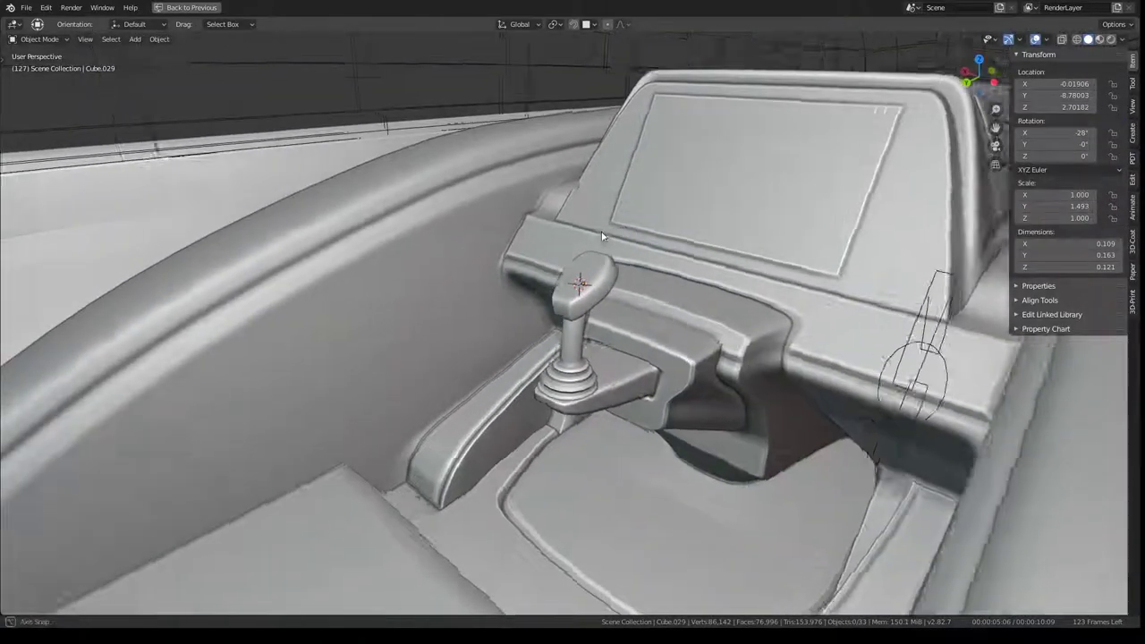
middle_click_drag(608, 158, 535, 207)
Nudge the whole grip along Y and up along Z, making it 0.109 × 0.167 × 0.126
key("Tab")
scroll(535, 207, "up", 5)
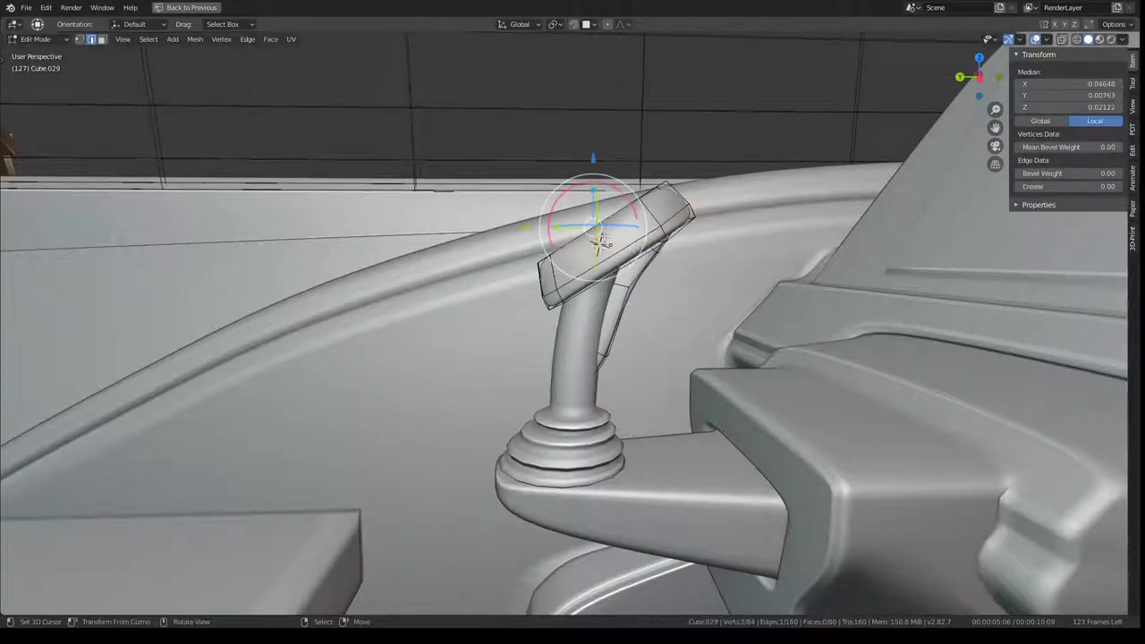
key("l")
key("g")
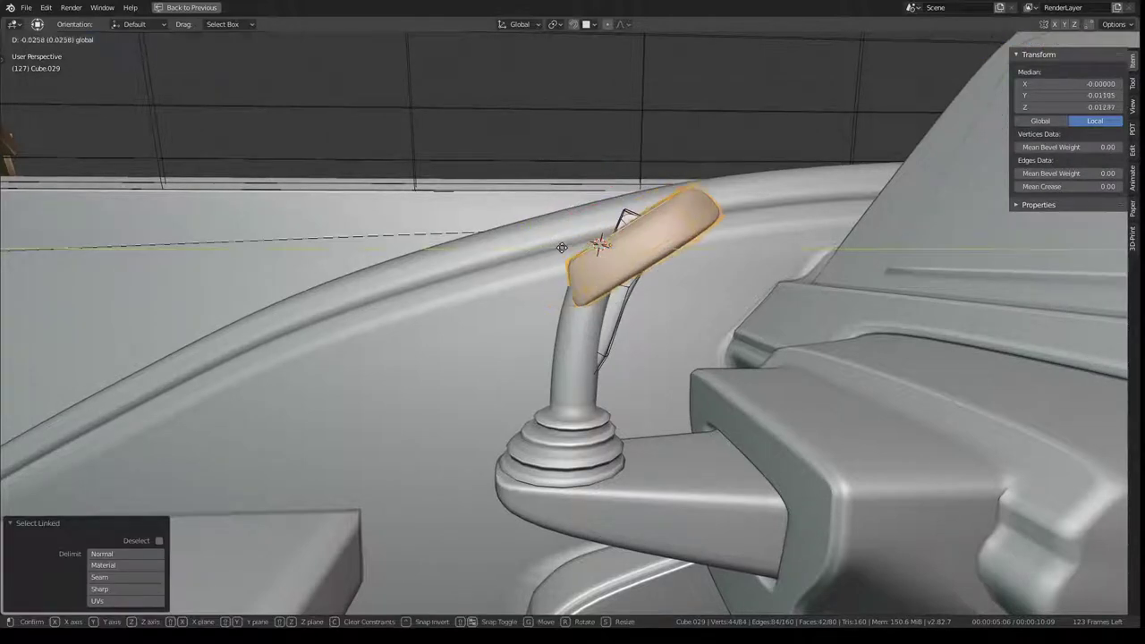
key("y")
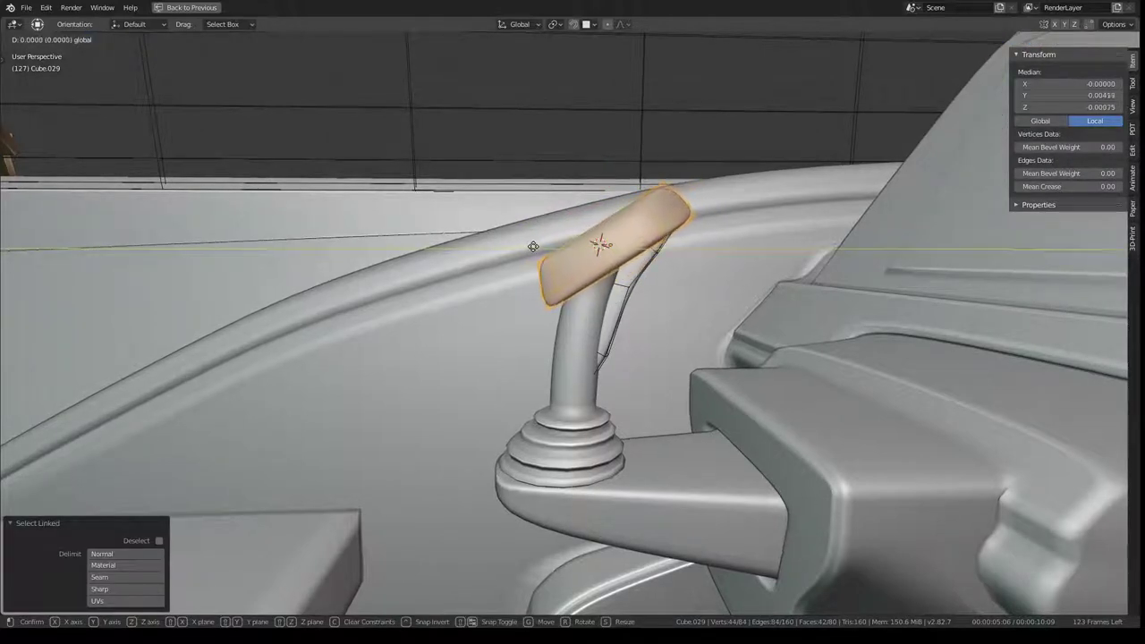
left_click(531, 247)
key("g")
key("z")
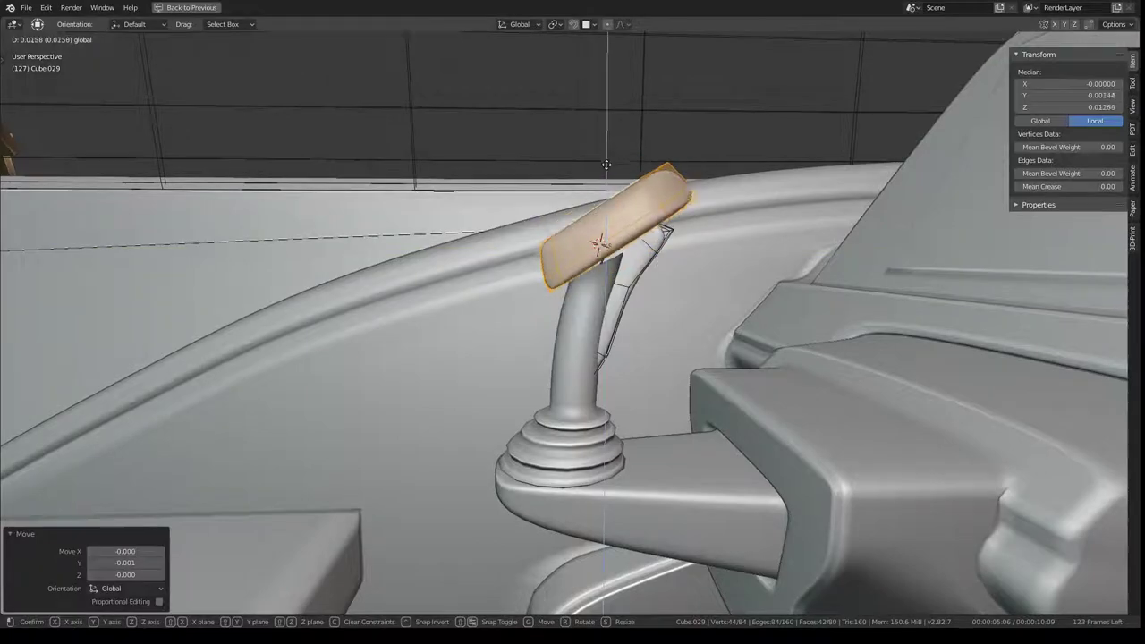
left_click(607, 174)
mouse_move(608, 175)
middle_mouse_down()
mouse_move(635, 212)
mouse_move(633, 265)
middle_mouse_up()
key("Tab")
key("KP_0")
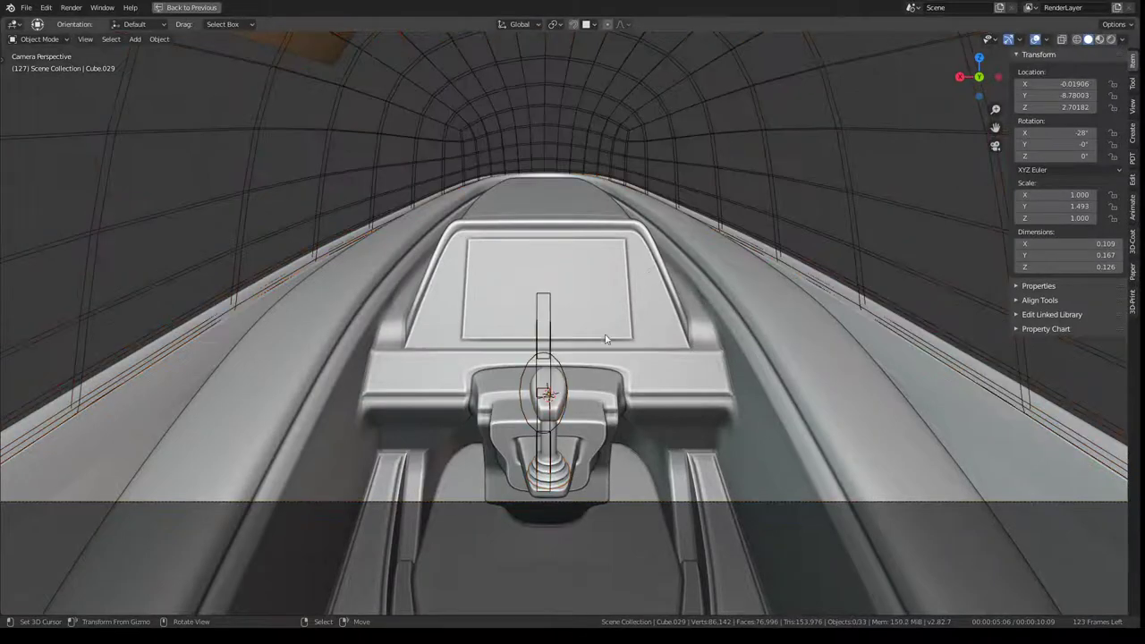
key("KP_Decimal")
scroll(600, 391, "down", 2)
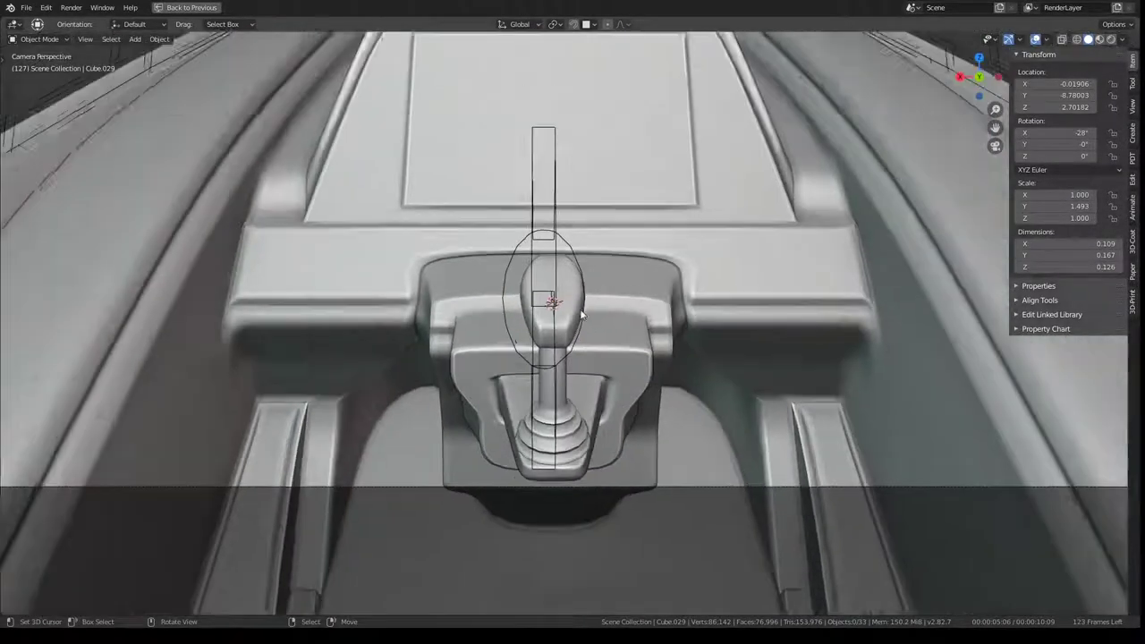
scroll(605, 295, "down", 2)
scroll(611, 267, "down", 2)
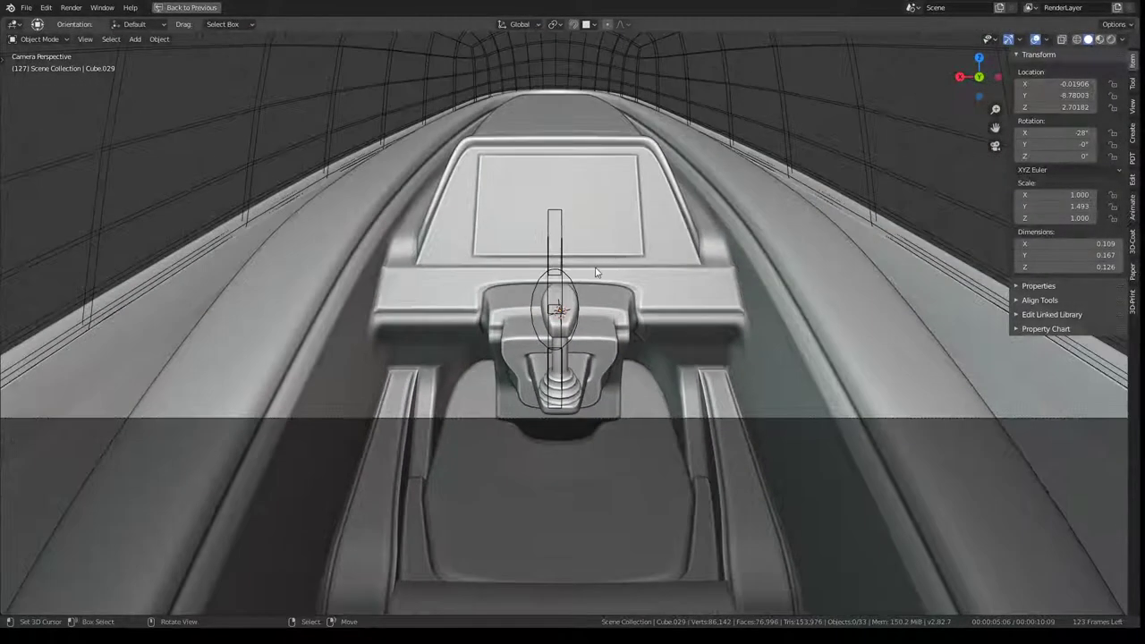
middle_click_drag(598, 270, 603, 276)
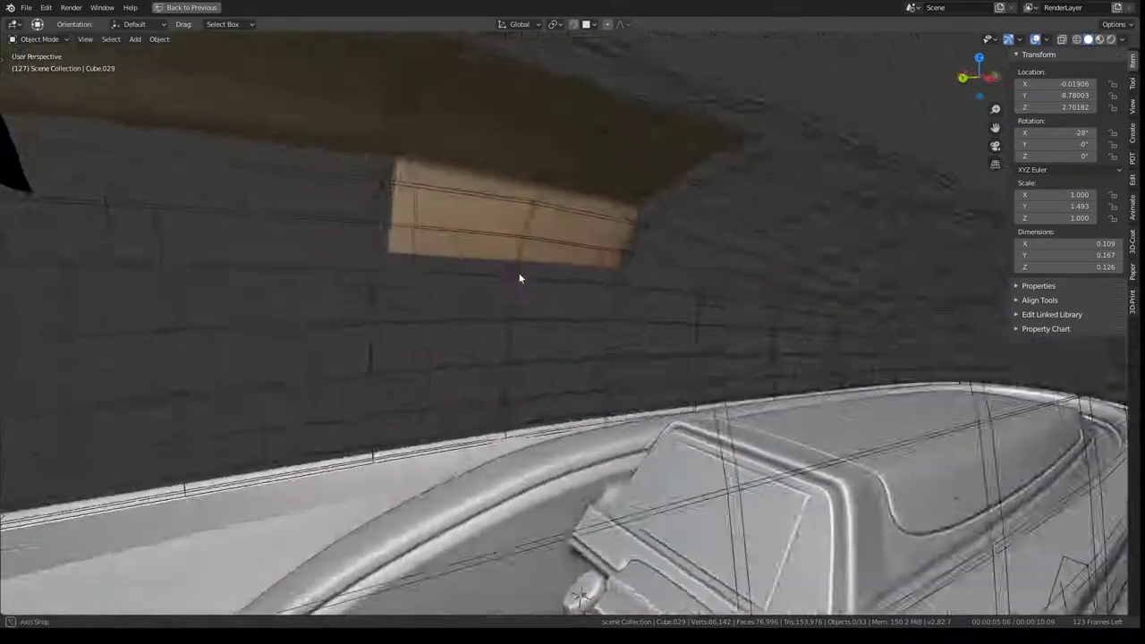
scroll(604, 275, "up", 3)
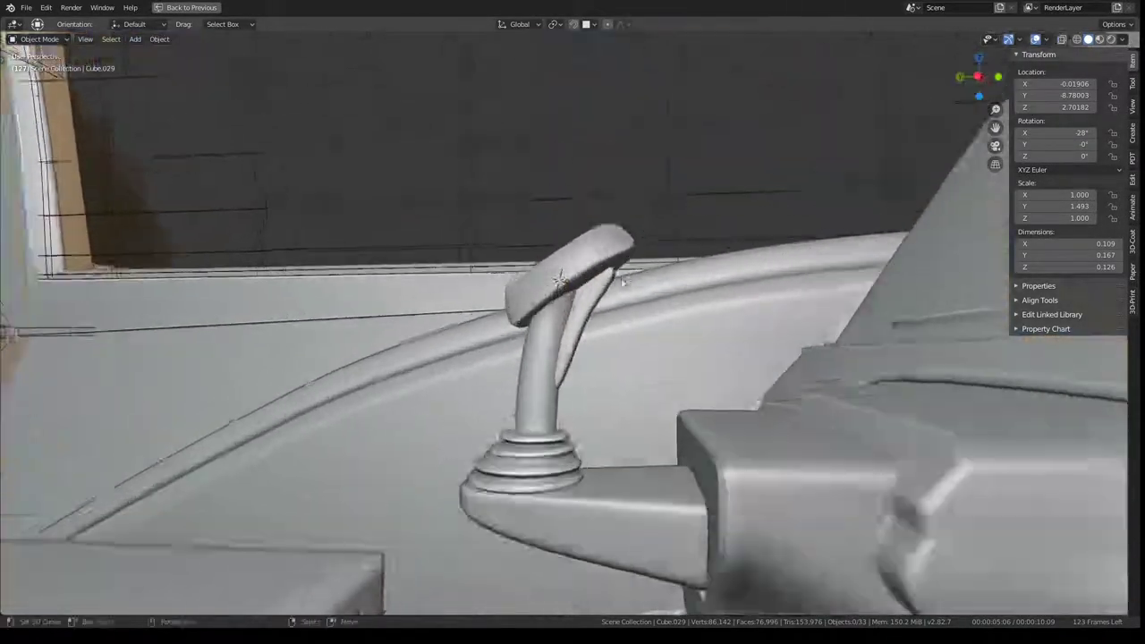
key("Tab")
middle_click_drag(612, 235, 646, 240)
In wireframe view, flip the grip's selected end edges with a -1 scale along Y
left_click(649, 248, "alt")
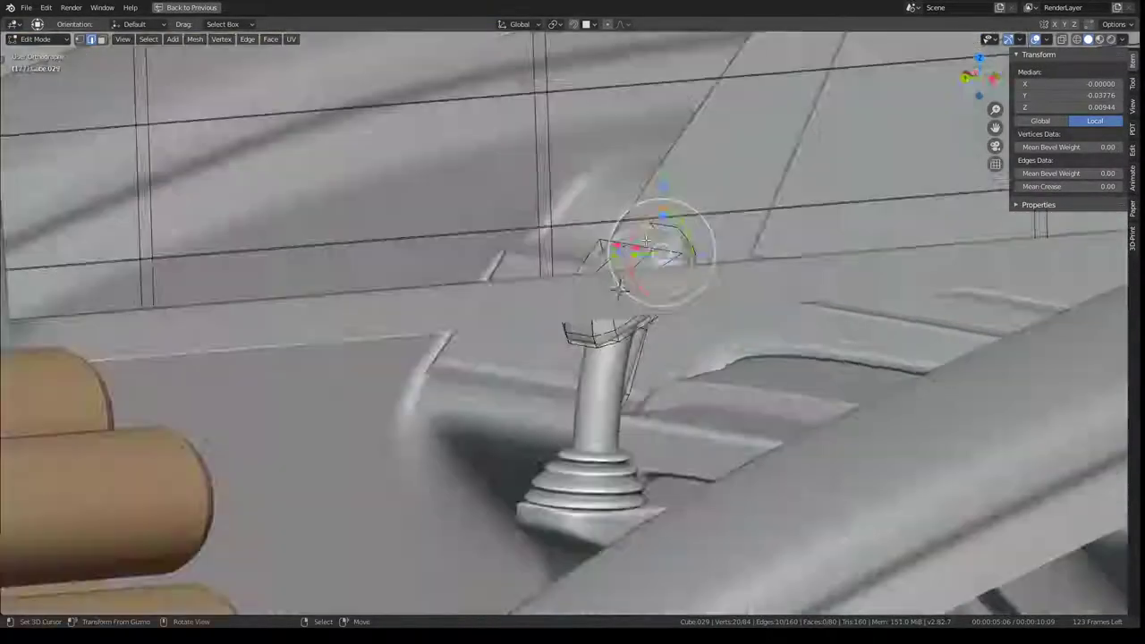
key("shift+z")
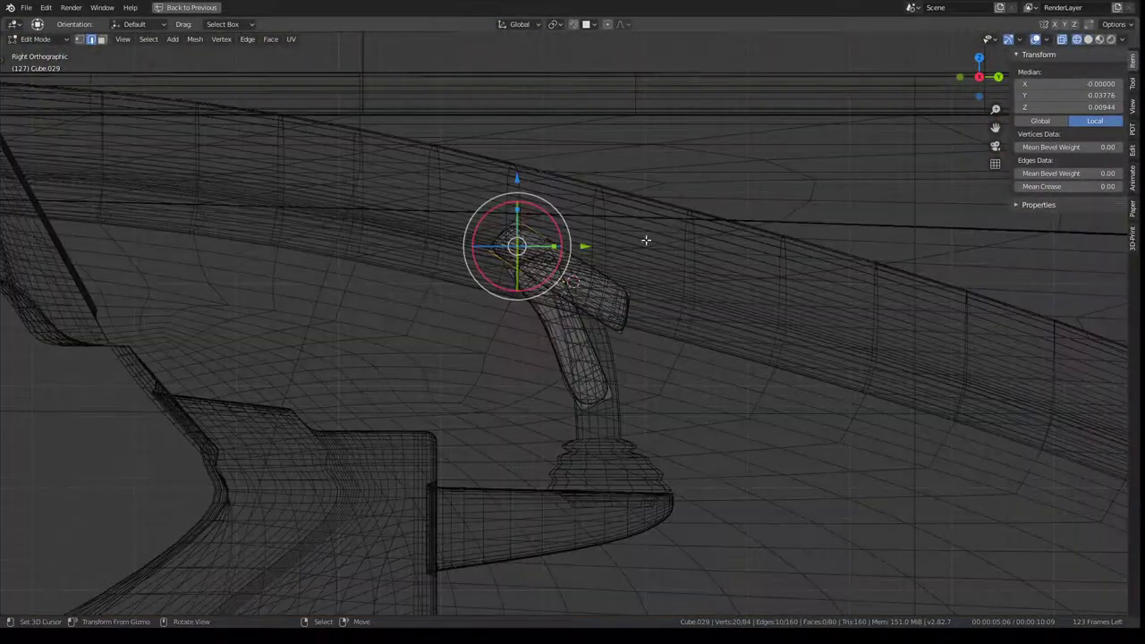
scroll(626, 231, "up", 2)
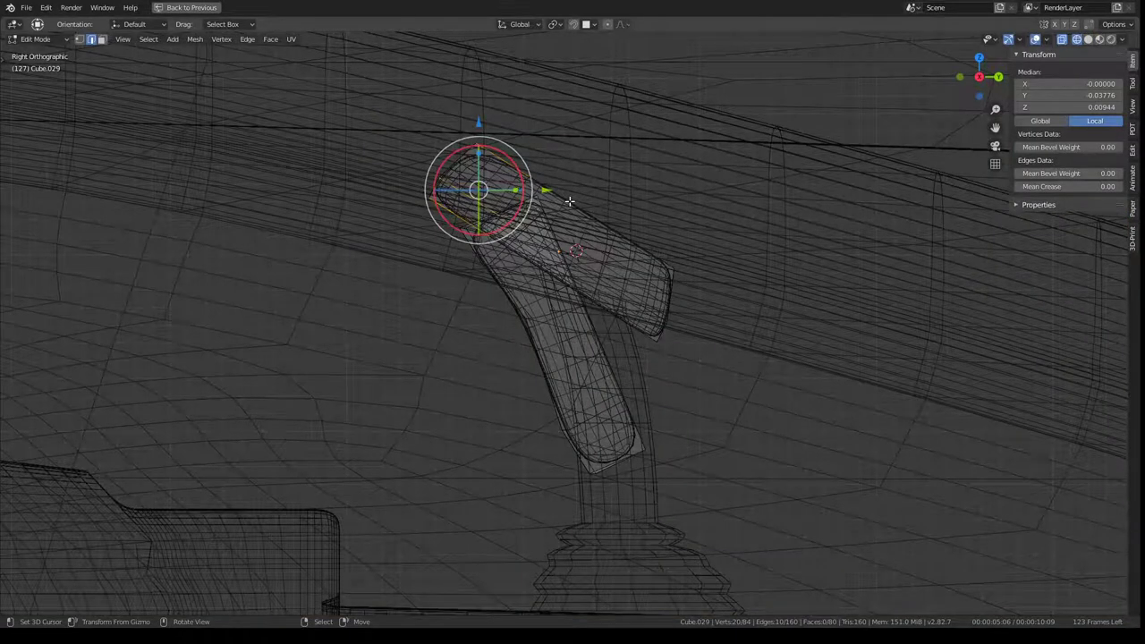
key("s")
key("y")
key("minus")
key("1")
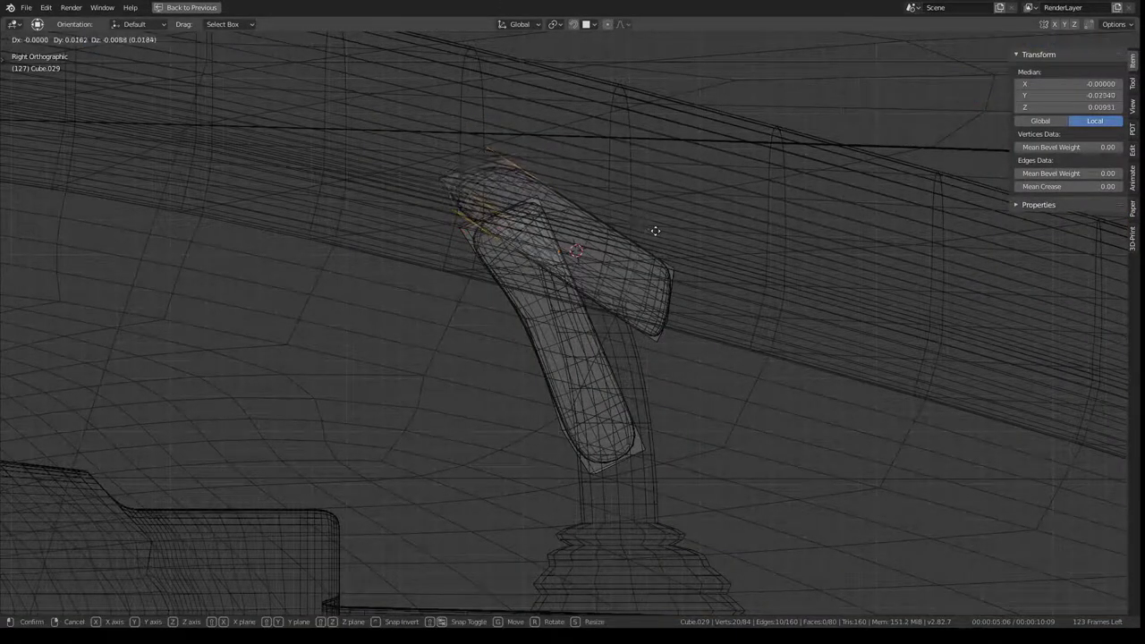
key("Return")
Move the grip's end cap, then push it inward using Normal orientation
key("ctrl+KP_Add")
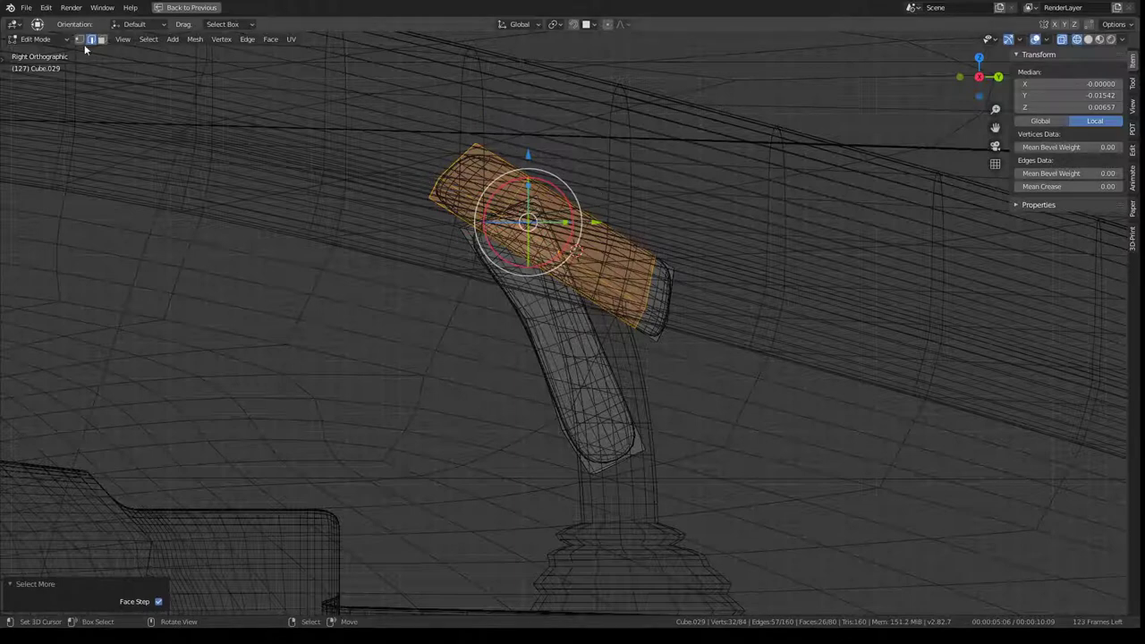
key("ctrl+z")
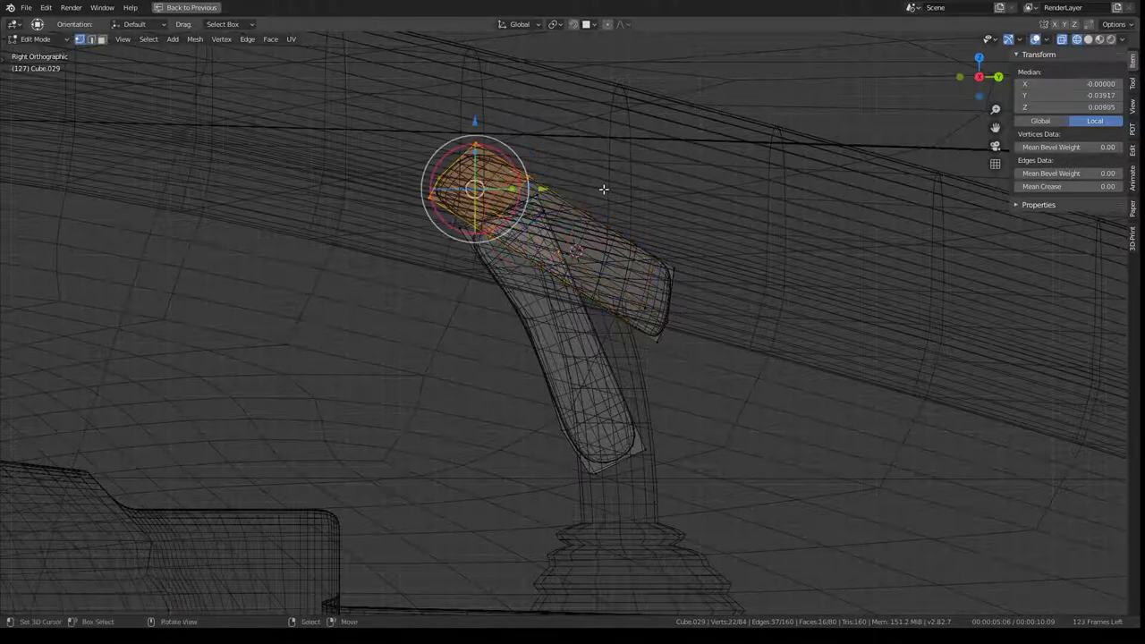
key("g")
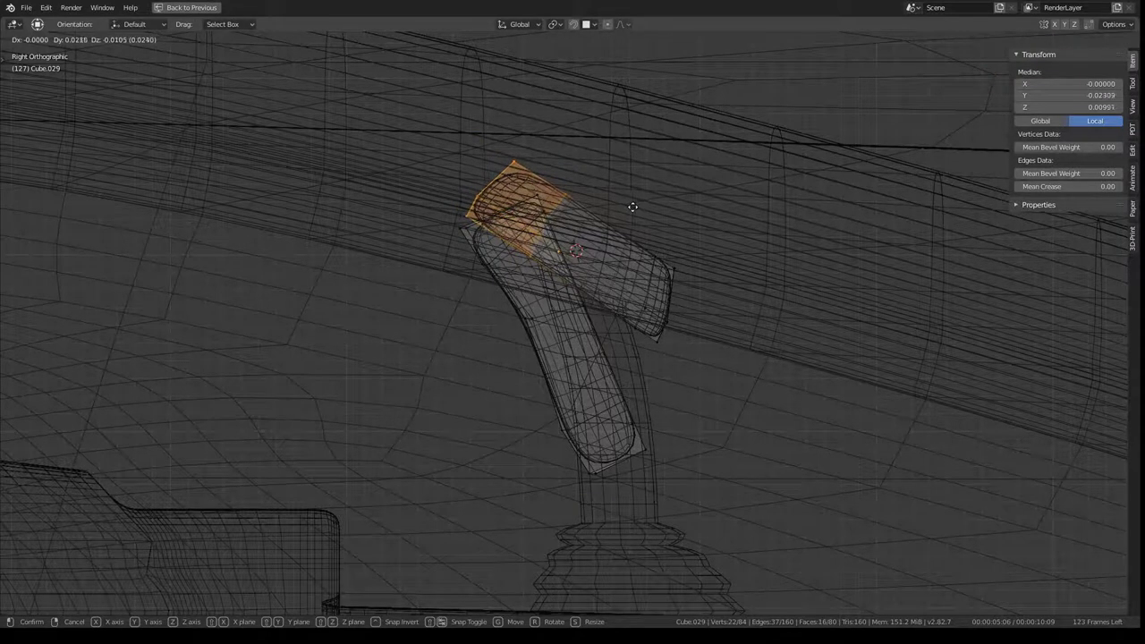
left_click(605, 178)
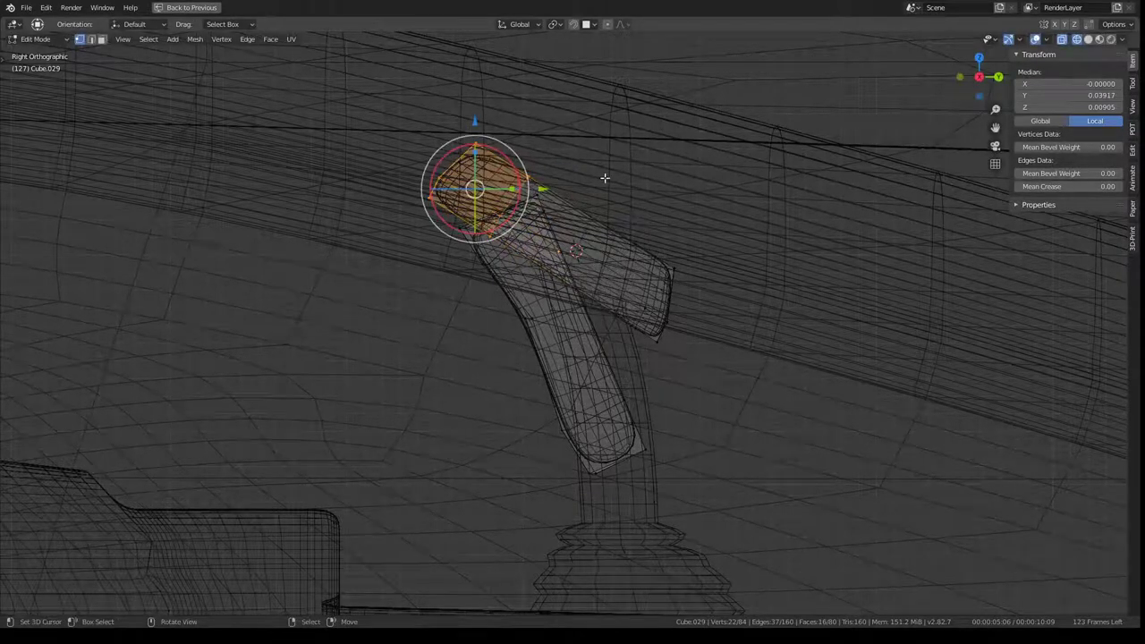
left_click(512, 26)
left_click(506, 86)
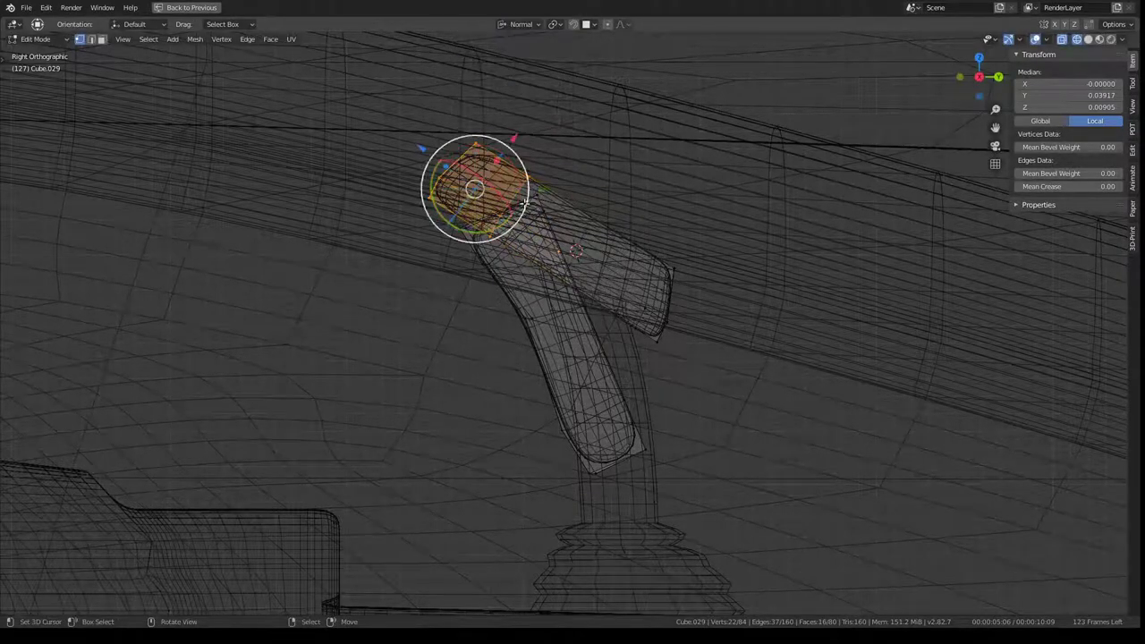
key("g")
left_click(468, 169)
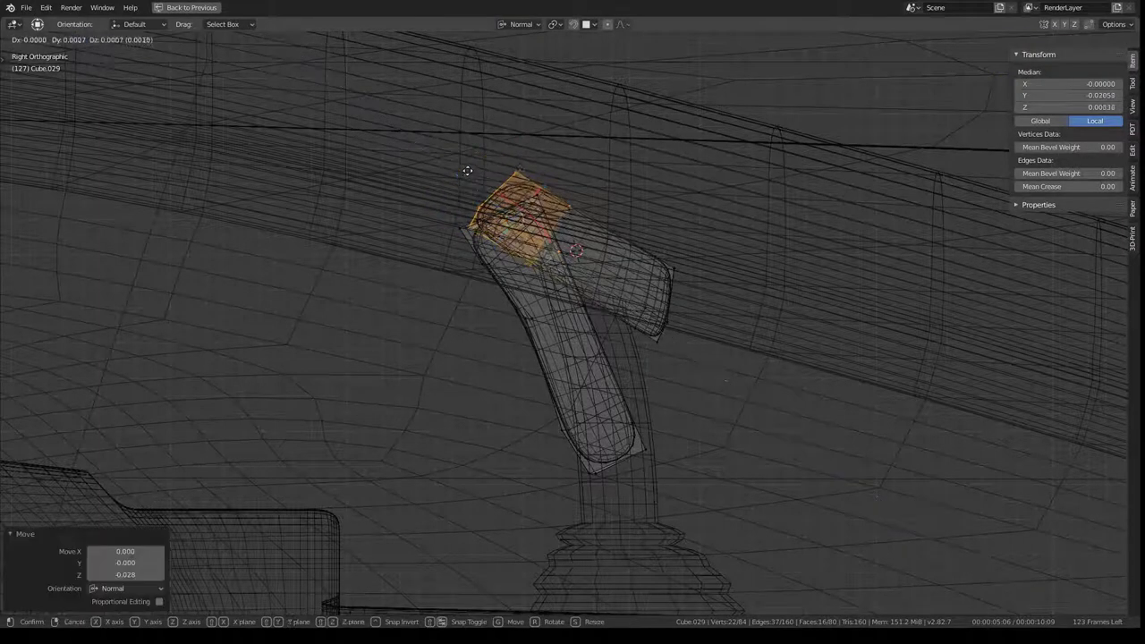
Box-select the grip's corner vertices and reposition them, finally 0.005 along global Y
key("g")
key("Escape")
left_click(446, 228)
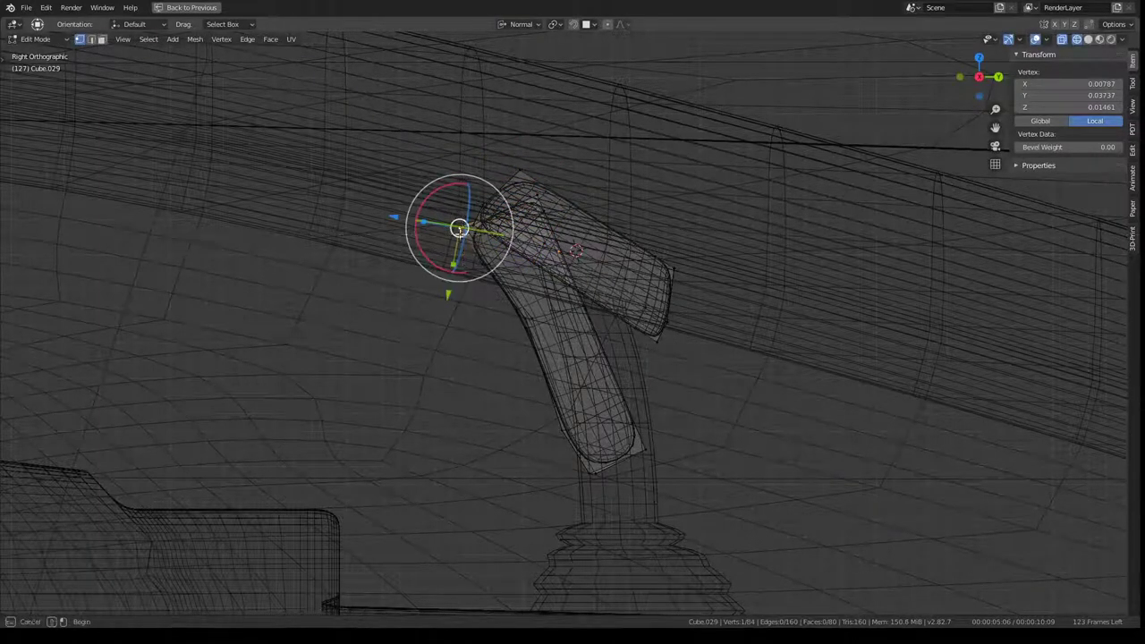
left_click(459, 229, "shift")
key("g")
key("Escape")
key("b")
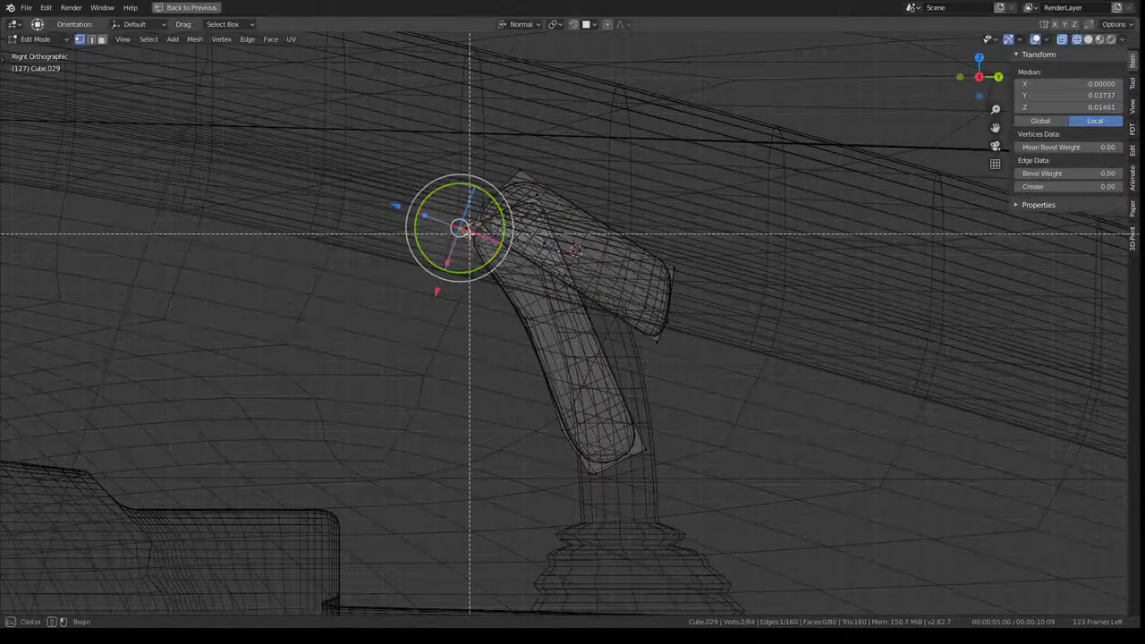
left_click_drag(469, 234, 396, 189)
key("g")
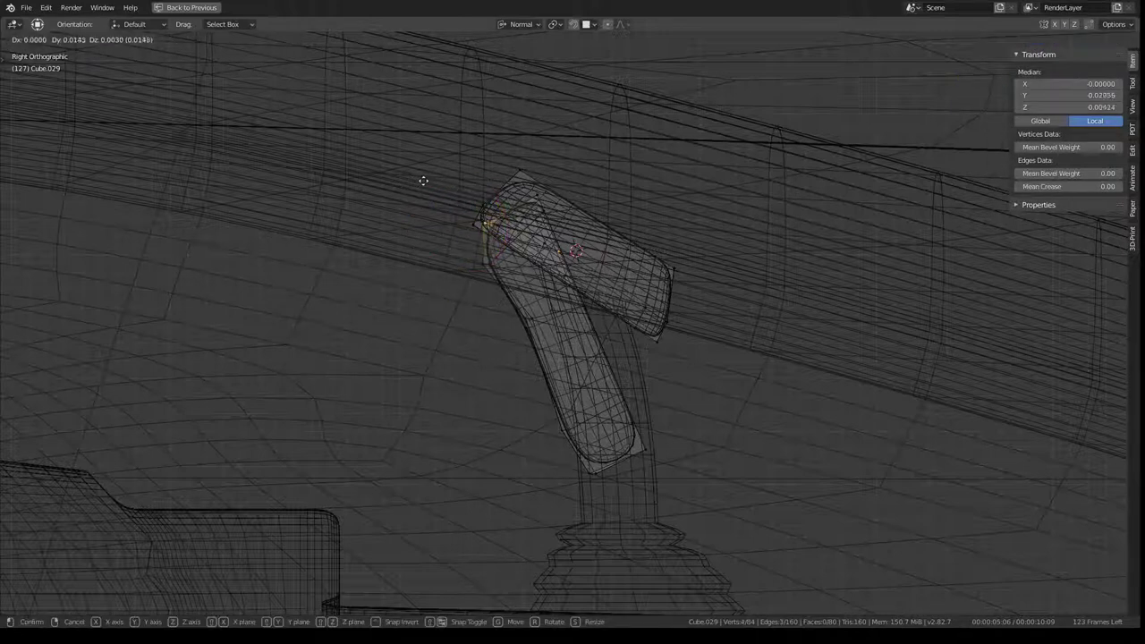
left_click(426, 181)
key("g")
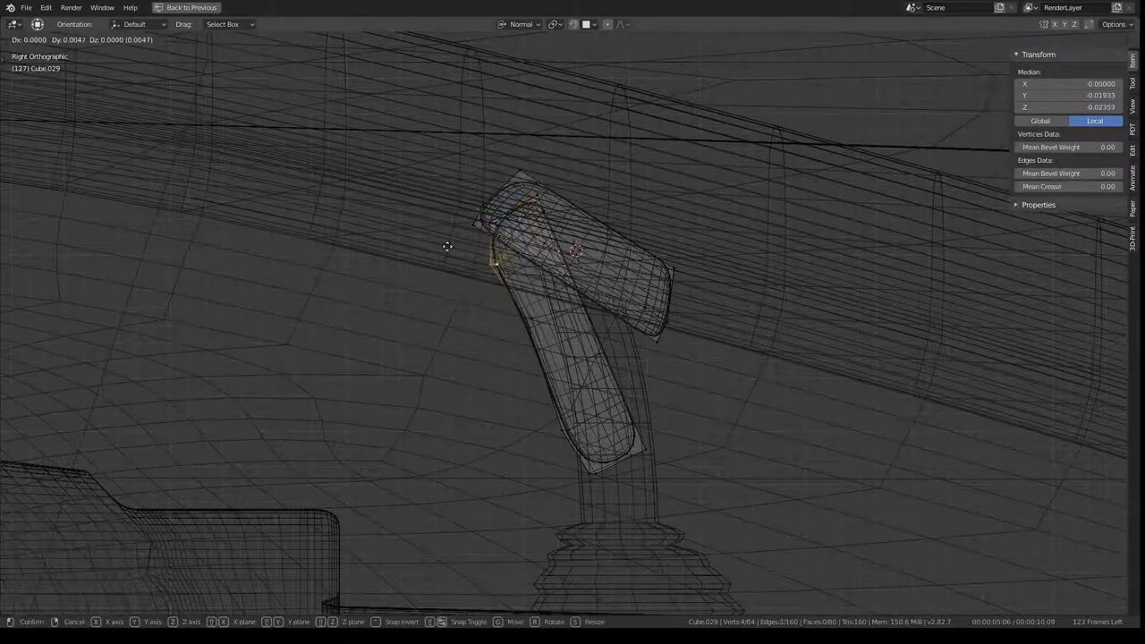
left_click(447, 246)
Back in solid shading, subdivide a selected stalk edge loop via quick favourites
left_click(1087, 40)
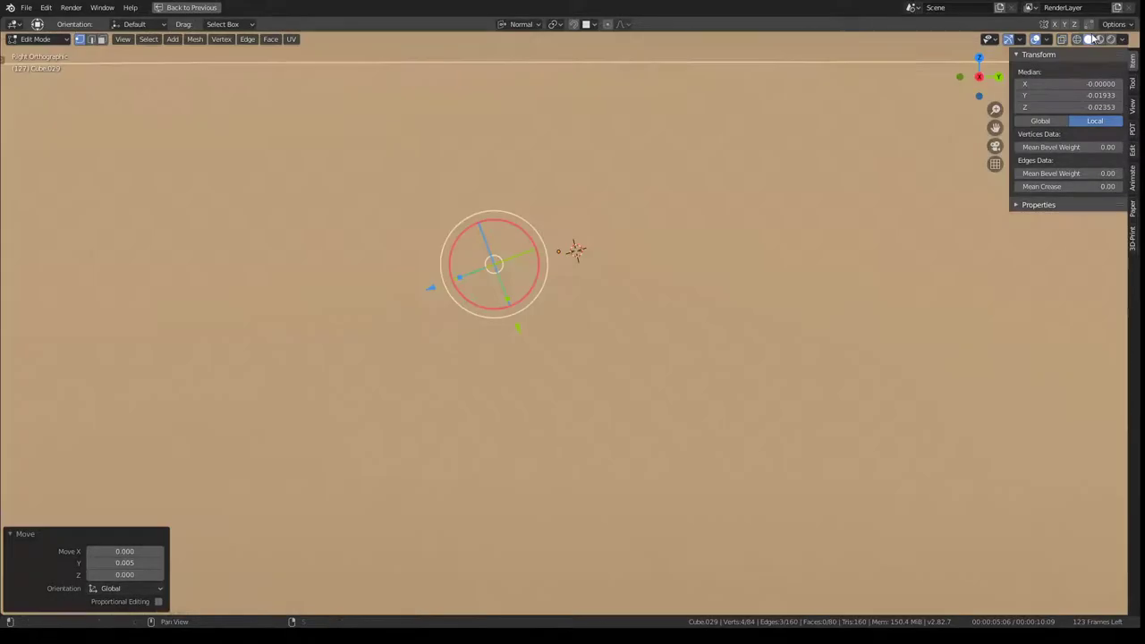
mouse_move(572, 247)
middle_mouse_down()
mouse_move(328, 206)
mouse_move(573, 231)
mouse_move(609, 272)
middle_mouse_up()
left_click(580, 232, "alt")
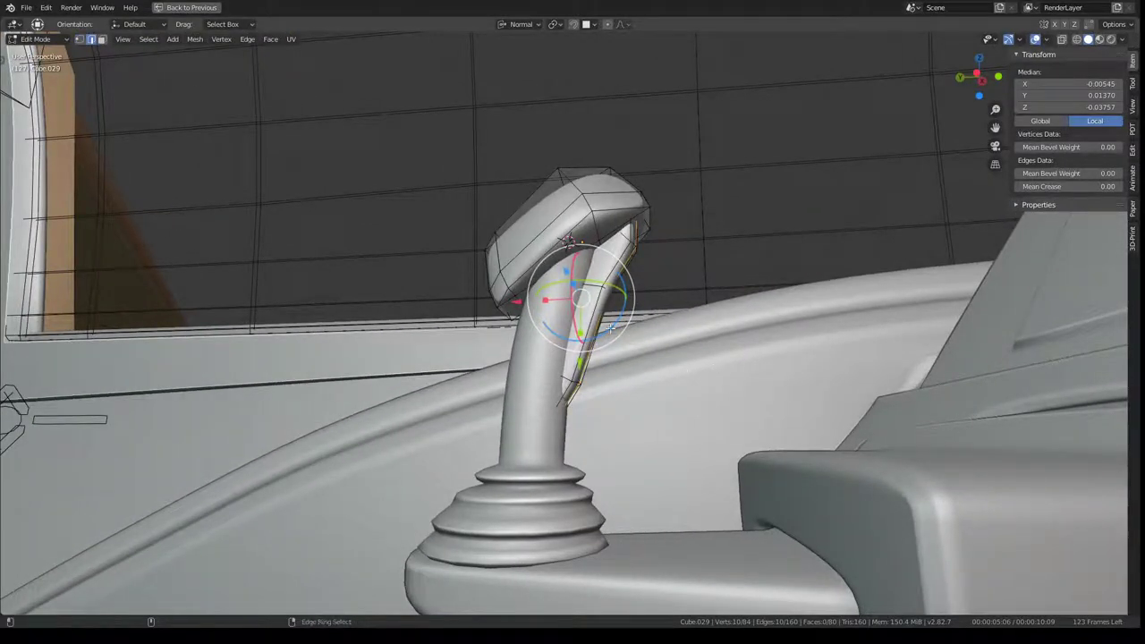
left_click(611, 329, "alt")
key("q")
left_click(734, 256)
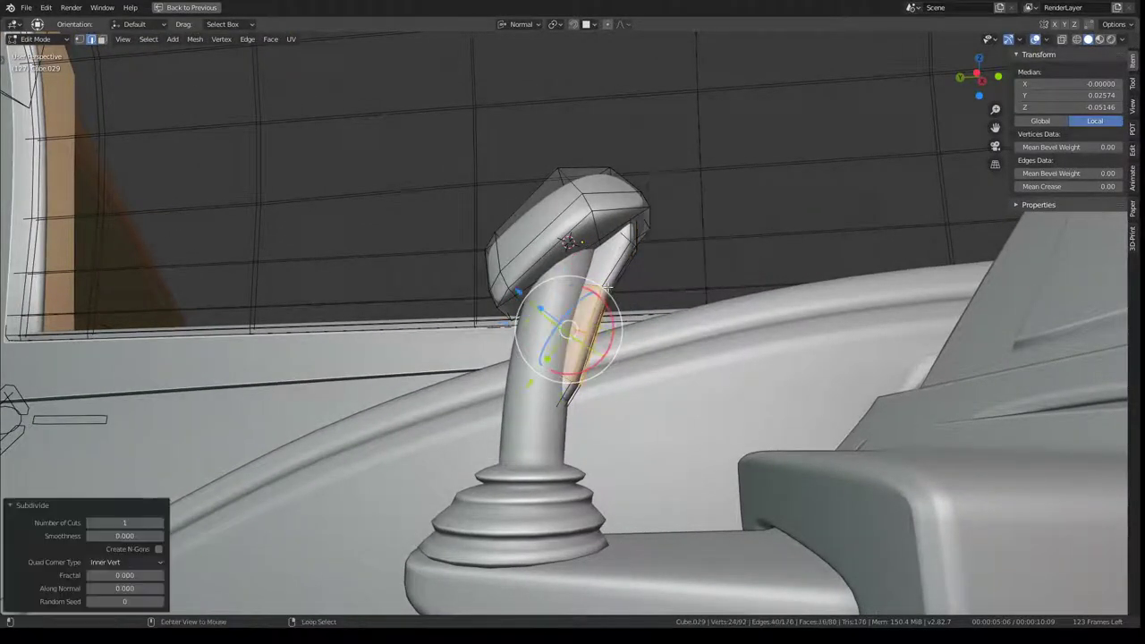
key("ctrl+z")
key("q")
left_click(706, 199)
scroll(669, 220, "up", 3)
With Global orientation, move a stalk edge loop along Y, then up along Z
mouse_move(669, 220)
middle_mouse_down()
mouse_move(612, 242)
mouse_move(623, 244)
middle_mouse_up()
left_click(612, 241, "alt")
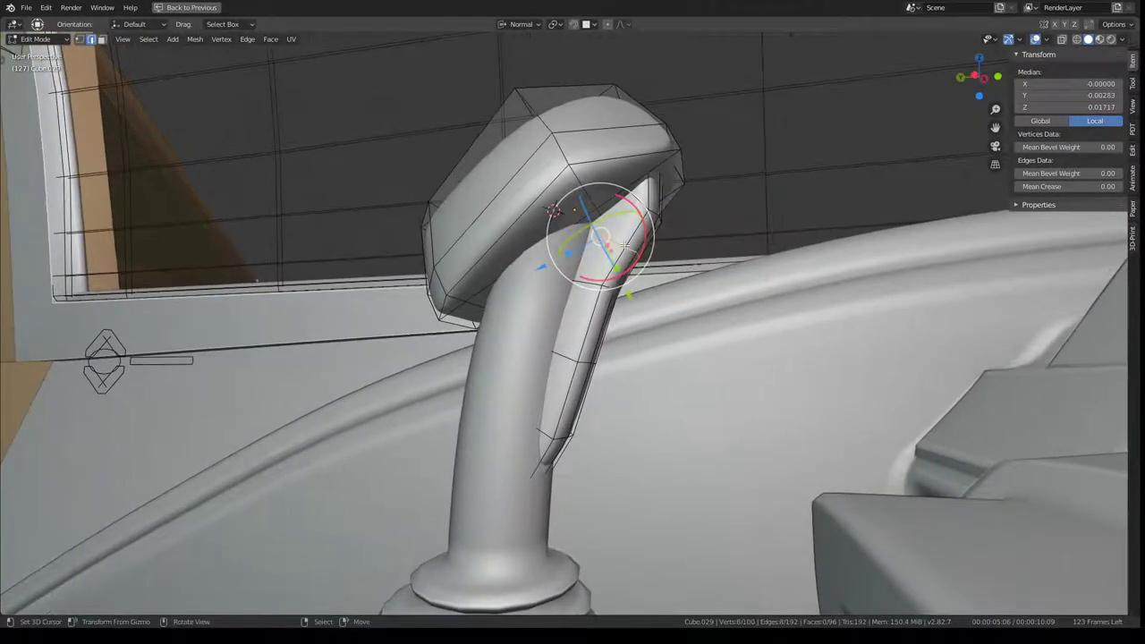
left_click(529, 25)
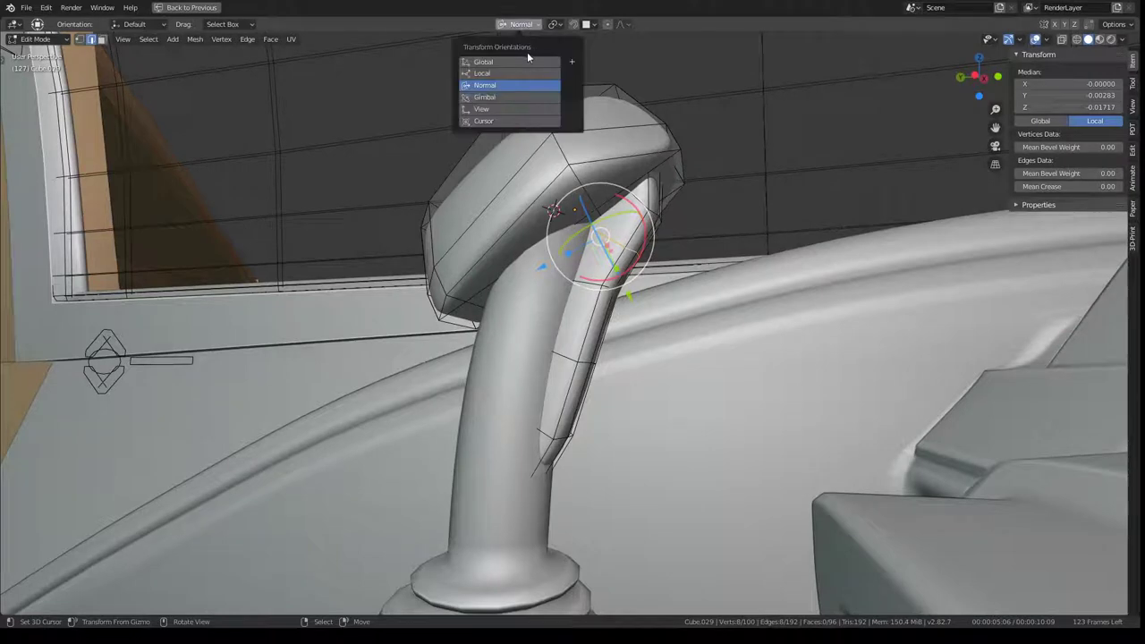
left_click(526, 62)
key("g")
key("y")
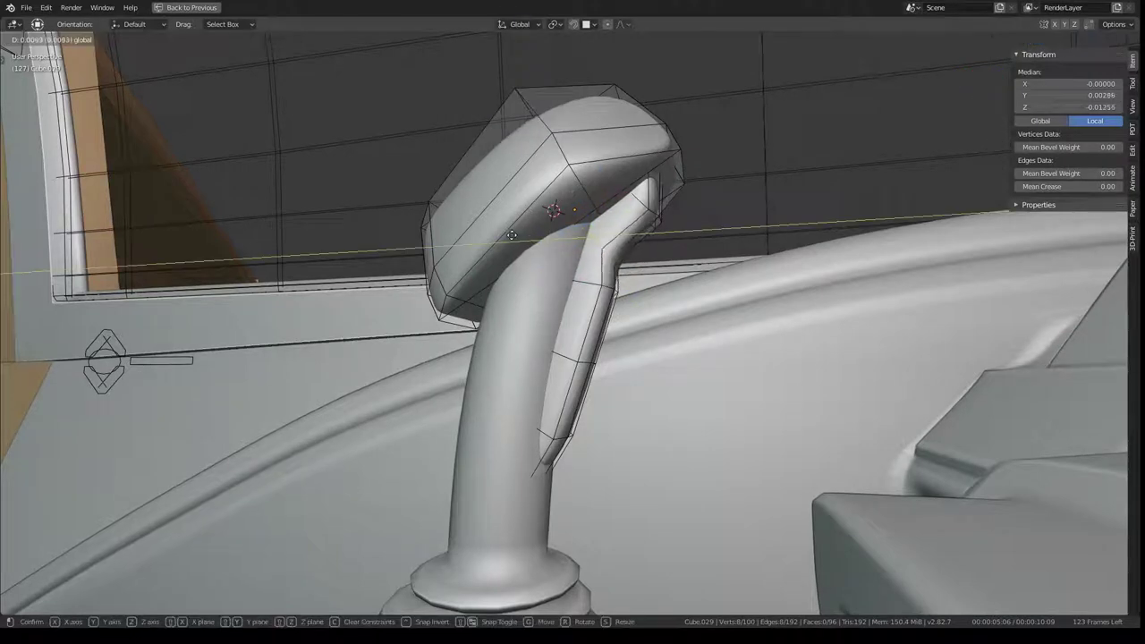
left_click(570, 230)
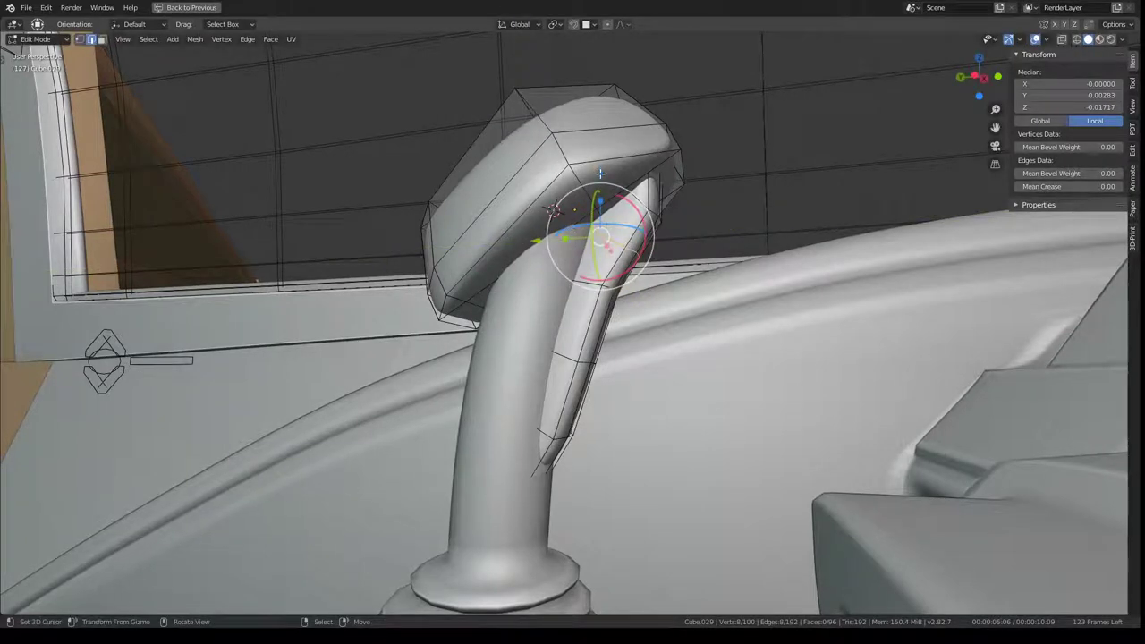
key("g")
key("z")
left_click(599, 162)
left_click_drag(601, 173, 599, 166)
Subdivide an edge ring on the handle from the edge menu
left_click(574, 355, "ctrl+alt")
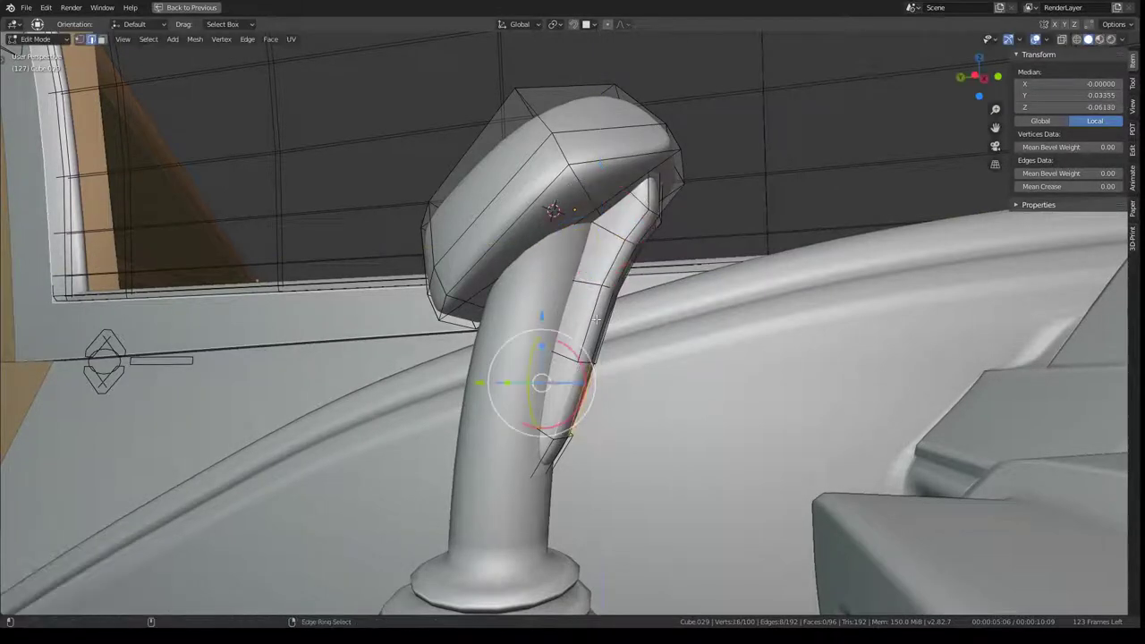
right_click(642, 263)
left_click(642, 263)
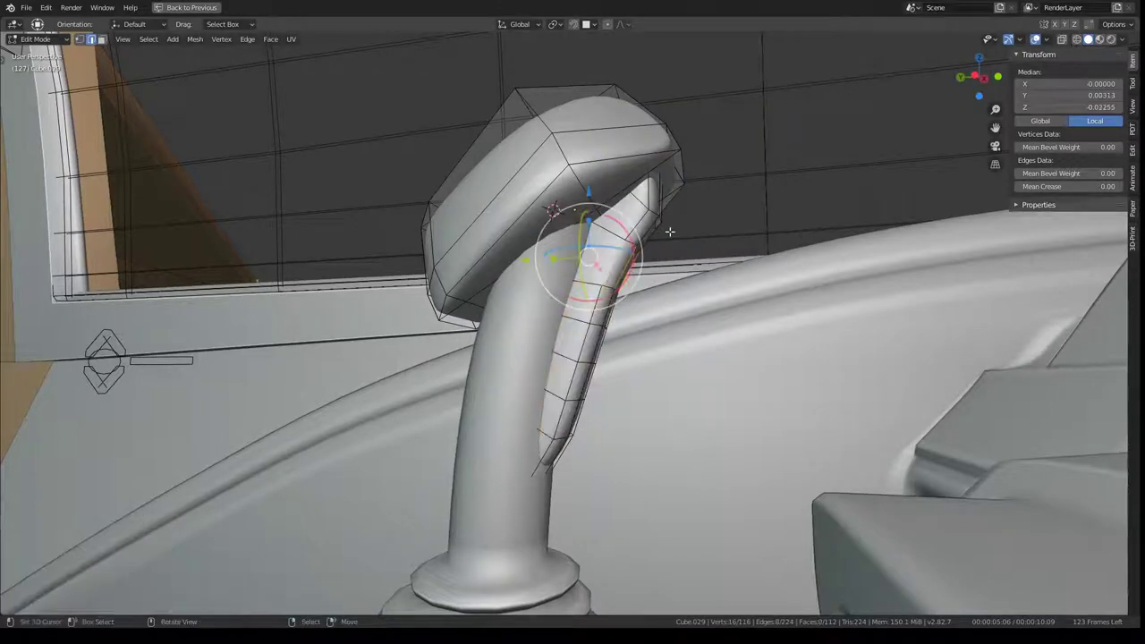
scroll(573, 268, "down", 5)
Leave Edit Mode and rotate the handle so its X tilt is 28°
key("Tab")
mouse_move(557, 195)
middle_mouse_down()
mouse_move(708, 249)
mouse_move(636, 228)
mouse_move(618, 340)
mouse_move(573, 295)
mouse_move(532, 285)
mouse_move(592, 344)
middle_mouse_up()
key("r")
left_click(612, 356)
Select the console joystick, orbit closer to it, and enter Edit Mode
left_click(592, 344)
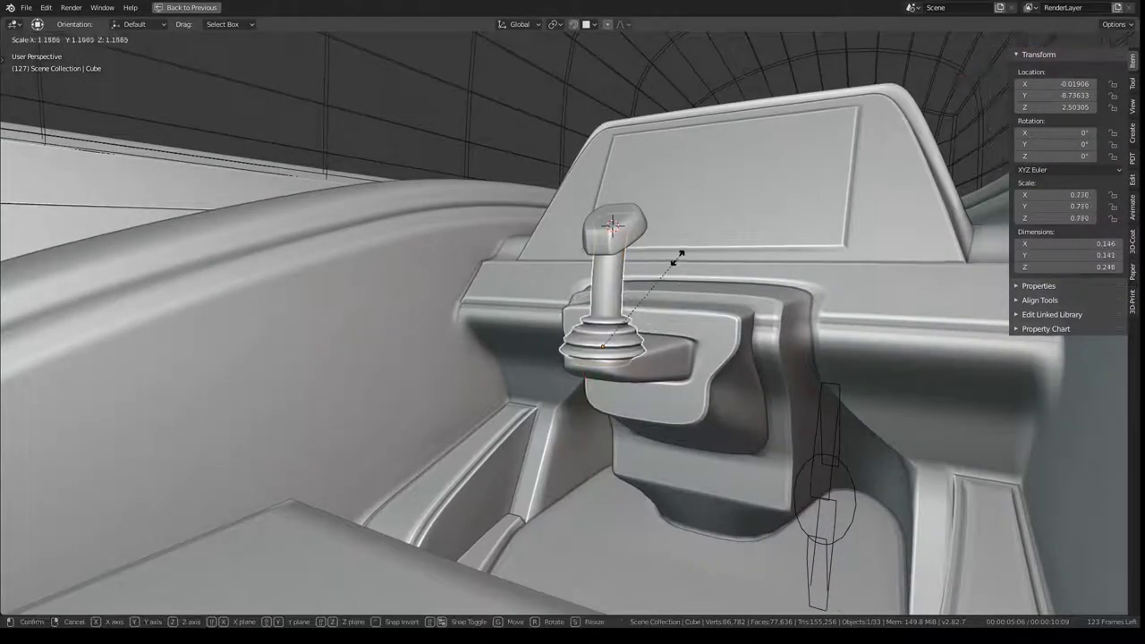
left_click(628, 208)
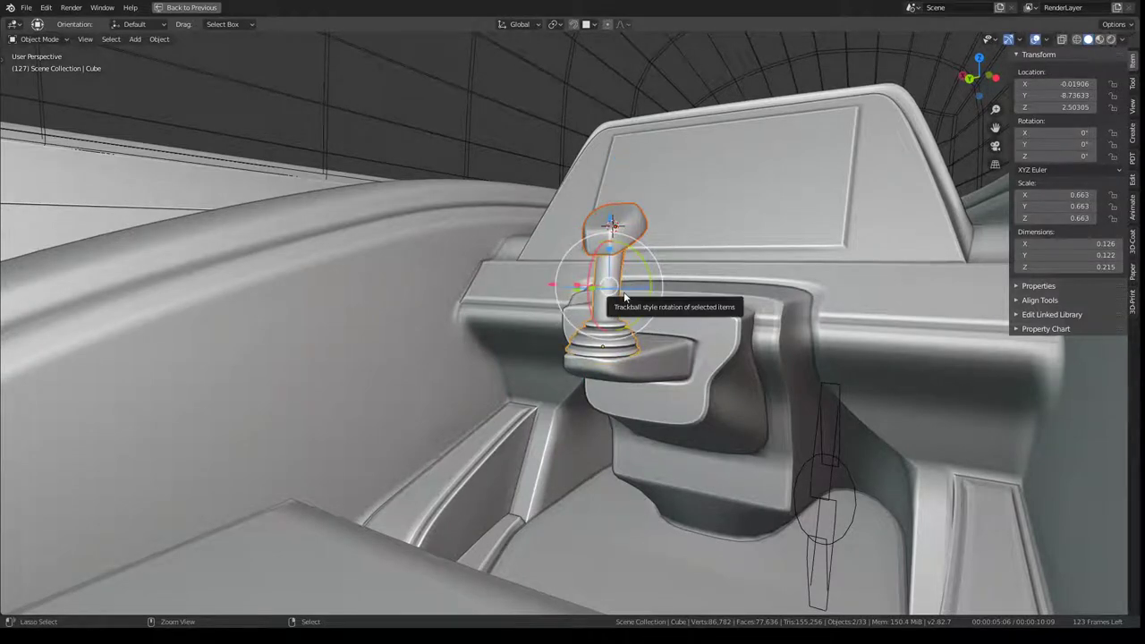
left_click(622, 309)
middle_click_drag(655, 180, 572, 208)
key("Tab")
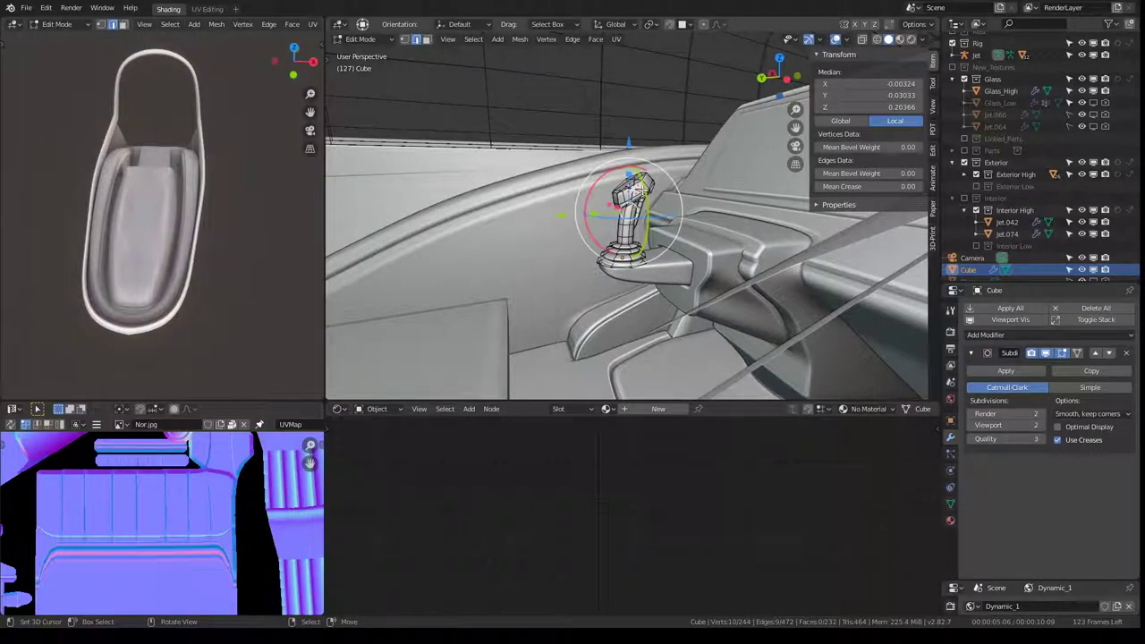
Maximize the 3D view and re-enter Edit Mode on the console joystick's knob
key("Tab")
key("ctrl+space")
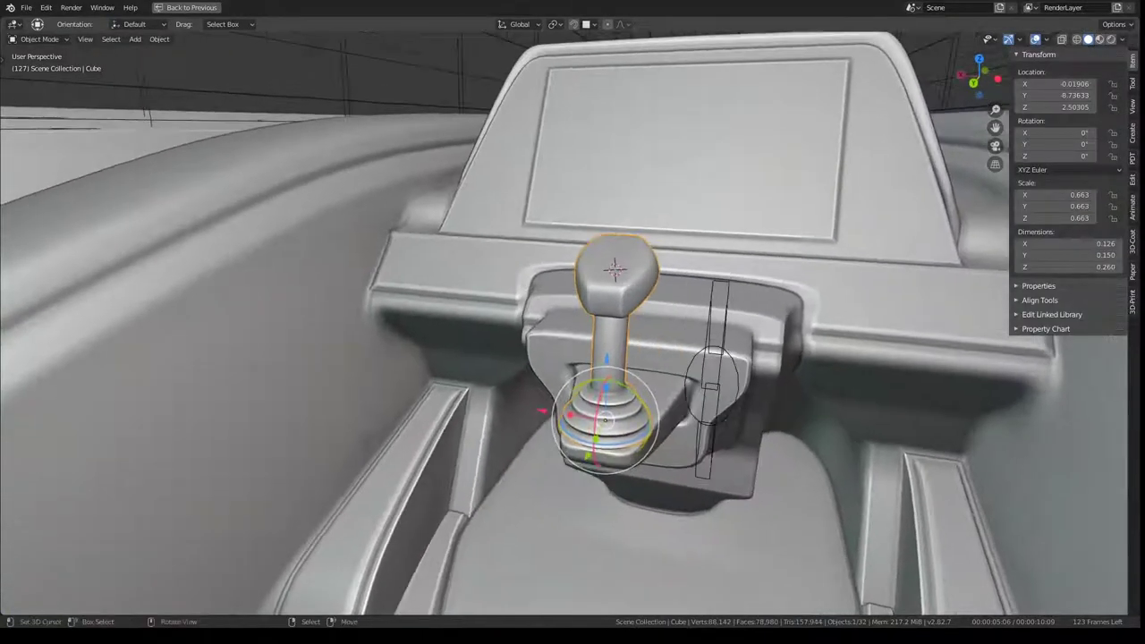
middle_click_drag(573, 322, 465, 268)
key("Tab")
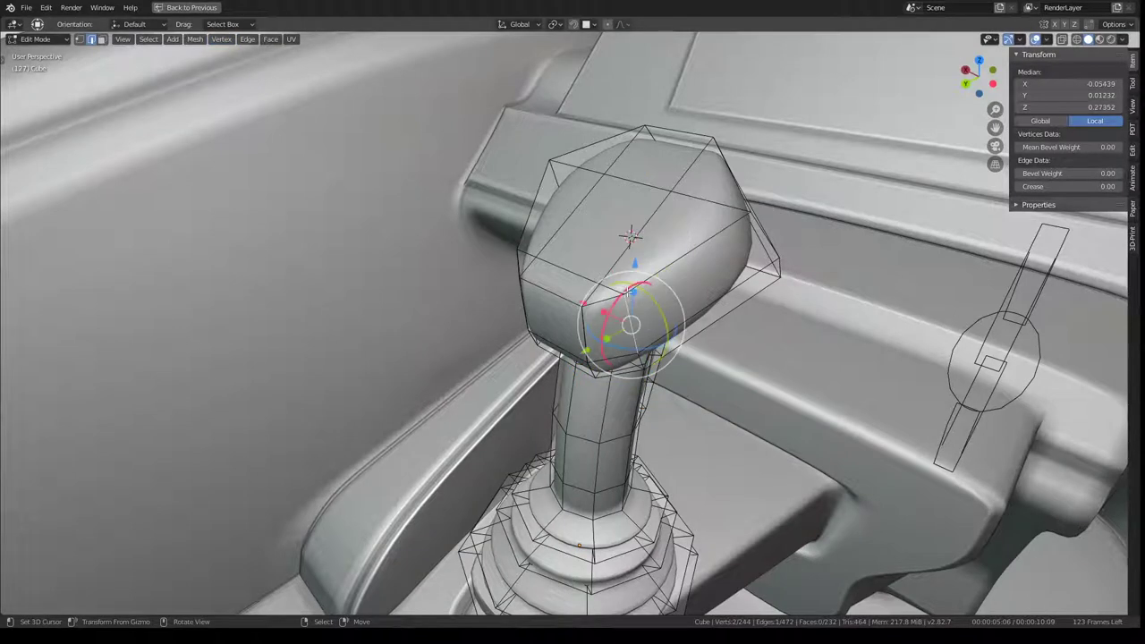
Select the whole knob as linked geometry and bring up quick favourites
key("l")
right_click(691, 254)
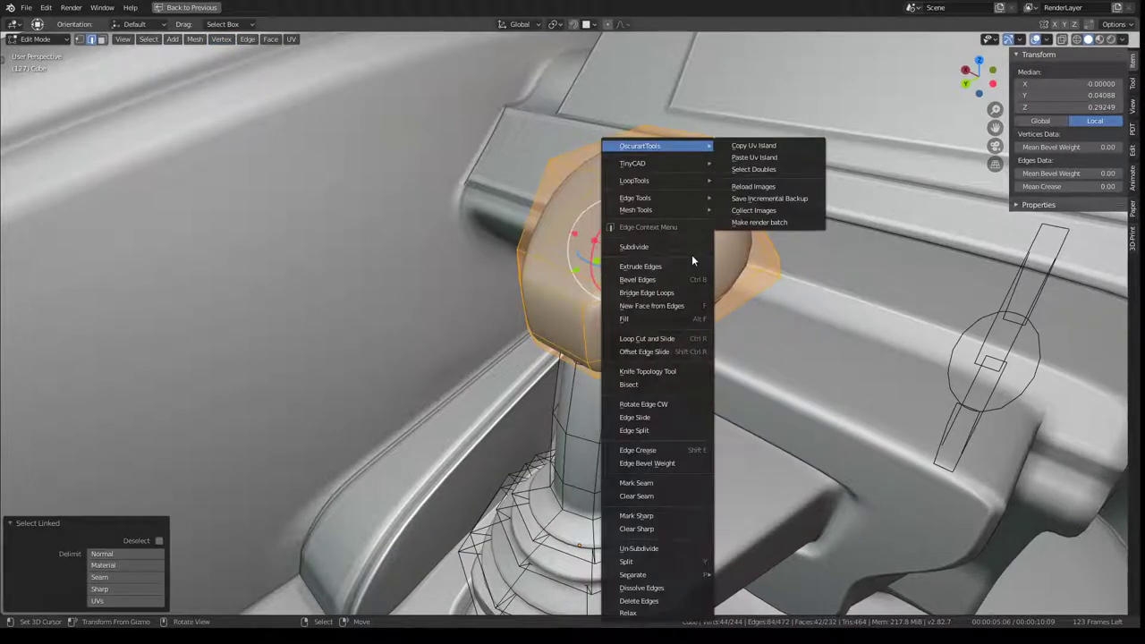
key("Escape")
key("q")
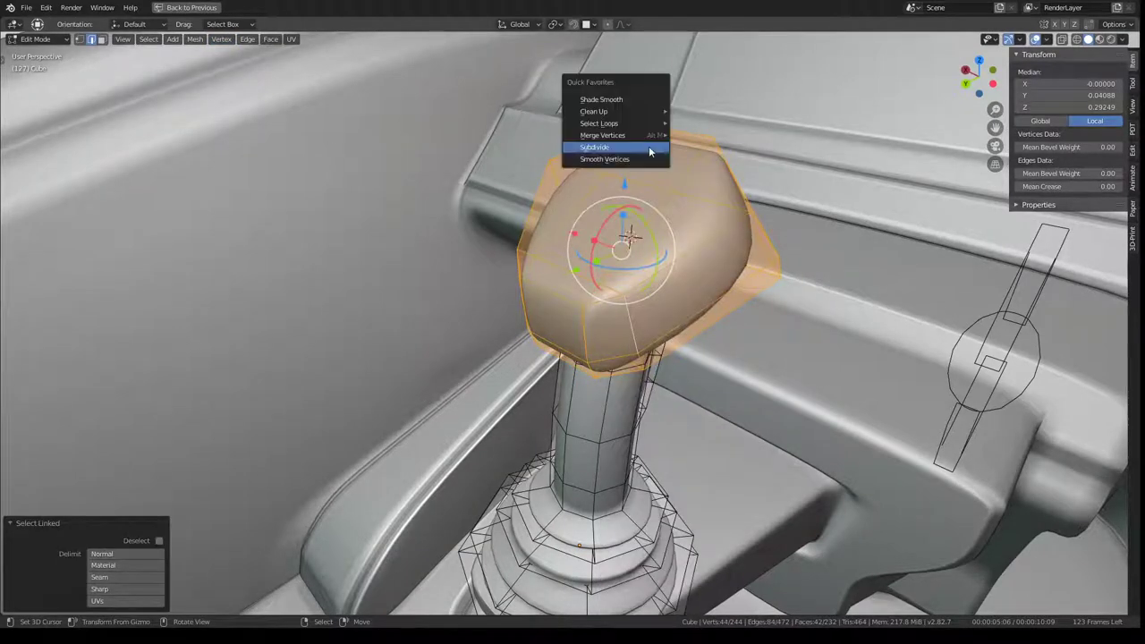
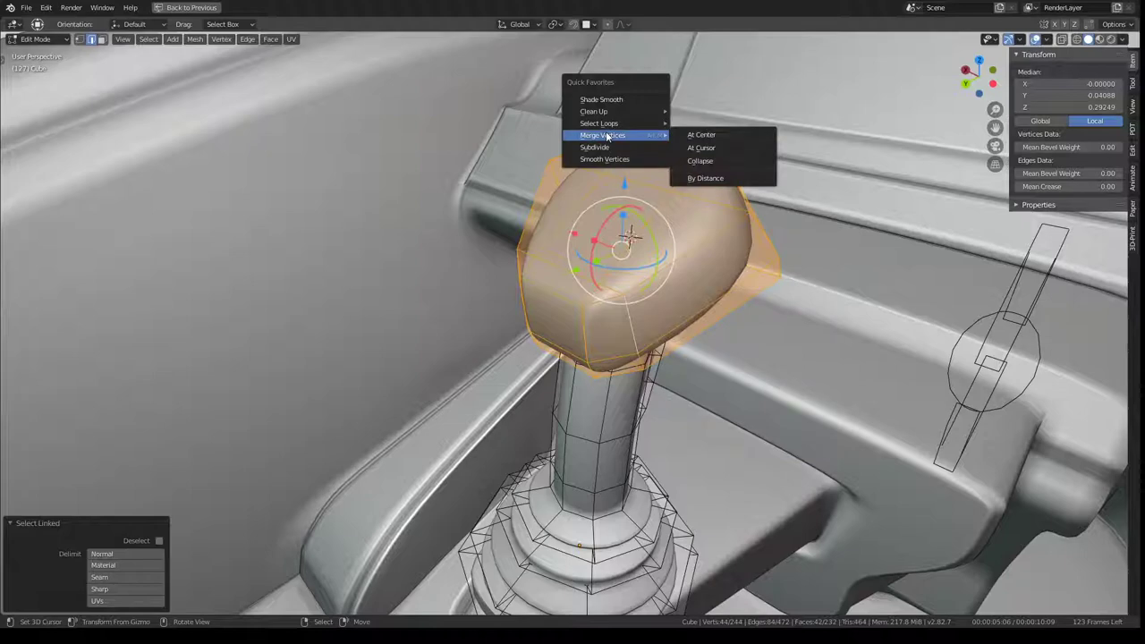
Merge the knob's duplicate vertices by distance and select its top faces
left_click(733, 180)
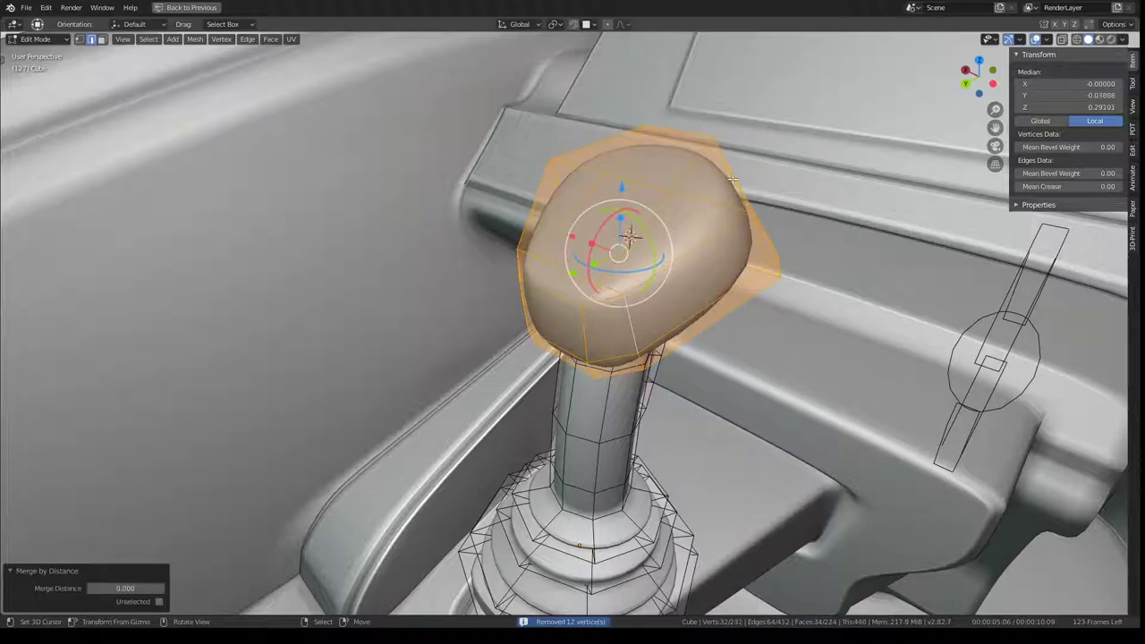
mouse_move(630, 234)
middle_mouse_down()
mouse_move(667, 252)
mouse_move(626, 260)
middle_mouse_up()
left_click(626, 241)
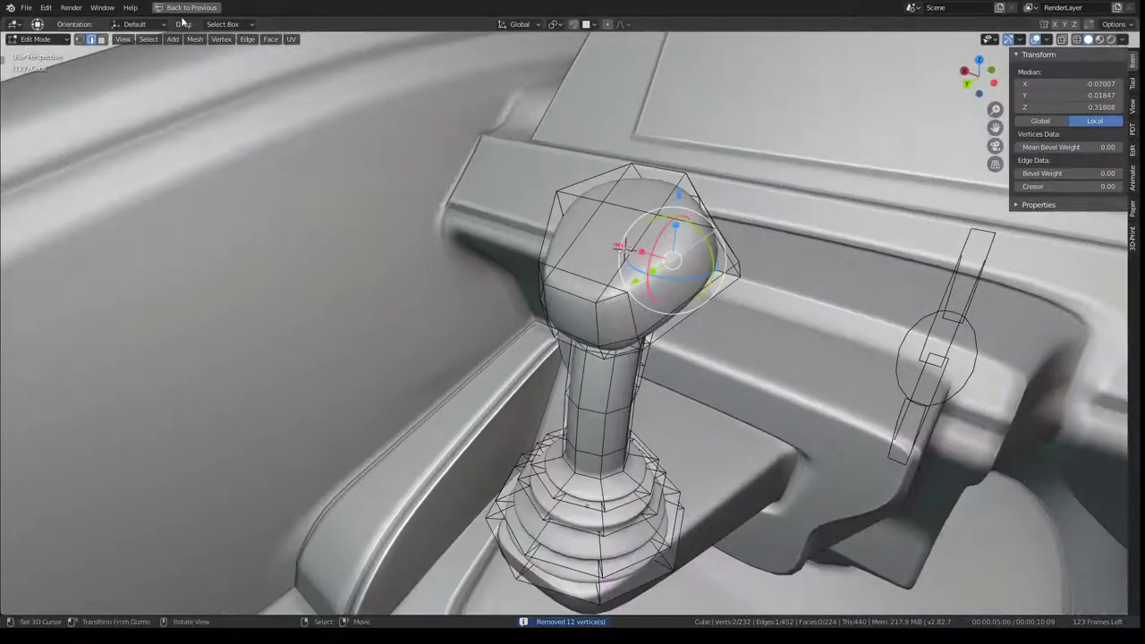
left_click(332, 133)
left_click(549, 267)
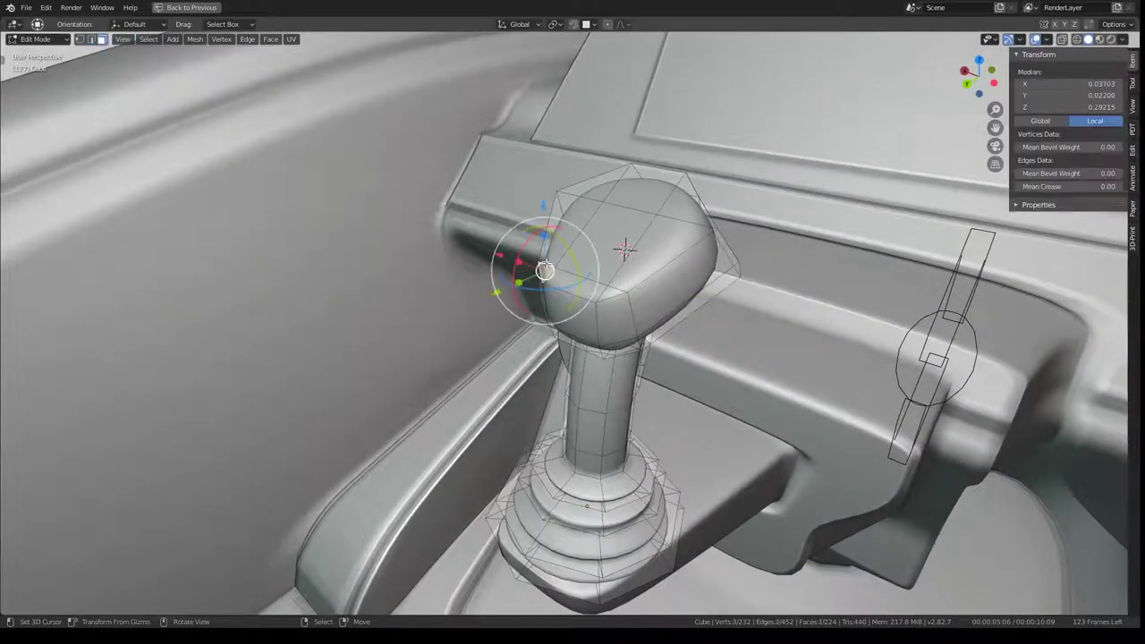
left_click(614, 193, "ctrl")
left_click(685, 196, "ctrl")
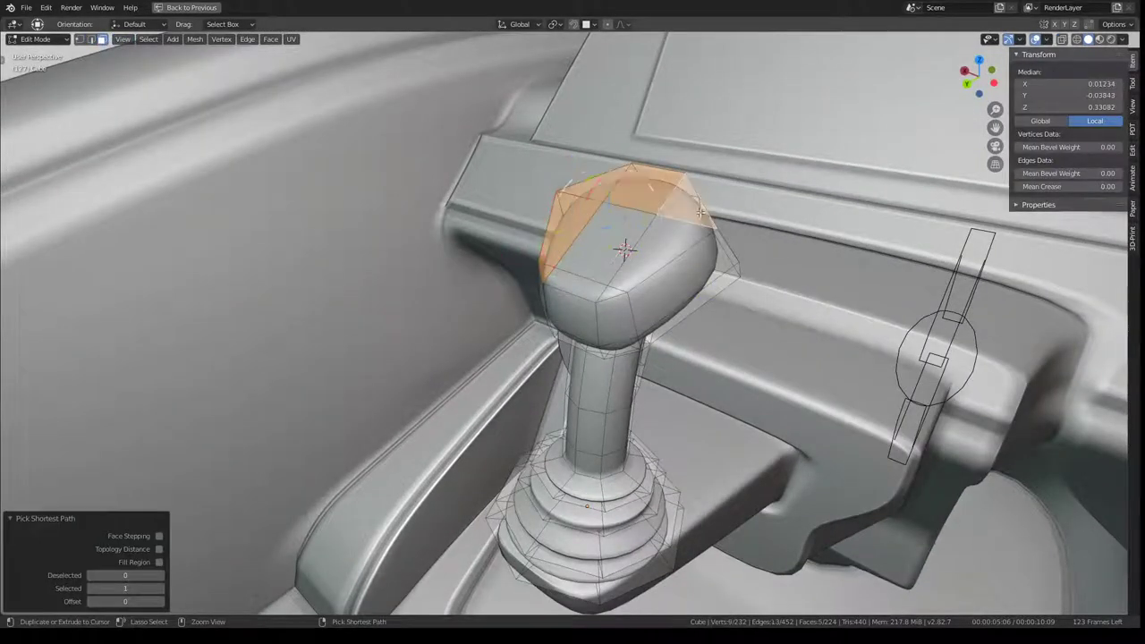
left_click(606, 295, "ctrl")
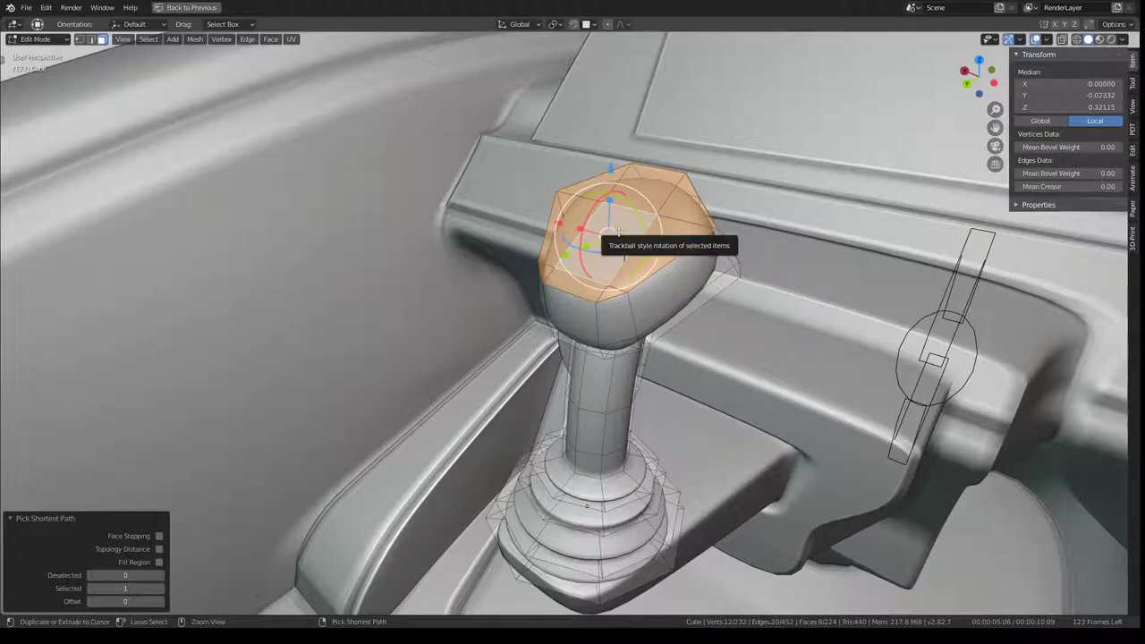
Inset the selected knob-top faces twice
right_click(626, 249)
left_click(626, 249)
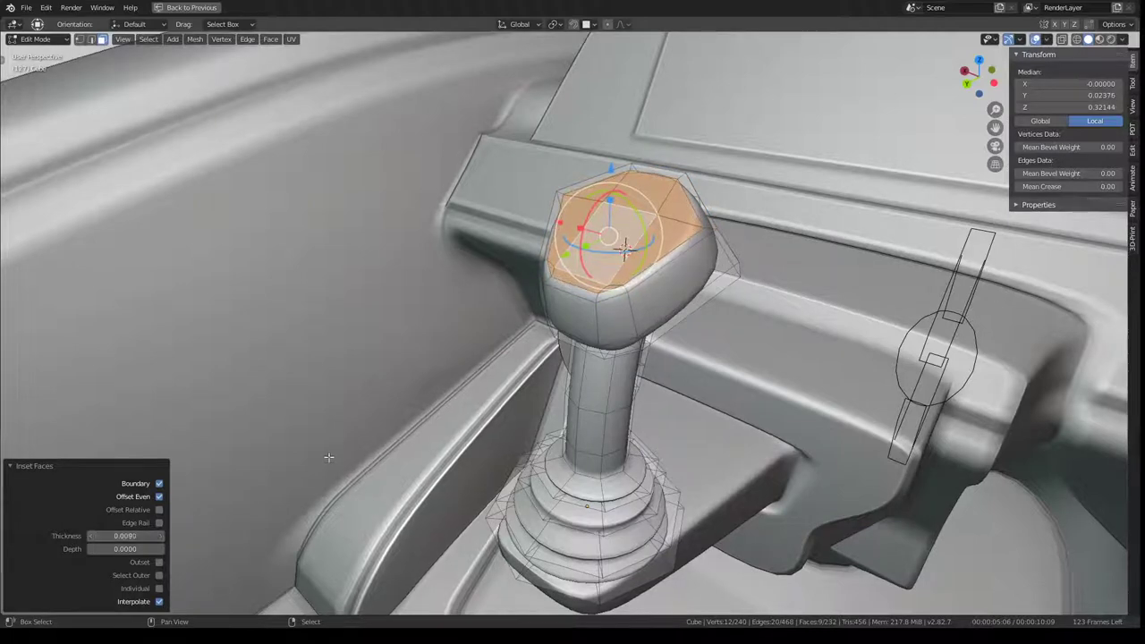
middle_click_drag(733, 218, 727, 204)
right_click(726, 204)
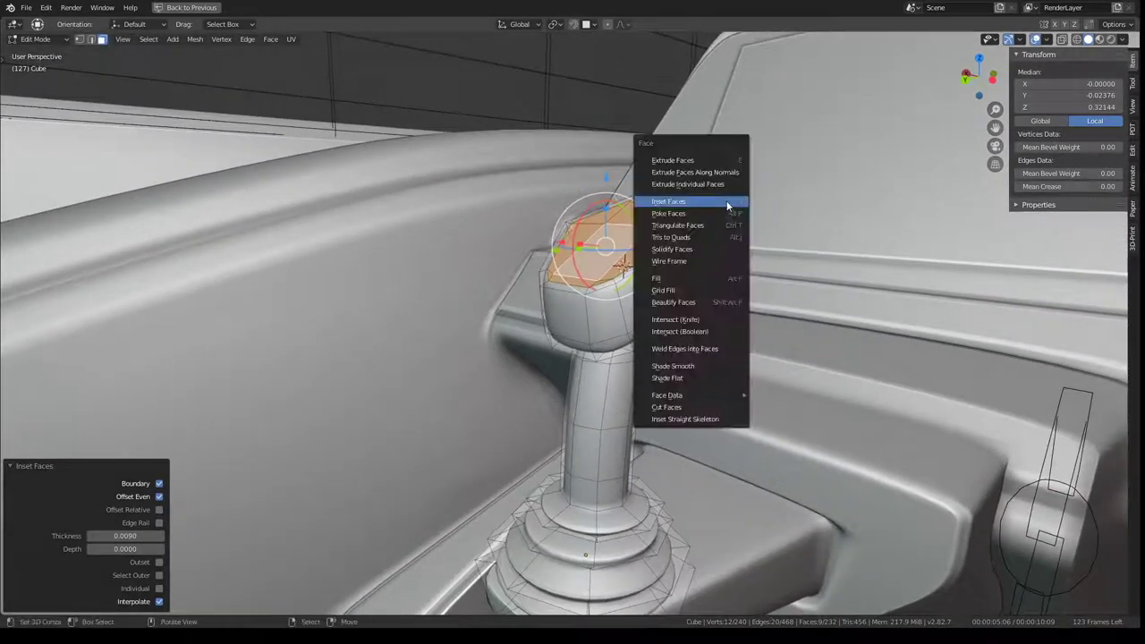
left_click(726, 204)
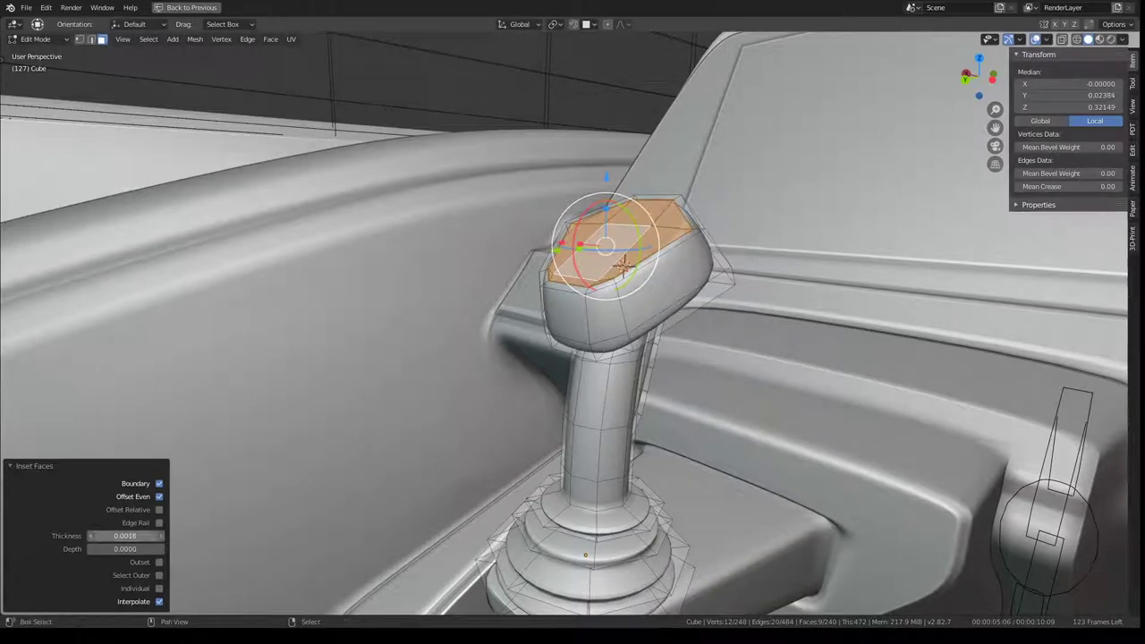
Shrink the inset top faces inward with Alt+S, then return to Object Mode
middle_click_drag(565, 198, 680, 304)
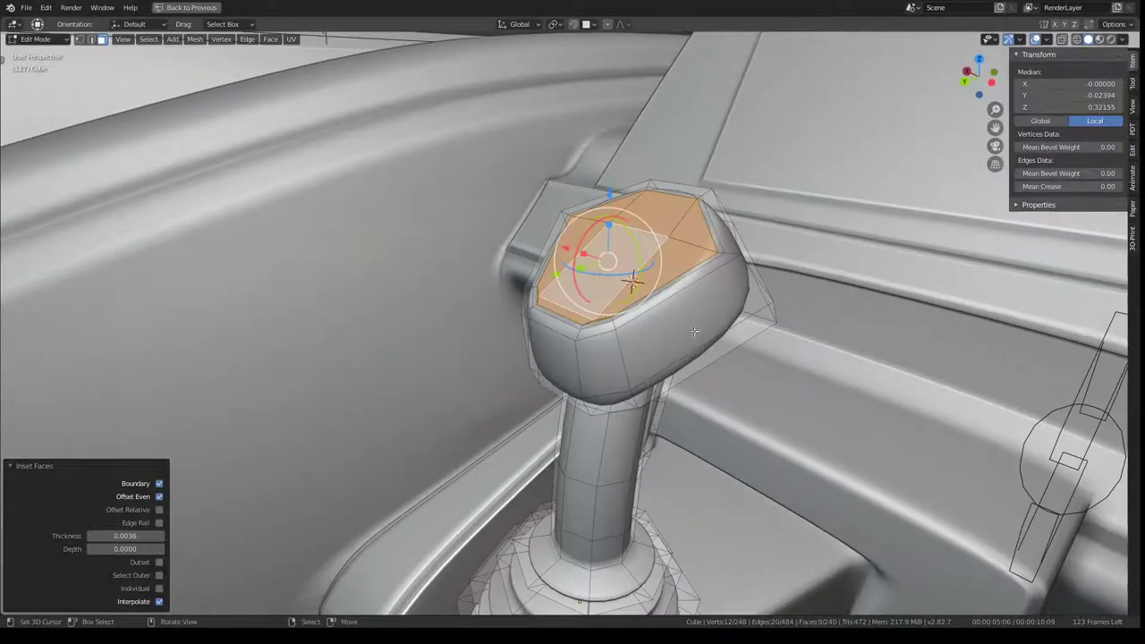
key("alt+s")
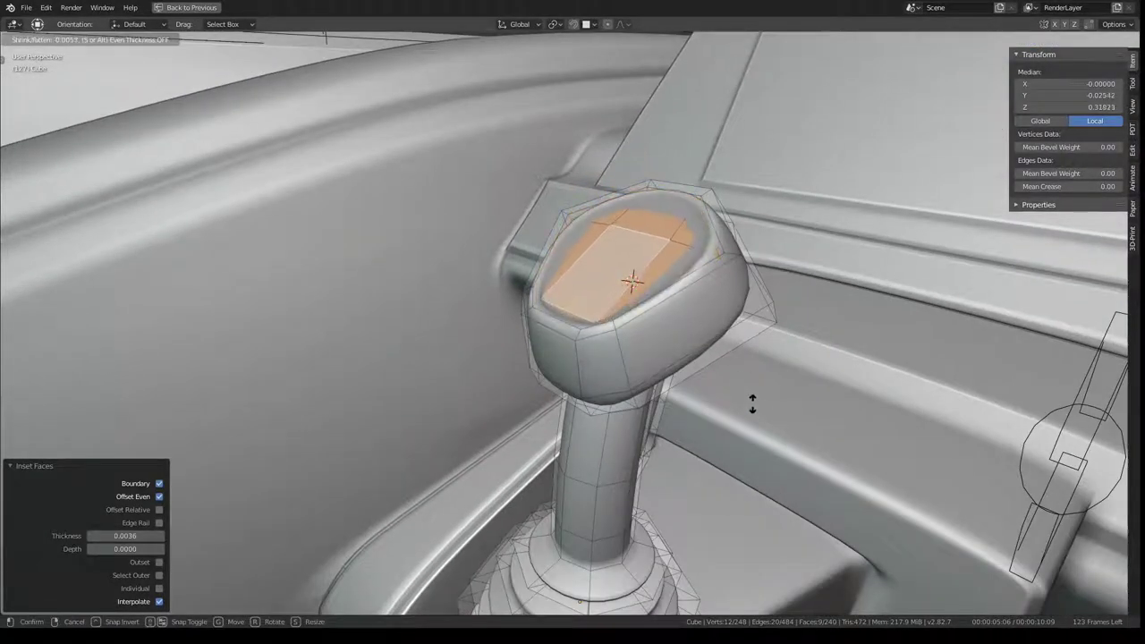
left_click(703, 370)
key("Tab")
scroll(579, 261, "down", 5)
mouse_move(579, 261)
middle_mouse_down()
mouse_move(694, 254)
mouse_move(547, 249)
mouse_move(563, 222)
middle_mouse_up()
scroll(693, 259, "up", 3)
In Edit Mode, select the underside face where the grip meets the shaft
key("Tab")
scroll(563, 222, "up", 3)
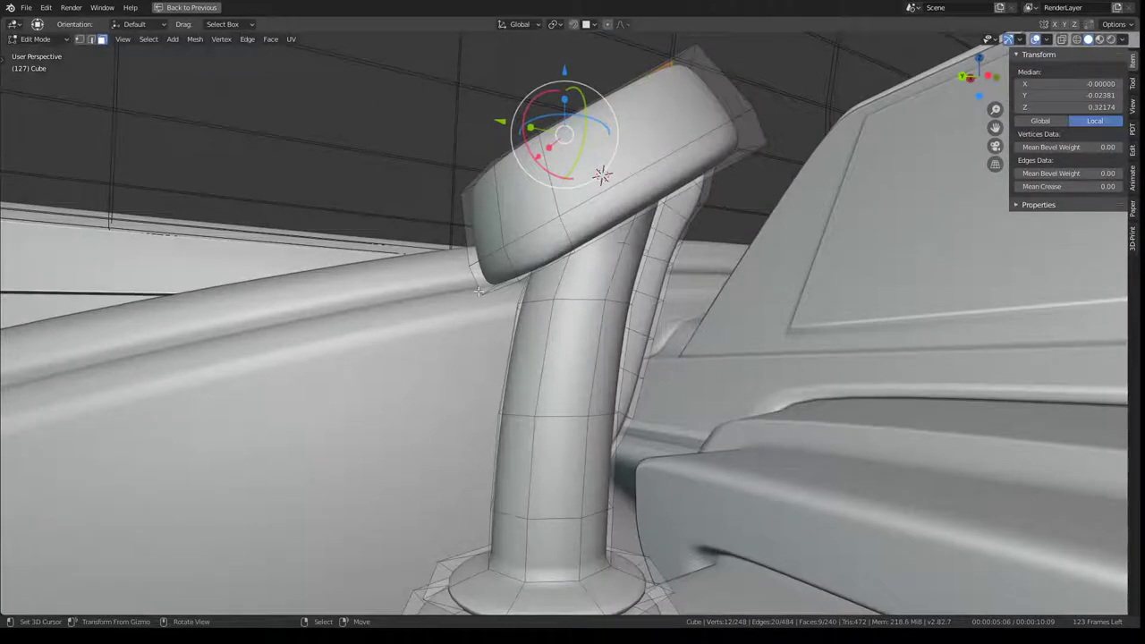
middle_click_drag(479, 291, 467, 249)
left_click(467, 249)
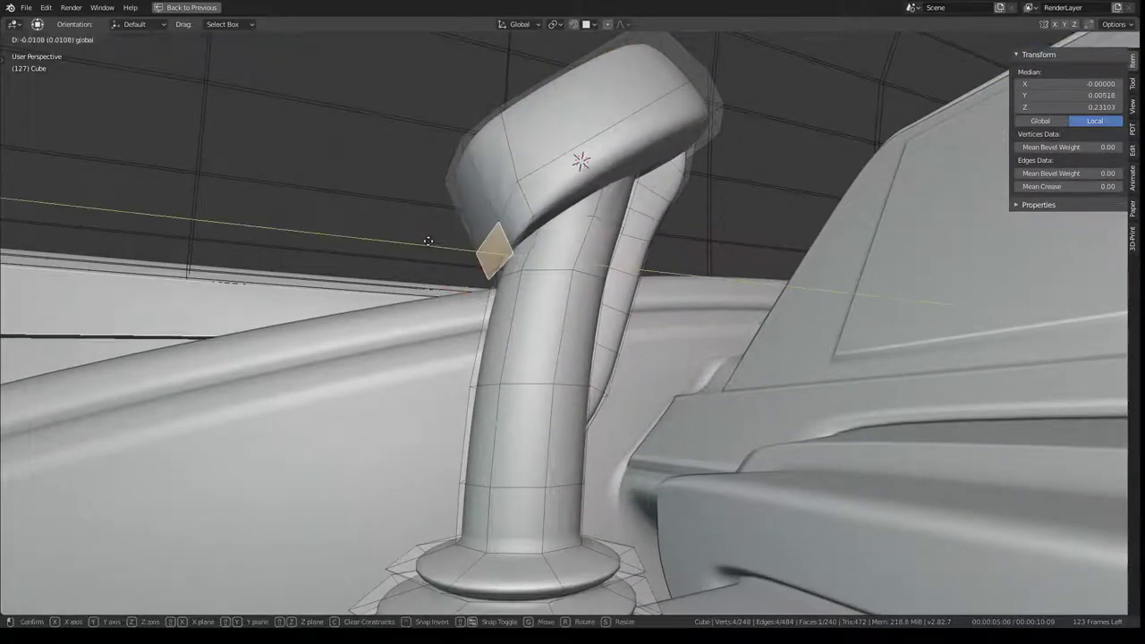
left_click_drag(405, 240, 438, 243)
key("Escape")
mouse_move(424, 243)
middle_mouse_down()
mouse_move(484, 223)
mouse_move(522, 272)
mouse_move(527, 235)
mouse_move(474, 179)
middle_mouse_up()
left_click(522, 272)
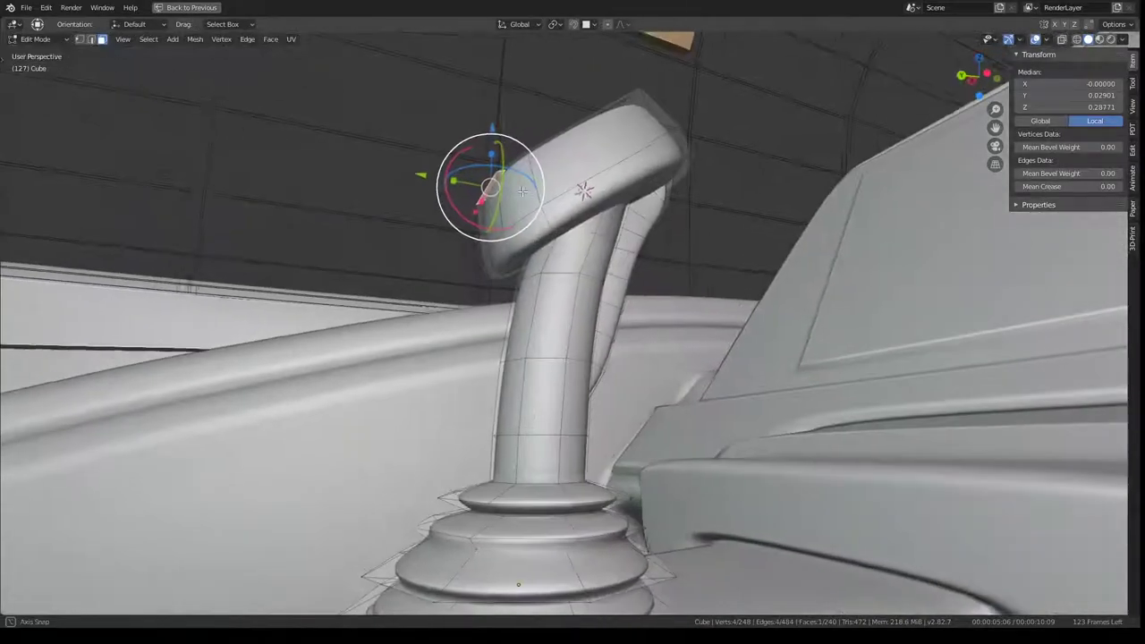
left_click(534, 244)
left_click(534, 243)
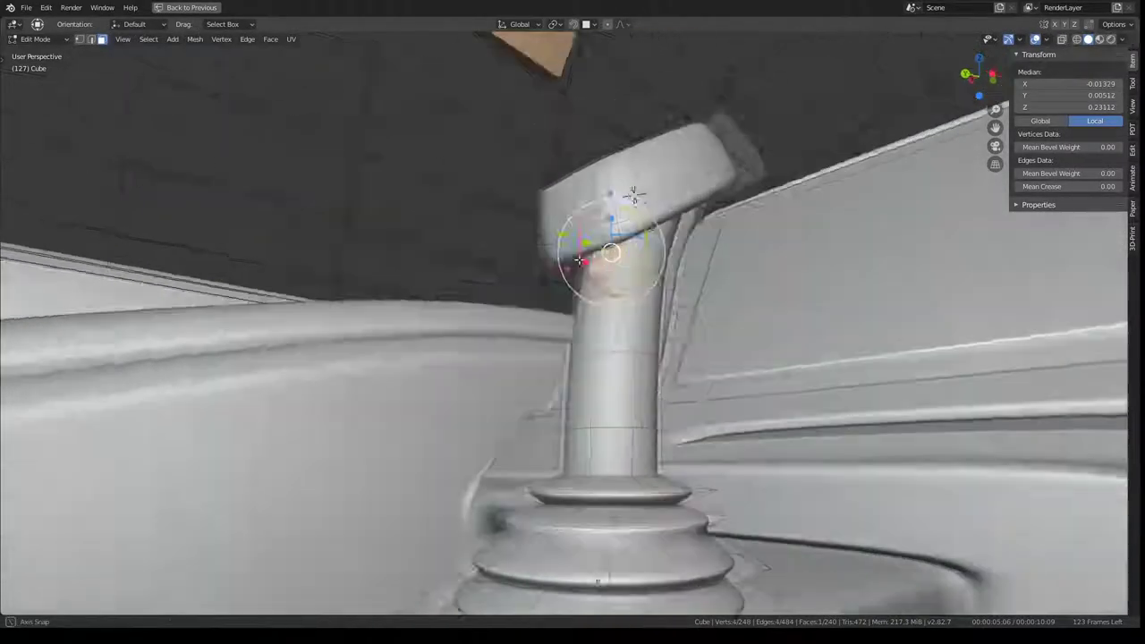
mouse_move(534, 243)
middle_mouse_down()
mouse_move(644, 273)
mouse_move(540, 273)
middle_mouse_up()
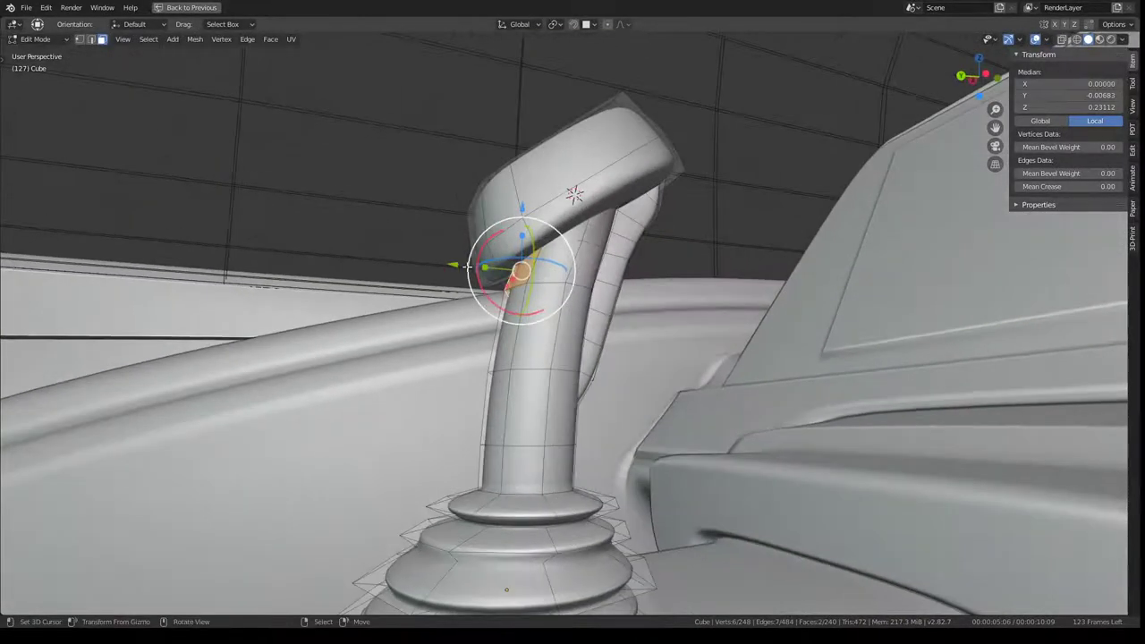
Tilt that face -49.4° on X and move it 0.012 along Y
mouse_move(484, 243)
left_mouse_down()
mouse_move(445, 257)
mouse_move(425, 291)
left_mouse_up()
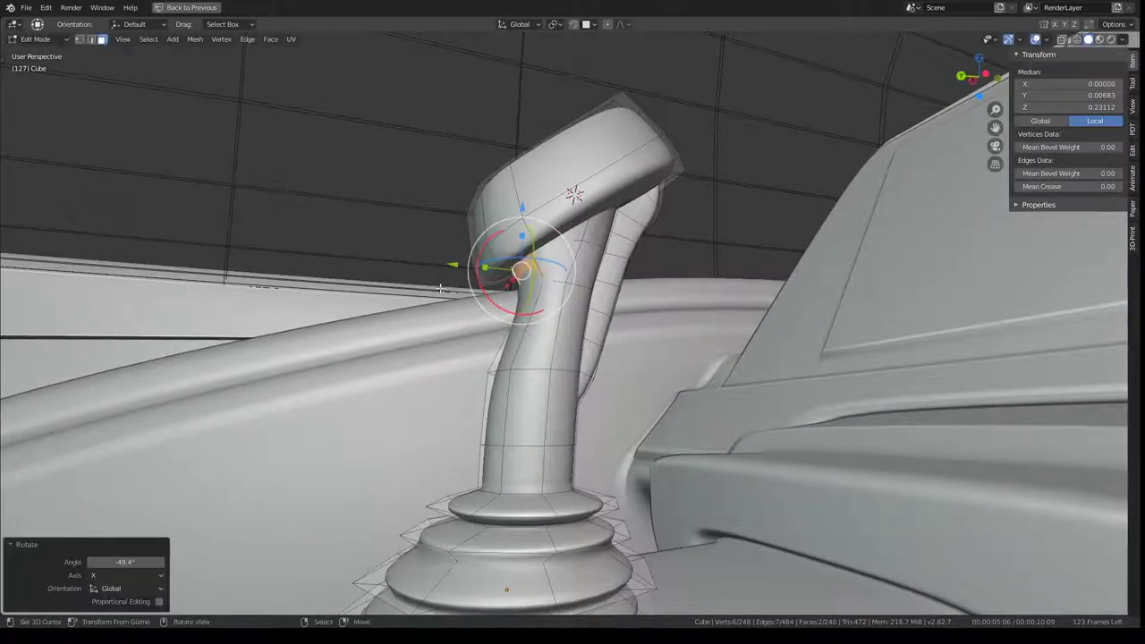
key("g")
key("y")
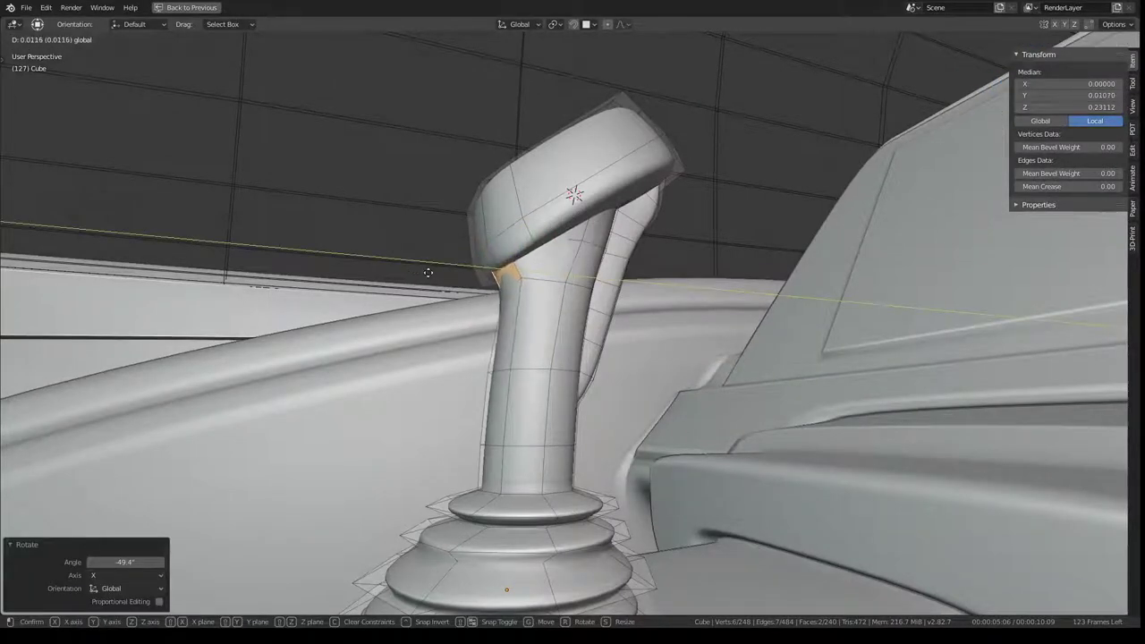
left_click(427, 272)
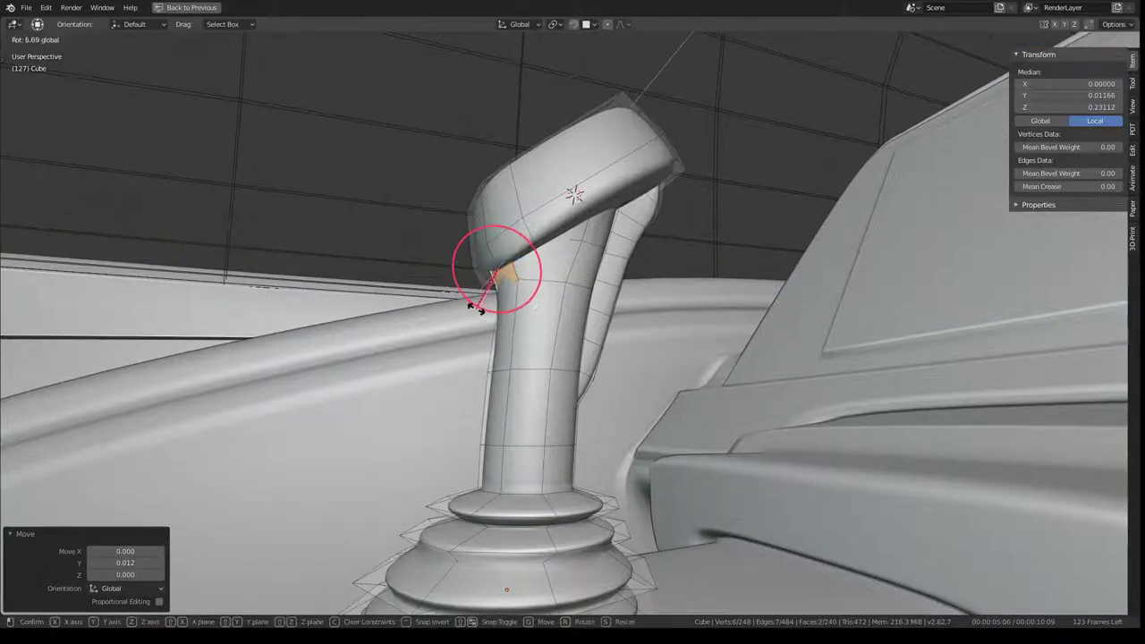
Check the reshaped grip in Object Mode, then re-enter Edit Mode and select a shaft face
key("Tab")
mouse_move(399, 257)
middle_mouse_down()
mouse_move(659, 259)
mouse_move(534, 274)
mouse_move(385, 254)
mouse_move(328, 265)
mouse_move(517, 215)
middle_mouse_up()
key("Tab")
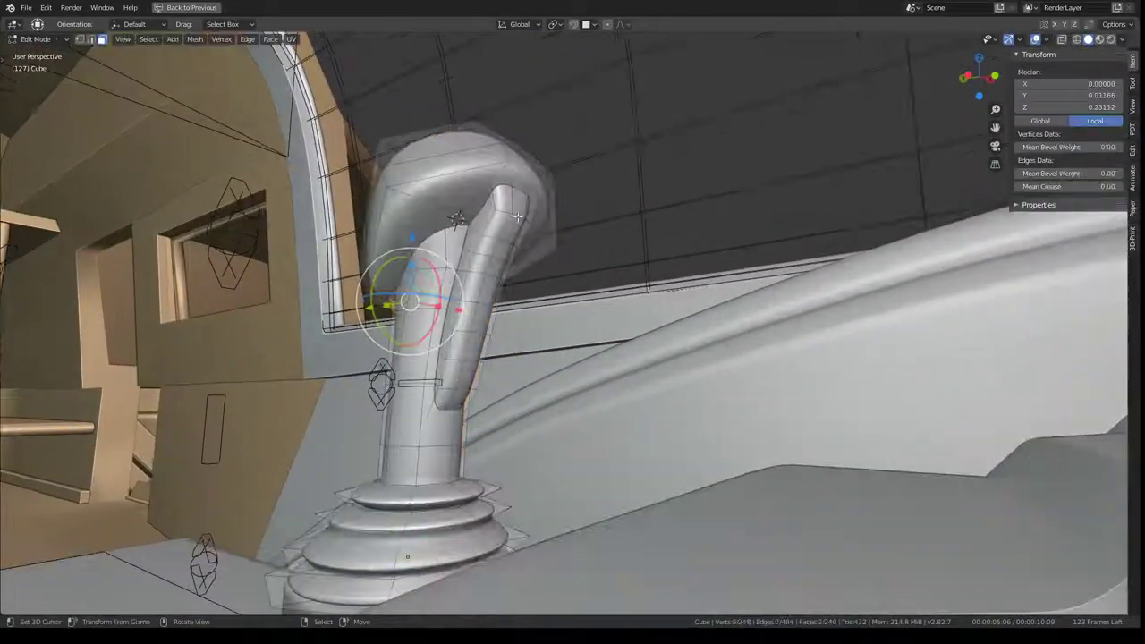
middle_click_drag(459, 388, 522, 337)
left_click(520, 321)
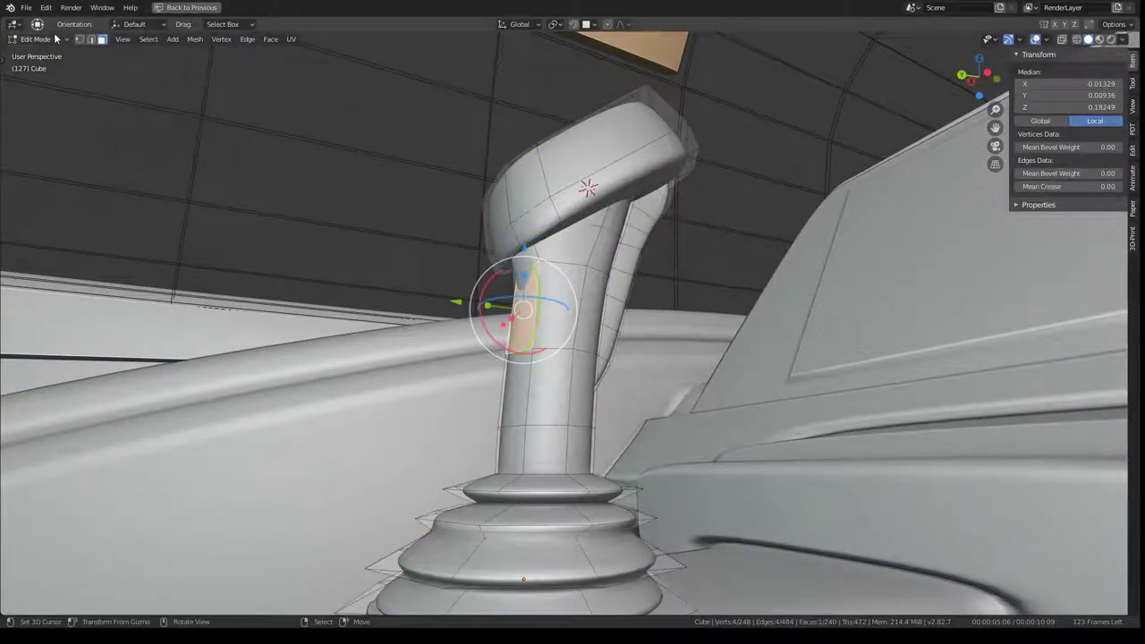
Subdivide an edge ring on the shaft and slide the new loop up toward the grip
left_click(91, 39)
left_click(529, 291, "ctrl+alt")
key("q")
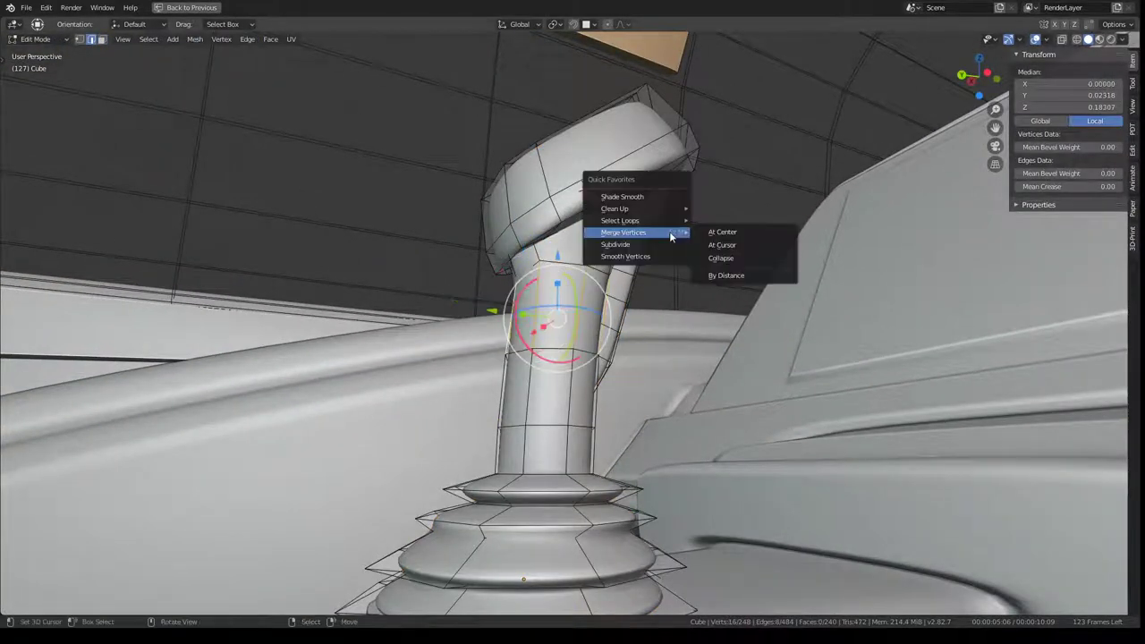
key("q")
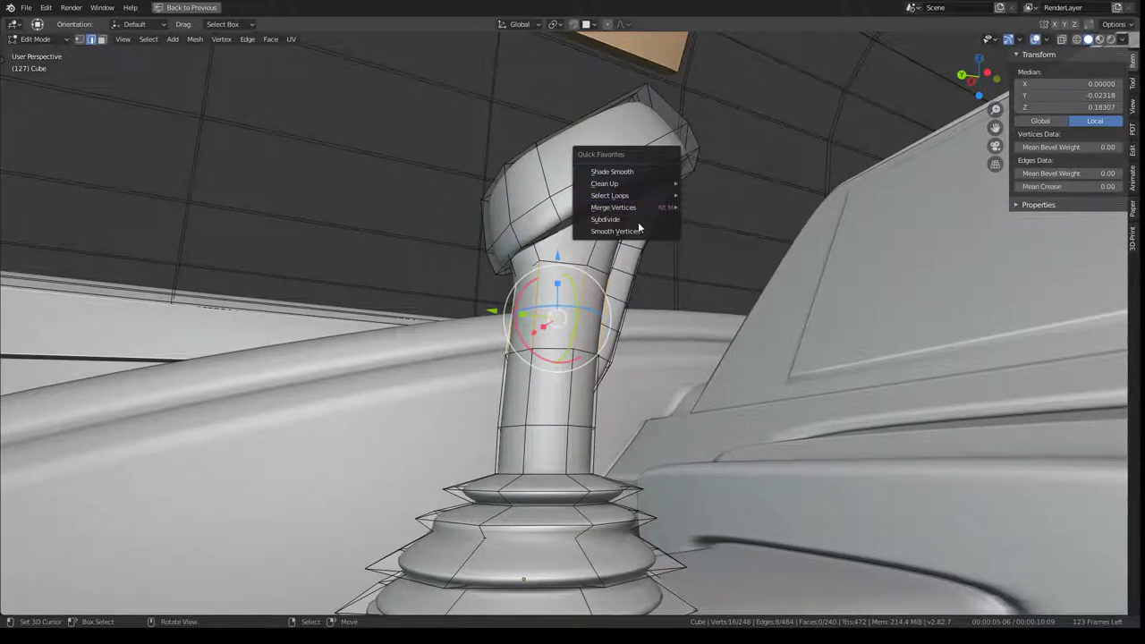
left_click(608, 219)
key("g")
key("g")
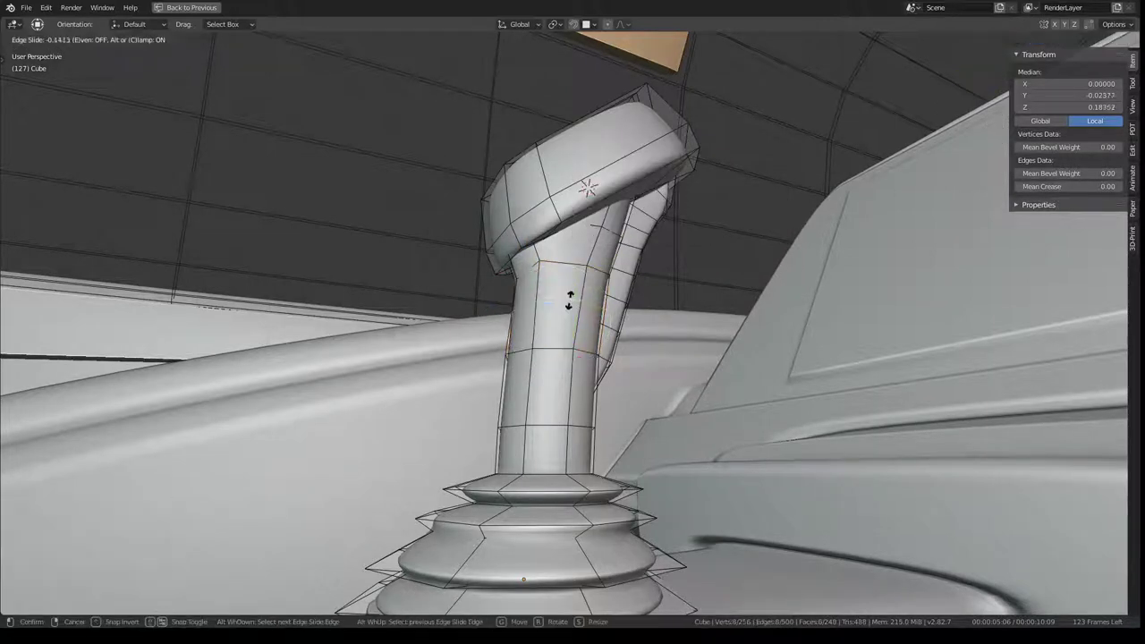
left_click(570, 280)
Subdivide a lower shaft ring with 1 cut and zoom in on the new loop
left_click(543, 363, "ctrl+alt")
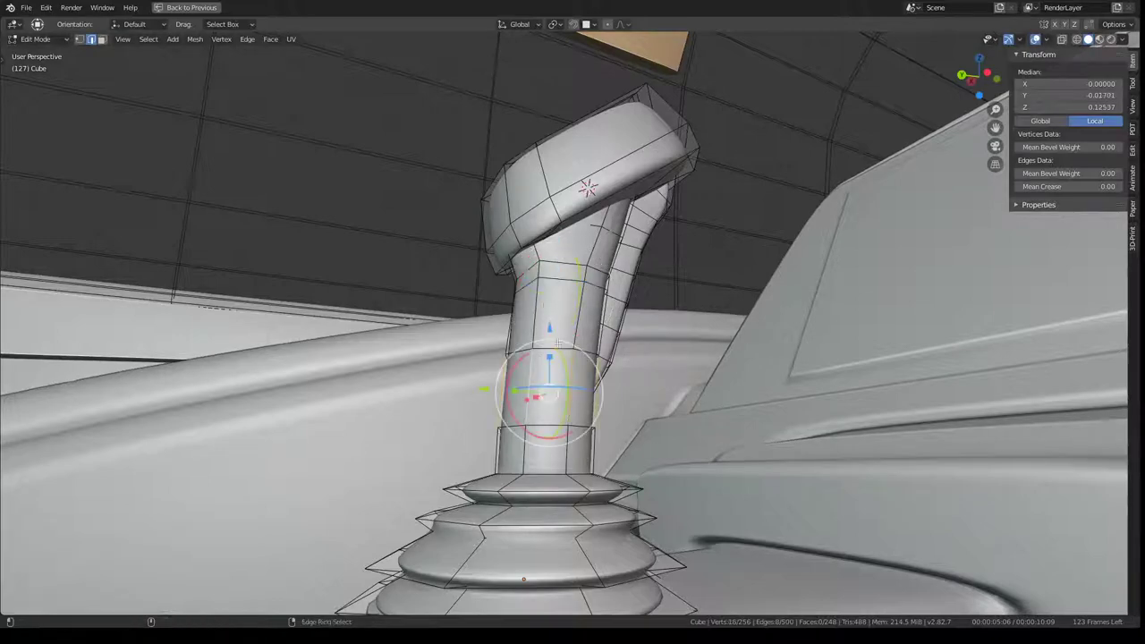
key("q")
left_click(618, 224)
mouse_move(618, 224)
middle_mouse_down()
mouse_move(595, 328)
mouse_move(536, 337)
middle_mouse_up()
scroll(595, 329, "up", 2)
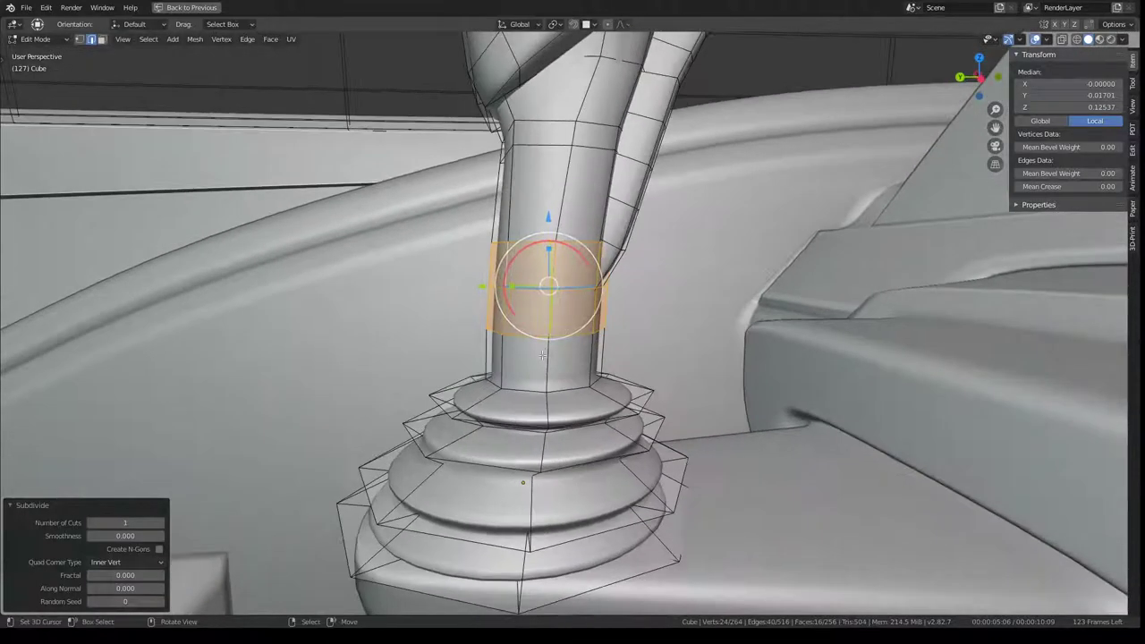
scroll(535, 337, "up", 2)
Shrink the boot's top ring to 0.896 and lower it vertically
left_click(445, 406, "alt")
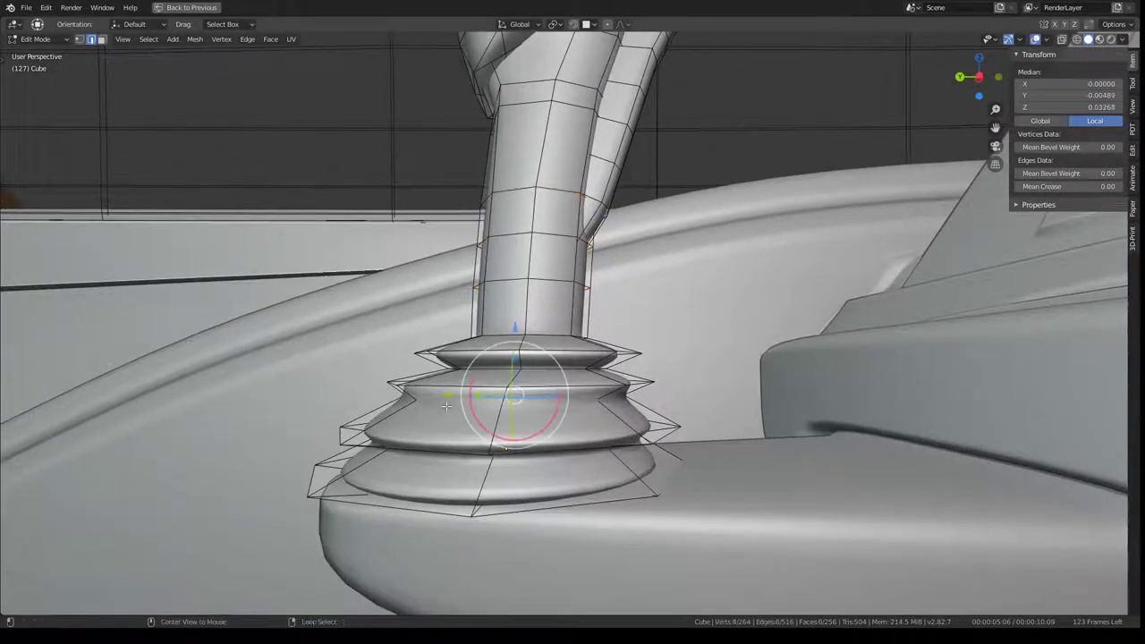
key("s")
left_click(756, 431)
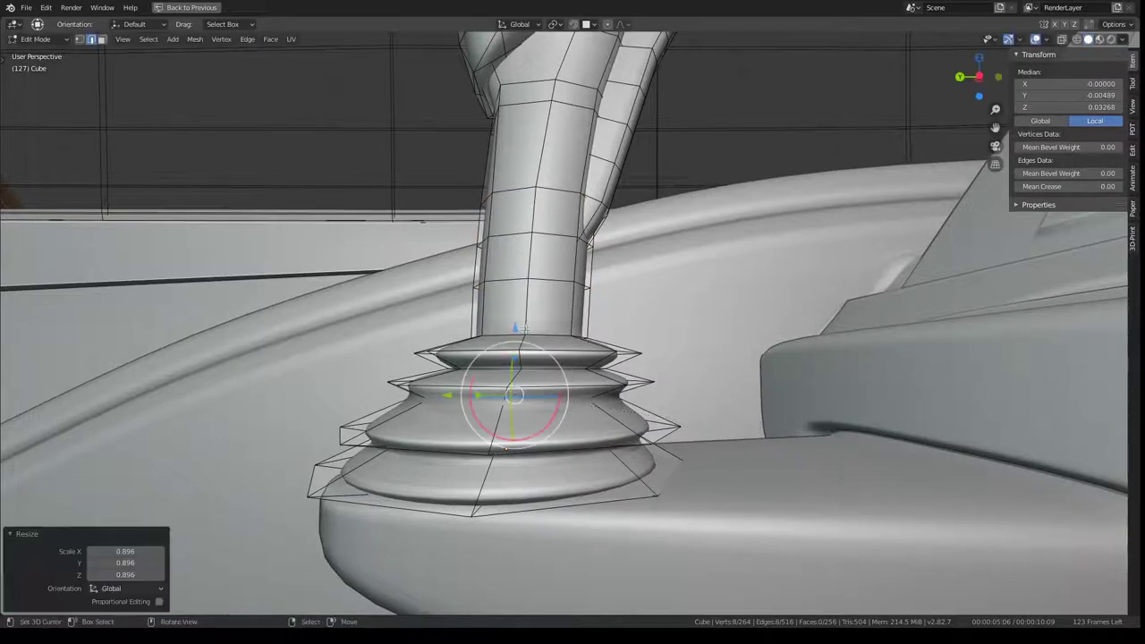
key("g")
key("z")
left_click(517, 340)
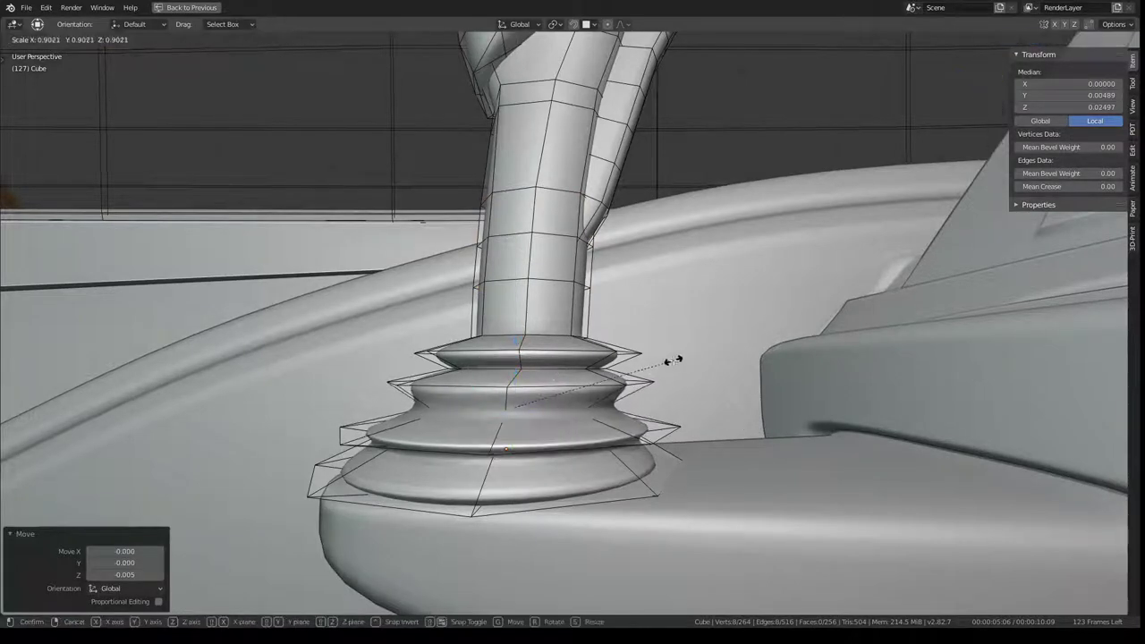
Move the next boot ring vertically and shrink it to 0.969
left_click(406, 453, "alt")
key("g")
key("z")
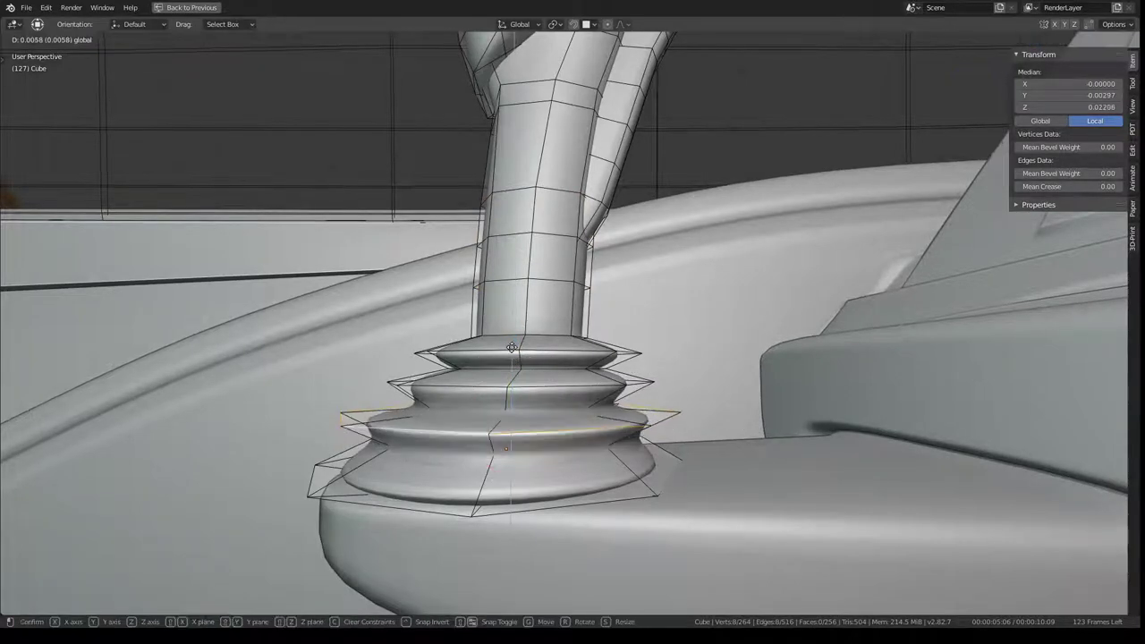
left_click(512, 349)
key("s")
left_click(559, 431)
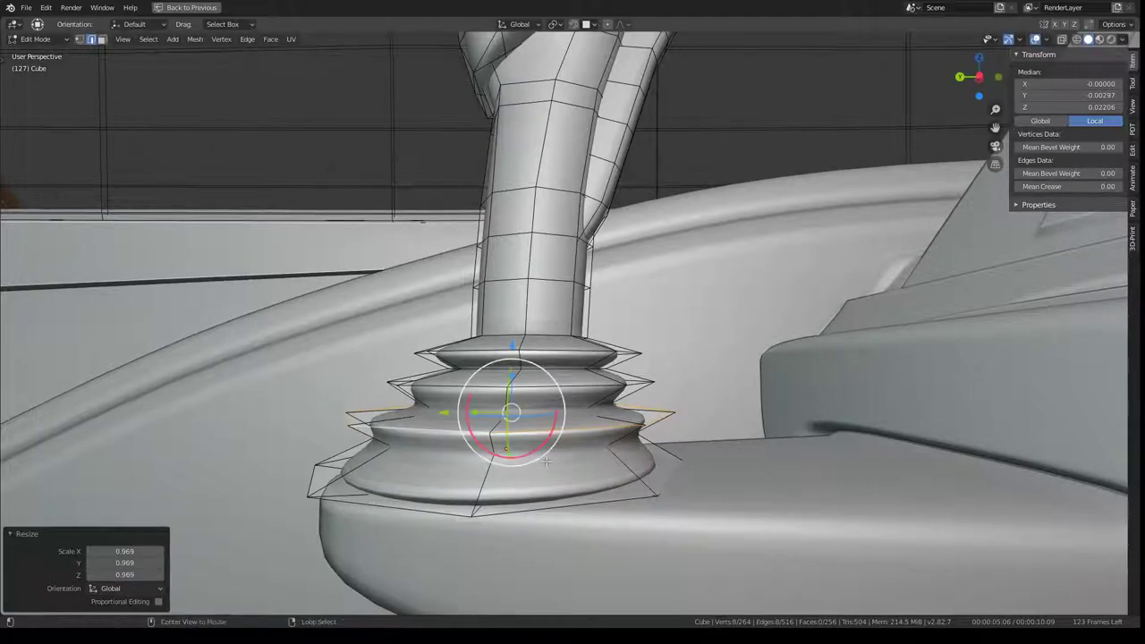
Reposition and widen a lower boot ring, then subdivide to add an edge loop
left_click(545, 461, "alt")
key("g")
key("z")
left_click(514, 378)
key("s")
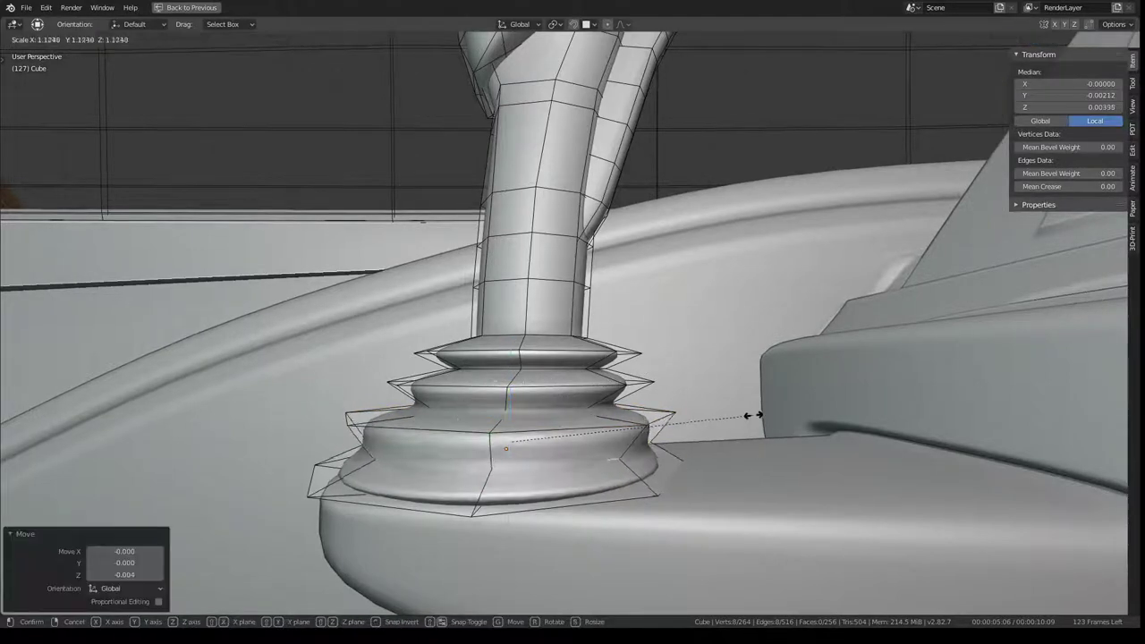
left_click(739, 417)
right_click(364, 480)
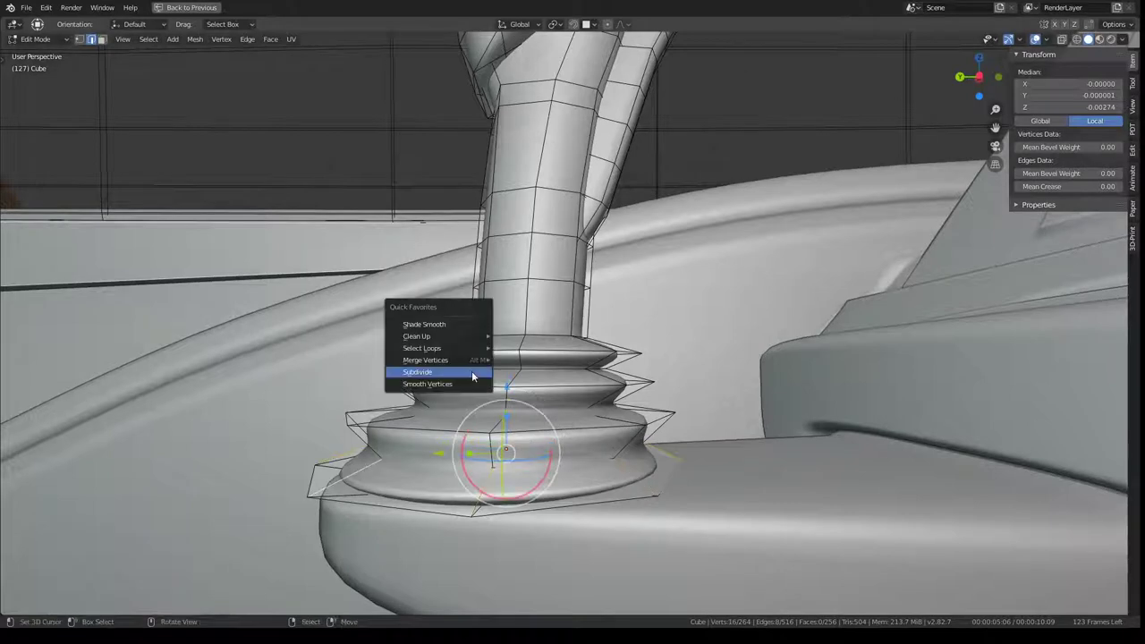
left_click(471, 370)
Raise a lower boot ring, add a loop cut at the base, and raise another ring
left_click(405, 484, "alt")
left_click_drag(508, 387, 507, 367)
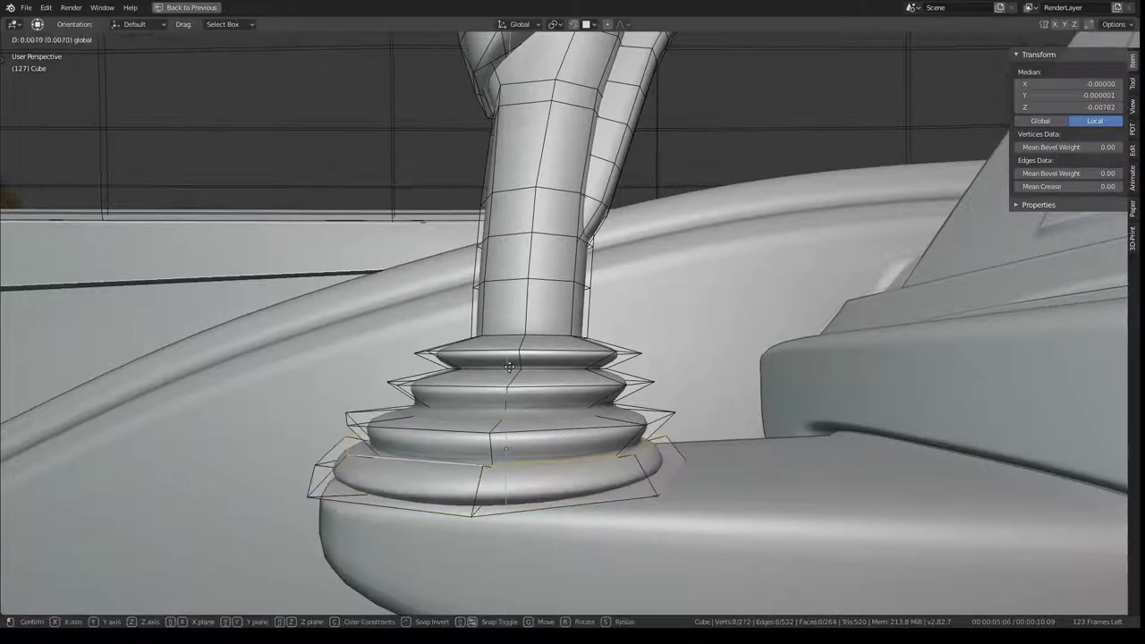
left_click(386, 418, "alt+shift")
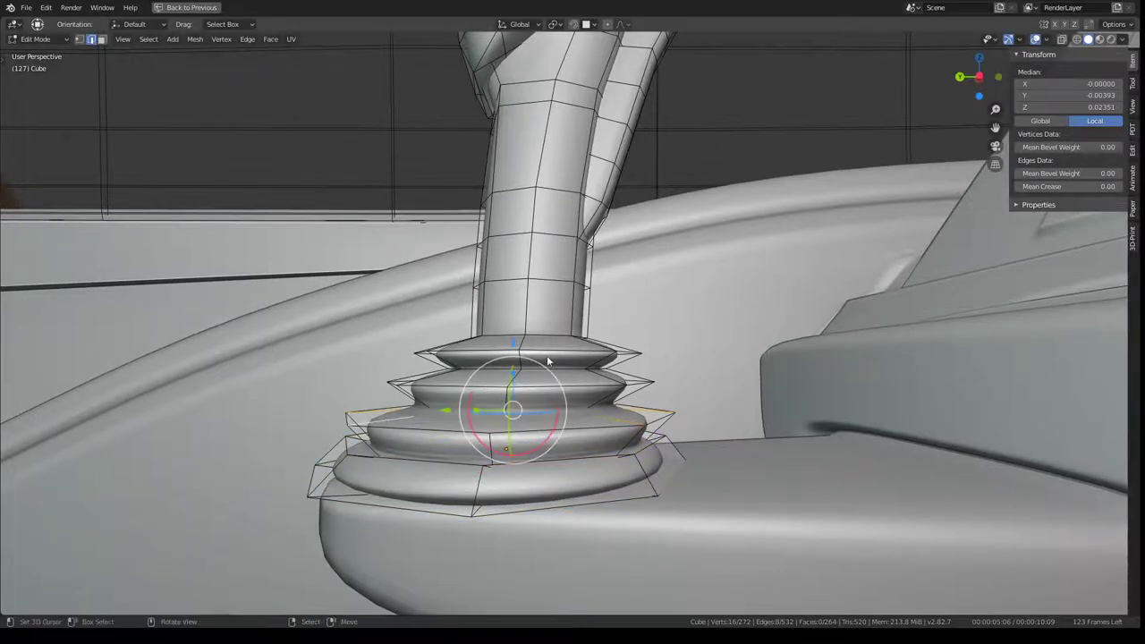
key("ctrl+r")
left_click(434, 425, "alt")
left_click(396, 416, "alt")
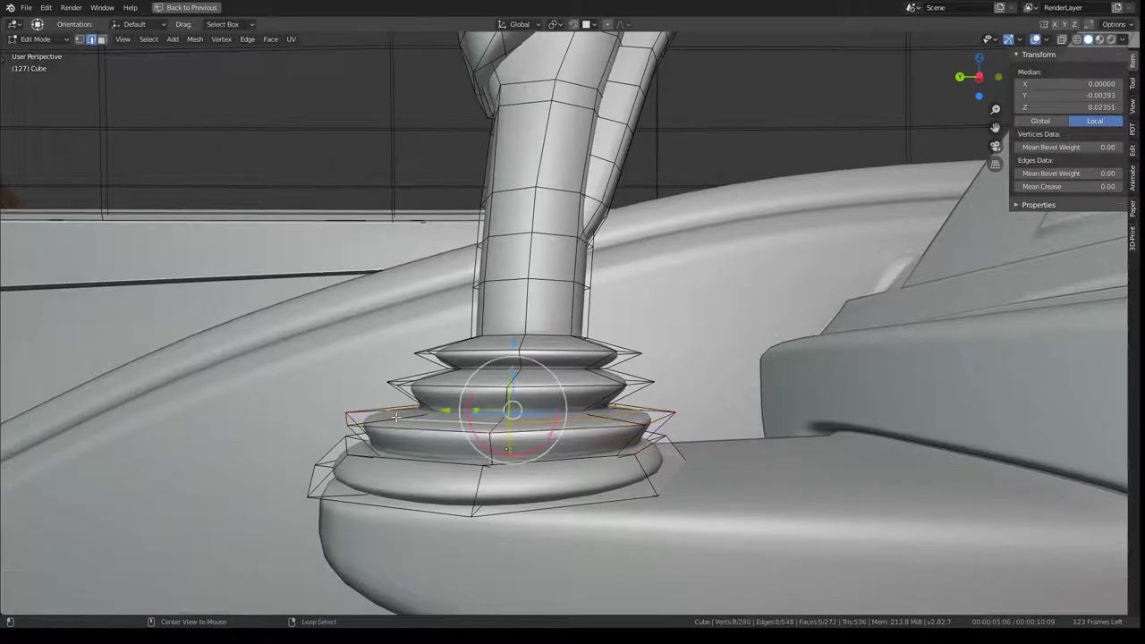
left_click_drag(506, 336, 512, 333)
left_click(513, 335)
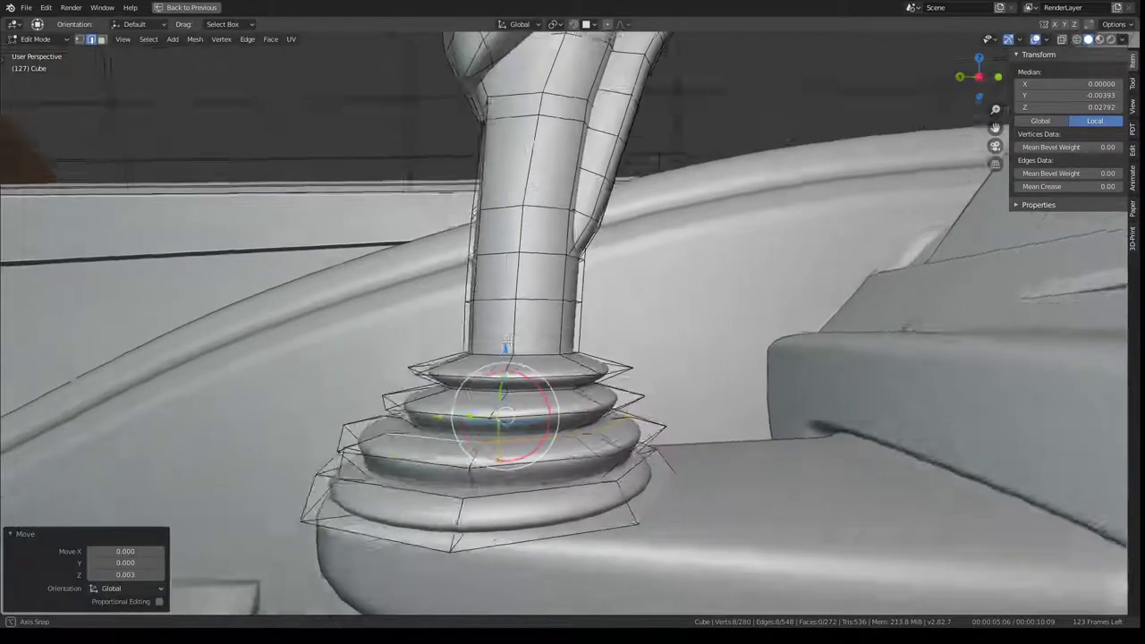
middle_click_drag(514, 335, 506, 363)
Subdivide to add extra edge loops near the boot's neck
key("q")
left_click(506, 363)
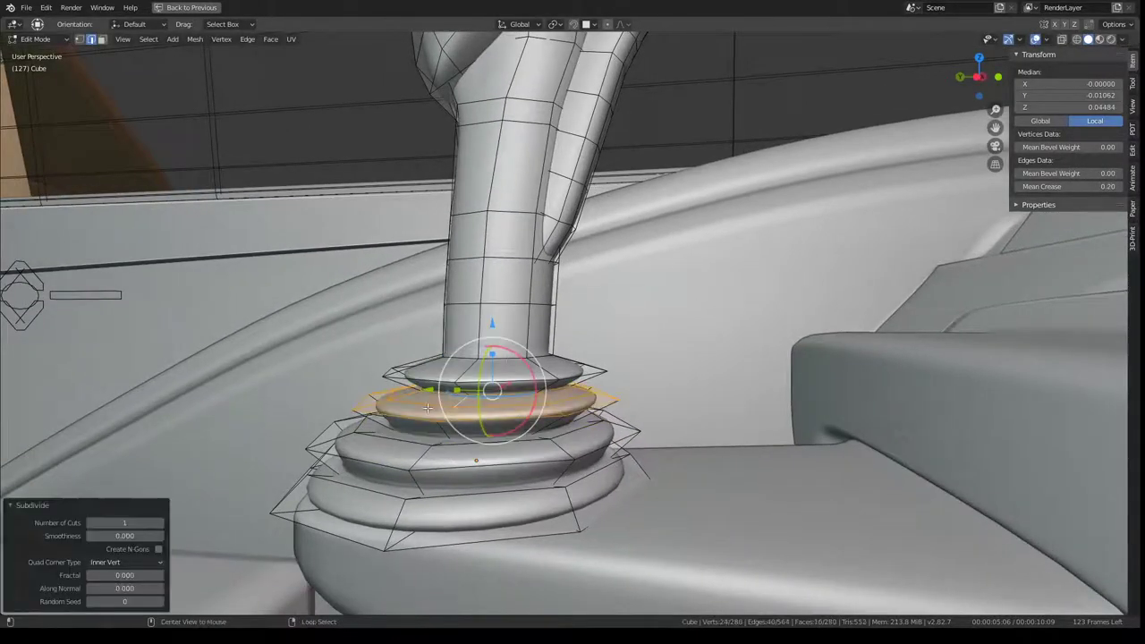
left_click(493, 315)
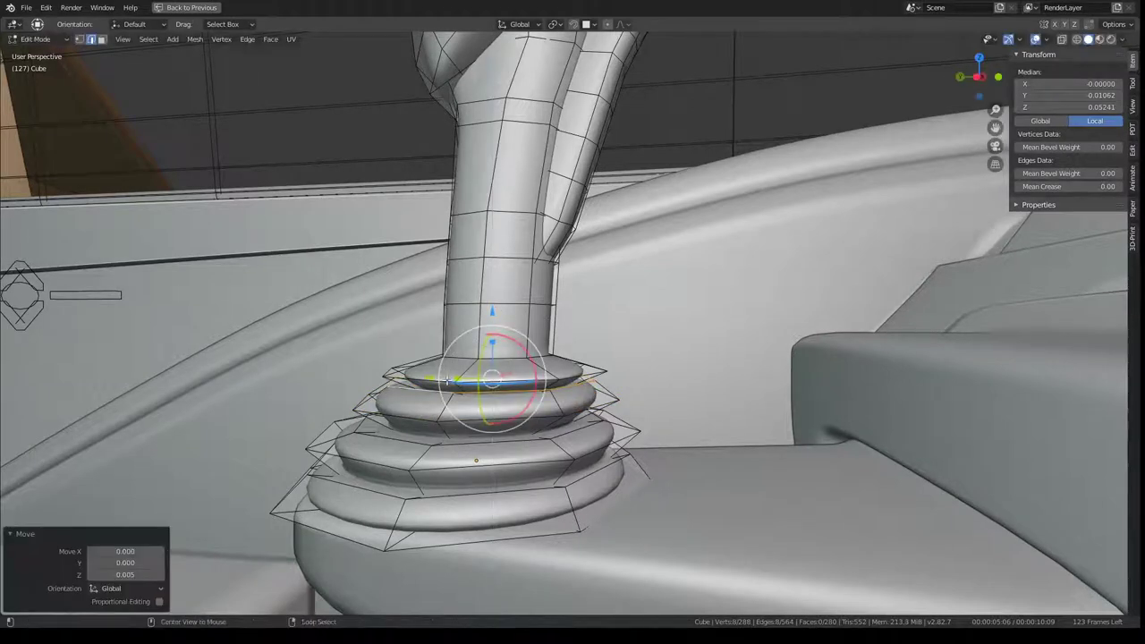
left_click(472, 373, "ctrl+alt")
key("q")
left_click(473, 344)
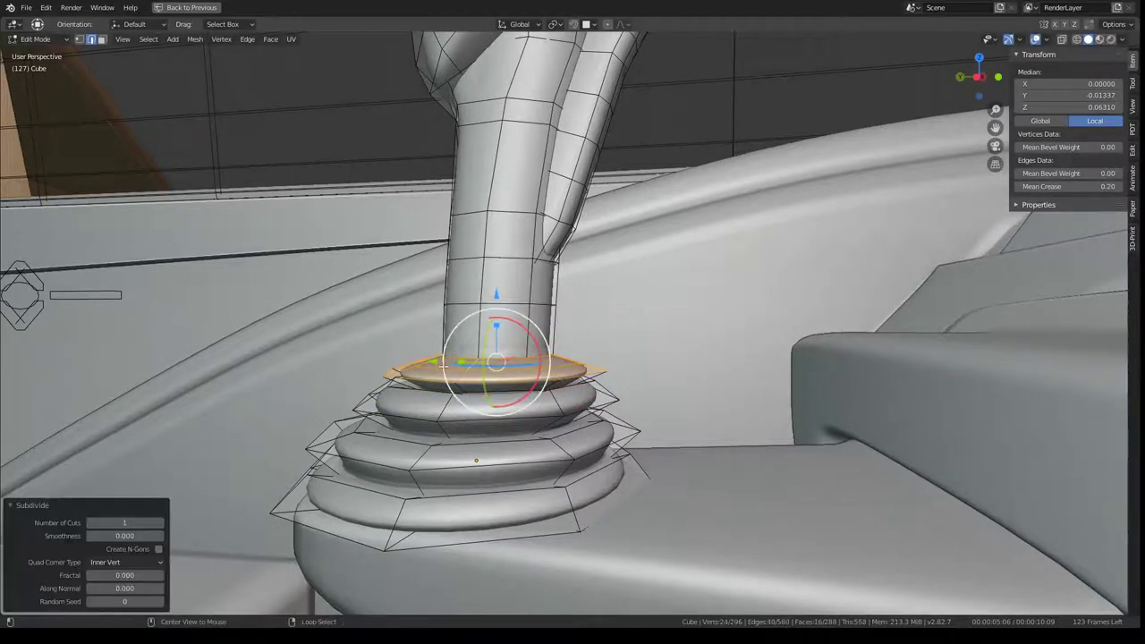
left_click(442, 364, "alt")
Preview the smoothed boot in Object Mode, then return to editing the joystick
key("Tab")
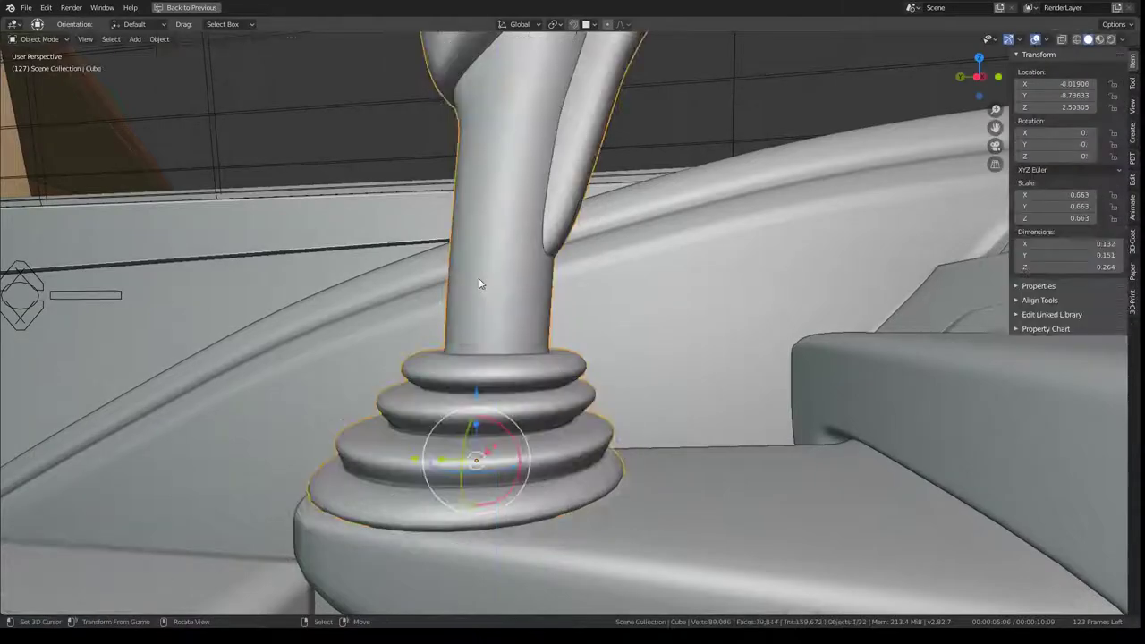
middle_click_drag(495, 273, 572, 358)
scroll(632, 310, "up", 3)
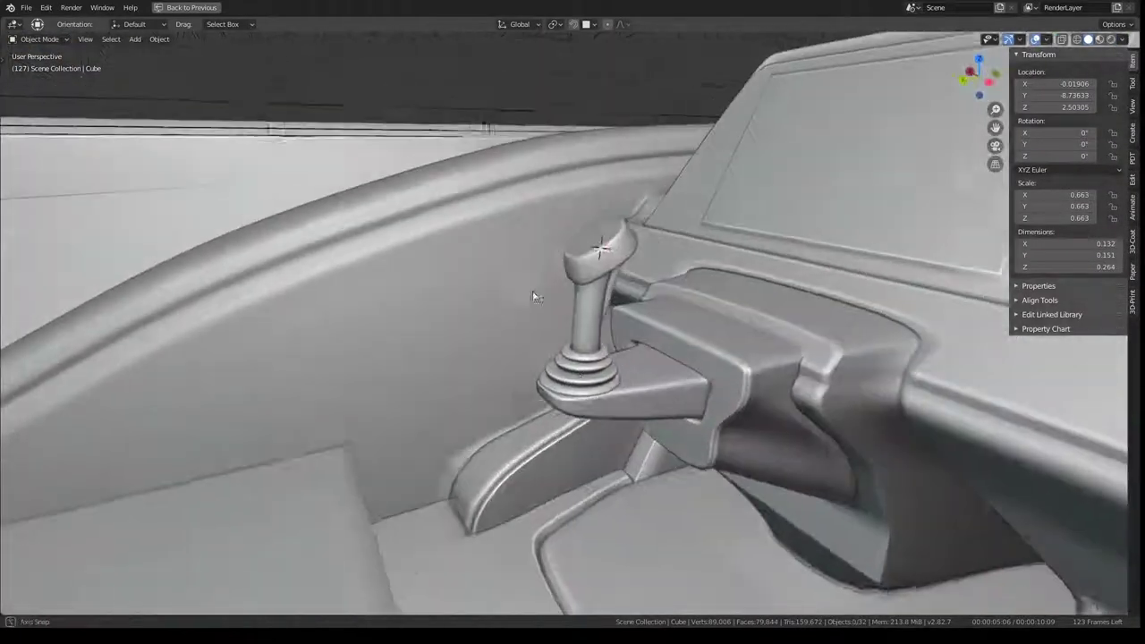
mouse_move(632, 310)
middle_mouse_down()
mouse_move(553, 303)
mouse_move(674, 269)
middle_mouse_up()
key("Tab")
scroll(675, 268, "up", 3)
scroll(675, 269, "up", 2)
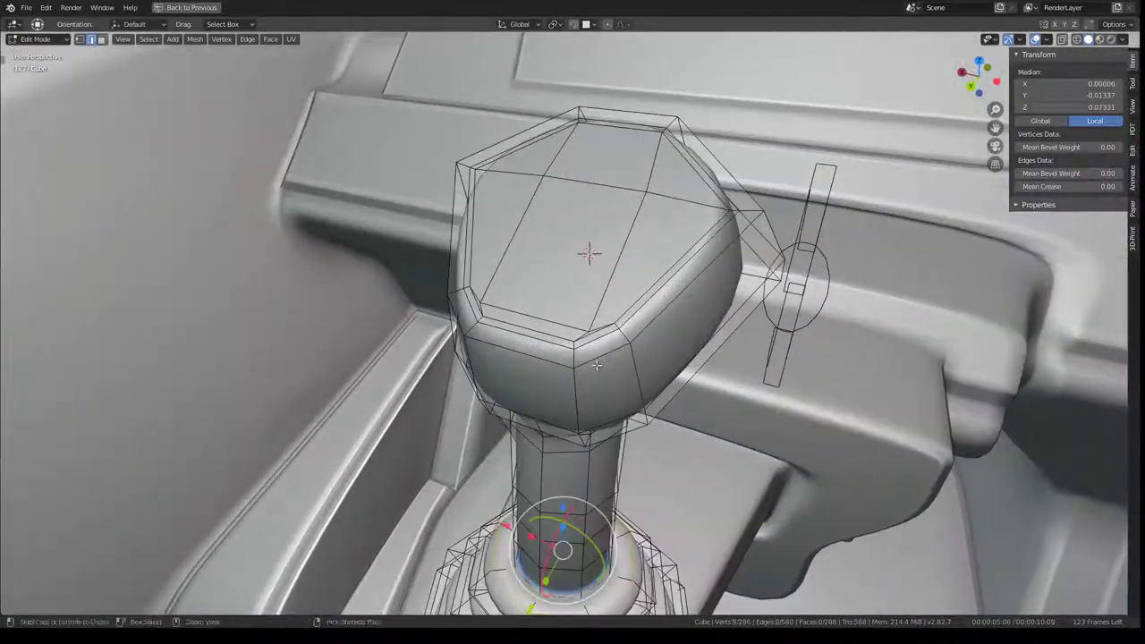
left_click(598, 349, "alt")
Narrow the knob's bevel ring along X twice, down to 0.708 width
left_click(461, 304, "ctrl+alt")
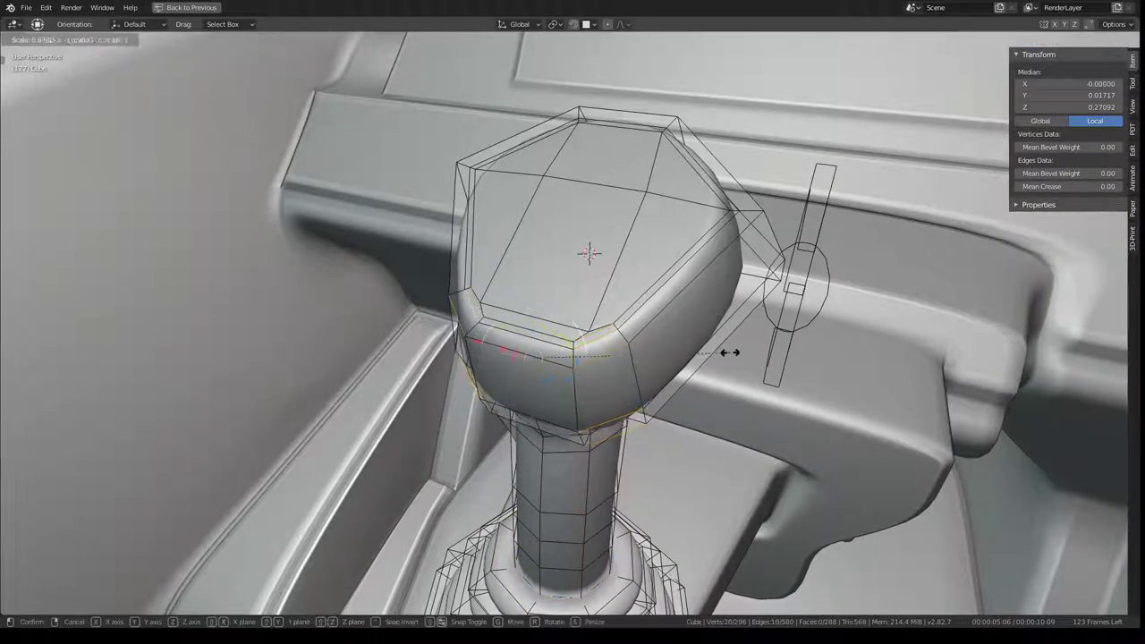
key("s")
key("x")
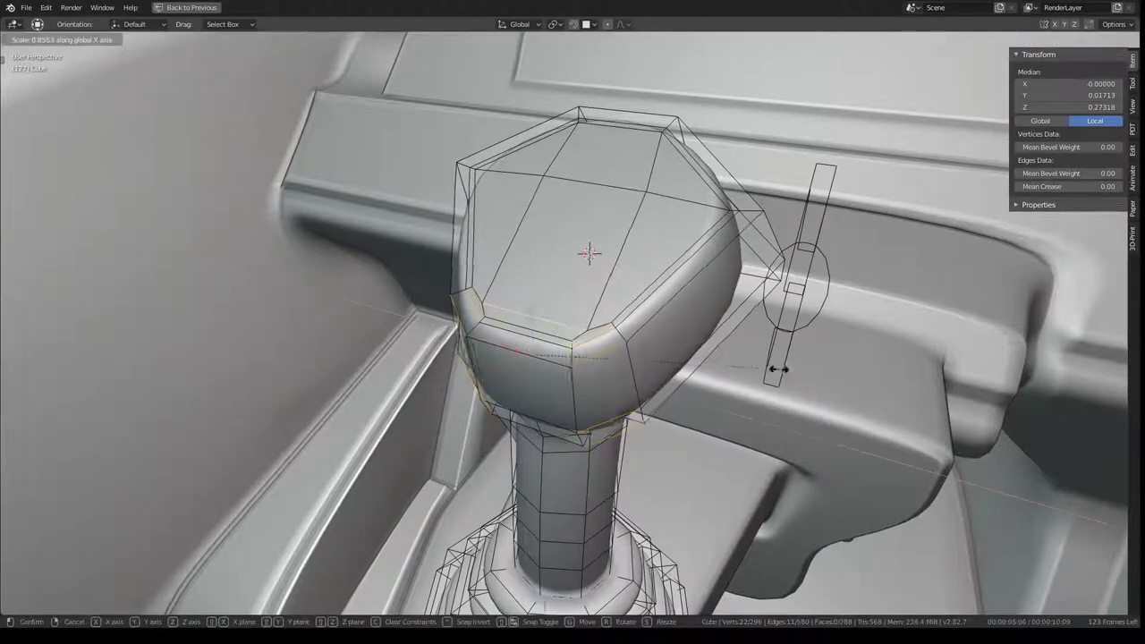
left_click(723, 365)
mouse_move(724, 365)
middle_mouse_down()
mouse_move(746, 337)
mouse_move(810, 300)
middle_mouse_up()
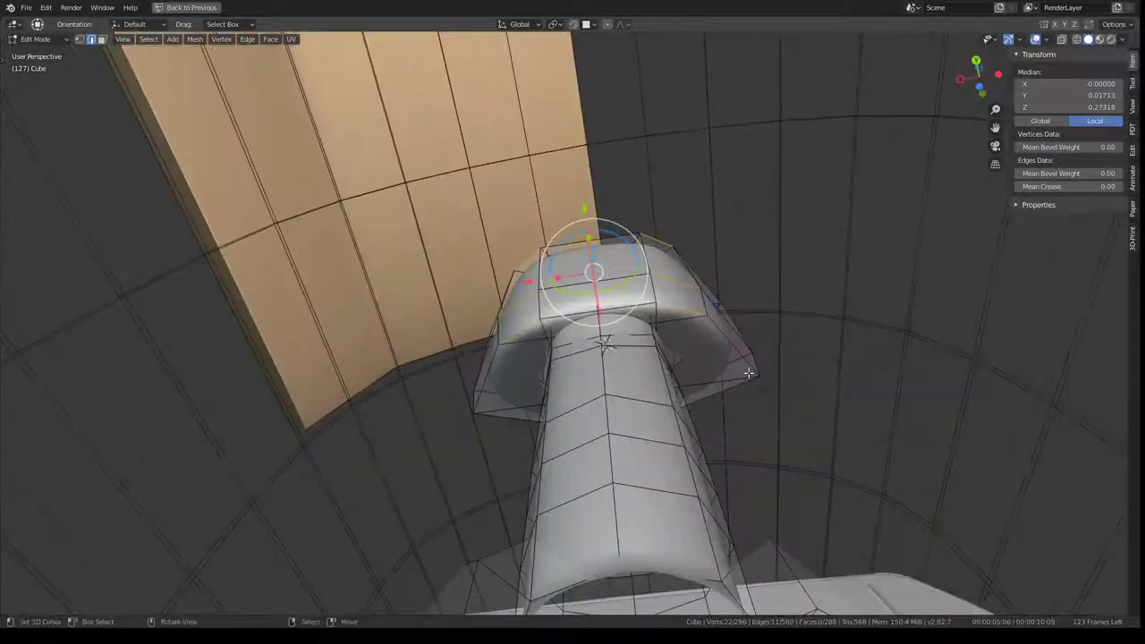
key("s")
key("x")
left_click(795, 304)
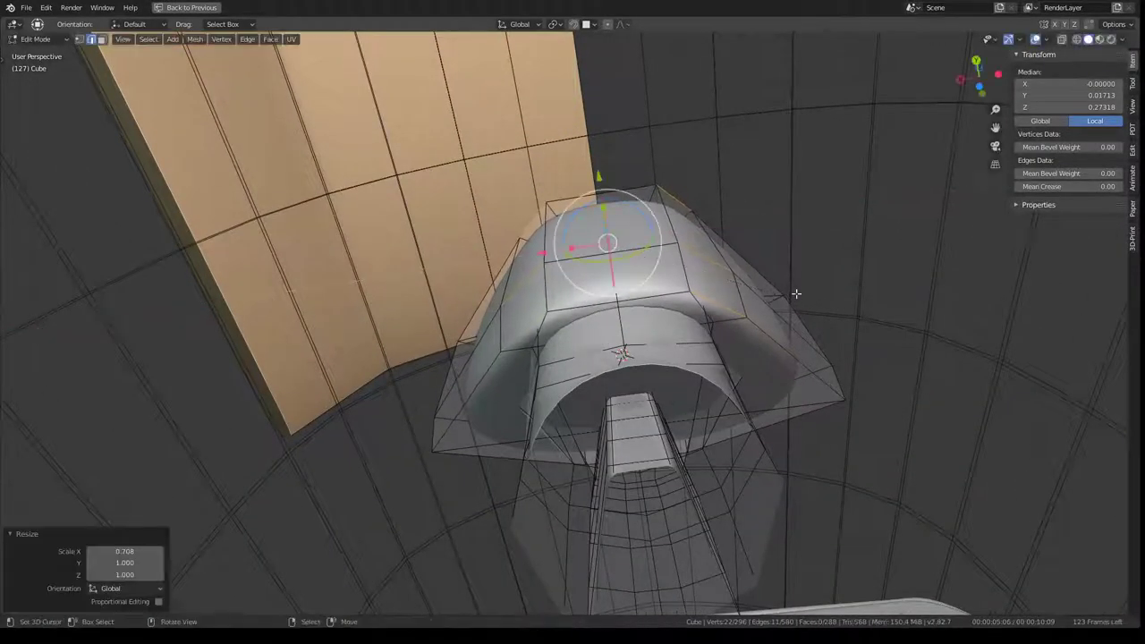
mouse_move(795, 304)
middle_mouse_down()
mouse_move(702, 424)
mouse_move(514, 258)
middle_mouse_up()
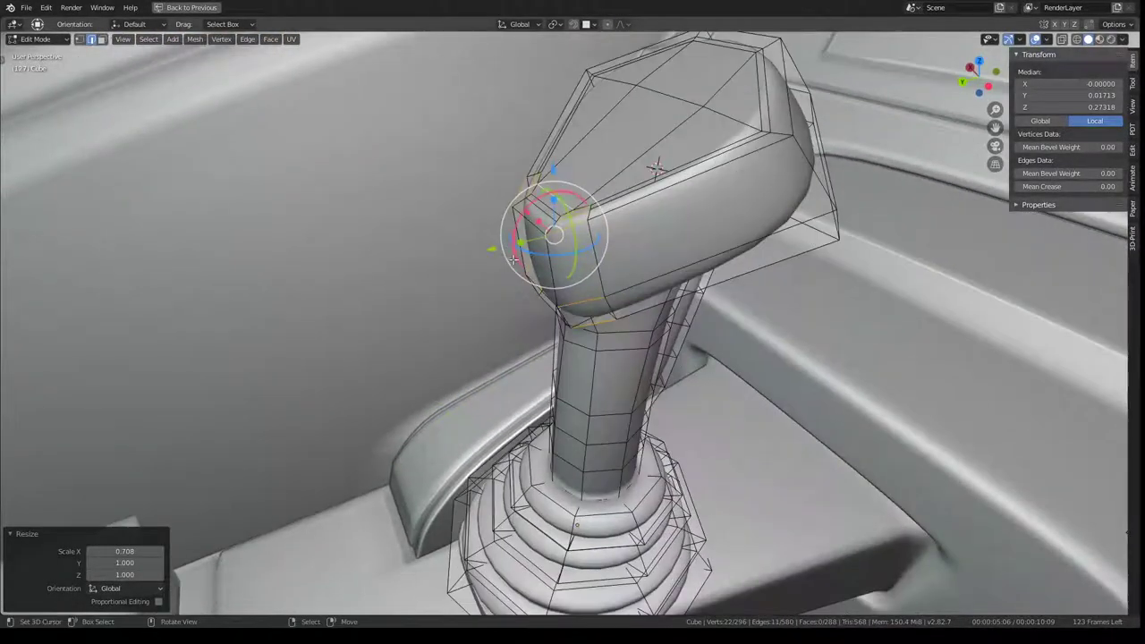
Check the knob shape, then mark the loop around the knob top as a seam
key("Tab")
scroll(492, 248, "down", 5)
mouse_move(493, 312)
middle_mouse_down()
mouse_move(692, 262)
mouse_move(666, 187)
middle_mouse_up()
key("Tab")
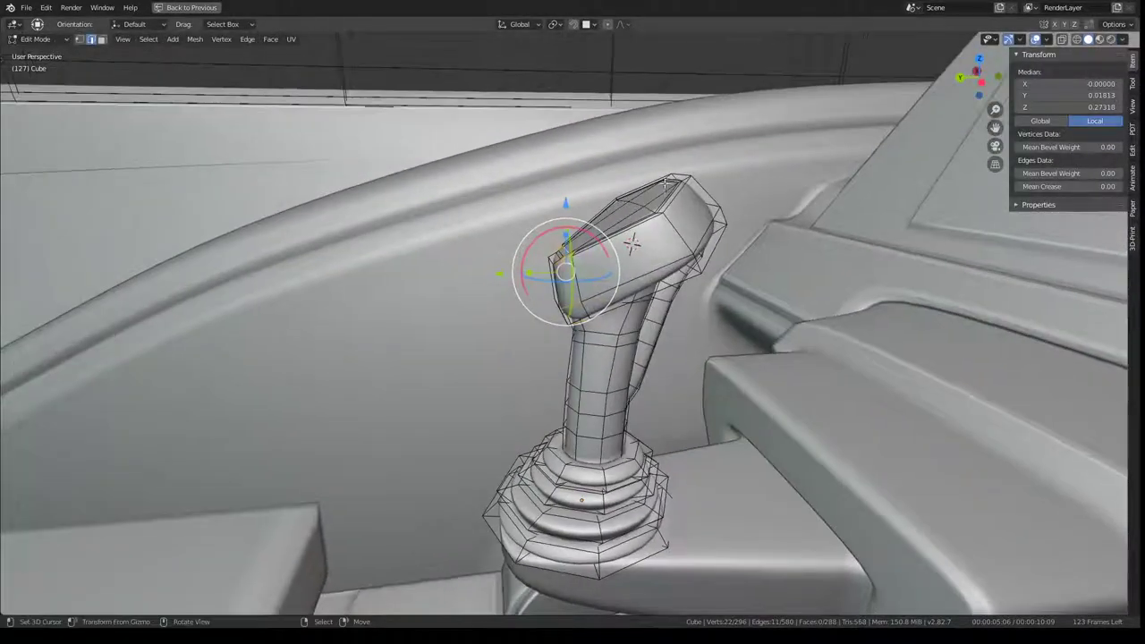
scroll(669, 228, "up", 2)
left_click(669, 229, "alt")
key("ctrl+e")
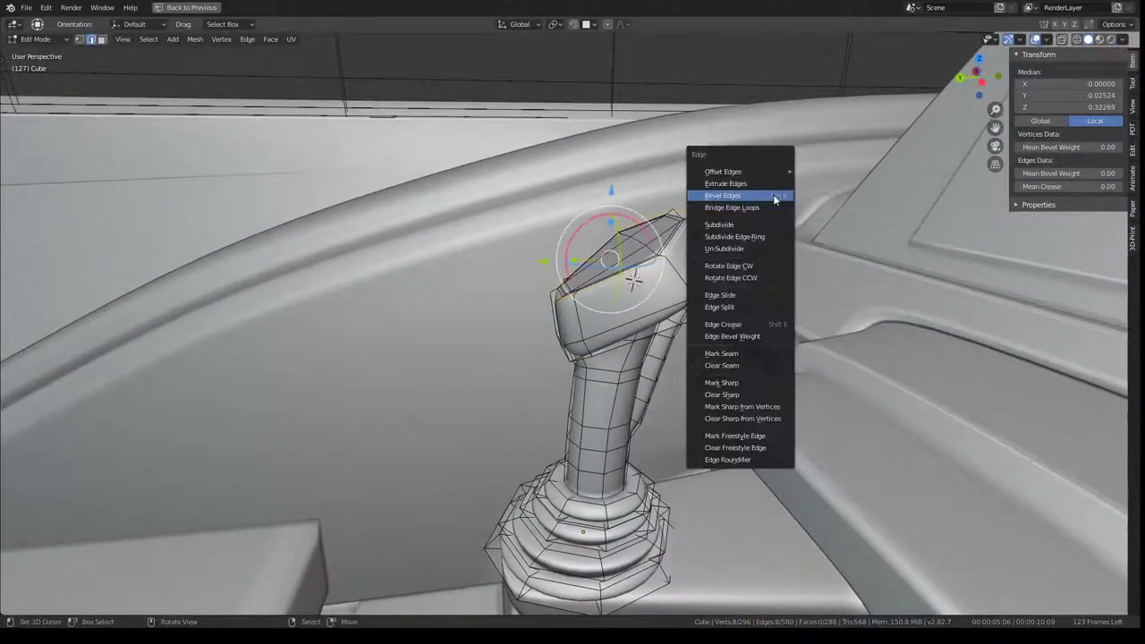
left_click(774, 349)
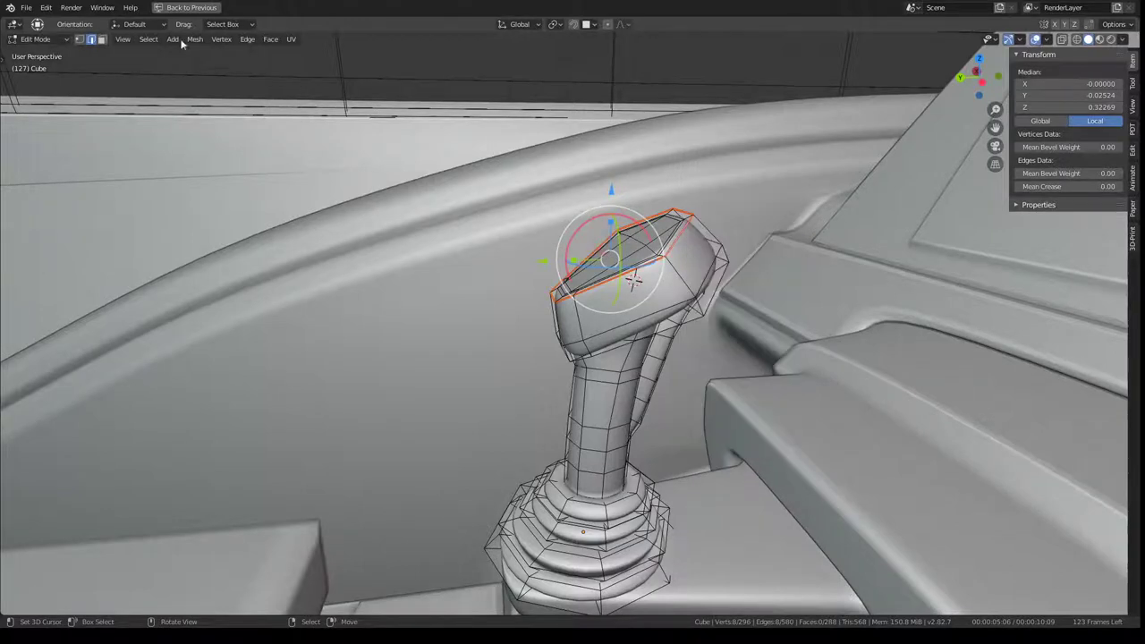
Sink the seam-bounded knob-top faces and tilt them -11.6°, then preview the knob
left_click(101, 40)
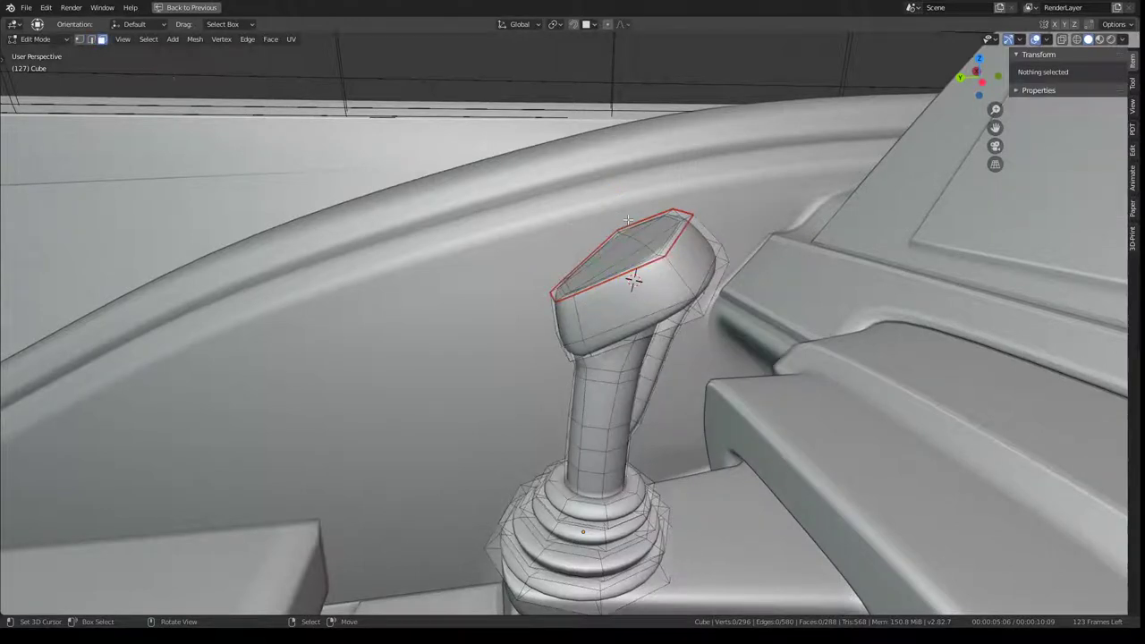
key("l")
left_click_drag(610, 190, 610, 214)
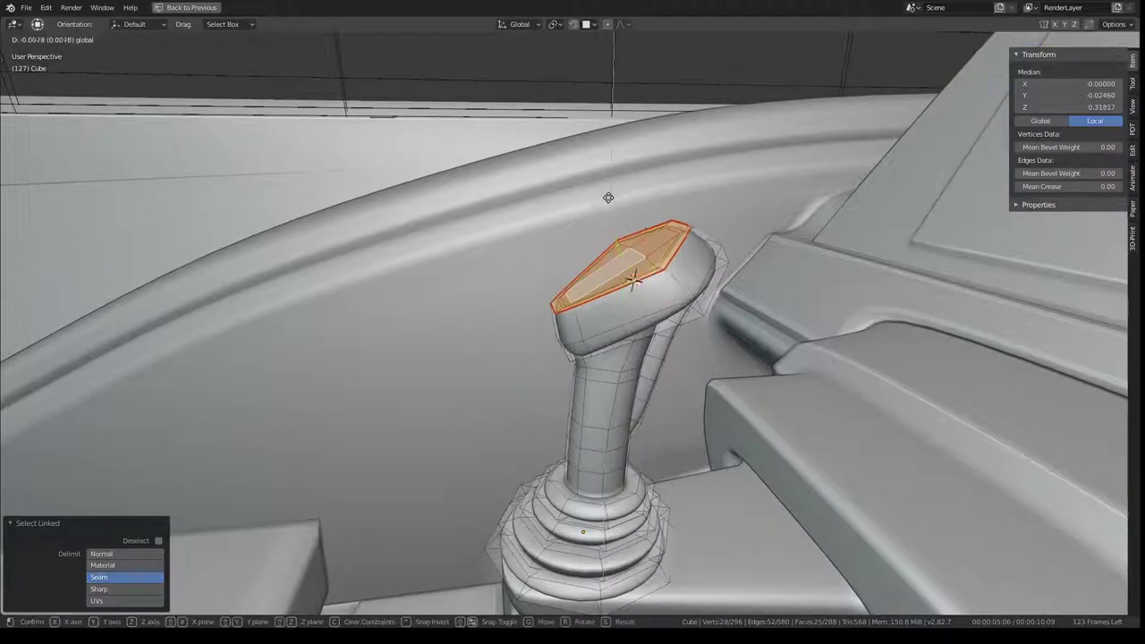
key("r")
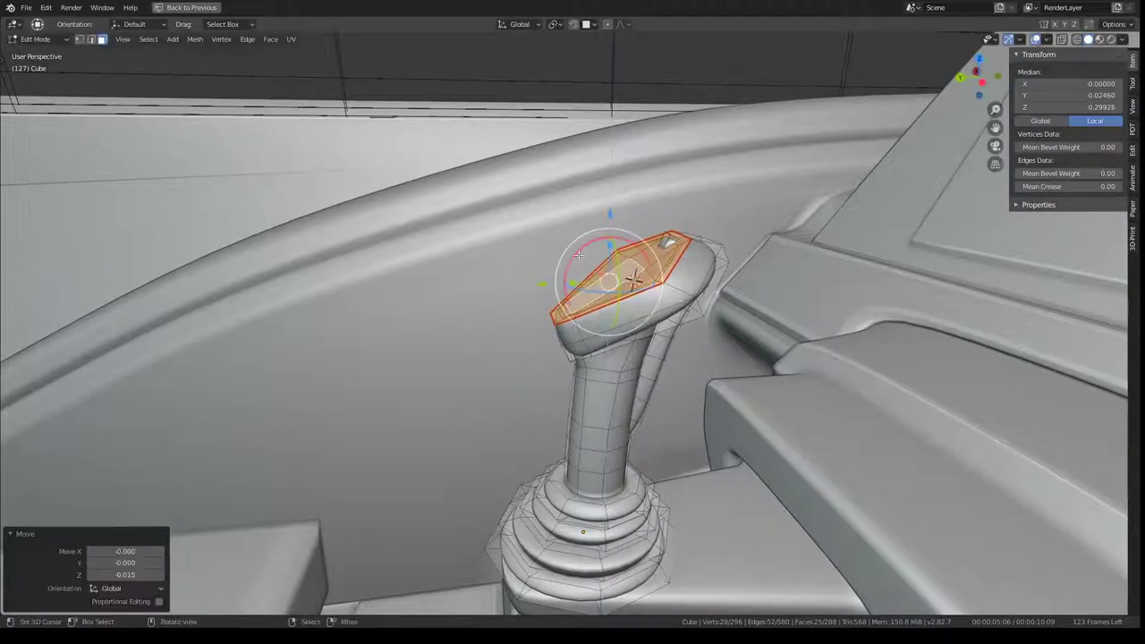
left_click(563, 255)
middle_click_drag(564, 254, 766, 266)
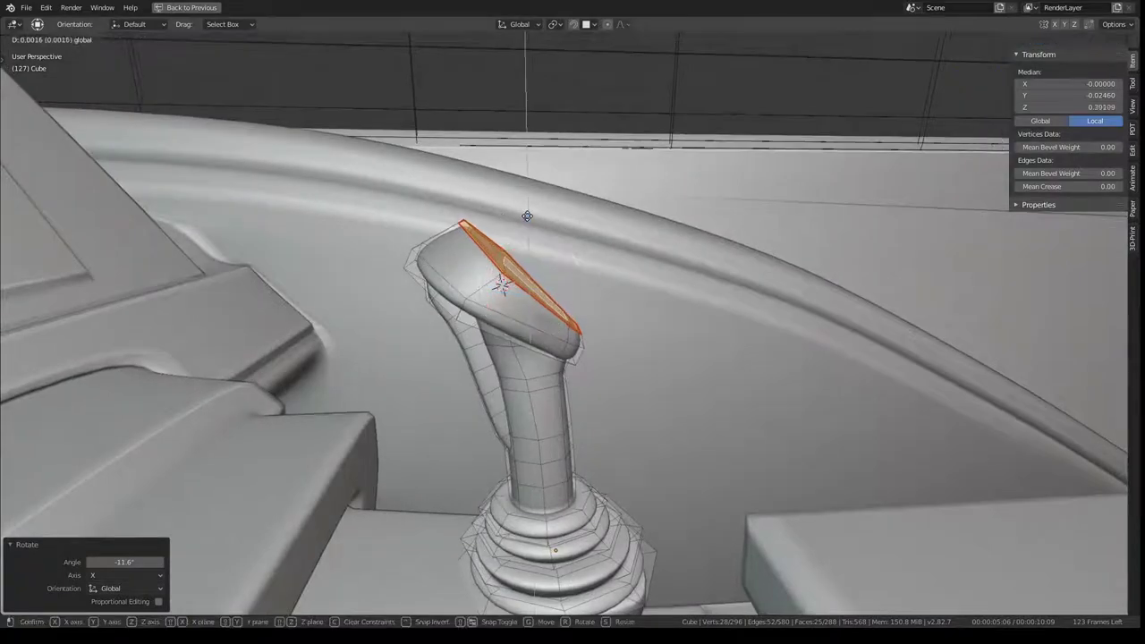
mouse_move(502, 217)
middle_mouse_down()
mouse_move(647, 220)
mouse_move(597, 312)
mouse_move(417, 113)
middle_mouse_up()
key("Tab")
key("Tab")
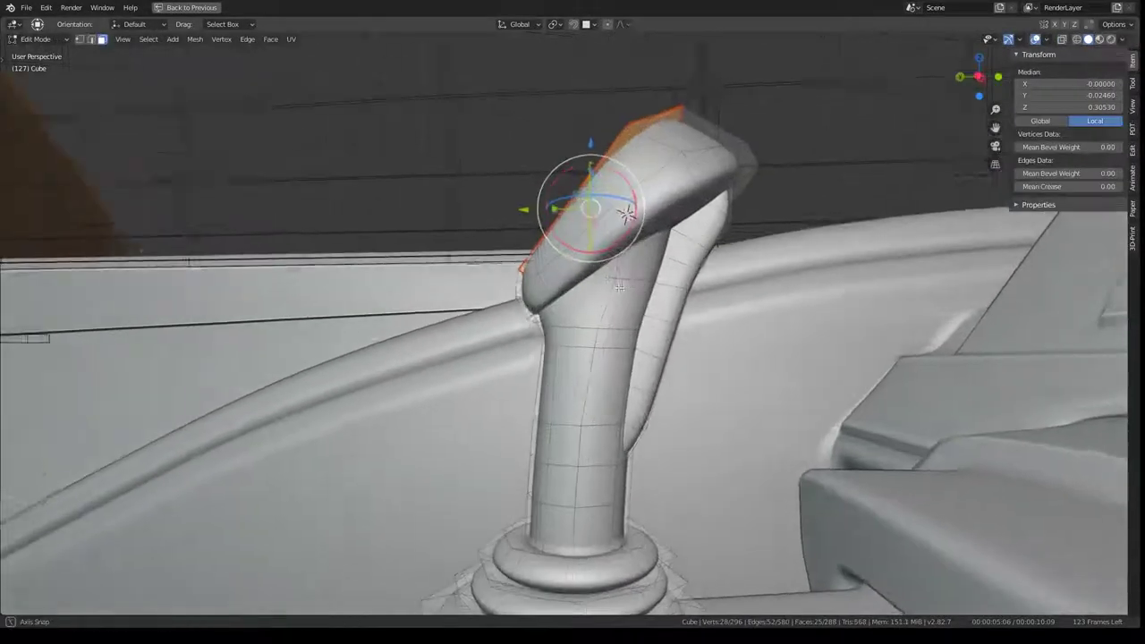
Subdivide an edge ring on the shaft to add a loop
left_click(91, 39)
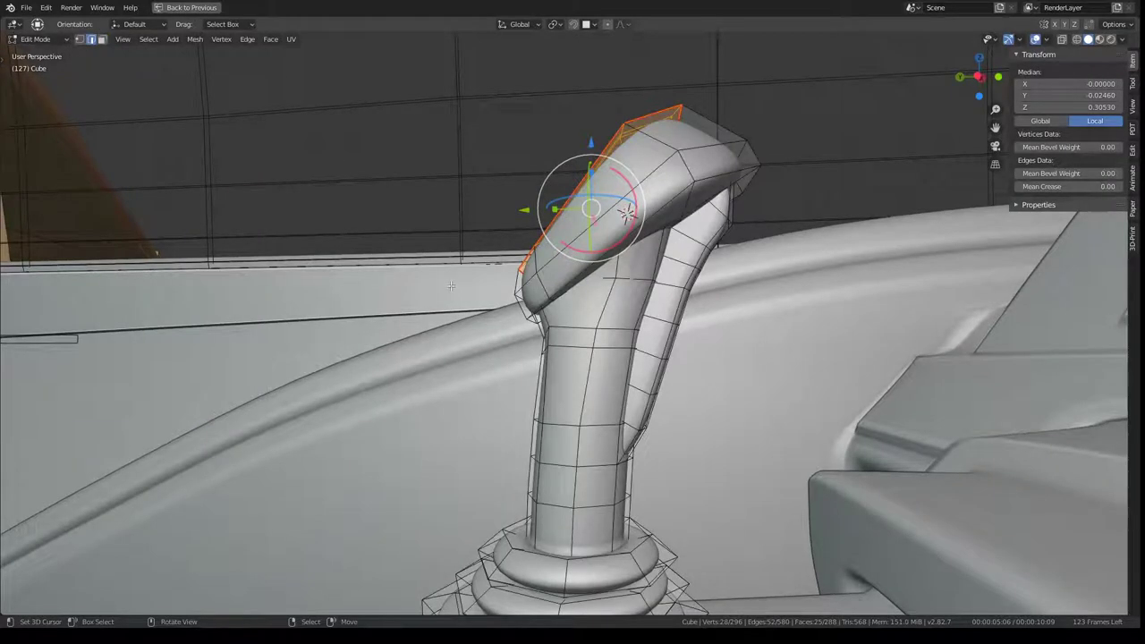
middle_click_drag(537, 286, 571, 318)
left_click(549, 301, "ctrl+alt")
right_click(712, 238)
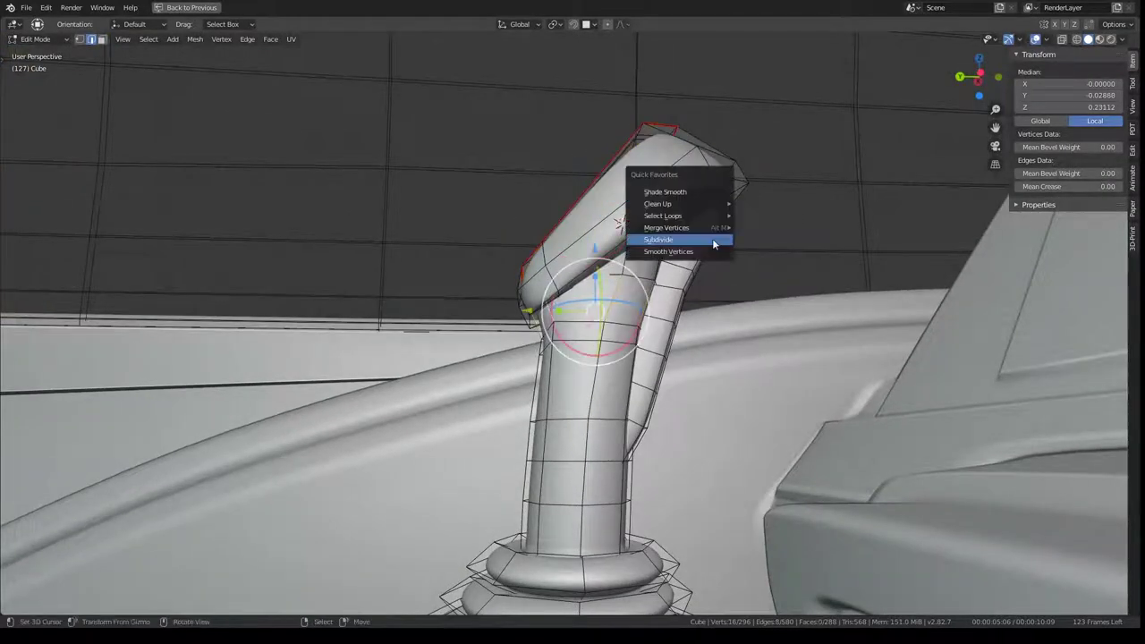
left_click(712, 238)
left_click(587, 403, "ctrl+alt")
middle_click_drag(587, 402, 626, 340)
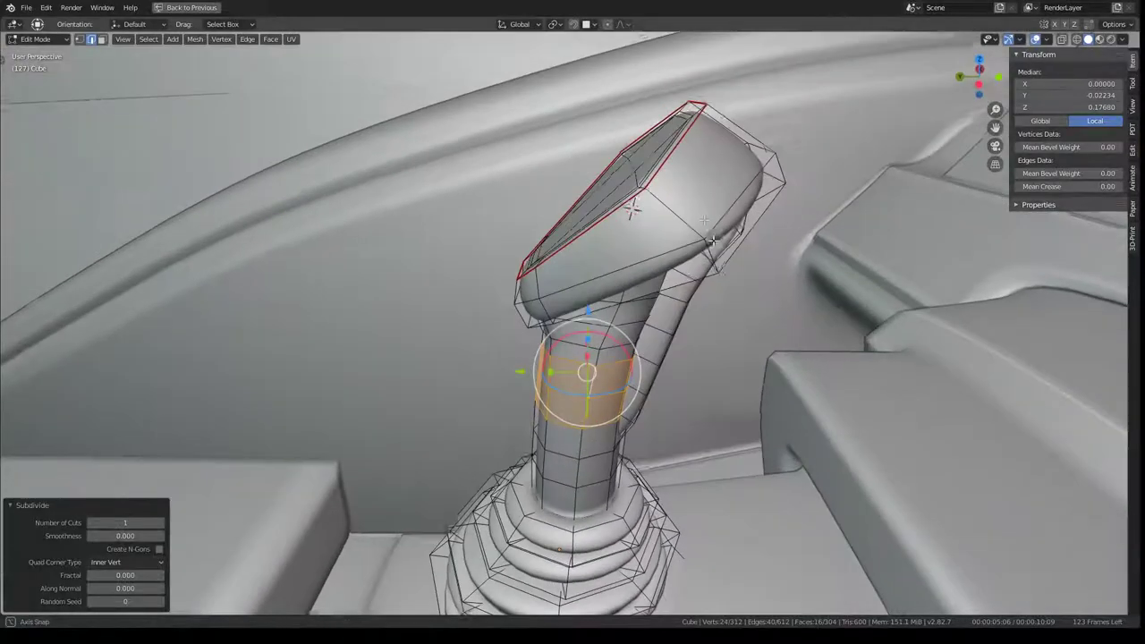
Subdivide the strip around the knob top and edge-slide the new loop toward the rim
key("ctrl+z")
key("q")
left_click(741, 166)
middle_click_drag(740, 167, 733, 232)
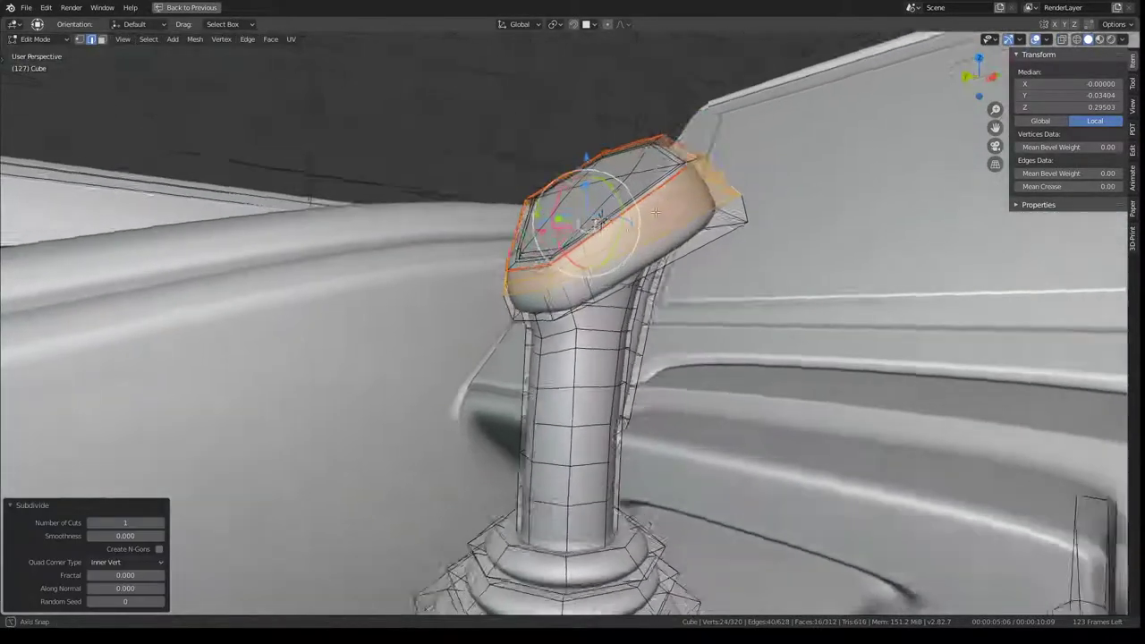
key("s")
key("g")
key("g")
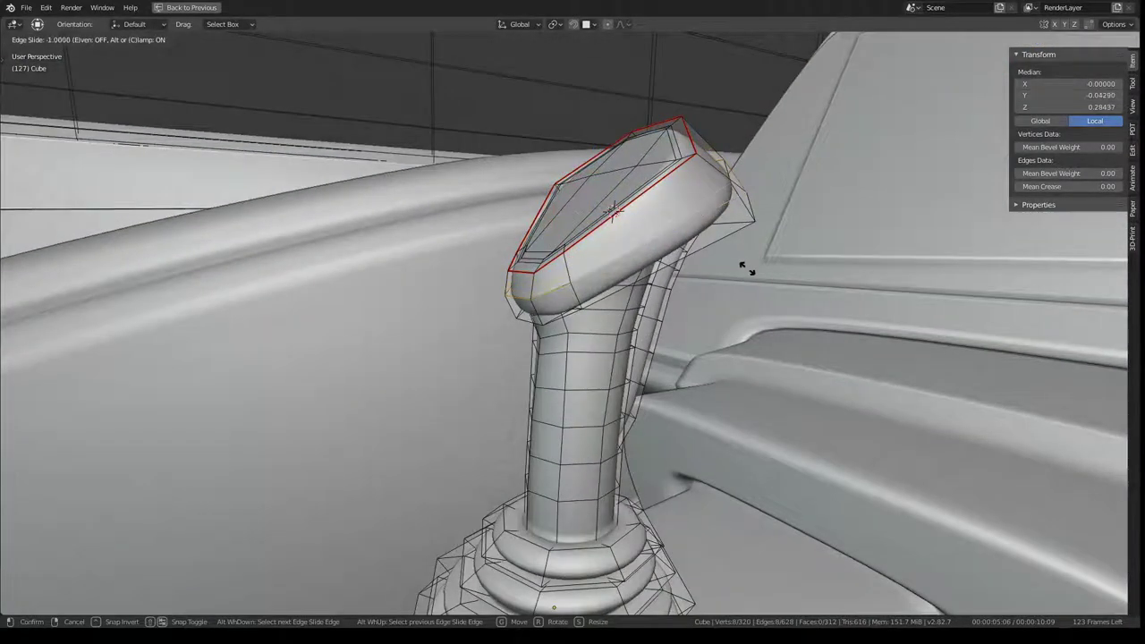
left_click(741, 255)
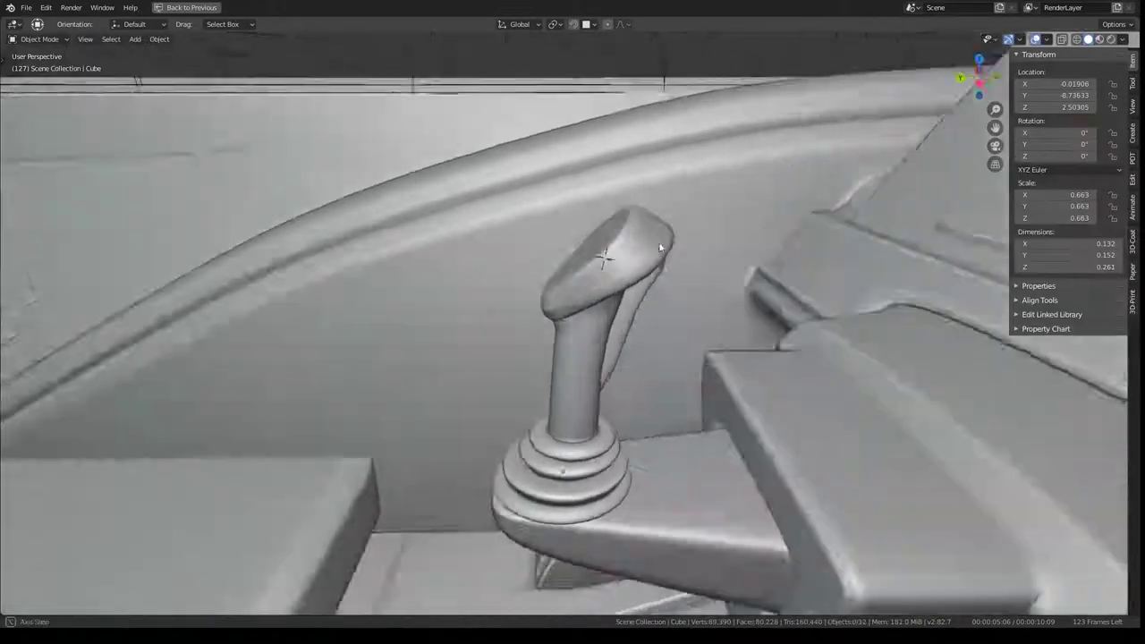
mouse_move(740, 255)
middle_mouse_down()
mouse_move(604, 232)
mouse_move(644, 98)
middle_mouse_up()
scroll(644, 98, "down", 3)
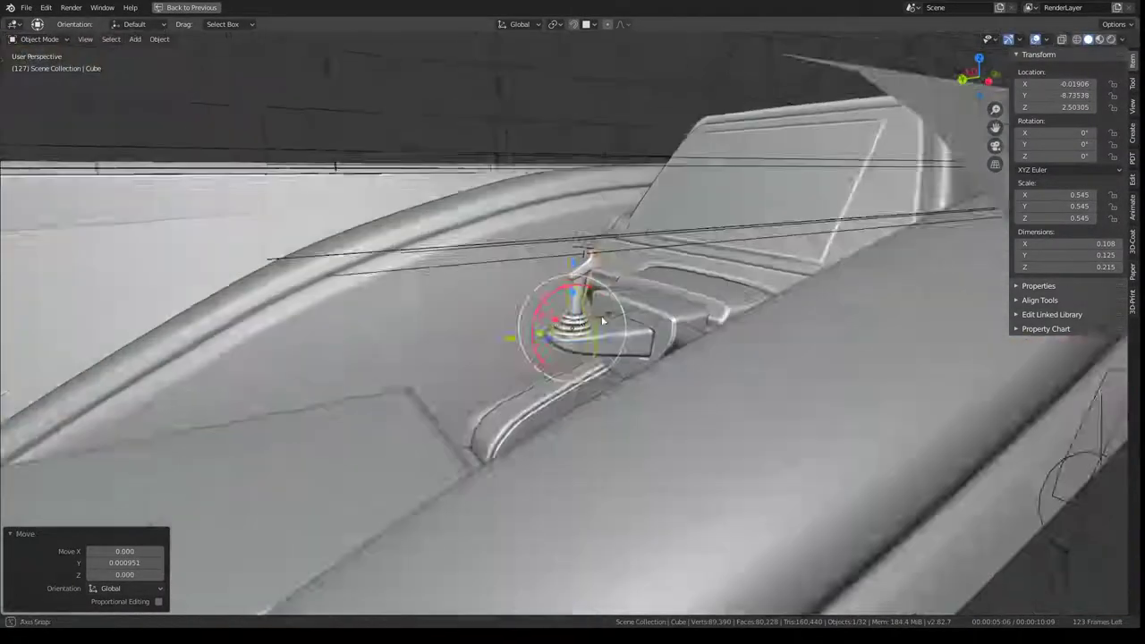
mouse_move(519, 337)
middle_mouse_down()
mouse_move(602, 338)
mouse_move(524, 312)
middle_mouse_up()
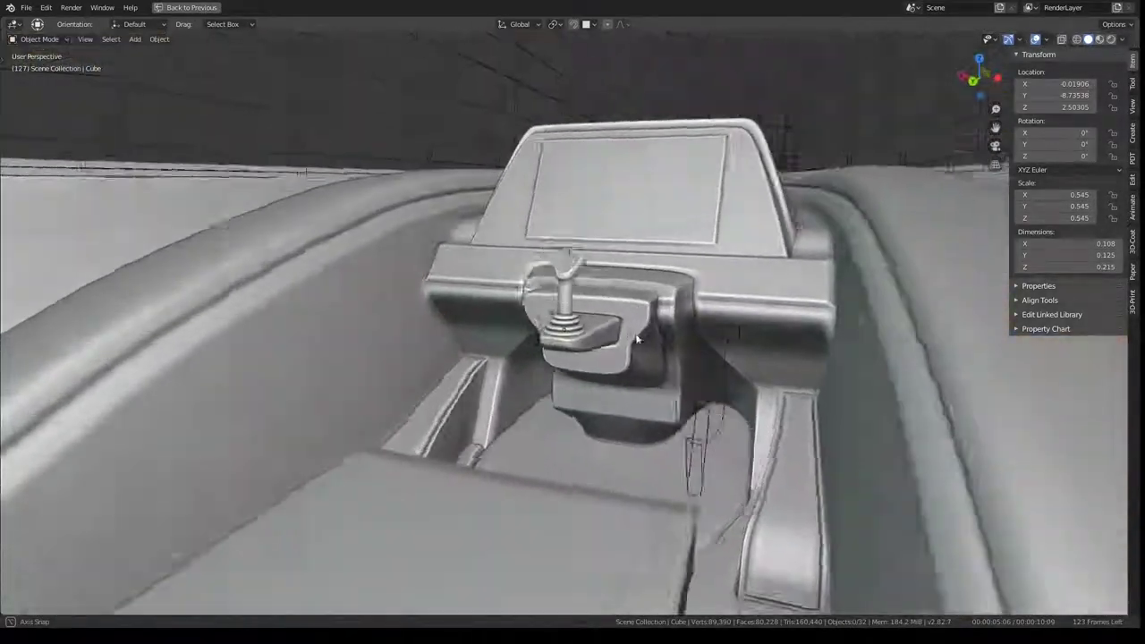
middle_click_drag(525, 313, 652, 346)
key("KP_0")
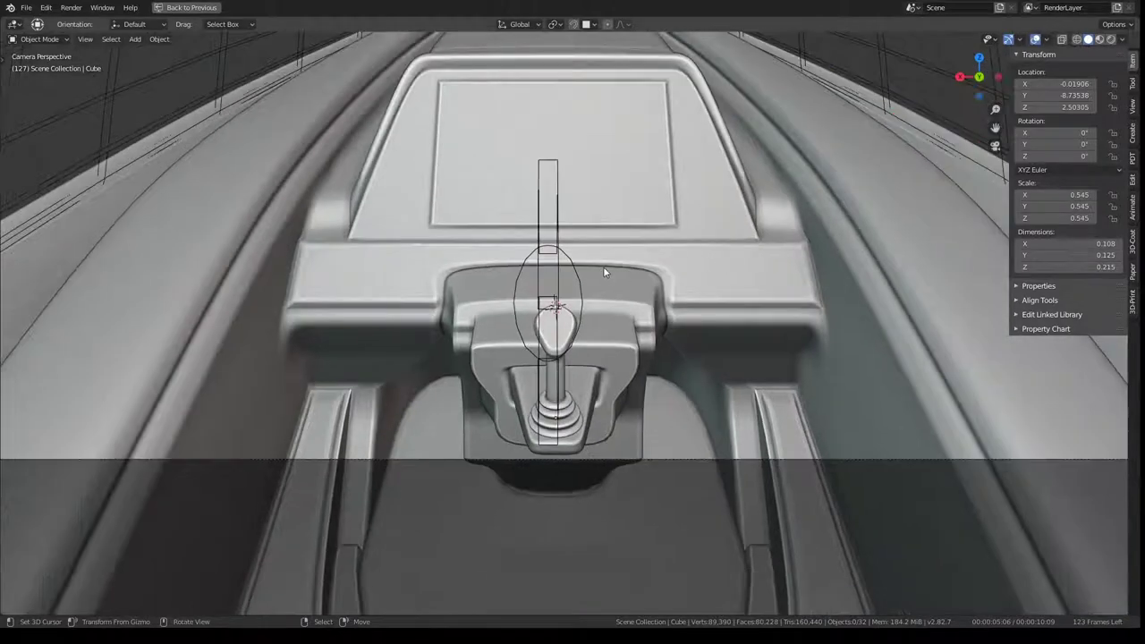
mouse_move(601, 267)
middle_mouse_down()
mouse_move(610, 250)
mouse_move(617, 278)
mouse_move(630, 252)
middle_mouse_up()
key("KP_0")
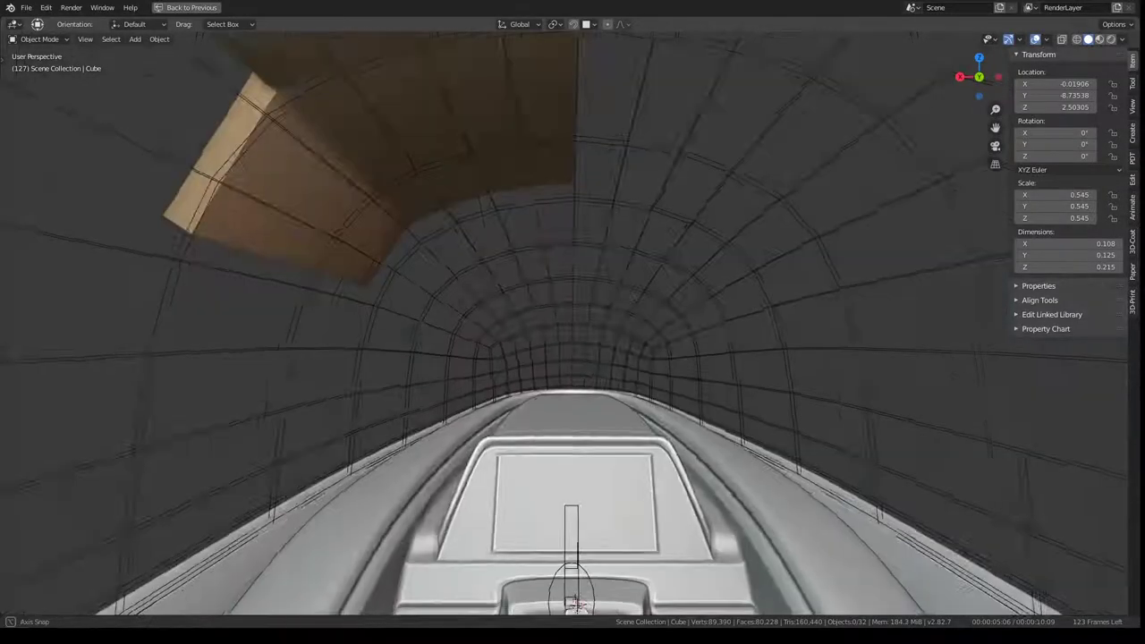
middle_click_drag(402, 302, 564, 298)
middle_click_drag(529, 383, 488, 248)
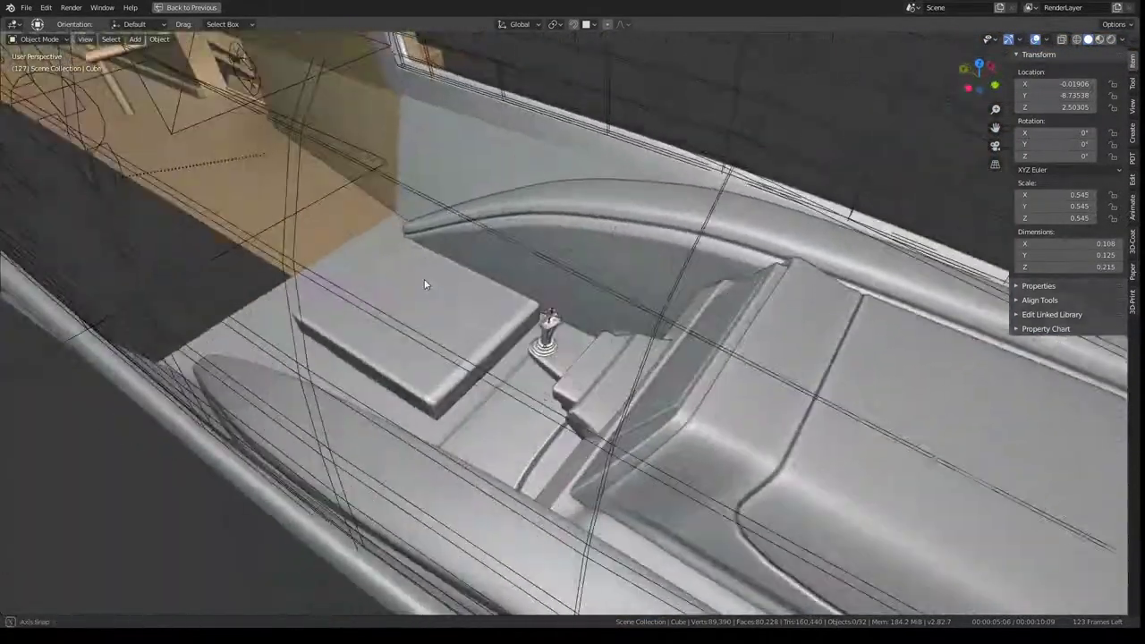
middle_click_drag(425, 285, 520, 243)
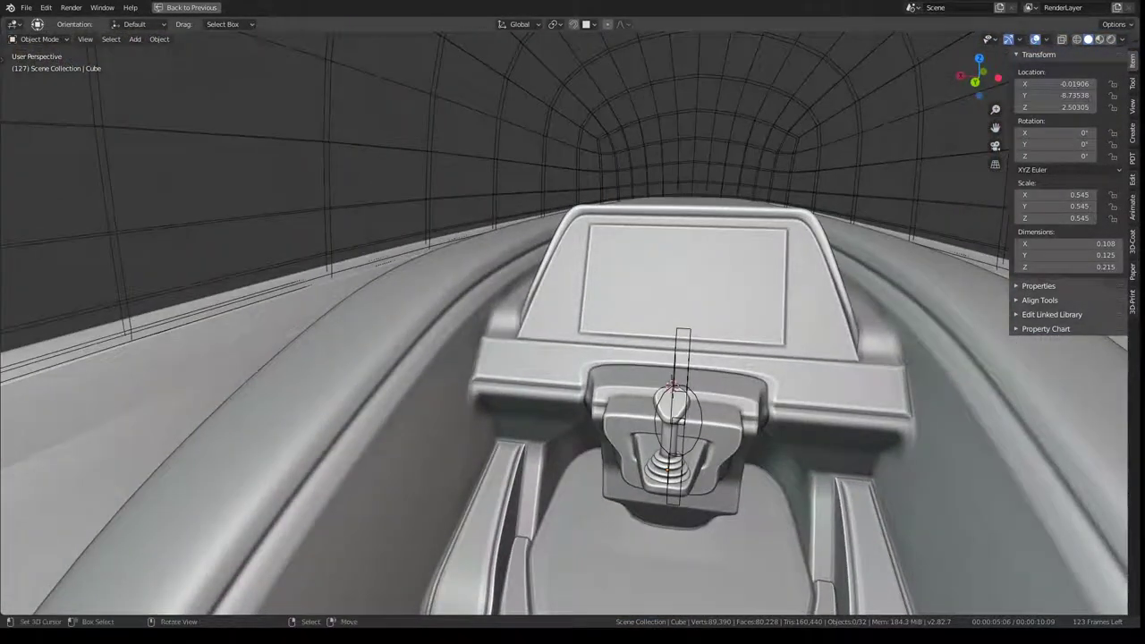
mouse_move(609, 232)
middle_mouse_down()
mouse_move(567, 302)
mouse_move(666, 278)
middle_mouse_up()
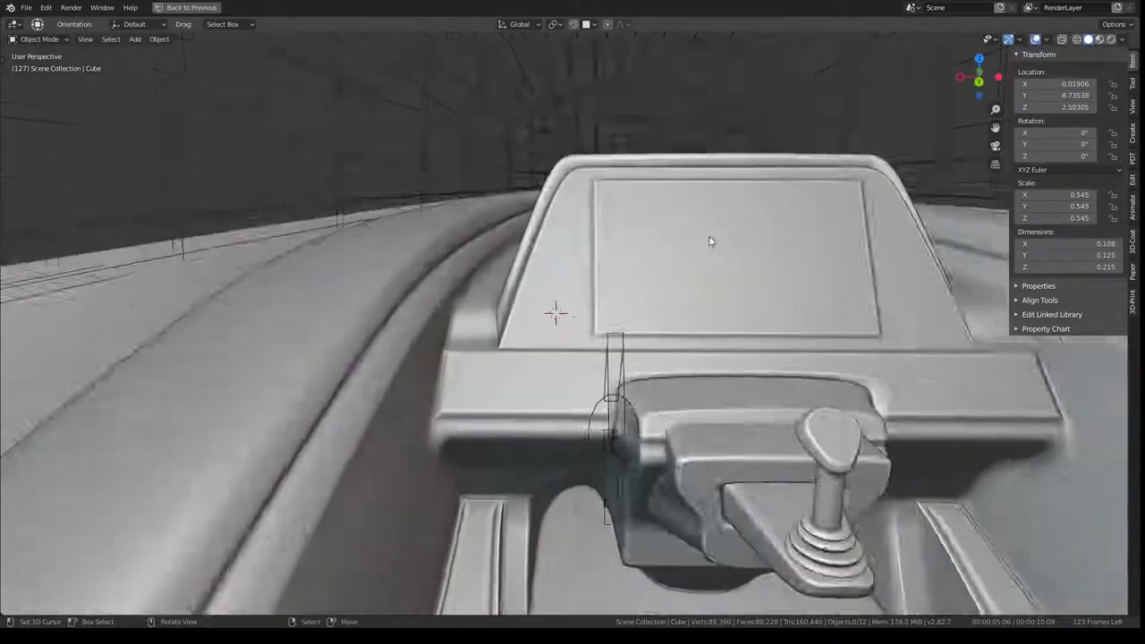
middle_click_drag(657, 390, 585, 340)
scroll(644, 322, "up", 3)
key("shift+a")
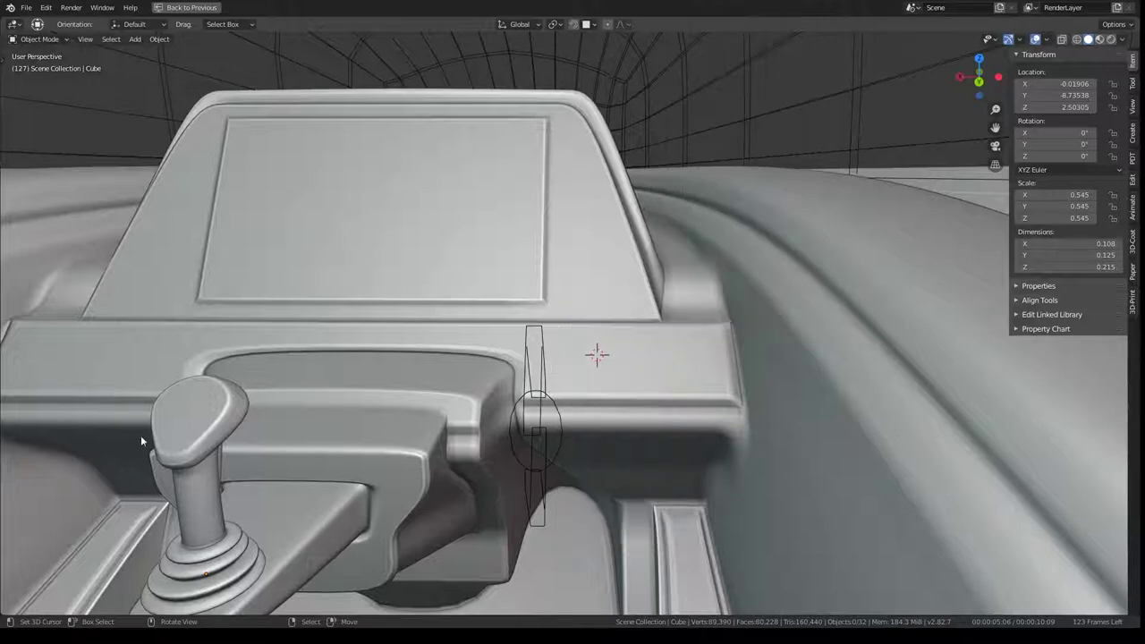
key("shift+a")
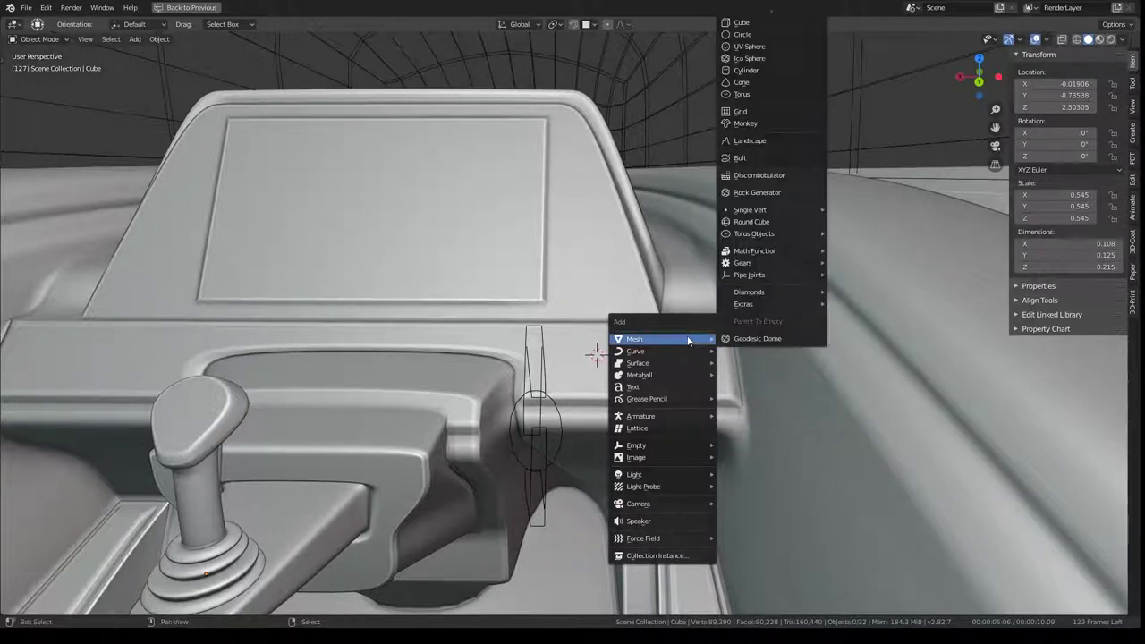
Add a circle mesh at the 3D cursor near the console
key("shift+a")
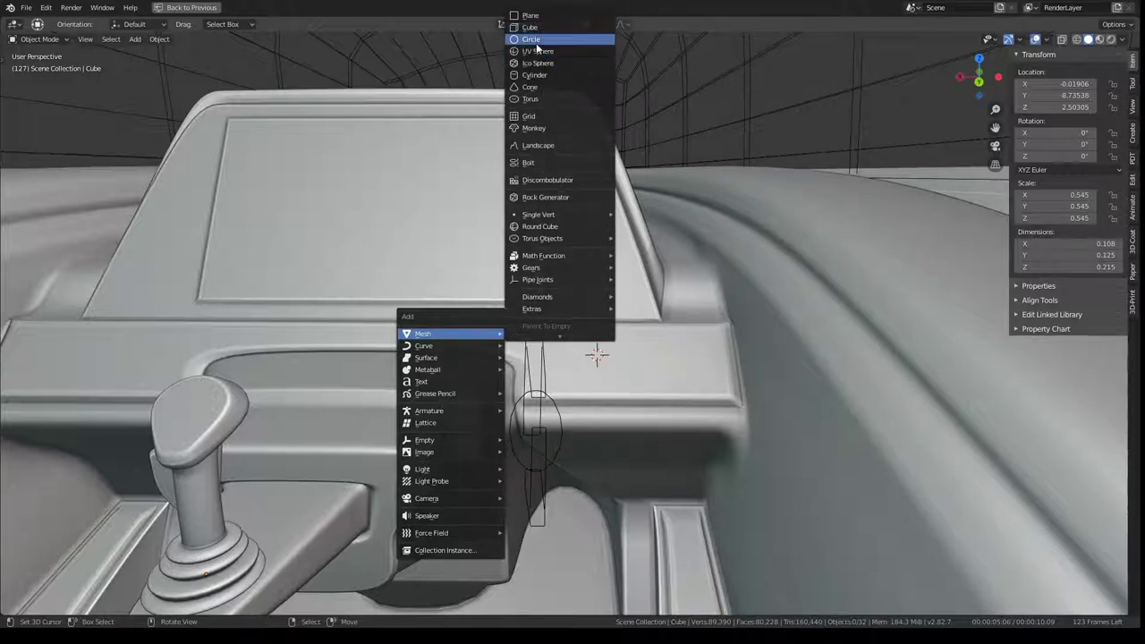
left_click(536, 39)
middle_click_drag(588, 158, 694, 276)
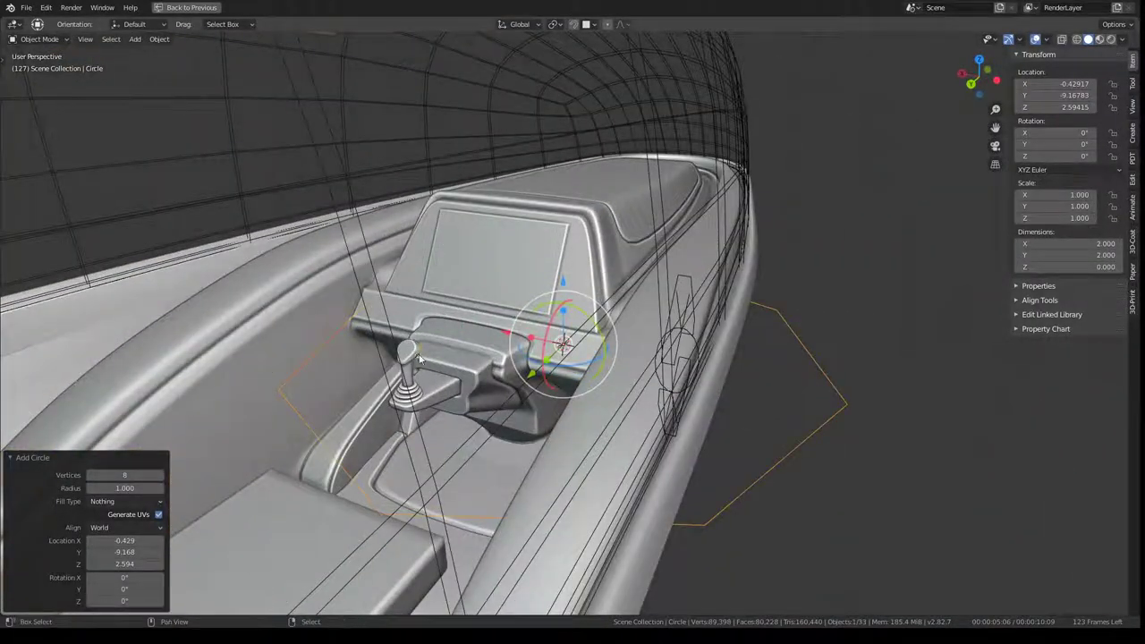
Link the joystick Cube's modifiers onto the new circle, then edit the circle's mesh
left_click(419, 357, "shift")
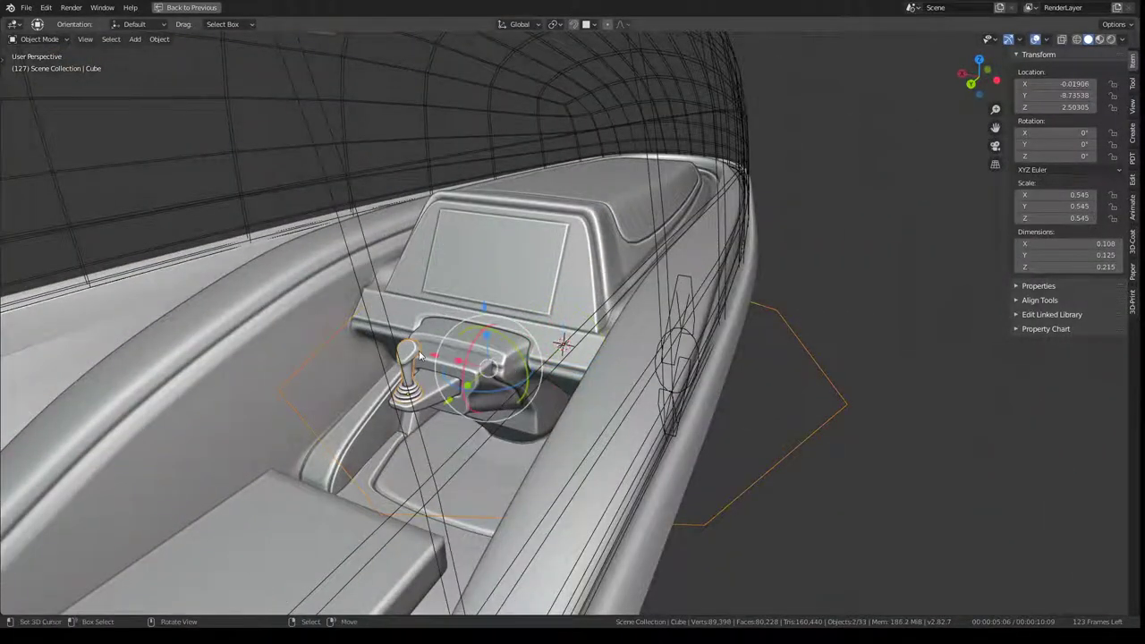
key("ctrl+l")
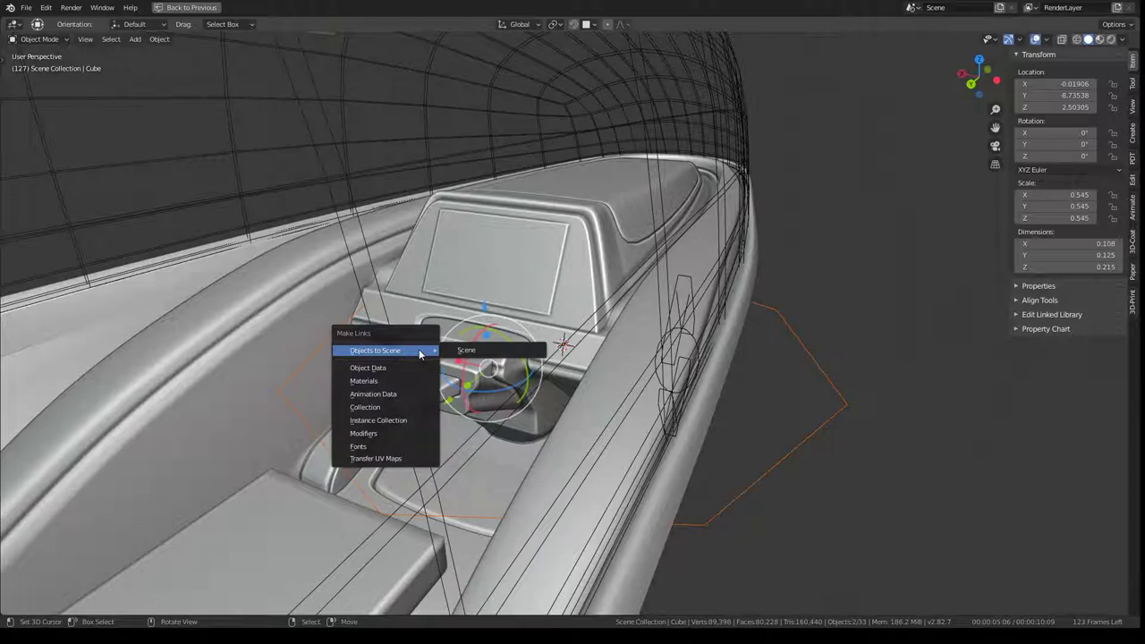
left_click(375, 433)
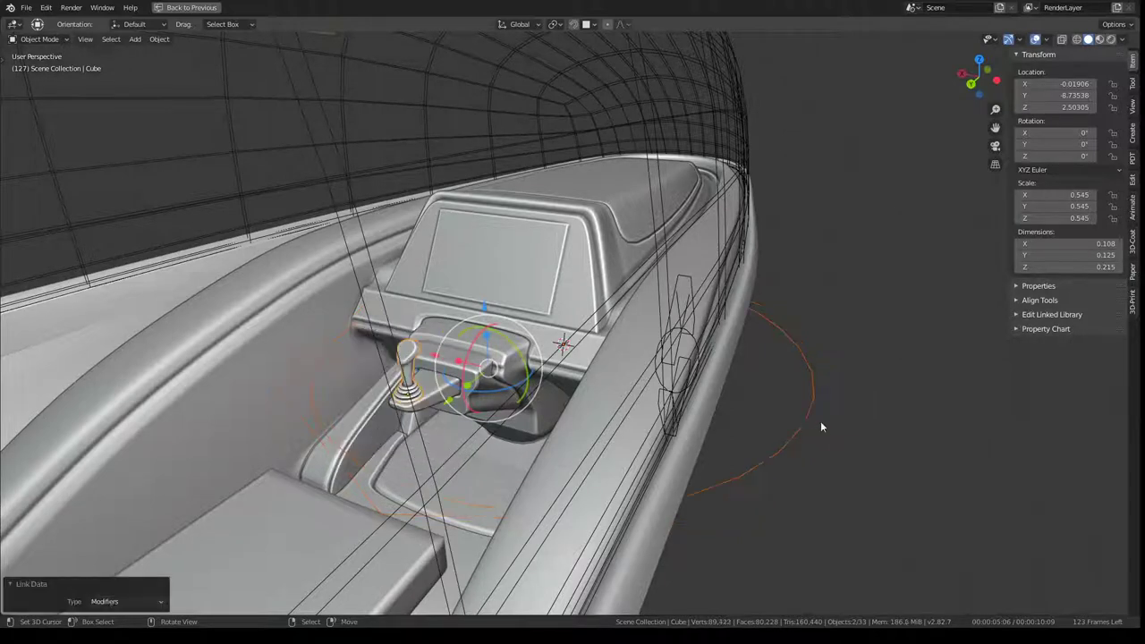
left_click(809, 413)
key("Tab")
Extrude the circle's edge straight up into a short ring wall
key("a")
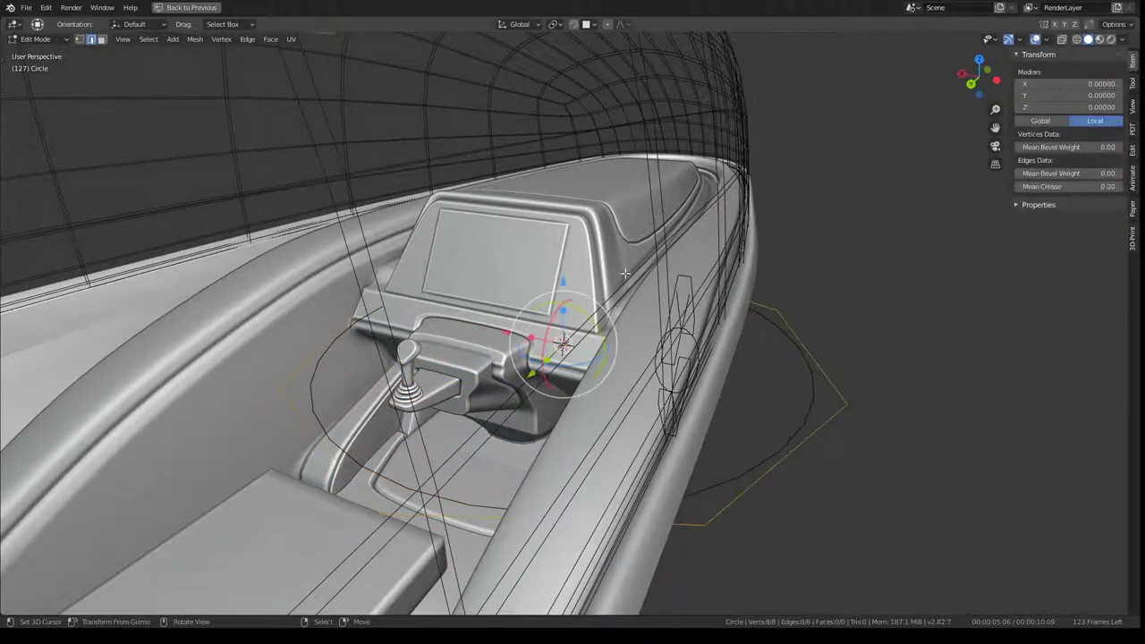
key("e")
key("Escape")
key("g")
key("z")
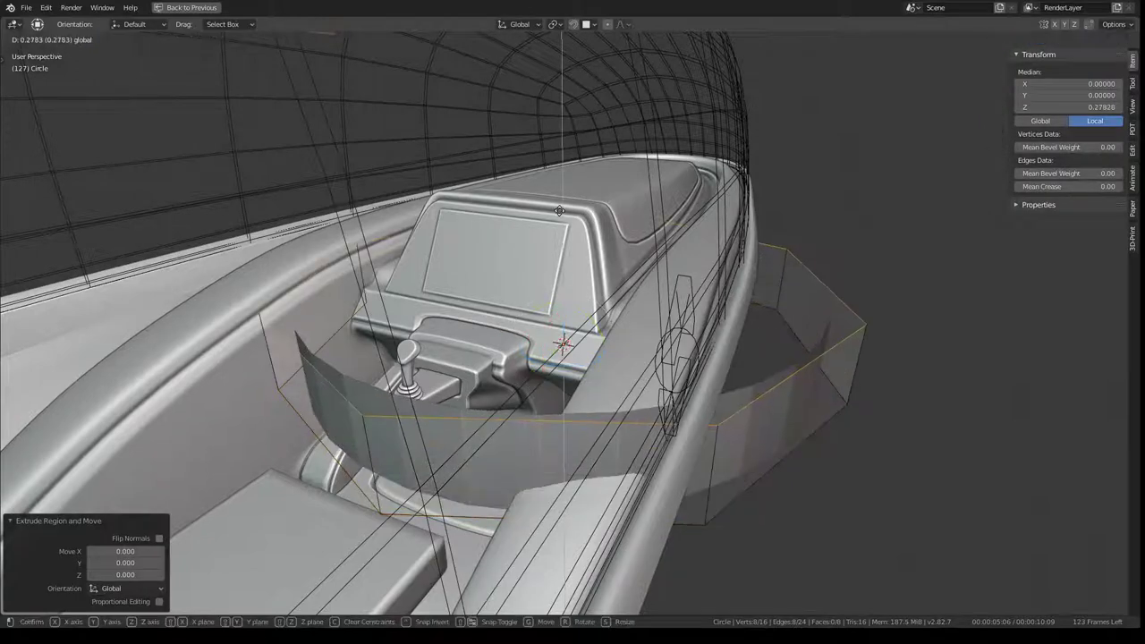
left_click(969, 332)
Snap the 3D cursor to the ring's centre and set the ring's origin there
key("a")
key("shift+s")
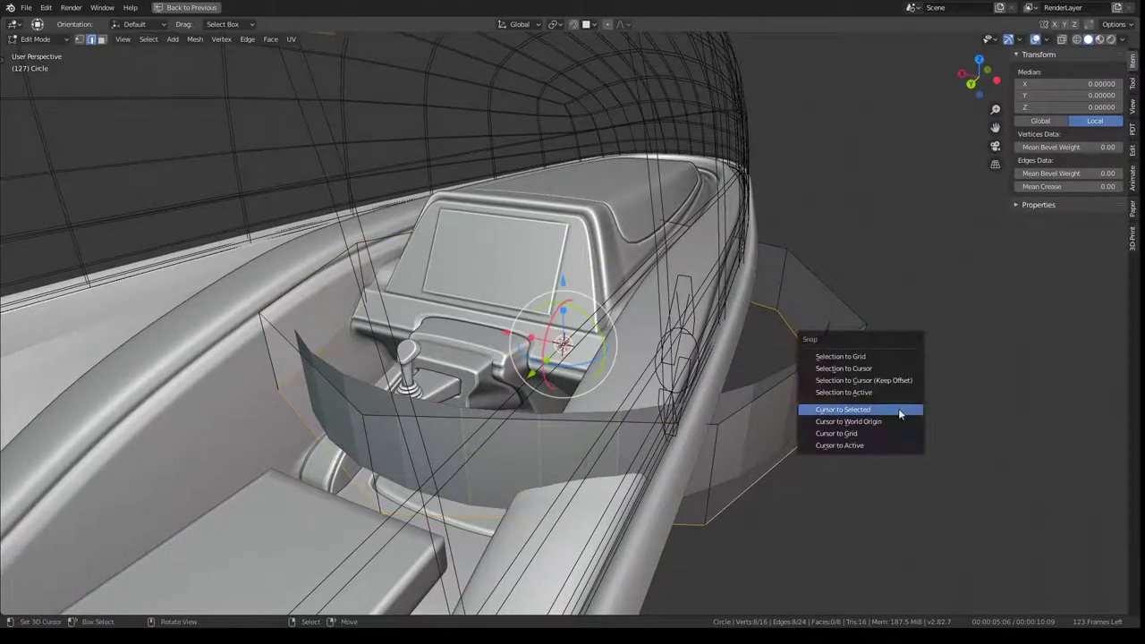
left_click(898, 408)
key("Tab")
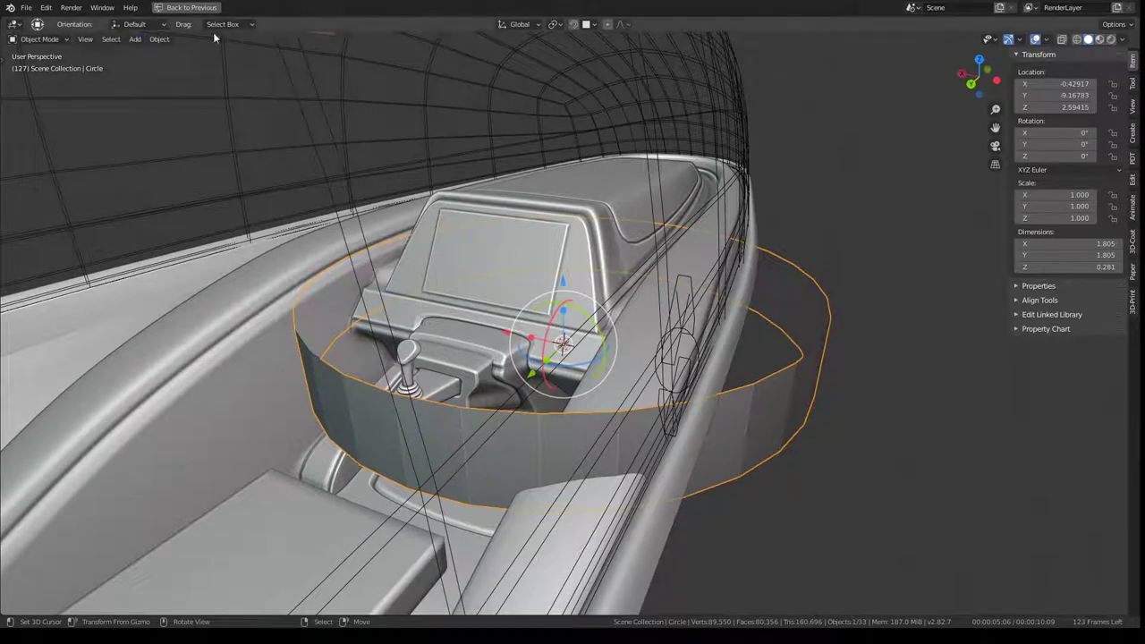
left_click(134, 38)
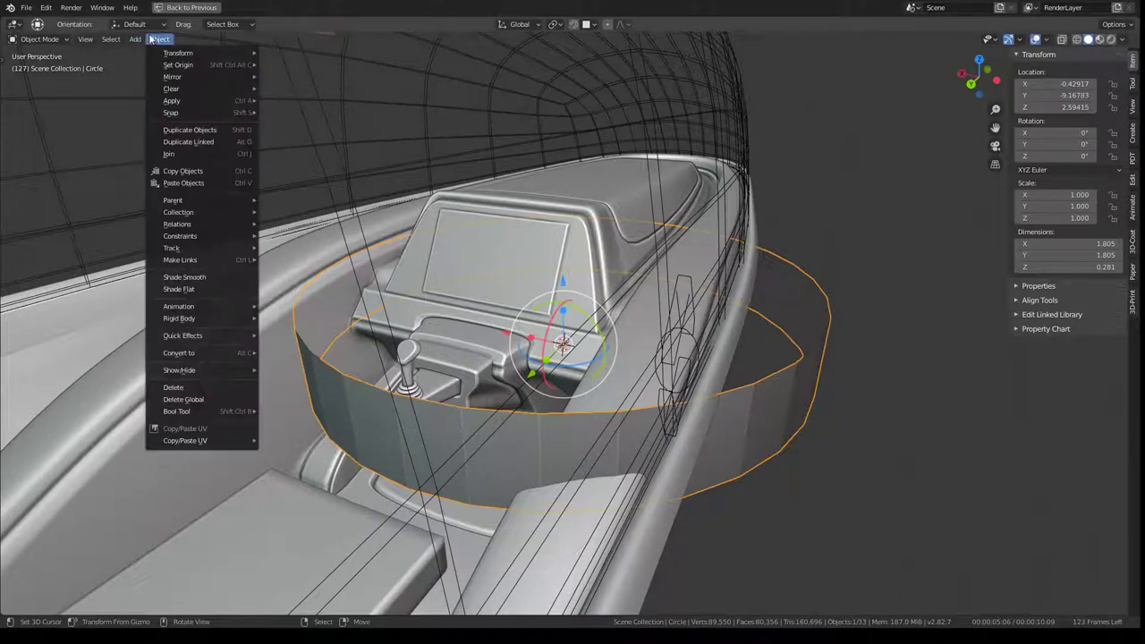
mouse_move(178, 64)
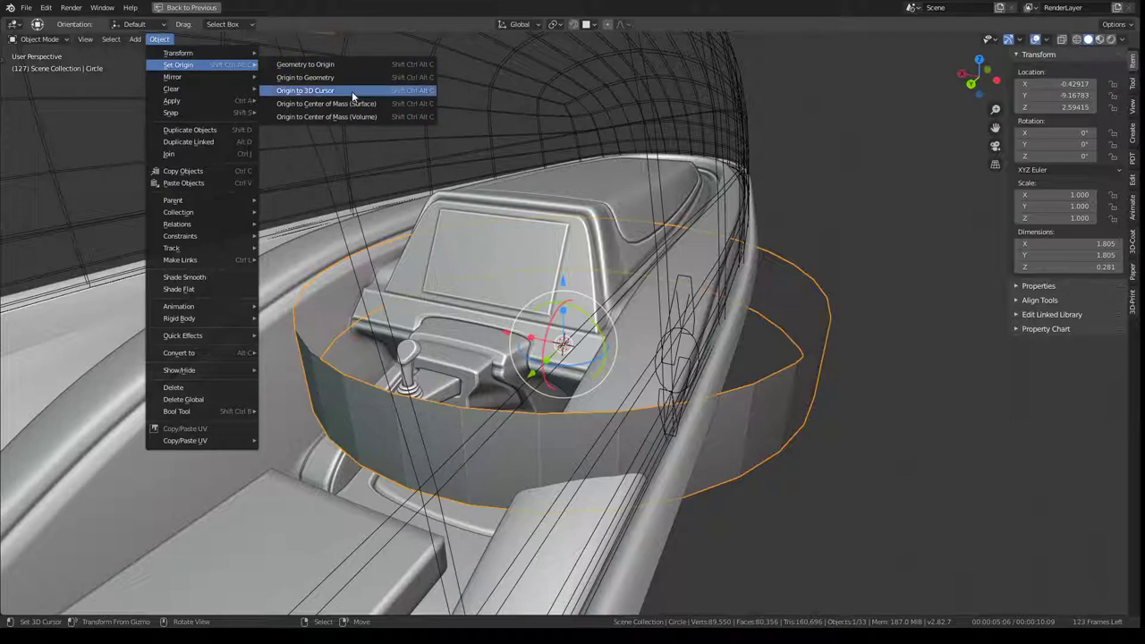
left_click(352, 91)
Rescale the ring, bringing the object down to 0.137 scale
key("Tab")
key("s")
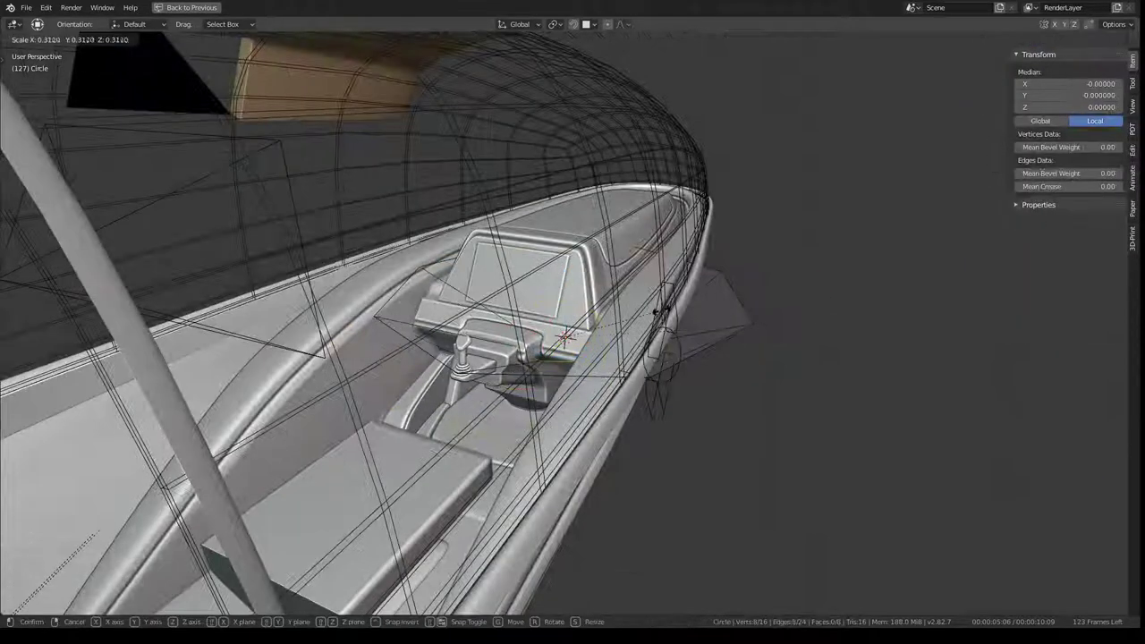
left_click(688, 296)
key("Tab")
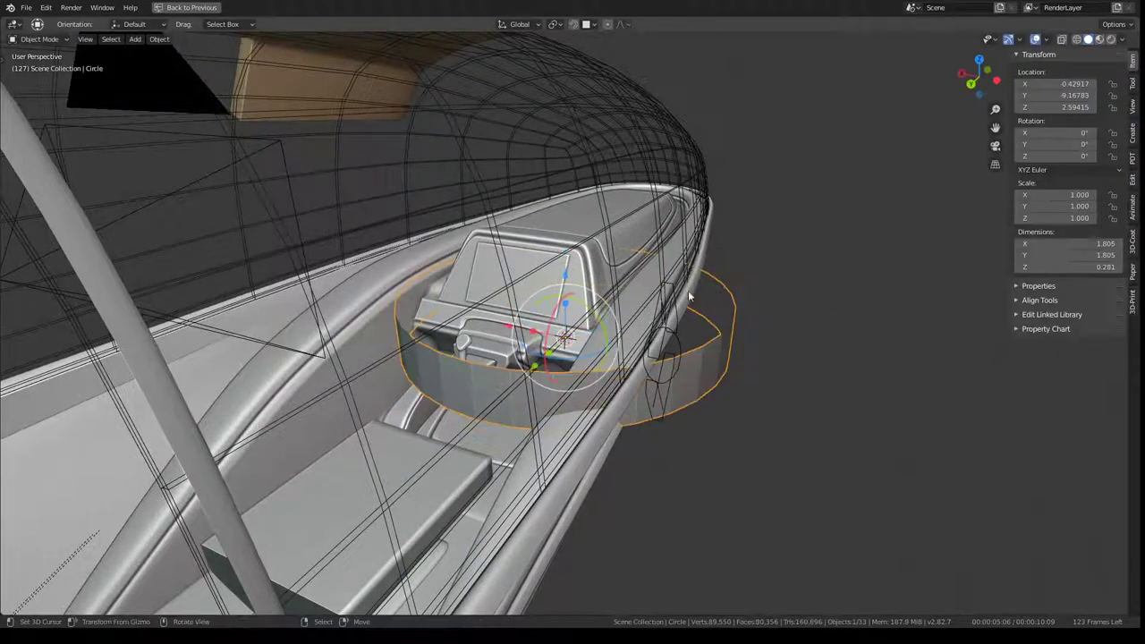
key("s")
left_click(664, 312)
Shrink the ring further to 0.063 scale, a 0.114-wide button on the console top
key("KP_Decimal")
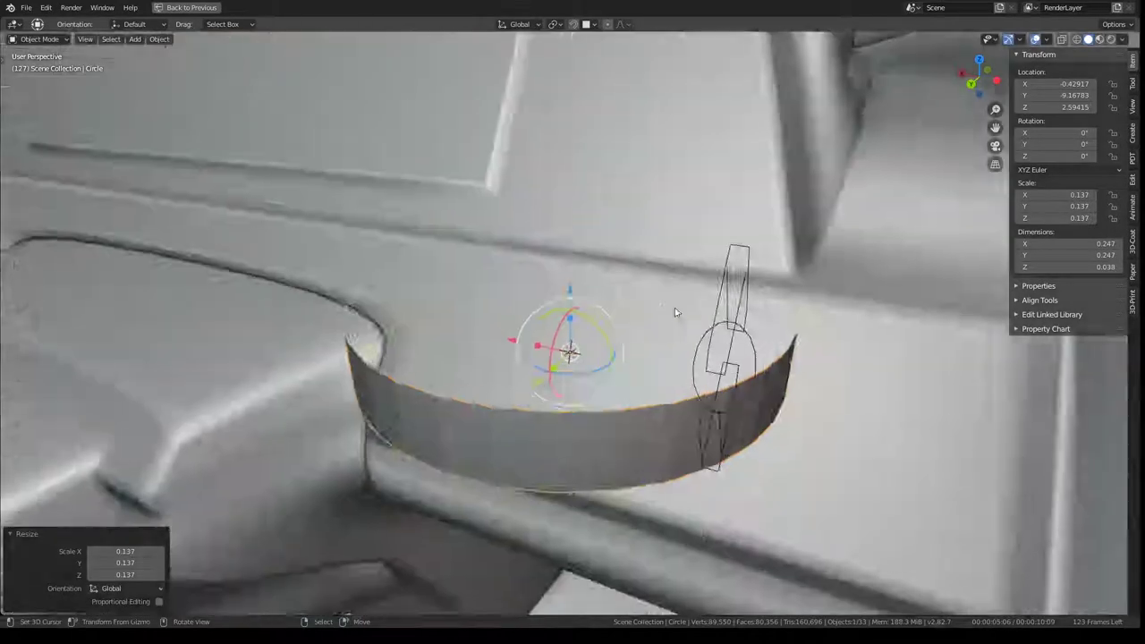
scroll(675, 313, "down", 3)
key("s")
mouse_move(676, 313)
middle_mouse_down()
mouse_move(813, 275)
mouse_move(746, 295)
middle_mouse_up()
left_click(683, 312)
key("s")
left_click(736, 317)
key("Tab")
key("q")
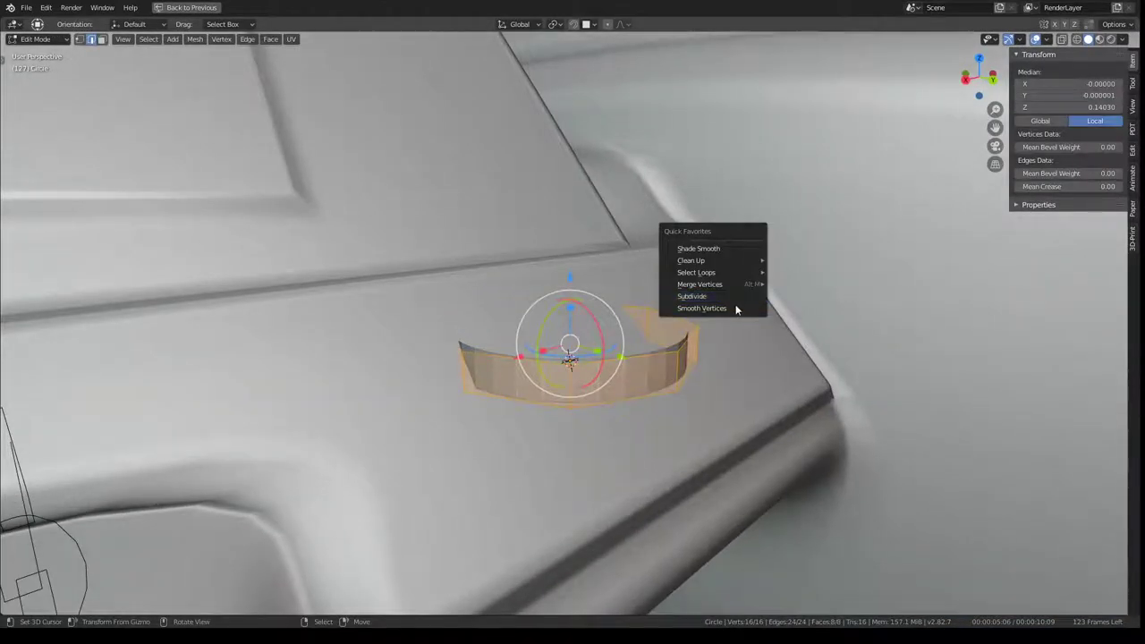
Shade the ring smooth and move it onto the console surface
mouse_move(695, 272)
left_click(696, 249)
key("Tab")
mouse_move(696, 251)
middle_mouse_down()
mouse_move(660, 263)
mouse_move(650, 350)
mouse_move(548, 100)
middle_mouse_up()
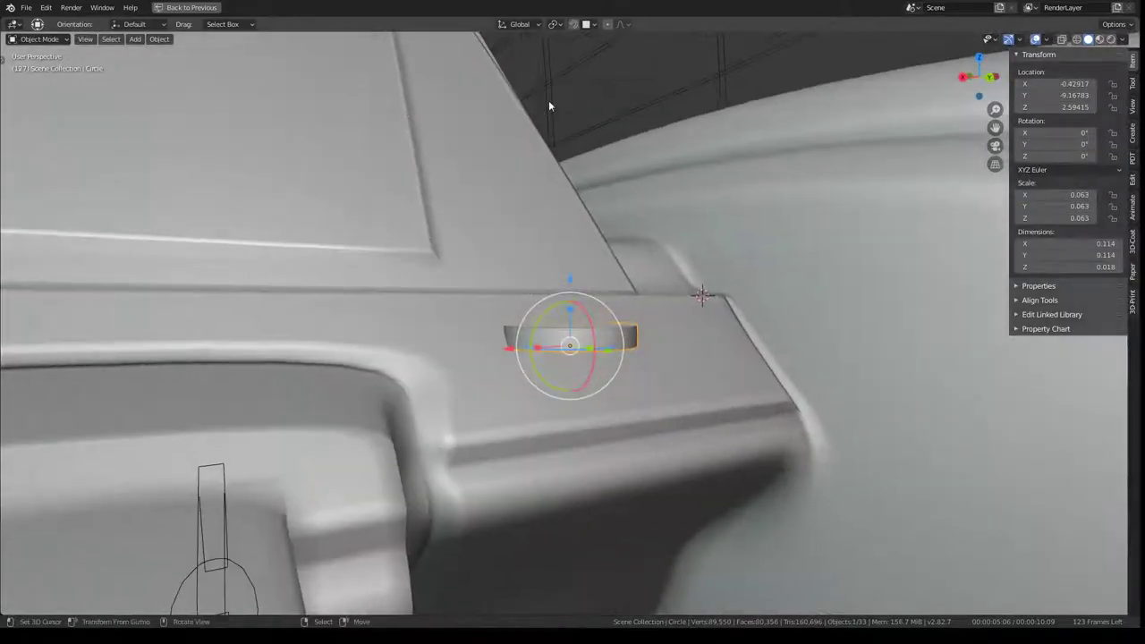
left_click(596, 27)
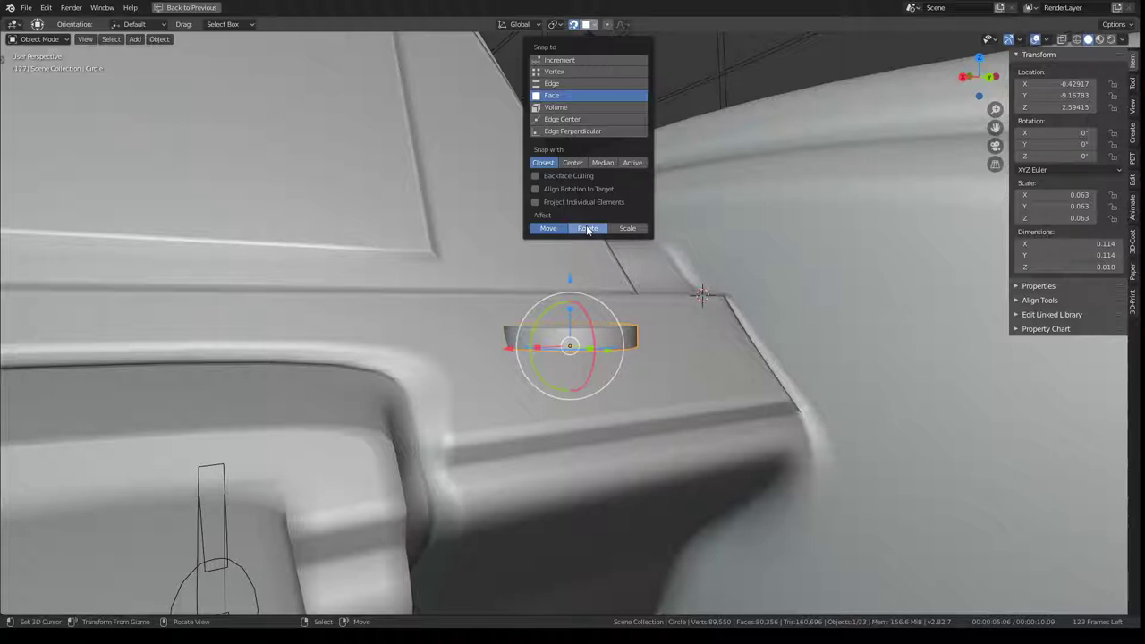
key("g")
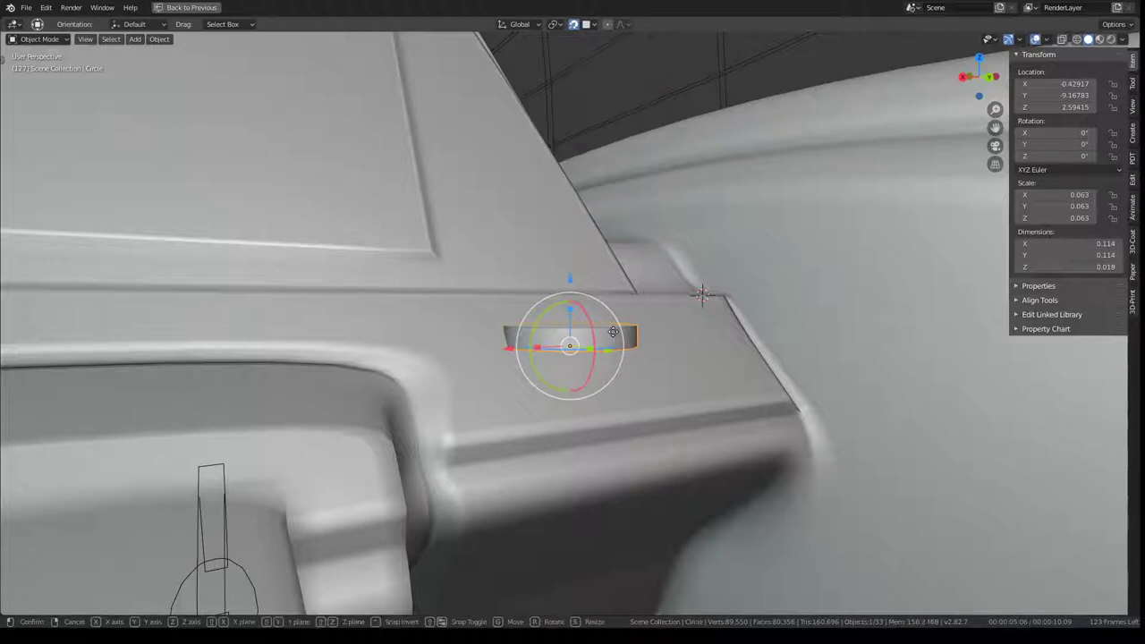
left_click(591, 361)
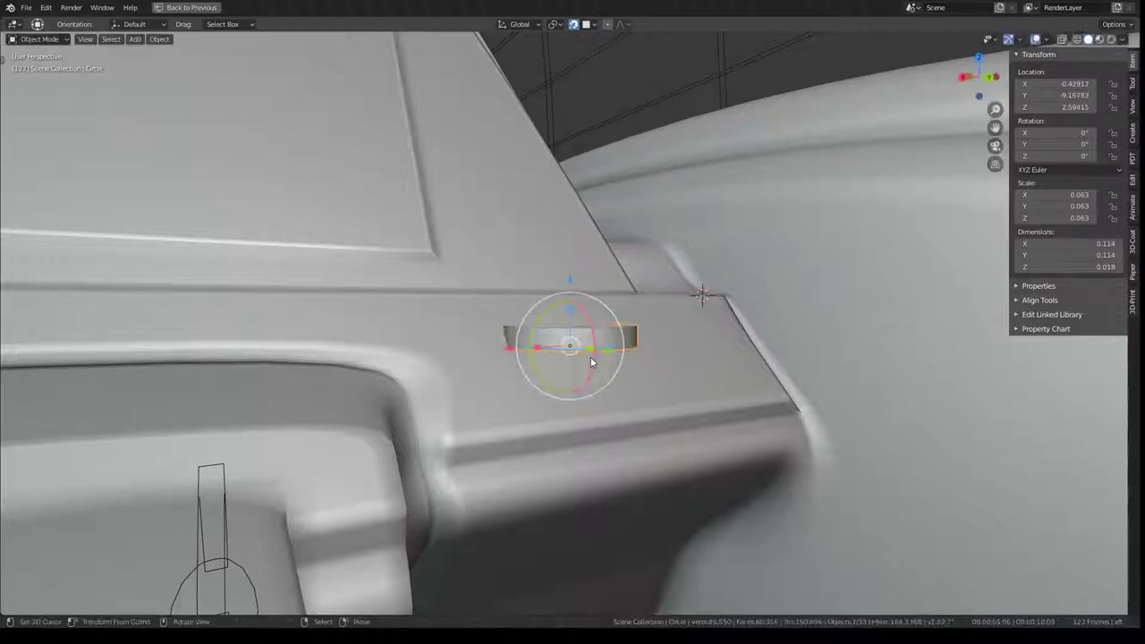
Enable face snapping with Align Rotation and drop a linked duplicate onto the sloped upper panel
left_click(589, 25)
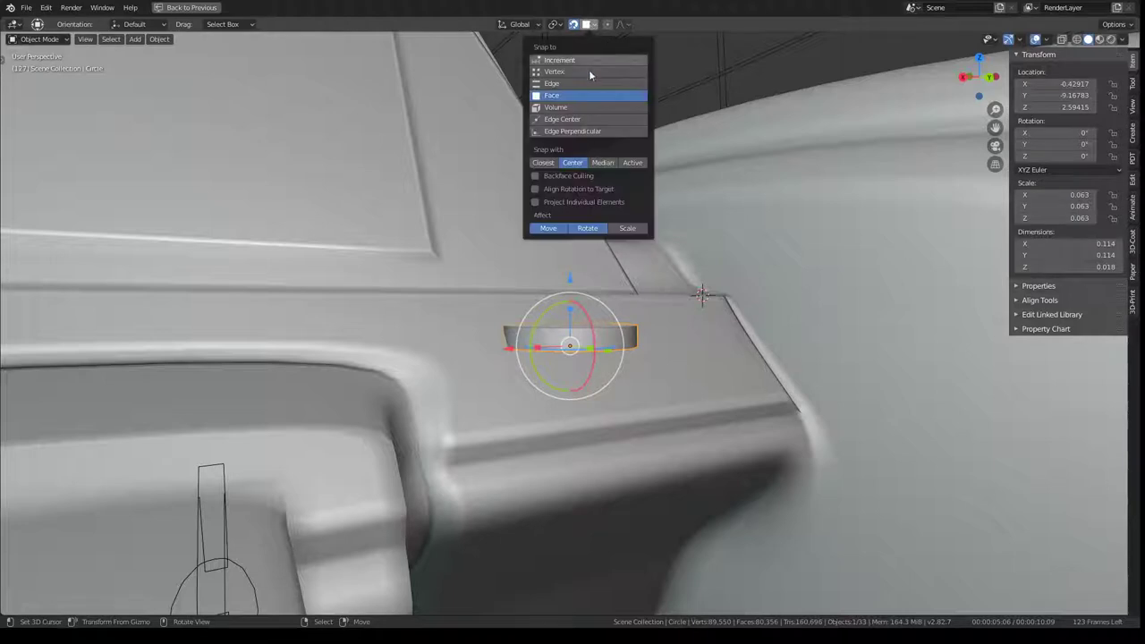
left_click(557, 190)
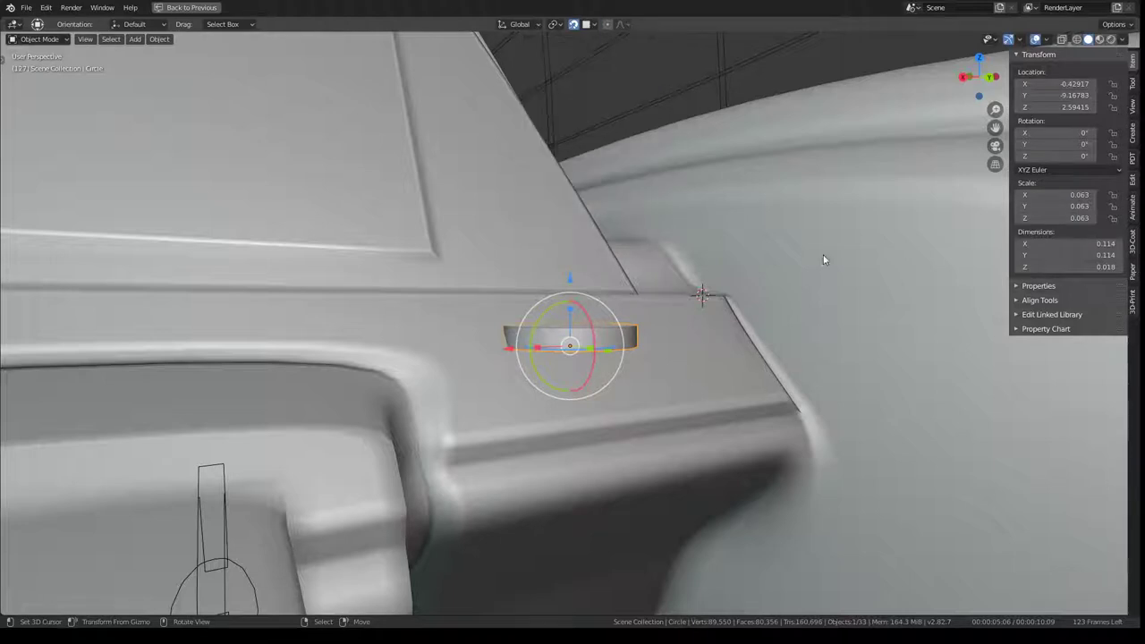
key("g")
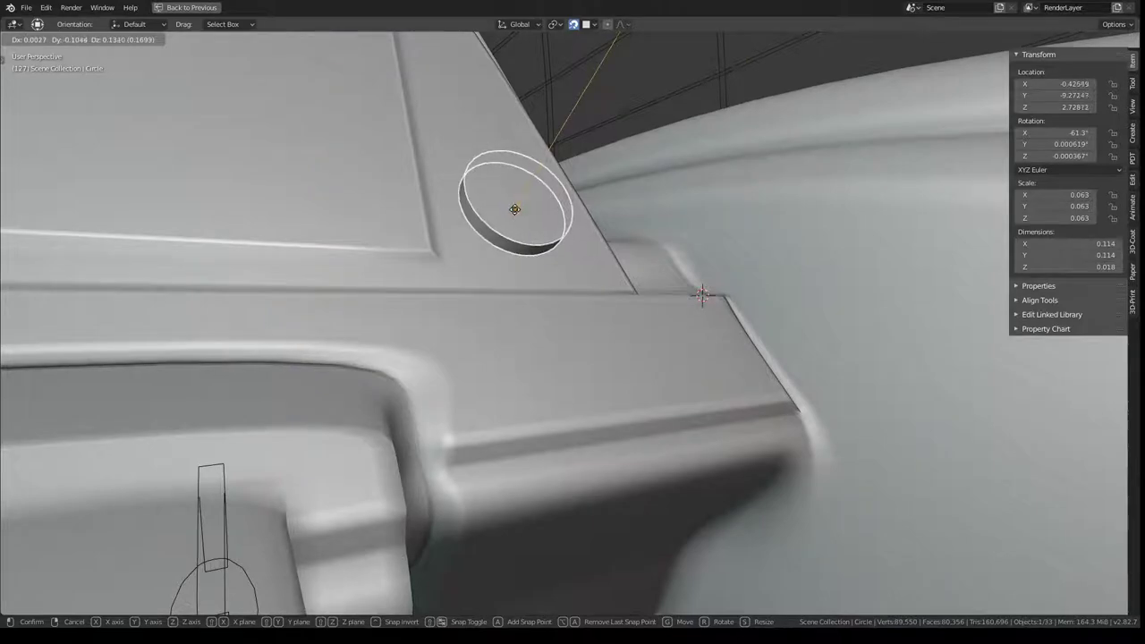
key("Escape")
mouse_move(599, 277)
middle_mouse_down()
mouse_move(456, 306)
mouse_move(784, 184)
middle_mouse_up()
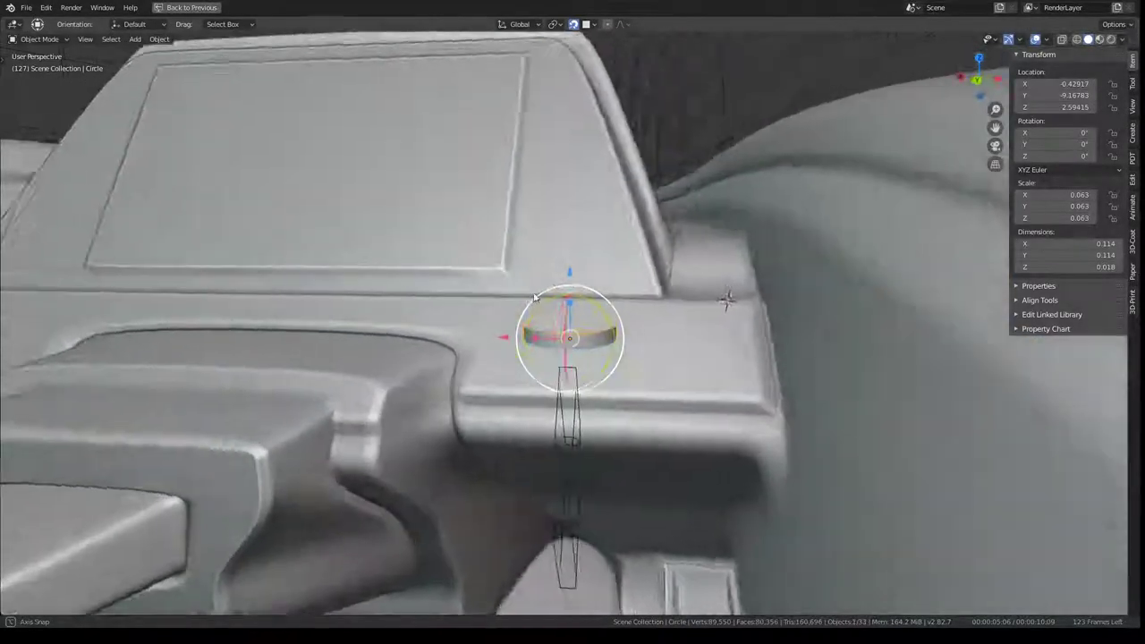
key("g")
key("Escape")
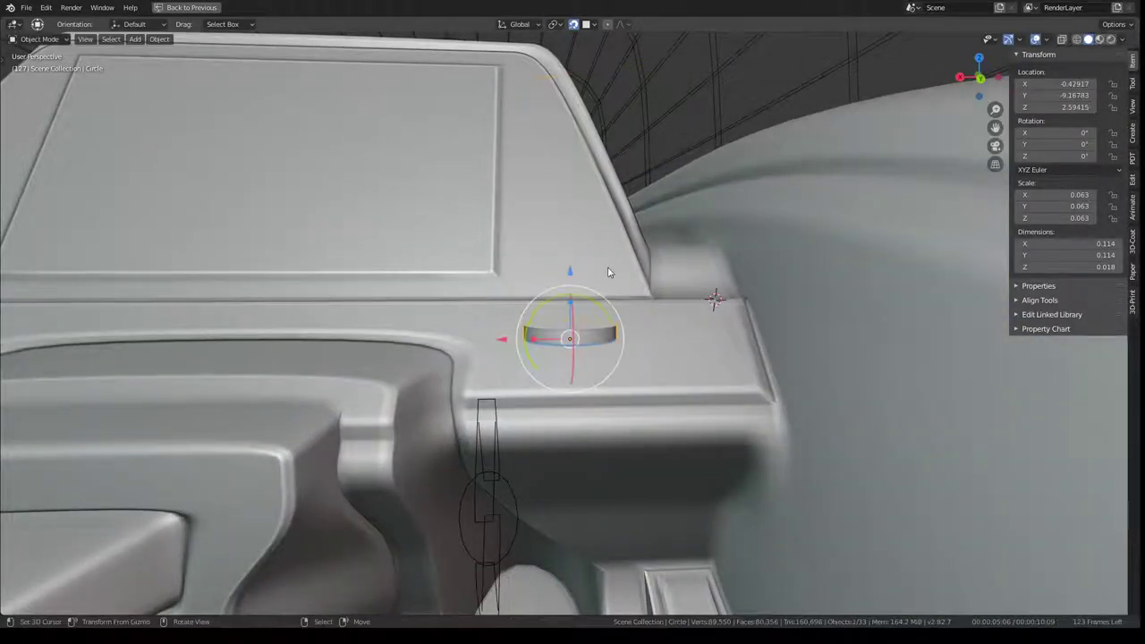
middle_click_drag(609, 270, 570, 286)
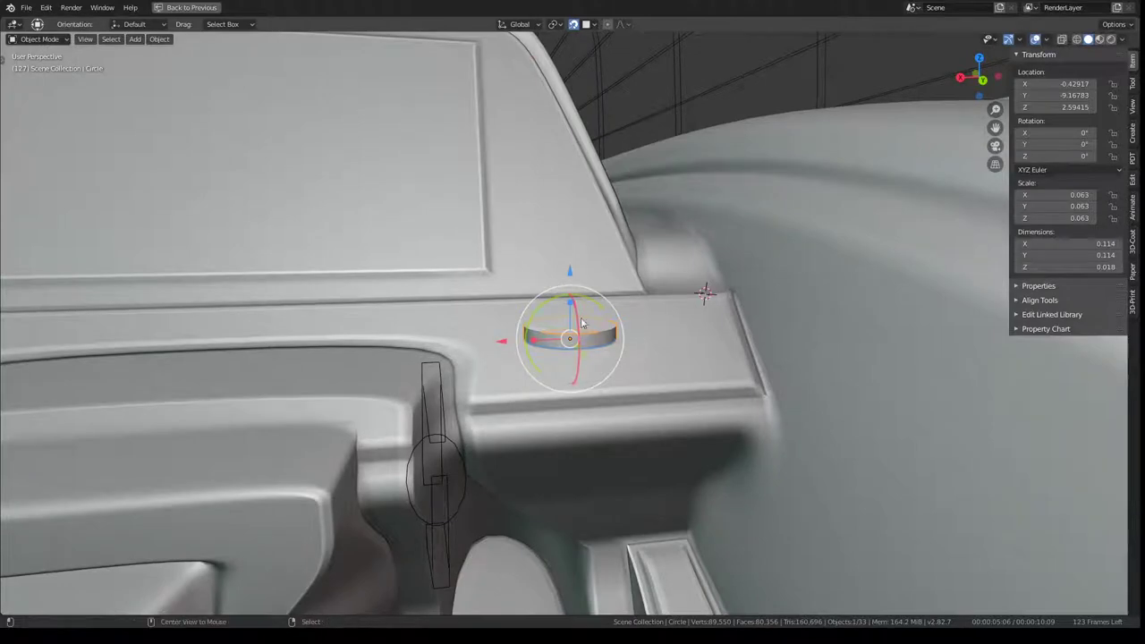
key("alt+d")
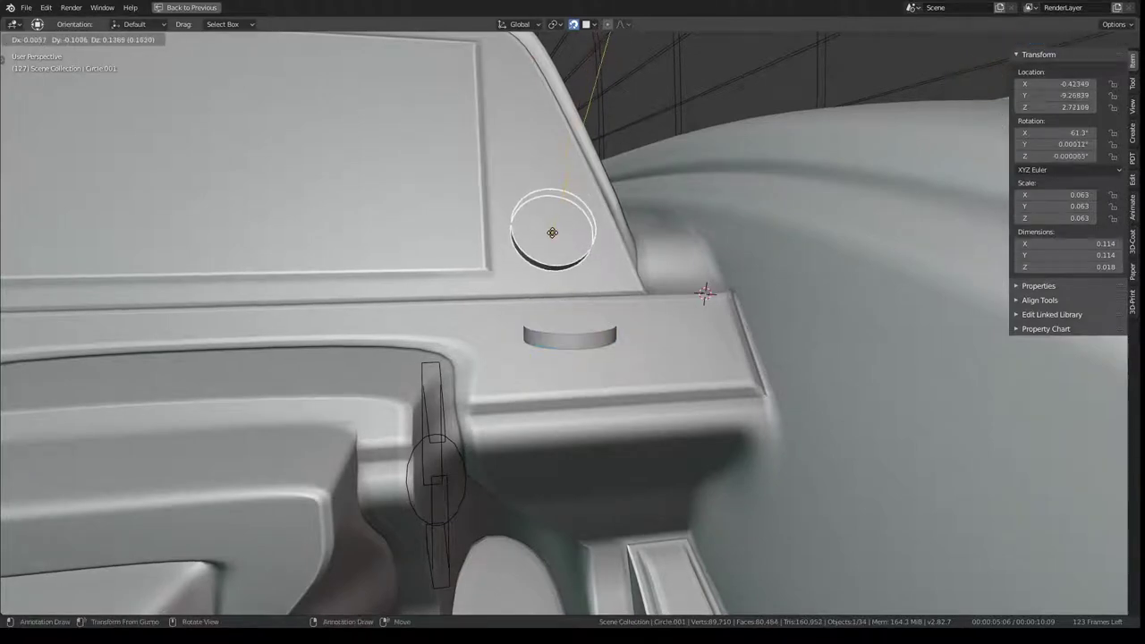
left_click(548, 228)
scroll(659, 357, "up", 2)
Reposition the original lower ring up and to the left on the lower block
left_click(624, 354)
key("Tab")
key("KP_Decimal")
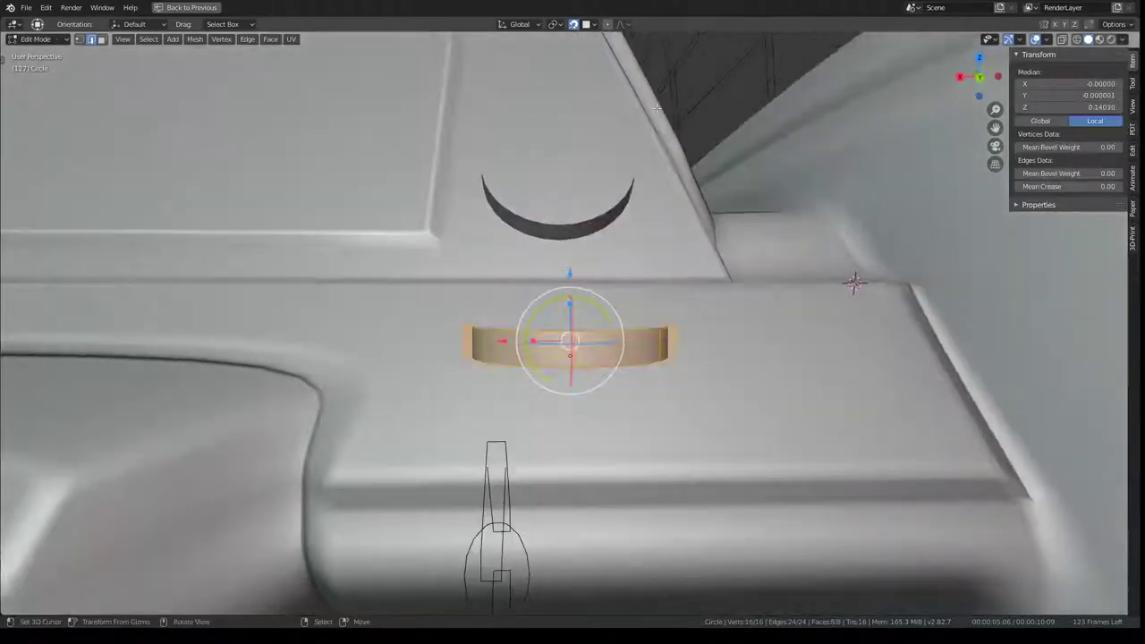
middle_click_drag(633, 186, 570, 310)
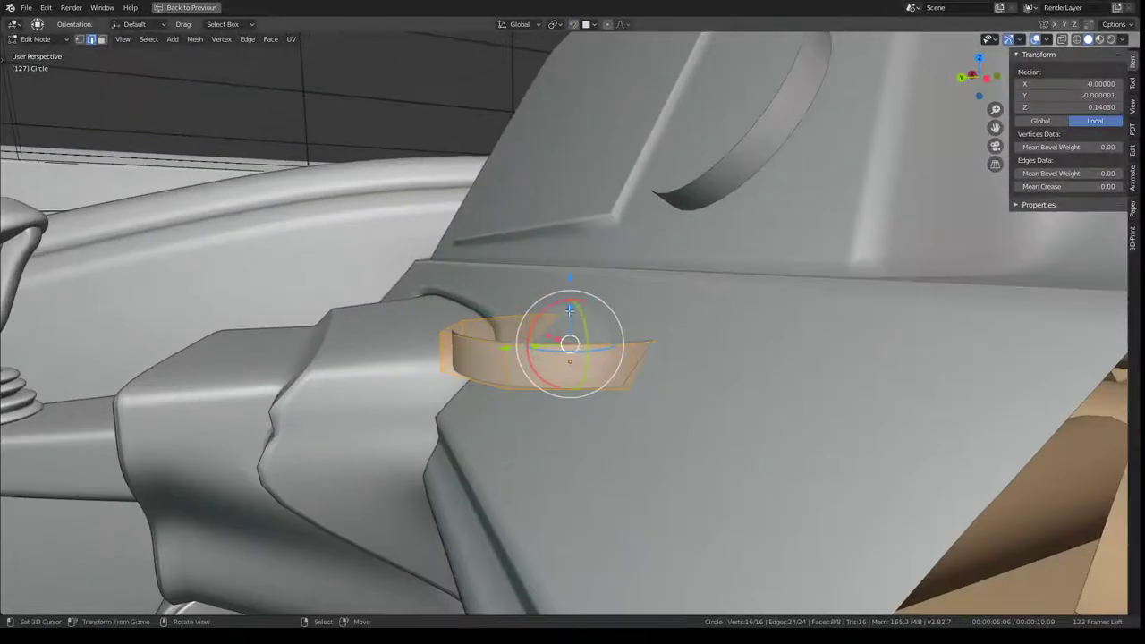
key("Tab")
key("g")
left_click(408, 178)
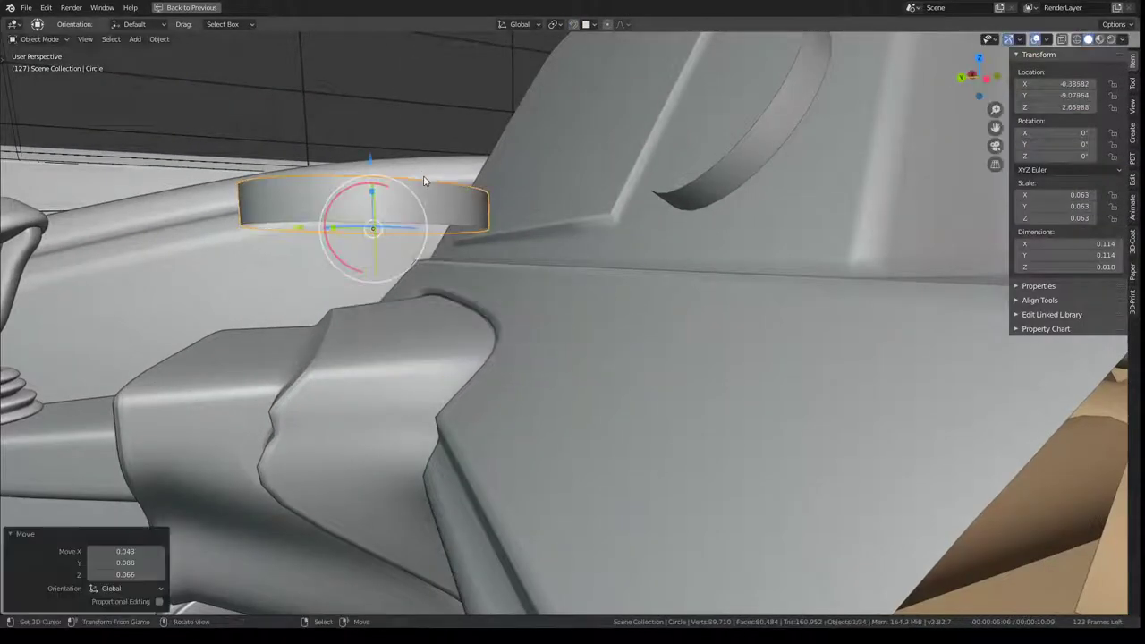
mouse_move(409, 179)
middle_mouse_down()
mouse_move(450, 181)
mouse_move(592, 341)
middle_mouse_up()
key("Tab")
scroll(573, 385, "up", 2)
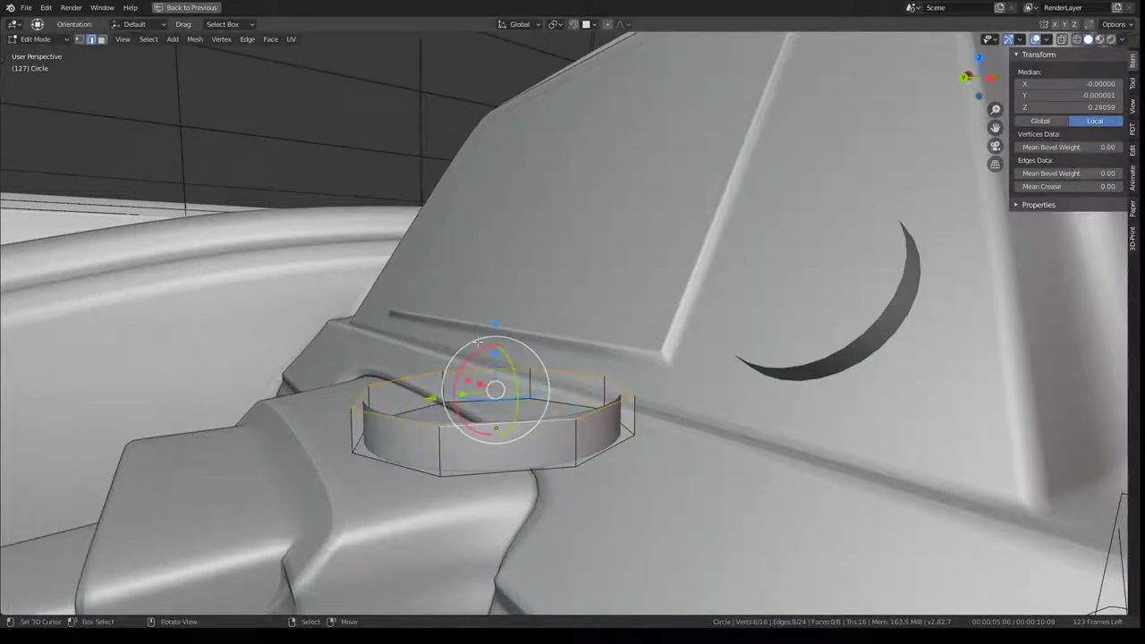
Raise the disc's geometry taller and select its top rim loop
left_click_drag(496, 323, 489, 303)
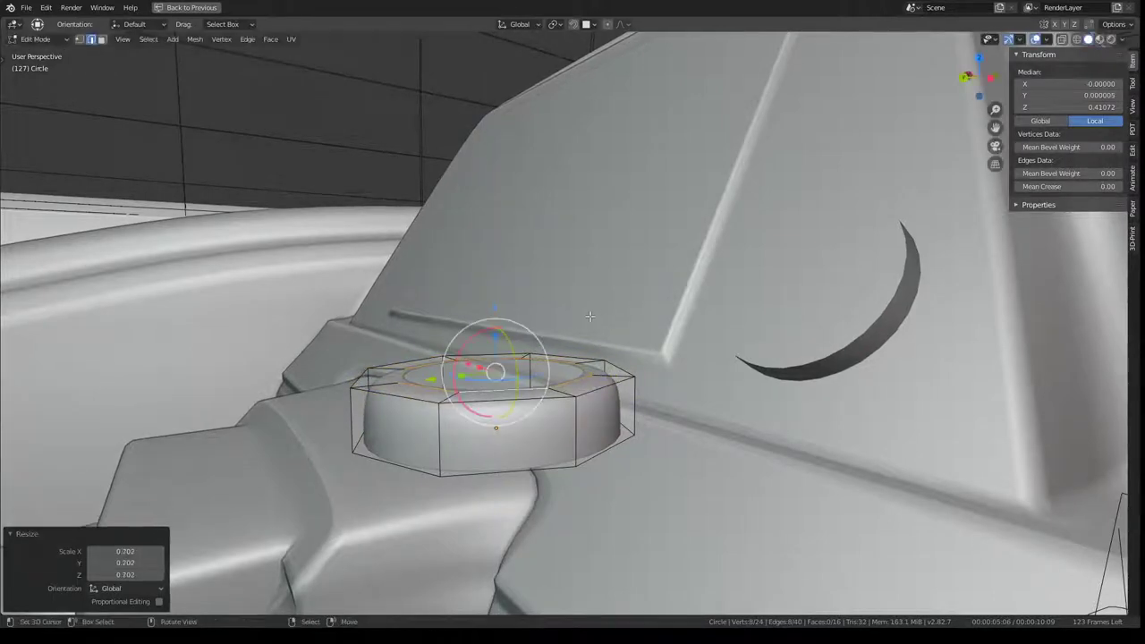
key("Tab")
middle_click_drag(590, 320, 550, 426)
key("Tab")
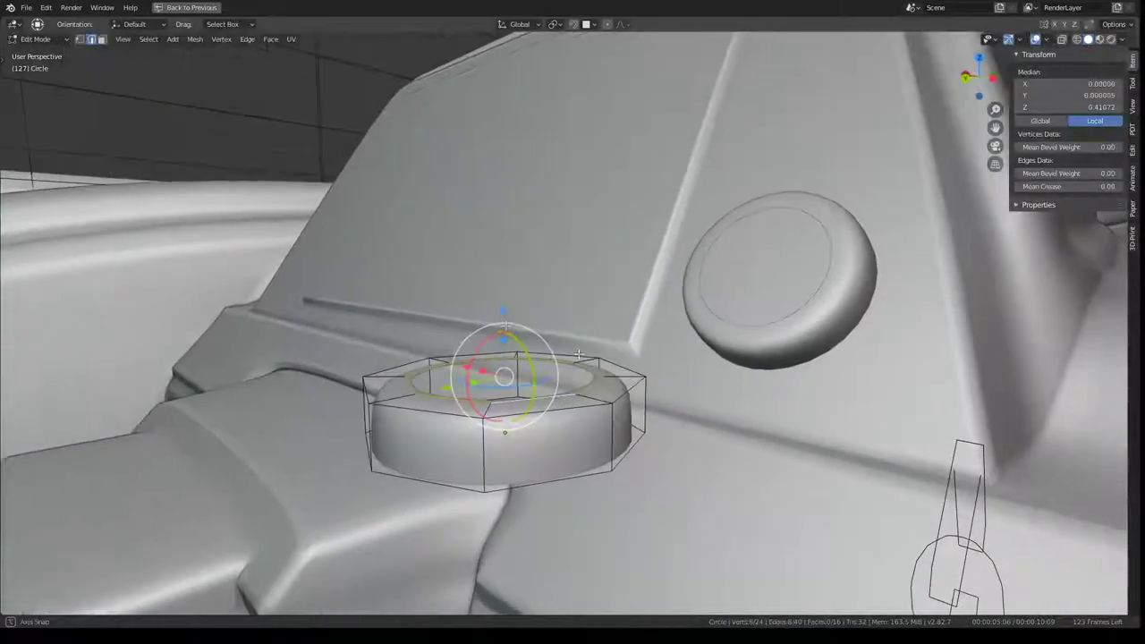
left_click(545, 414, "alt")
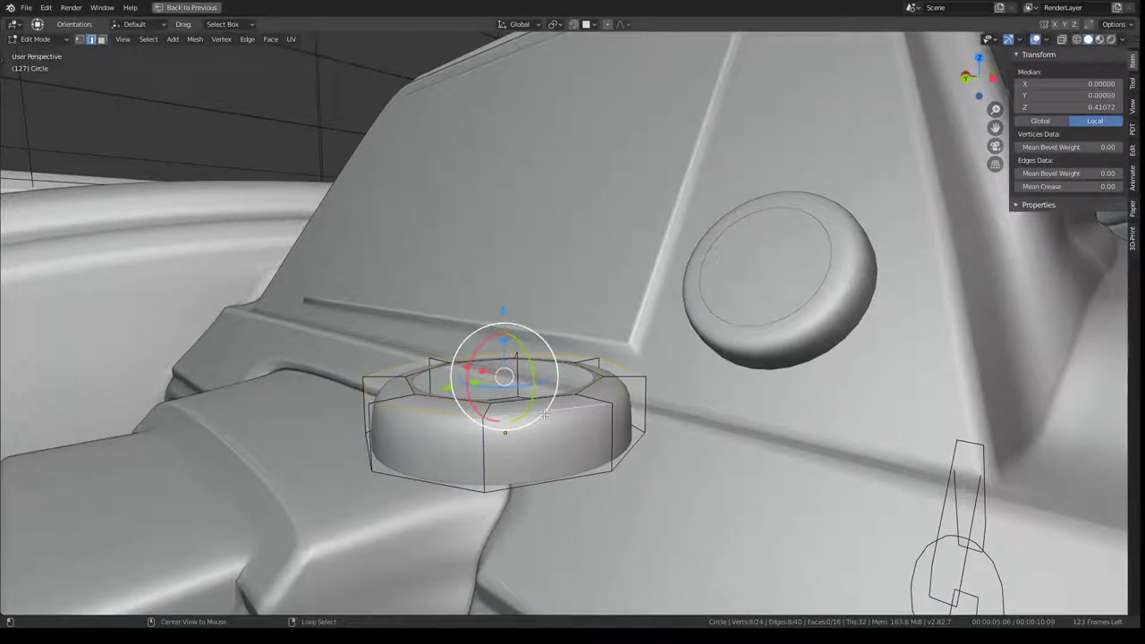
left_click(615, 384, "alt+shift")
left_click(620, 362, "alt")
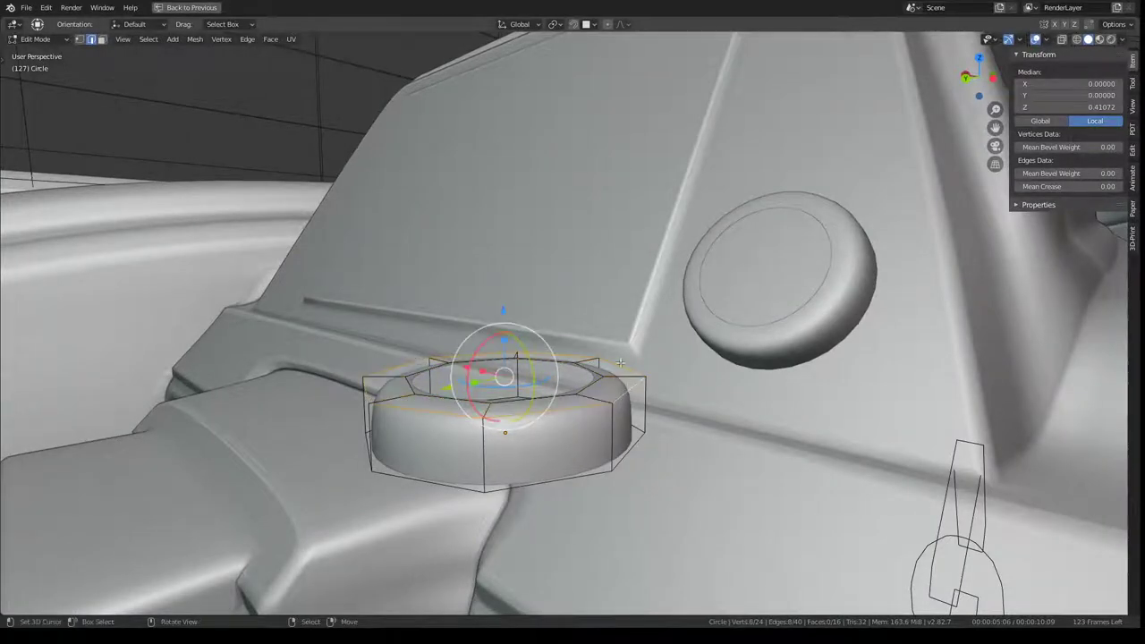
Lower the top rim loop, then subdivide and slide a new loop along the sides
key("g")
key("z")
left_click(501, 319)
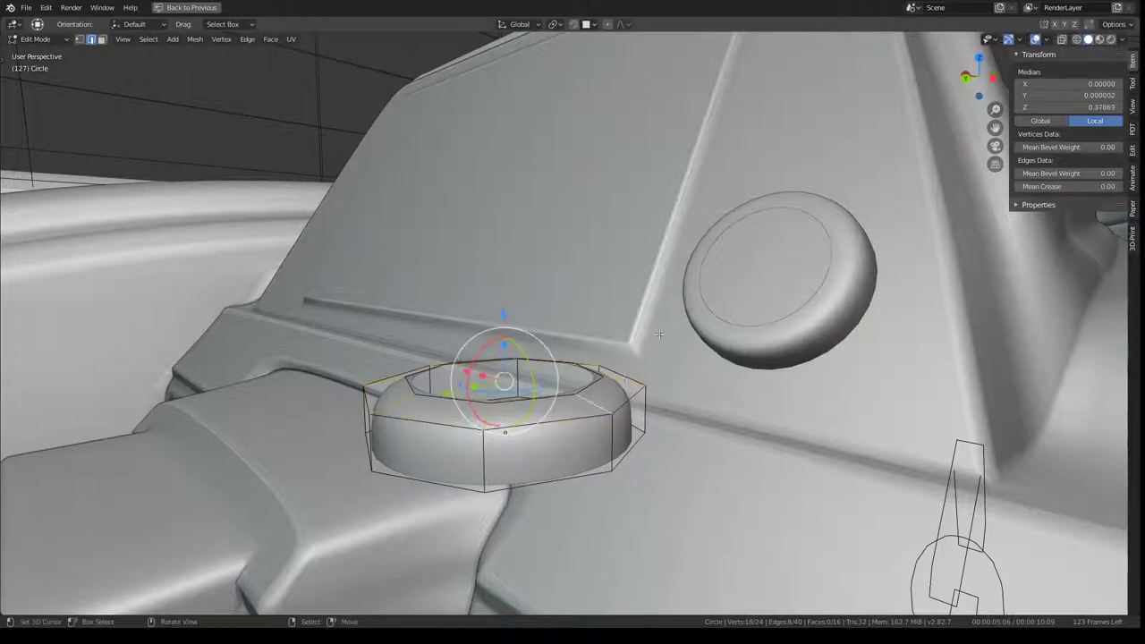
key("q")
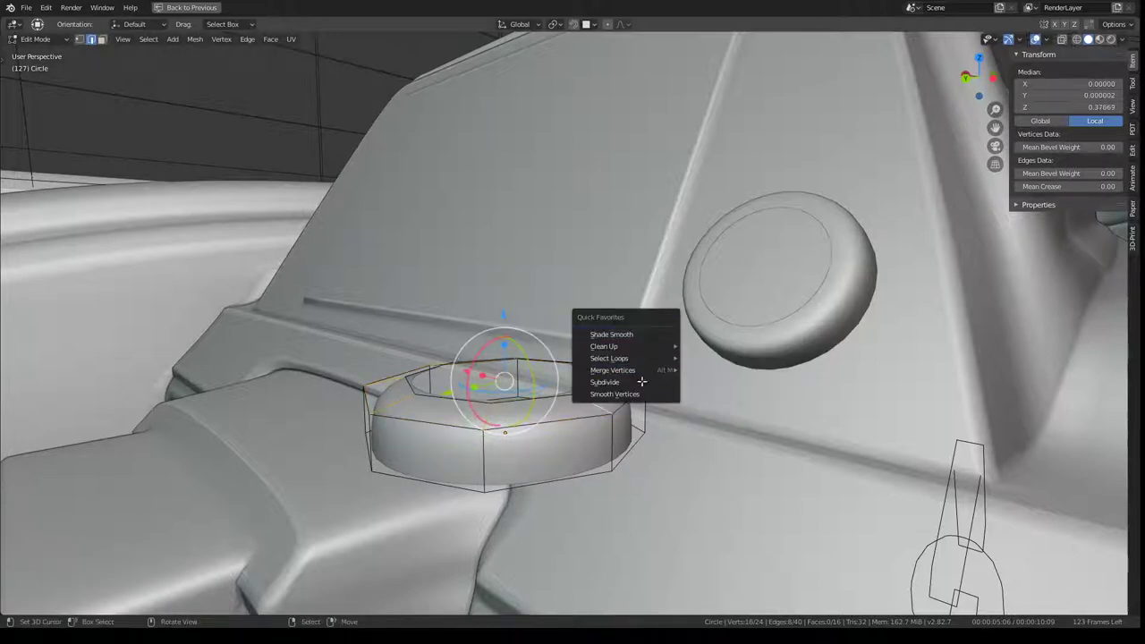
left_click(641, 382)
left_click(634, 396, "alt")
key("g")
key("g")
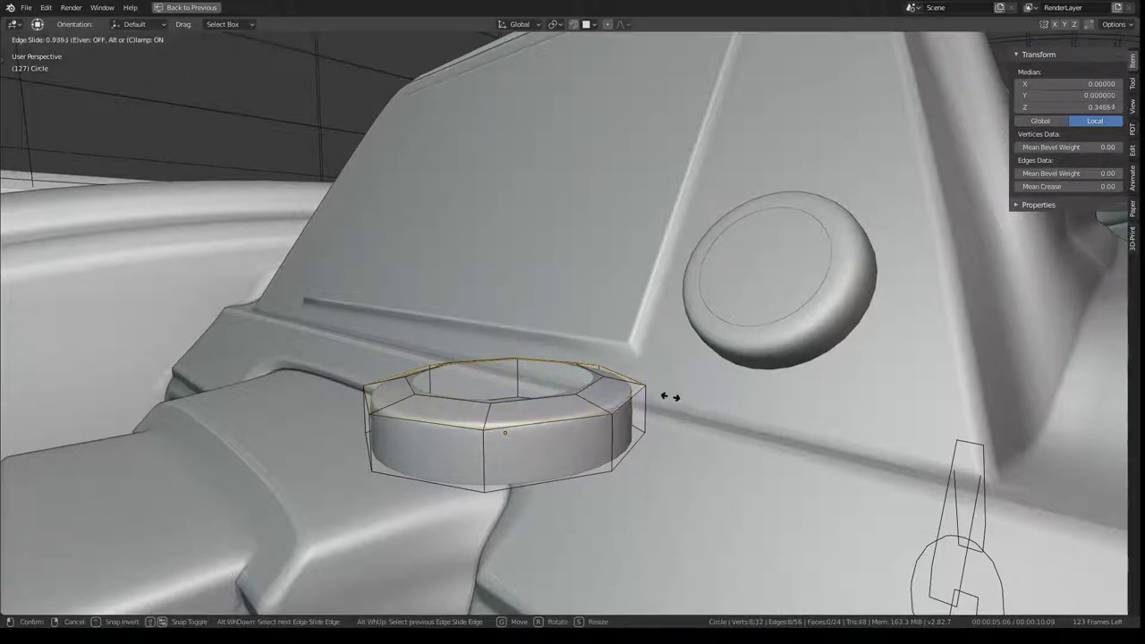
left_click(659, 397)
Subdivide again (1 cut) and slide the new loop toward the rim
key("q")
left_click(627, 330)
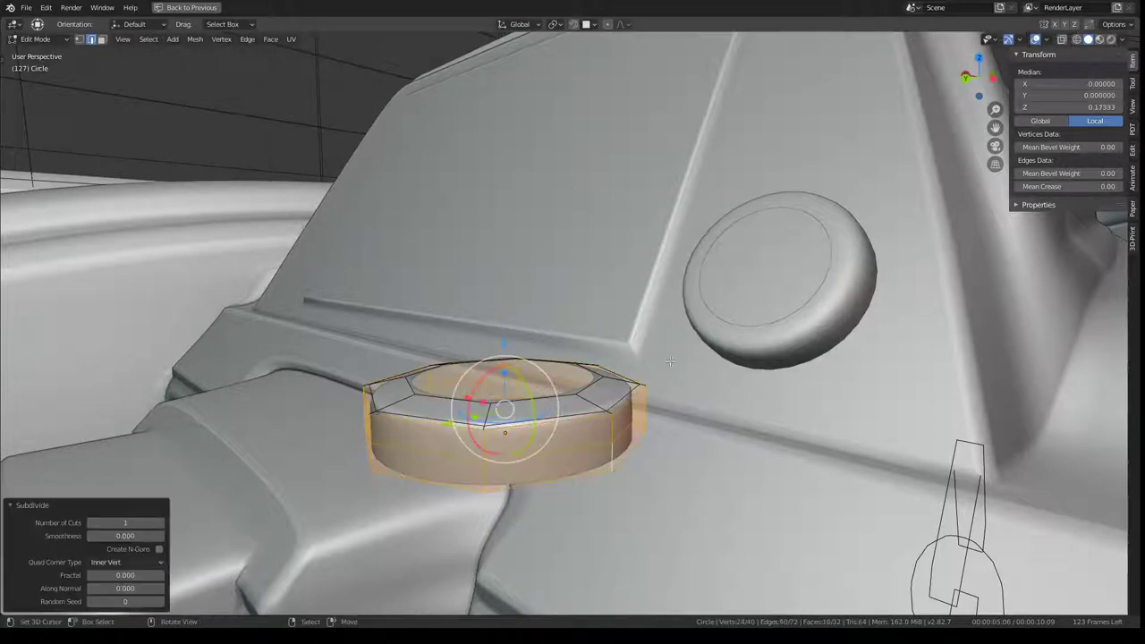
left_click(629, 420, "alt")
key("g")
key("g")
left_click(631, 407)
key("Tab")
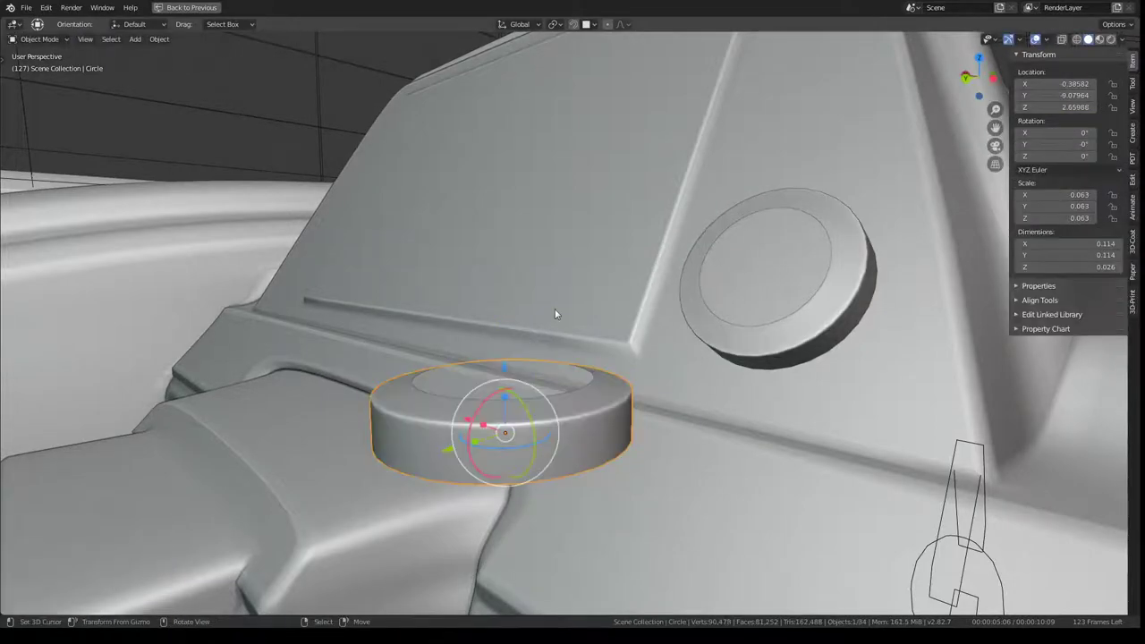
mouse_move(558, 314)
middle_mouse_down()
mouse_move(697, 290)
mouse_move(632, 209)
mouse_move(625, 379)
middle_mouse_up()
Inset the top loop twice (0.724, then 0.679) and collapse the inner ring to a centre point
key("Tab")
key("e")
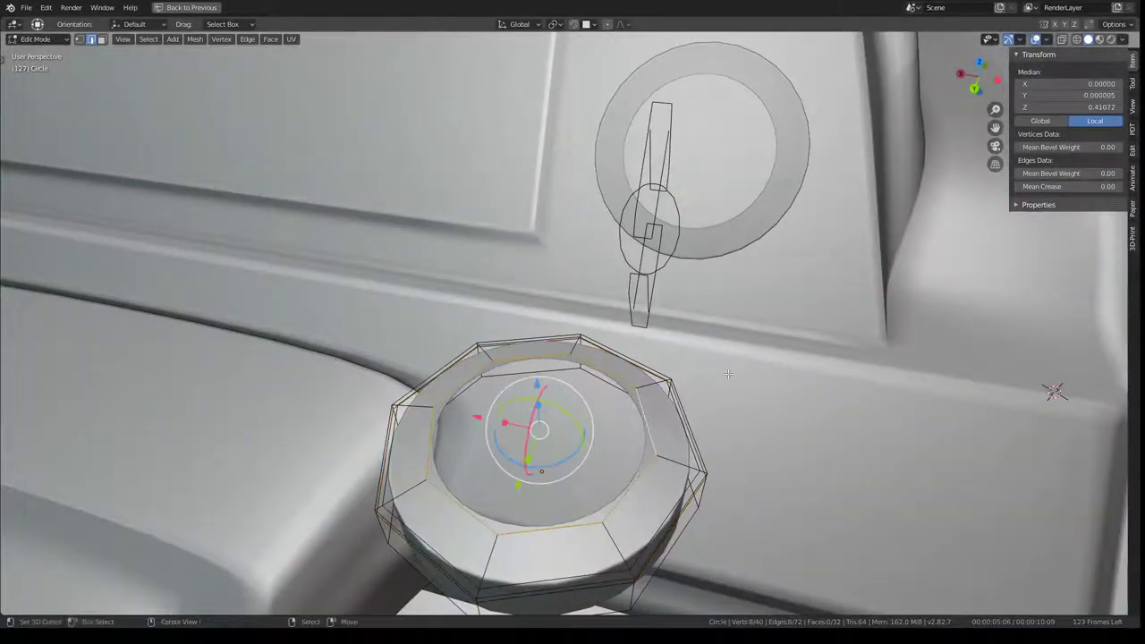
key("s")
left_click(690, 389)
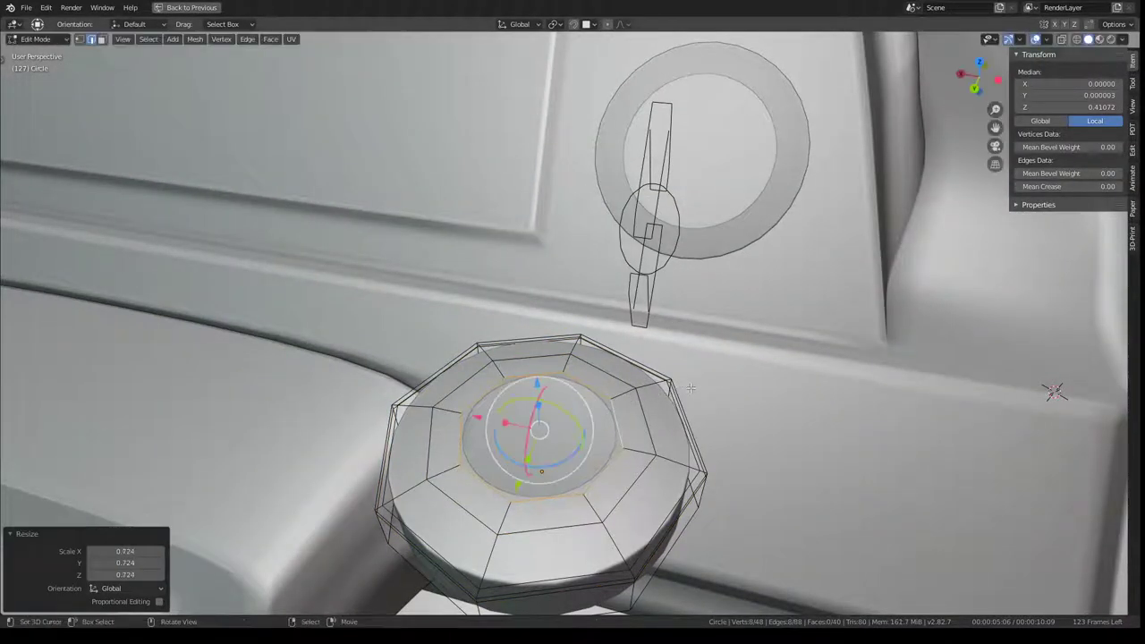
key("e")
key("s")
left_click(652, 392)
key("q")
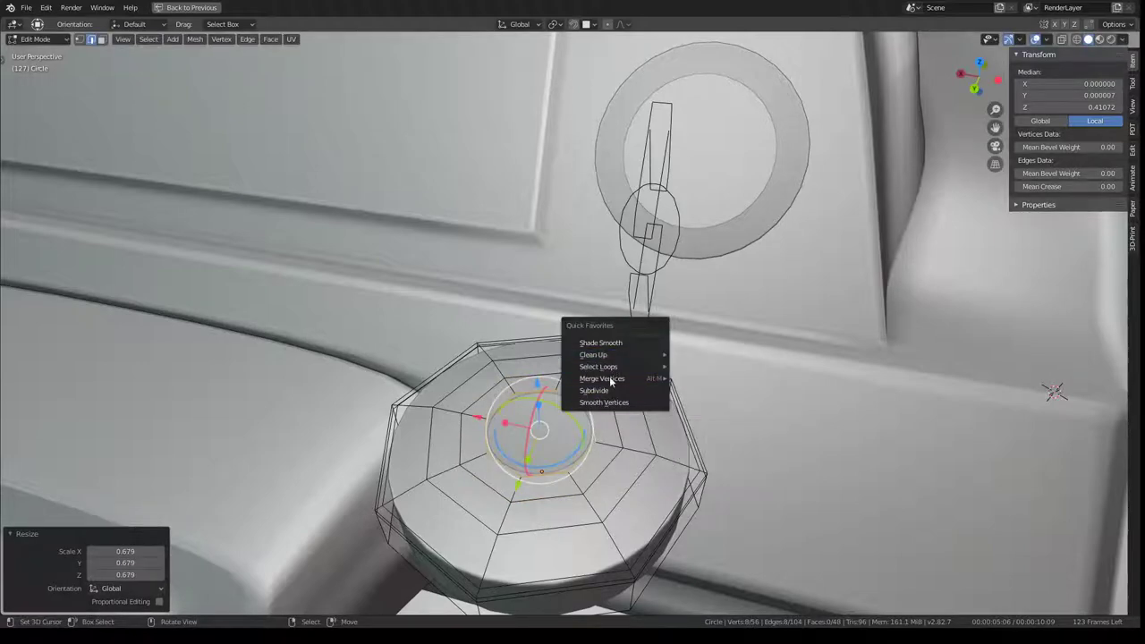
mouse_move(602, 378)
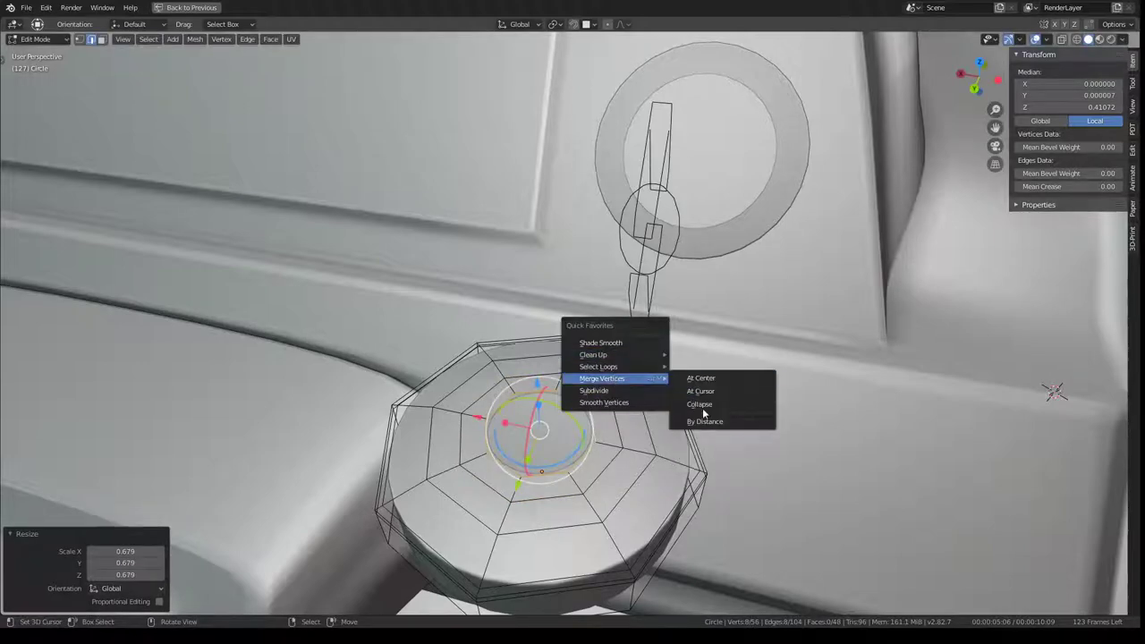
left_click(702, 408)
key("Tab")
middle_click_drag(702, 408, 634, 374)
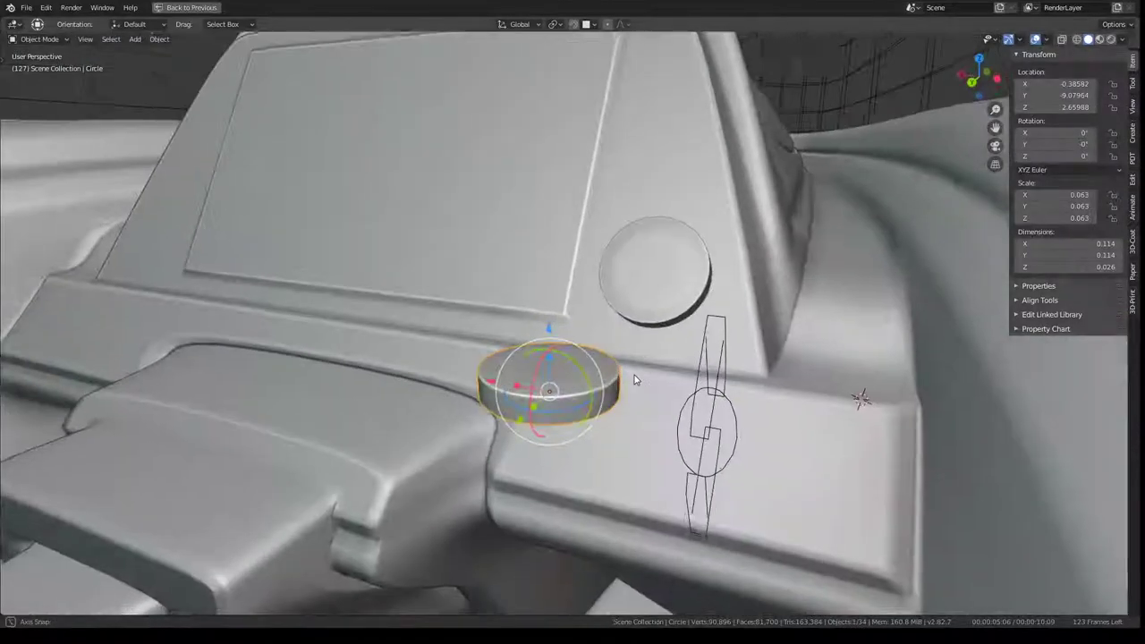
Subdivide the top's inner faces and slide the new loop inward
key("Tab")
scroll(634, 375, "up", 4)
right_click(624, 426, "alt")
key("w")
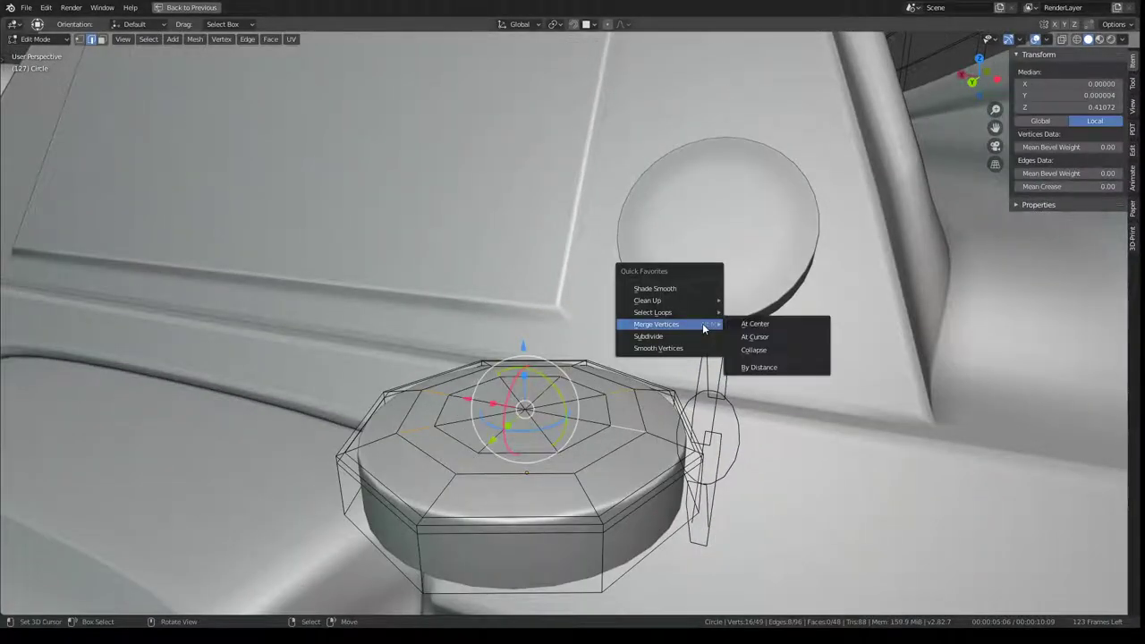
left_click(689, 291)
left_click(635, 407, "alt")
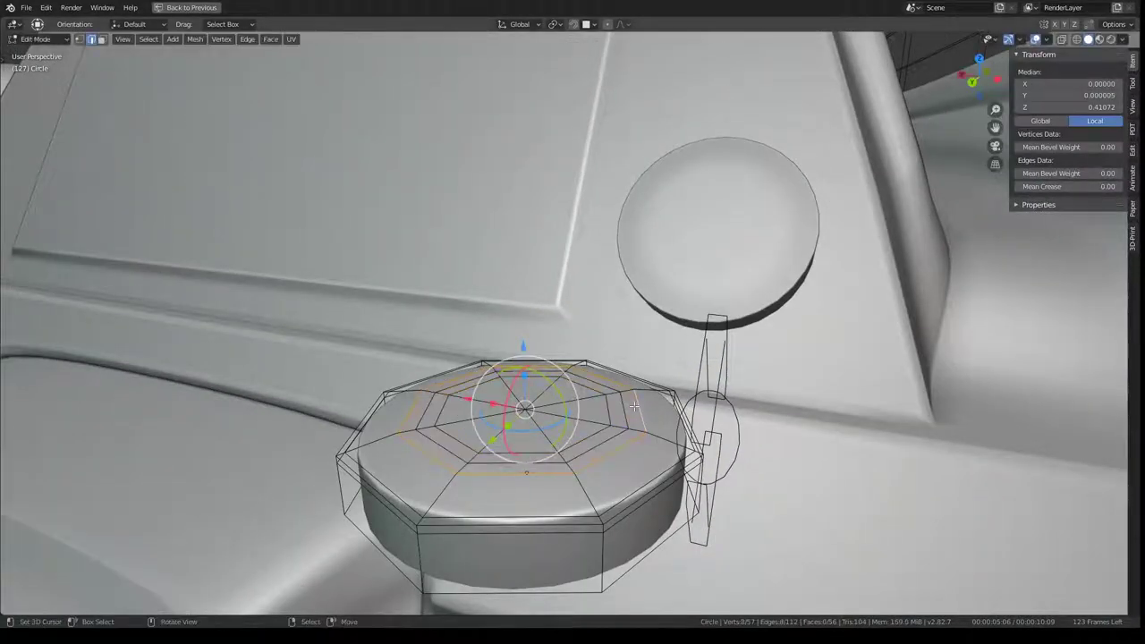
key("g")
key("g")
left_click(642, 407)
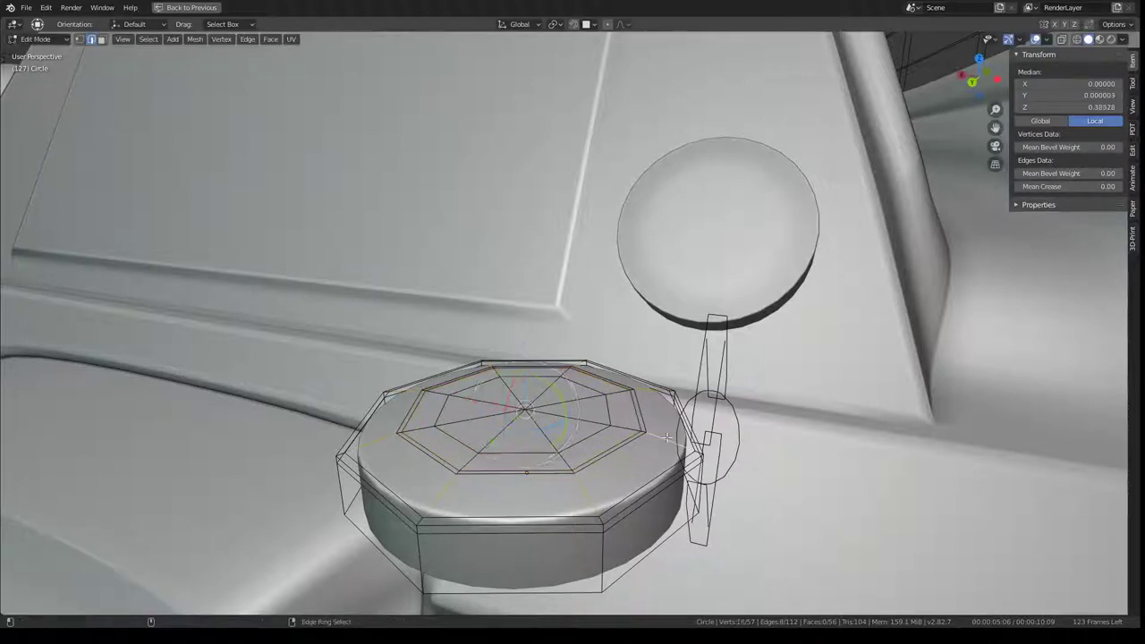
Add a second support loop on the top, sliding it inward
key("q")
left_click(701, 352)
left_click(685, 404, "alt")
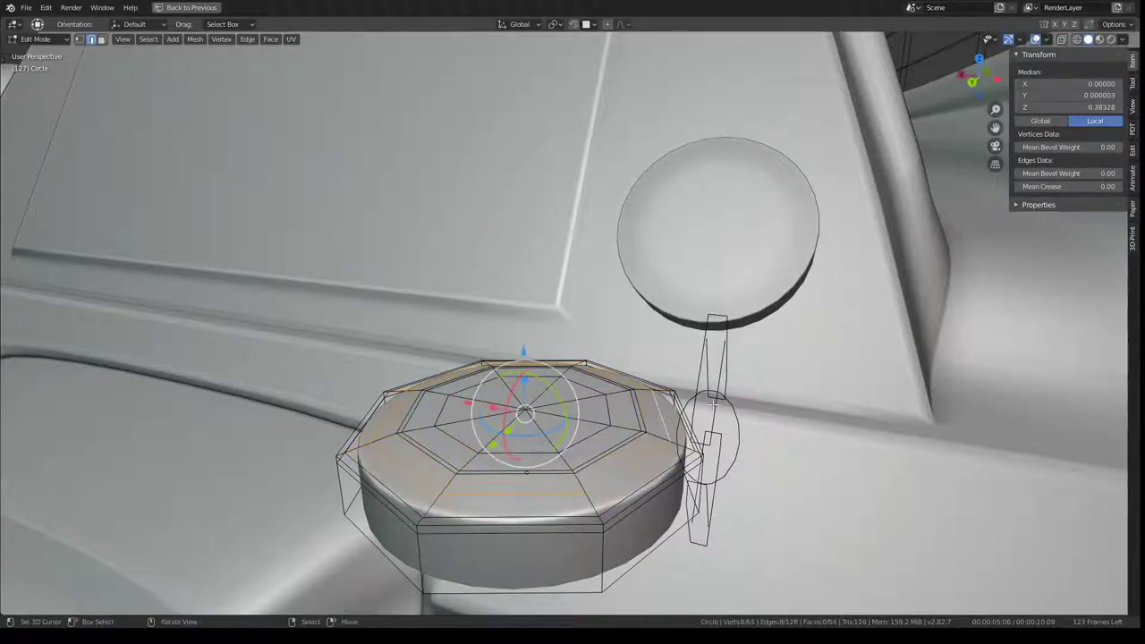
key("g")
key("g")
left_click(698, 403)
key("Tab")
Scale the upper button copy down to 0.803, about 0.092 wide
middle_click_drag(626, 295, 680, 305)
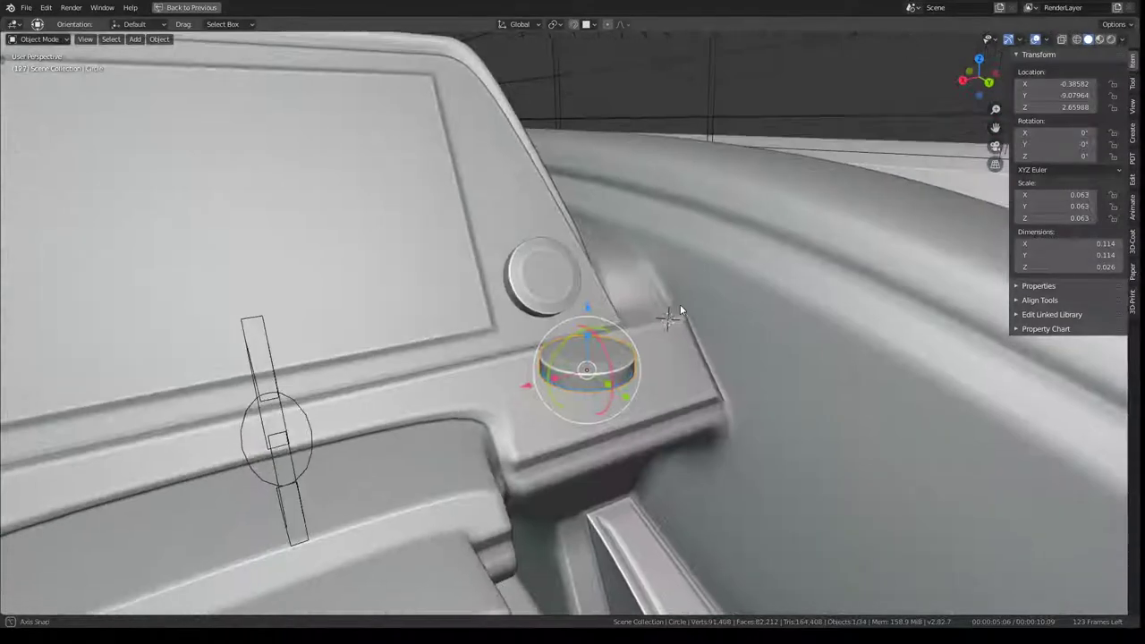
mouse_move(555, 274)
middle_mouse_down()
mouse_move(519, 282)
mouse_move(554, 295)
middle_mouse_up()
key("s")
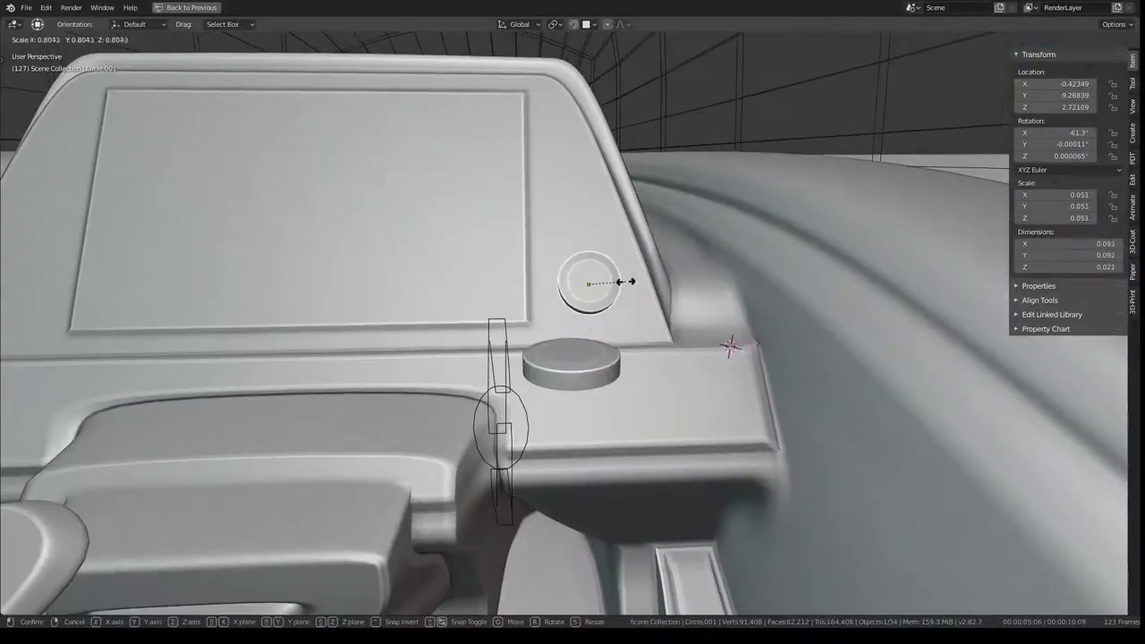
left_click(607, 385)
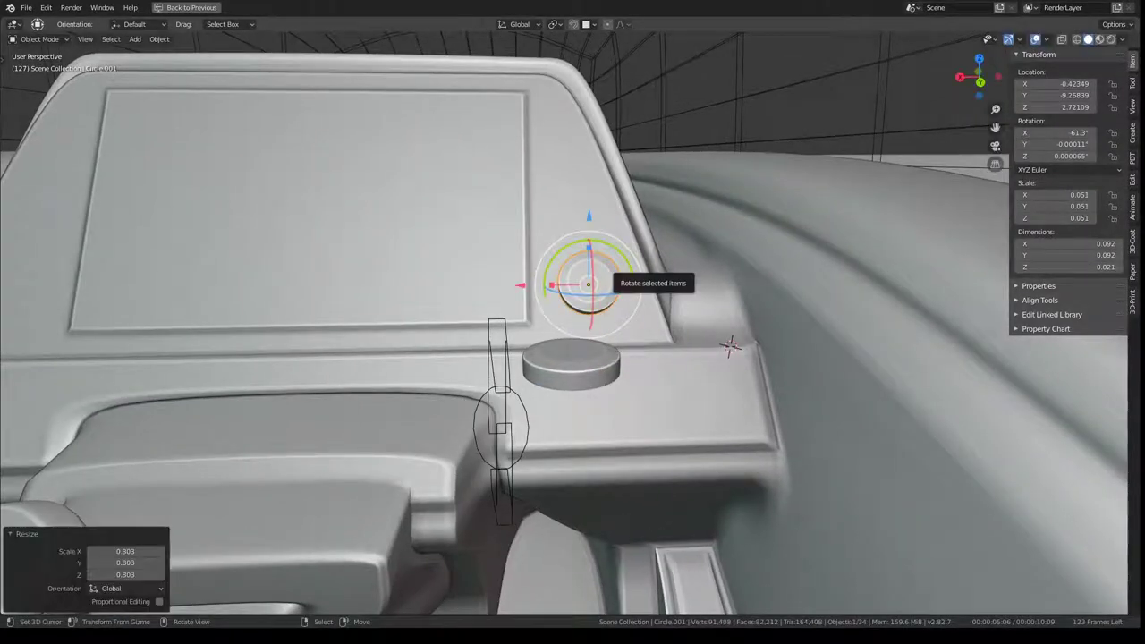
Check the pivot point options, nudge the disc into place, and view through the scene camera
mouse_move(631, 275)
middle_mouse_down()
mouse_move(578, 336)
mouse_move(574, 302)
mouse_move(586, 286)
middle_mouse_up()
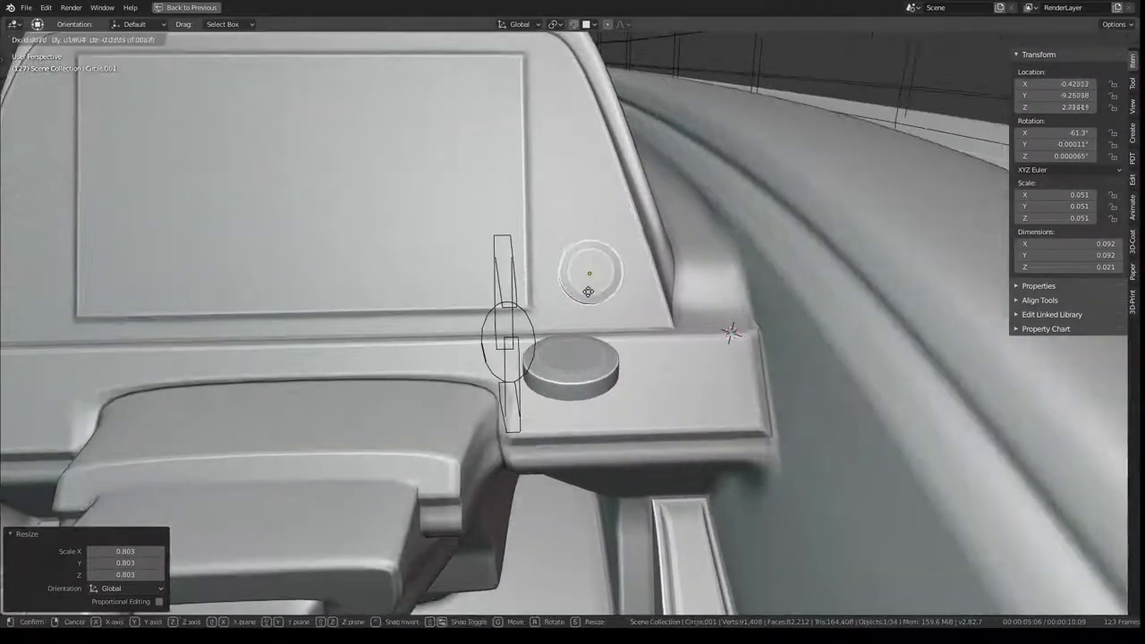
left_click(560, 25)
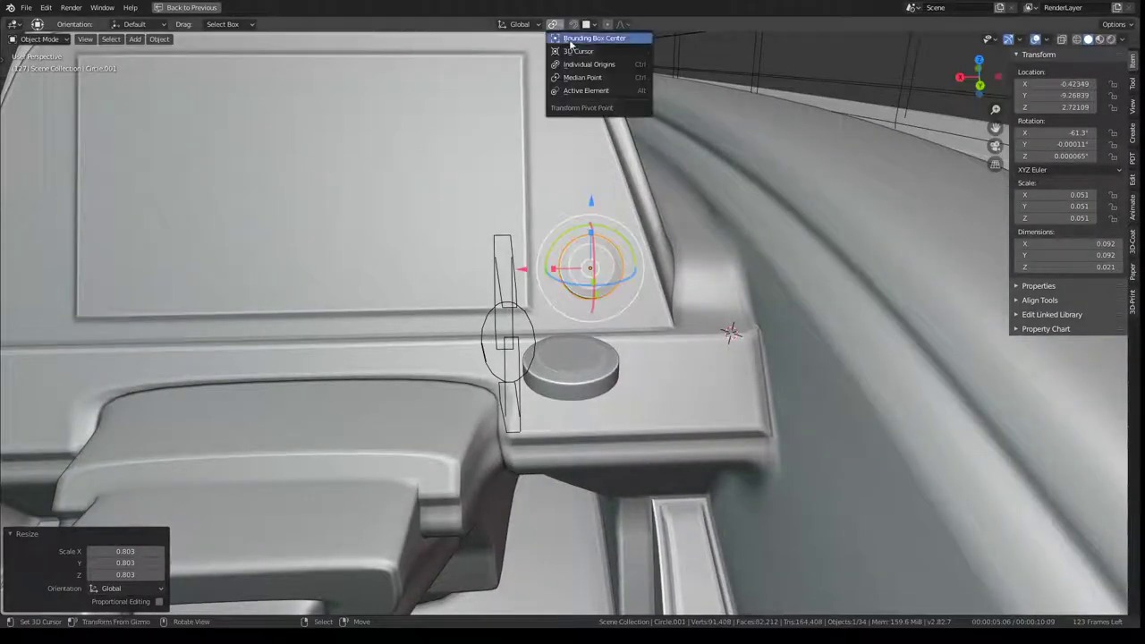
scroll(584, 208, "down", 2)
left_click(558, 25)
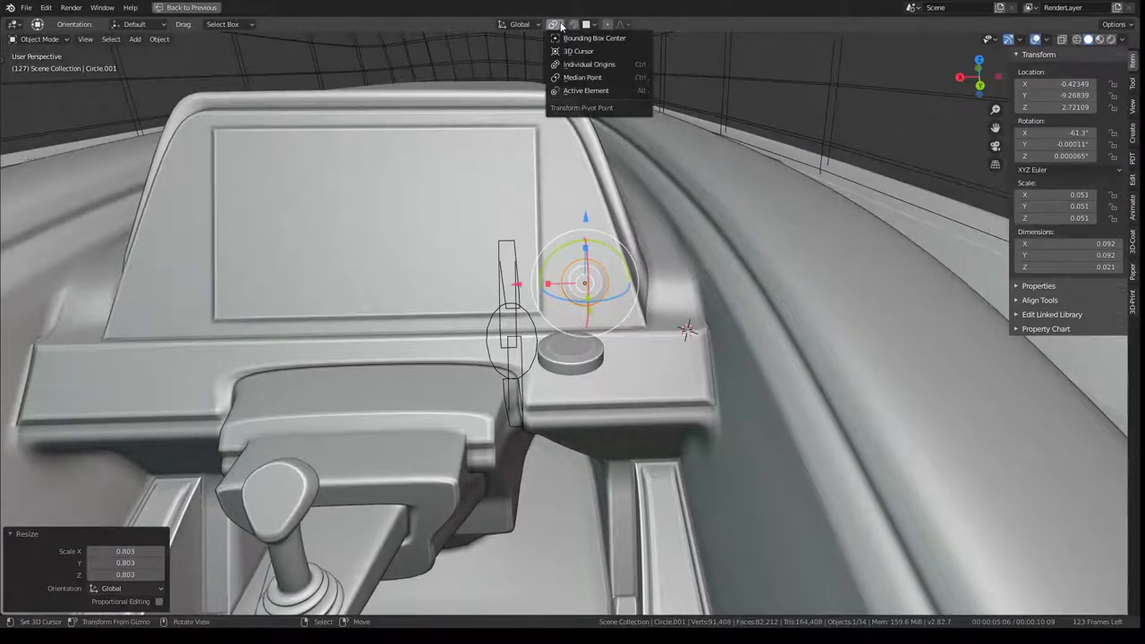
left_click_drag(583, 283, 585, 280)
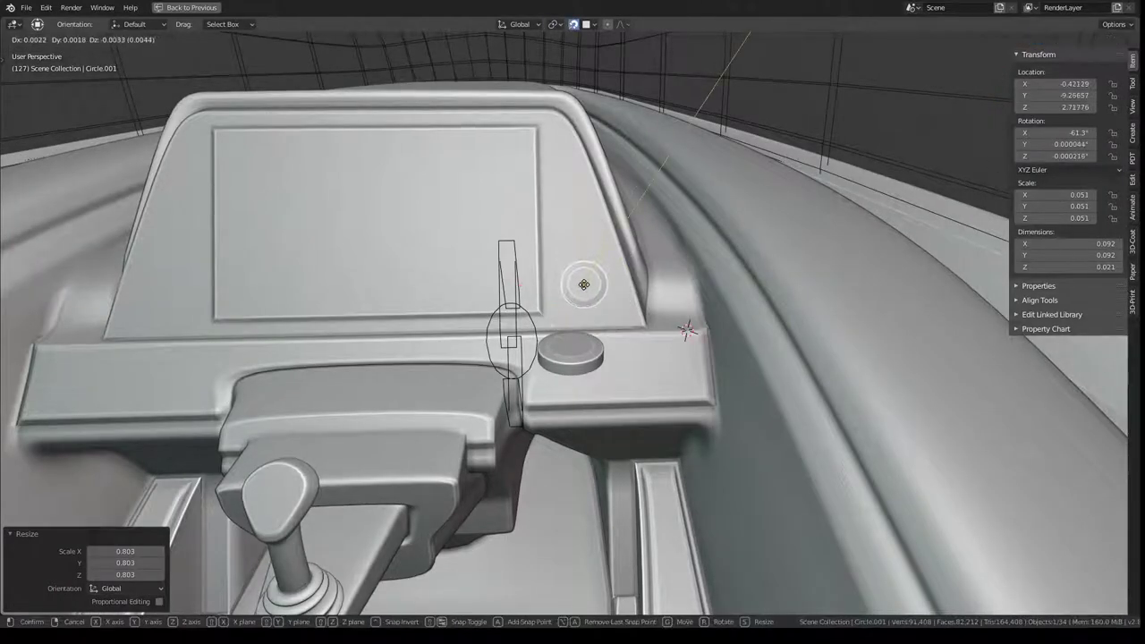
key("KP_0")
Move the round button to the console's left end
scroll(650, 302, "up", 1)
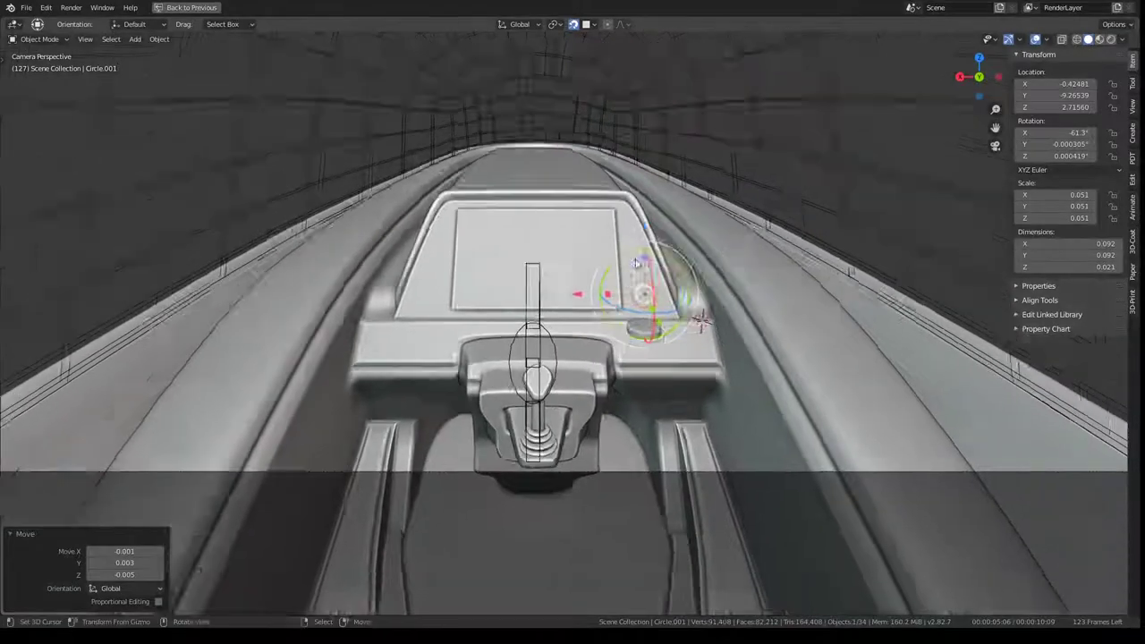
scroll(649, 302, "up", 1)
scroll(650, 302, "up", 1)
key("g")
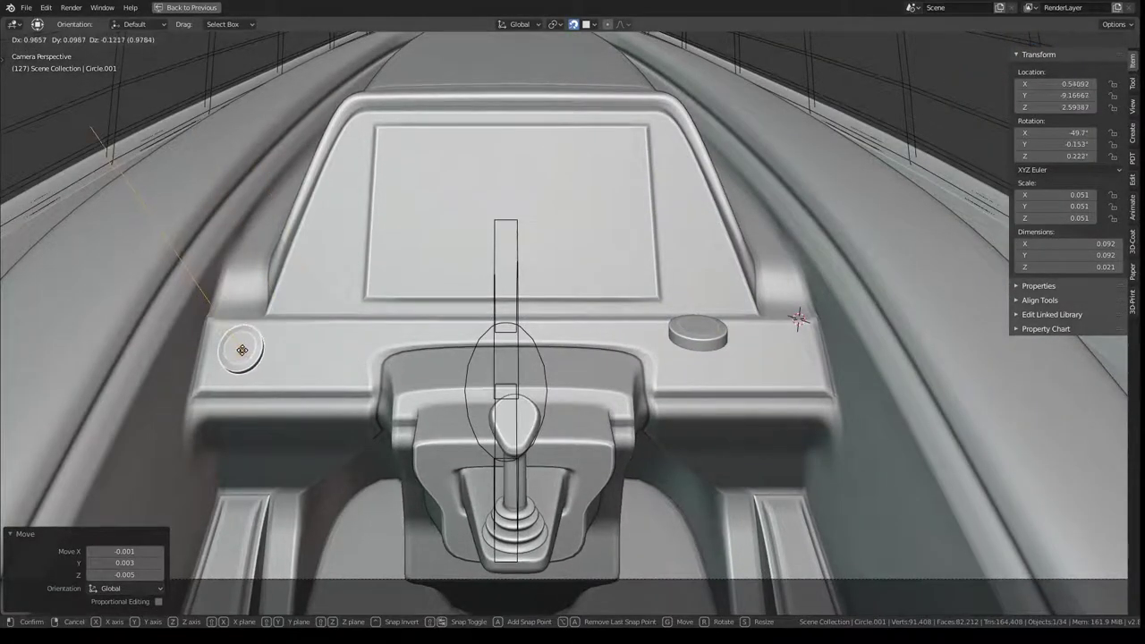
left_click(241, 352)
Place a copy of the button at the console's right end, then select the console body
key("shift+d")
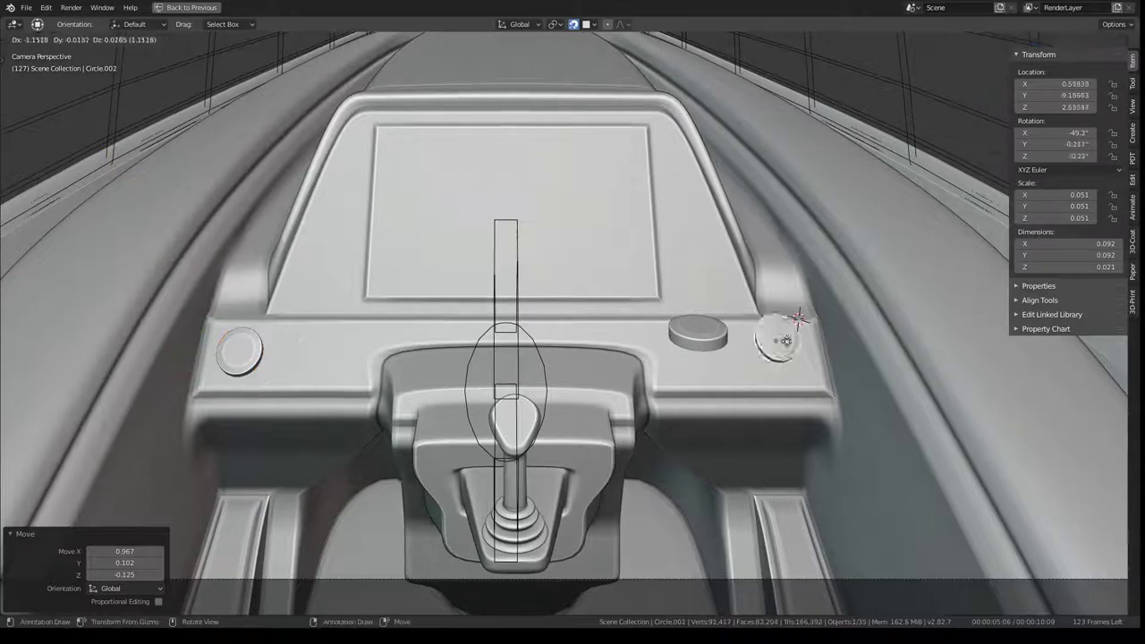
left_click(779, 353)
left_click(767, 355)
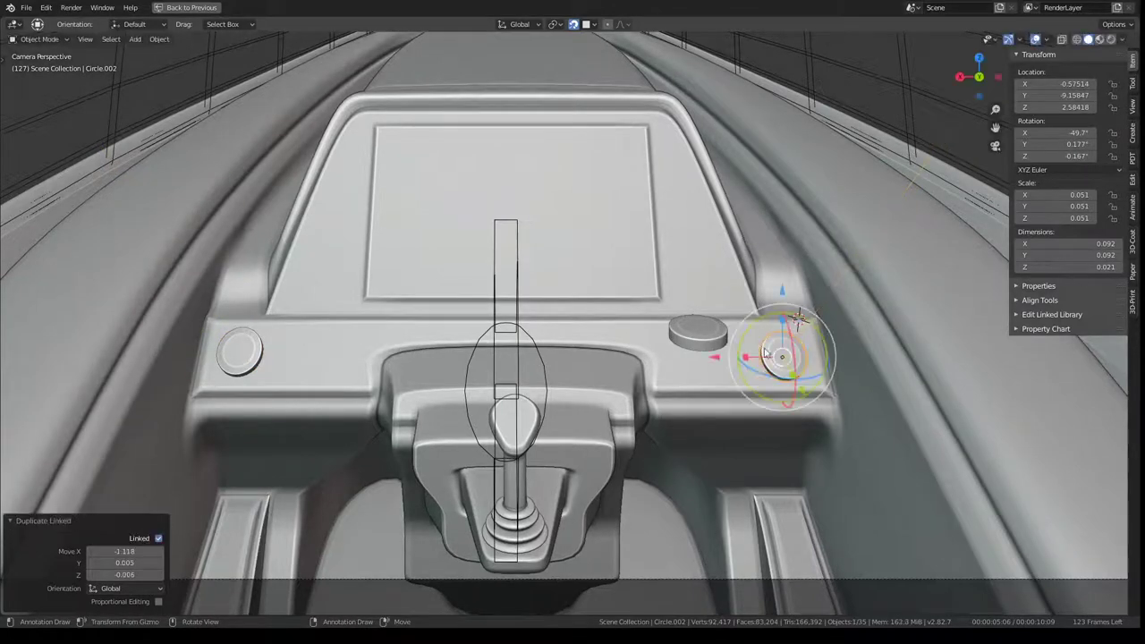
scroll(626, 305, "down", 5)
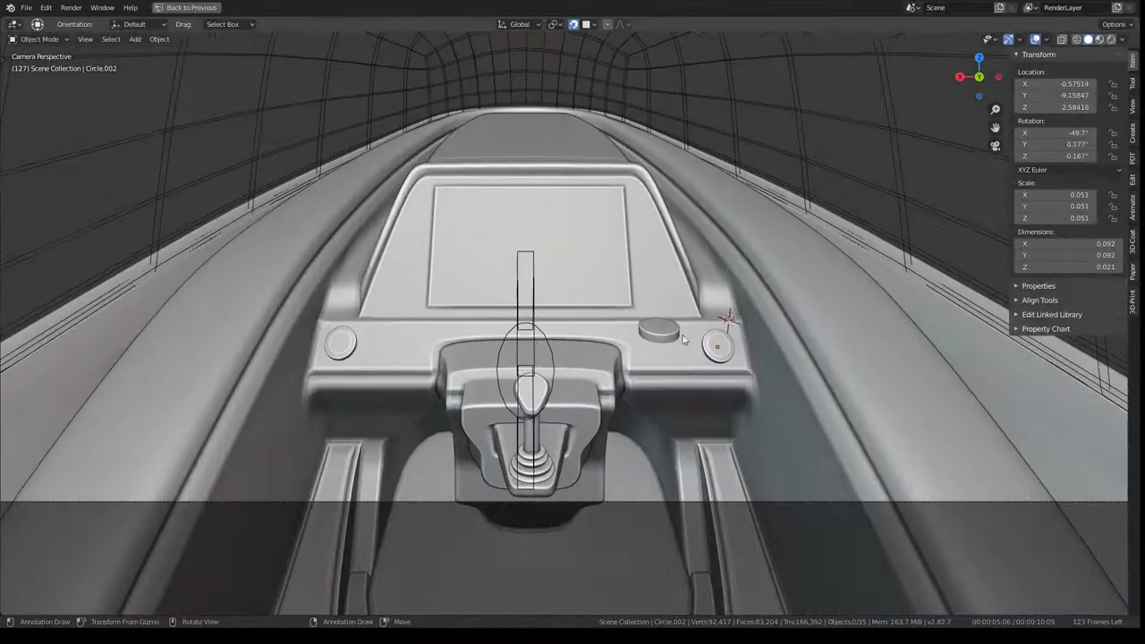
left_click(722, 349)
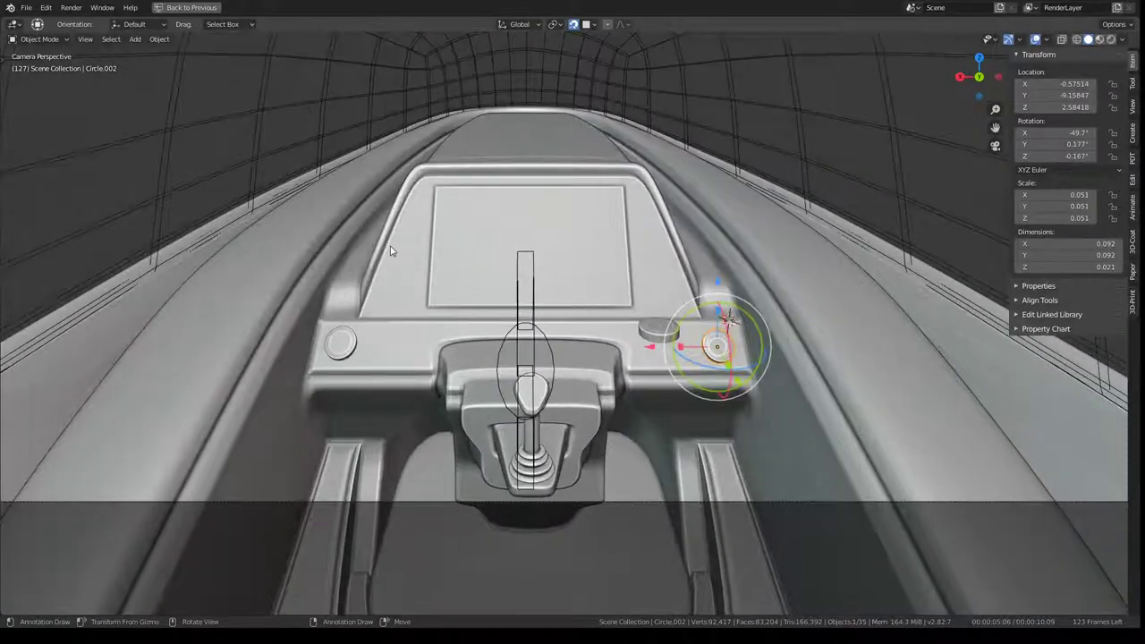
scroll(489, 215, "up", 2)
scroll(531, 230, "up", 1)
scroll(545, 226, "up", 2)
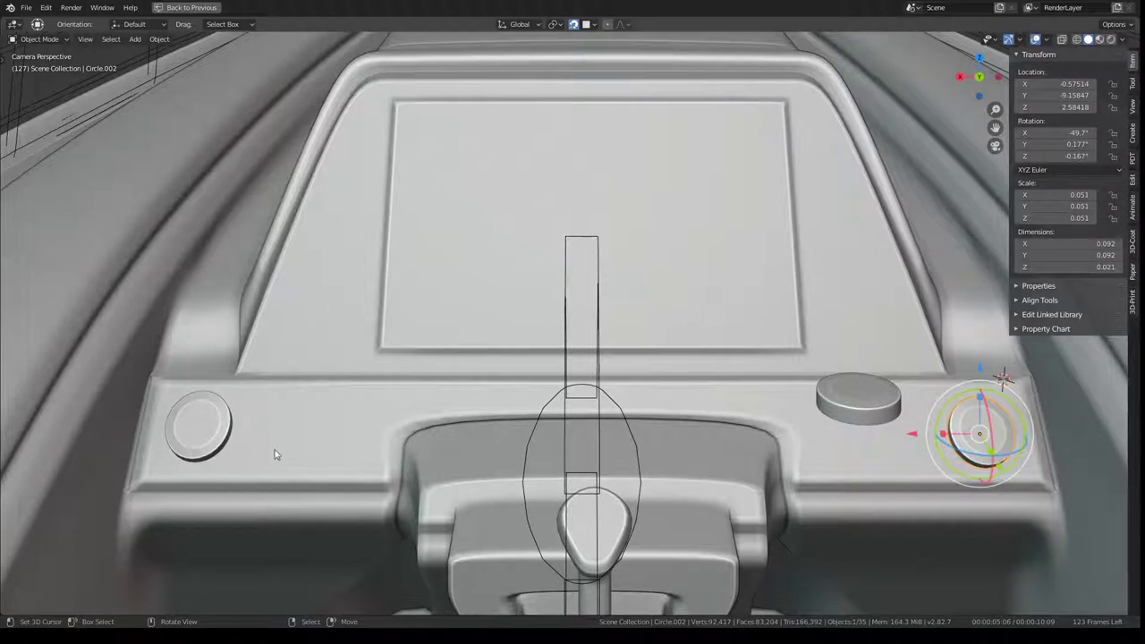
left_click(387, 420)
In Edit Mode, nudge a vertex beside the central recess slightly along X
key("Tab")
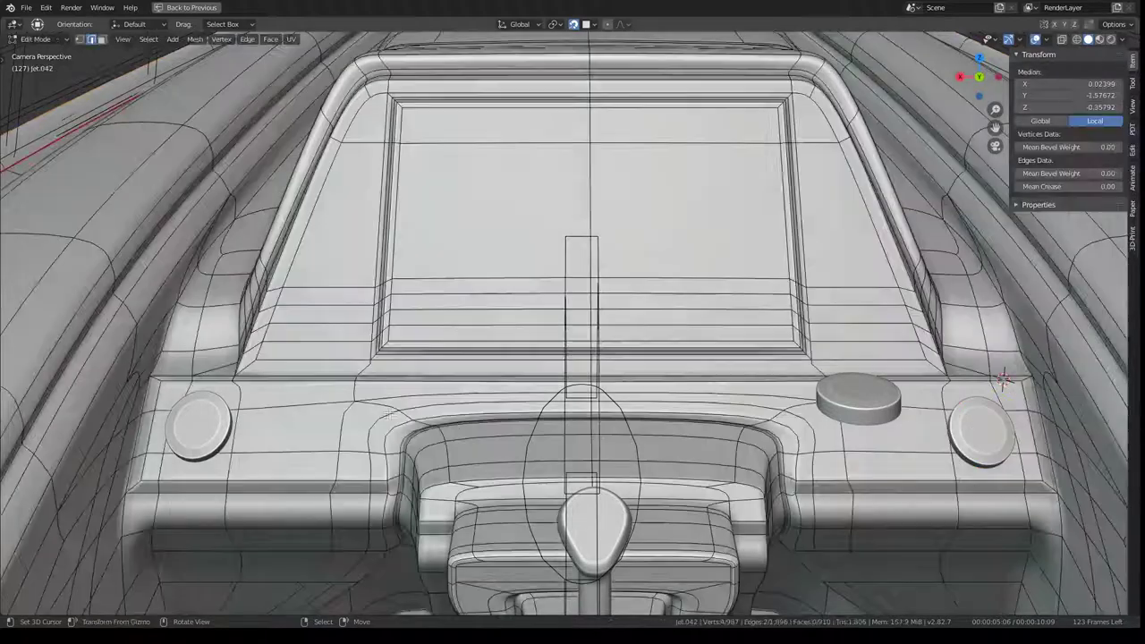
left_click(383, 432)
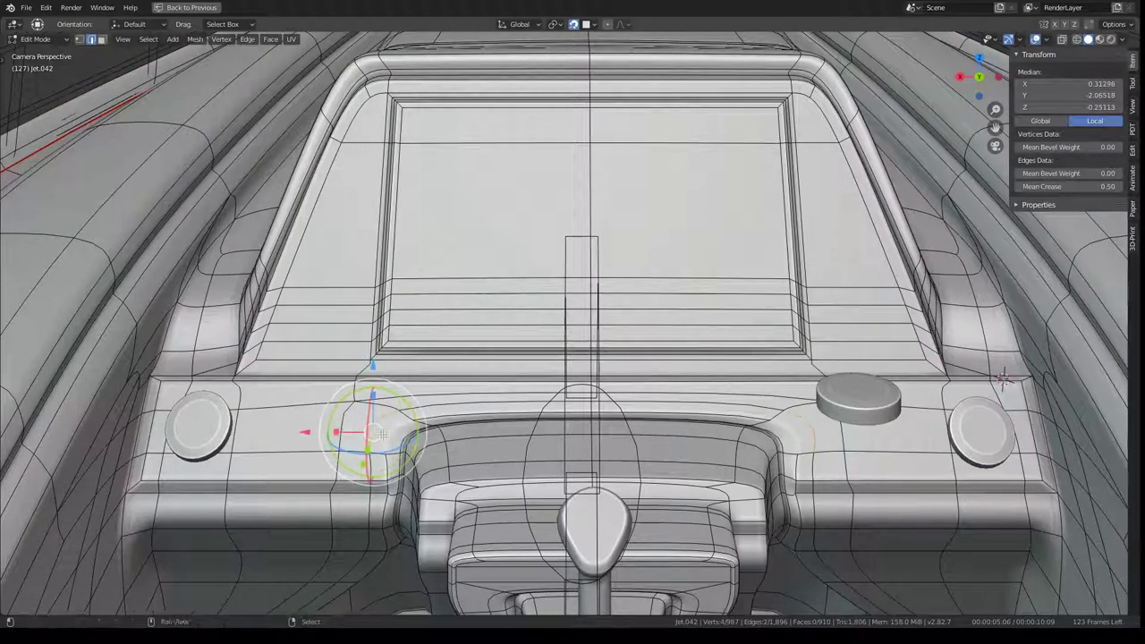
left_click_drag(358, 435, 312, 435)
right_click(311, 435)
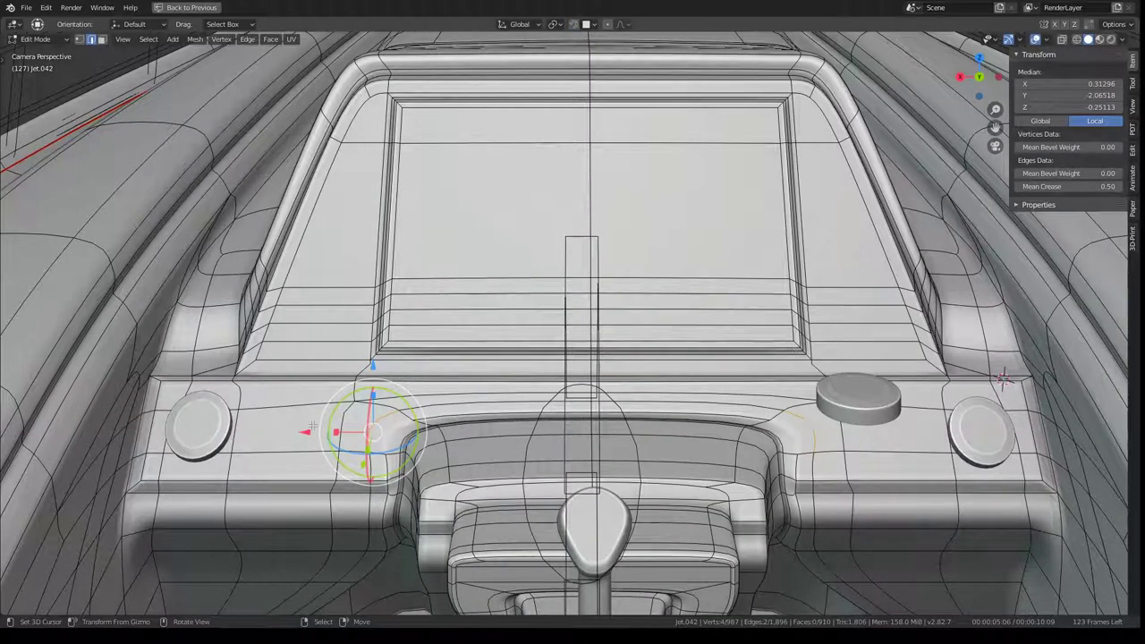
left_click_drag(312, 429, 322, 428)
scroll(408, 408, "up", 5)
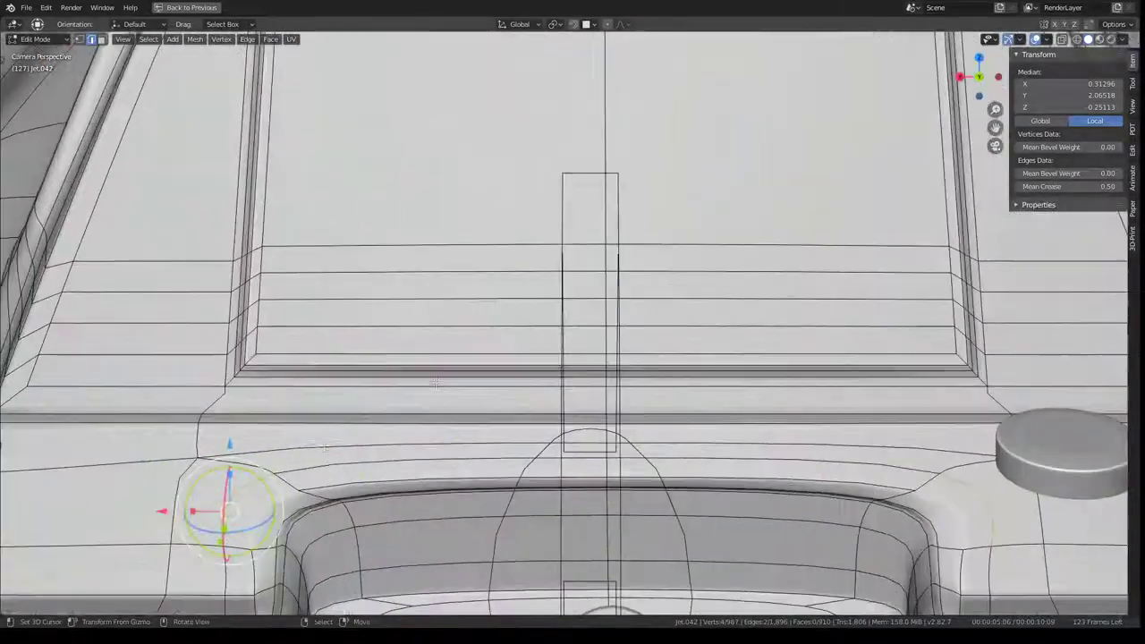
scroll(435, 383, "down", 3)
scroll(328, 333, "up", 4)
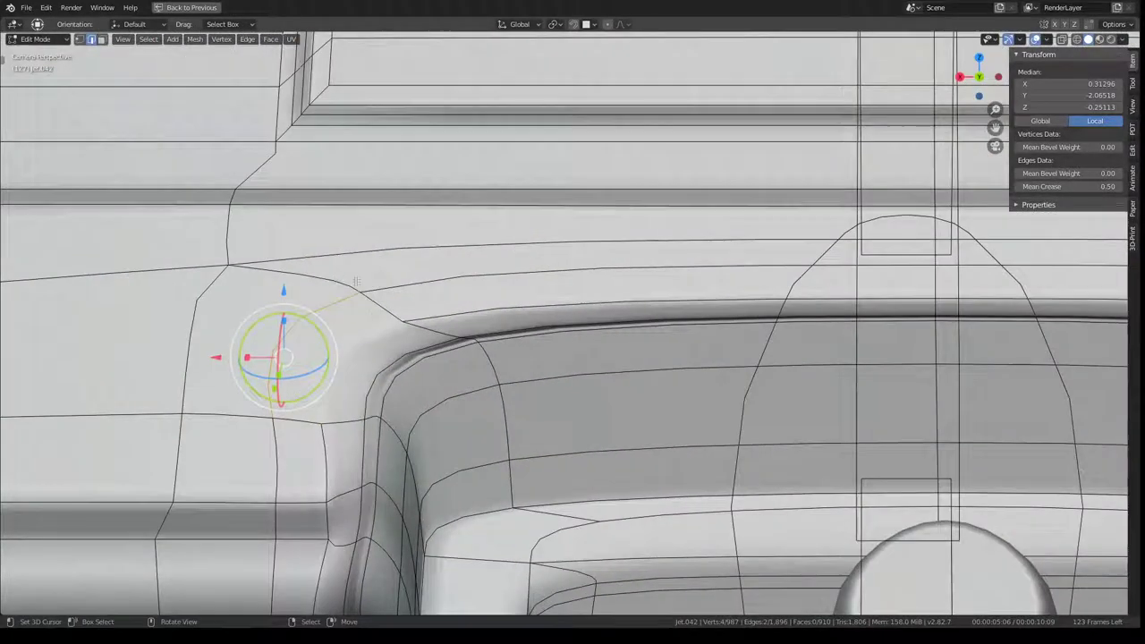
Slide the recess-corner edges and neighbouring vertex sideways along X to round the corner
left_click(332, 357)
mouse_move(249, 359)
left_mouse_down()
mouse_move(260, 365)
mouse_move(238, 344)
mouse_move(277, 350)
left_mouse_up()
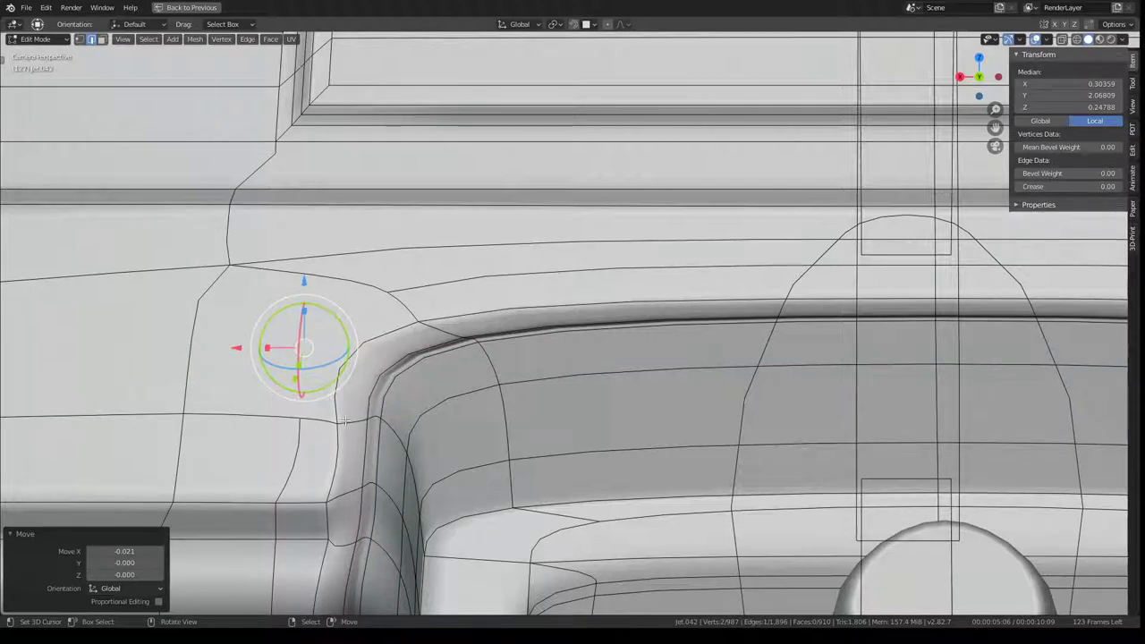
left_click(300, 416)
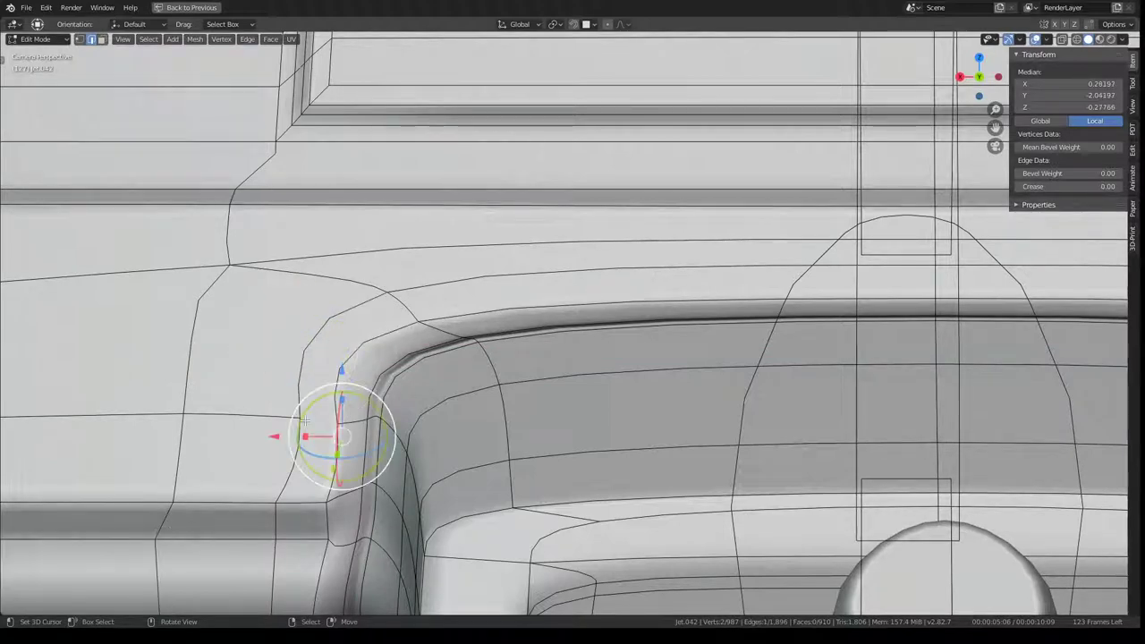
left_click_drag(273, 433, 253, 434)
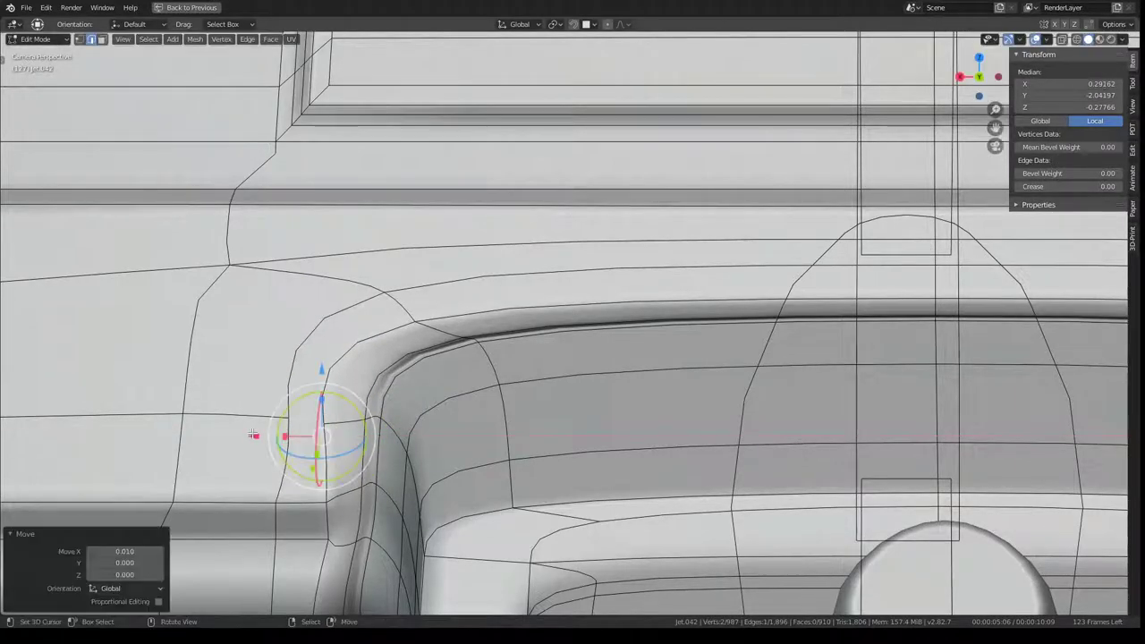
left_click(381, 310)
key("g")
key("x")
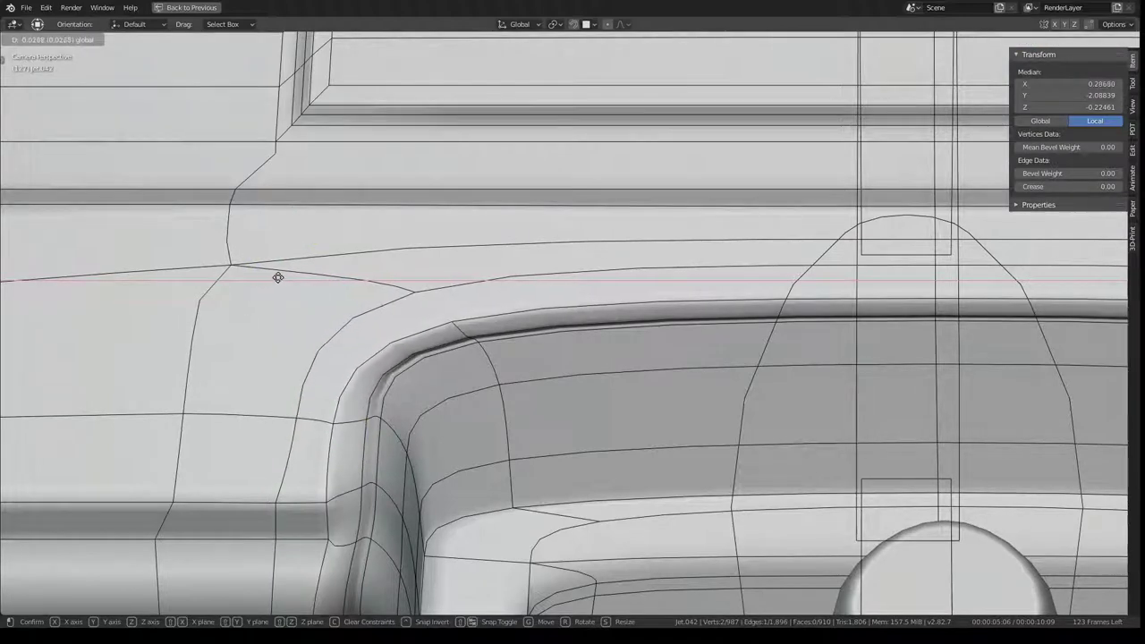
left_click(273, 278)
Return to Object Mode and select the right-hand disc button Circle.002
scroll(471, 282, "down", 5)
key("Tab")
scroll(563, 248, "down", 4)
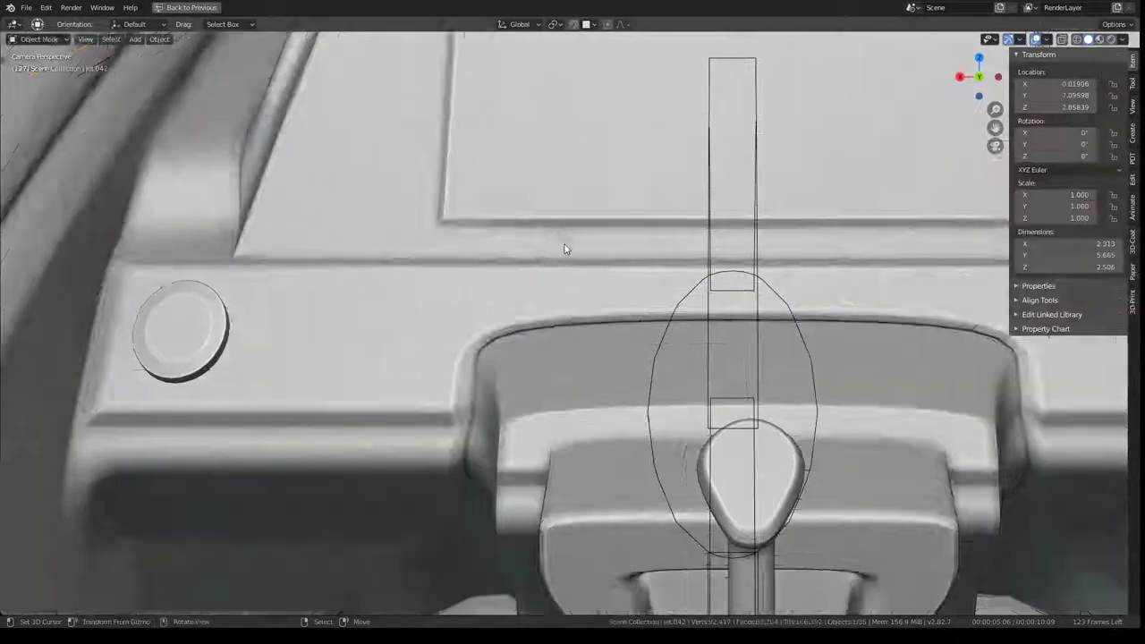
scroll(669, 327, "down", 3)
left_click(728, 280)
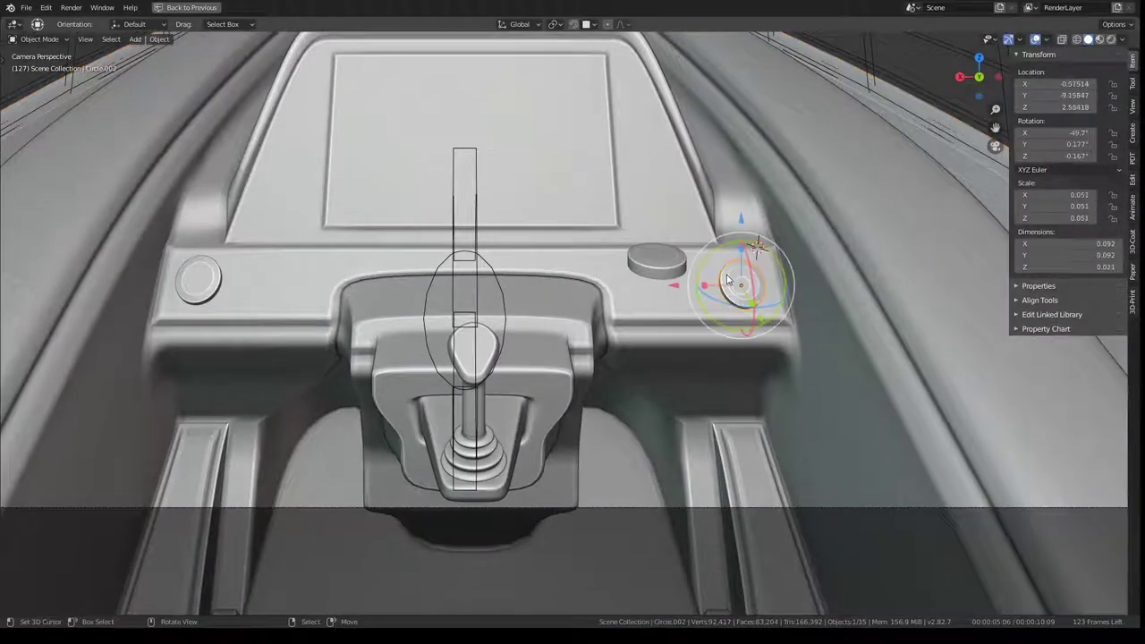
Delete the right-hand disc, undo the deletion, and turn on snapping
key("x")
left_click(661, 249)
scroll(641, 315, "up", 3)
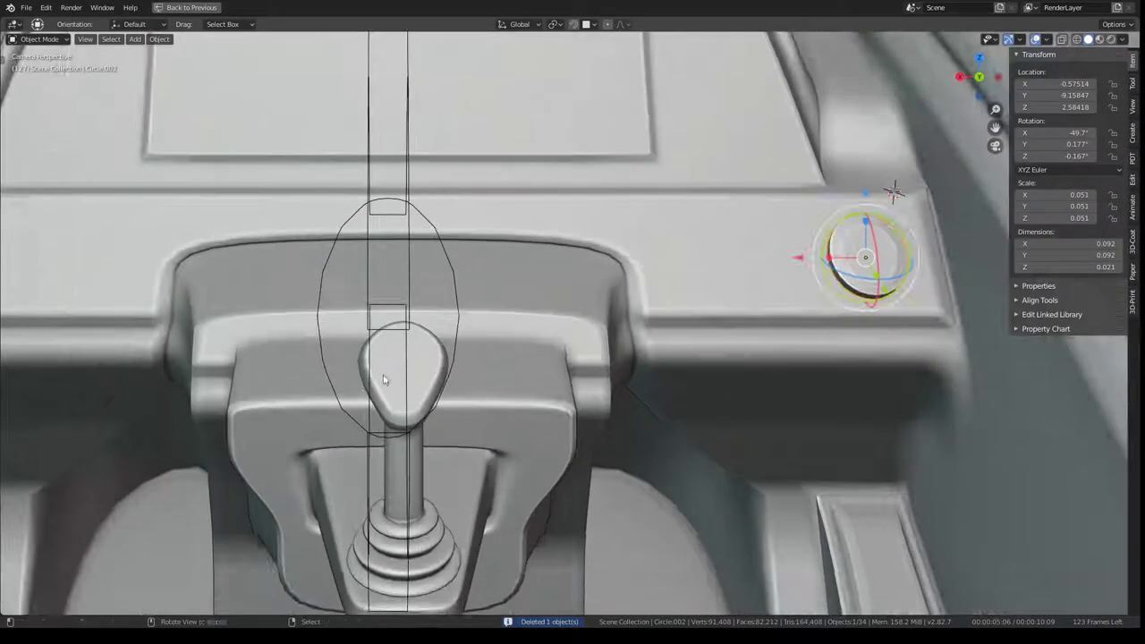
key("ctrl+z")
key("ctrl+z")
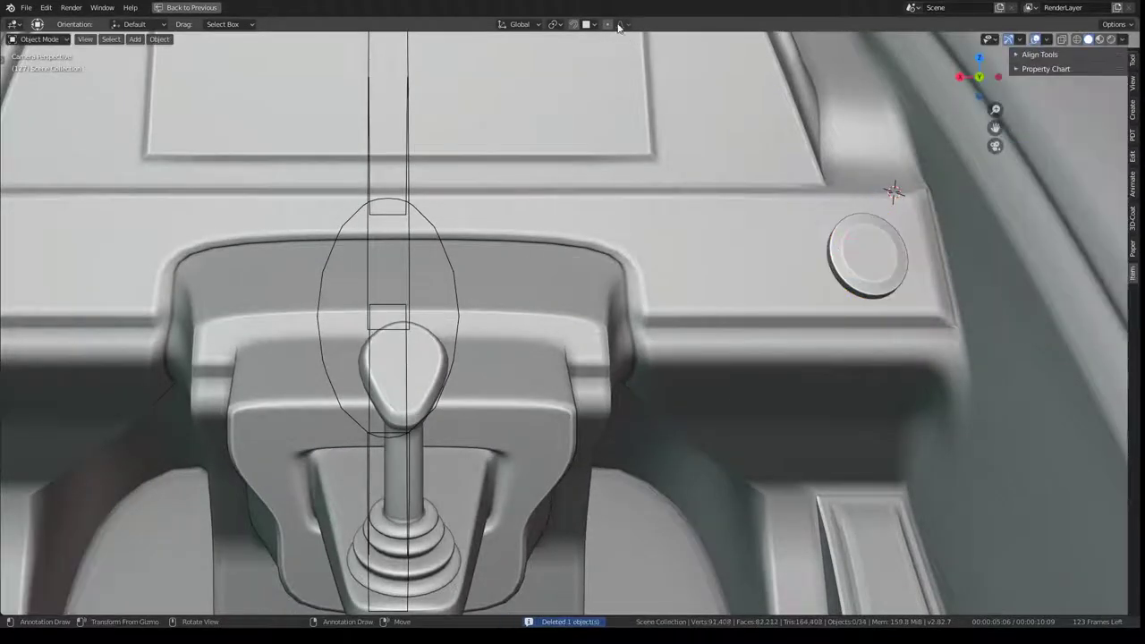
left_click(555, 25)
left_click(575, 25)
Snap a shrunken linked copy of the right disc onto the left side of the joystick knob
left_click(864, 255)
key("alt+d")
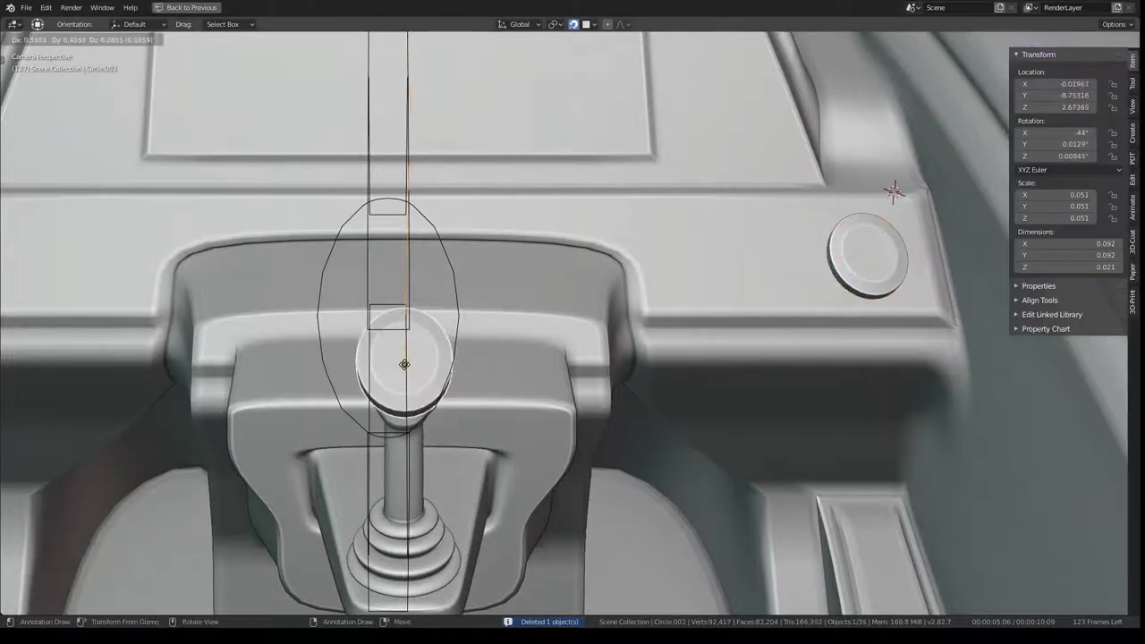
left_click(583, 370)
scroll(583, 369, "up", 3)
key("s")
left_click(606, 334)
scroll(590, 336, "up", 3)
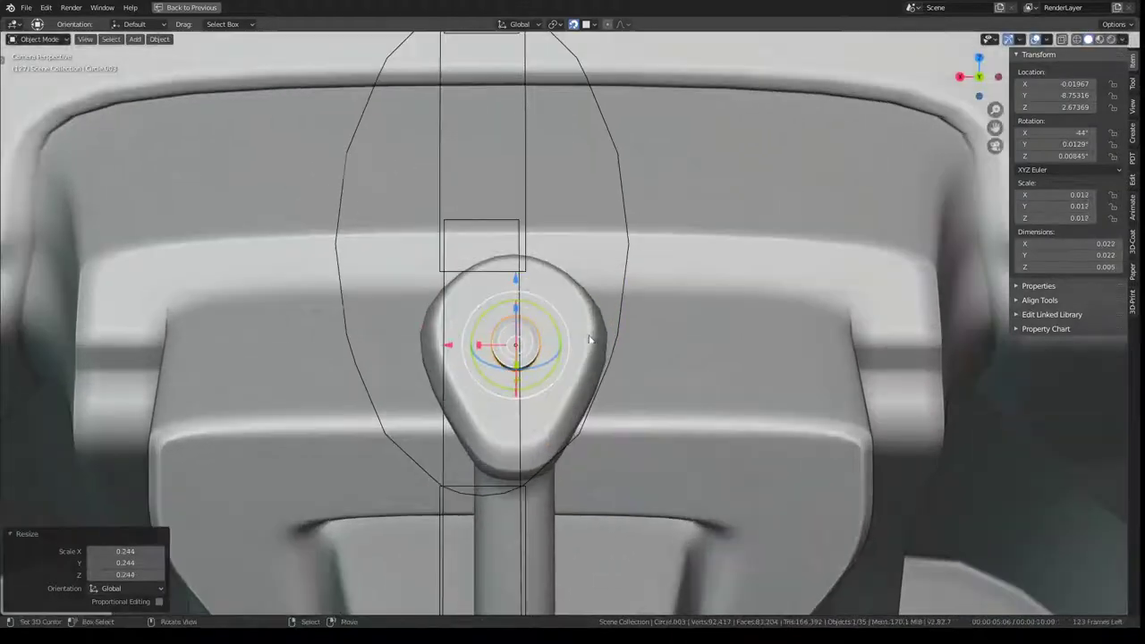
key("g")
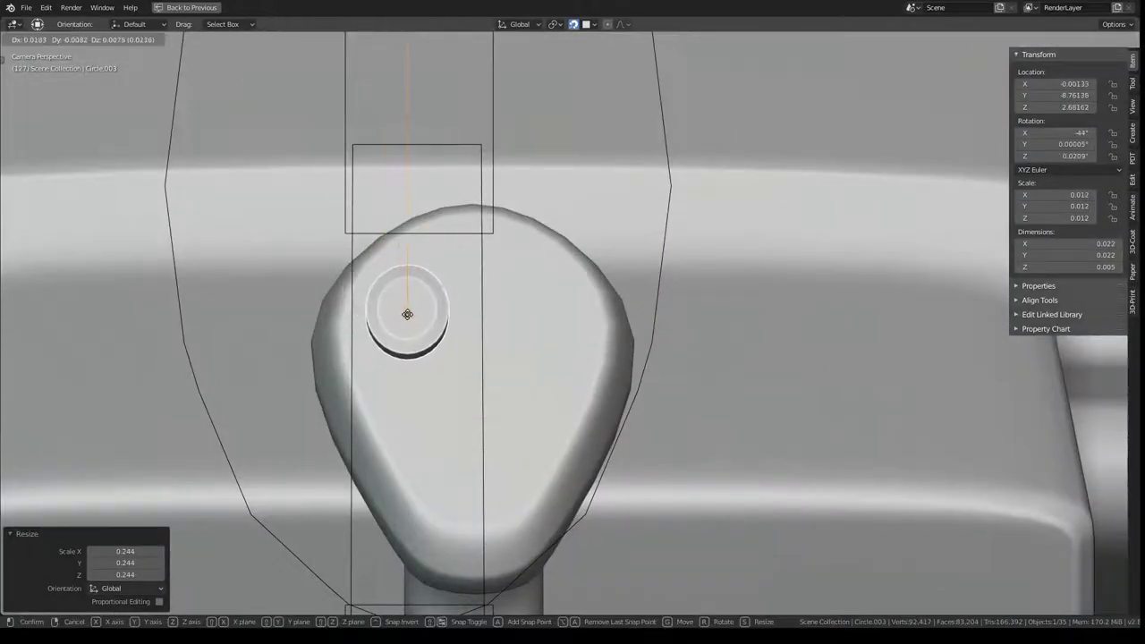
left_click(411, 315)
Add a second linked knob button on the knob's right side
key("alt+d")
left_click(517, 304)
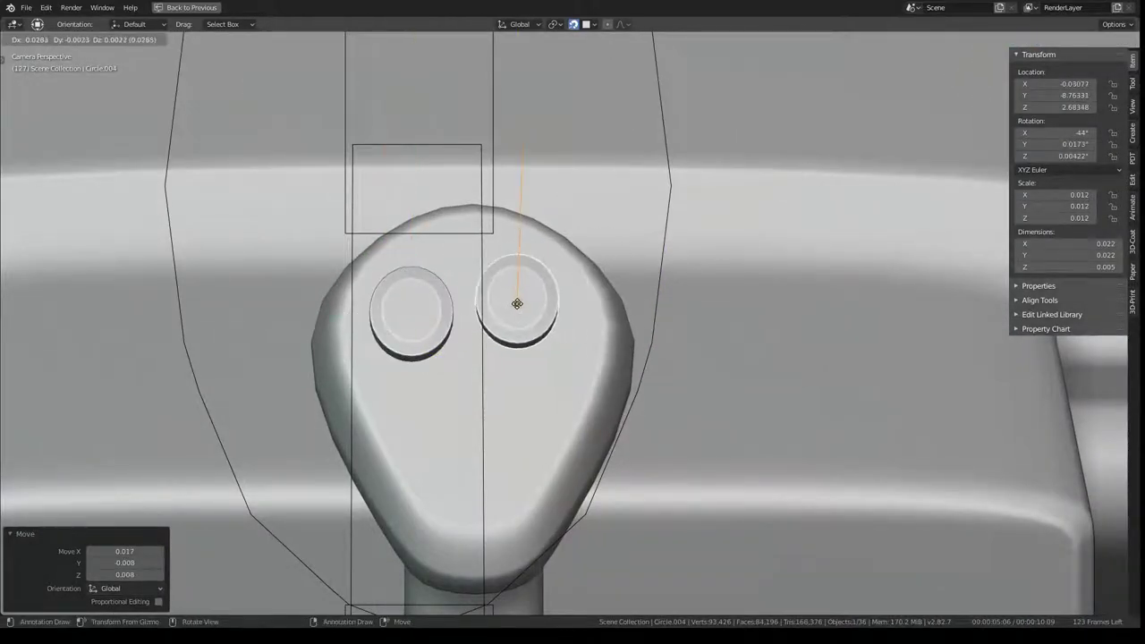
left_click(524, 304)
scroll(554, 268, "down", 2)
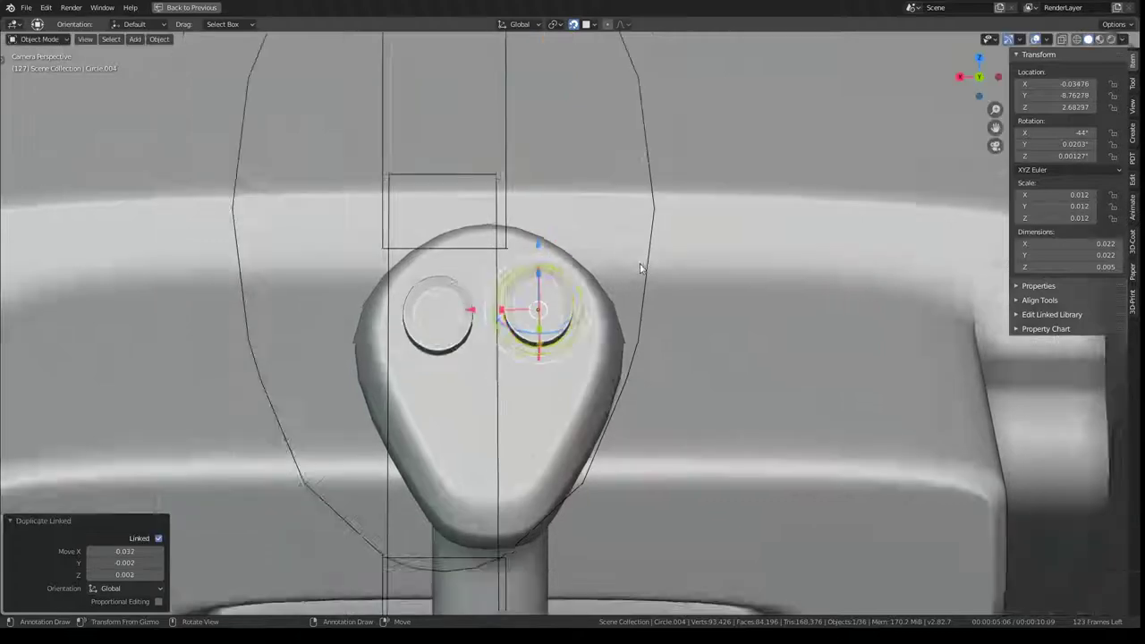
scroll(561, 260, "down", 2)
scroll(561, 260, "down", 4)
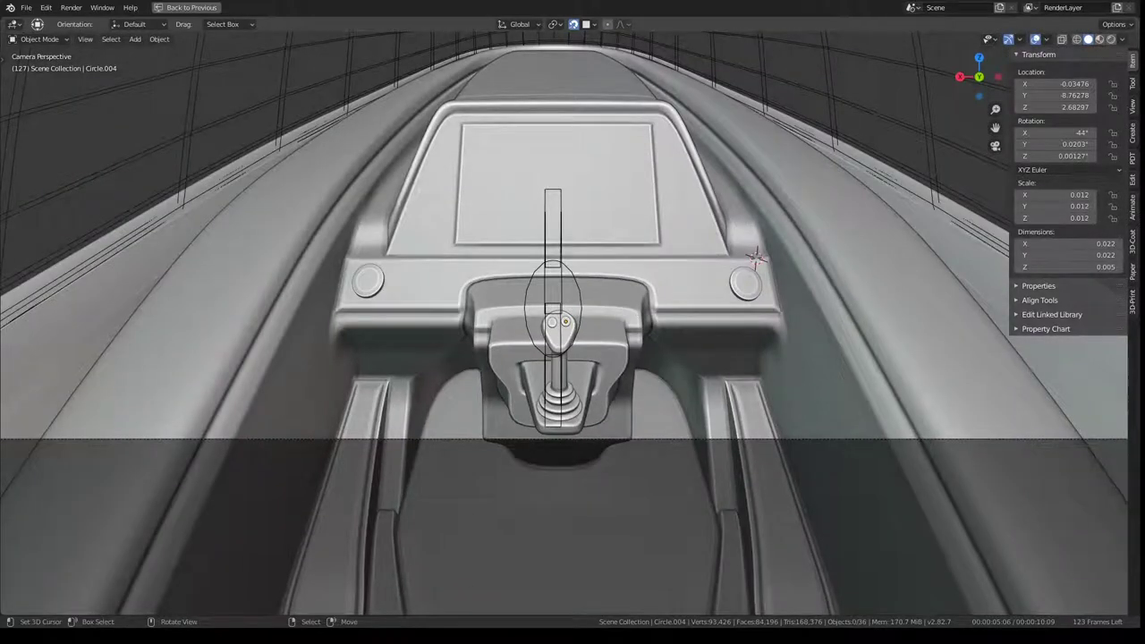
scroll(546, 313, "up", 3)
scroll(519, 322, "up", 3)
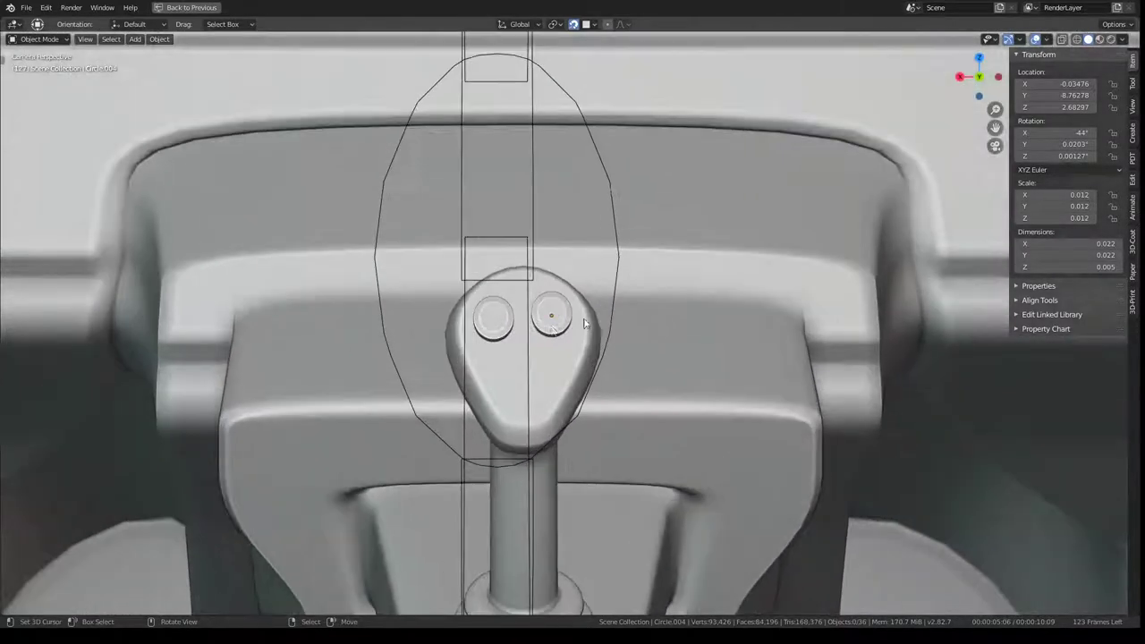
scroll(510, 331, "up", 2)
Duplicate a knob button into a third one below the pair, then orbit out of camera view
key("shift+d")
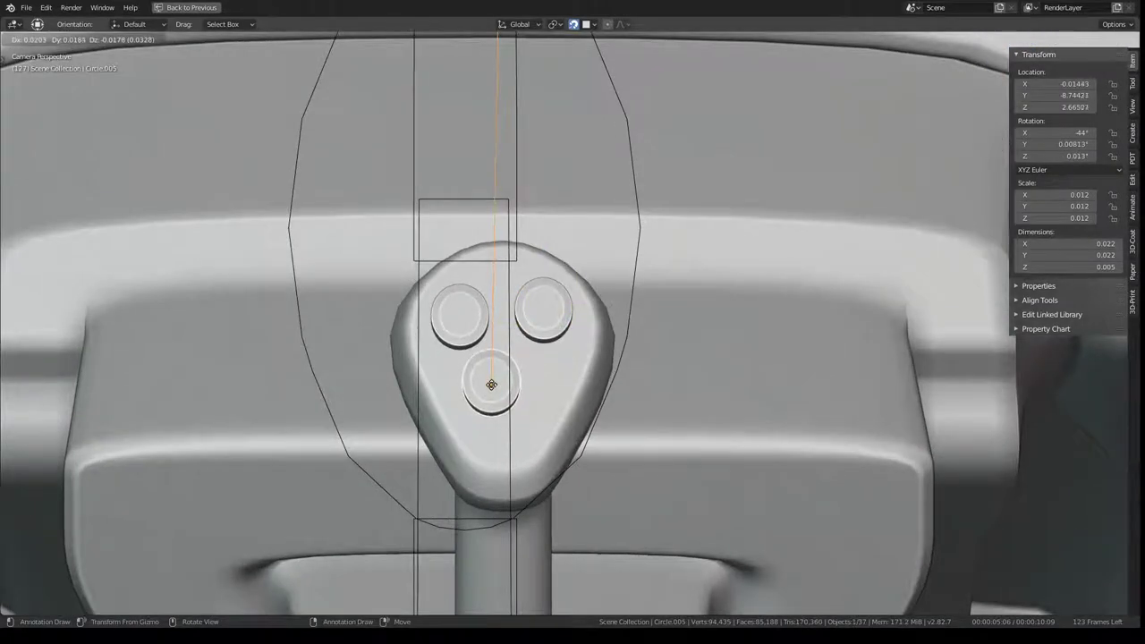
left_click(481, 397)
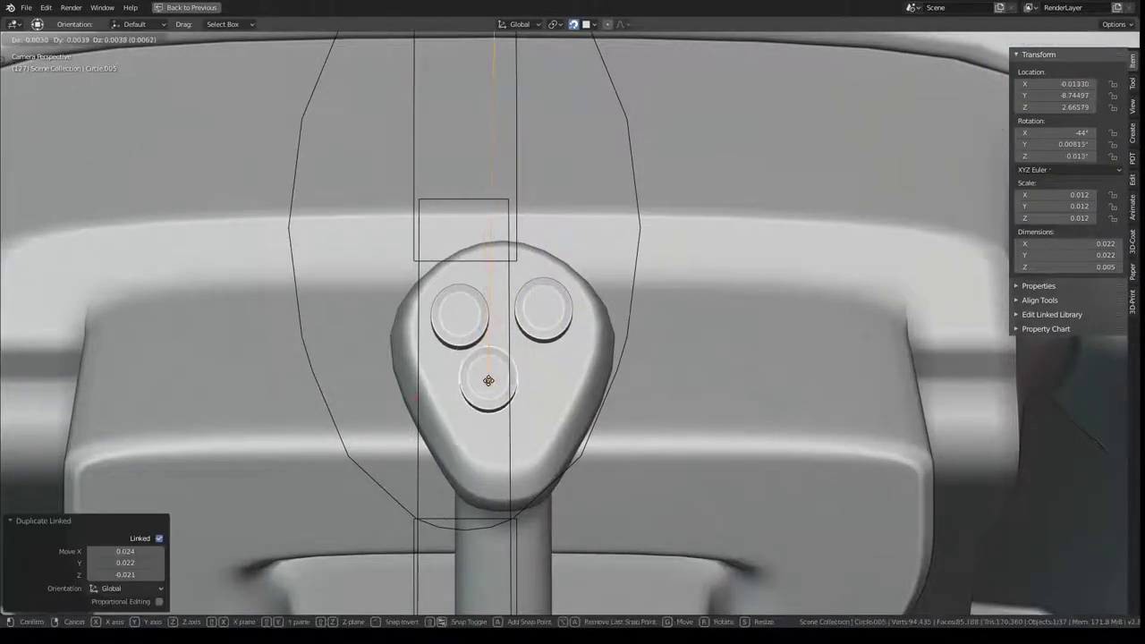
key("g")
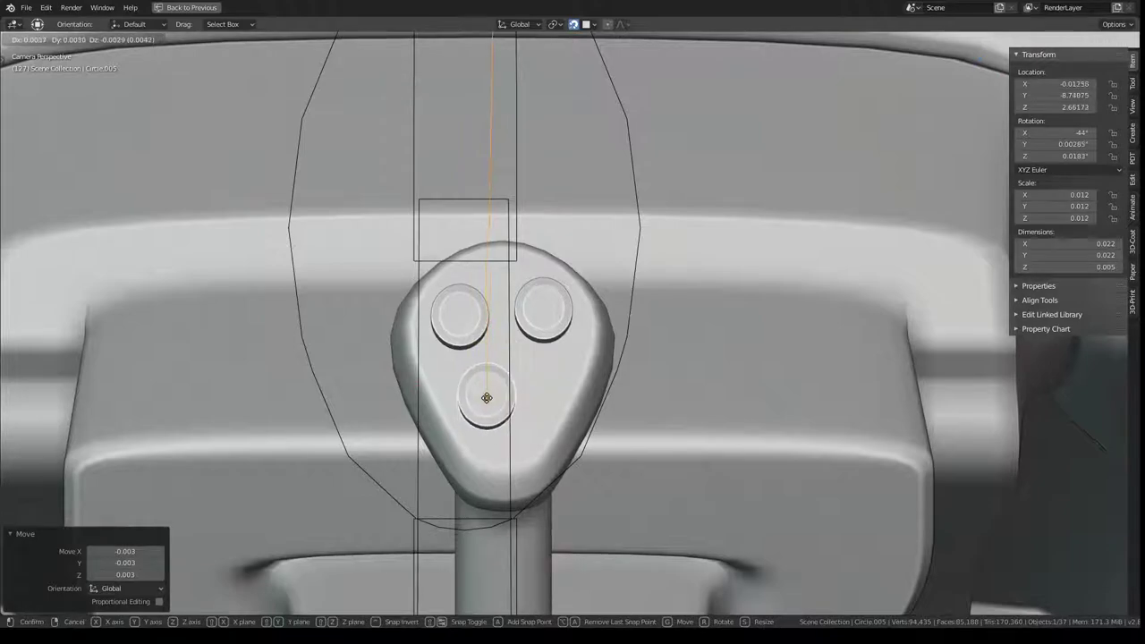
left_click(487, 397)
mouse_move(687, 256)
middle_mouse_down()
mouse_move(657, 281)
mouse_move(593, 267)
mouse_move(634, 312)
middle_mouse_up()
scroll(534, 329, "up", 5)
scroll(596, 248, "up", 5)
mouse_move(596, 248)
middle_mouse_down()
mouse_move(555, 272)
mouse_move(573, 286)
mouse_move(644, 254)
mouse_move(628, 240)
middle_mouse_up()
In camera view, duplicate the console button and place the copy right beside the left button
key("KP_0")
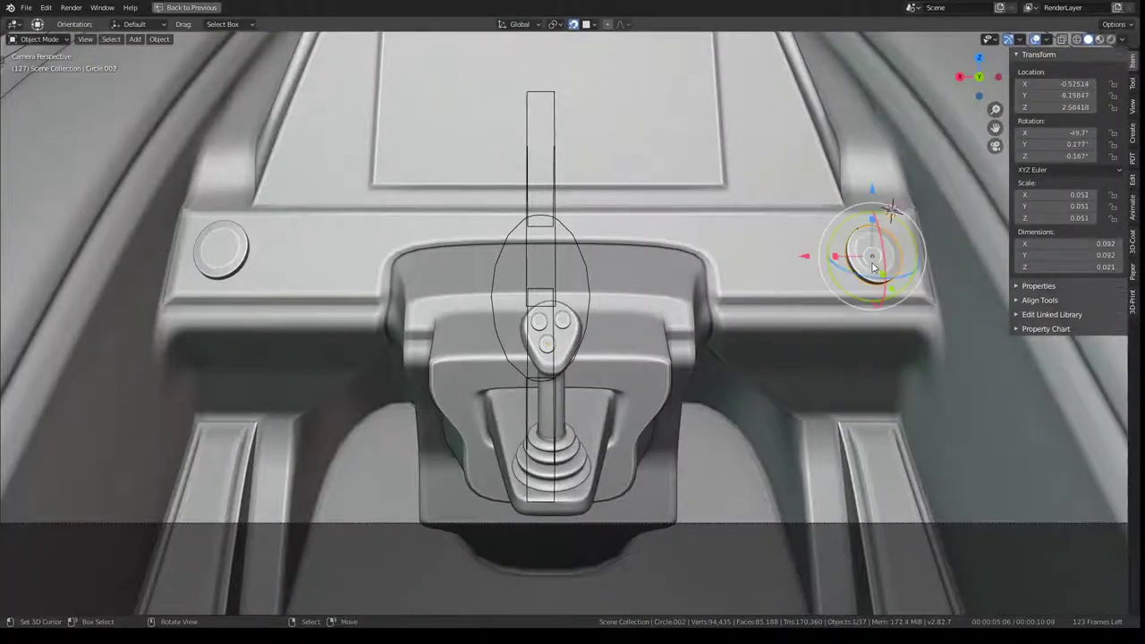
middle_click_drag(873, 267, 688, 361)
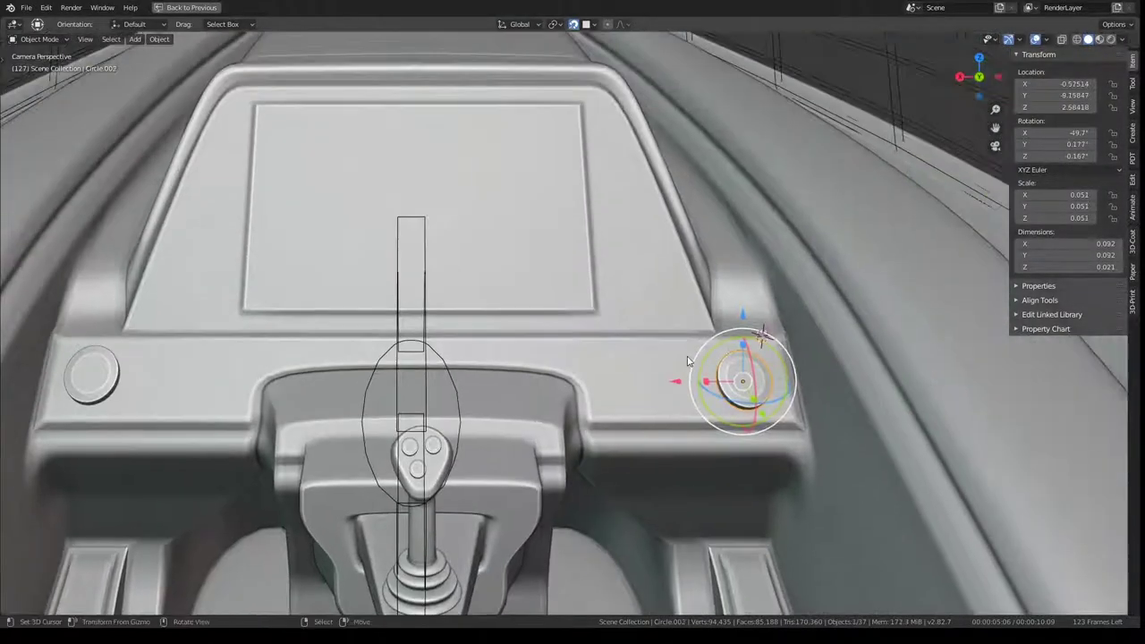
key("shift+d")
left_click(94, 376)
key("g")
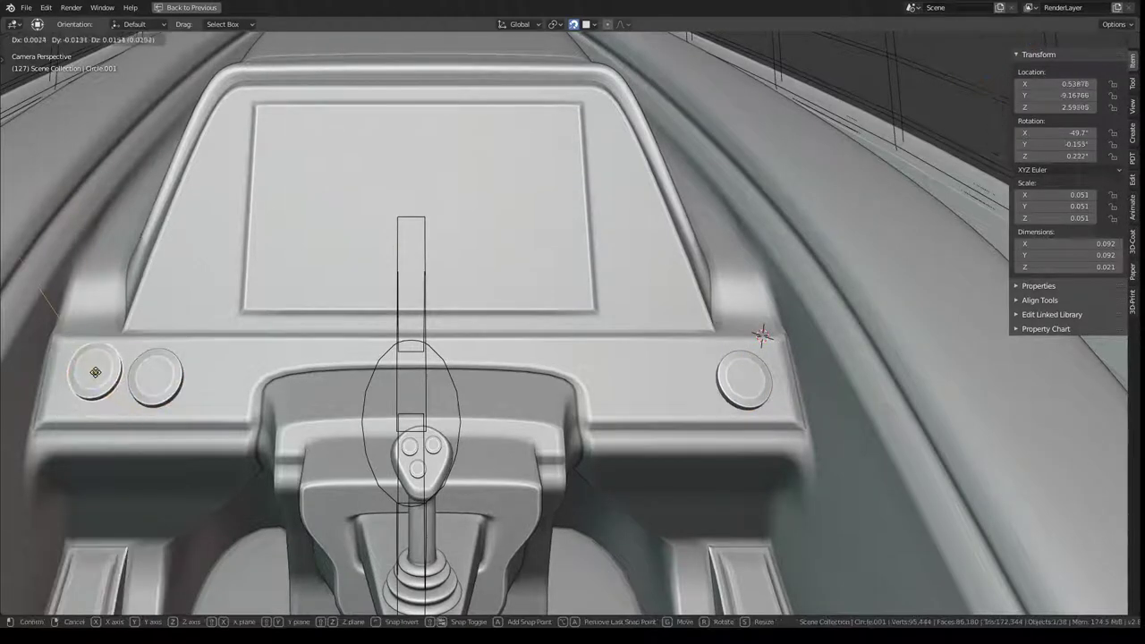
right_click(91, 377)
left_click(148, 377)
key("g")
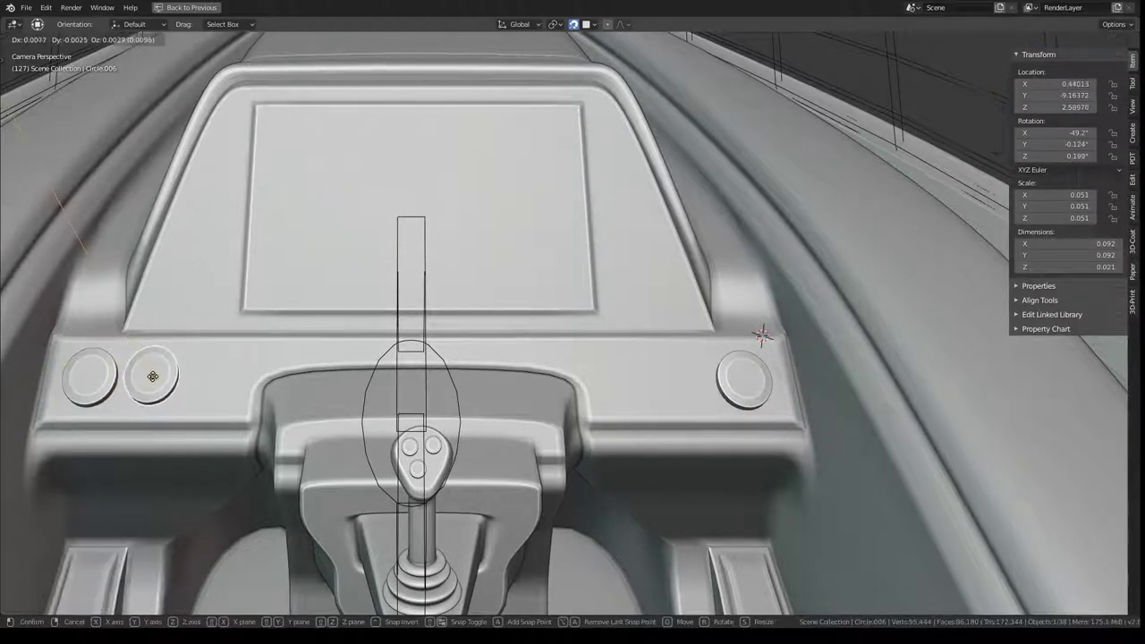
left_click(153, 377)
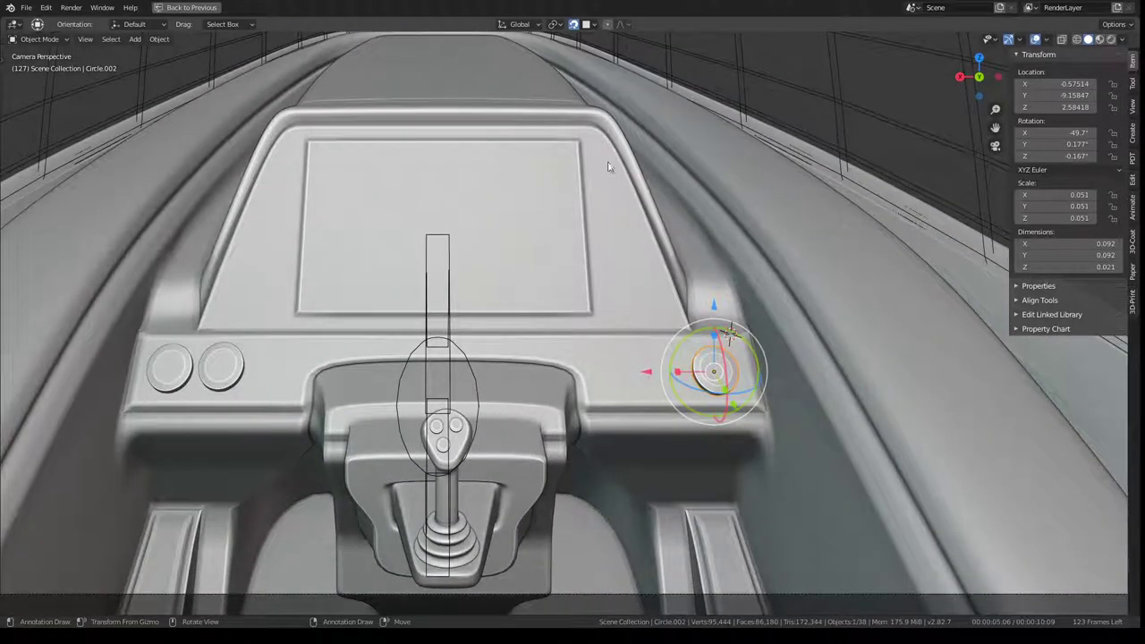
middle_click_drag(608, 166, 574, 223, "shift")
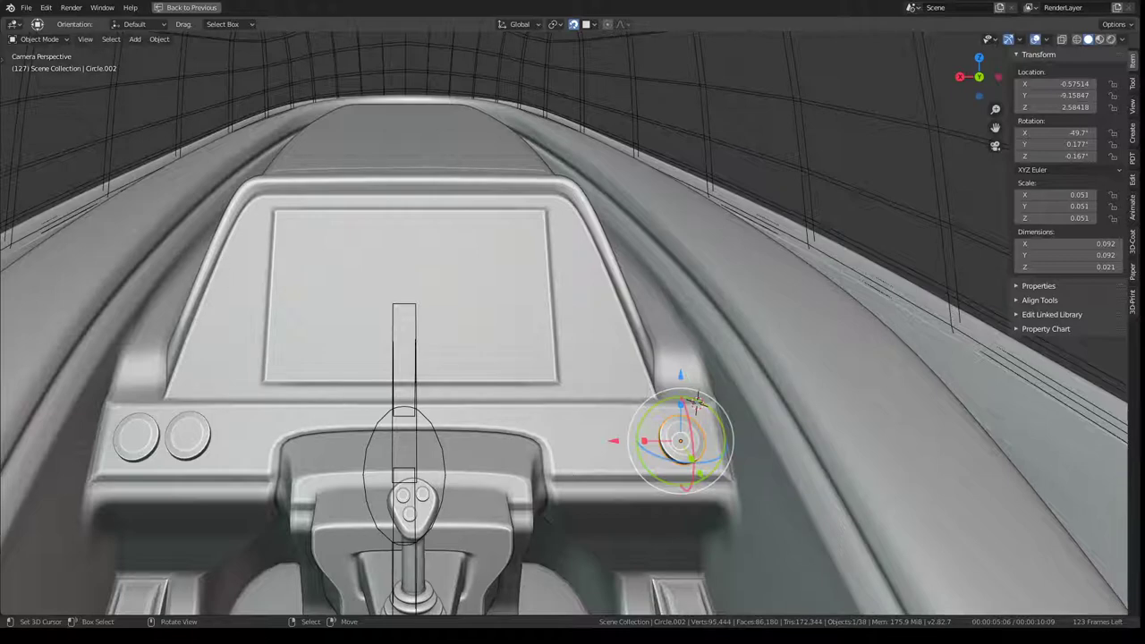
mouse_move(782, 313)
middle_mouse_down()
mouse_move(634, 320)
mouse_move(554, 219)
mouse_move(642, 301)
middle_mouse_up()
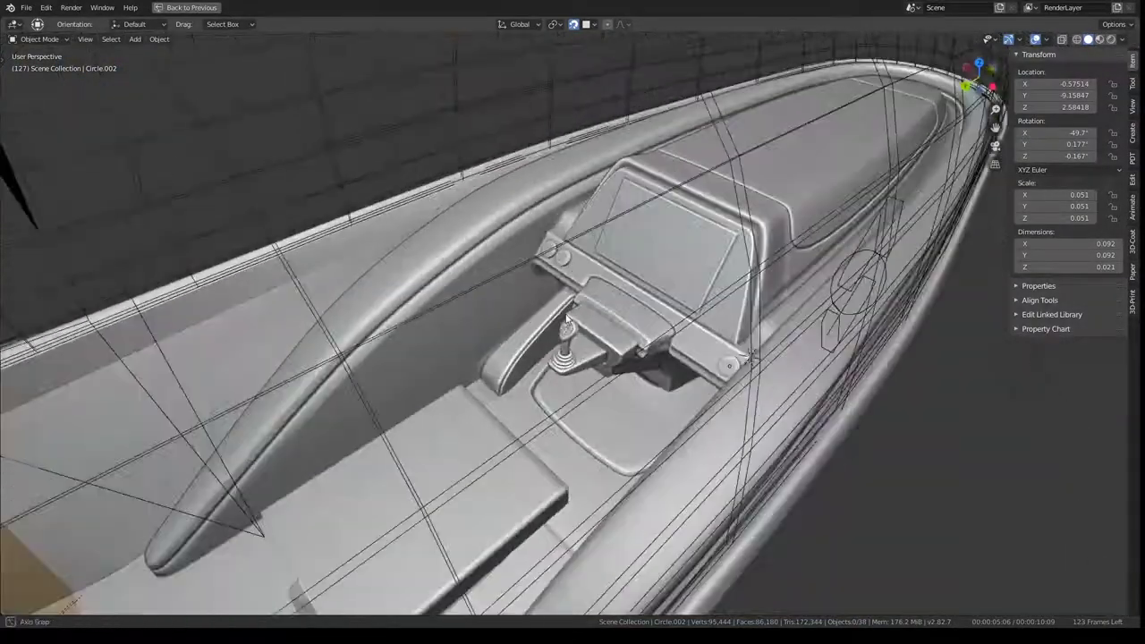
Frame the armrest block in Edit Mode and subdivide an edge ring across it
scroll(642, 301, "up", 3)
left_click(465, 420)
key("KP_Decimal")
key("Tab")
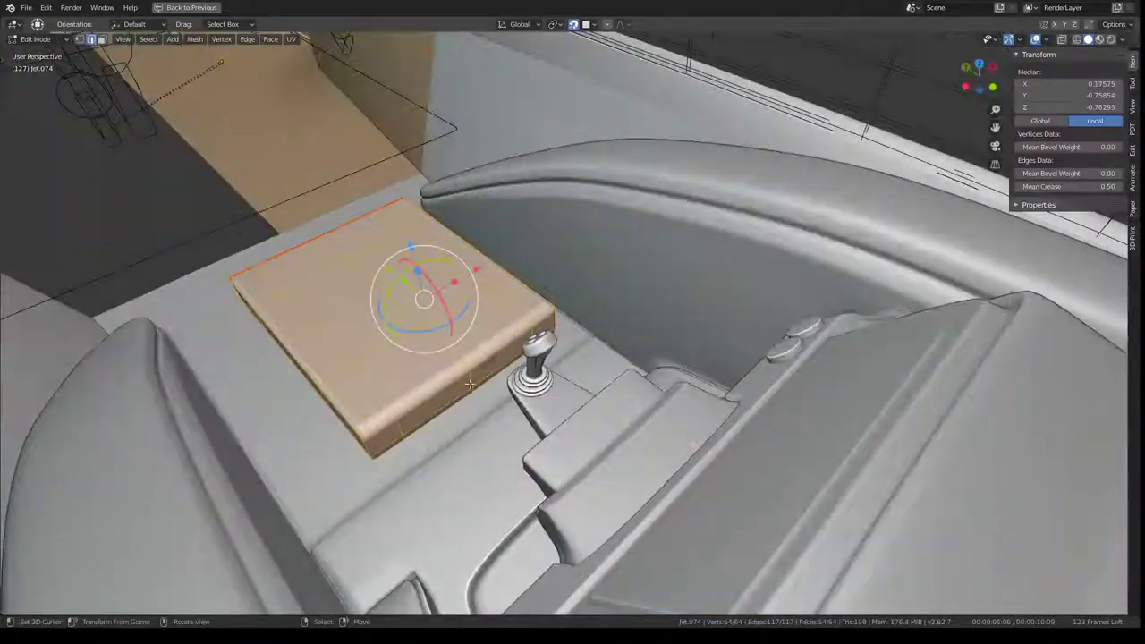
middle_click_drag(489, 364, 473, 399)
left_click(472, 399, "ctrl+alt")
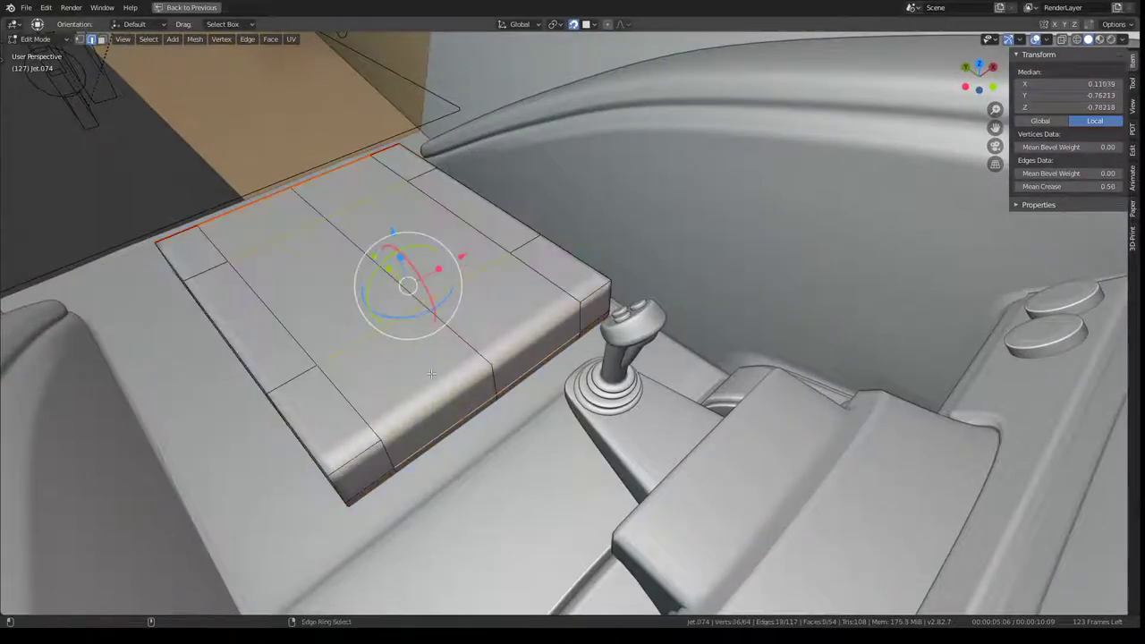
right_click(552, 278)
left_click(552, 278)
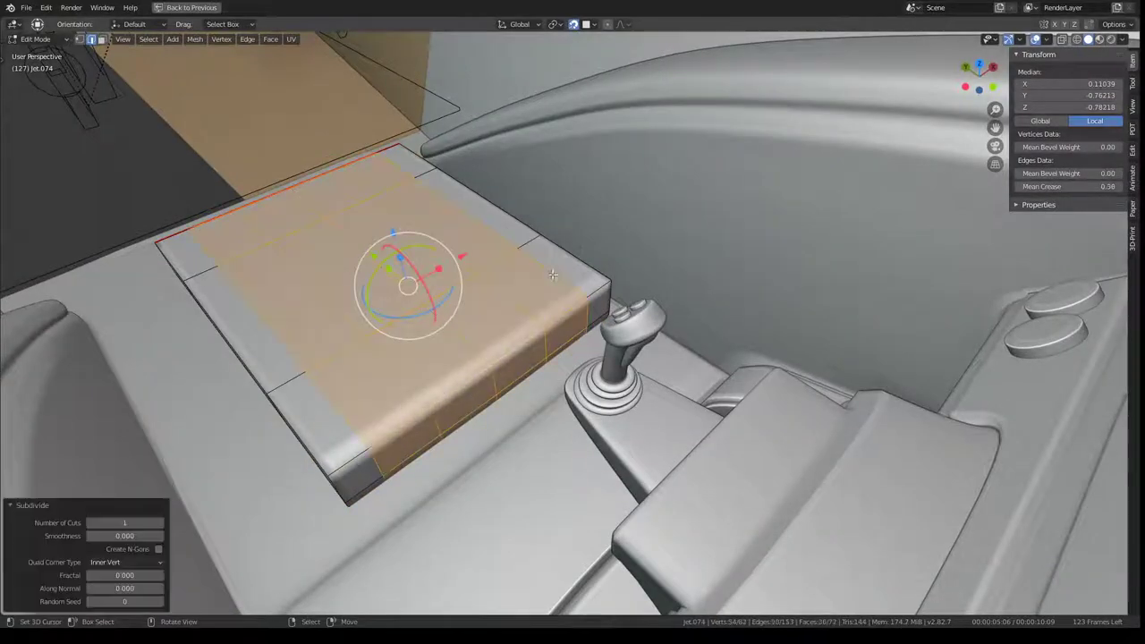
left_click(552, 278)
Delete the armrest's side faces, leaving only the top grid plane
mouse_move(552, 277)
middle_mouse_down()
mouse_move(414, 305)
mouse_move(106, 24)
middle_mouse_up()
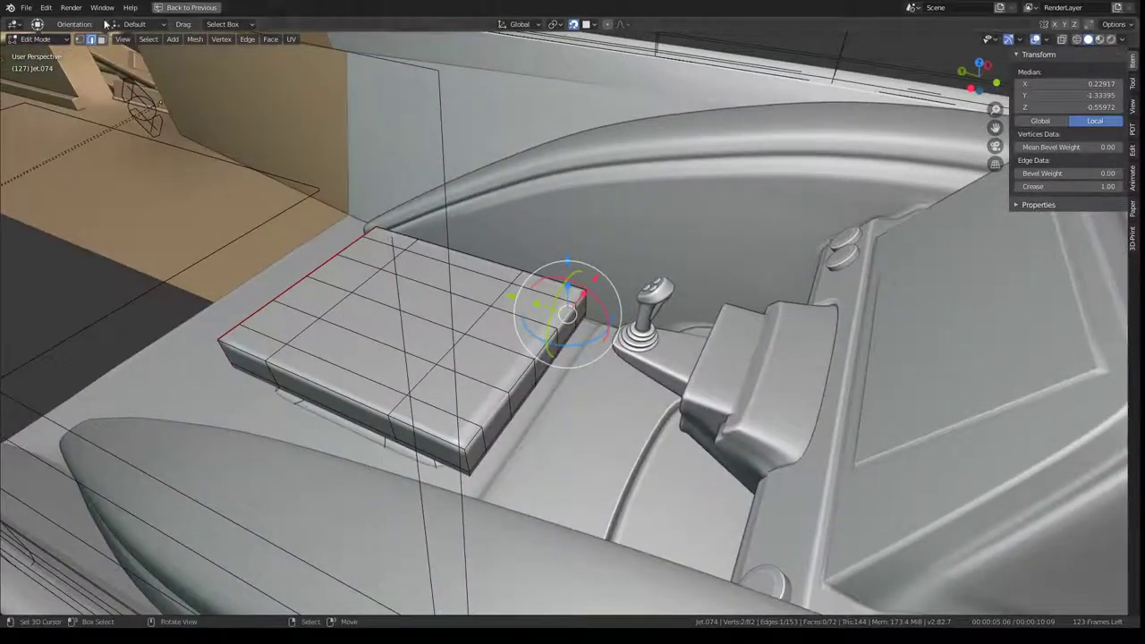
left_click(102, 41)
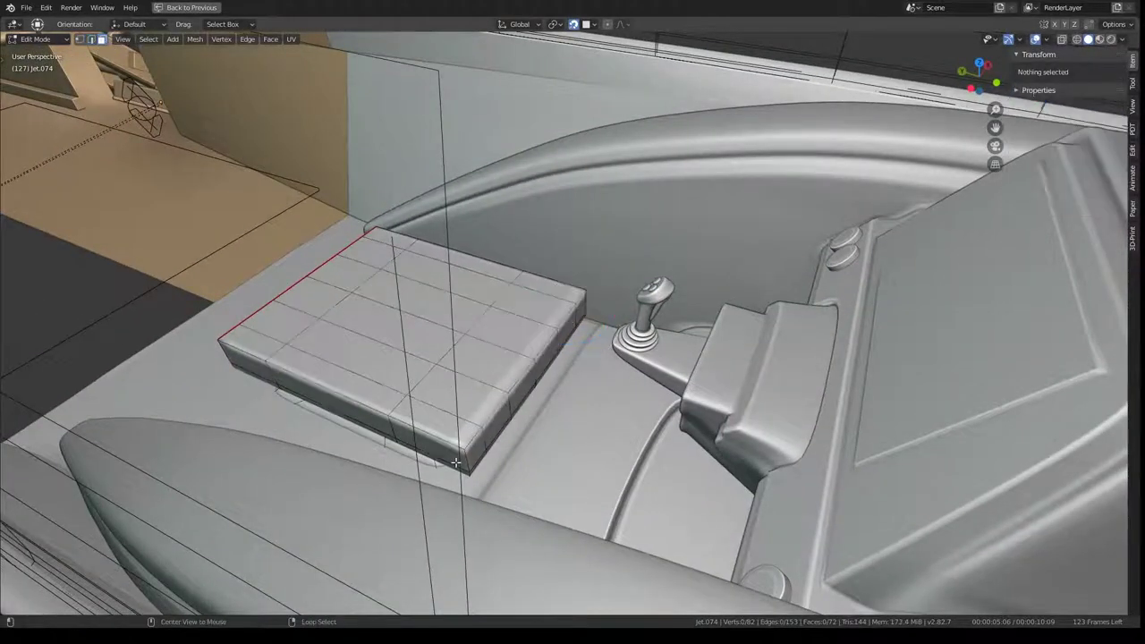
key("l")
key("x")
left_click(587, 319)
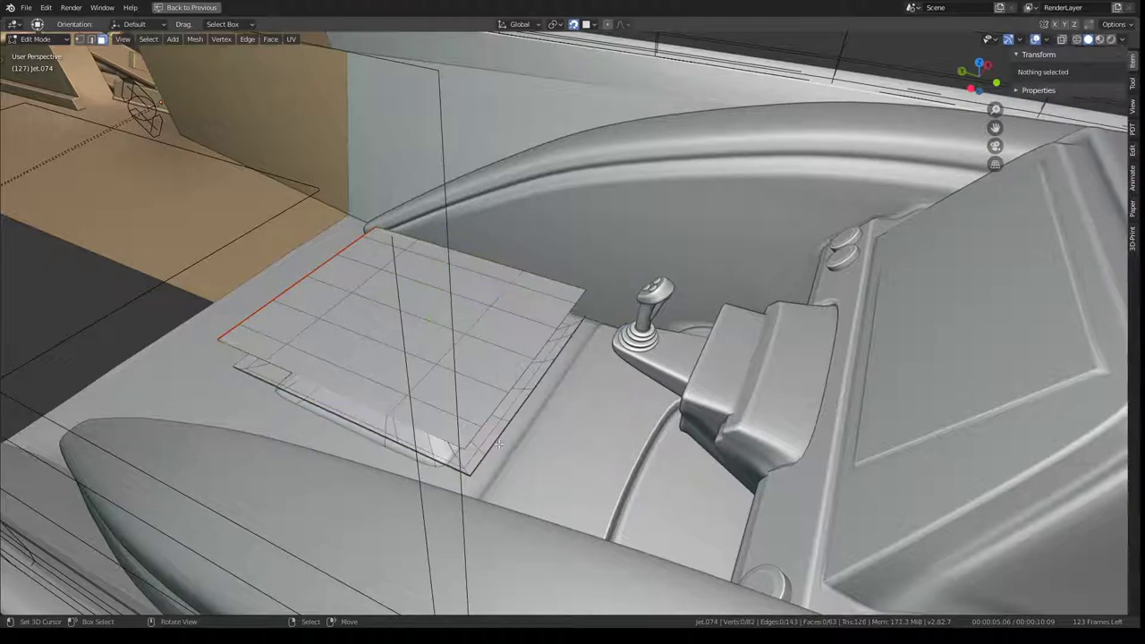
left_click(493, 436)
key("l")
key("x")
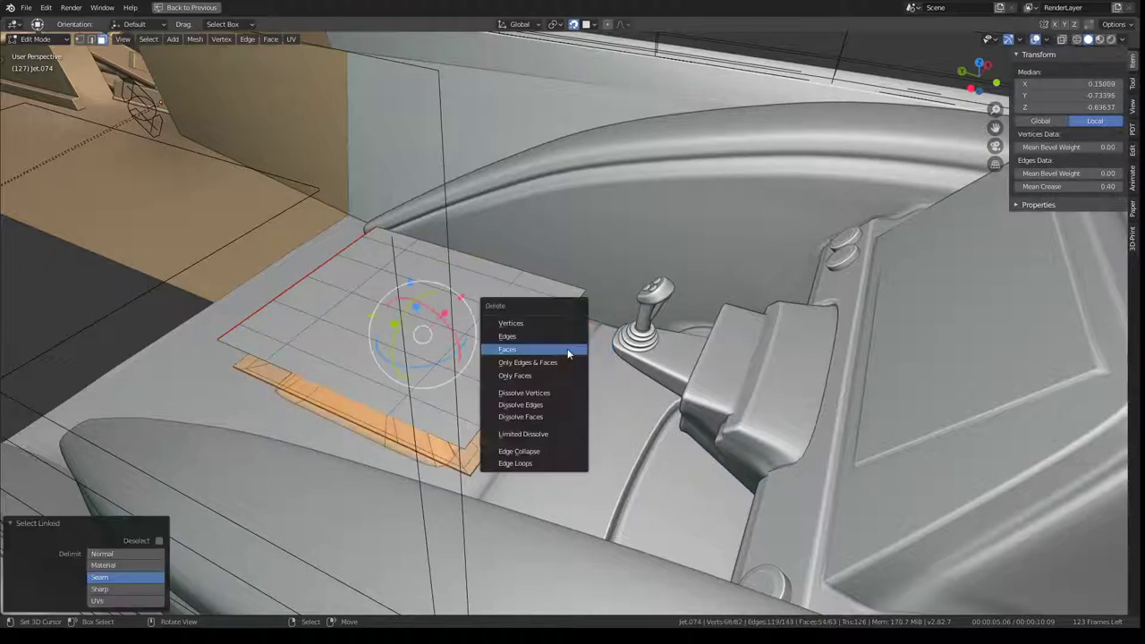
left_click(532, 350)
key("l")
Extrude the grid plane downward into a box and recalculate its normals outward
middle_click_drag(457, 345, 440, 188)
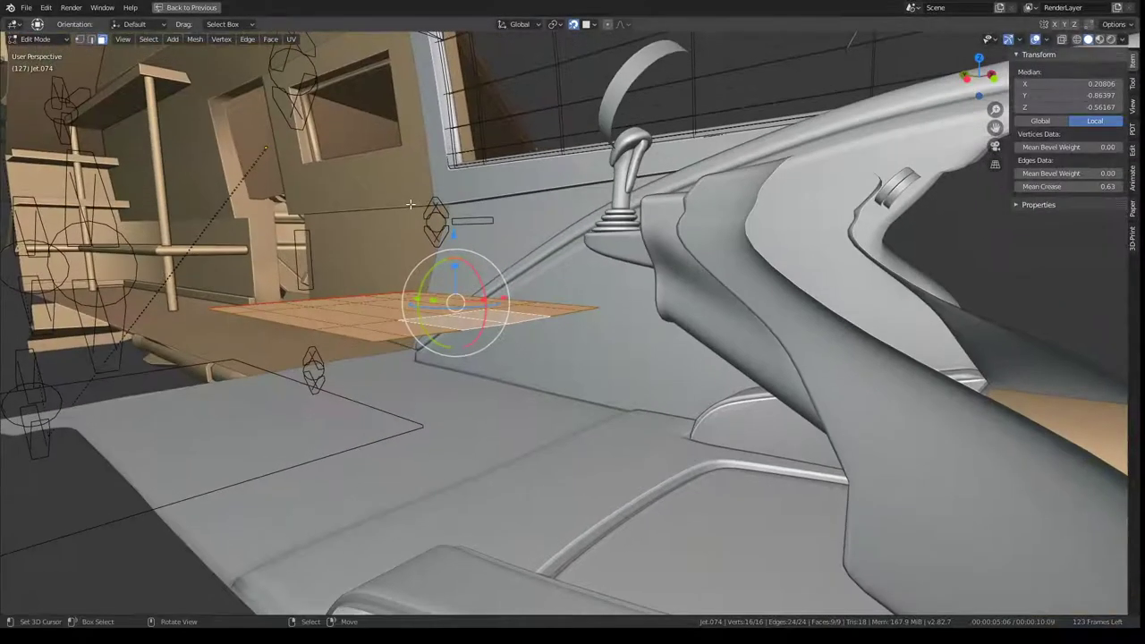
key("e")
key("Escape")
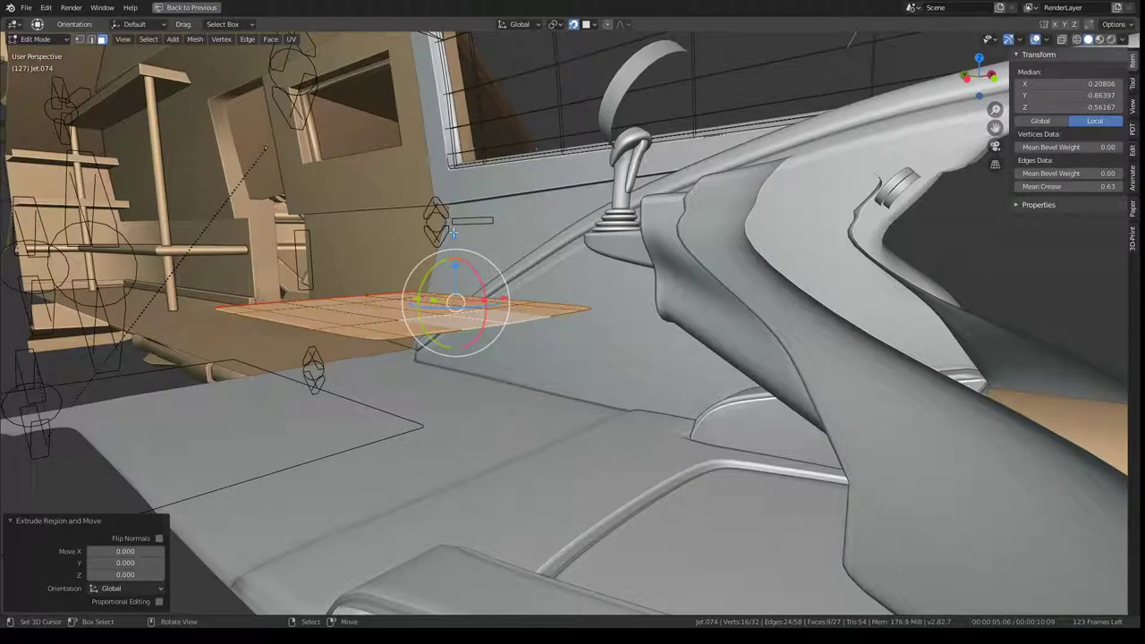
key("e")
key("Escape")
key("e")
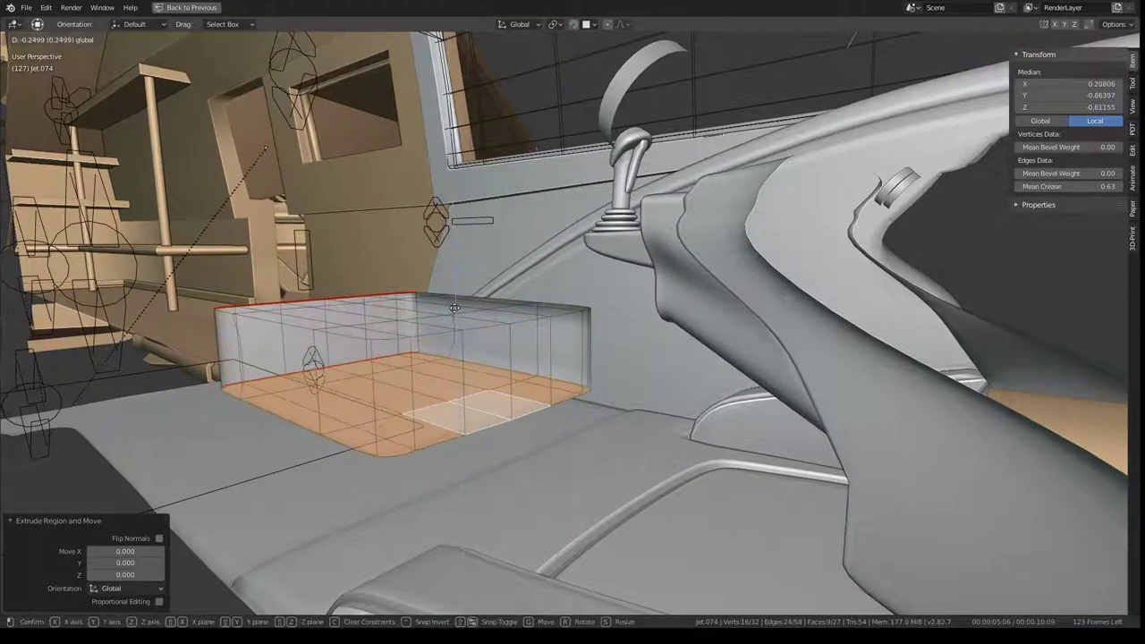
left_click(454, 304)
key("l")
key("shift+n")
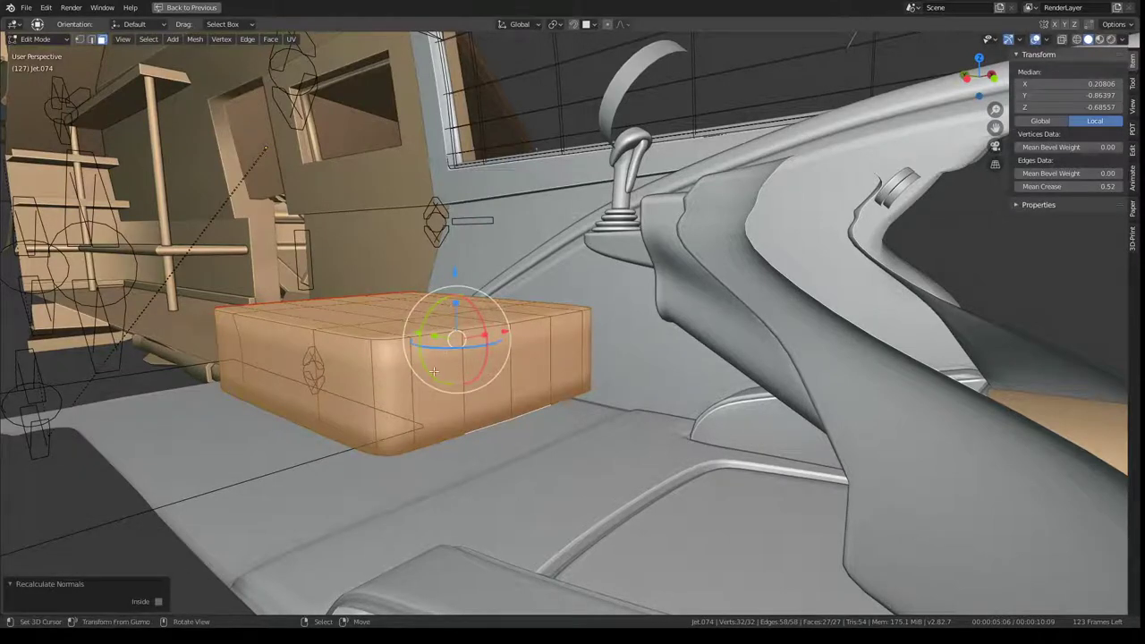
middle_click_drag(433, 372, 465, 358)
left_click(452, 416, "alt")
Extrude the armrest's two side faces and push them along Y toward the joystick
mouse_move(452, 416)
middle_mouse_down()
mouse_move(469, 349)
mouse_move(465, 305)
middle_mouse_up()
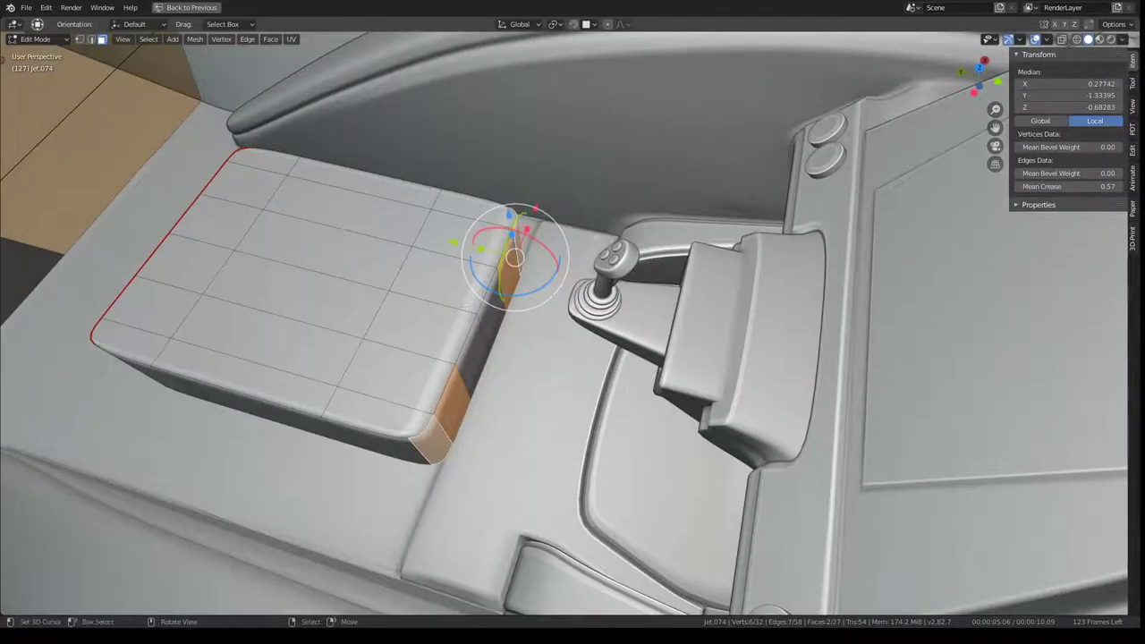
key("e")
right_click(440, 313)
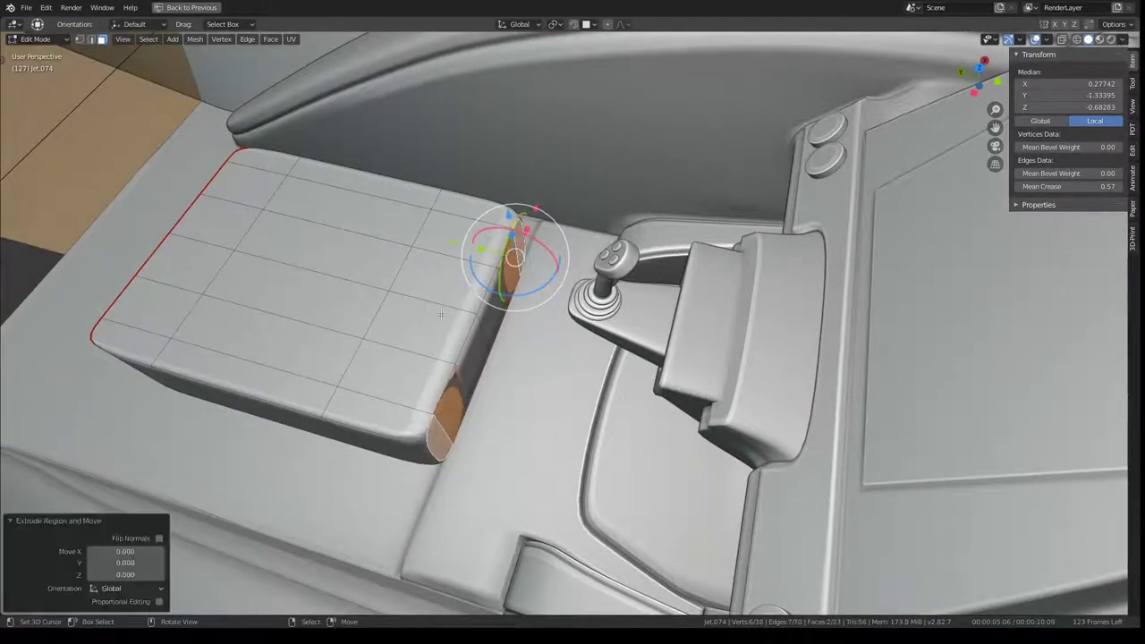
key("g")
key("y")
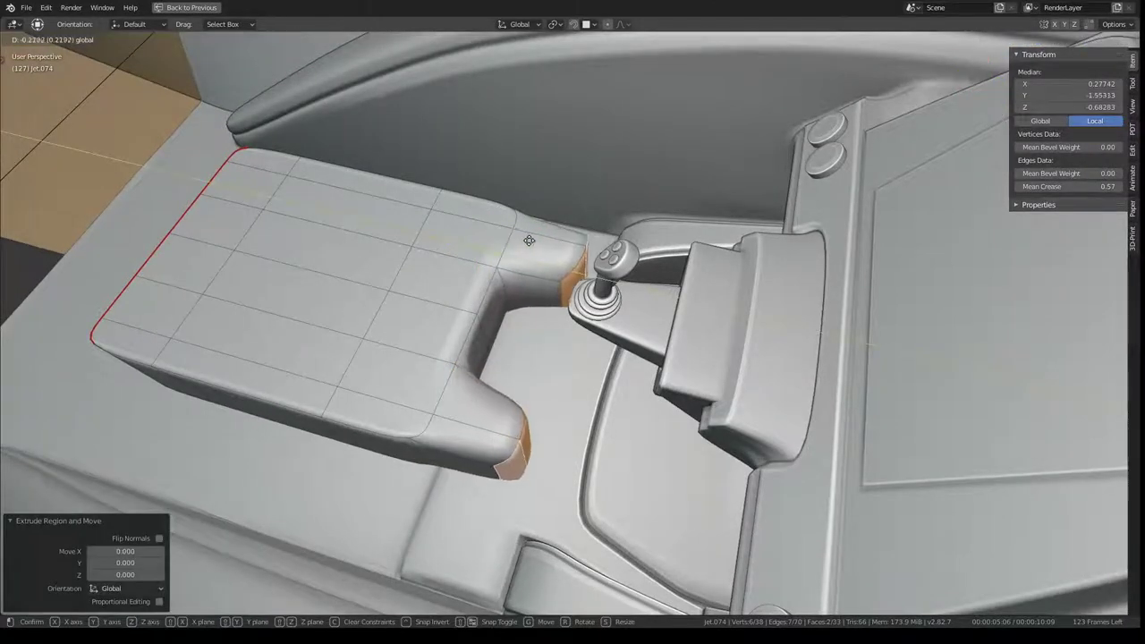
mouse_move(526, 237)
middle_mouse_down()
mouse_move(541, 294)
mouse_move(572, 232)
middle_mouse_up()
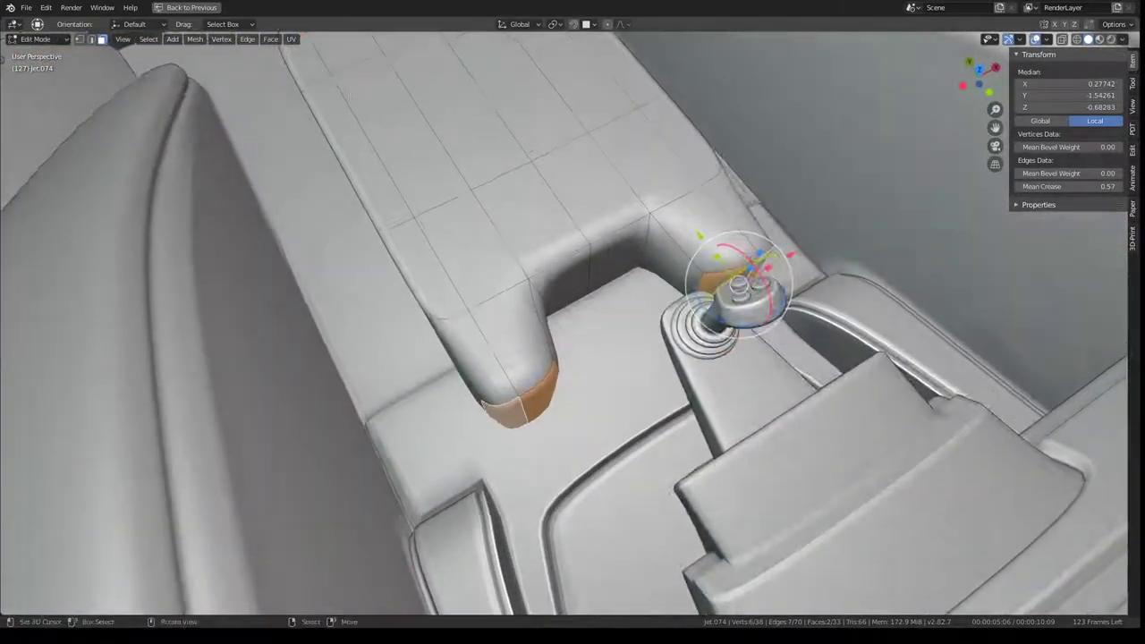
Subdivide the edges around the arm and slide a horizontal edge loop along it
left_click(93, 40)
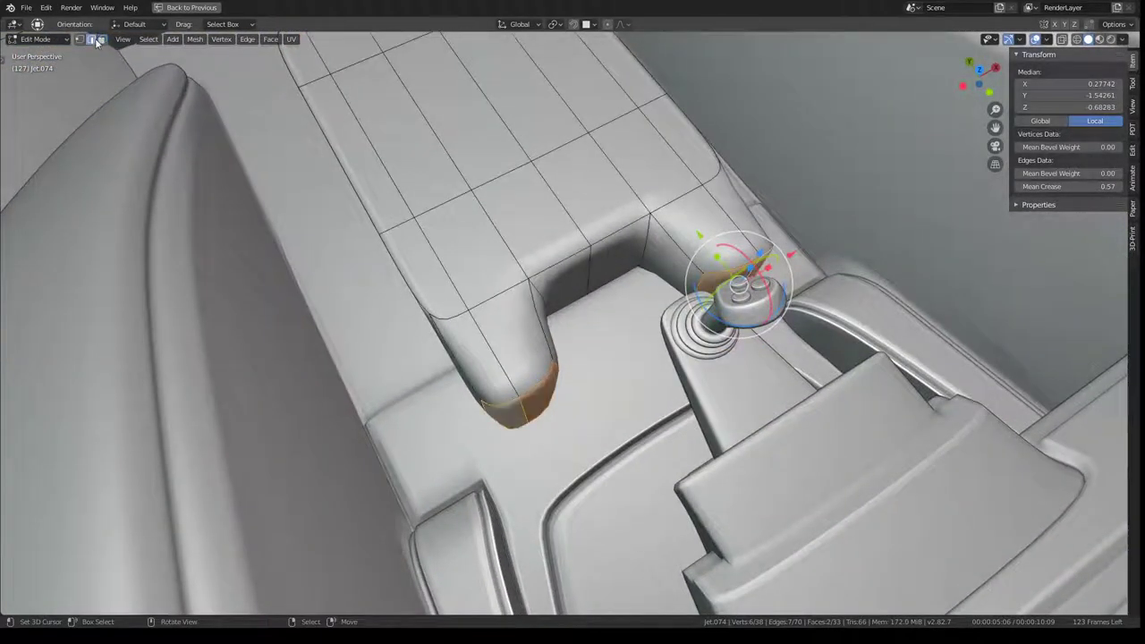
left_click(543, 432, "ctrl")
key("KP_Decimal")
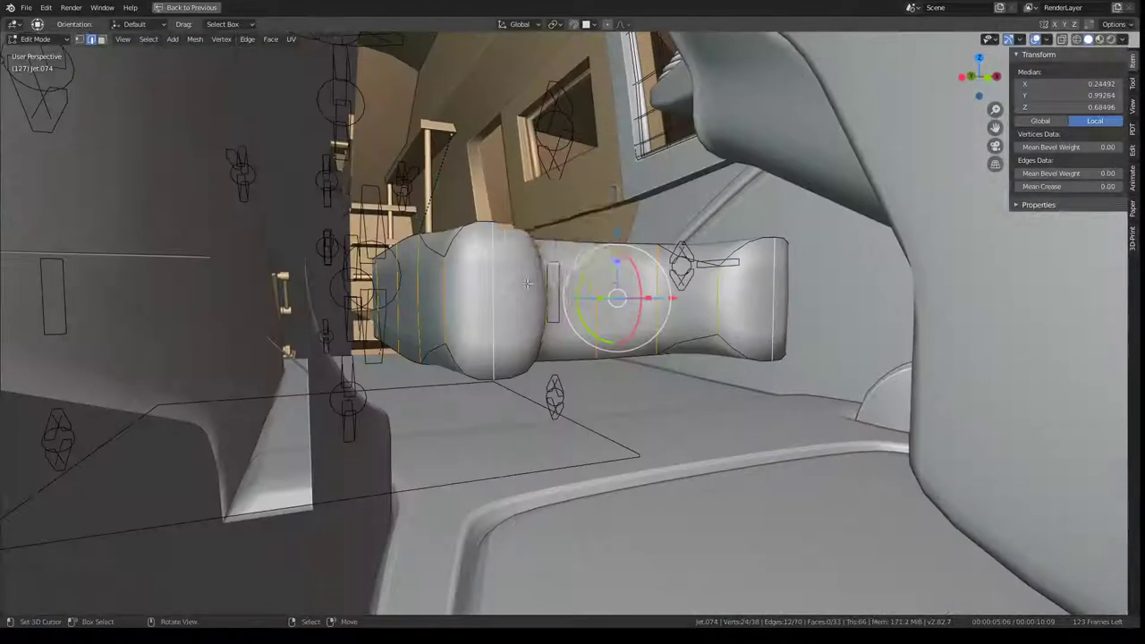
key("q")
left_click(594, 258)
left_click(524, 251, "alt")
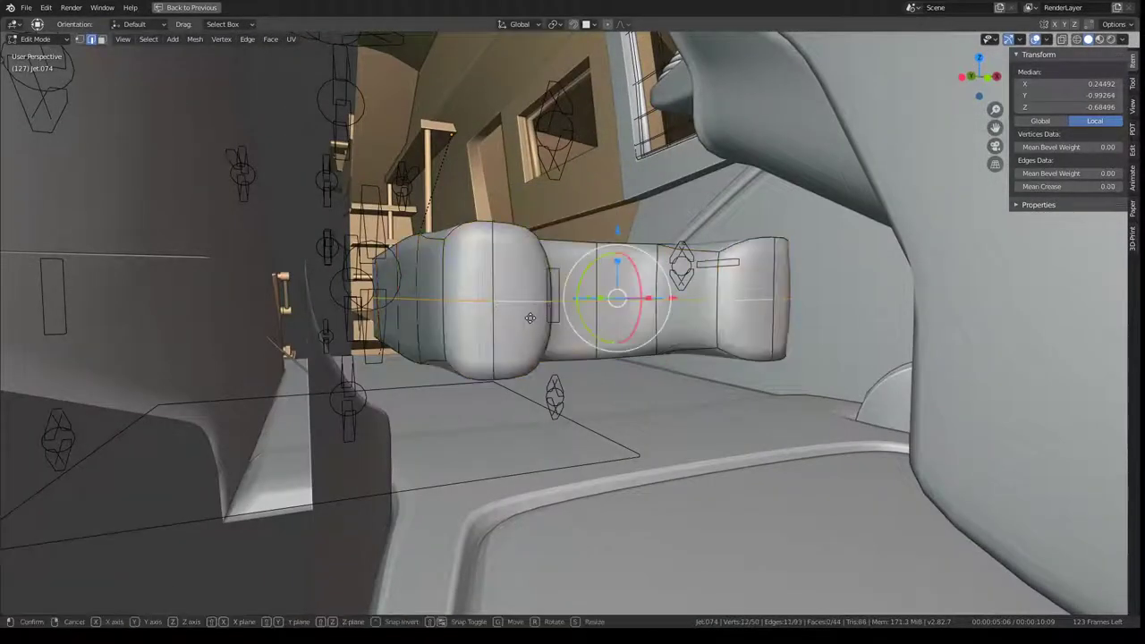
key("g")
key("g")
left_click(525, 253)
left_click_drag(619, 191, 619, 191)
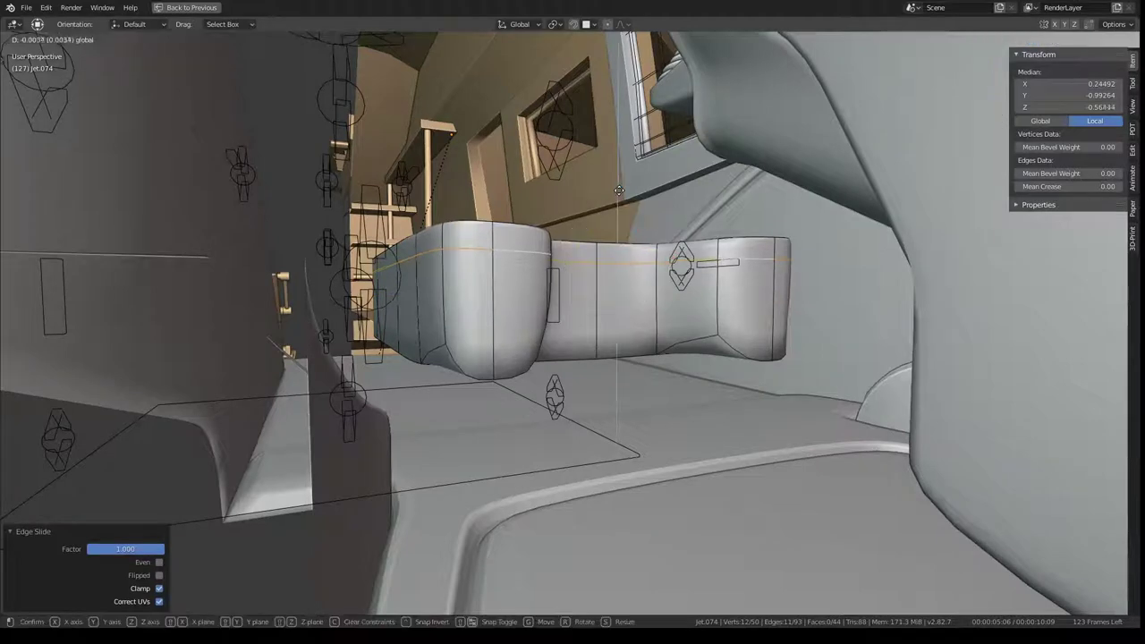
left_click(619, 192)
Subdivide the whole armrest mesh and slide its horizontal loop down to the lower border
key("shift+g")
left_click(590, 221)
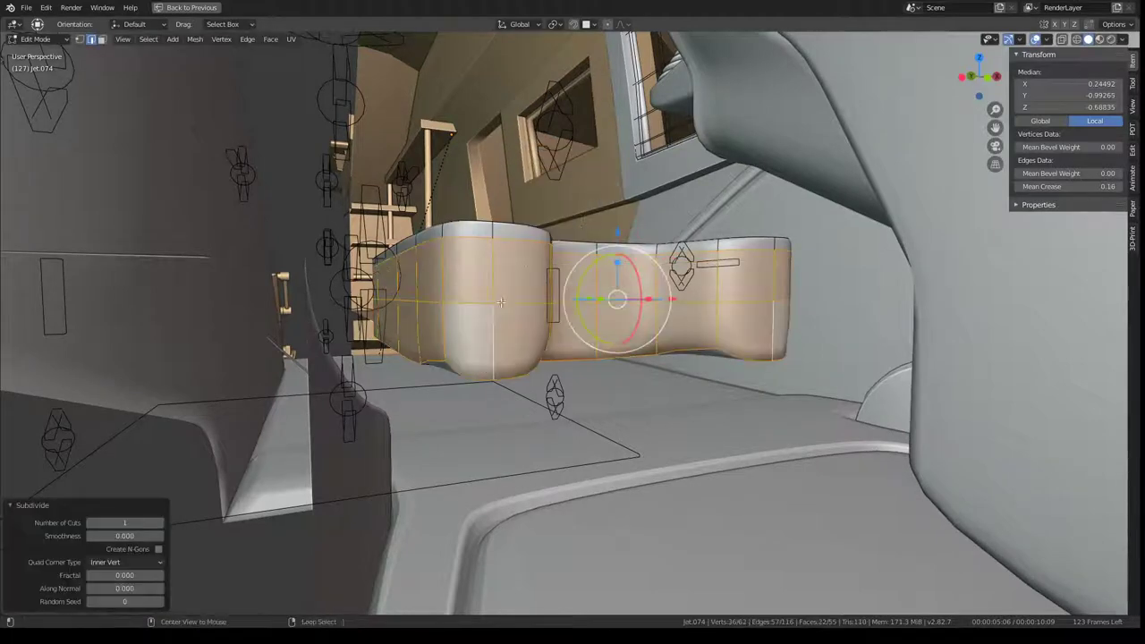
left_click(506, 304, "alt")
key("g")
key("g")
left_click(610, 237)
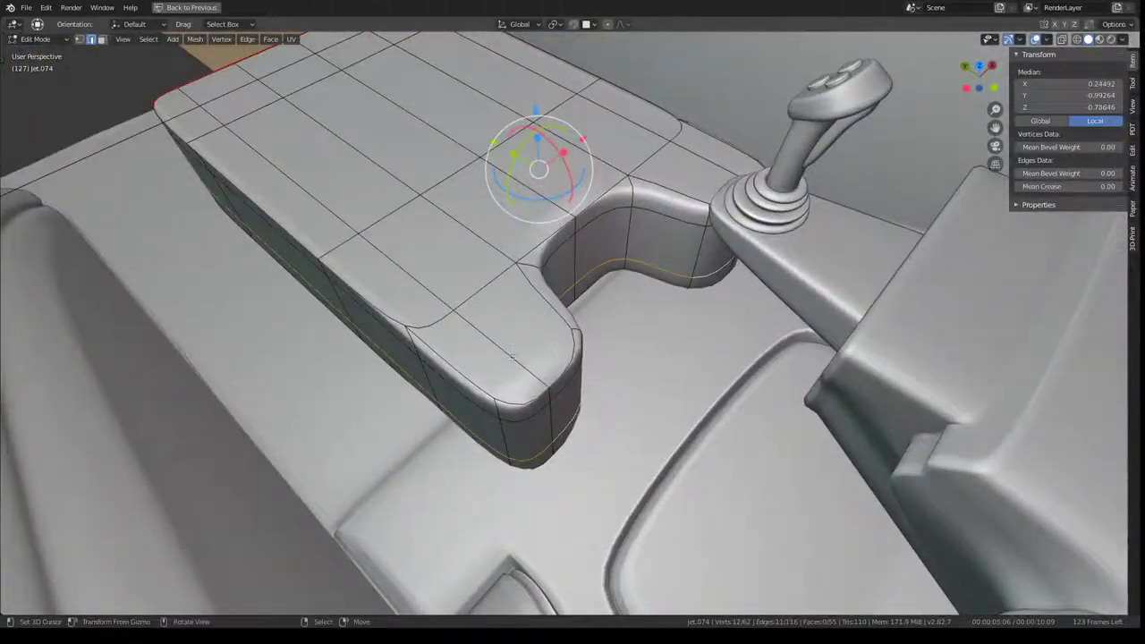
Subdivide the edges beside the joystick notch and slide the new loops into place
left_click(615, 198, "alt")
key("q")
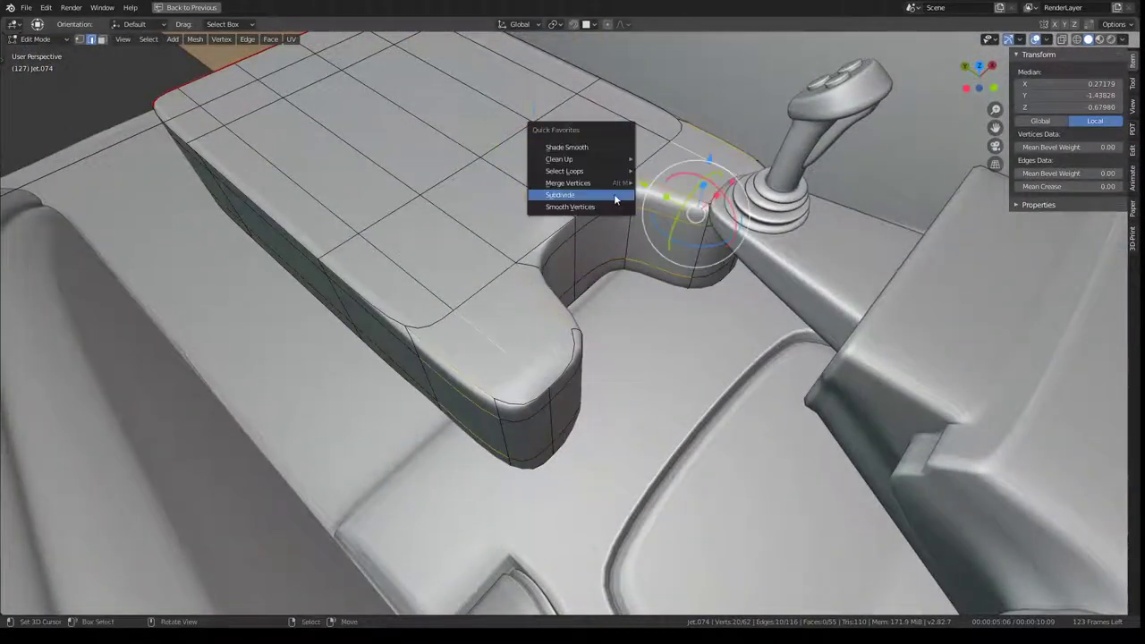
left_click(616, 199)
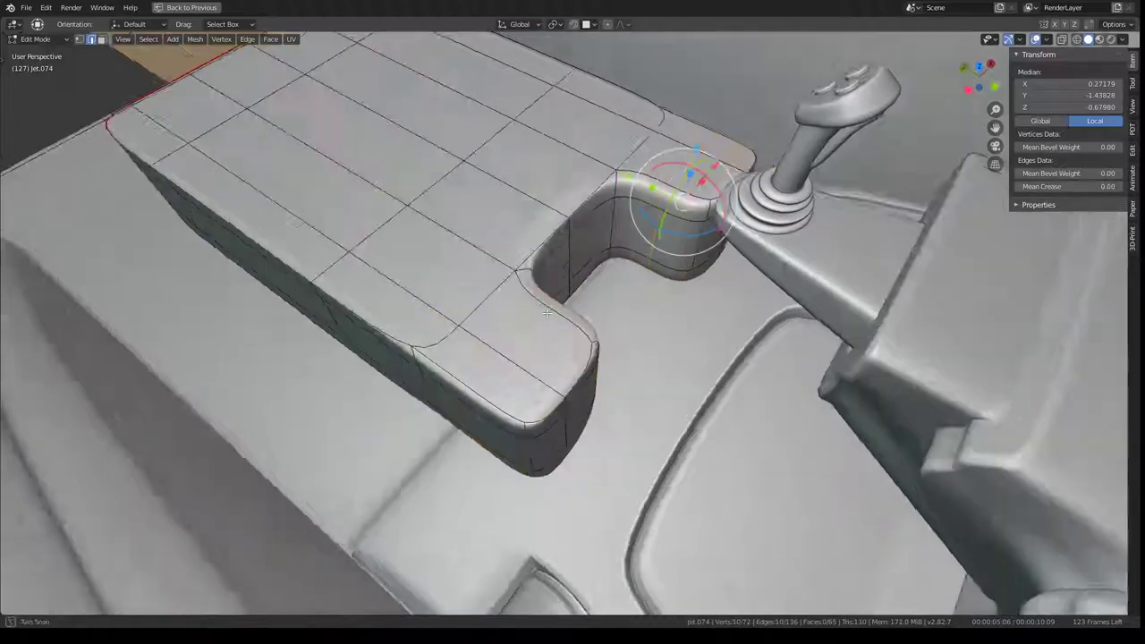
key("g")
key("g")
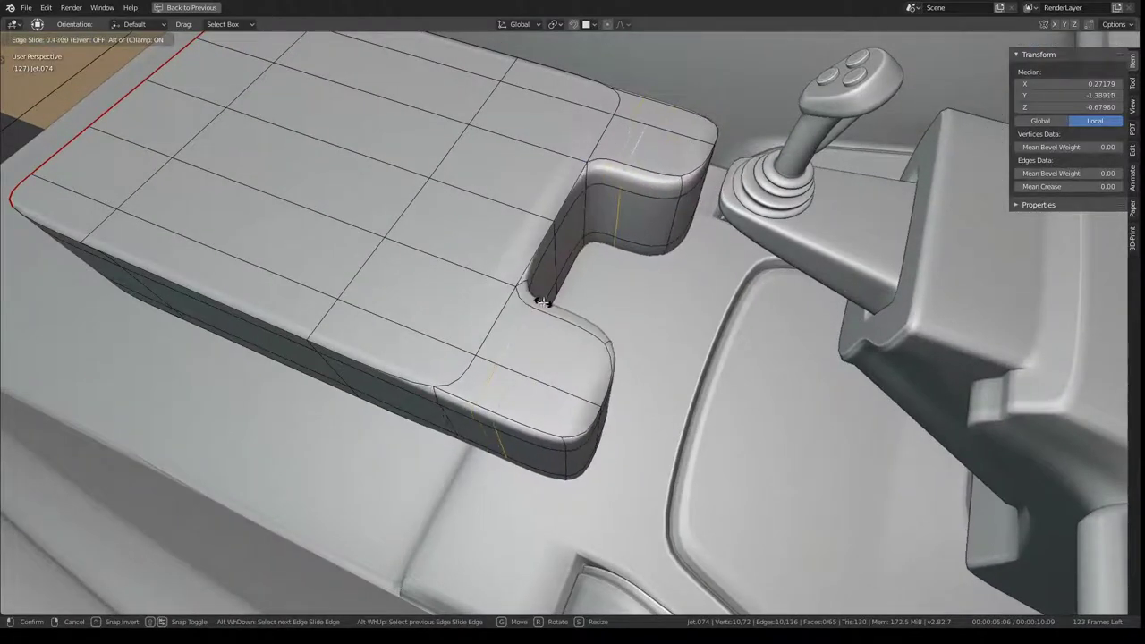
left_click(514, 298)
left_click(439, 323, "alt")
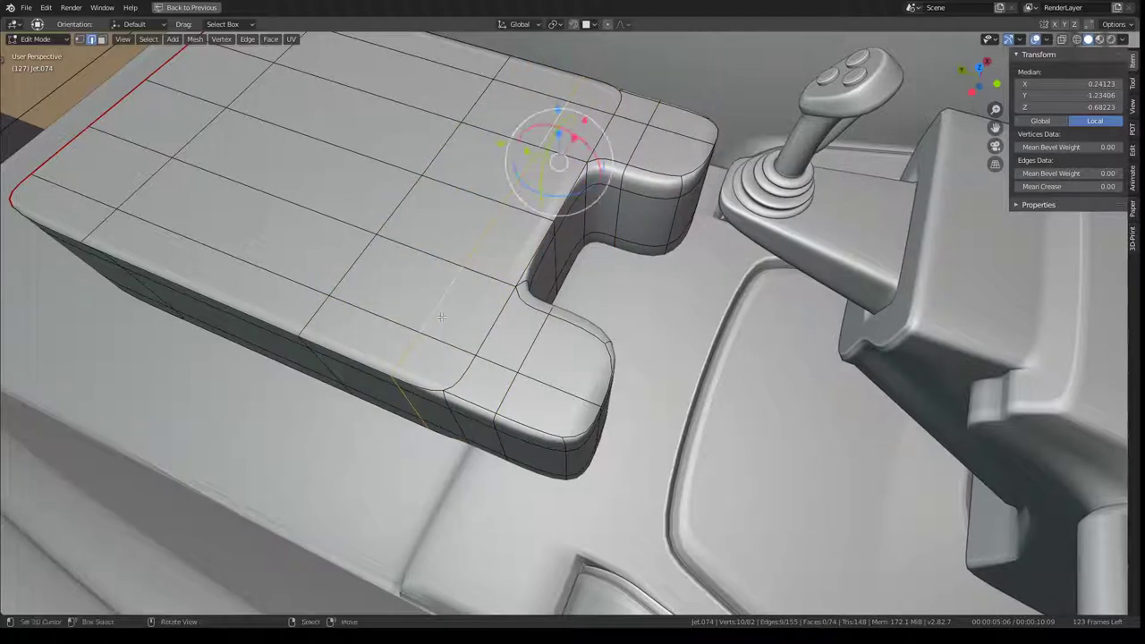
key("g")
key("g")
left_click(476, 303)
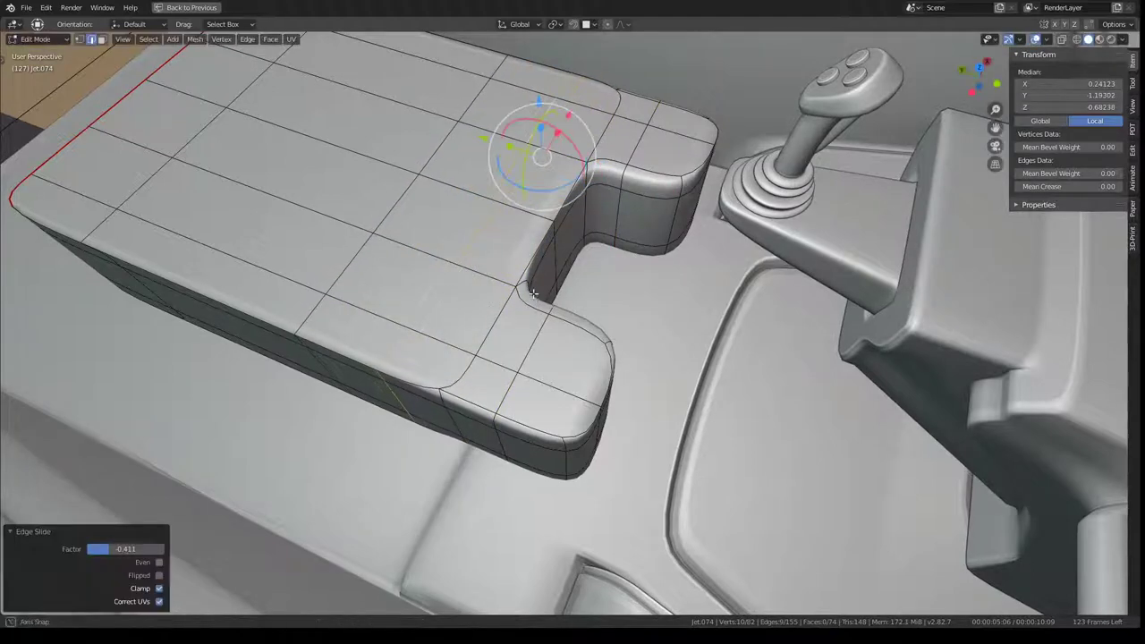
mouse_move(476, 302)
middle_mouse_down()
mouse_move(589, 241)
mouse_move(550, 272)
middle_mouse_up()
key("g")
key("g")
left_click(589, 246)
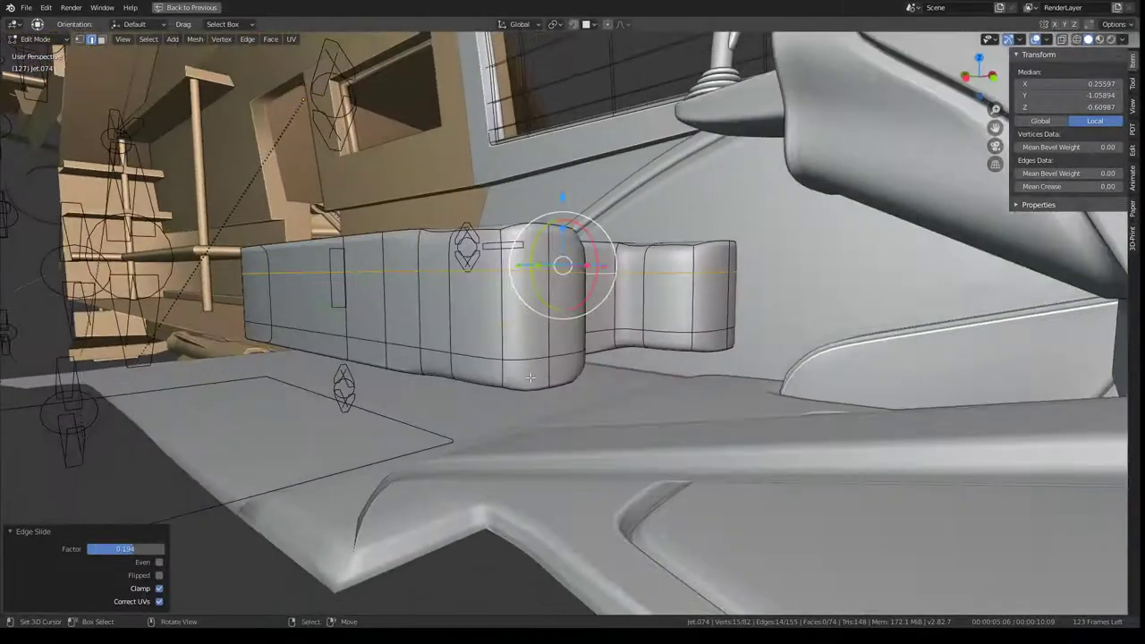
Select and move the two corner faces on the armrest block's underside
left_click(530, 379)
middle_click_drag(530, 378, 504, 345)
left_click(540, 333, "shift")
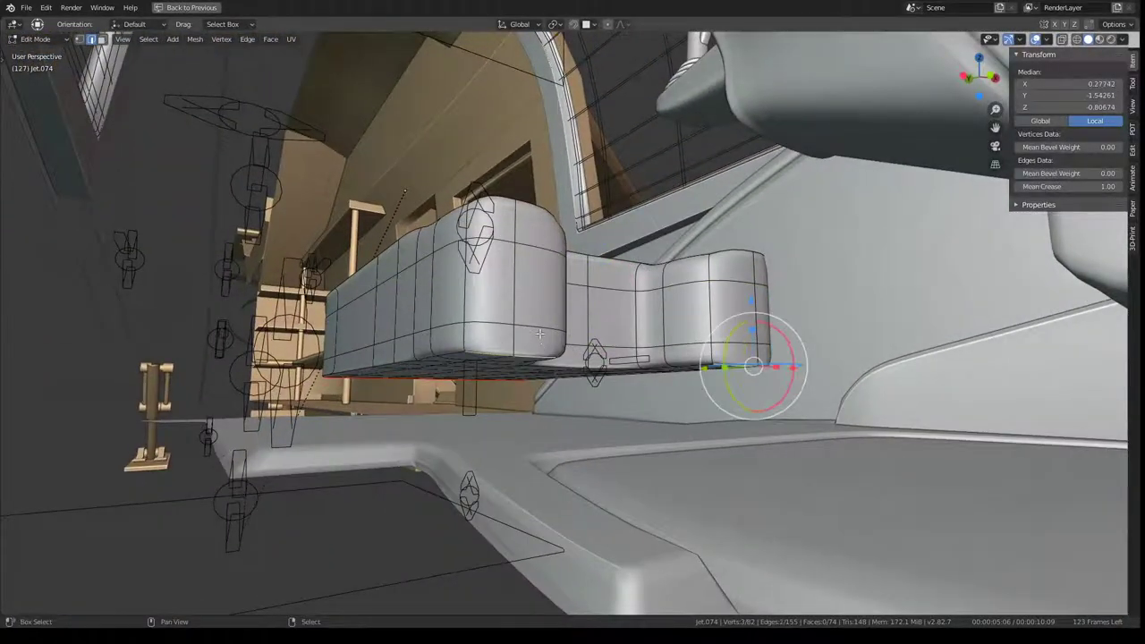
middle_click_drag(524, 304, 677, 285)
middle_click_drag(527, 336, 766, 283)
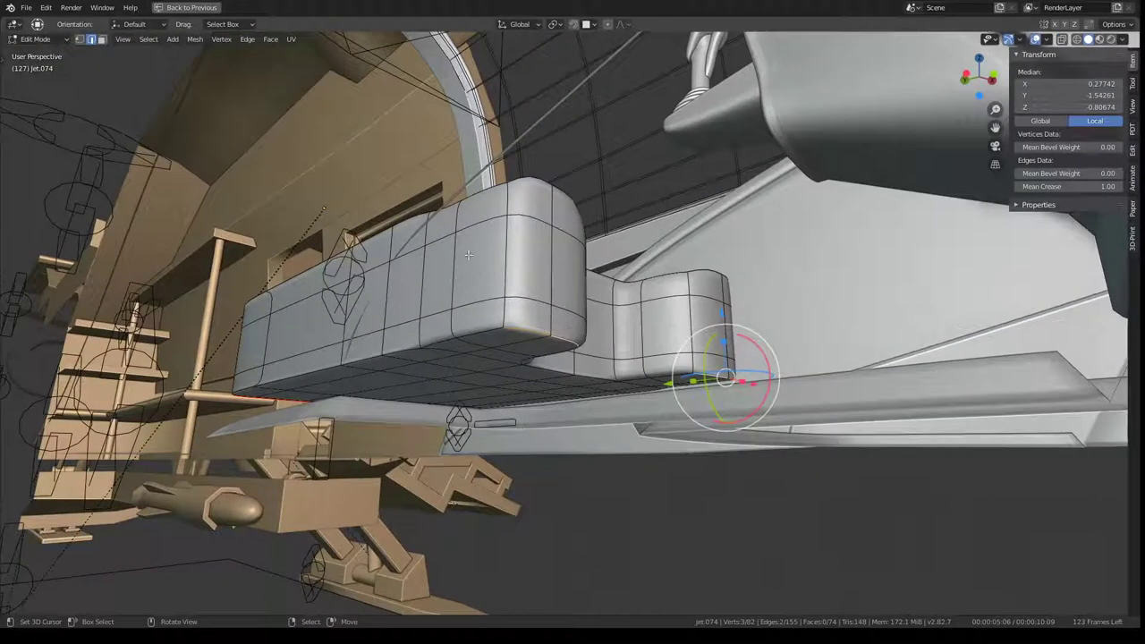
left_click(102, 39)
left_click(521, 313)
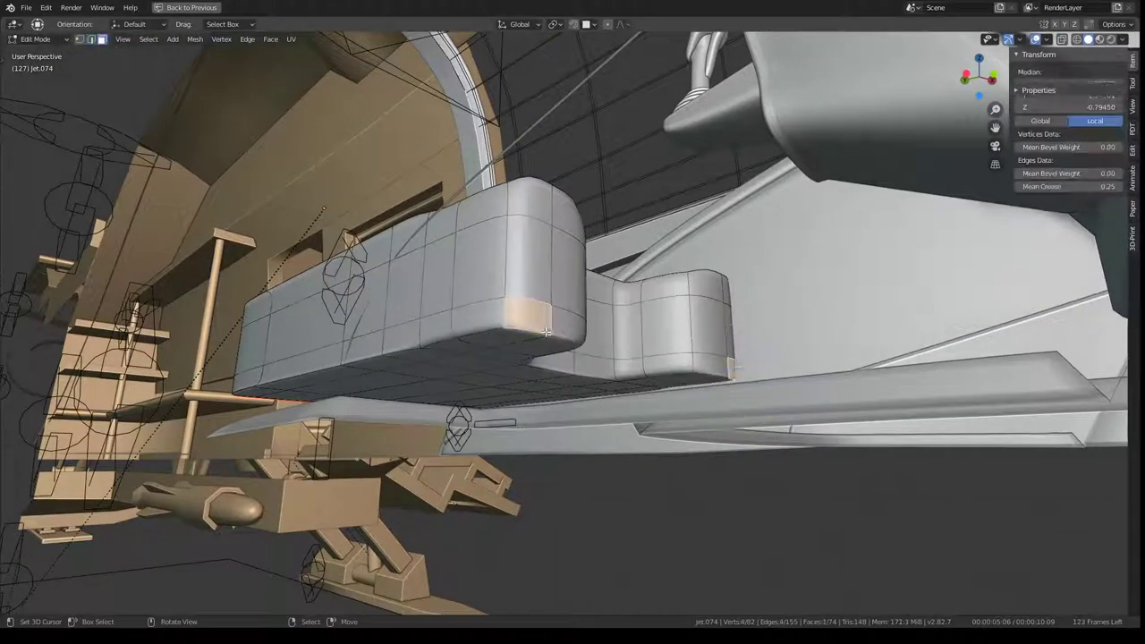
left_click(569, 330, "shift")
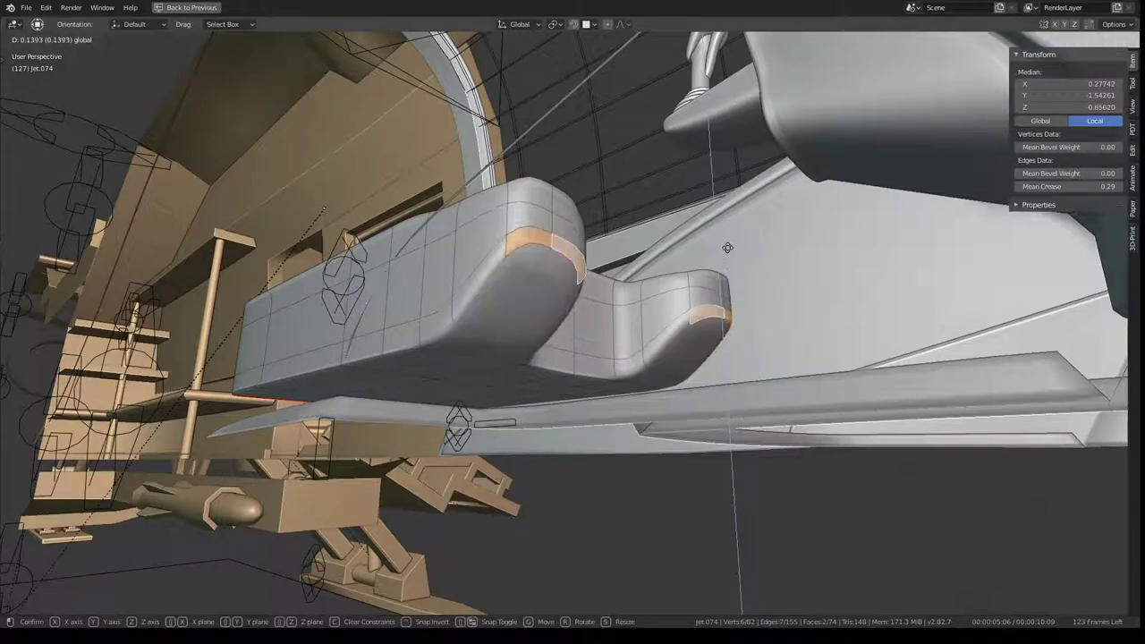
key("Tab")
middle_click_drag(744, 308, 571, 184)
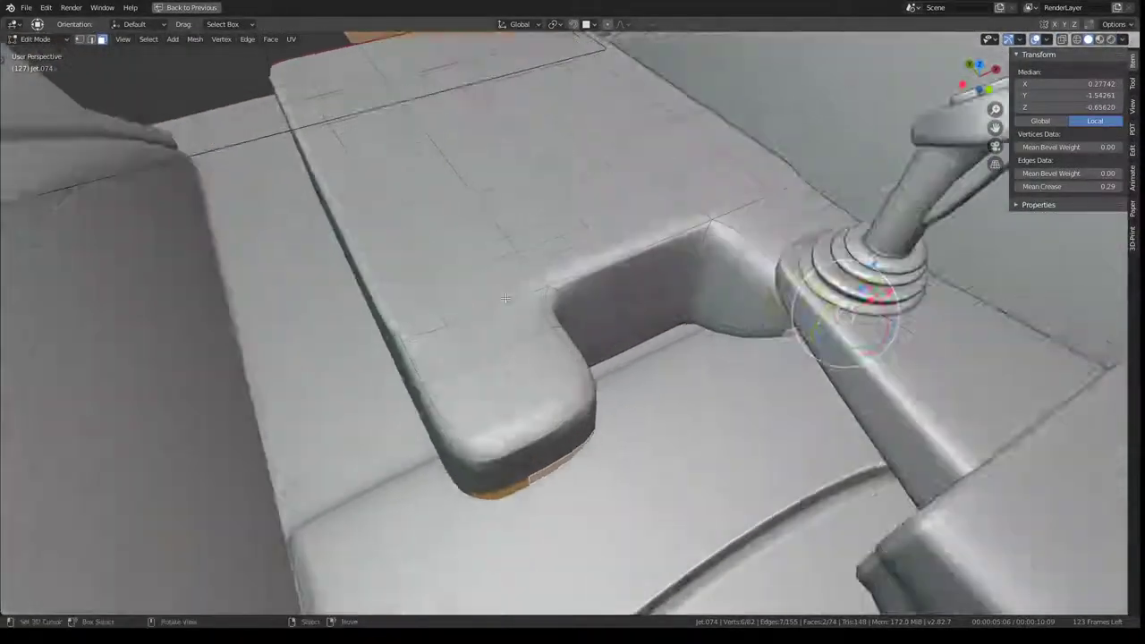
middle_click_drag(624, 285, 46, 7)
Slide the edge loop across the notch, then set the whole mesh's mean crease to 0
left_click(90, 39)
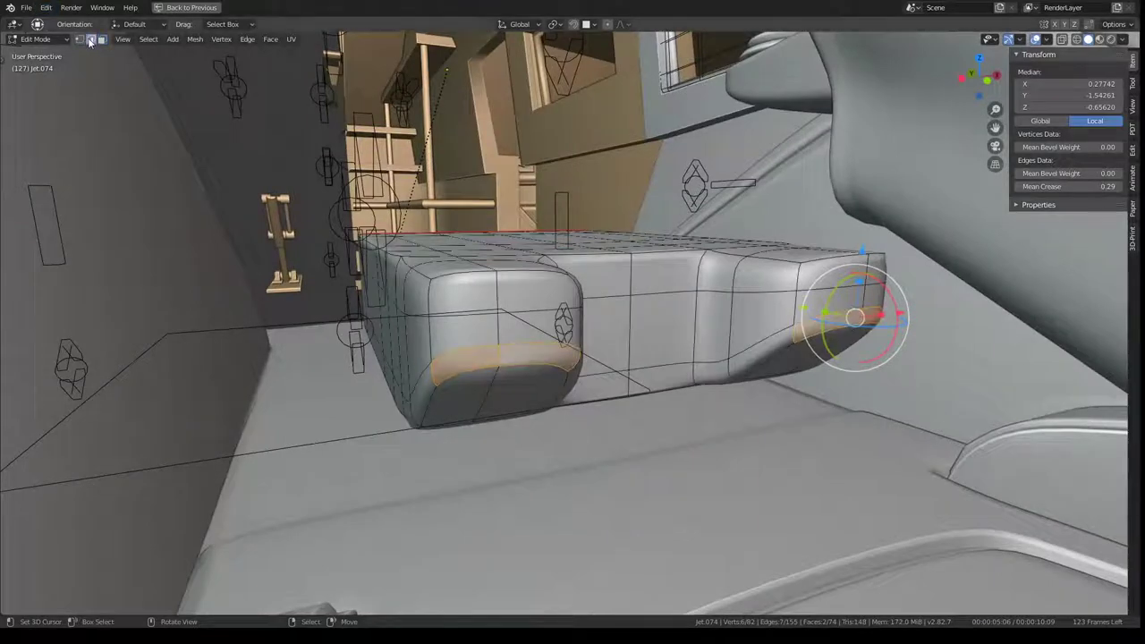
left_click(529, 337, "ctrl+alt")
middle_click_drag(529, 337, 497, 286)
key("g")
key("g")
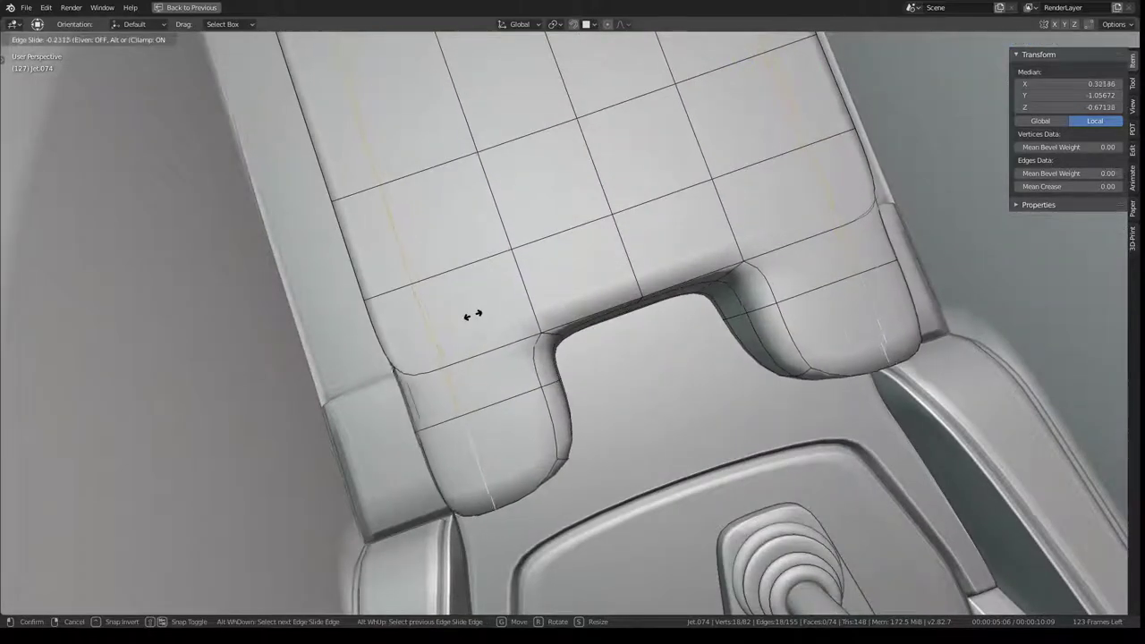
left_click(448, 315)
key("a")
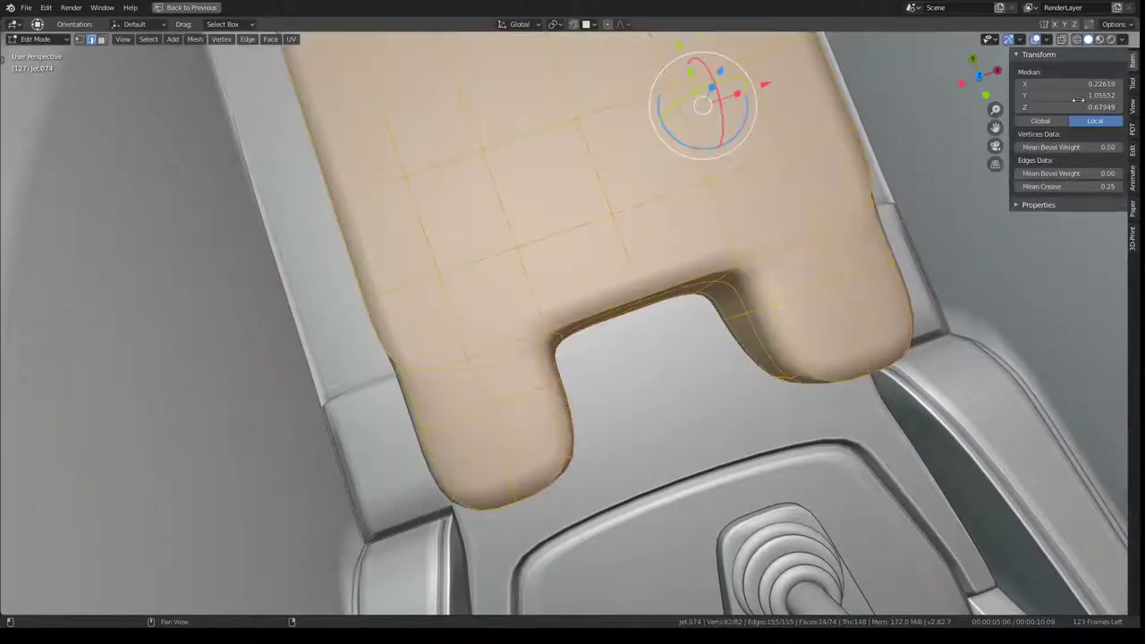
left_click_drag(1125, 188, 1073, 188)
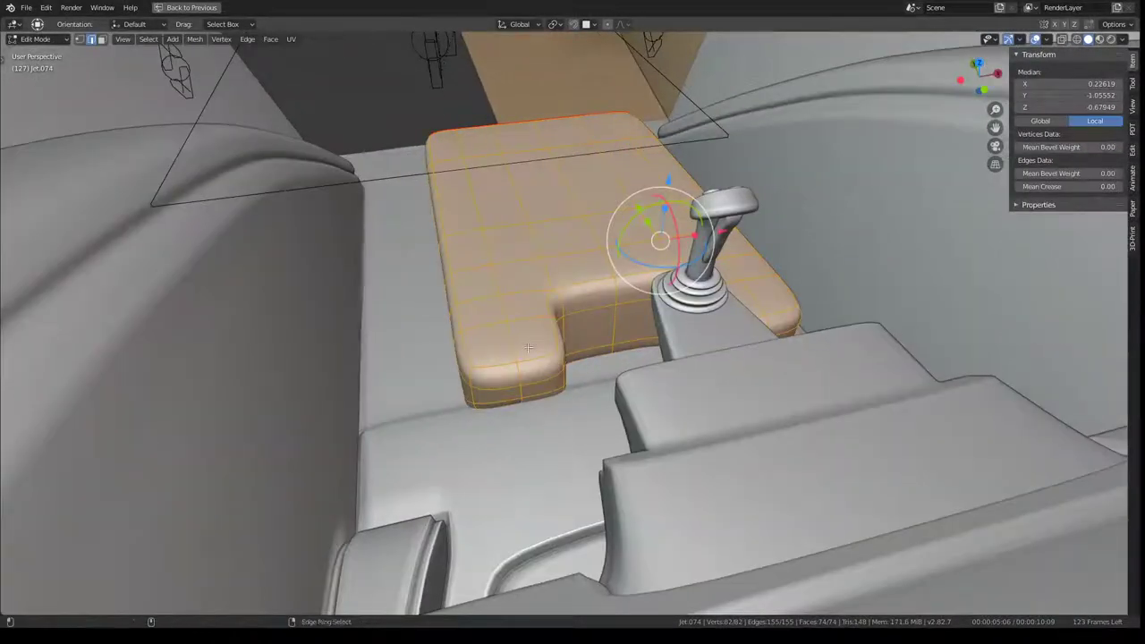
Subdivide an edge ring and slide the new loop near the block's left edge
left_click(528, 347, "ctrl+alt")
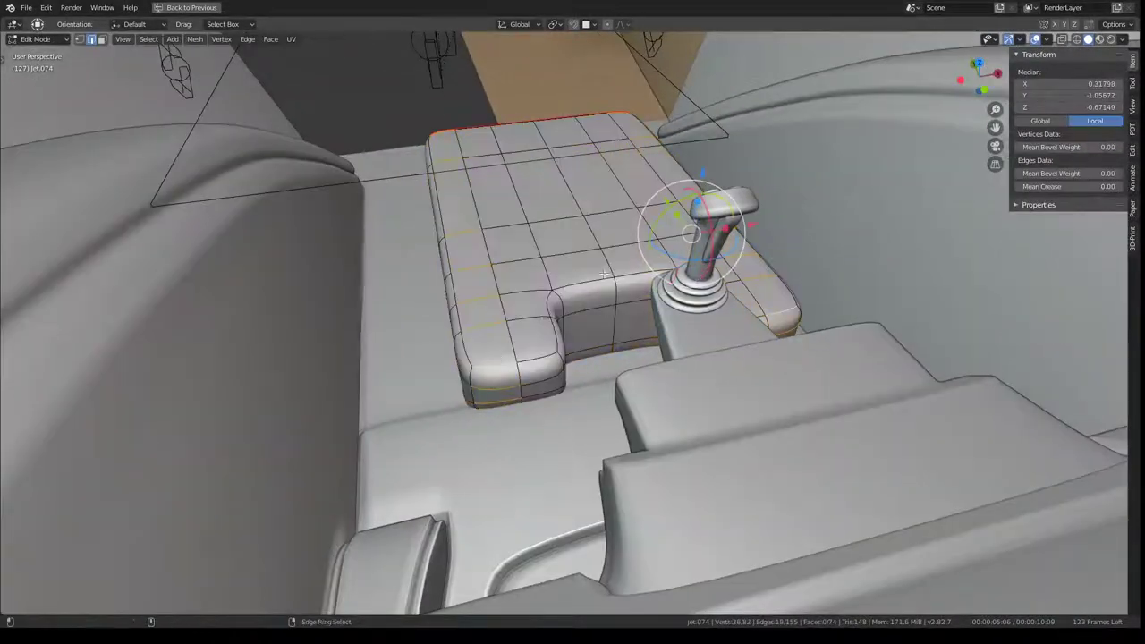
right_click(626, 220)
left_click(626, 220)
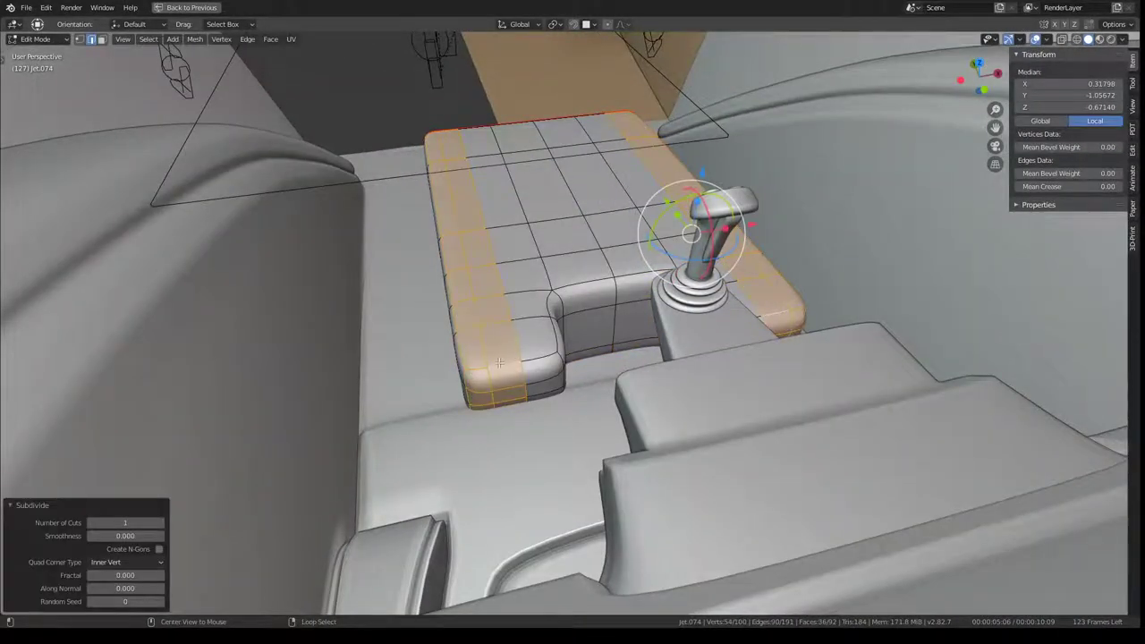
key("ctrl+r")
left_click(537, 329)
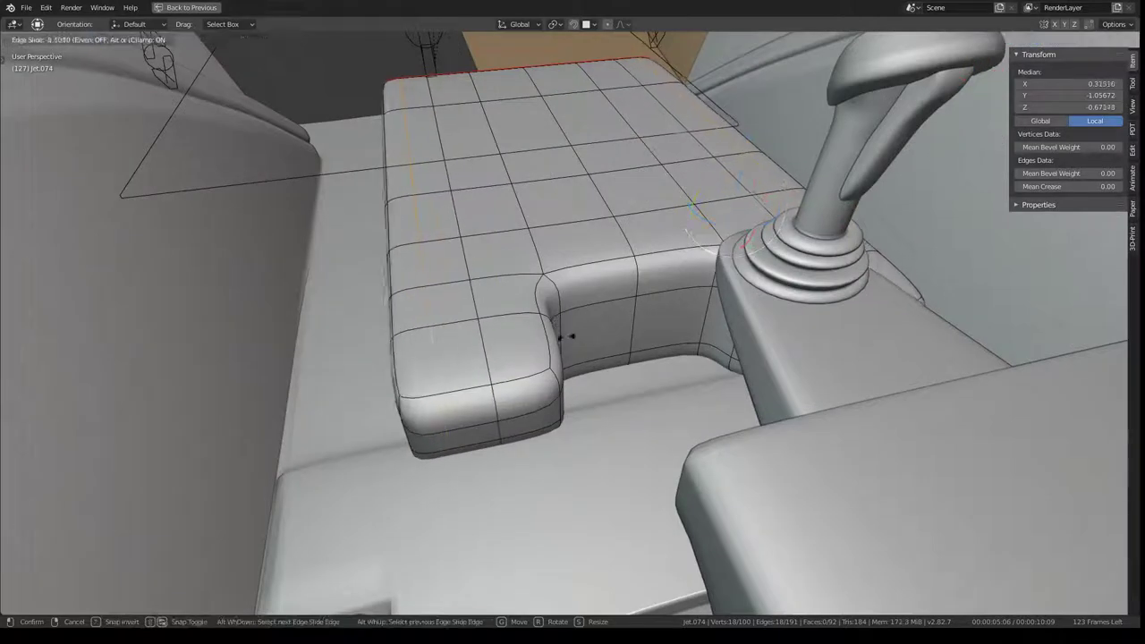
left_click(577, 333)
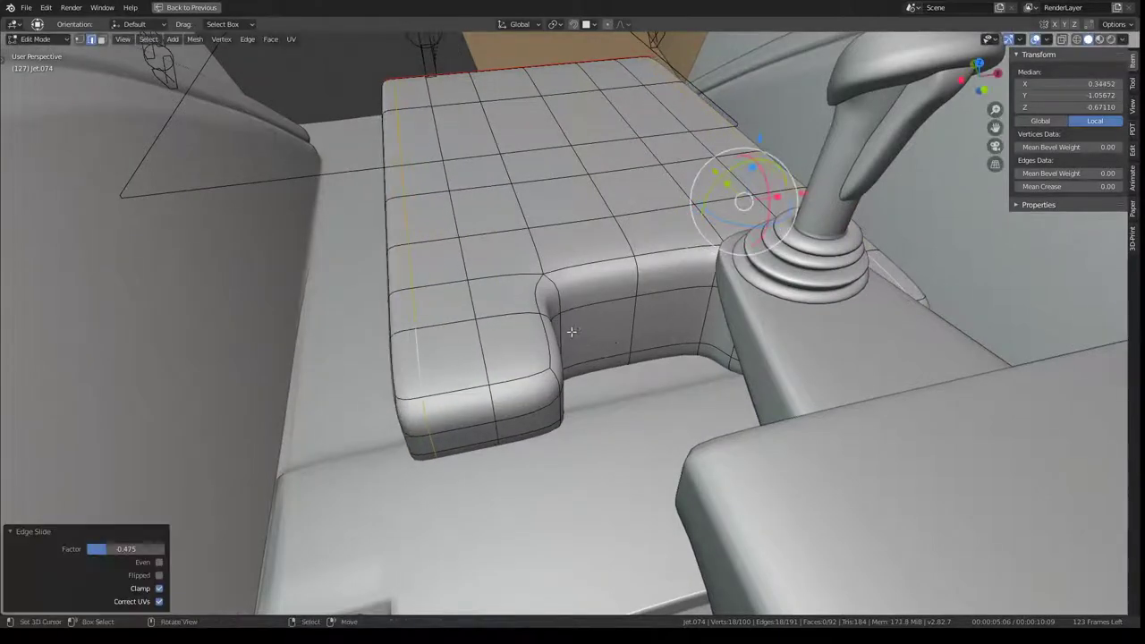
Add a second loop and position it near the block's front corner
right_click(526, 372)
left_click(525, 350)
key("ctrl+r")
left_click(508, 359)
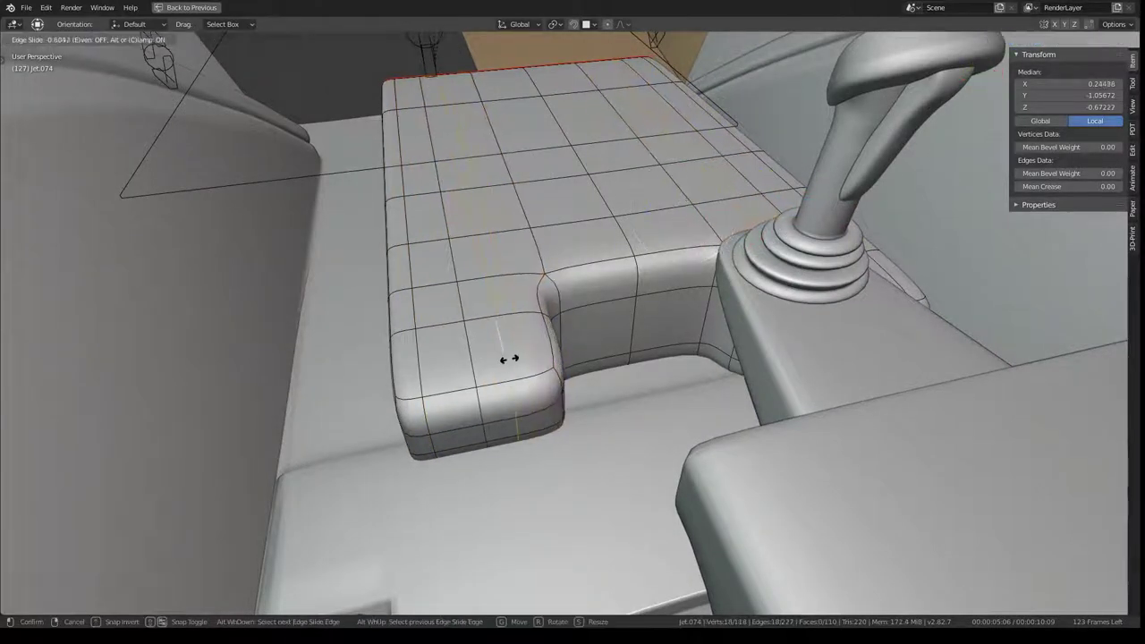
left_click(472, 360)
middle_click_drag(472, 361, 517, 288)
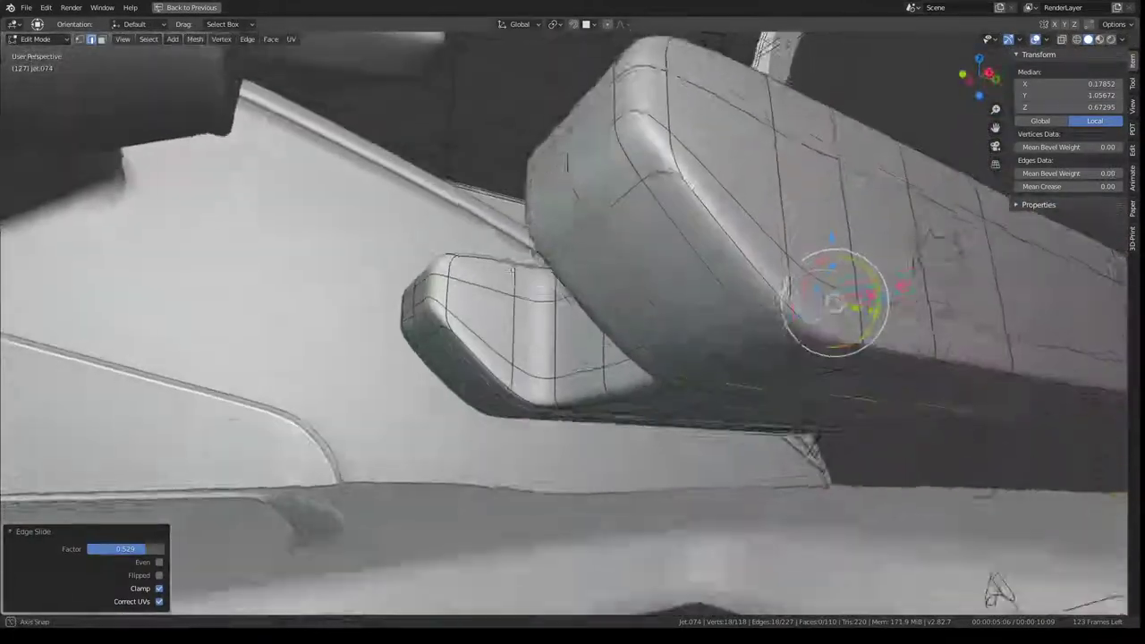
mouse_move(517, 288)
middle_mouse_down()
mouse_move(540, 280)
mouse_move(576, 313)
mouse_move(543, 237)
mouse_move(538, 251)
mouse_move(612, 276)
mouse_move(395, 300)
middle_mouse_up()
Return to Object Mode and look through the scene camera
left_click(526, 297, "ctrl+alt")
scroll(576, 313, "down", 5)
key("Tab")
key("Tab")
middle_click_drag(423, 309, 501, 268)
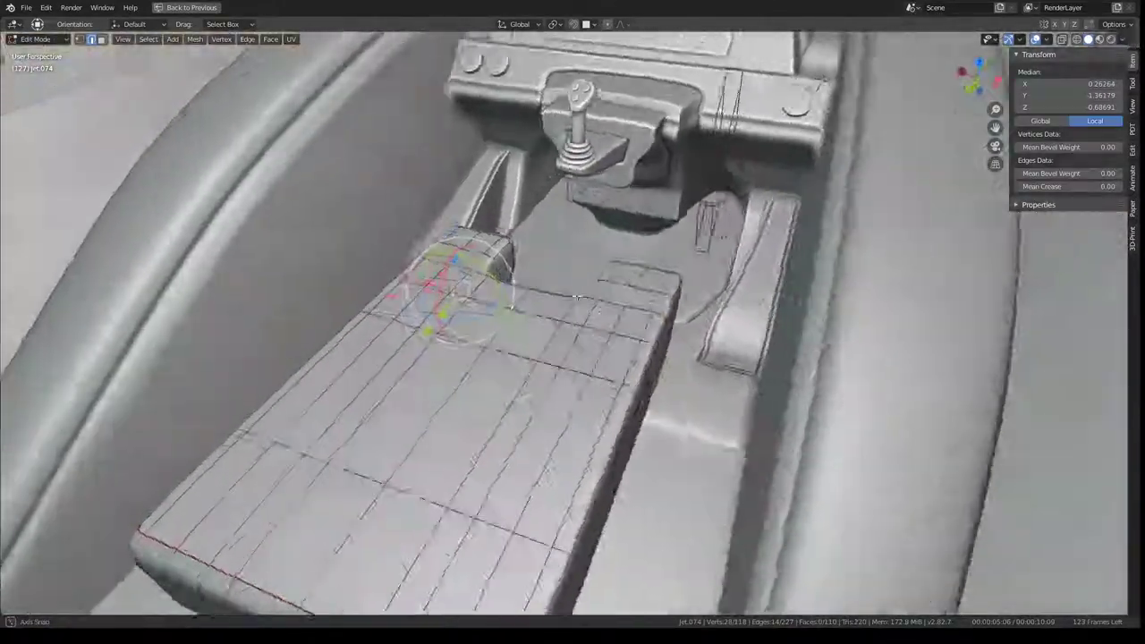
key("Tab")
mouse_move(614, 302)
middle_mouse_down()
mouse_move(649, 315)
mouse_move(679, 389)
middle_mouse_up()
scroll(650, 316, "up", 5)
key("KP_0")
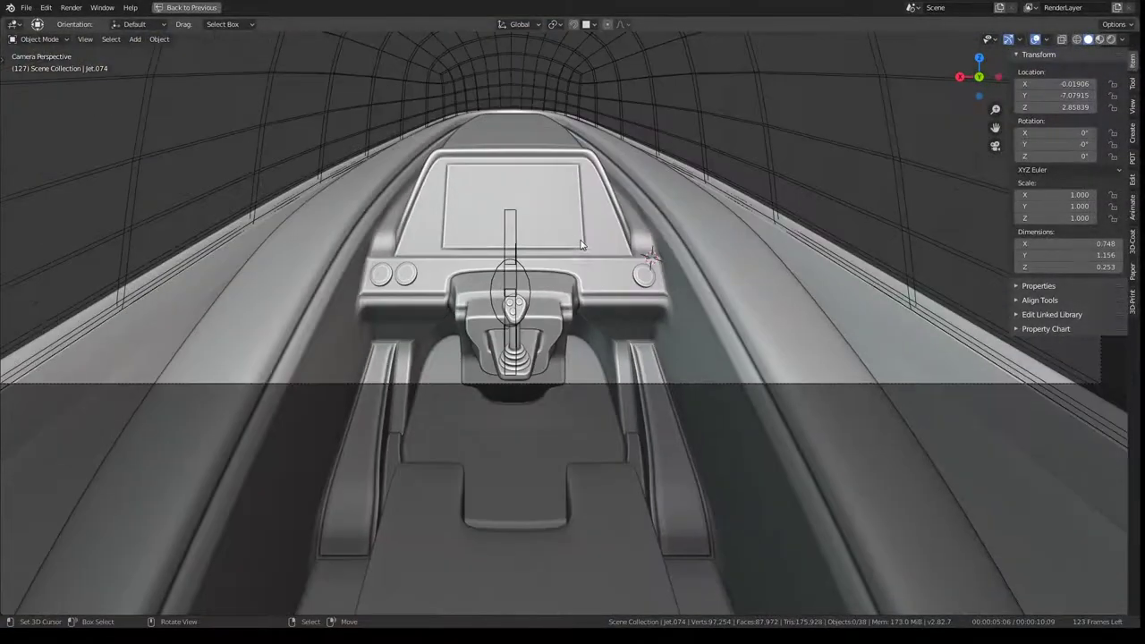
Select the scene camera, cancel a trial rotation, and switch to Right Orthographic view
scroll(581, 244, "up", 2)
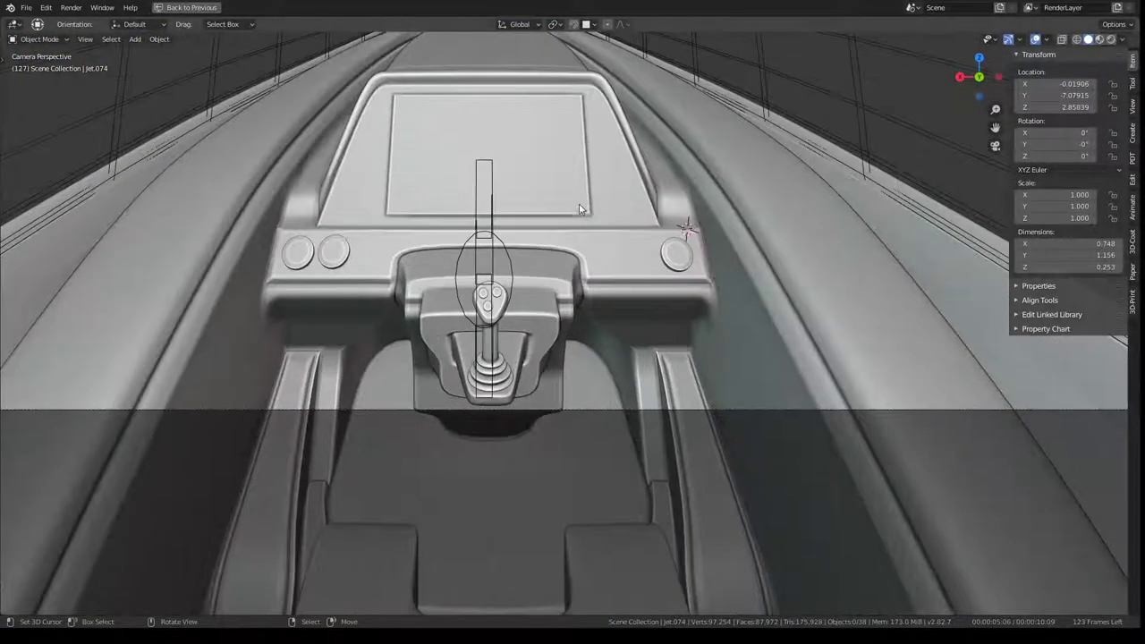
scroll(579, 209, "down", 2)
scroll(577, 128, "down", 2)
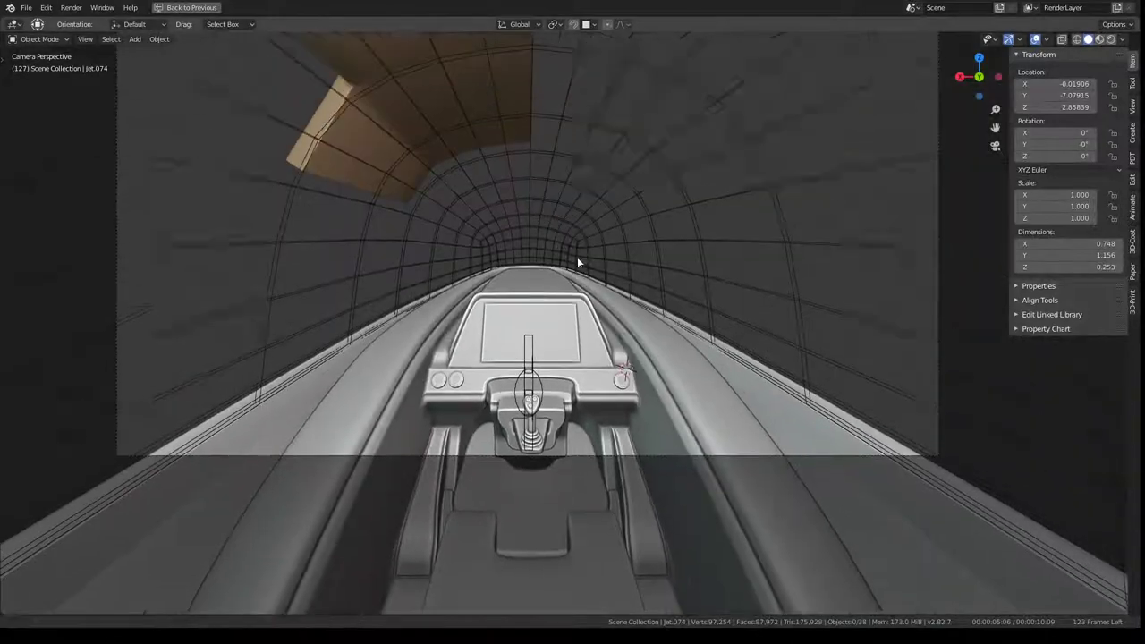
scroll(577, 256, "down", 1)
left_click(611, 51)
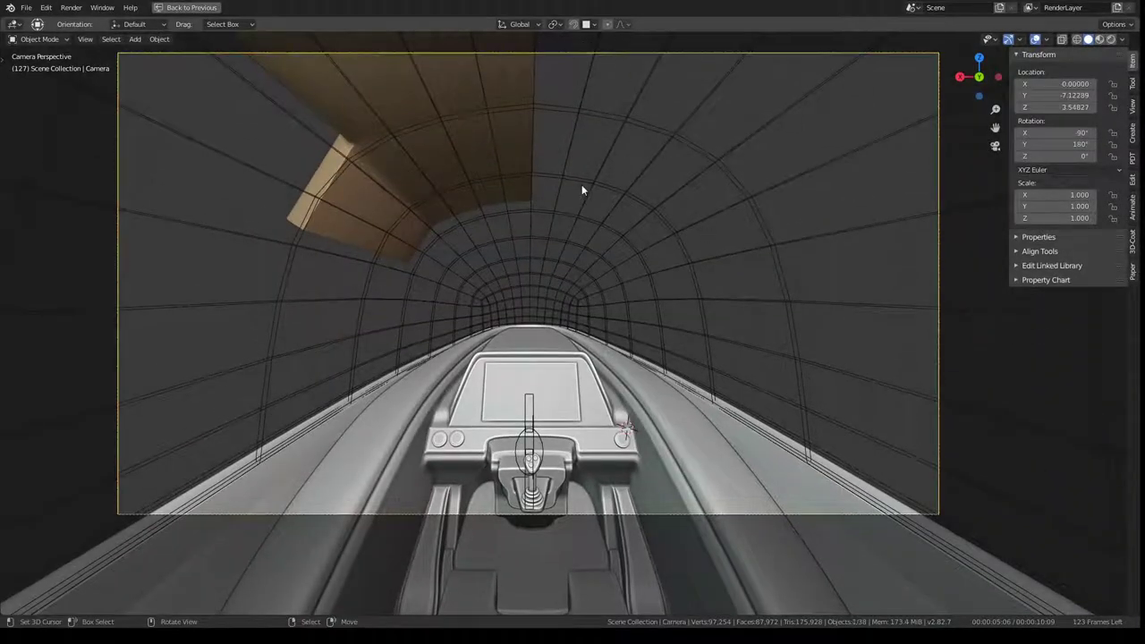
key("r")
key("r")
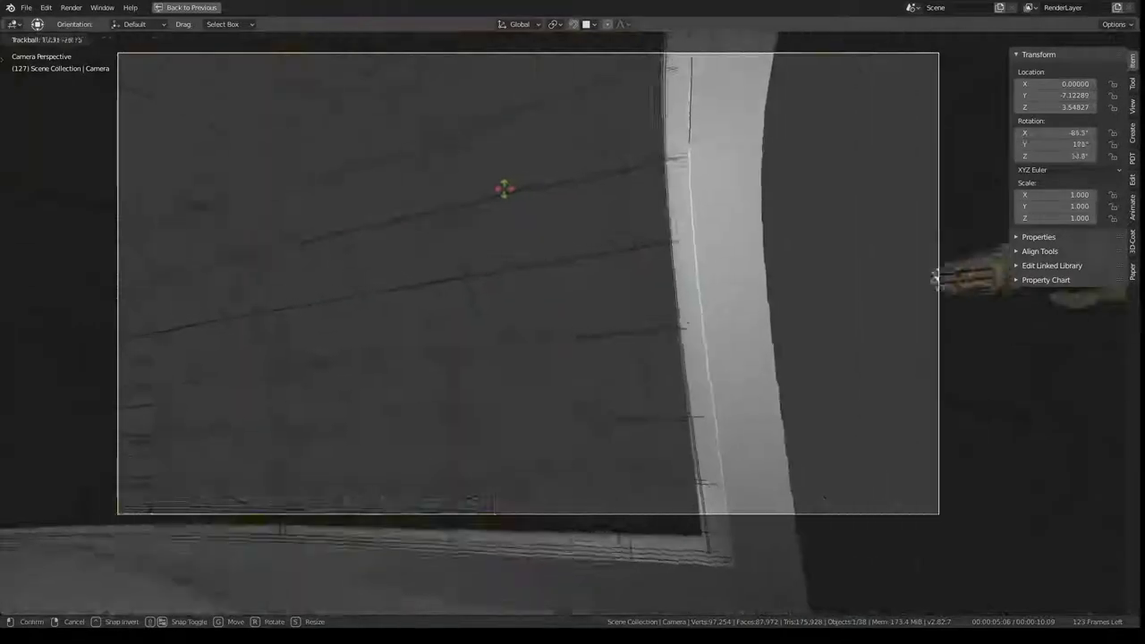
right_click(713, 164)
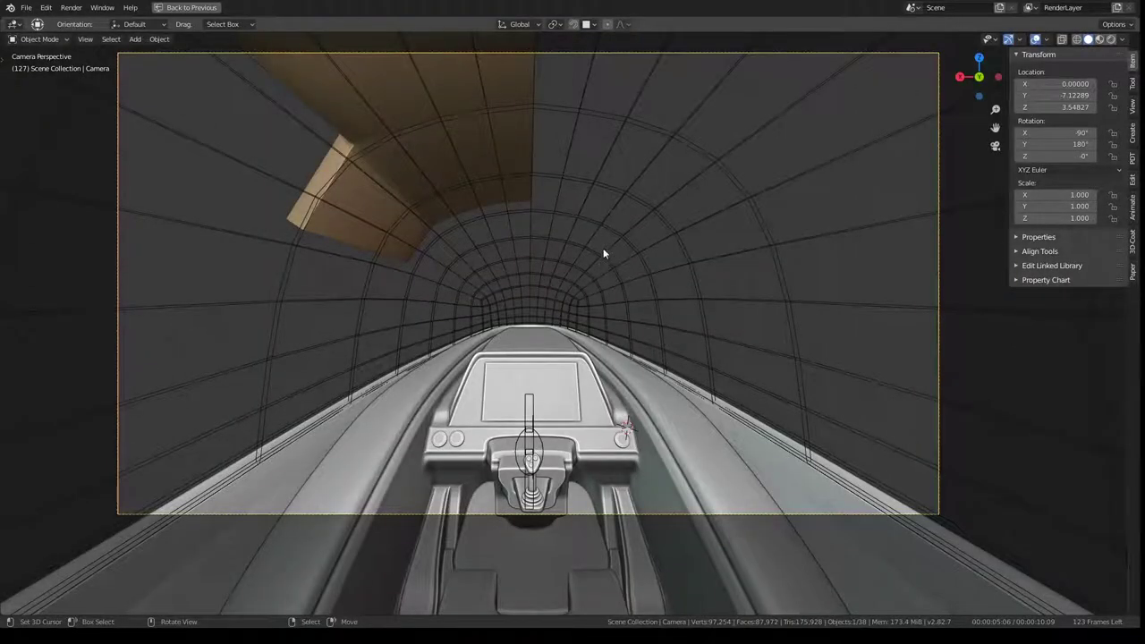
key("KP_3")
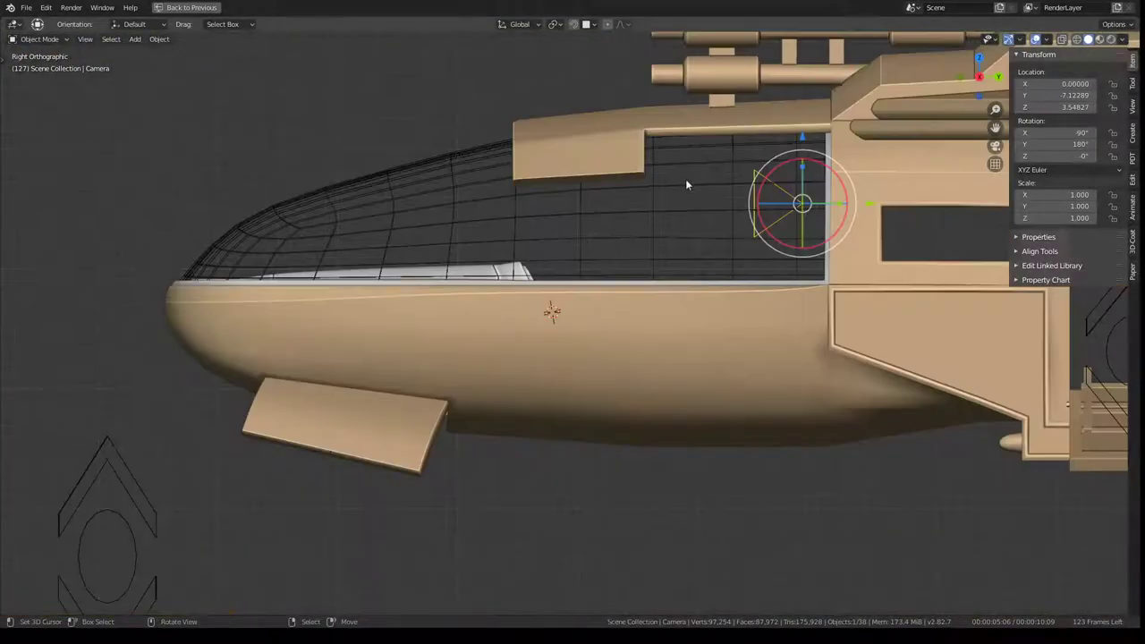
In wireframe, move the camera back and down to Y -7.63071, Z 3.32922
key("shift+z")
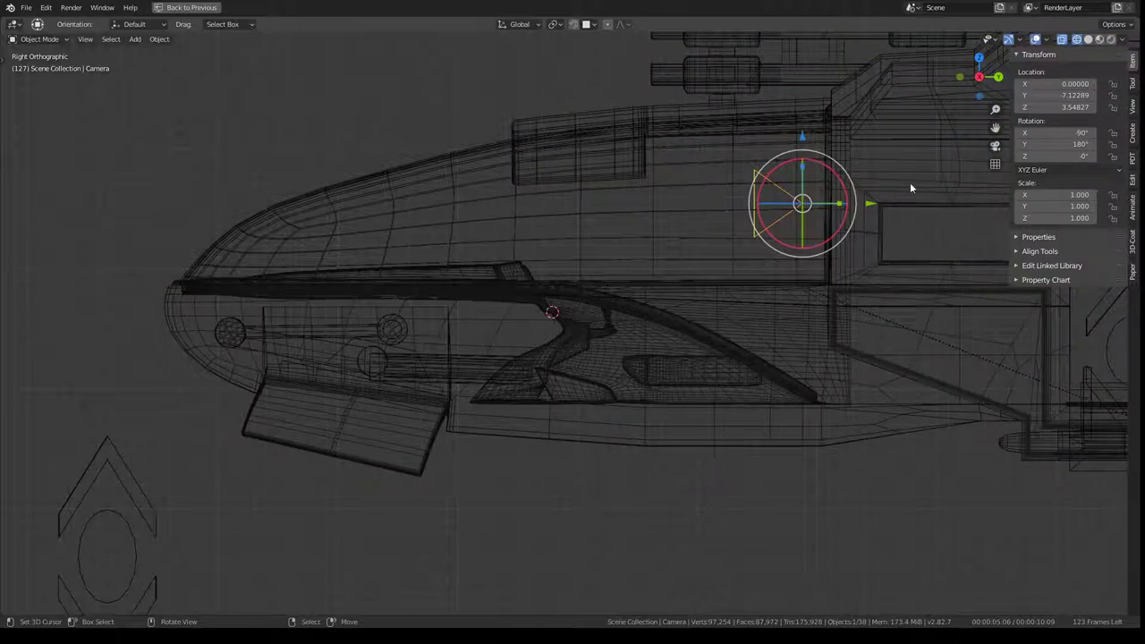
key("y")
left_click(795, 202)
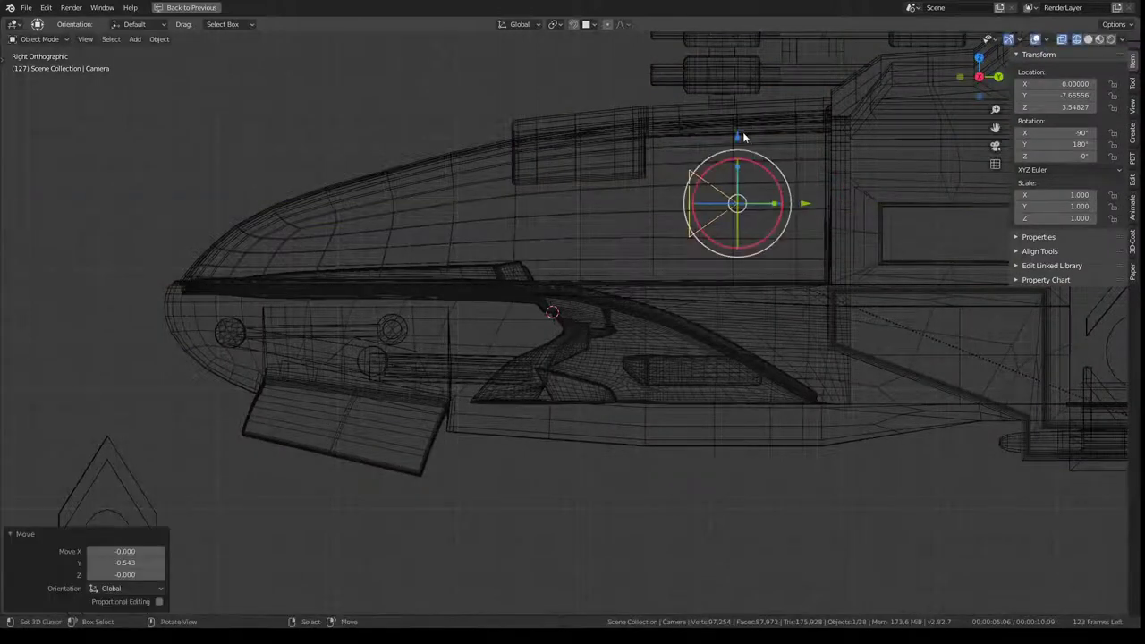
left_click_drag(742, 136, 742, 162)
mouse_move(806, 231)
left_mouse_down()
mouse_move(794, 230)
mouse_move(812, 234)
left_mouse_up()
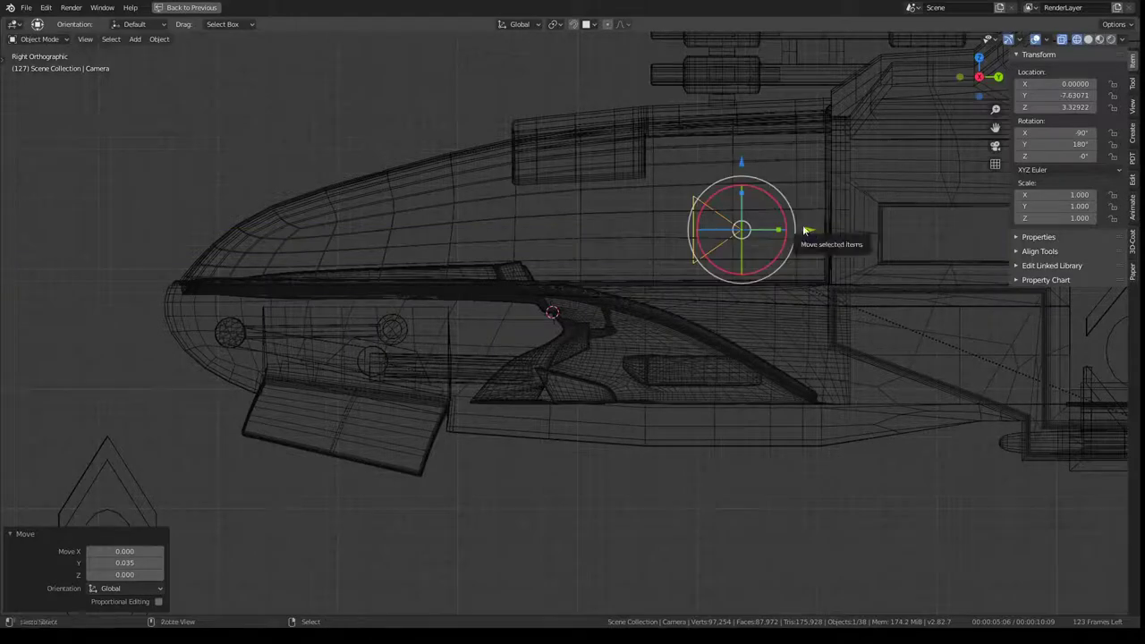
View through the camera with overlays hidden and Solid shading on
key("ctrl+space")
key("ctrl+space")
key("KP_0")
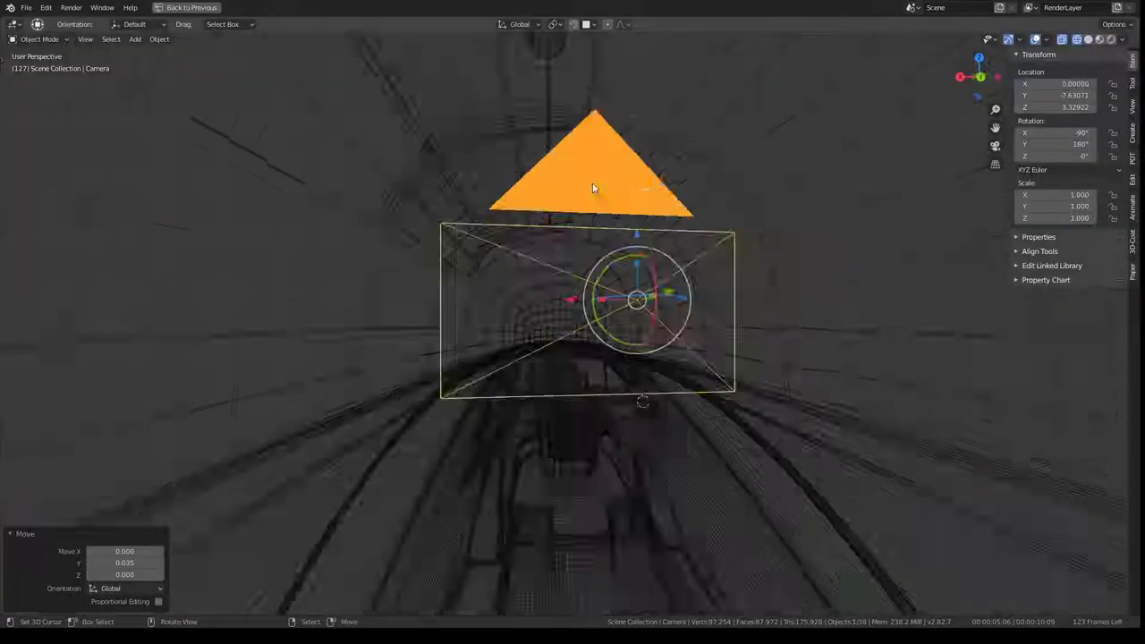
left_click(1035, 40)
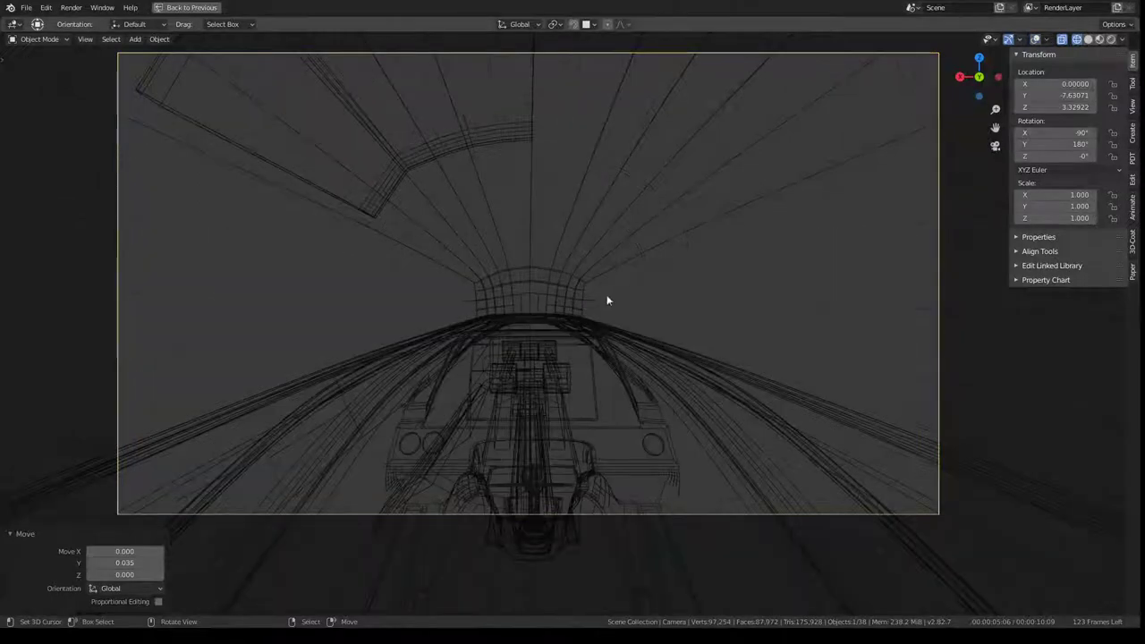
left_click(1089, 39)
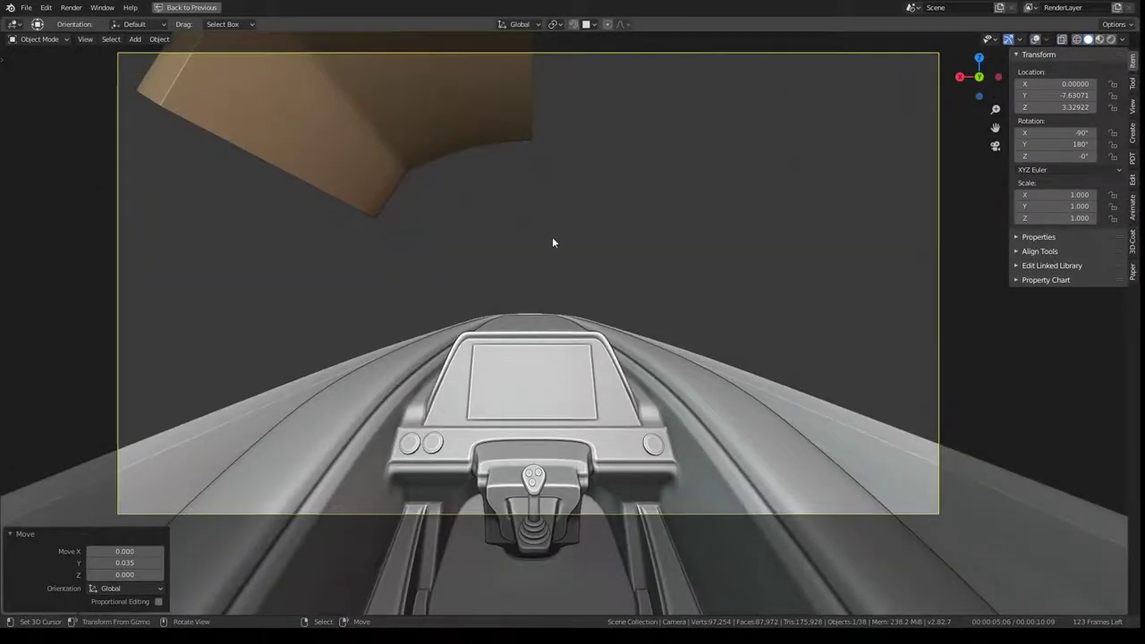
Cancel two trial camera rotations, then pull the camera back along Y to -7.79962
key("r")
key("r")
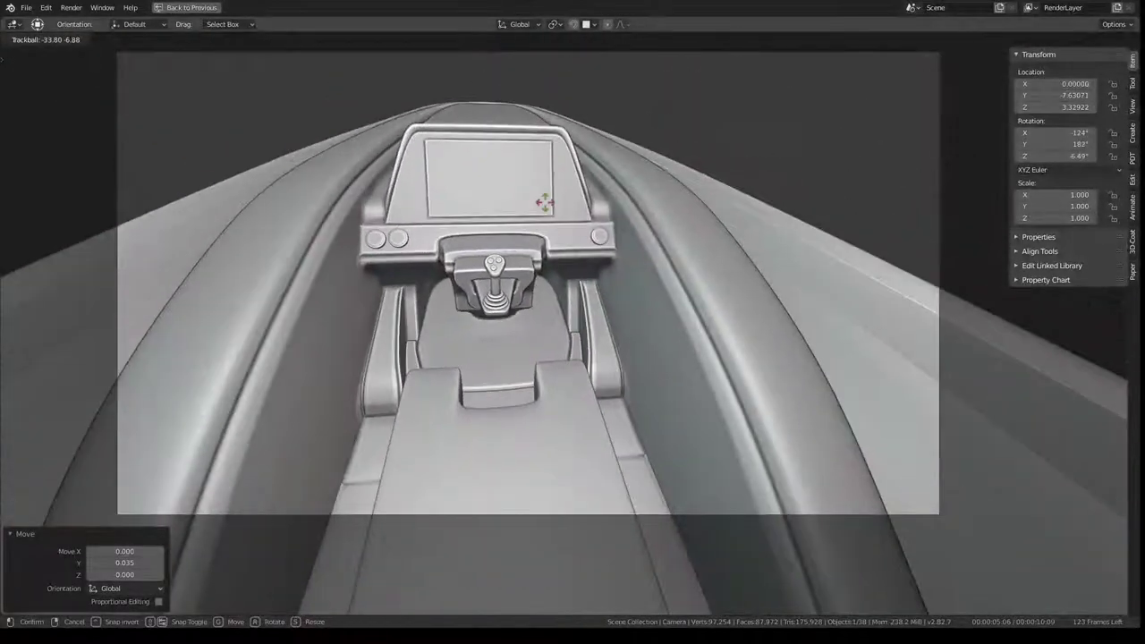
right_click(552, 221)
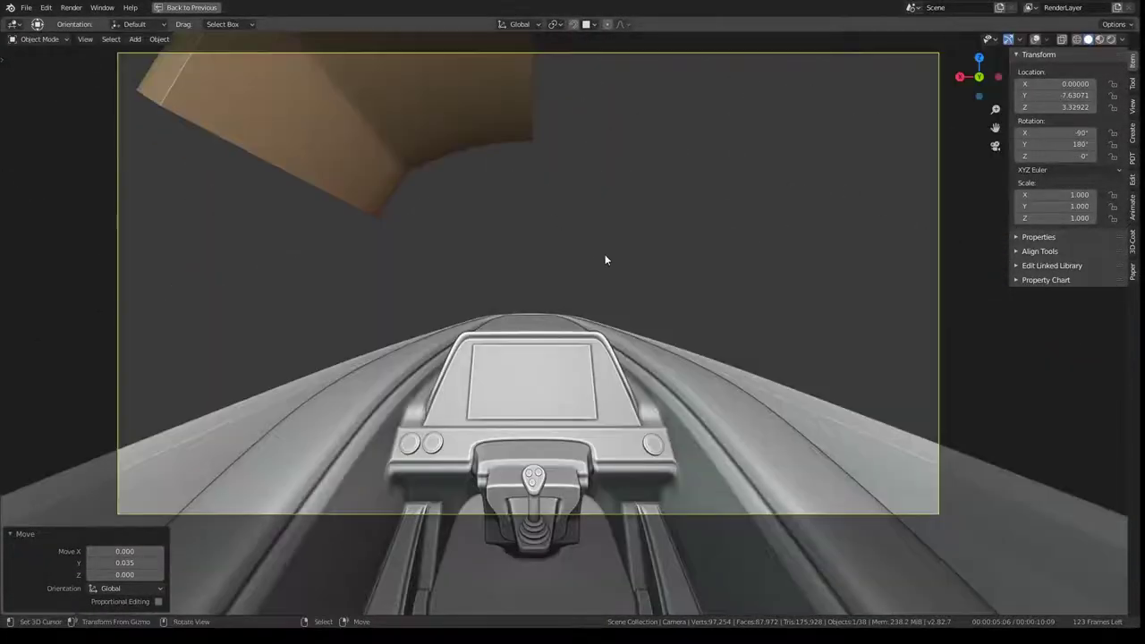
key("r")
key("r")
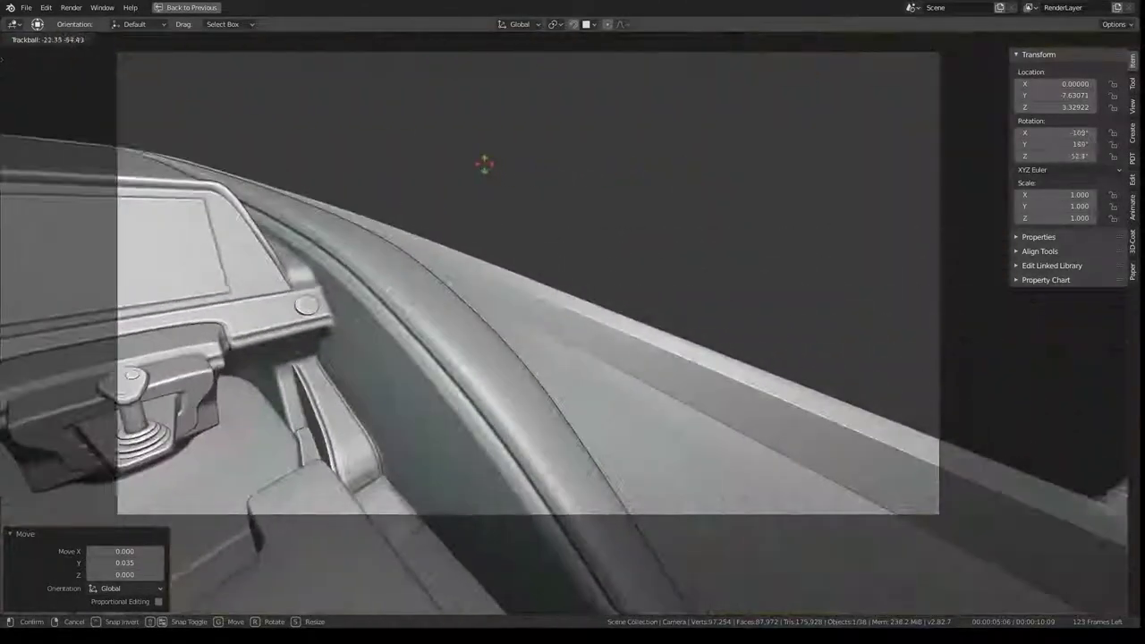
key("Escape")
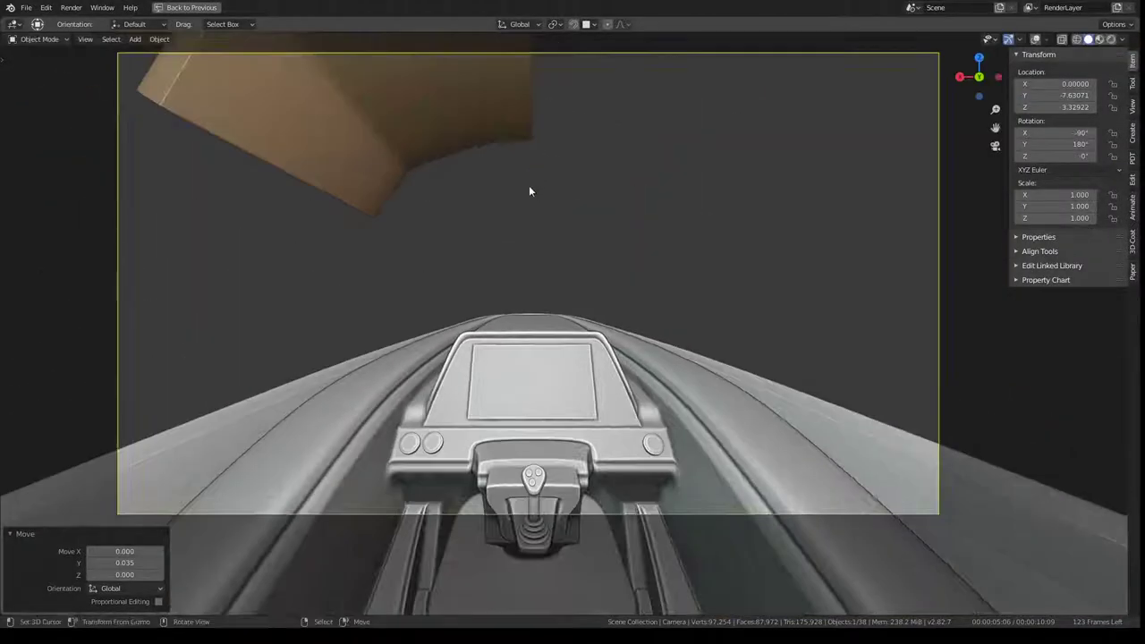
mouse_move(528, 185)
middle_mouse_down()
mouse_move(602, 264)
mouse_move(588, 289)
mouse_move(592, 268)
middle_mouse_up()
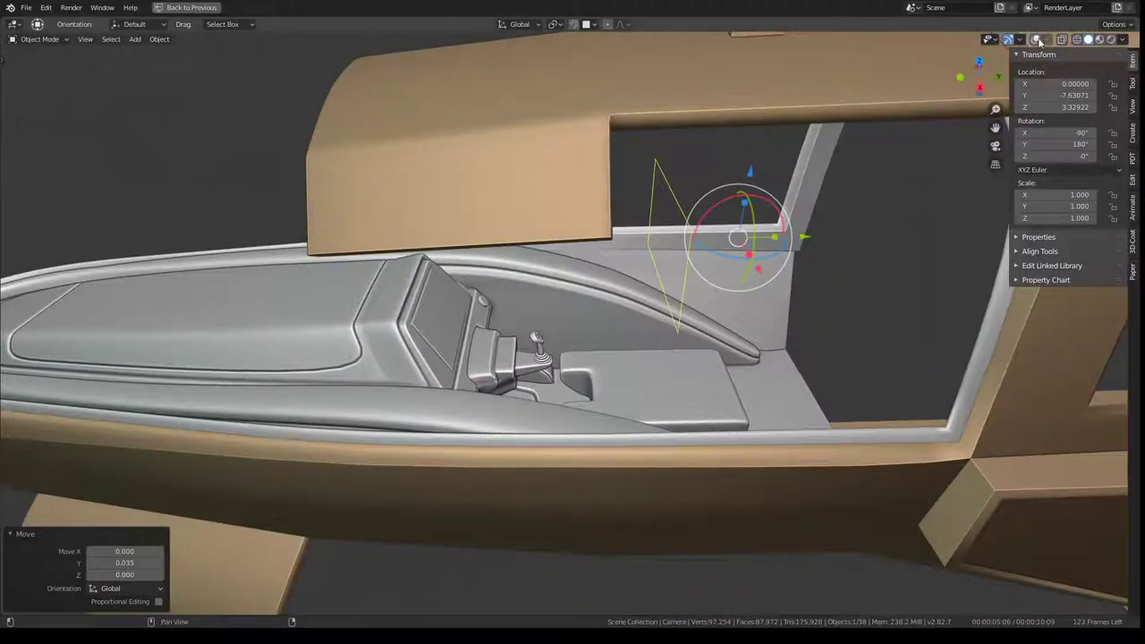
mouse_move(756, 277)
middle_mouse_down()
mouse_move(521, 256)
mouse_move(477, 238)
mouse_move(464, 212)
middle_mouse_up()
mouse_move(326, 261)
left_mouse_down()
mouse_move(304, 260)
mouse_move(335, 261)
left_mouse_up()
mouse_move(335, 260)
middle_mouse_down()
mouse_move(411, 223)
mouse_move(536, 203)
mouse_move(536, 215)
middle_mouse_up()
Lower the camera to Z 3.19821 in right wireframe view, then fit the camera view
key("KP_0")
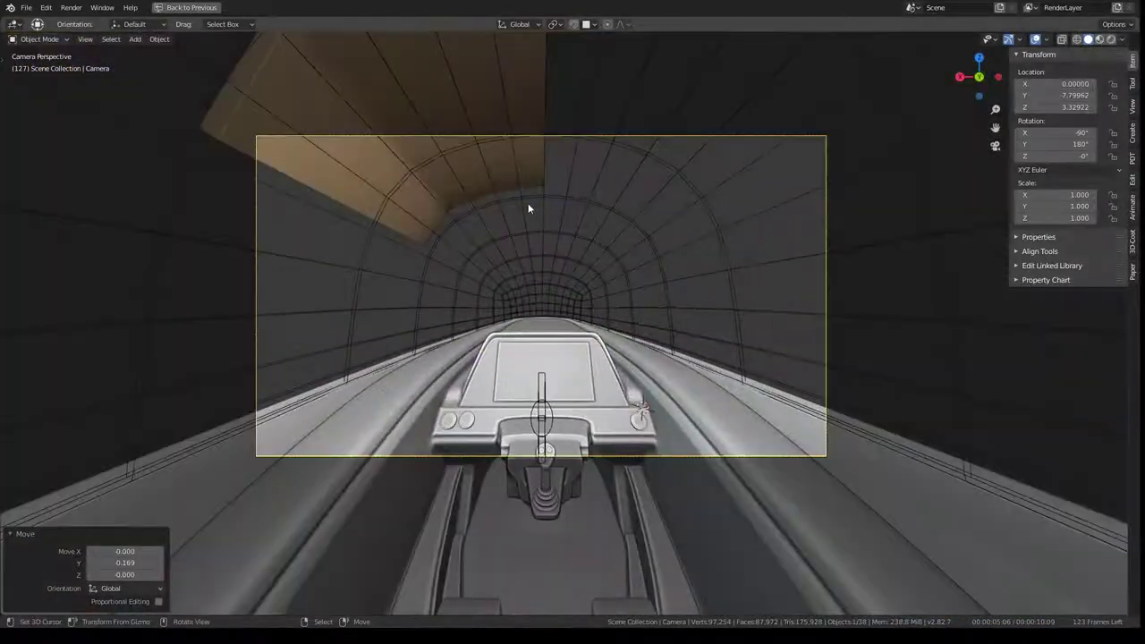
scroll(528, 205, "up", 1)
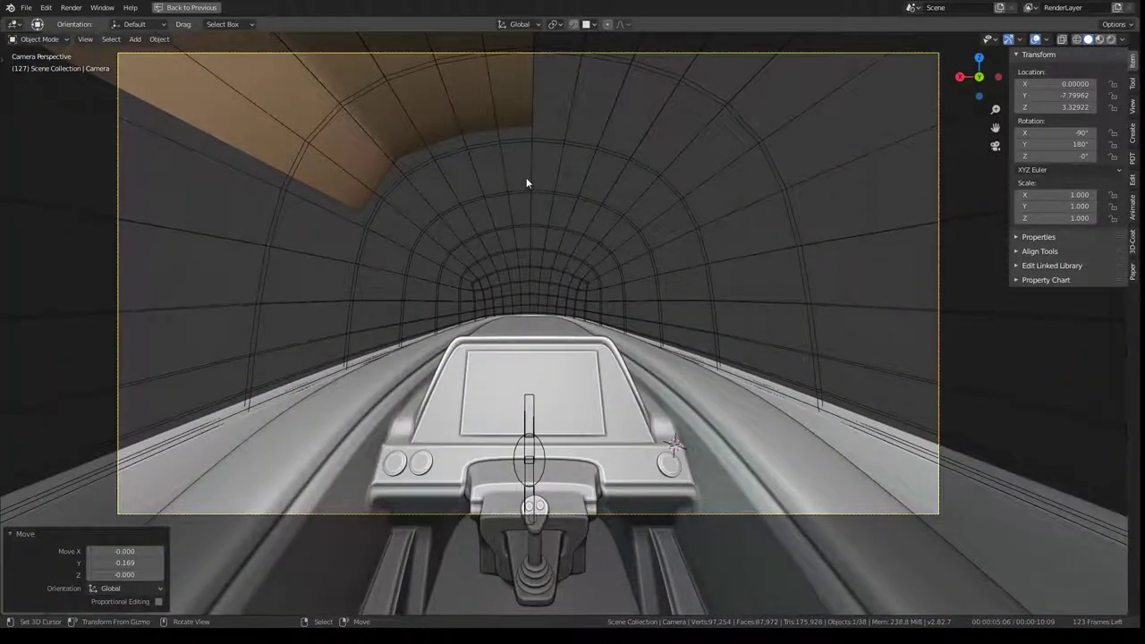
scroll(526, 177, "down", 3)
key("KP_3")
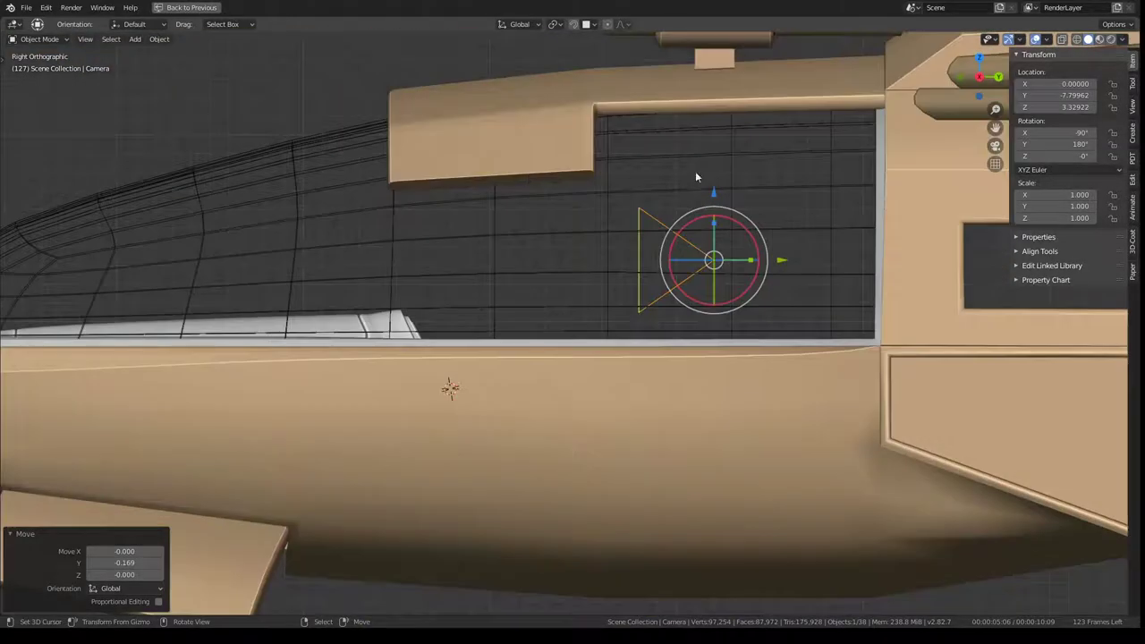
key("shift+z")
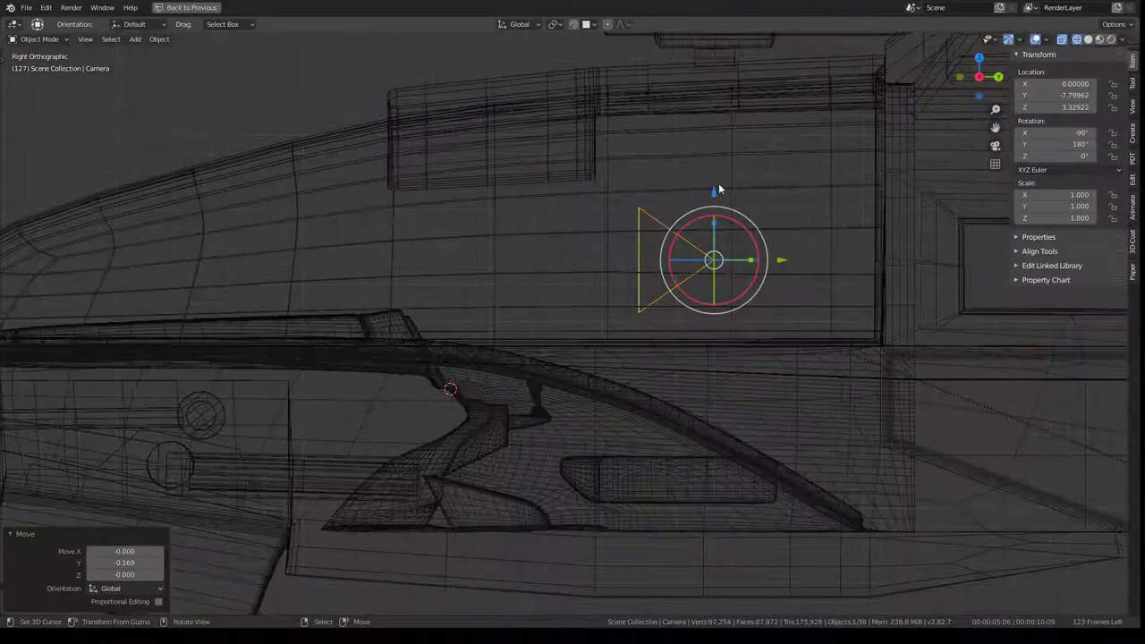
left_click_drag(719, 186, 716, 198)
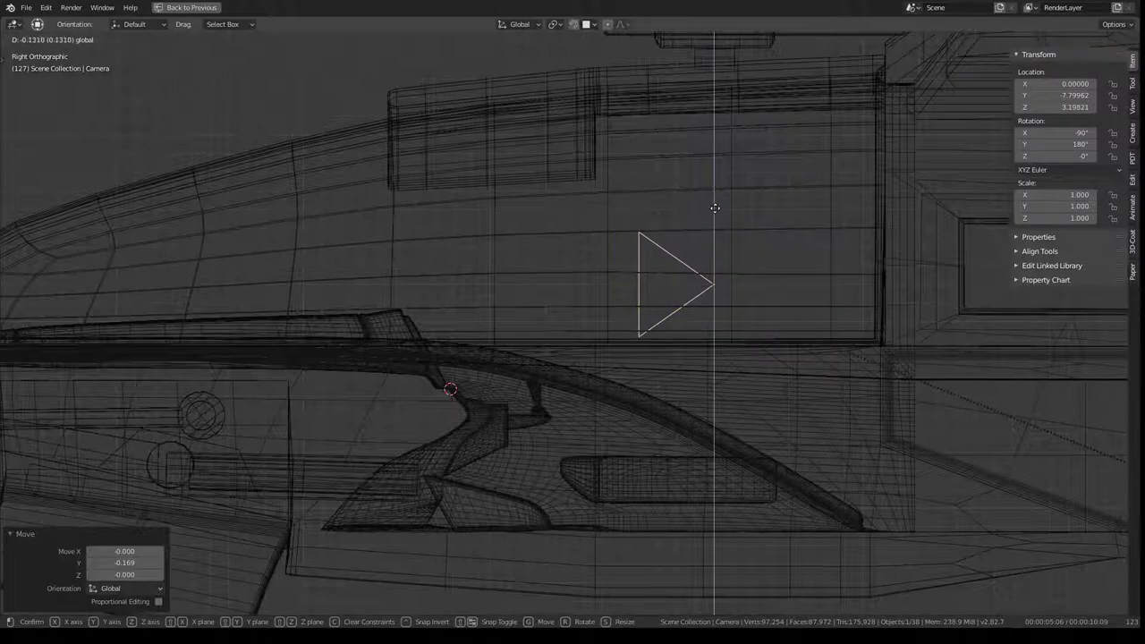
left_click(714, 207)
key("KP_0")
key("Home")
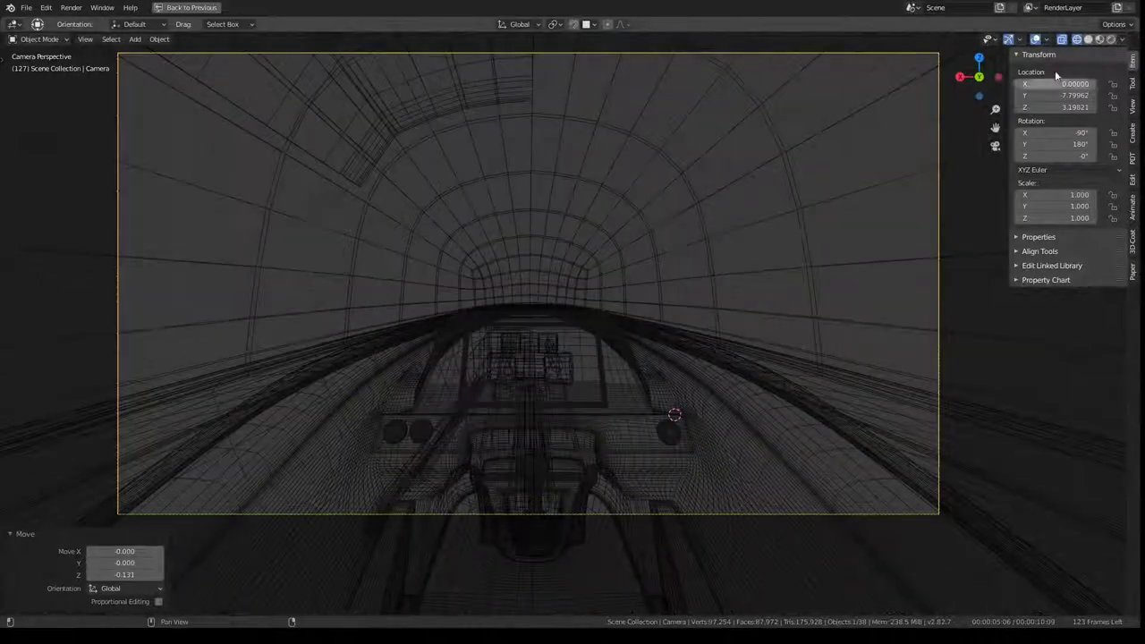
Return to Solid shading, cancel a trial rotation, and orbit out to see the canopy
left_click(1089, 40)
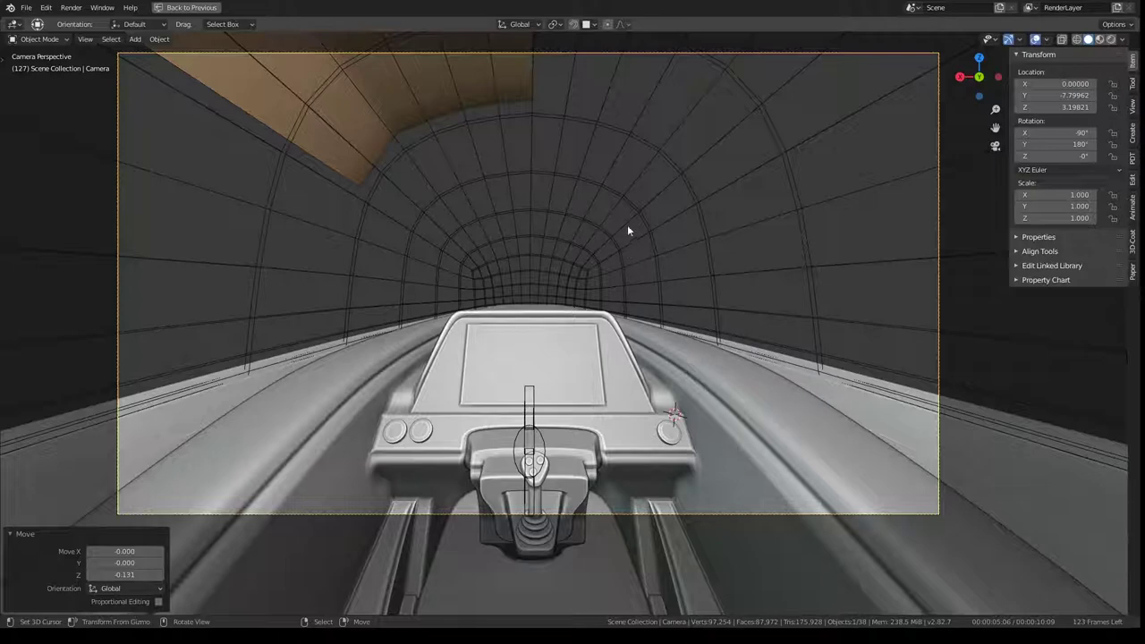
key("r")
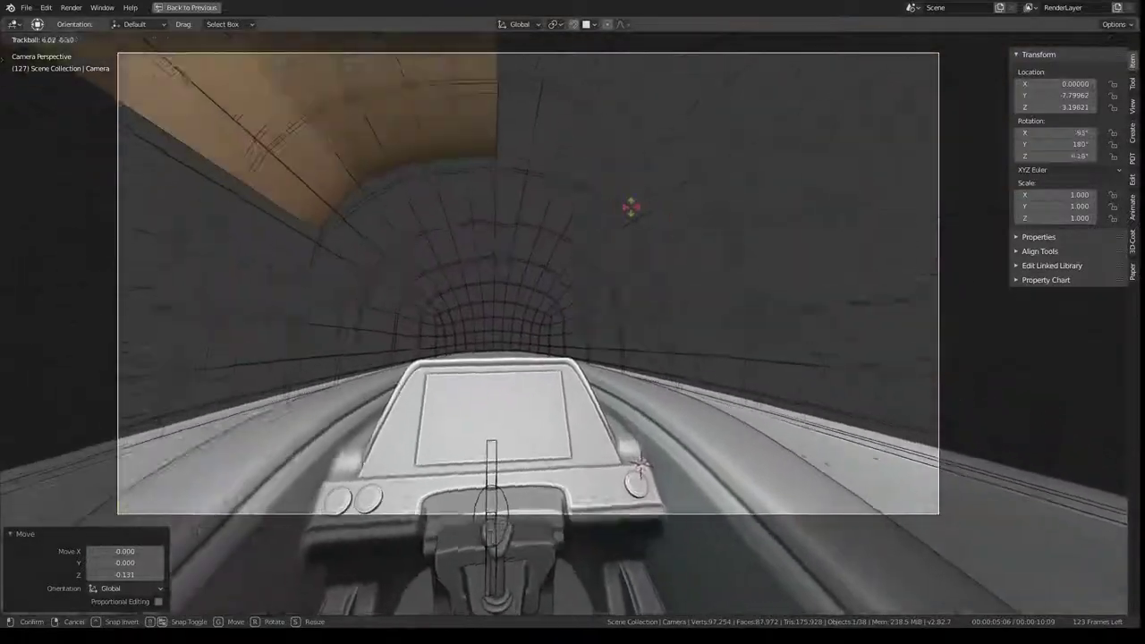
right_click(525, 258)
mouse_move(524, 259)
middle_mouse_down()
mouse_move(609, 317)
mouse_move(445, 293)
mouse_move(350, 293)
mouse_move(346, 276)
middle_mouse_up()
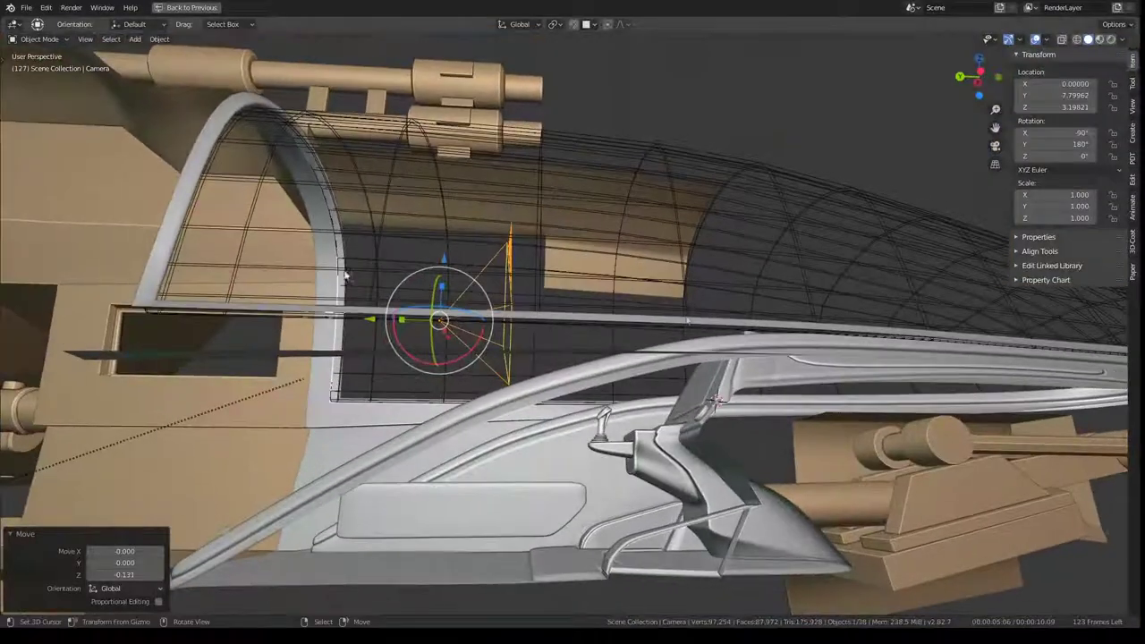
Frame the joystick and orbit around it to inspect its three-button knob
mouse_move(718, 429)
middle_mouse_down()
mouse_move(562, 282)
mouse_move(605, 333)
mouse_move(581, 344)
middle_mouse_up()
scroll(578, 345, "up", 4)
left_click(576, 342)
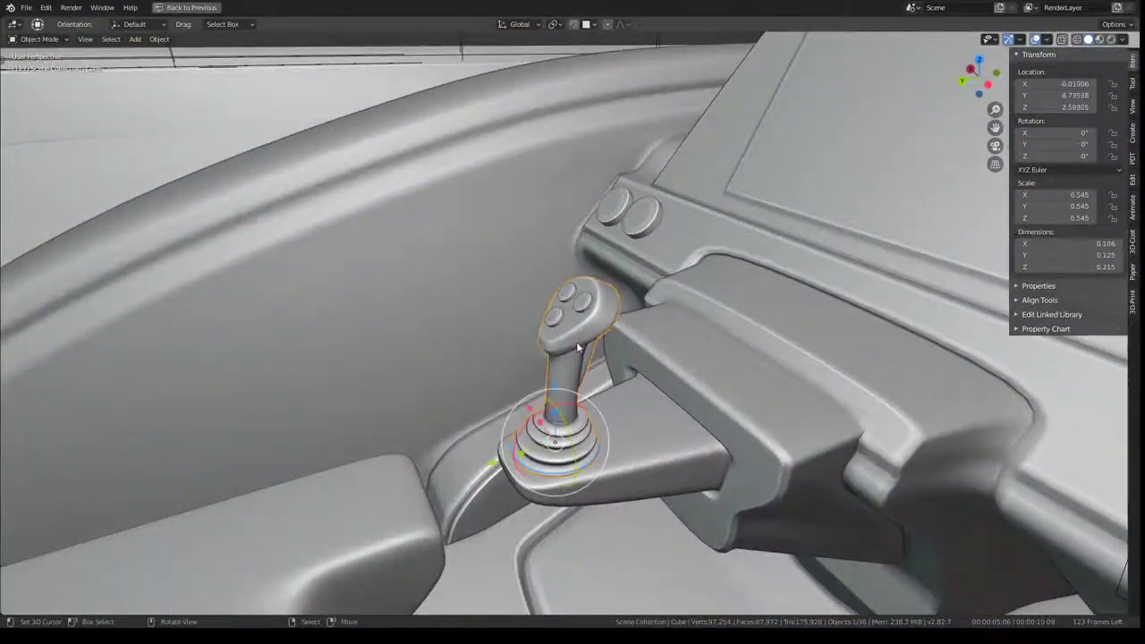
key("KP_Decimal")
mouse_move(729, 336)
middle_mouse_down()
mouse_move(591, 355)
mouse_move(637, 335)
middle_mouse_up()
Select the left dashboard button Circle.006 and zoom out to a frontal console view
left_click(468, 320)
middle_click_drag(468, 320, 503, 348)
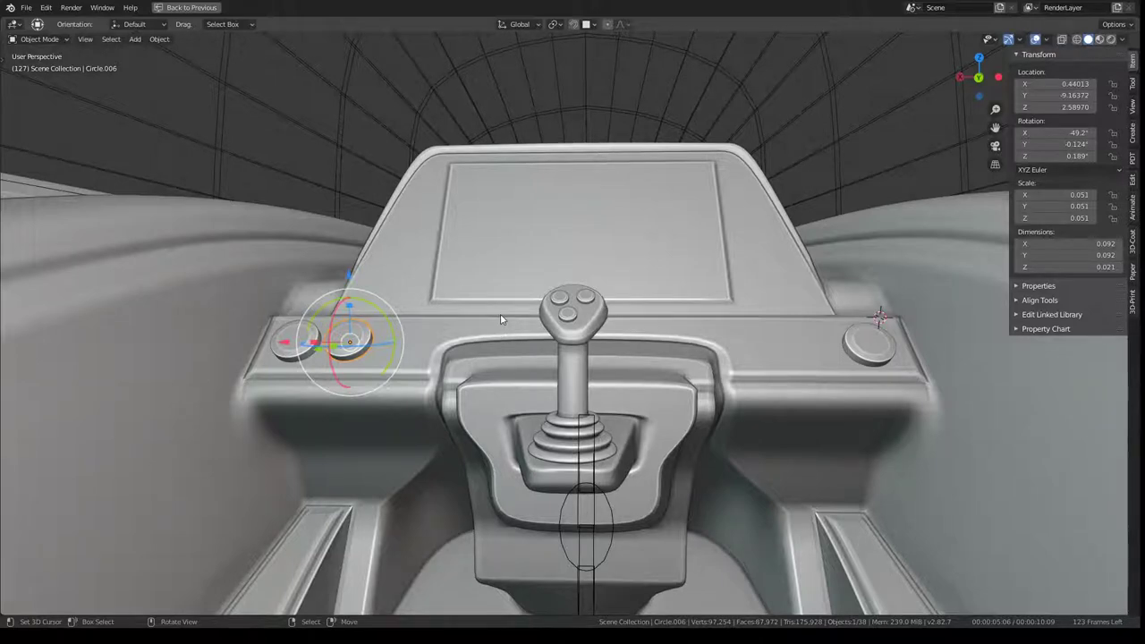
scroll(595, 109, "down", 2)
scroll(540, 112, "down", 2)
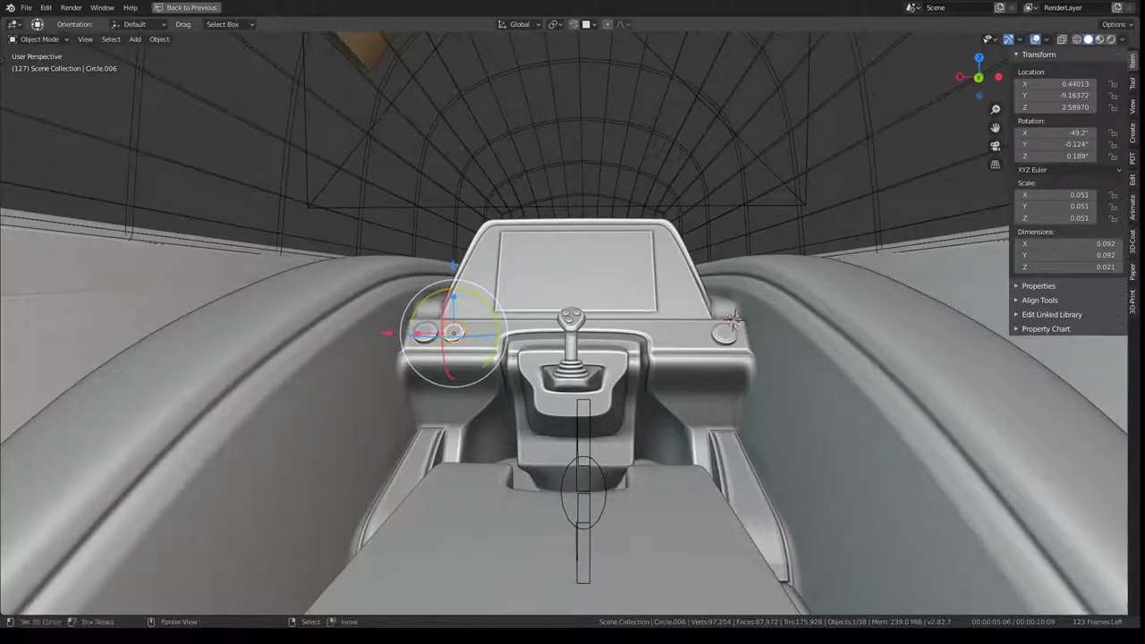